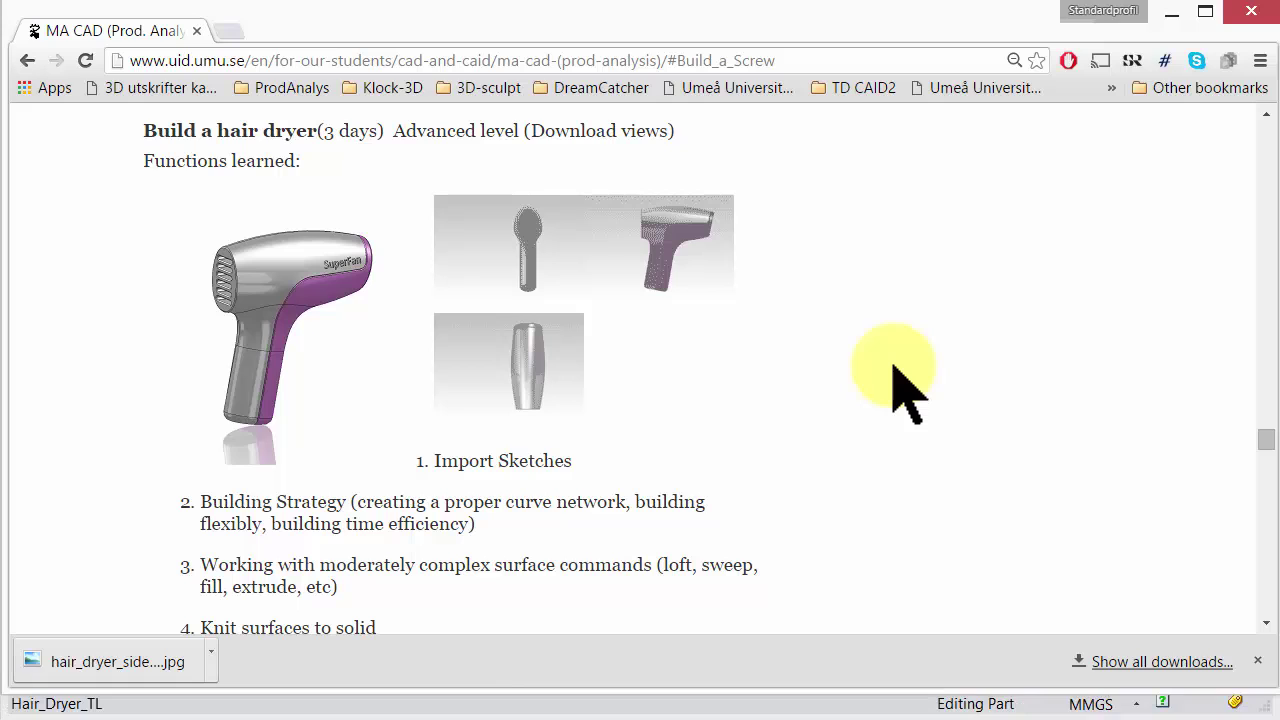
Save the hair dryer back-view image from Chrome as hair_dryer_backview.jpg in the 5 Hair Dryer folder.
left_click(527, 240)
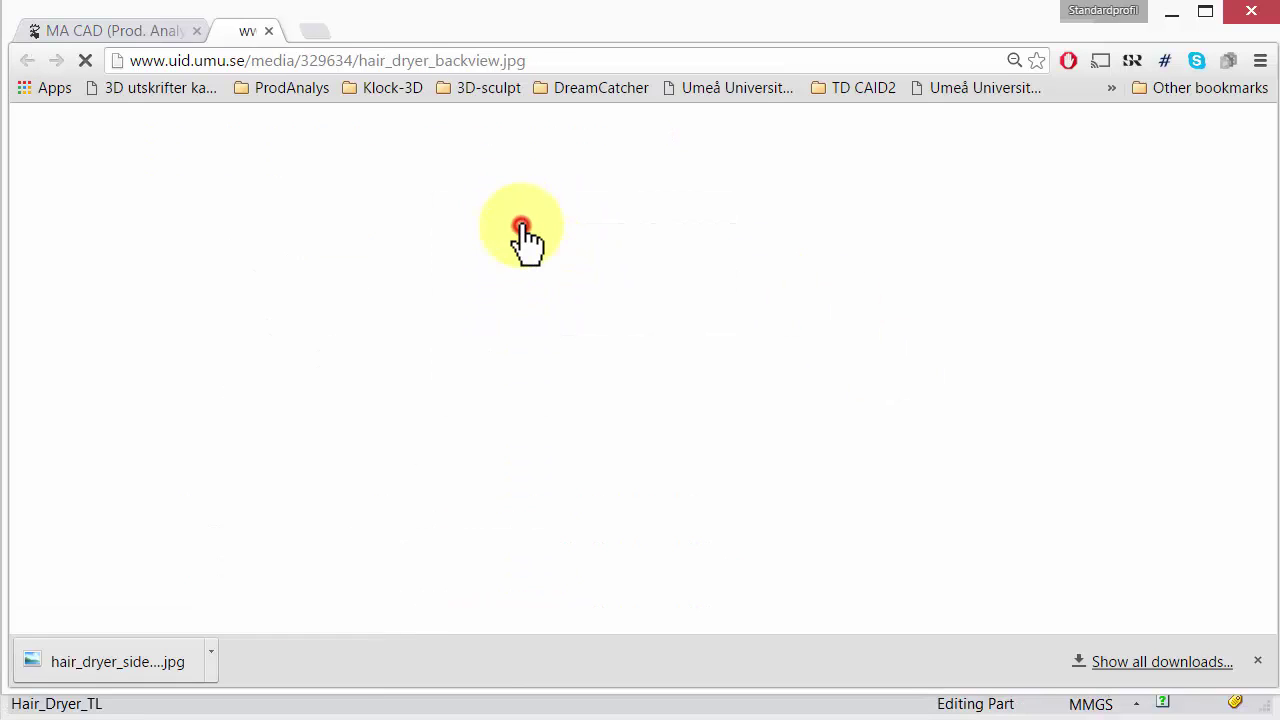
right_click(489, 284)
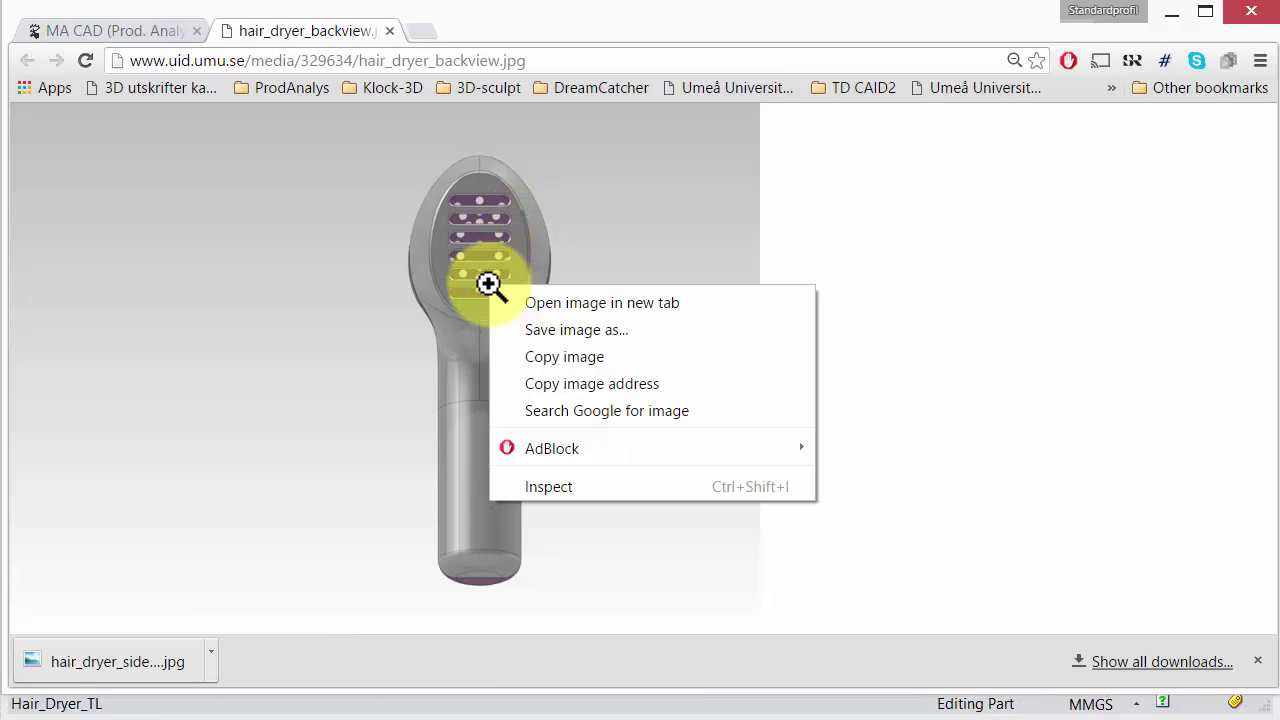
left_click(579, 332)
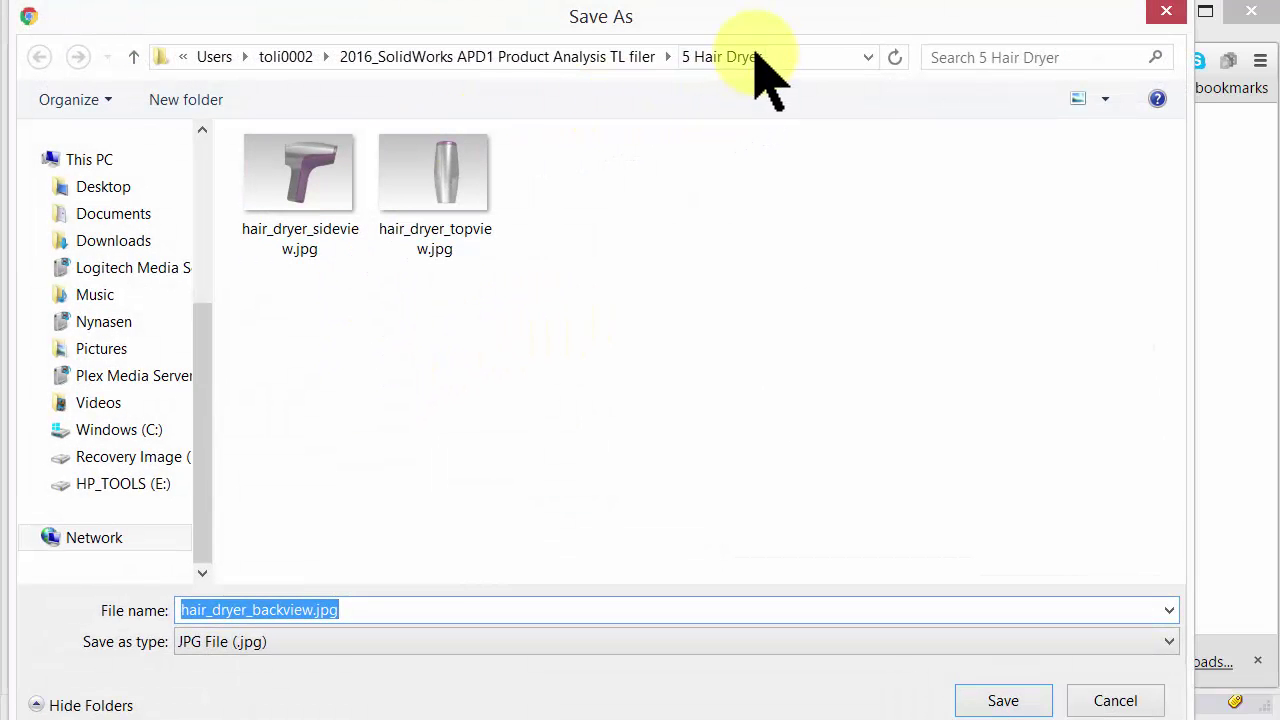
left_click(1003, 703)
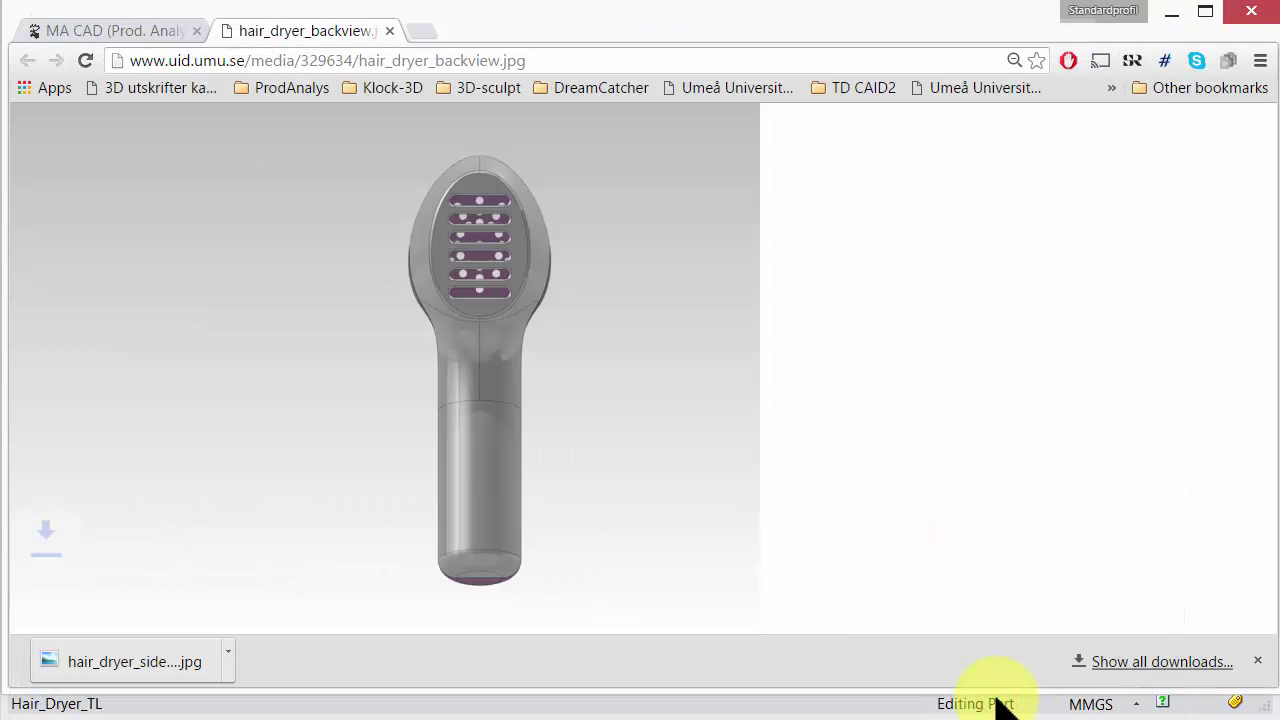
key("alt+Tab")
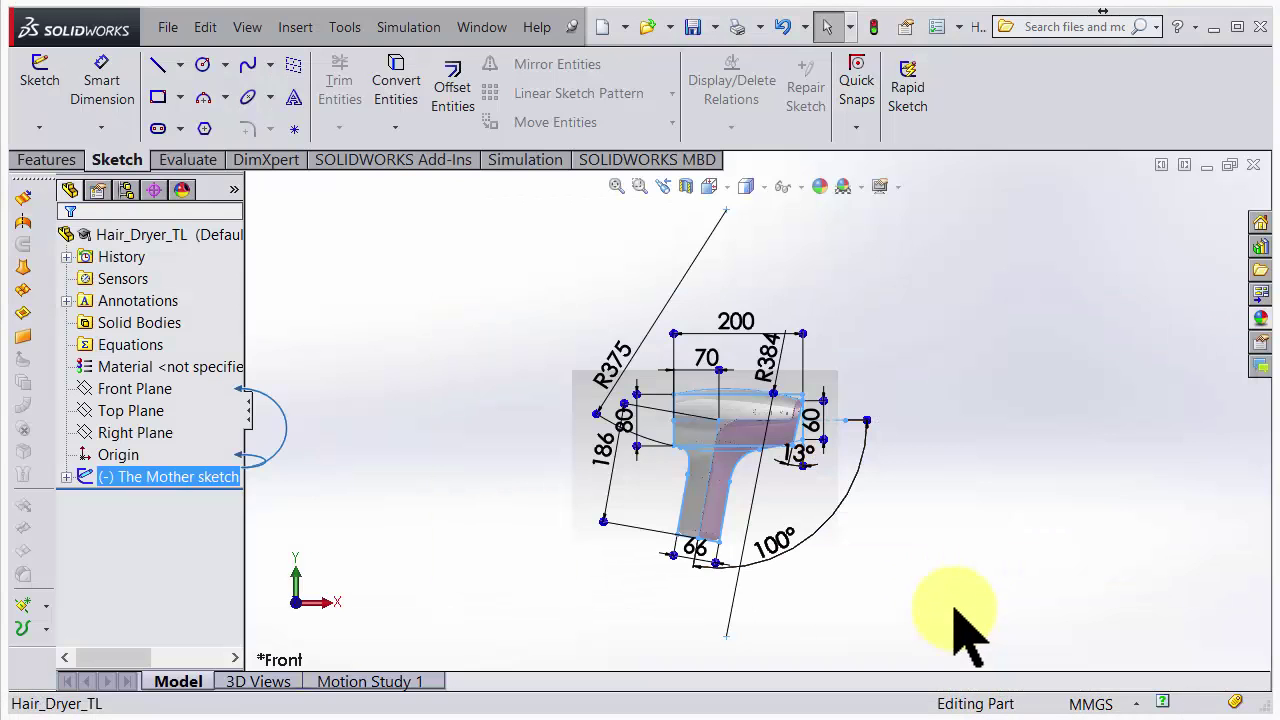
Orbit and zoom around the hair dryer model toward a front-on view, clearing the Mother sketch selection.
mouse_move(892, 378)
middle_mouse_down()
mouse_move(943, 371)
mouse_move(908, 349)
mouse_move(897, 368)
mouse_move(920, 400)
mouse_move(843, 409)
middle_mouse_up()
left_click(897, 371)
mouse_move(729, 429)
middle_mouse_down()
mouse_move(765, 428)
mouse_move(709, 400)
mouse_move(817, 437)
mouse_move(729, 398)
mouse_move(731, 314)
mouse_move(660, 366)
mouse_move(760, 429)
mouse_move(732, 482)
mouse_move(651, 417)
mouse_move(714, 363)
mouse_move(680, 386)
middle_mouse_up()
scroll(820, 429, "down", 5)
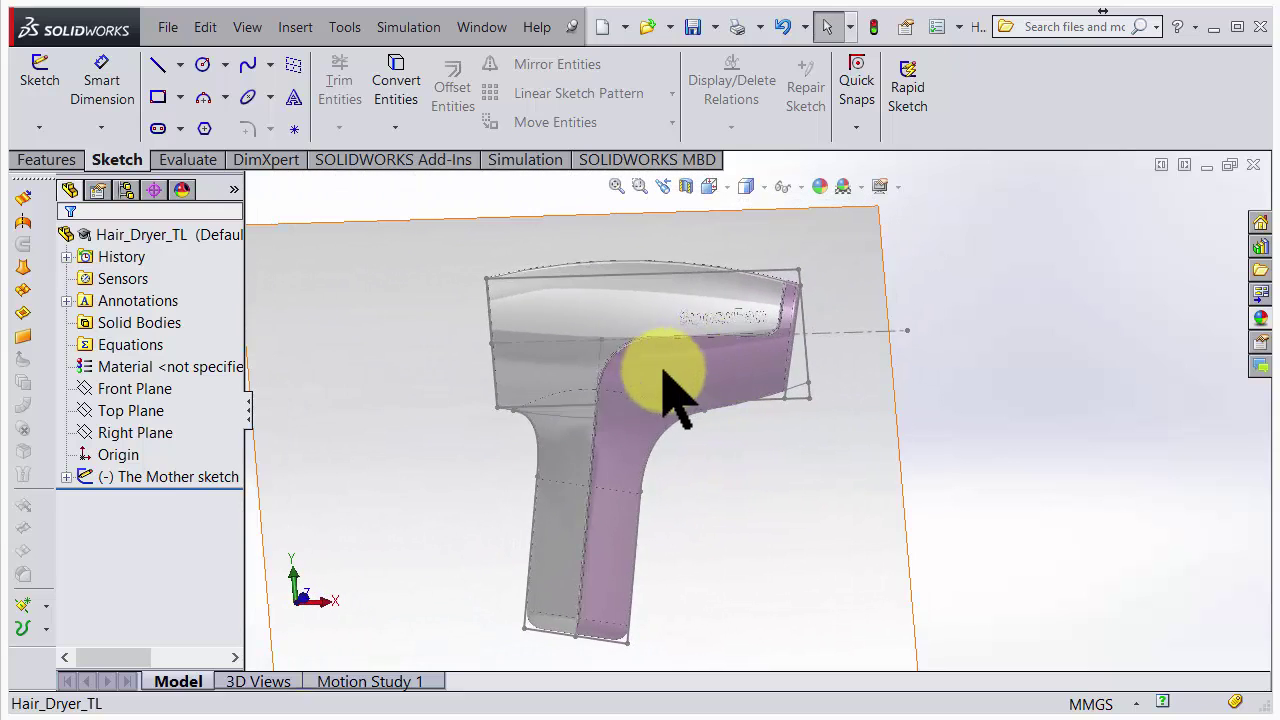
mouse_move(495, 404)
middle_mouse_down()
mouse_move(631, 409)
mouse_move(497, 417)
mouse_move(517, 478)
mouse_move(500, 434)
mouse_move(500, 451)
middle_mouse_up()
scroll(563, 423, "down", 3)
mouse_move(563, 423)
middle_mouse_down()
mouse_move(585, 405)
mouse_move(571, 423)
middle_mouse_up()
Highlight the Front, Top and Right Planes, then shrink the Right Plane's outline.
left_click(150, 389)
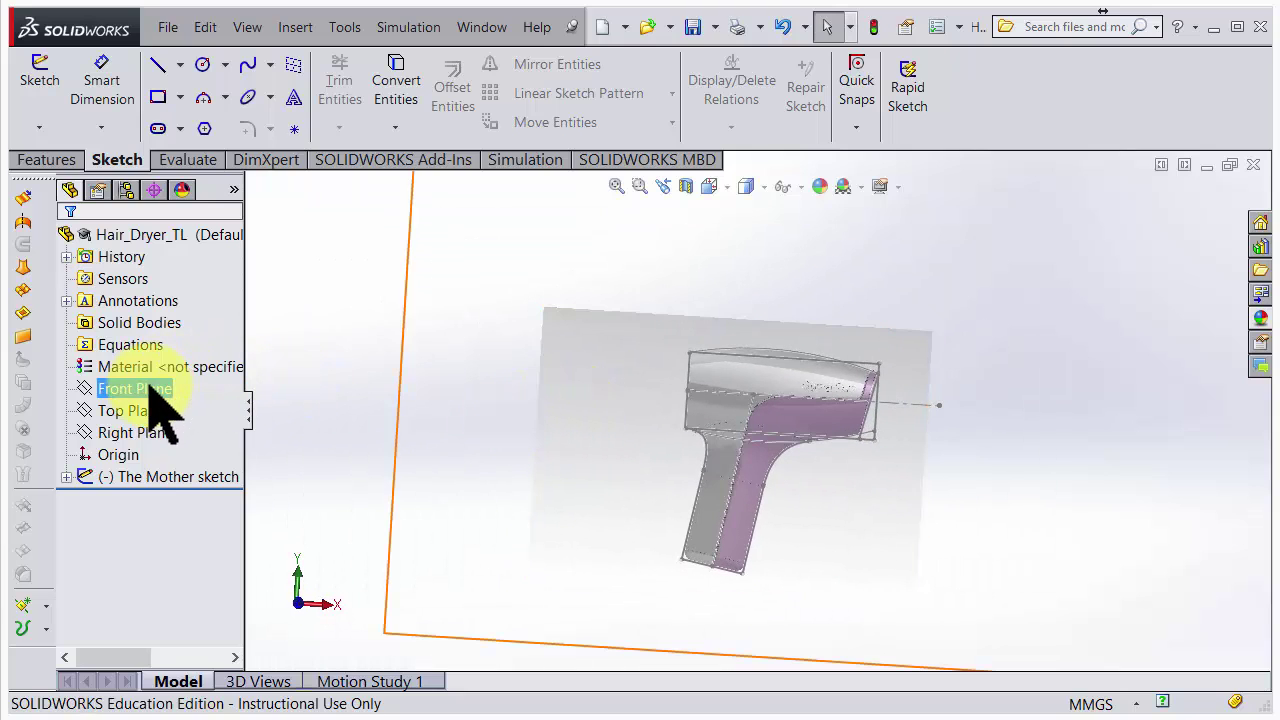
left_click(153, 410)
left_click(135, 432)
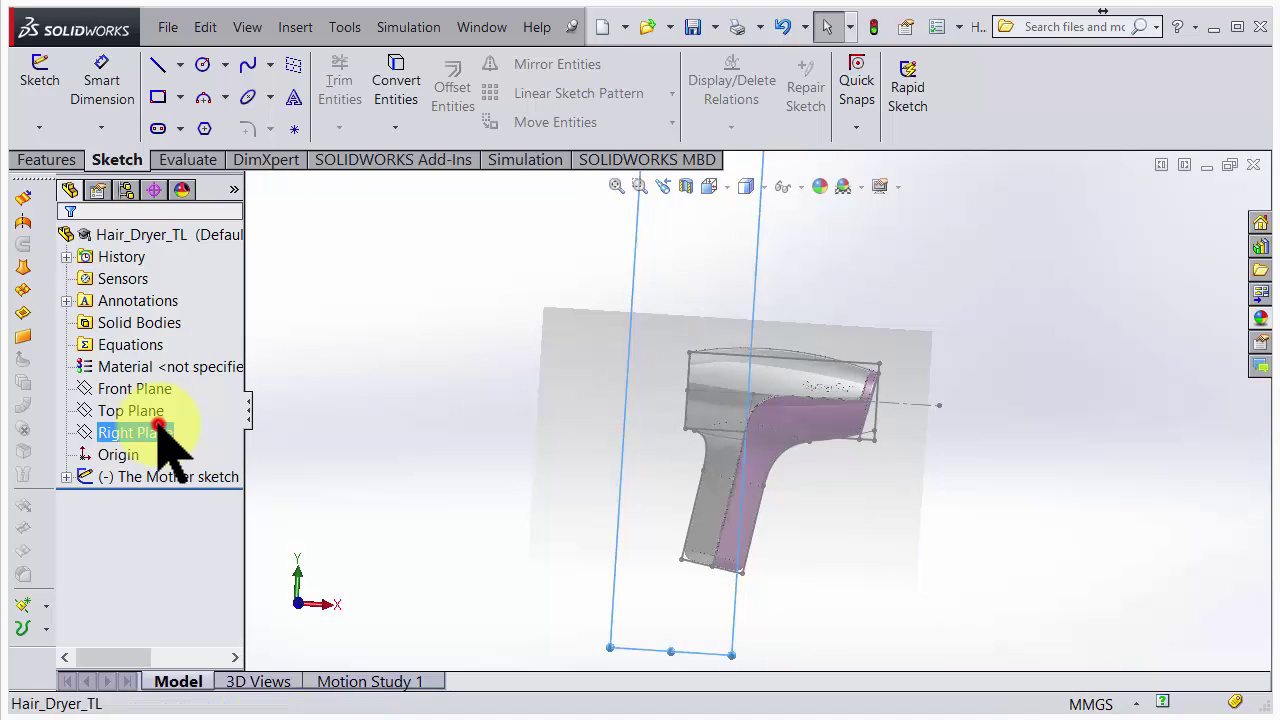
middle_click_drag(440, 520, 560, 457)
scroll(563, 457, "up", 4)
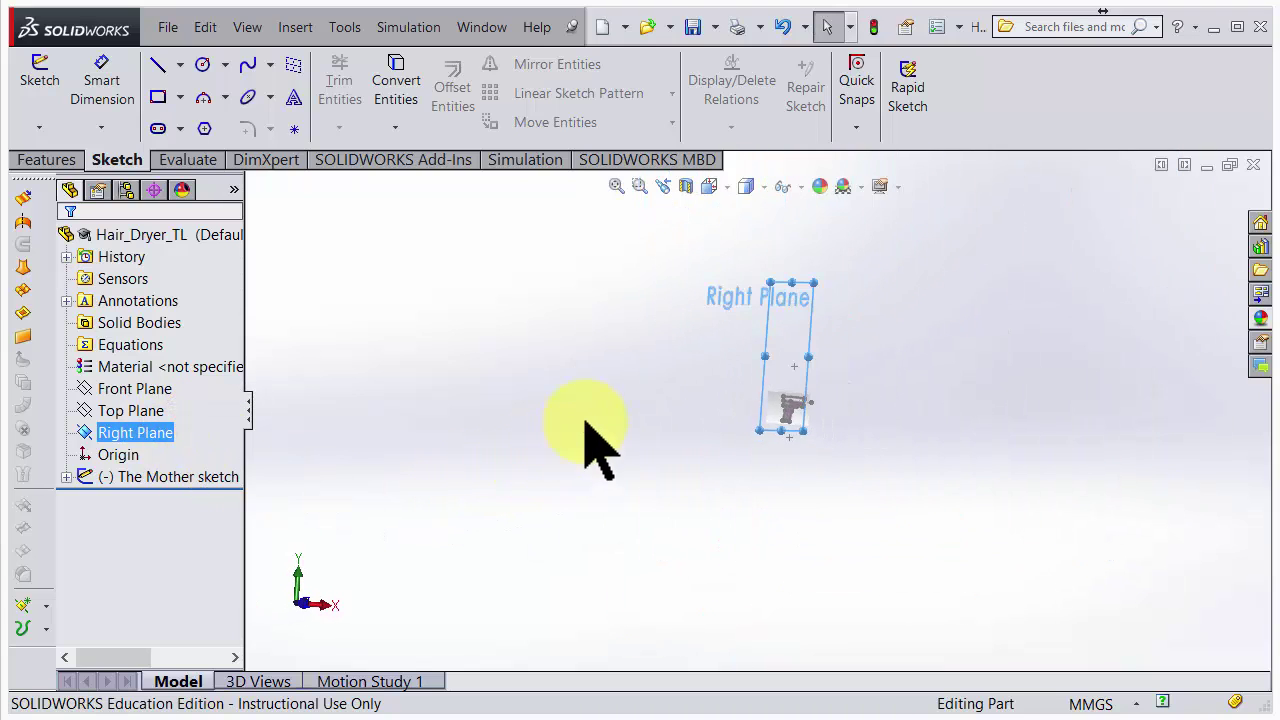
left_click_drag(812, 284, 800, 330)
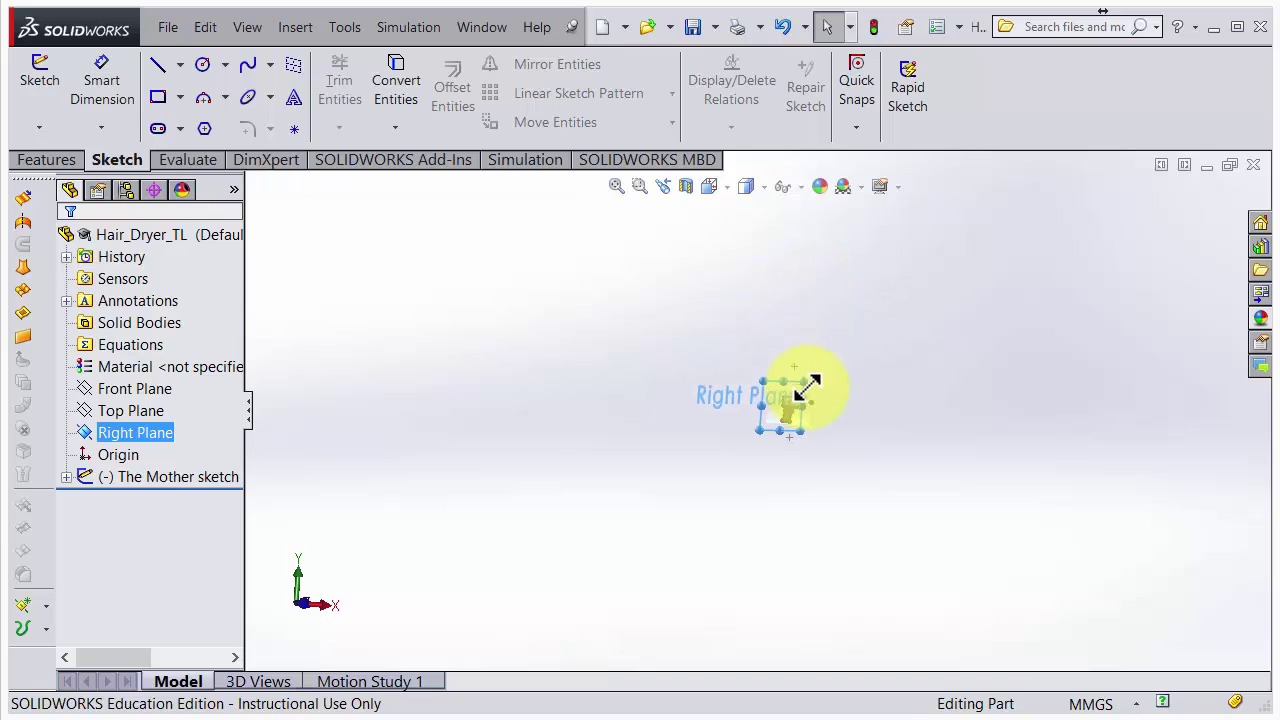
scroll(785, 425, "down", 5)
mouse_move(766, 414)
middle_mouse_down()
mouse_move(686, 437)
mouse_move(768, 410)
mouse_move(758, 406)
middle_mouse_up()
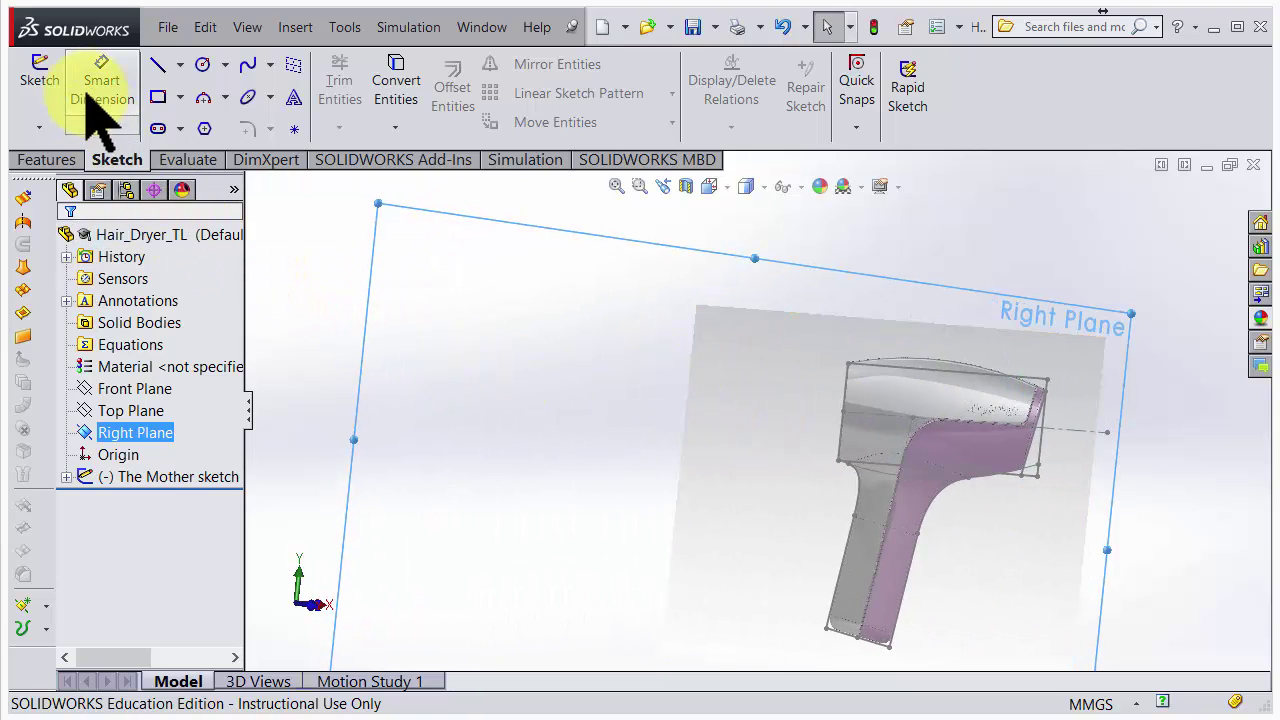
Start a new sketch on the Right Plane and view it Normal To.
left_click(40, 78)
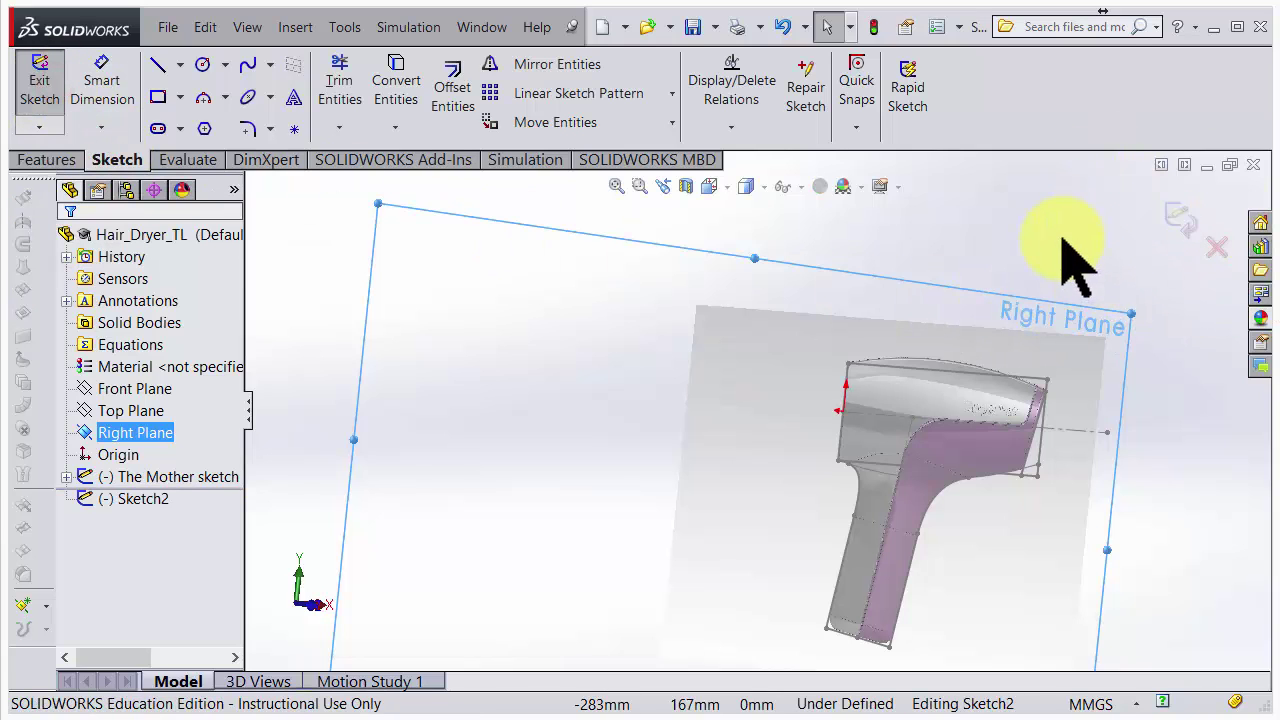
key("space")
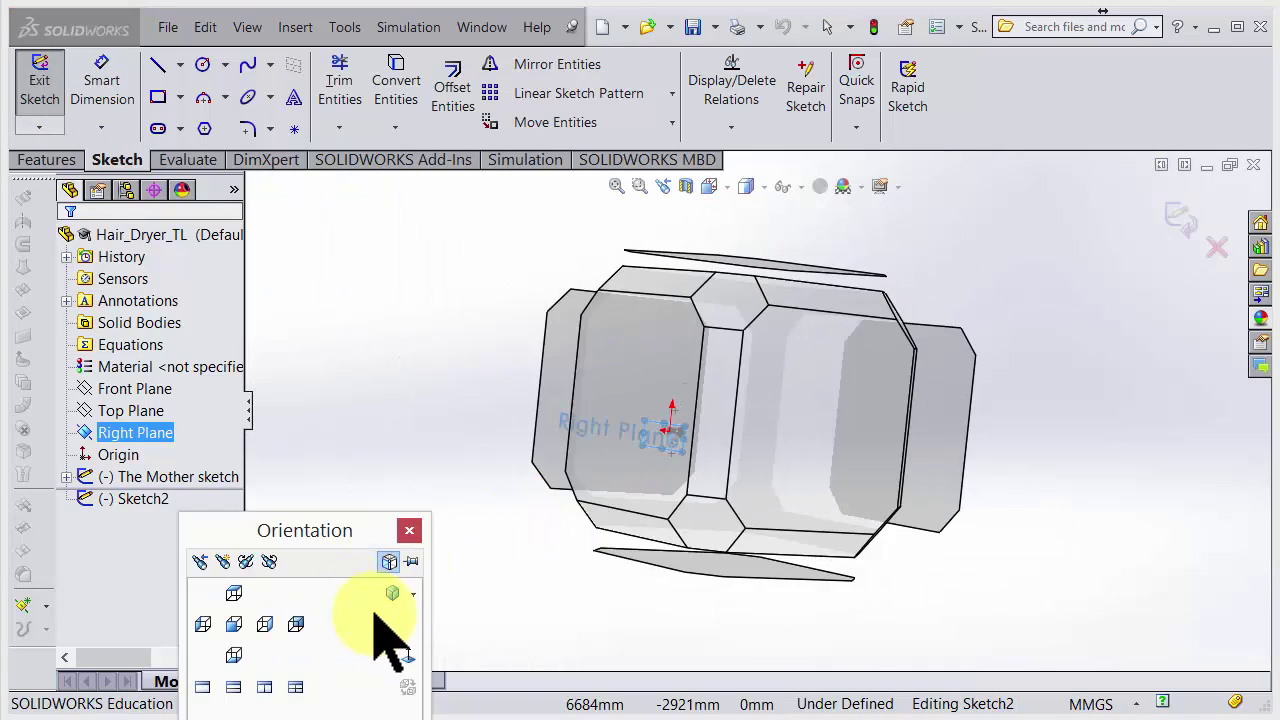
left_click(410, 656)
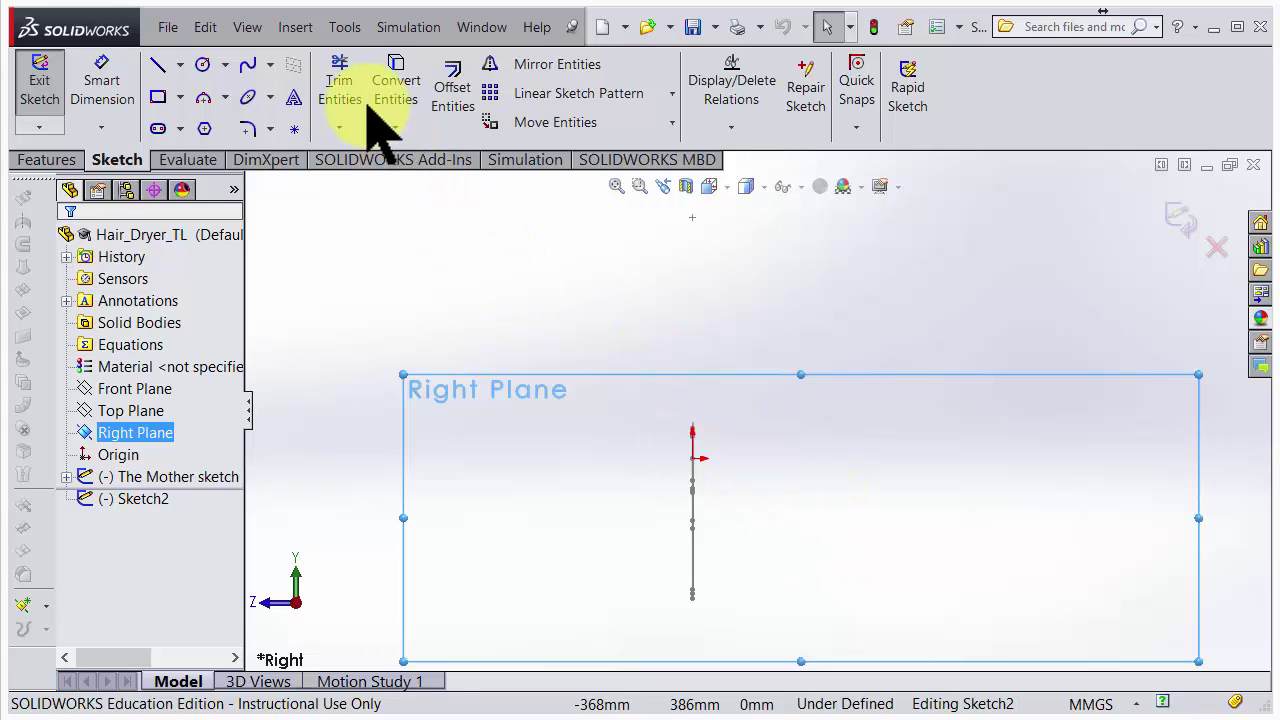
Insert hair_dryer_backview.jpg into the sketch as a sketch picture.
left_click(345, 27)
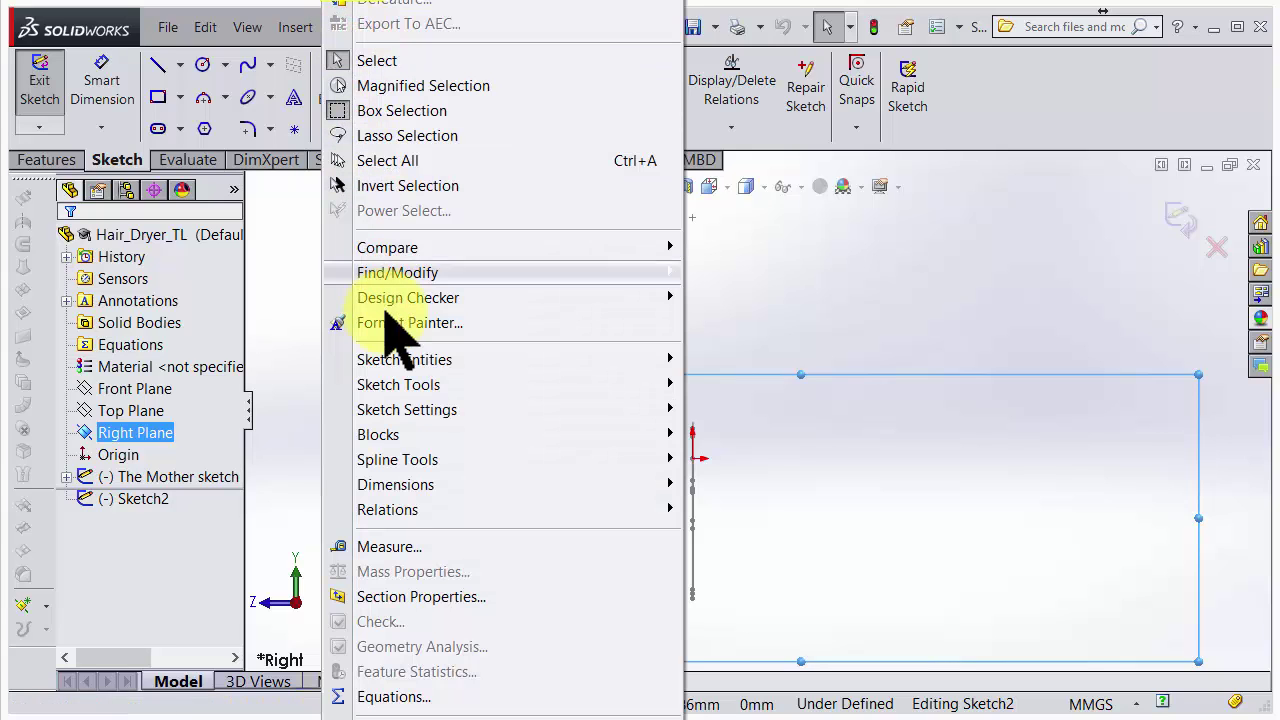
mouse_move(415, 383)
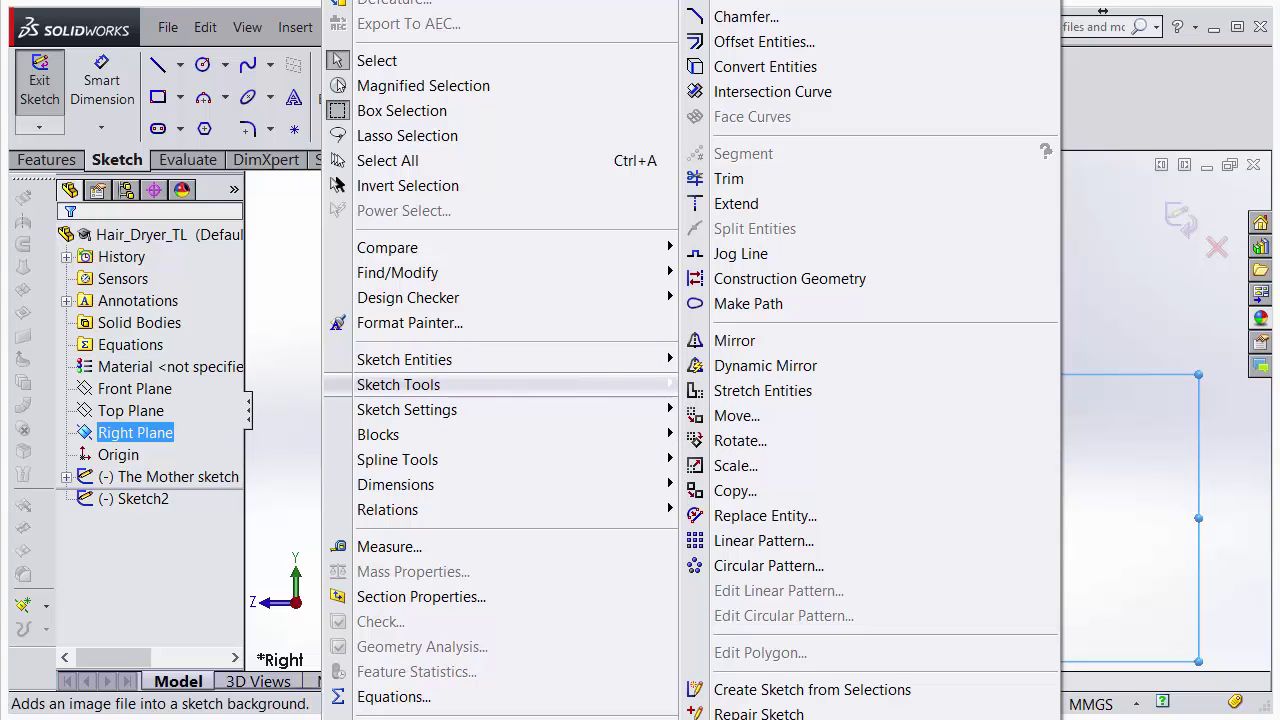
left_click(770, 719)
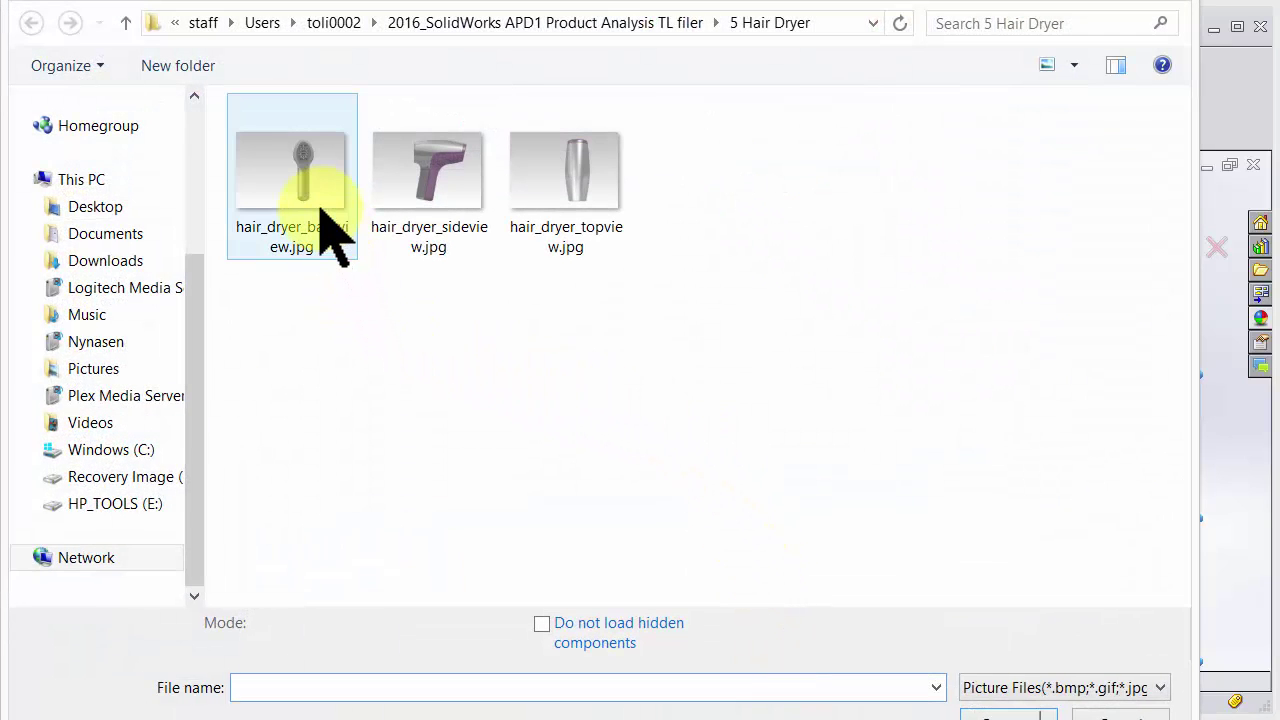
left_click(320, 220)
left_click(995, 708)
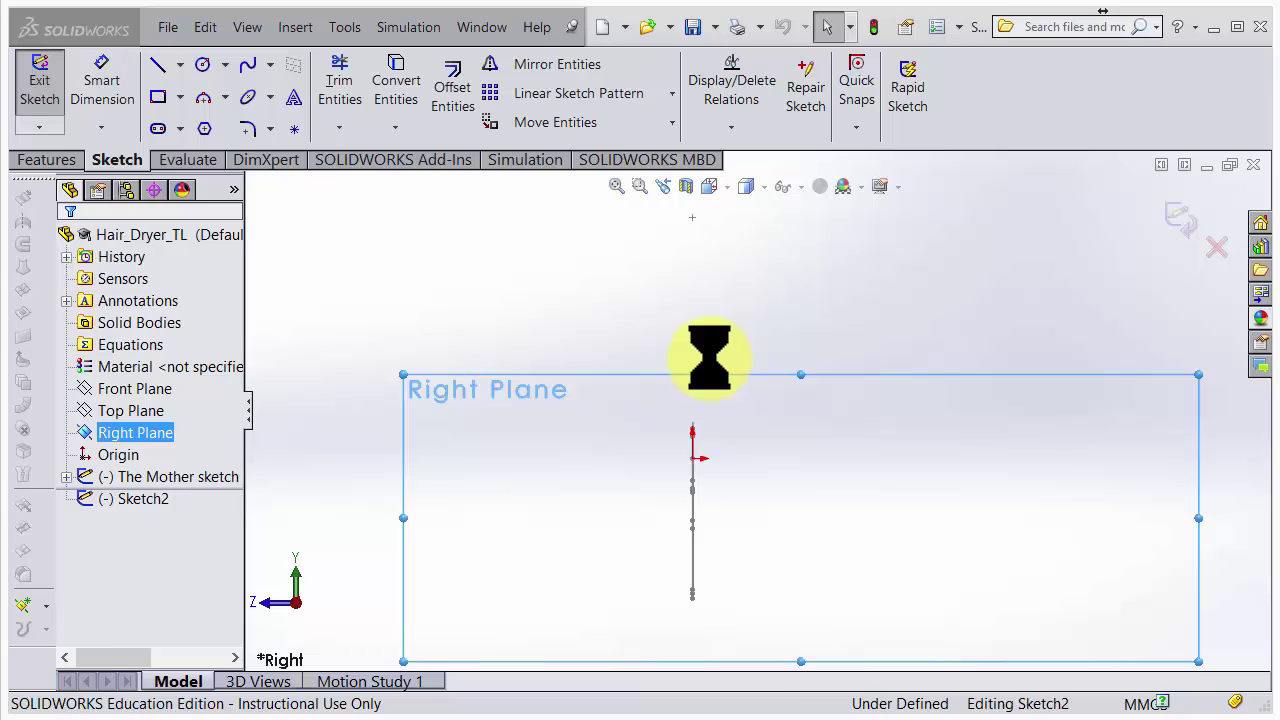
Shrink the back-view picture to about 439 x 310 mm and move it up and right.
mouse_move(1096, 170)
left_mouse_down()
mouse_move(918, 262)
mouse_move(688, 480)
left_mouse_up()
scroll(790, 398, "up", 3)
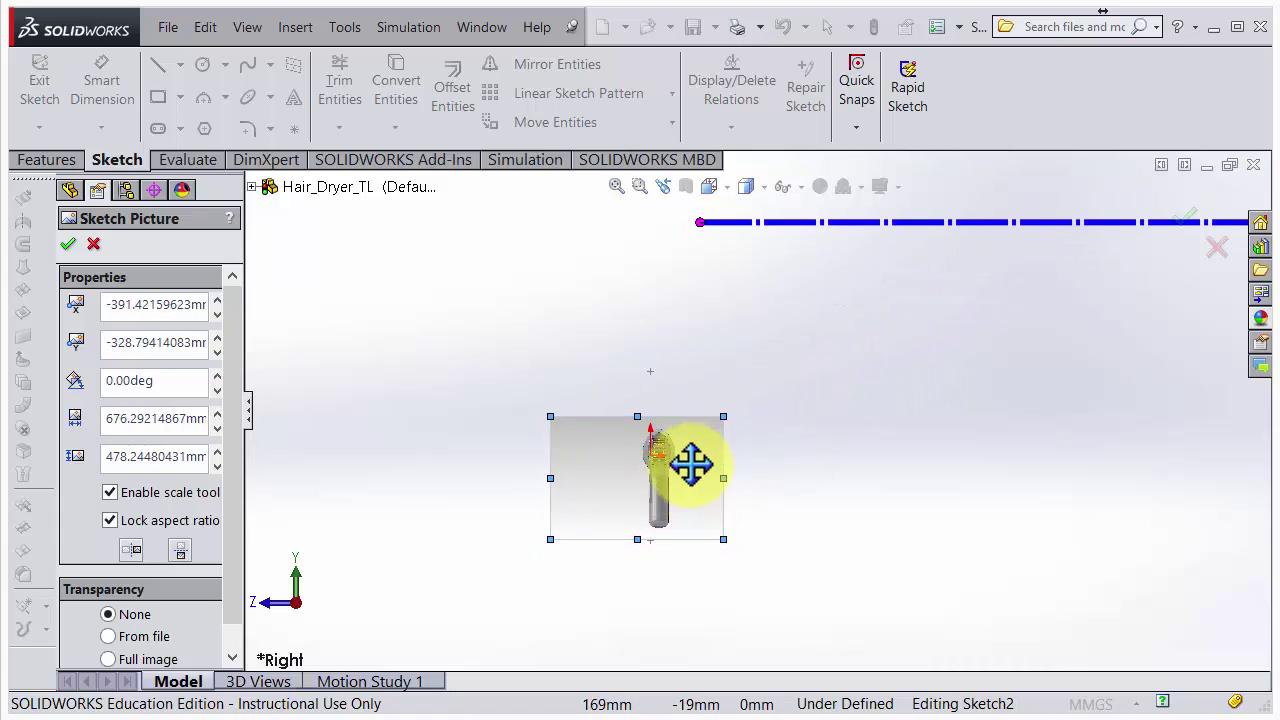
scroll(694, 445, "up", 3)
mouse_move(797, 330)
left_mouse_down()
mouse_move(651, 463)
mouse_move(645, 442)
left_mouse_up()
left_click_drag(583, 540, 663, 509)
scroll(670, 490, "up", 1)
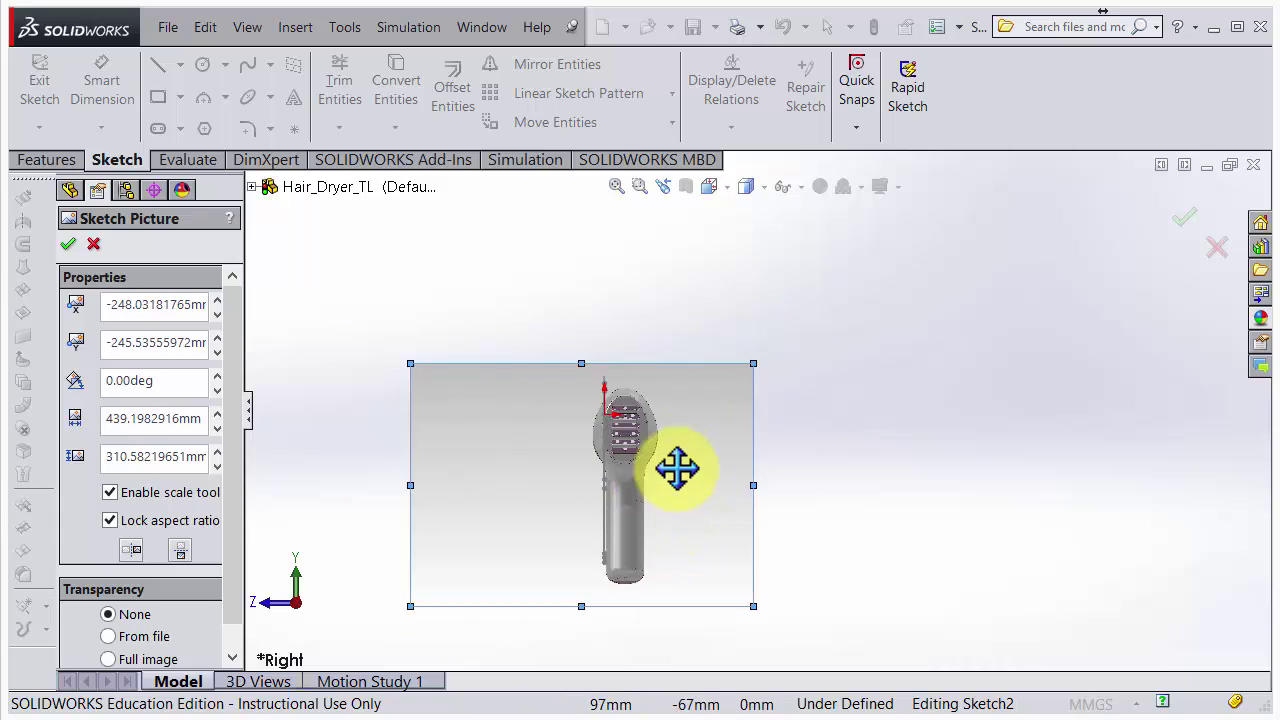
scroll(677, 468, "up", 2)
mouse_move(674, 466)
middle_mouse_down()
mouse_move(634, 477)
mouse_move(671, 451)
middle_mouse_up()
Align the picture with the model and resize it to roughly 407 x 288 mm.
left_click_drag(671, 451, 637, 437)
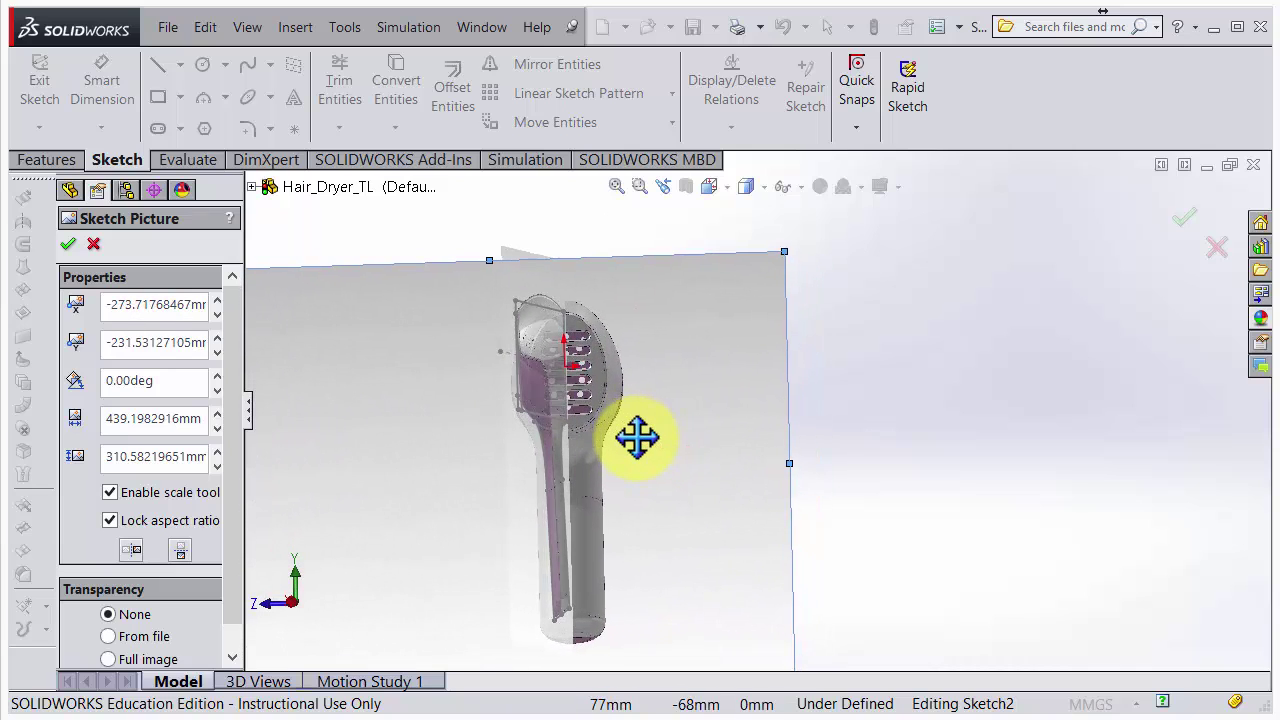
left_click_drag(782, 253, 743, 297)
scroll(750, 420, "up", 4)
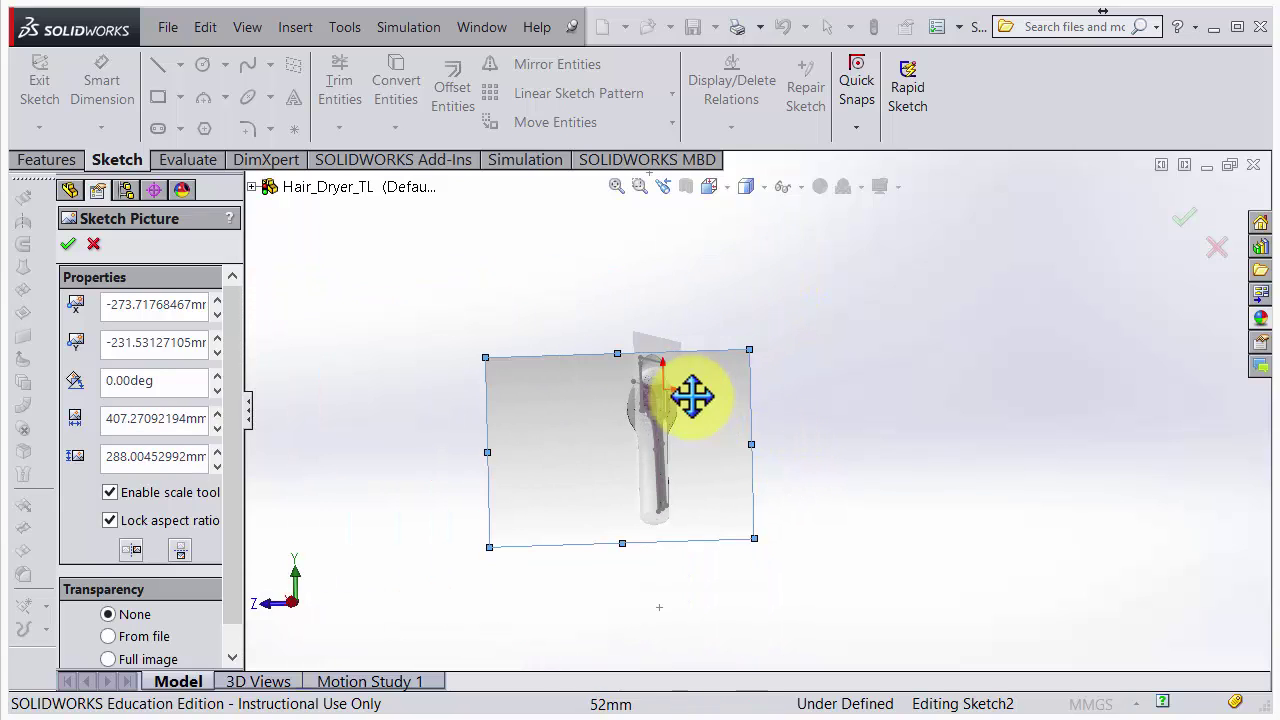
middle_click_drag(648, 392, 566, 409)
scroll(600, 408, "down", 6)
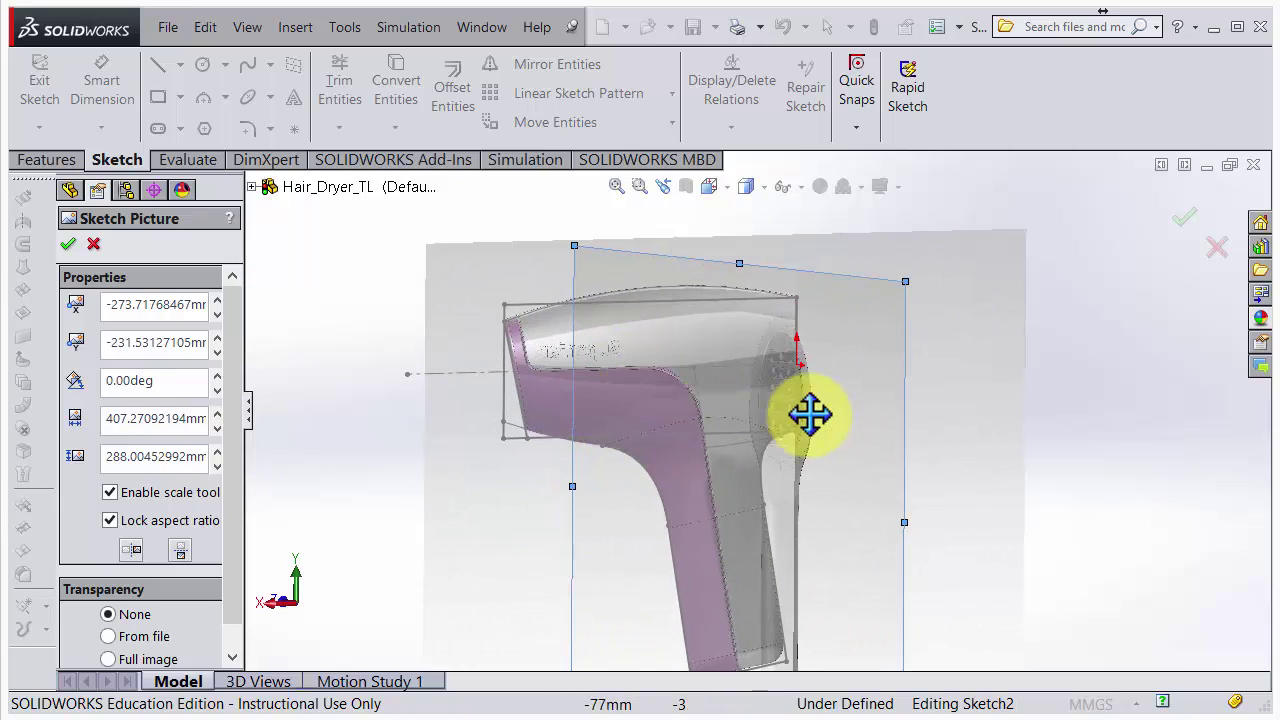
mouse_move(850, 413)
left_mouse_down()
mouse_move(891, 383)
mouse_move(849, 383)
mouse_move(864, 386)
left_mouse_up()
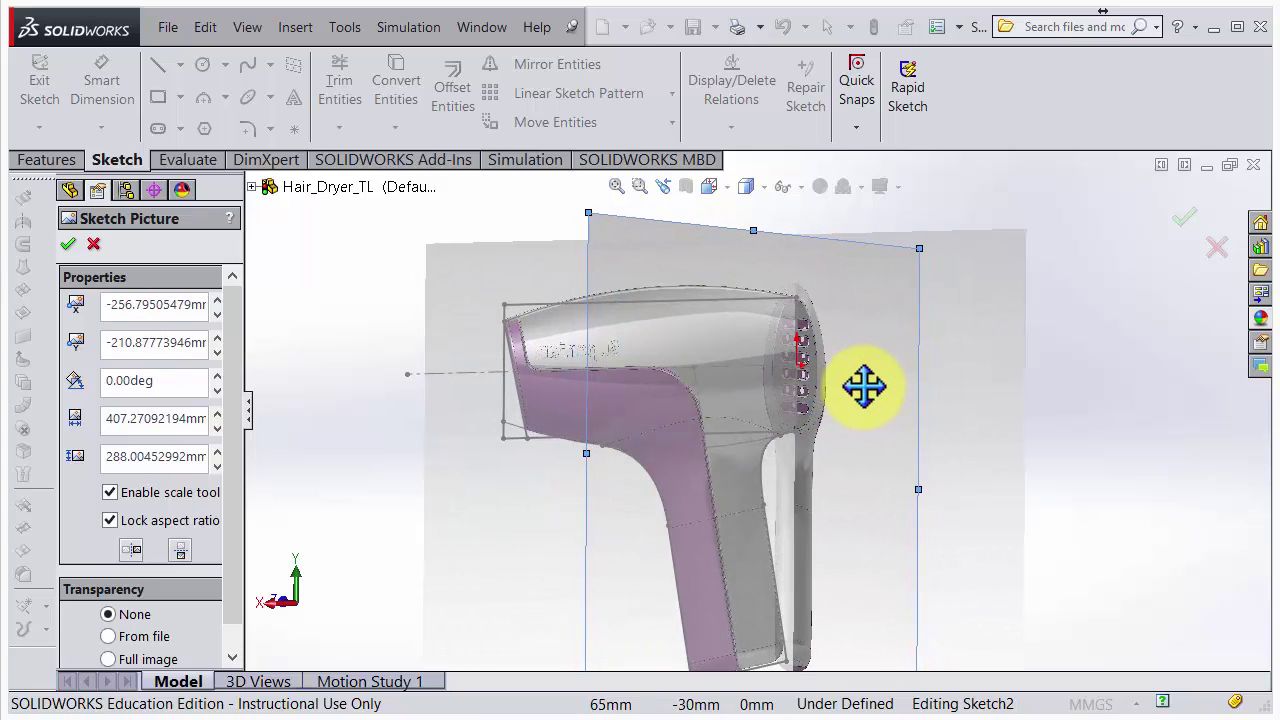
left_click_drag(922, 252, 906, 281)
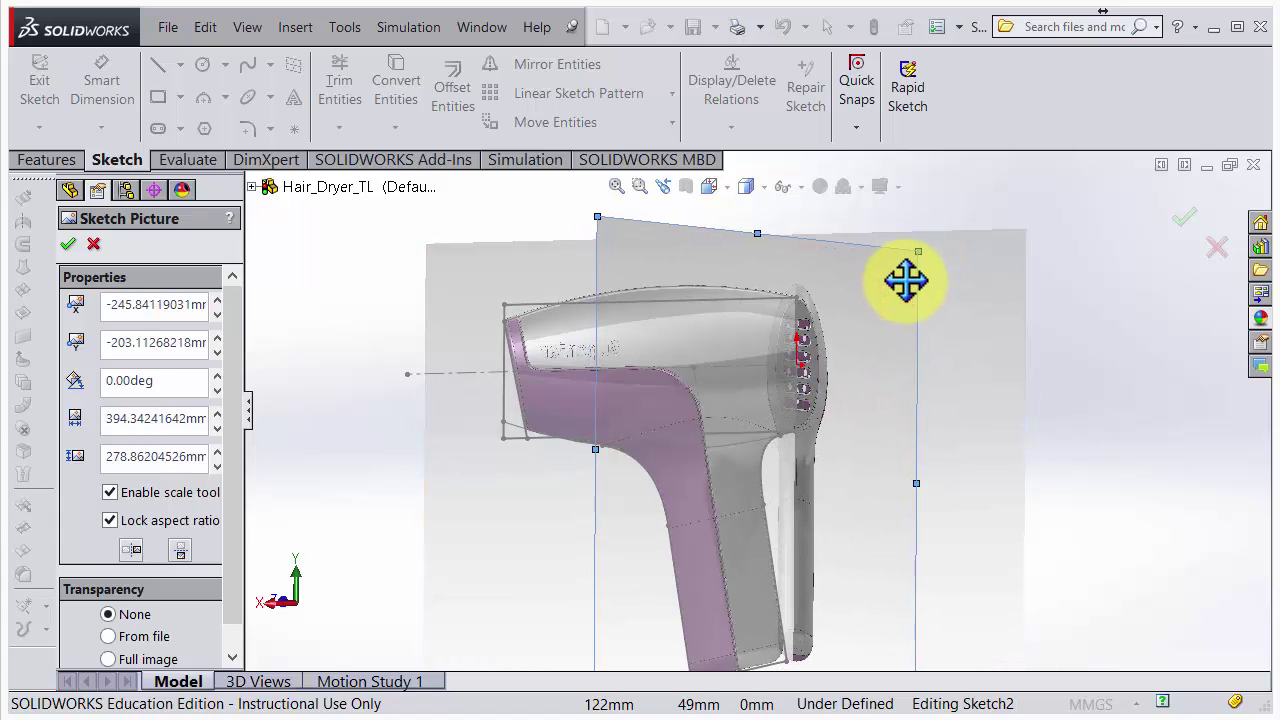
scroll(900, 313, "up", 3)
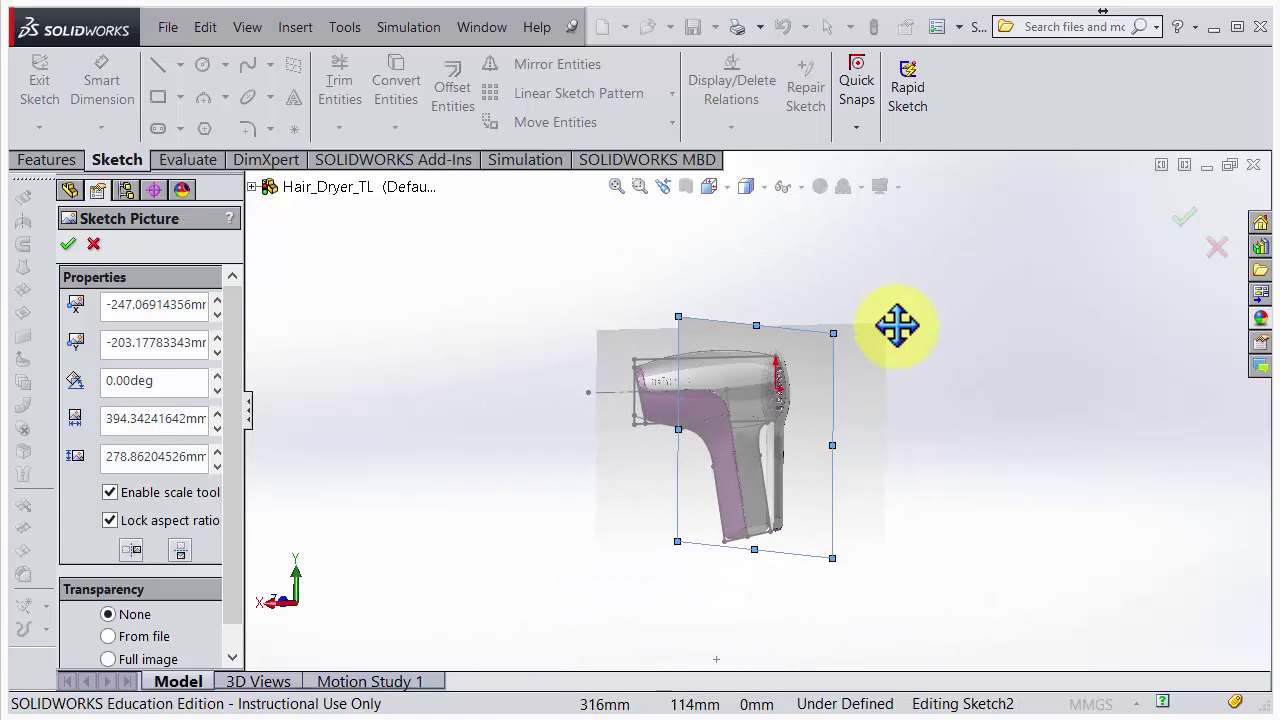
View the sketch face-on and fine-tune the picture to 407.93 x 288.47 mm.
key("space")
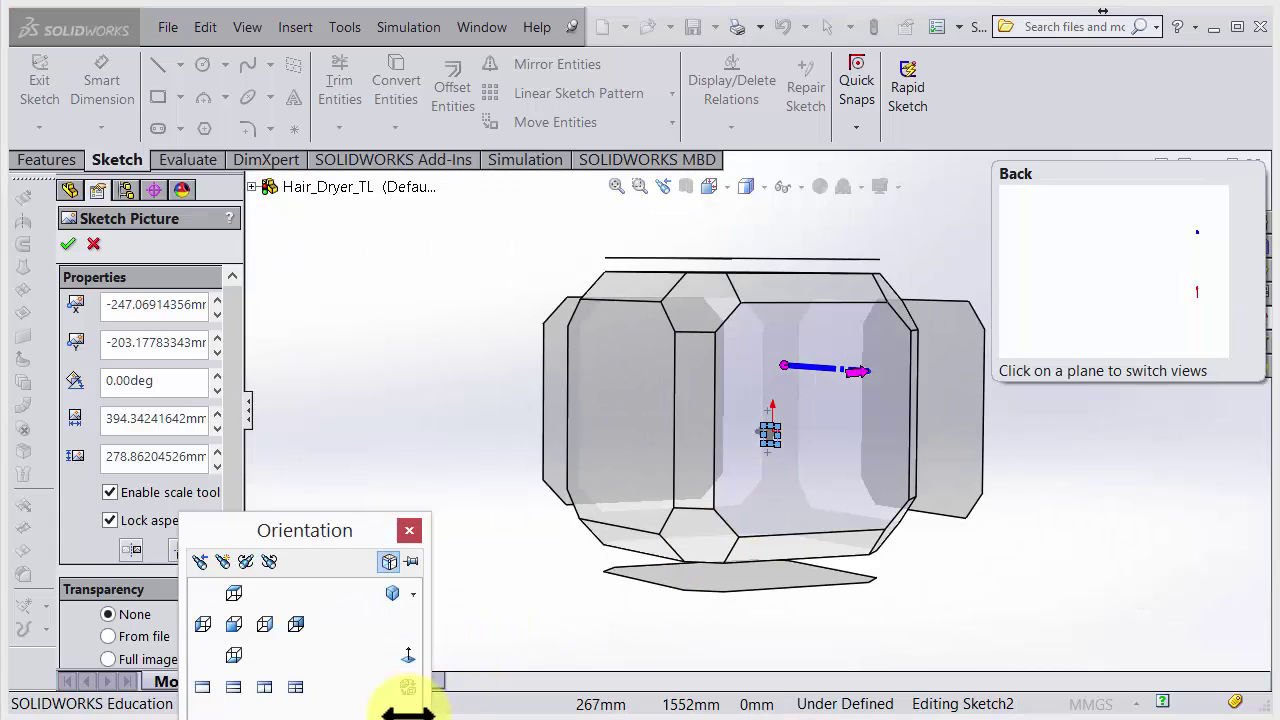
left_click(408, 658)
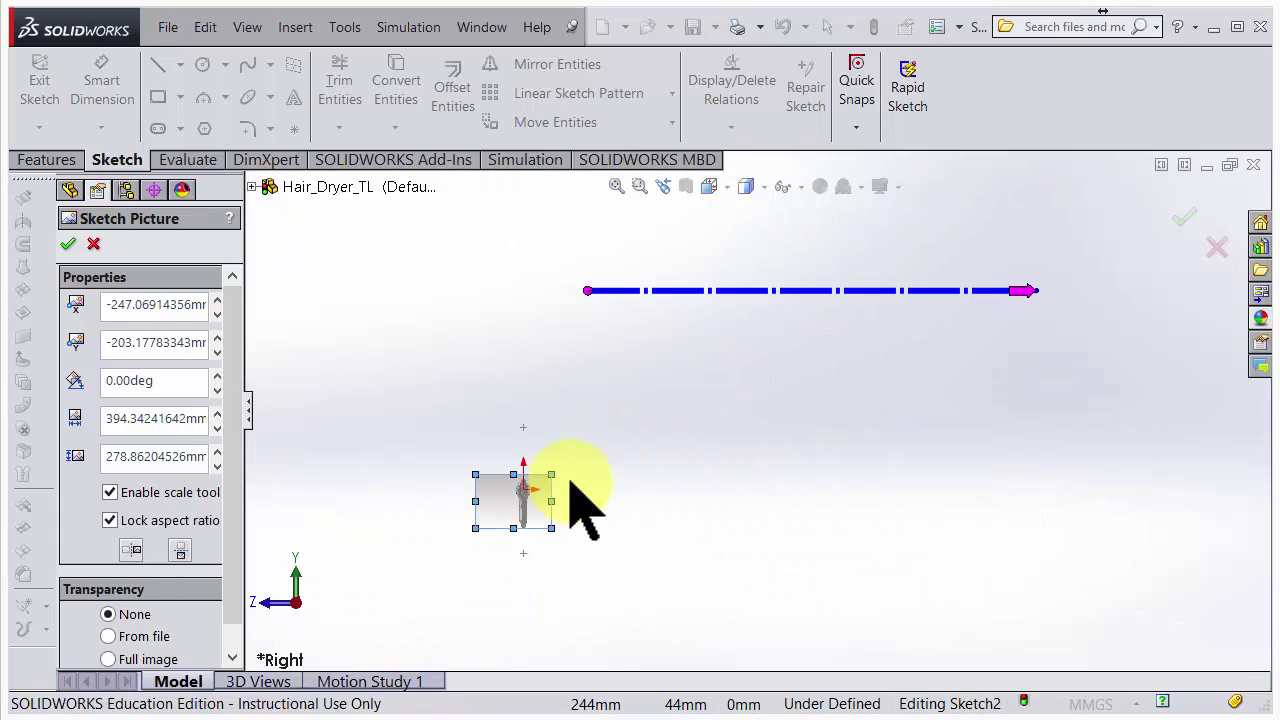
scroll(686, 500, "down", 8)
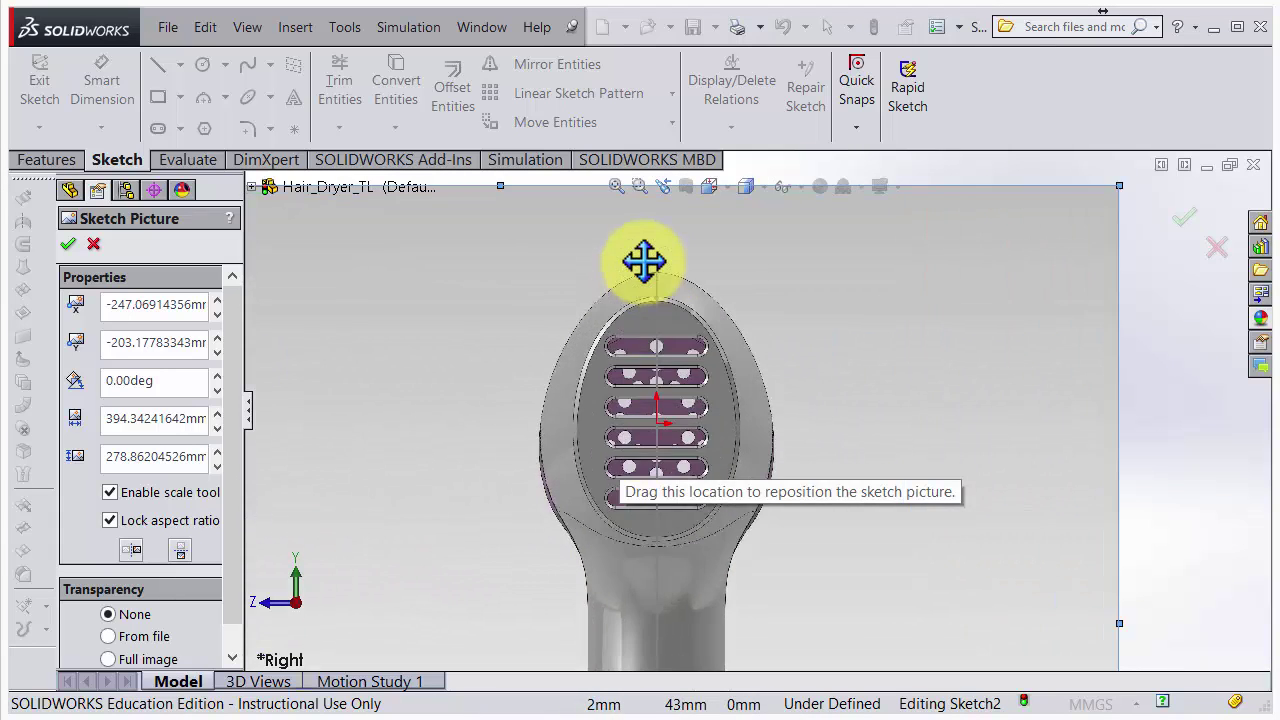
scroll(737, 471, "down", 3)
mouse_move(878, 356)
left_mouse_down()
mouse_move(846, 360)
mouse_move(894, 371)
mouse_move(874, 369)
left_mouse_up()
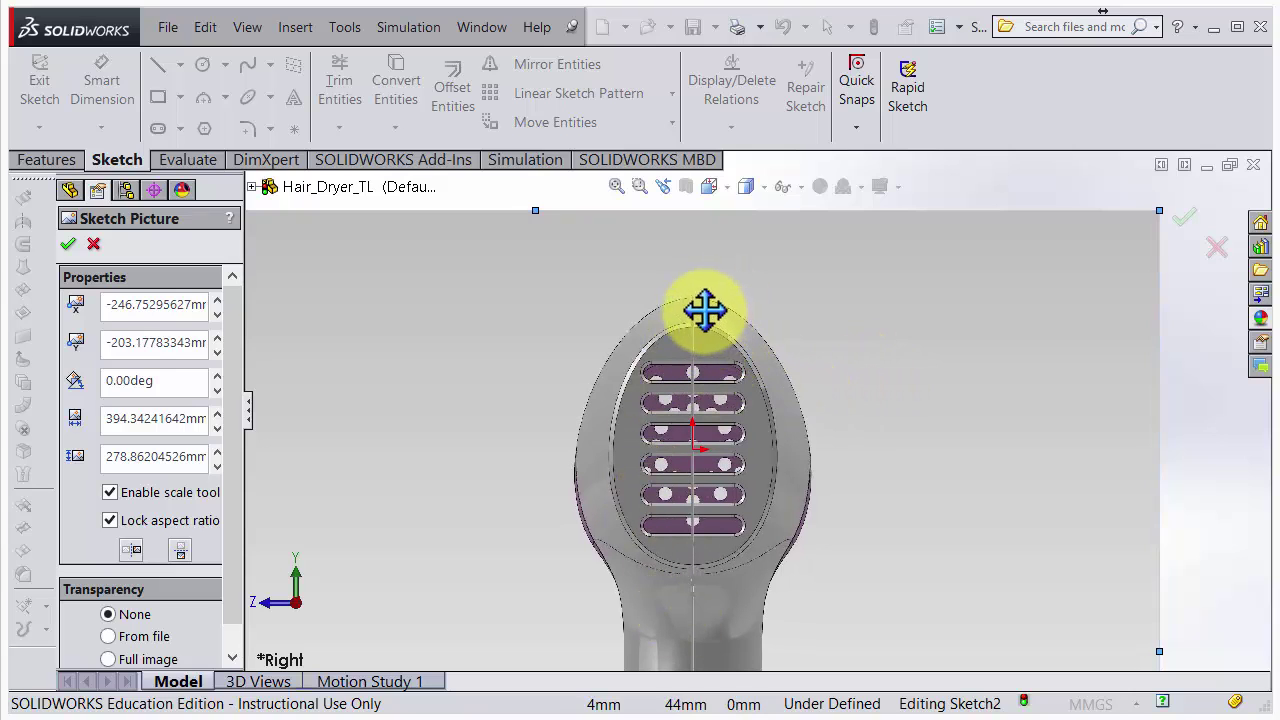
scroll(851, 400, "up", 5)
scroll(771, 651, "down", 5)
mouse_move(733, 566)
middle_mouse_down()
mouse_move(760, 517)
mouse_move(717, 515)
middle_mouse_up()
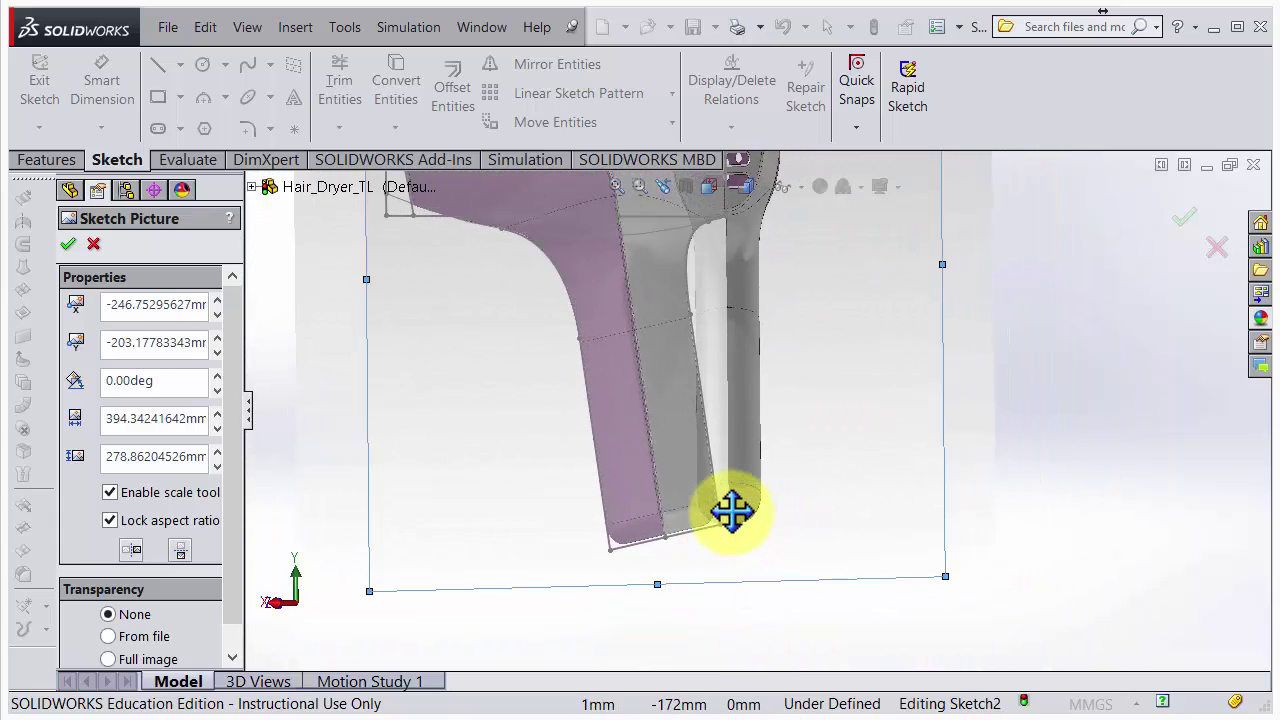
scroll(740, 522, "up", 3)
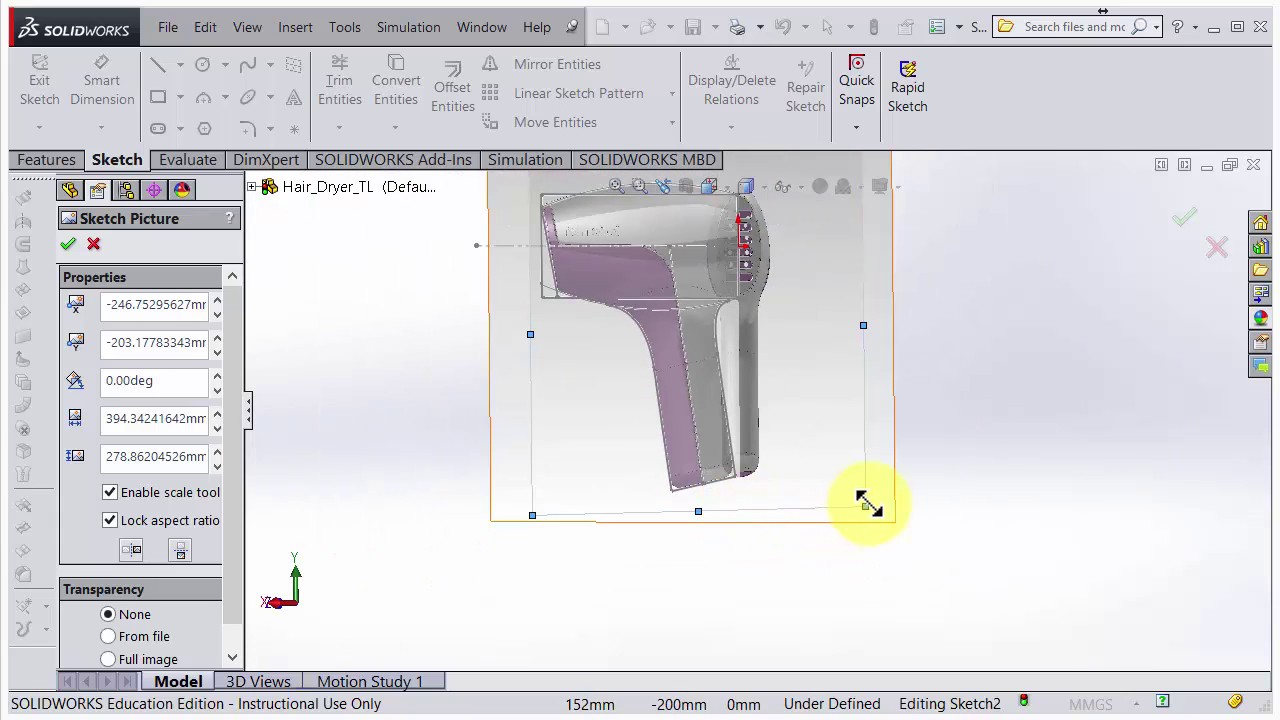
left_click_drag(865, 508, 871, 520)
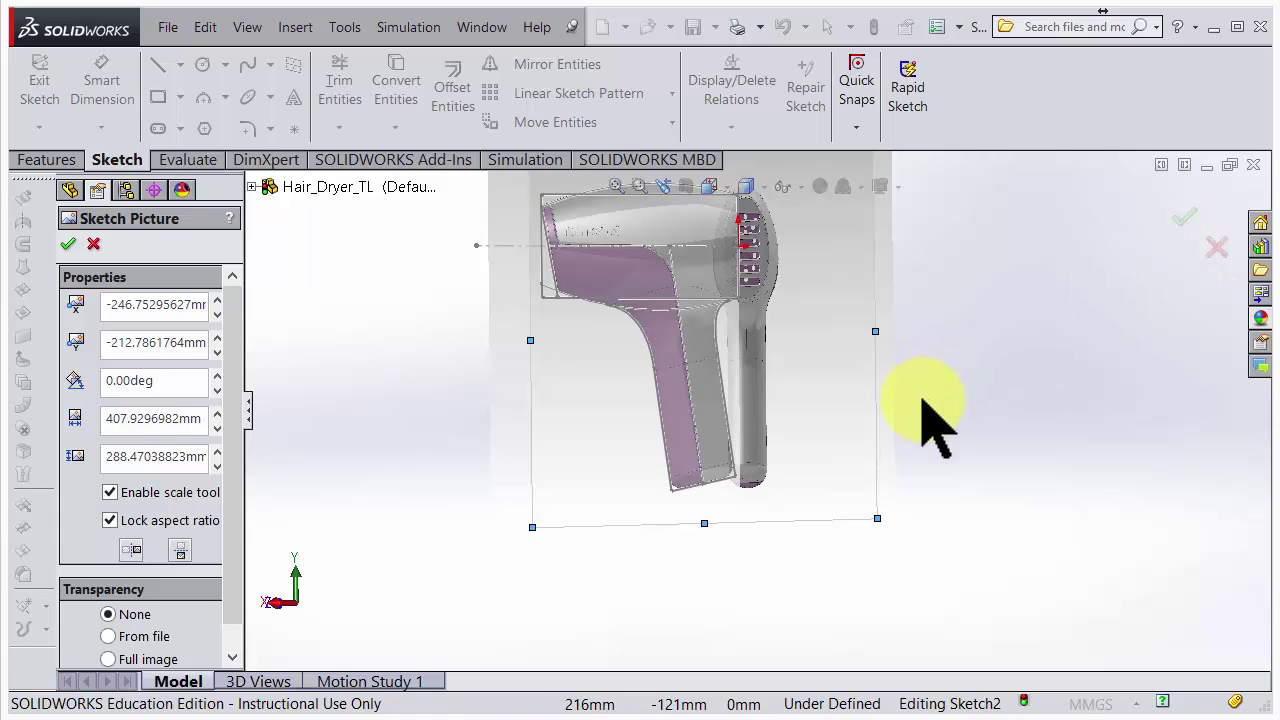
key("space")
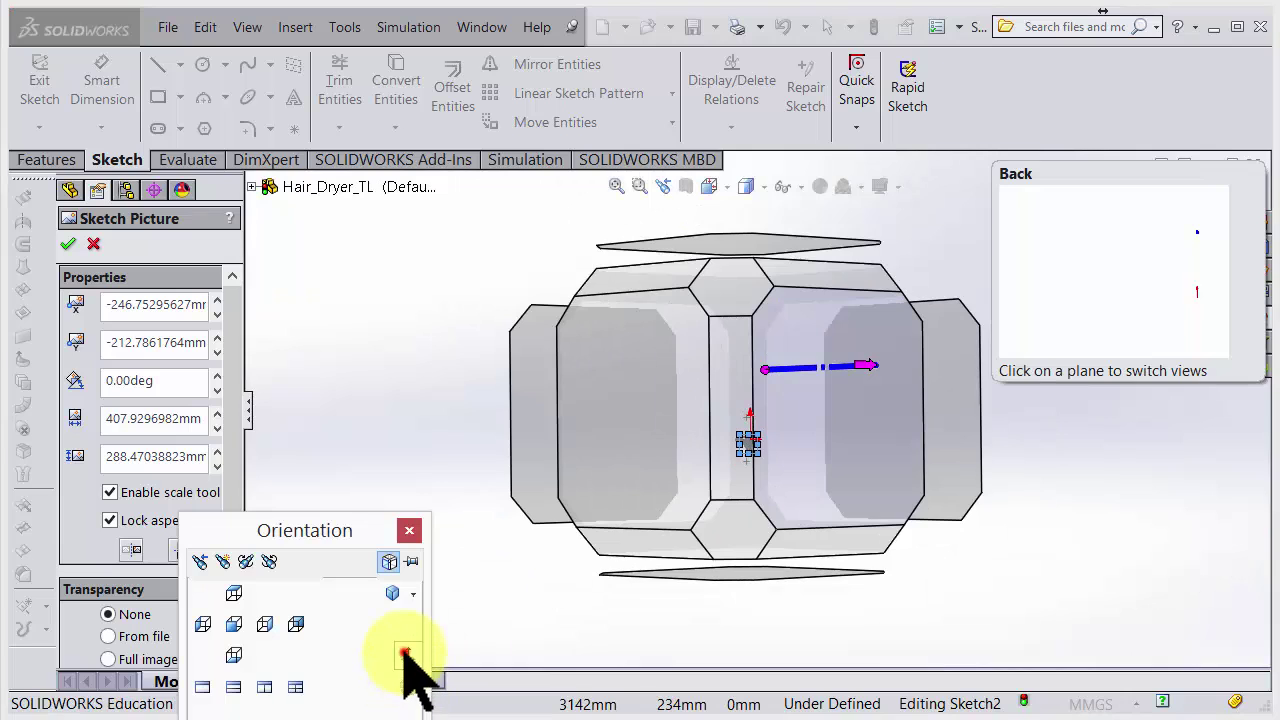
Switch to the Right view and nudge the sketch picture slightly down-left.
left_click(405, 655)
scroll(580, 505, "up", 3)
scroll(657, 514, "down", 4)
scroll(701, 410, "down", 5)
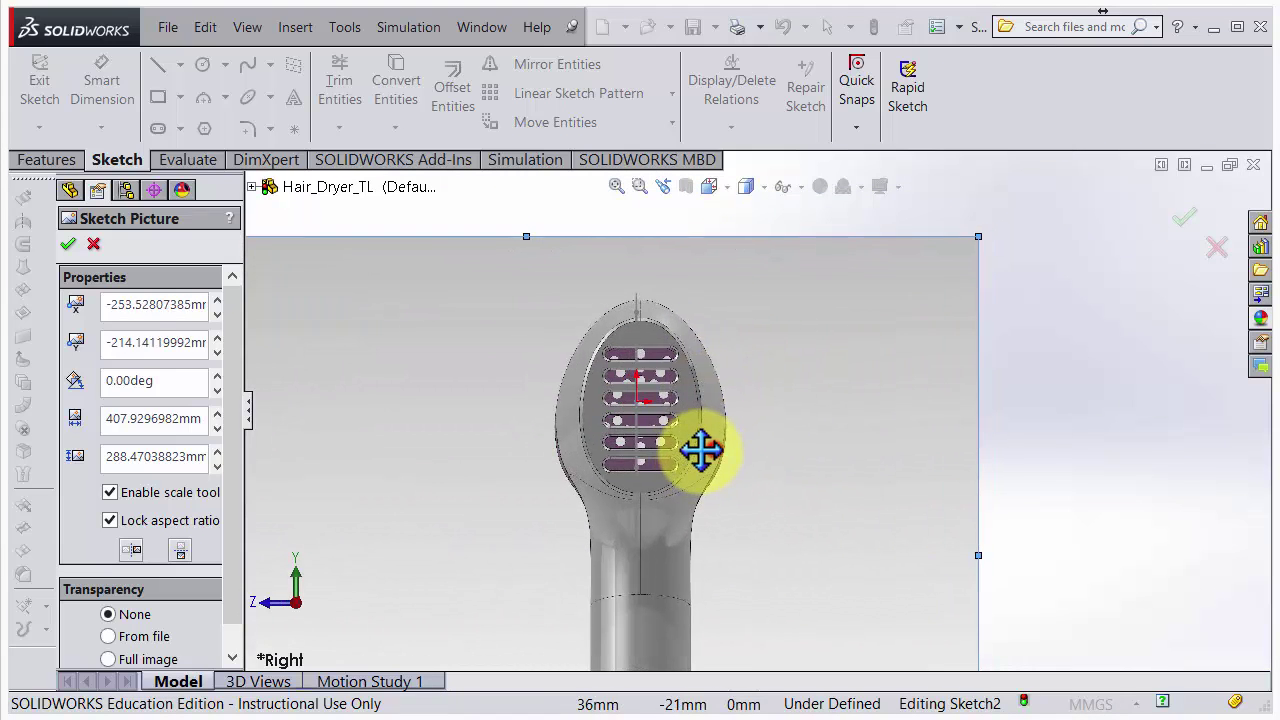
left_click_drag(701, 440, 699, 443)
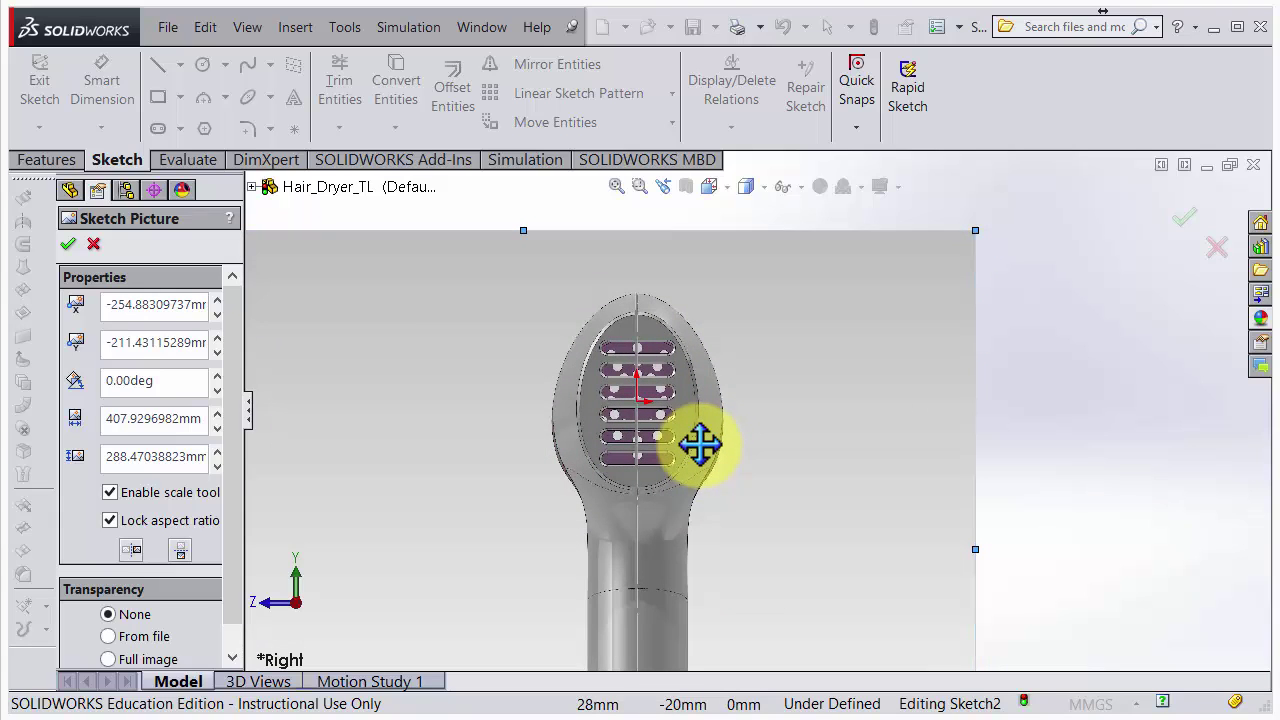
scroll(710, 470, "up", 3)
scroll(730, 530, "down", 3)
middle_click_drag(737, 551, 737, 529, "ctrl")
scroll(728, 528, "up", 2)
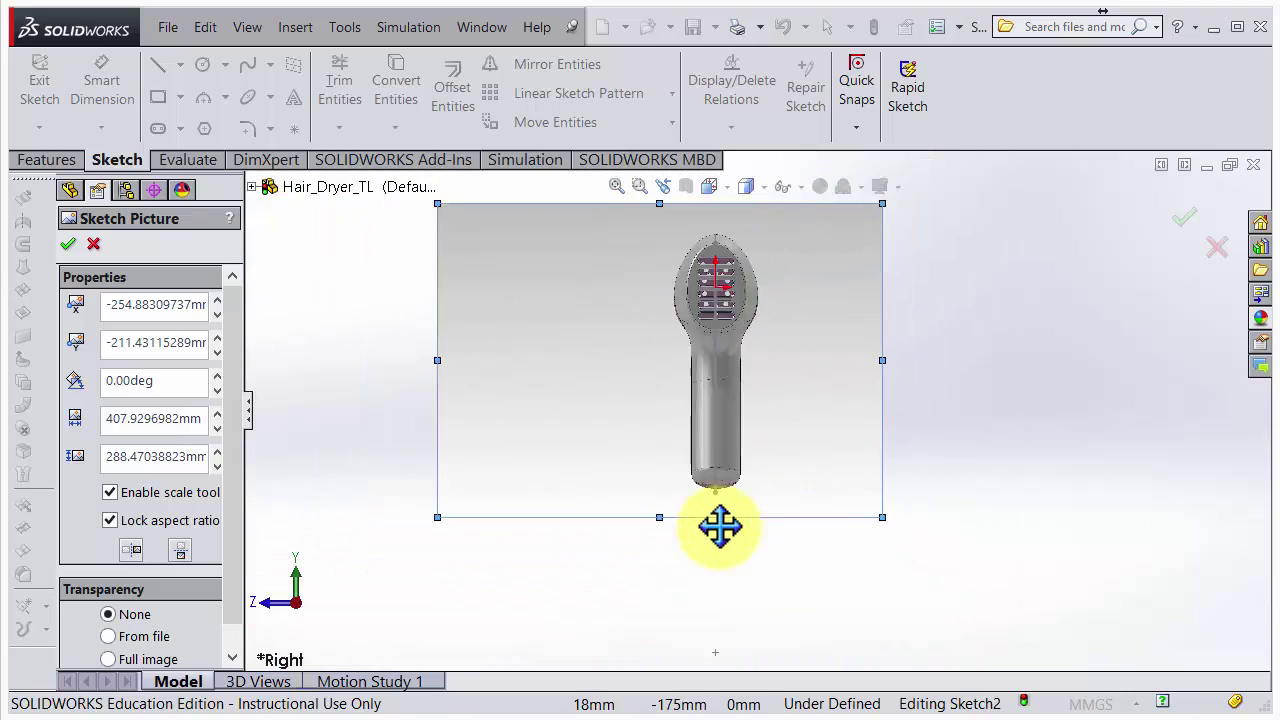
scroll(745, 402, "up", 1)
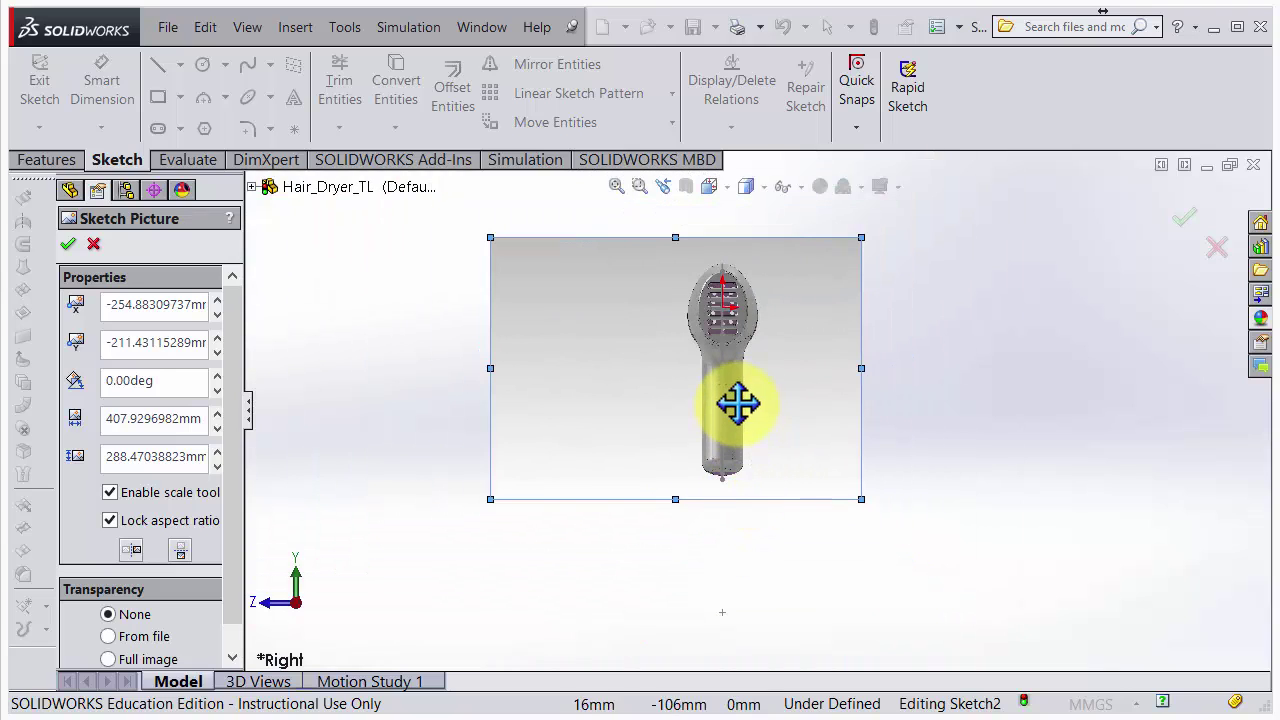
Set the full picture's transparency to 0.38 and accept the sketch picture.
left_click_drag(232, 552, 231, 618)
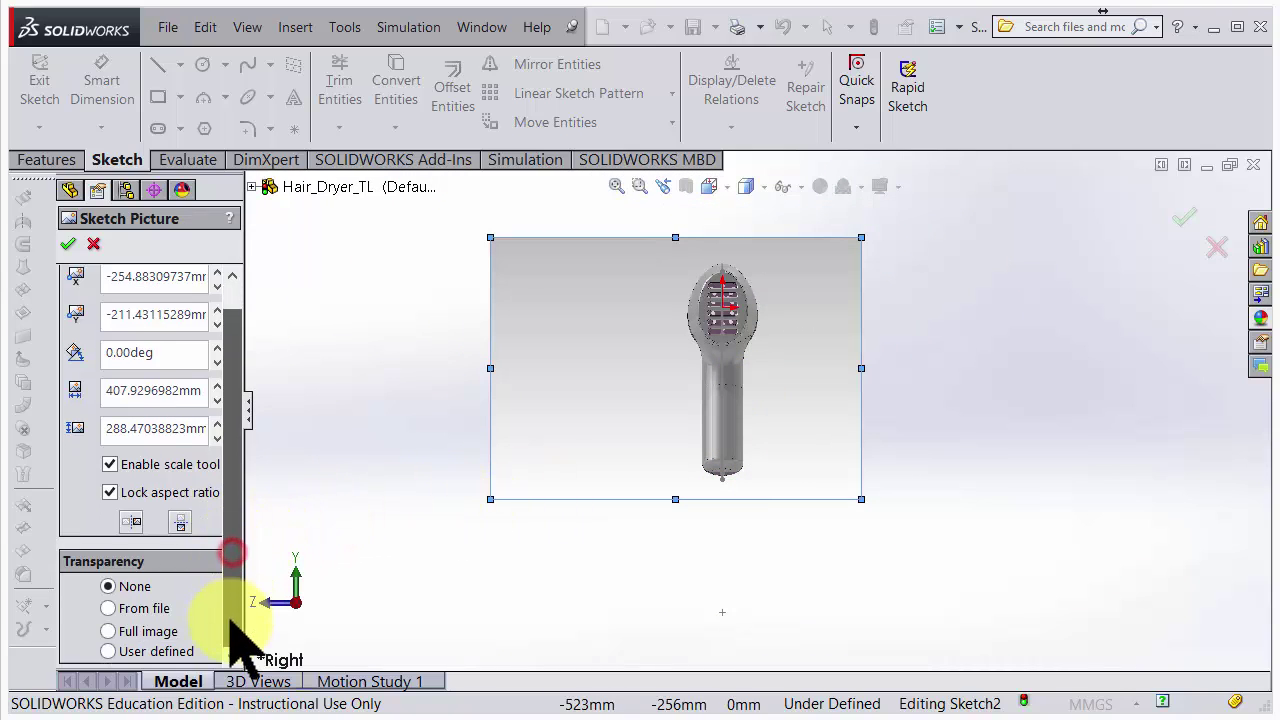
left_click(128, 631)
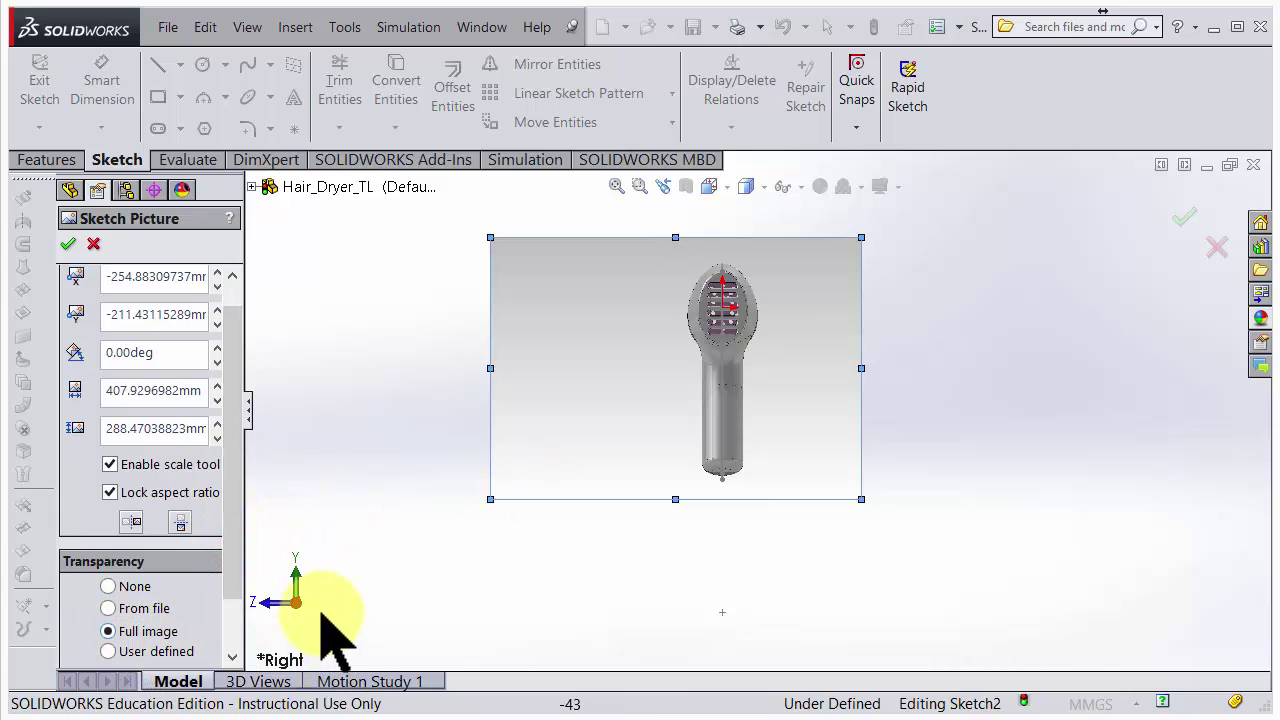
left_click_drag(229, 577, 236, 648)
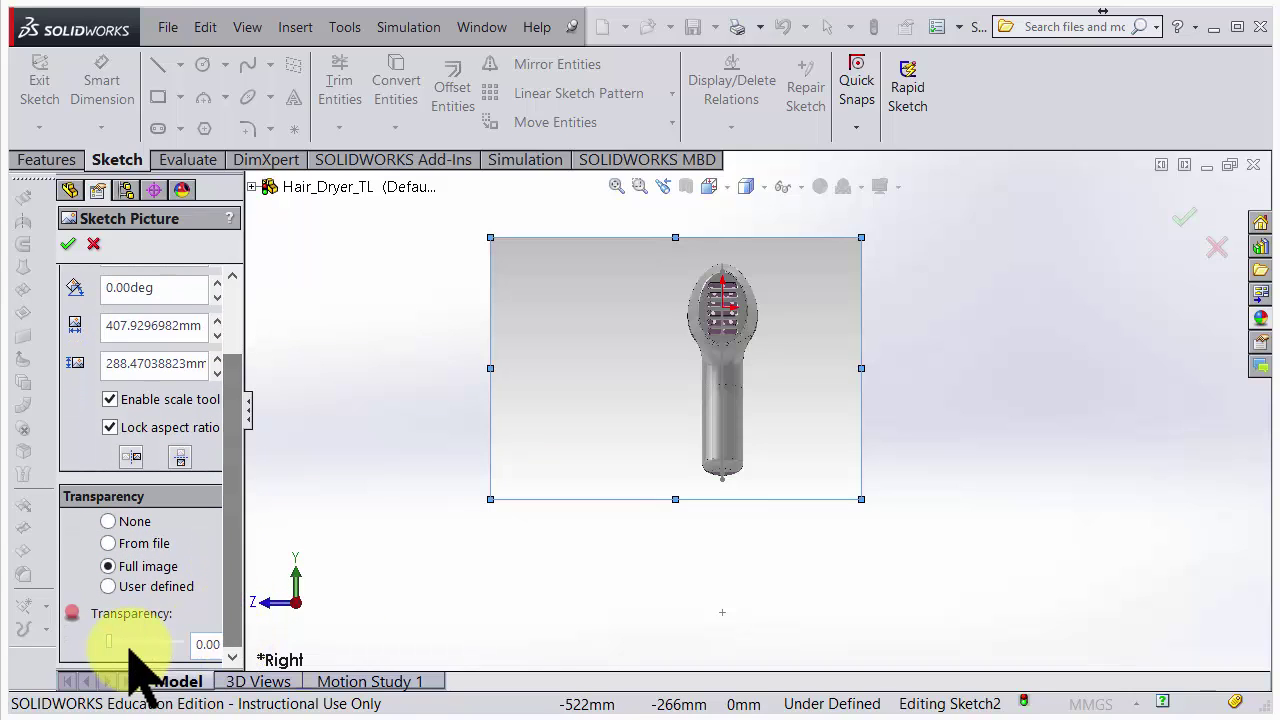
left_click_drag(110, 636, 136, 641)
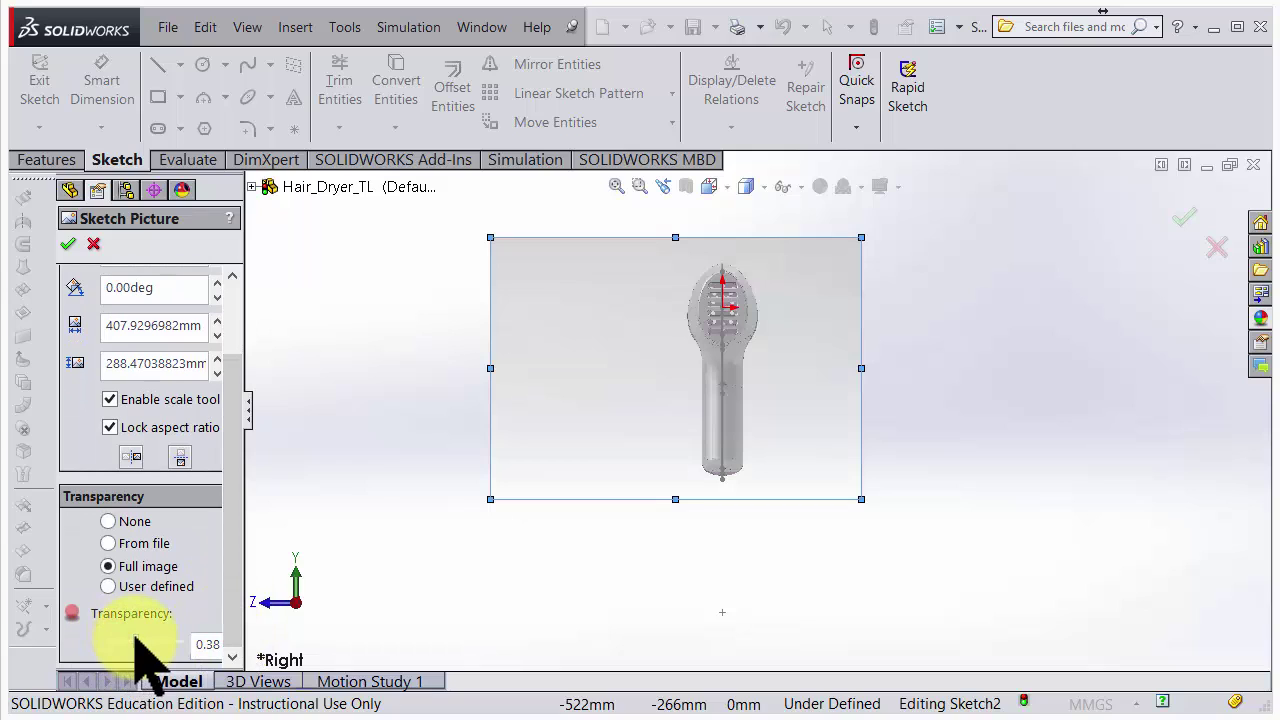
left_click(1186, 220)
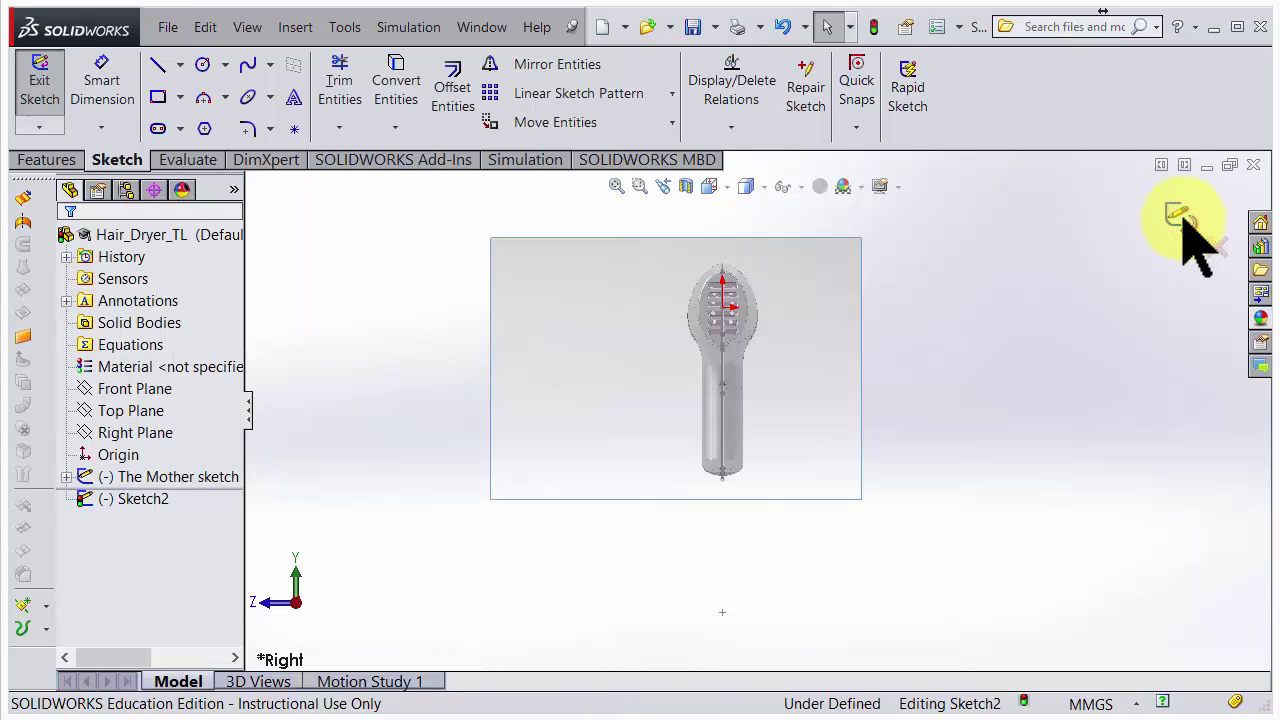
Exit Sketch2 and zoom to fit the whole model.
left_click(1186, 220)
mouse_move(986, 400)
middle_mouse_down()
mouse_move(923, 414)
mouse_move(967, 375)
mouse_move(781, 393)
mouse_move(727, 385)
middle_mouse_up()
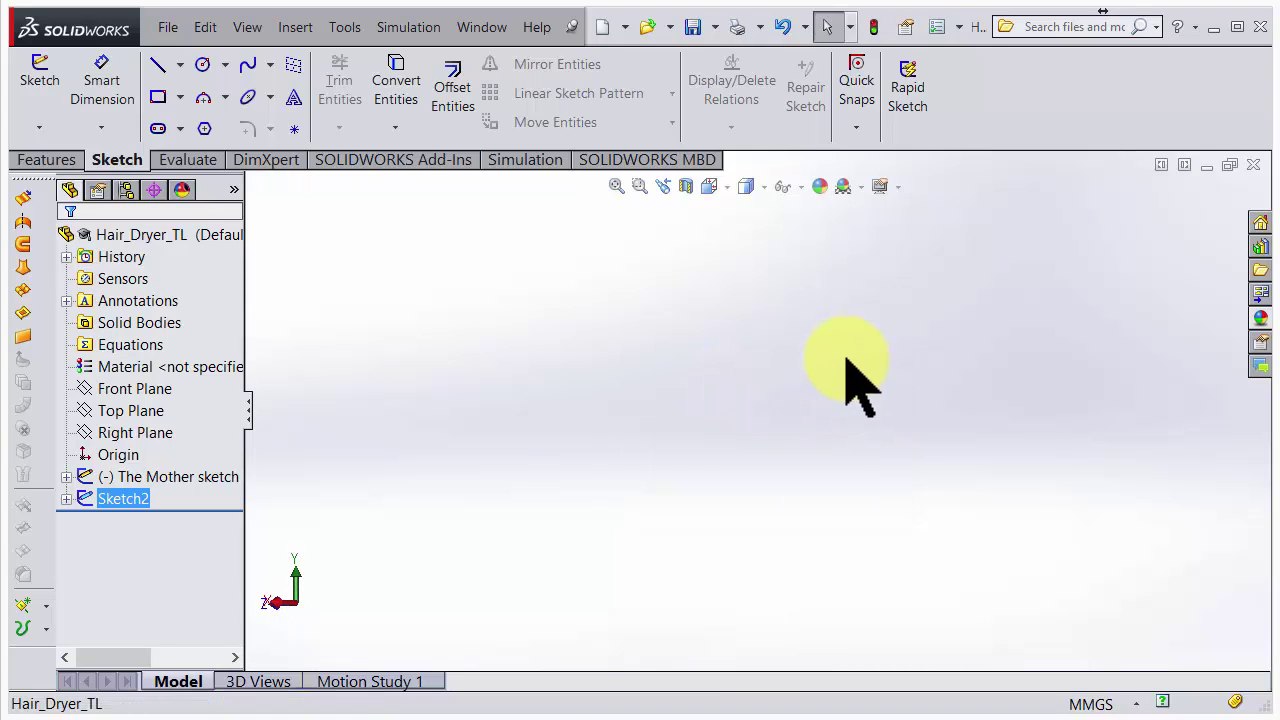
left_click(616, 185)
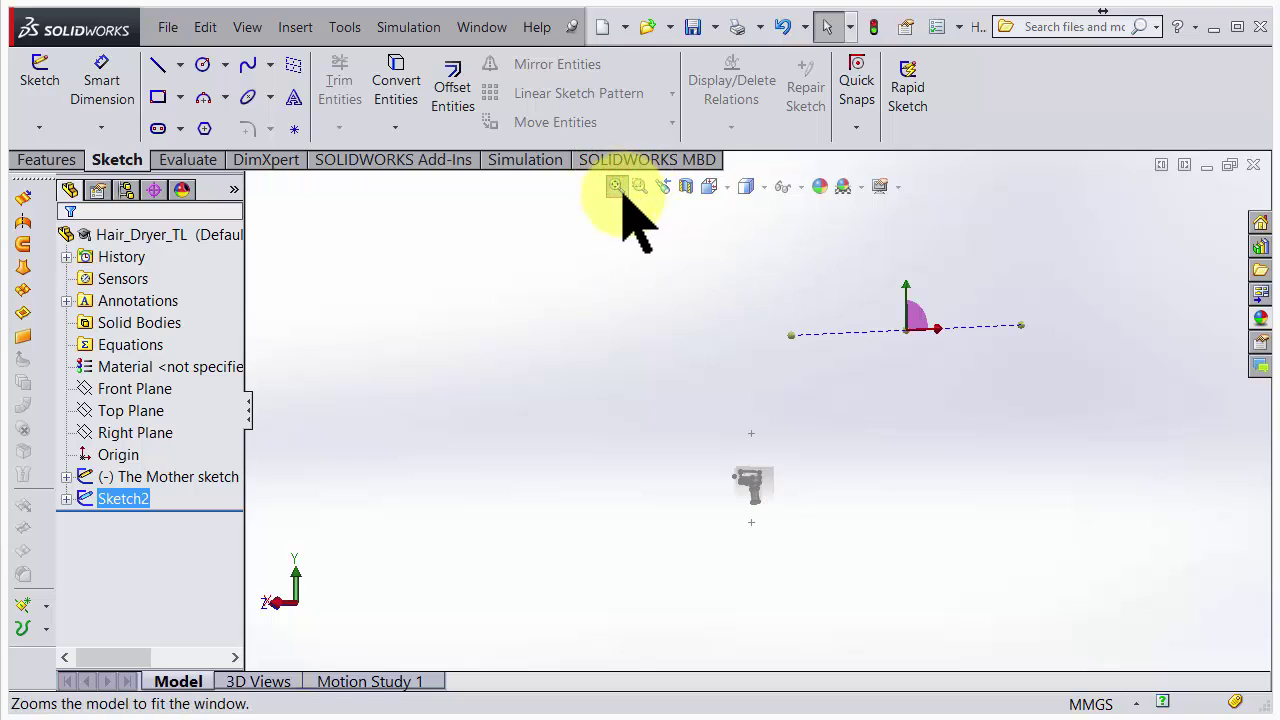
Orbit and zoom to inspect the side and back hair dryer pictures from front and diagonal angles.
scroll(757, 422, "down", 8)
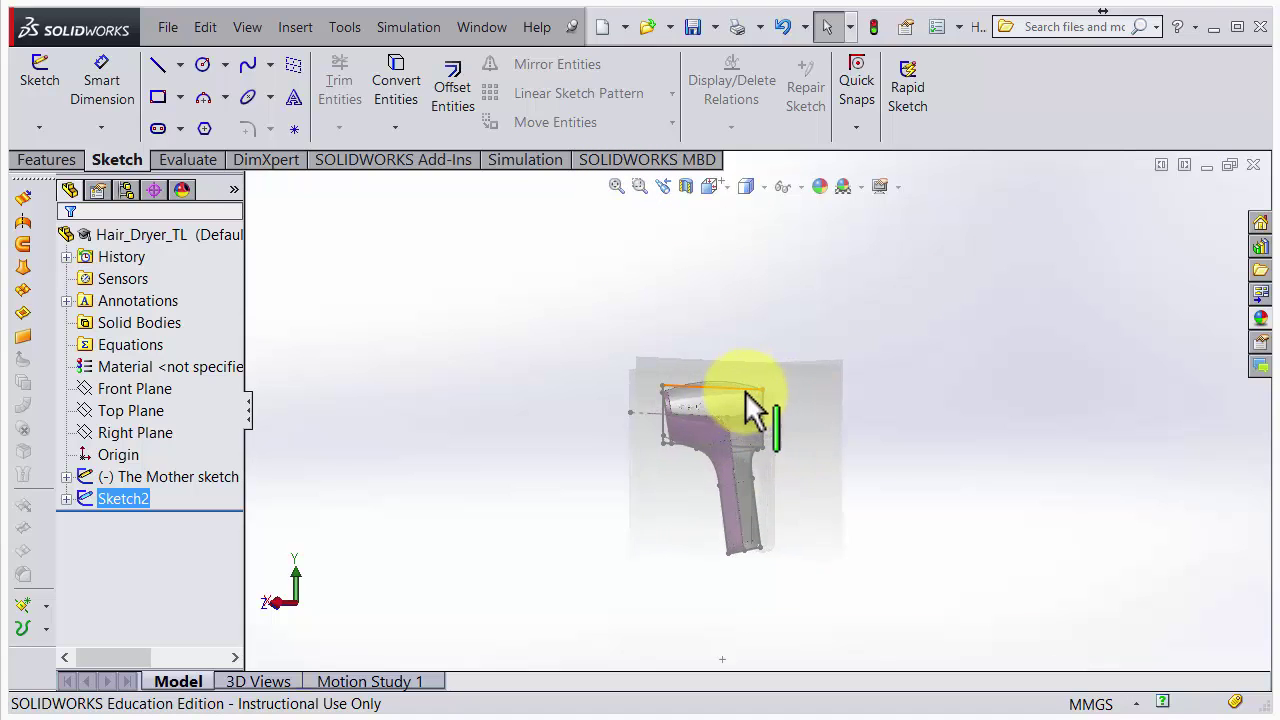
mouse_move(772, 440)
middle_mouse_down()
mouse_move(748, 448)
mouse_move(768, 450)
middle_mouse_up()
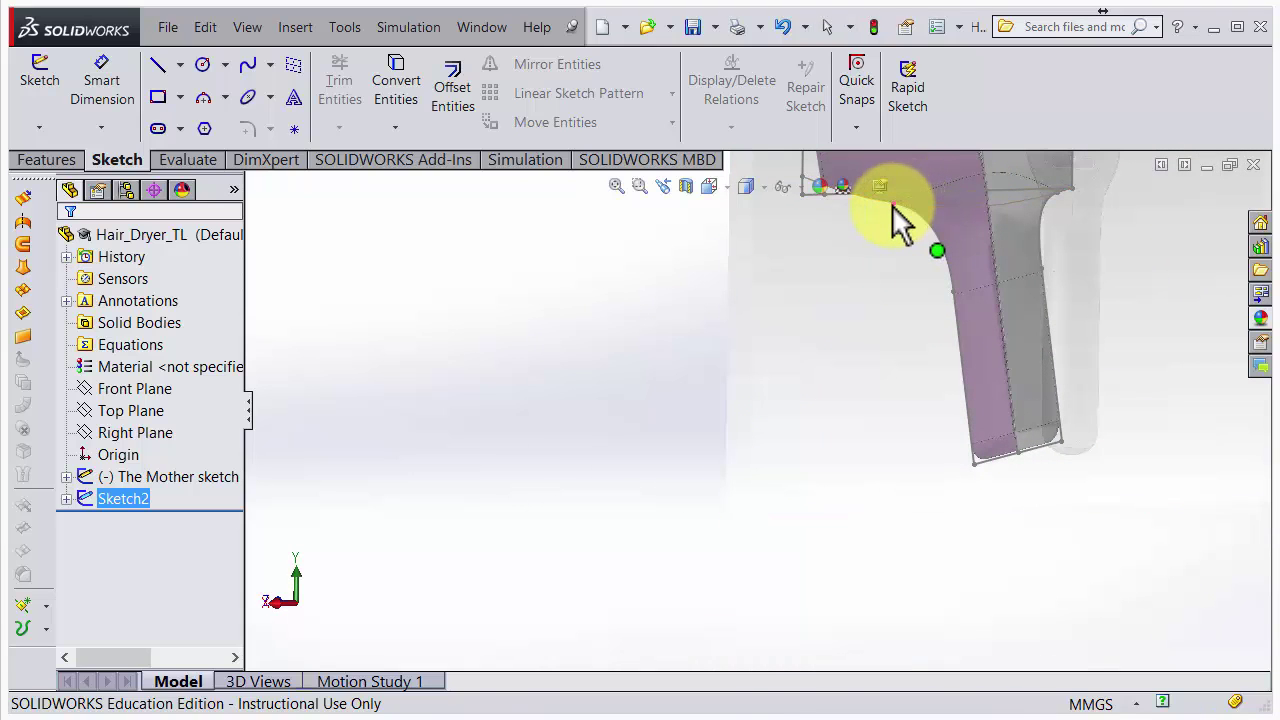
middle_click_drag(893, 205, 709, 280)
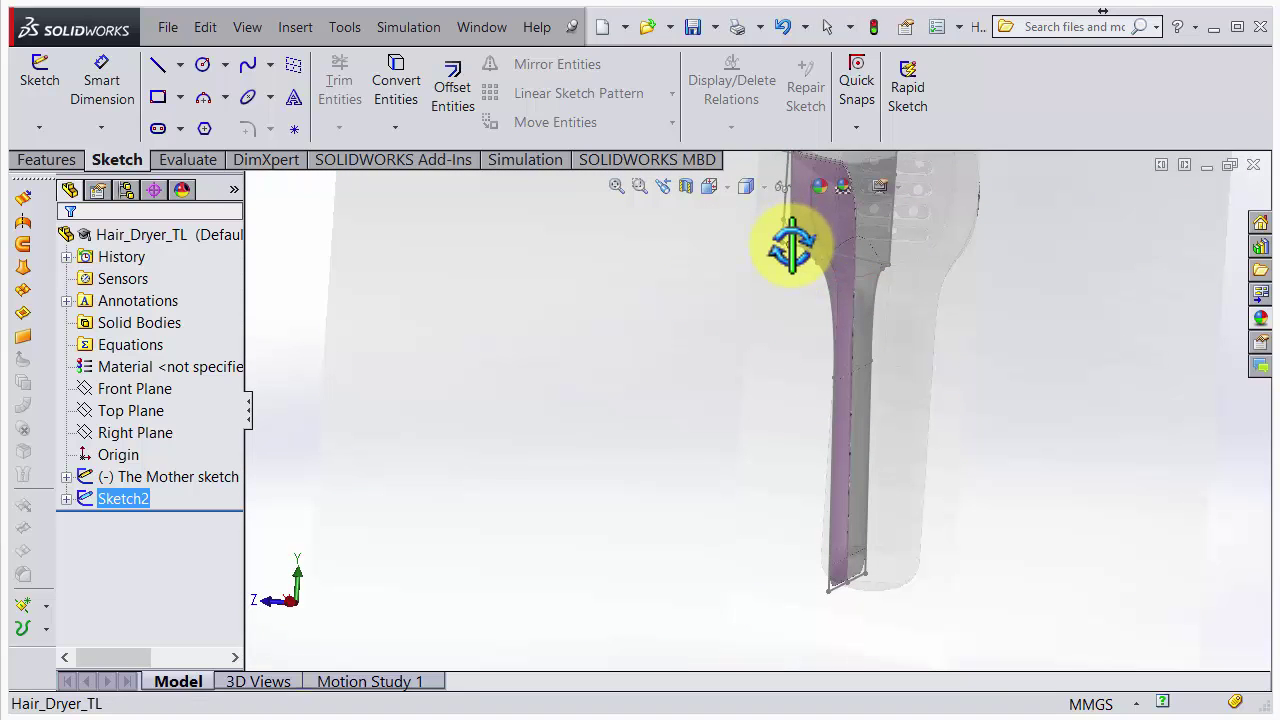
mouse_move(783, 250)
middle_mouse_down()
mouse_move(743, 277)
mouse_move(700, 363)
mouse_move(811, 331)
mouse_move(870, 238)
mouse_move(946, 271)
mouse_move(1023, 343)
mouse_move(1046, 306)
mouse_move(910, 328)
mouse_move(771, 374)
mouse_move(669, 374)
mouse_move(652, 360)
mouse_move(789, 337)
mouse_move(803, 320)
mouse_move(783, 363)
mouse_move(857, 300)
middle_mouse_up()
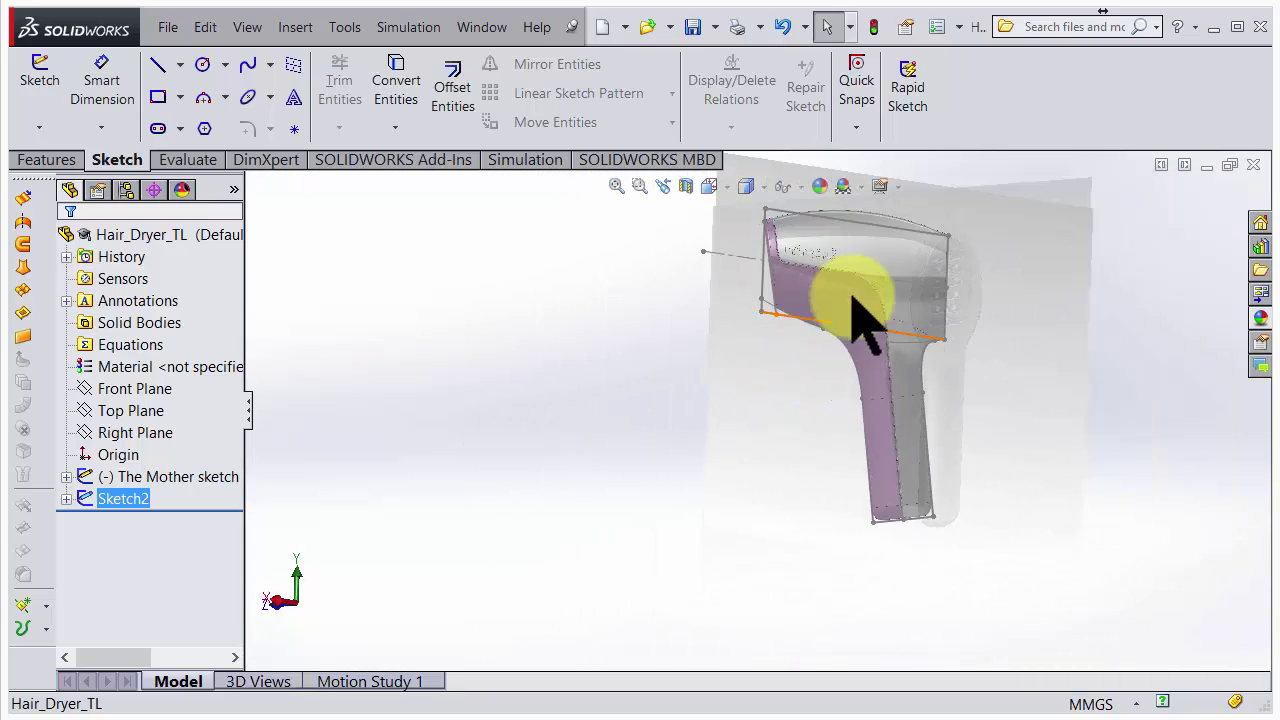
scroll(871, 300, "up", 5)
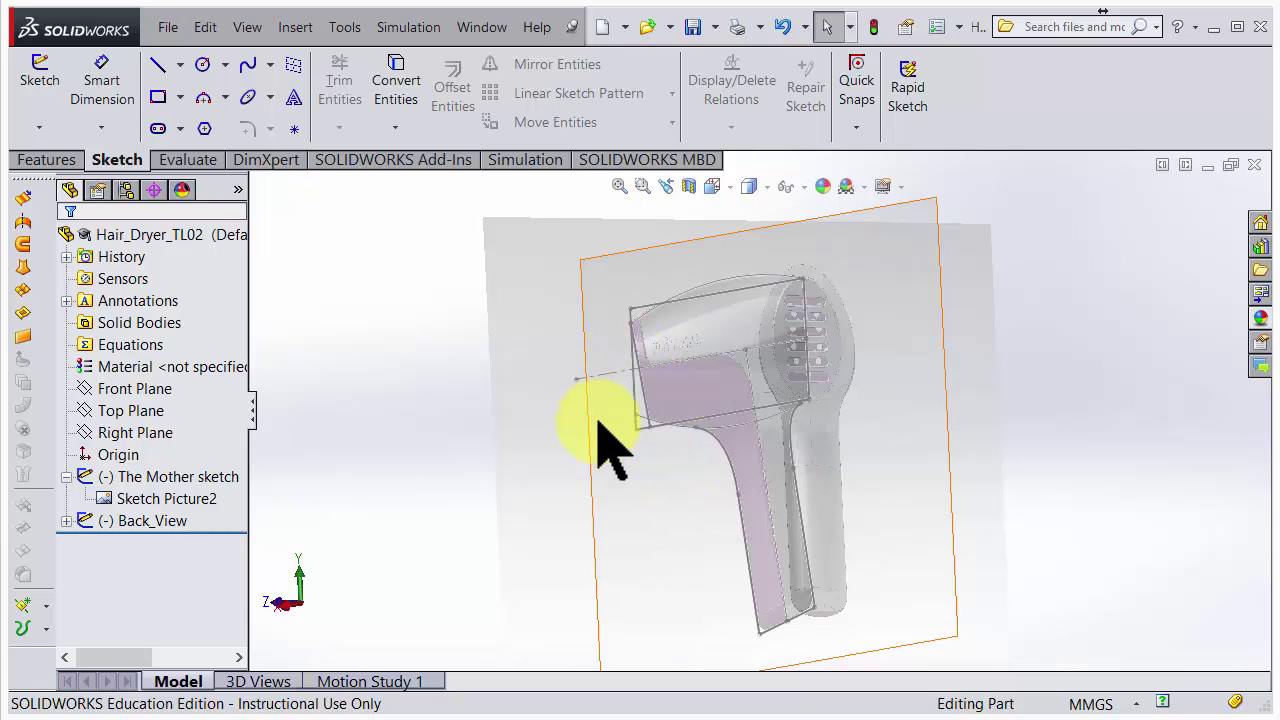
Orbit and zoom in to compare the front and side hair dryer pictures.
middle_click_drag(652, 458, 677, 371)
scroll(690, 395, "down", 3)
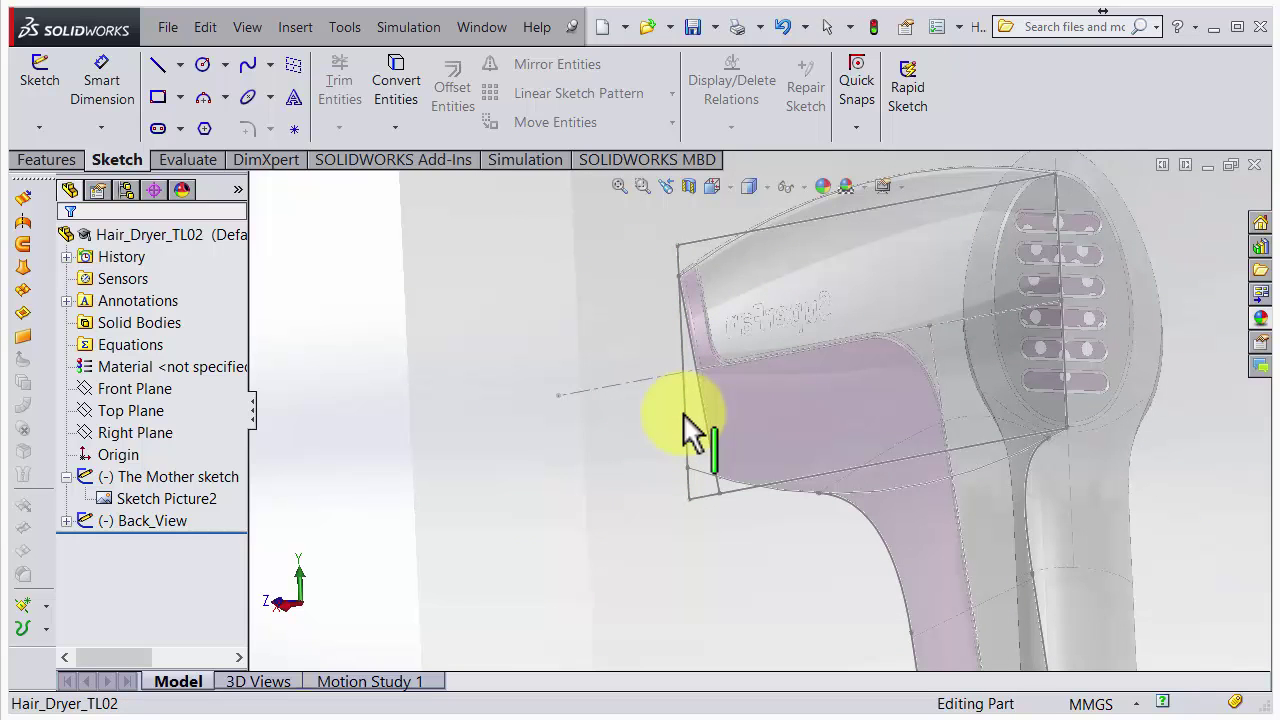
middle_click_drag(685, 432, 704, 414)
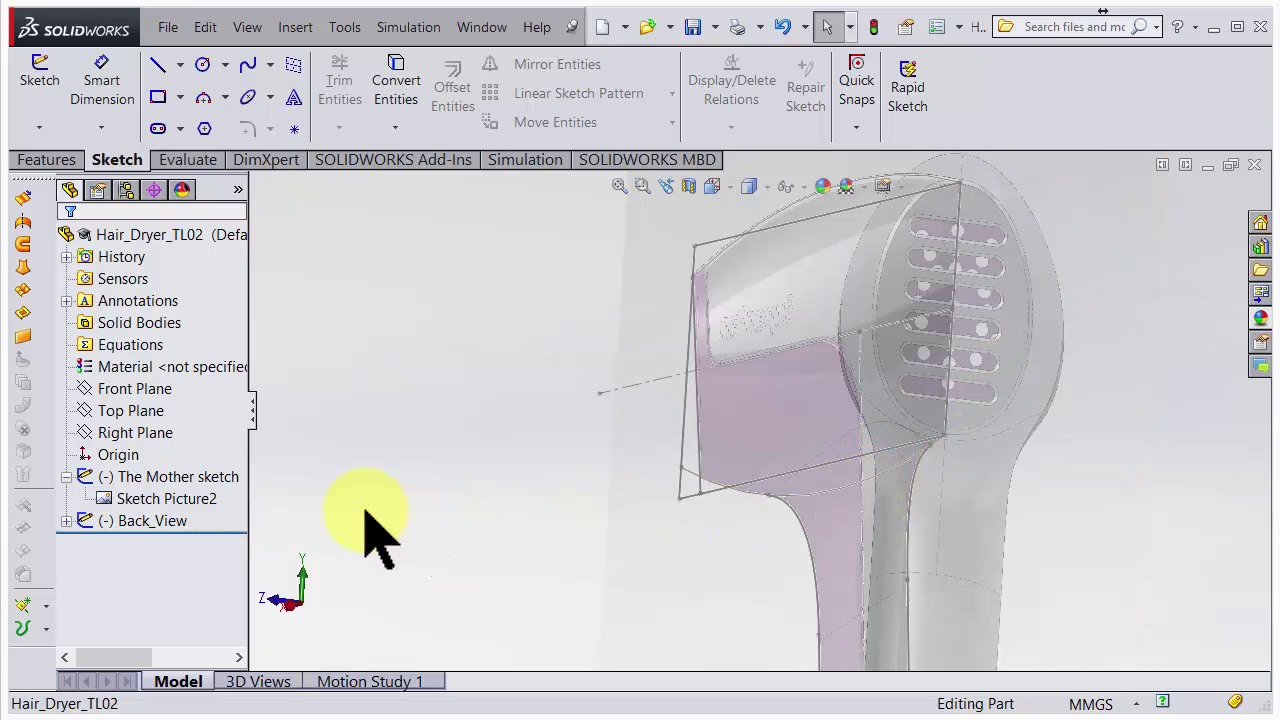
Zoom to fit and start a new sketch on the Right Plane.
key("f")
left_click(40, 75)
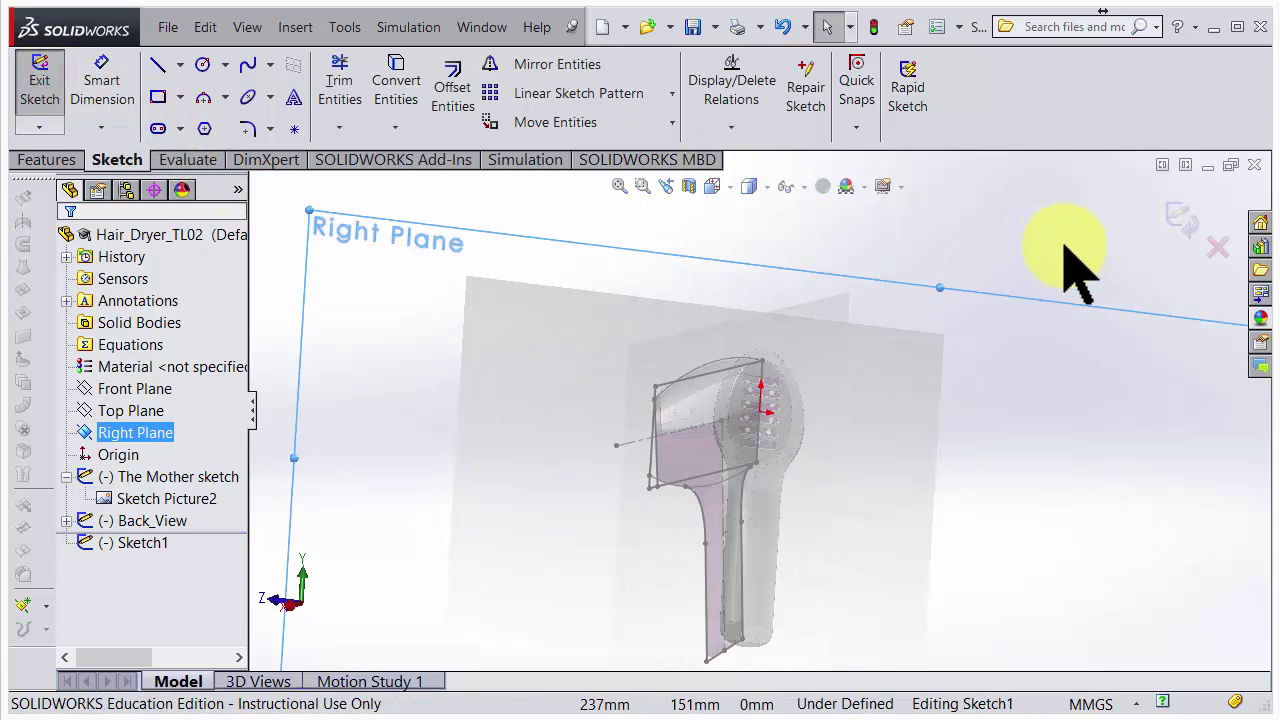
scroll(1080, 271, "down", 5)
scroll(530, 585, "down", 3)
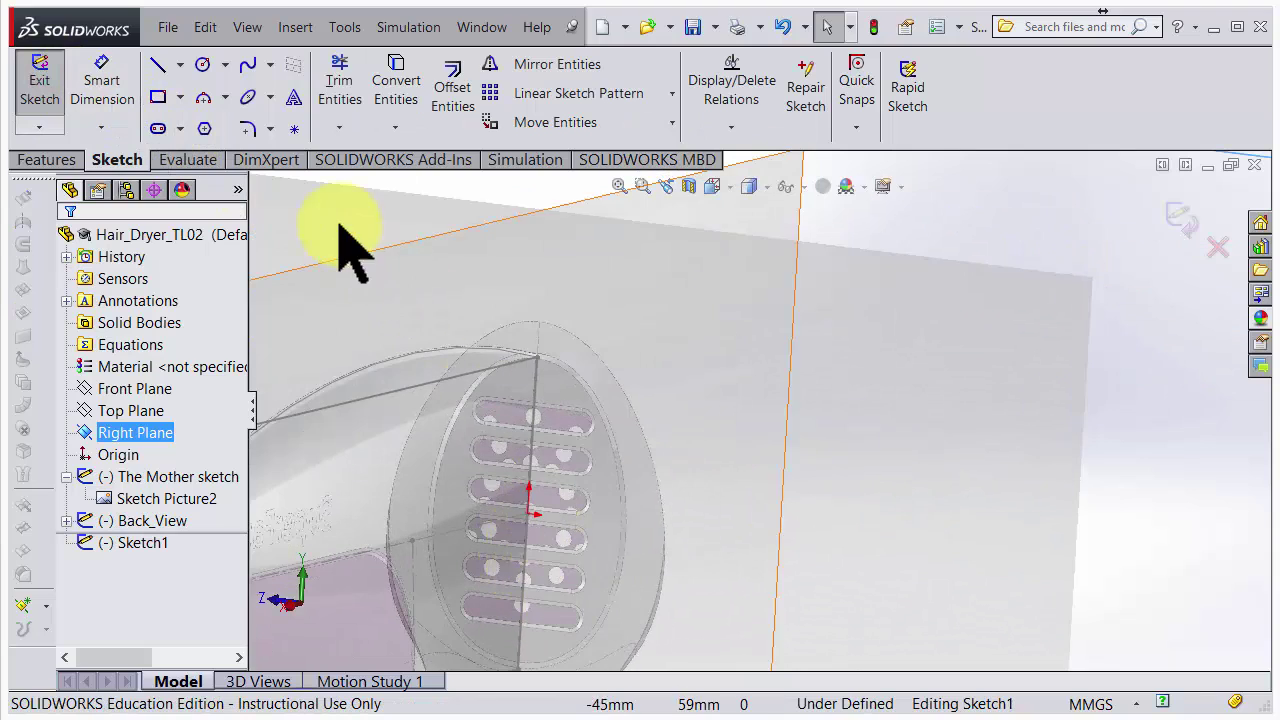
Draw a spline from the dryer head's top point through its centre to the lower model vertex.
left_click(249, 68)
scroll(500, 386, "down", 2)
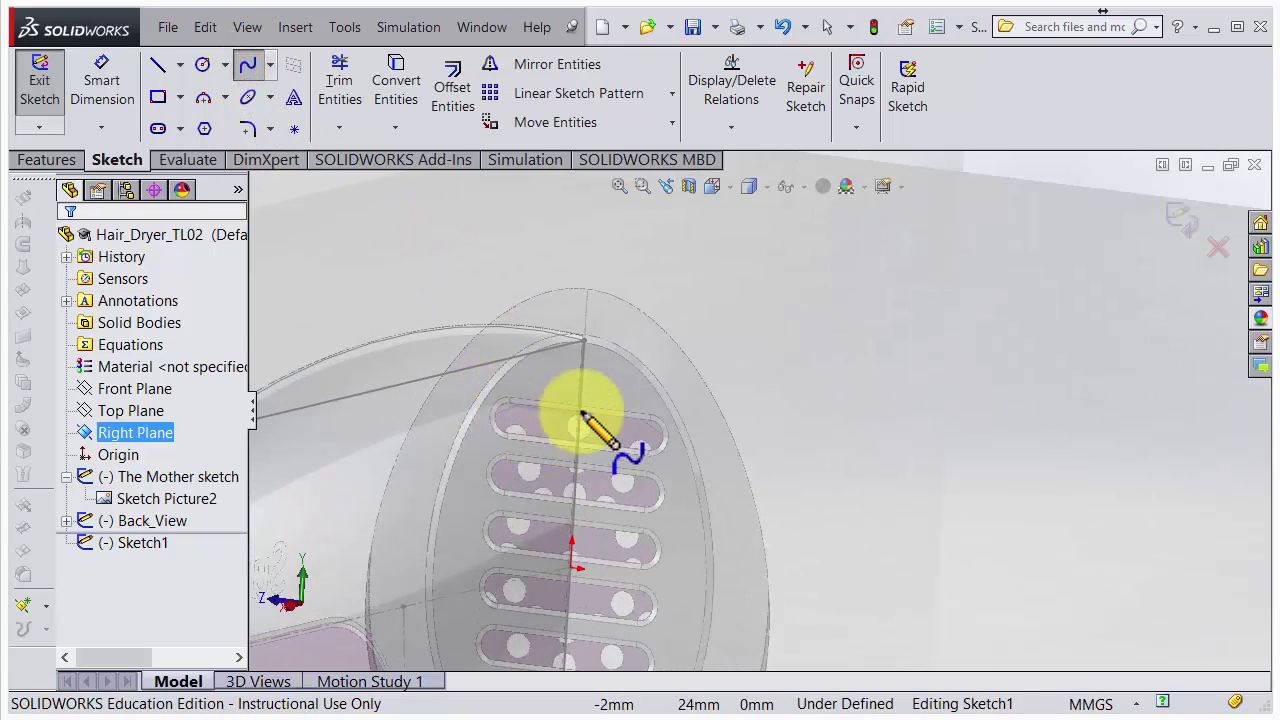
left_click(585, 340)
scroll(871, 420, "up", 5)
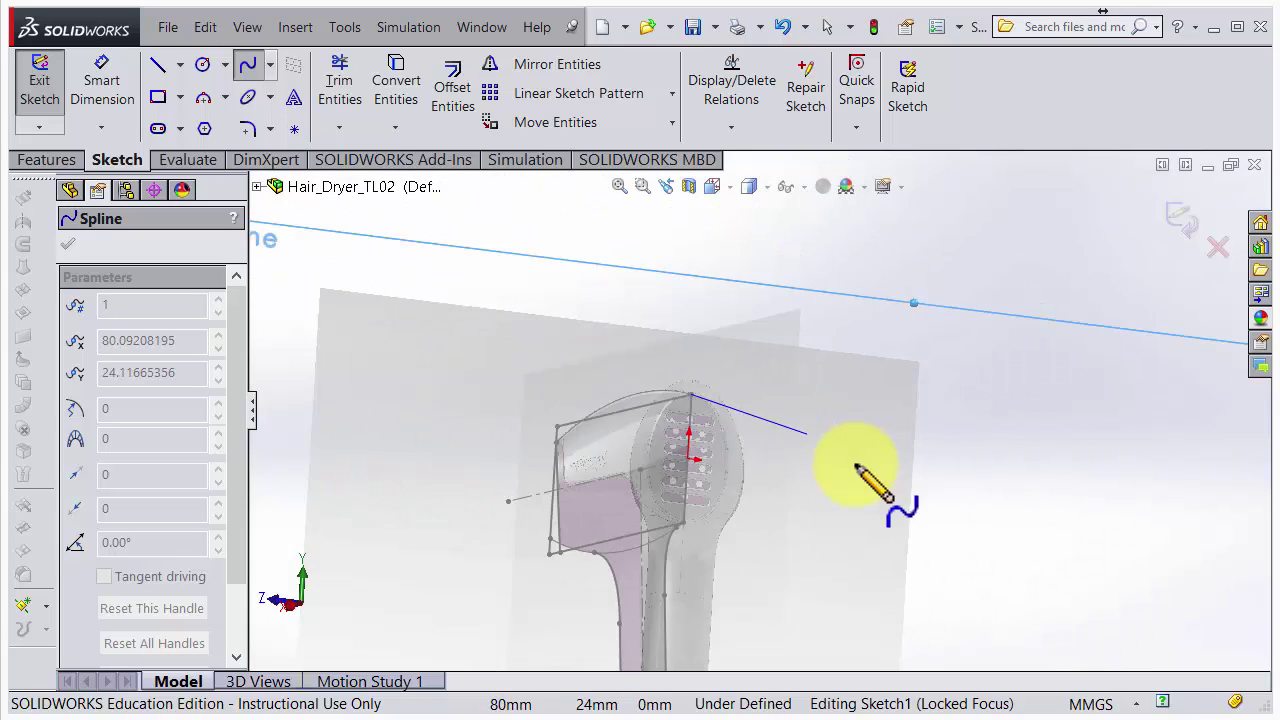
scroll(700, 506, "down", 2)
scroll(665, 432, "down", 2)
left_click(662, 442)
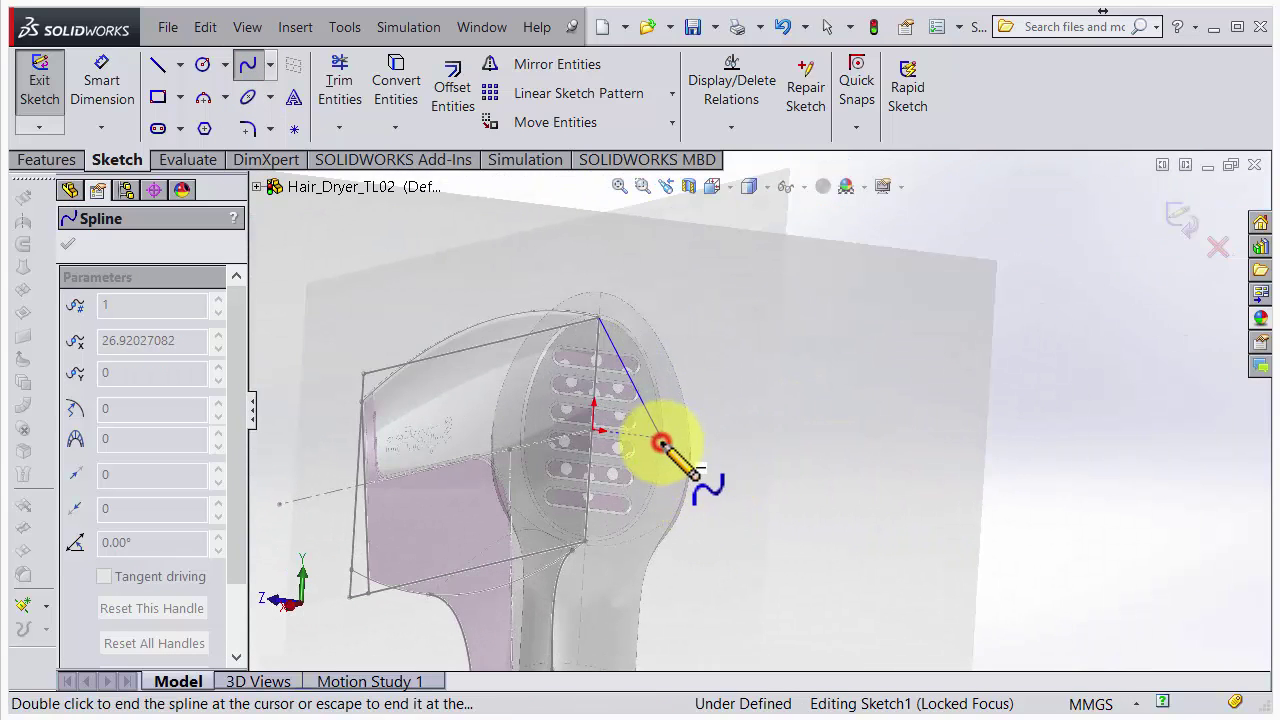
scroll(618, 560, "down", 3)
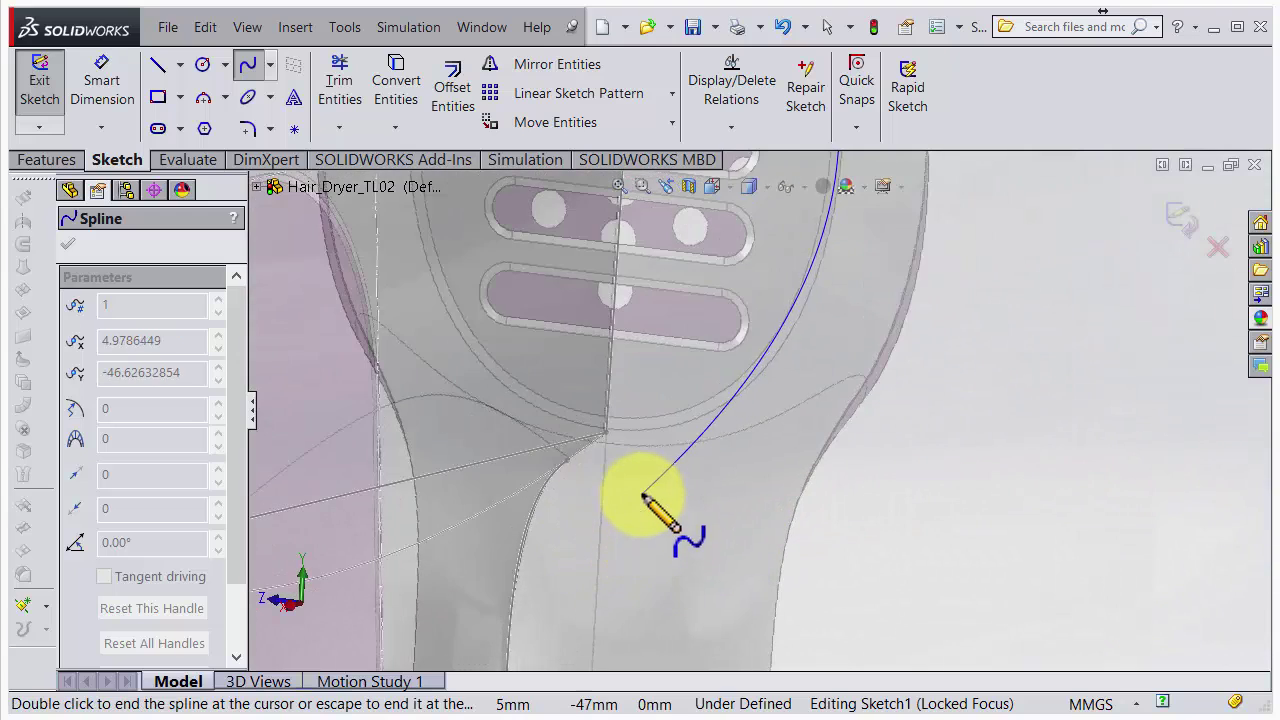
scroll(630, 495, "down", 3)
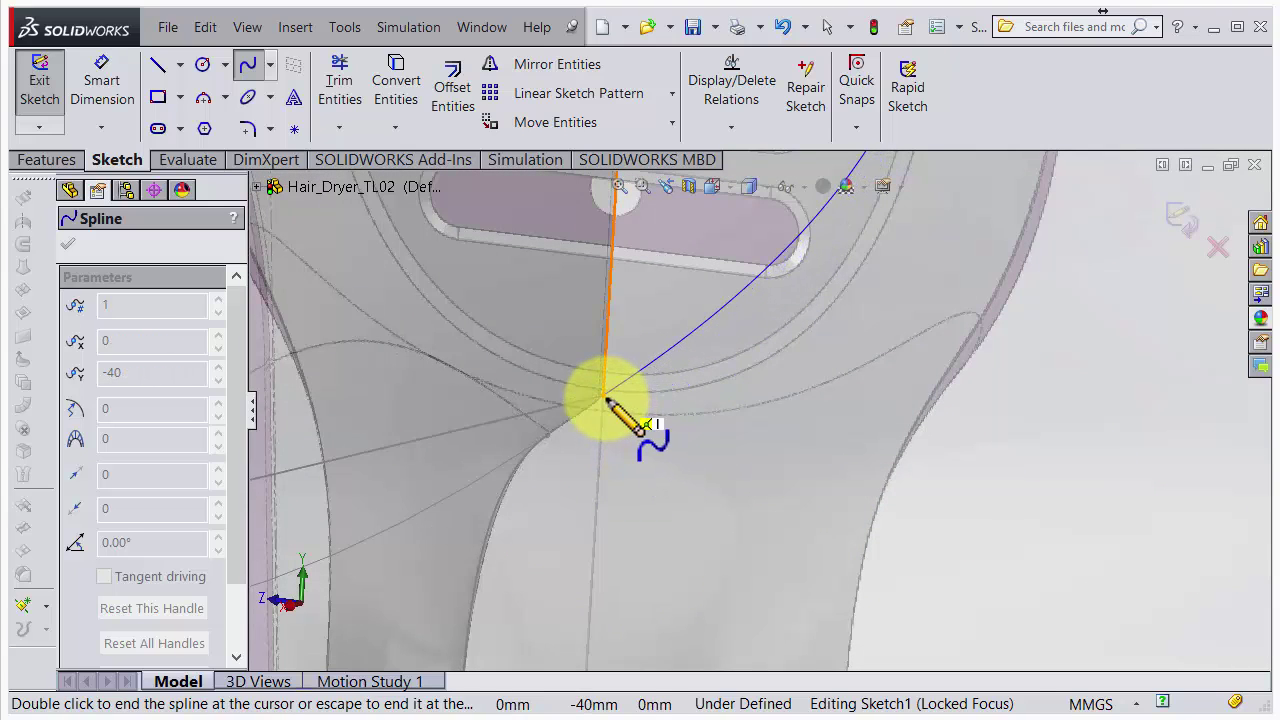
left_click(606, 399)
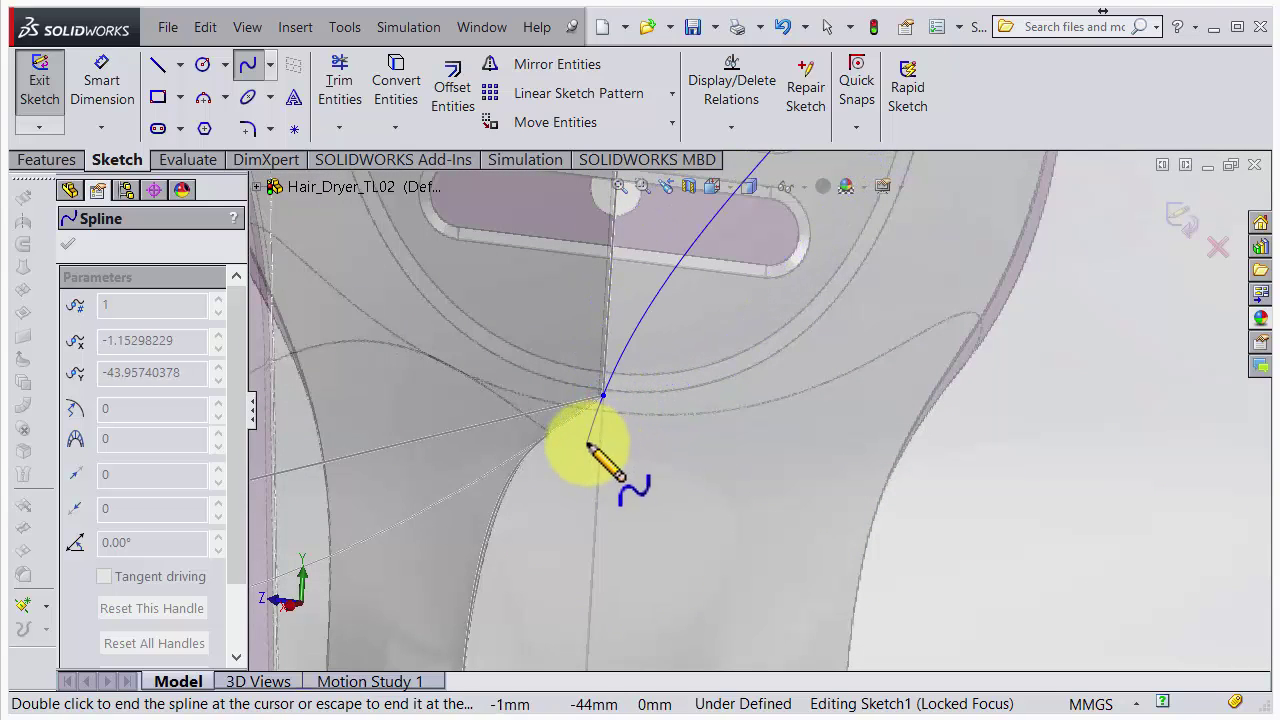
double_click(606, 396)
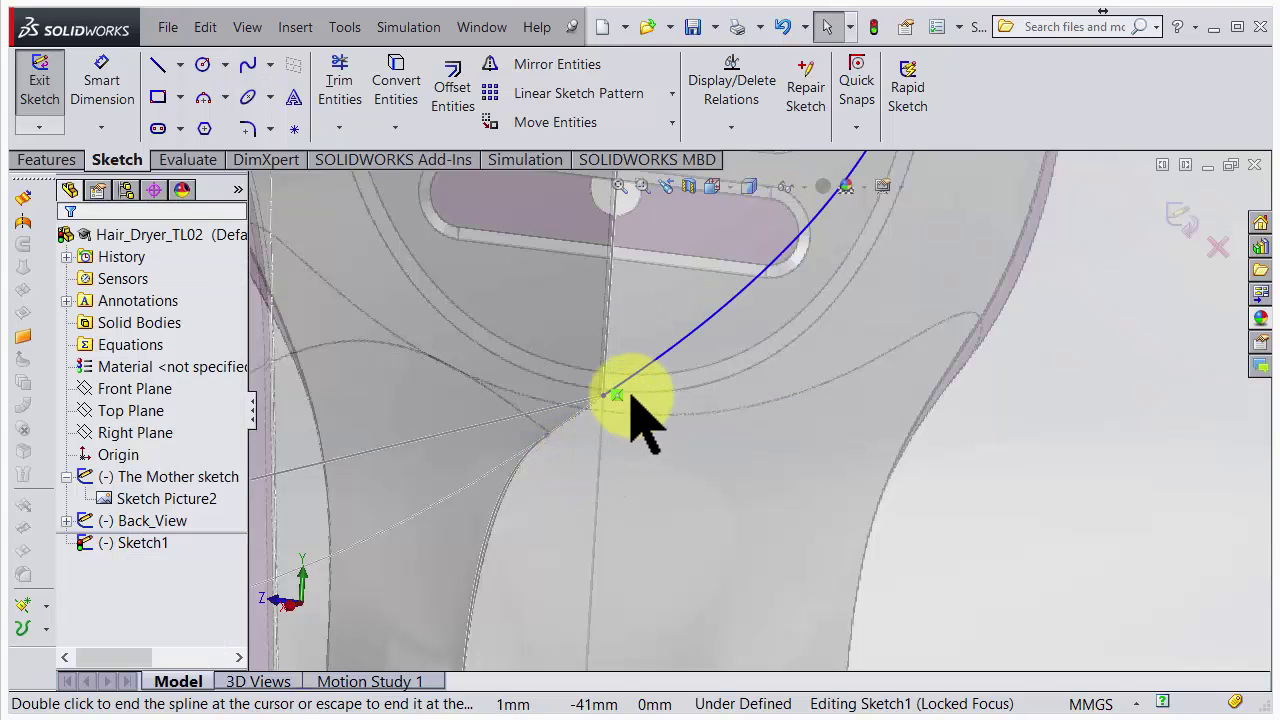
scroll(768, 485, "up", 5)
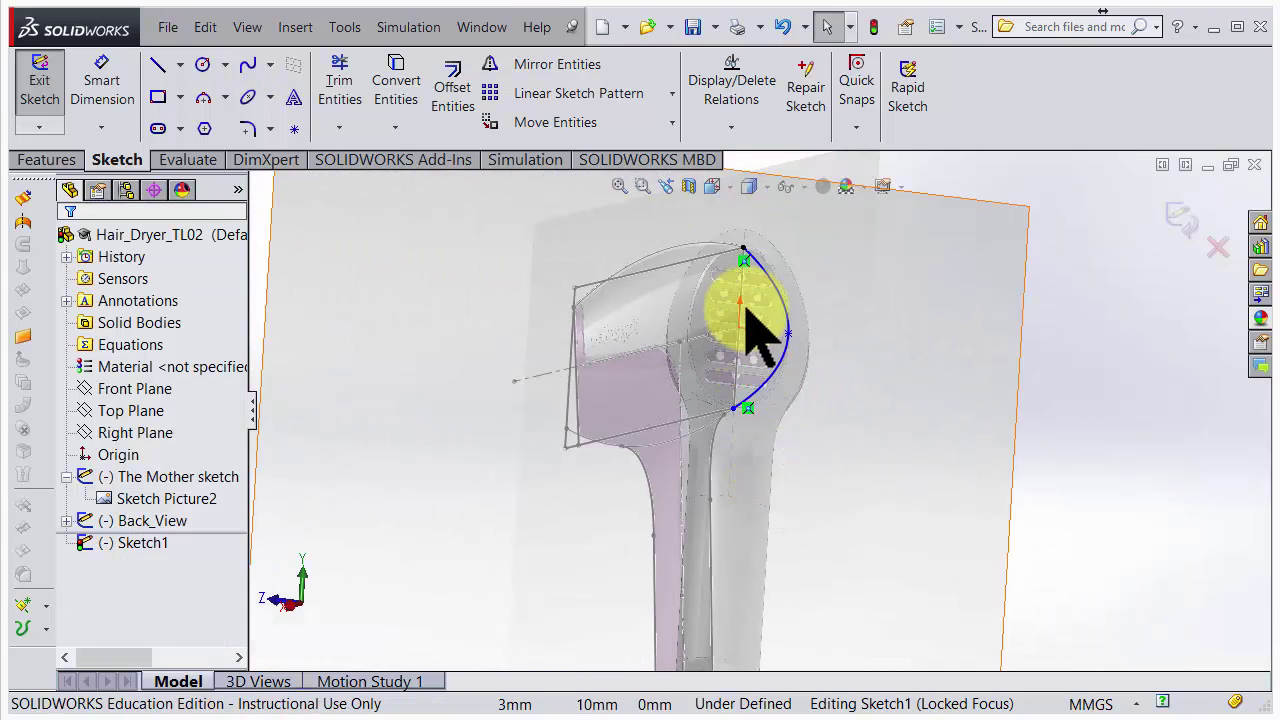
Make the spline's top-end tangent horizontal.
scroll(785, 325, "down", 4)
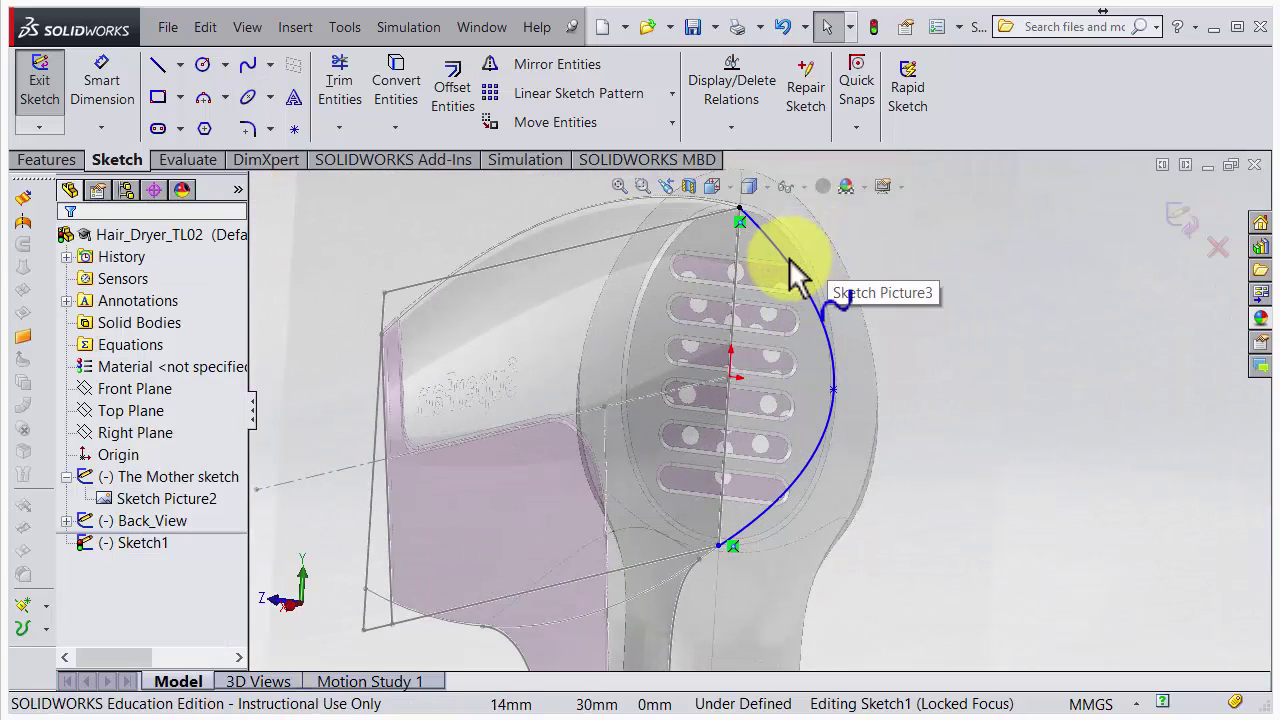
left_click(793, 260)
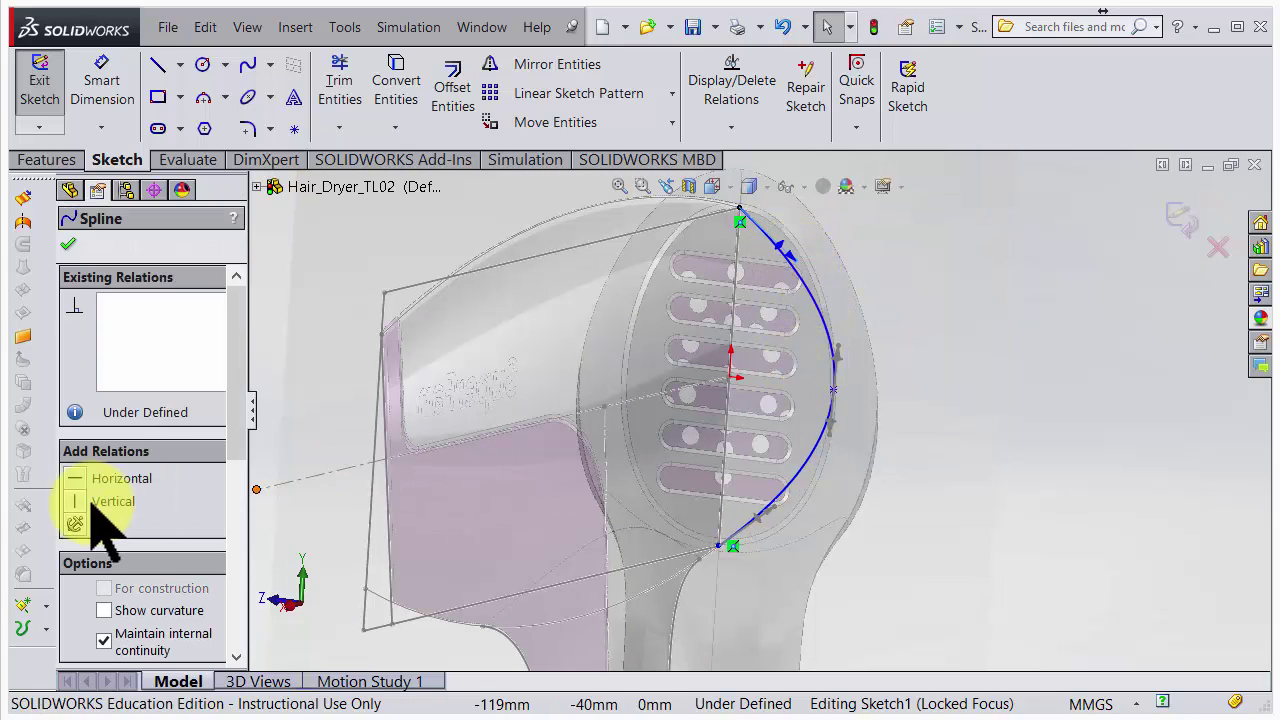
left_click(79, 478)
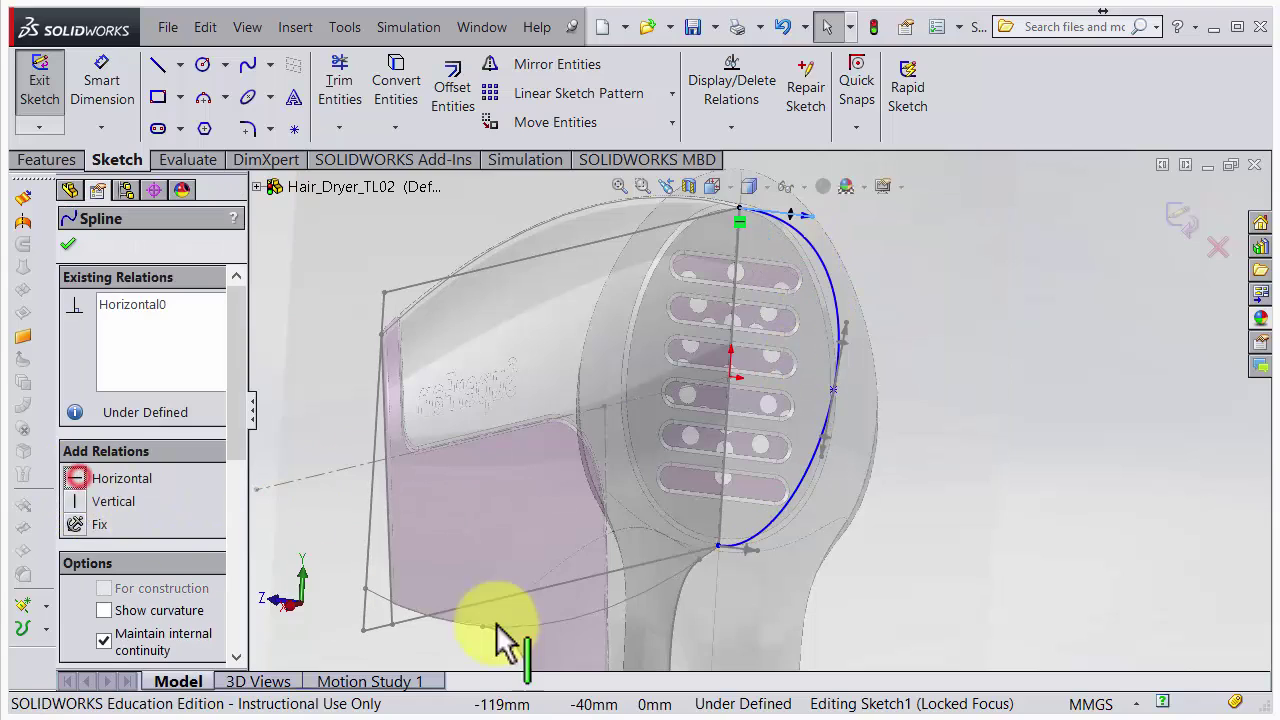
left_click(757, 551)
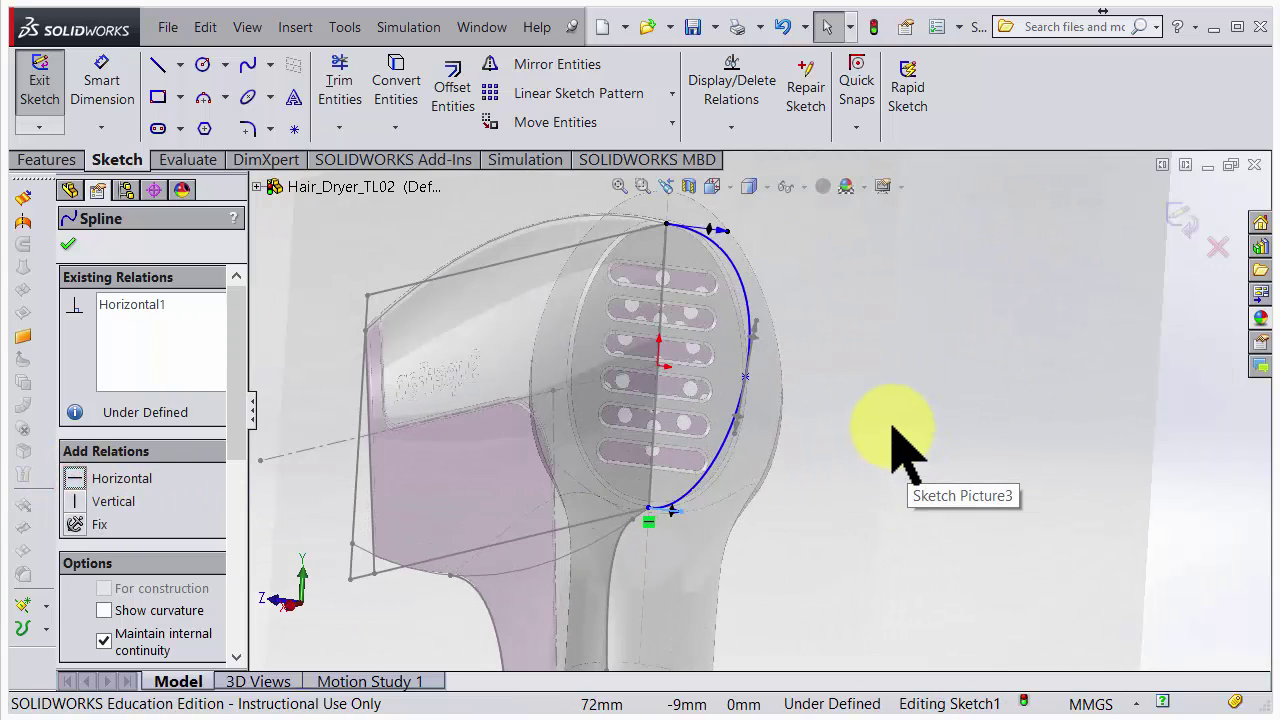
In Right view, move a spline point and shorten the top tangent to follow the head's back outline.
key("space")
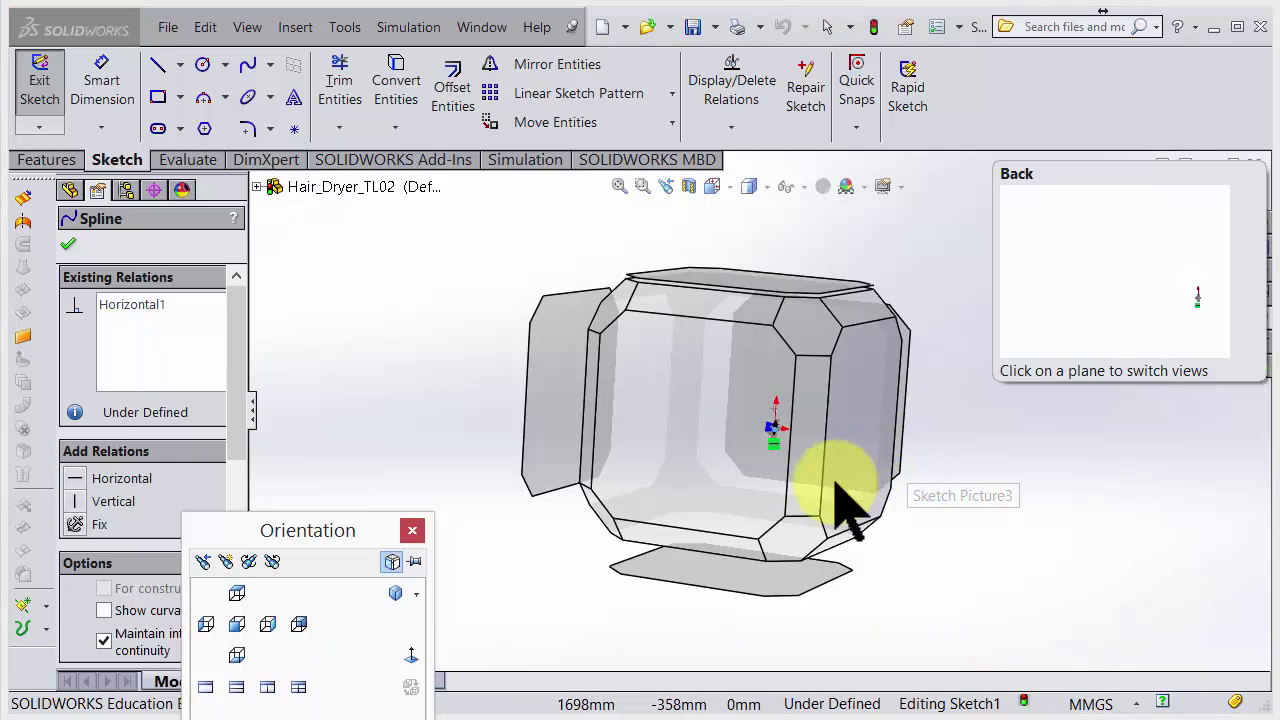
left_click(410, 658)
scroll(740, 520, "down", 5)
scroll(800, 430, "down", 5)
scroll(846, 400, "up", 2)
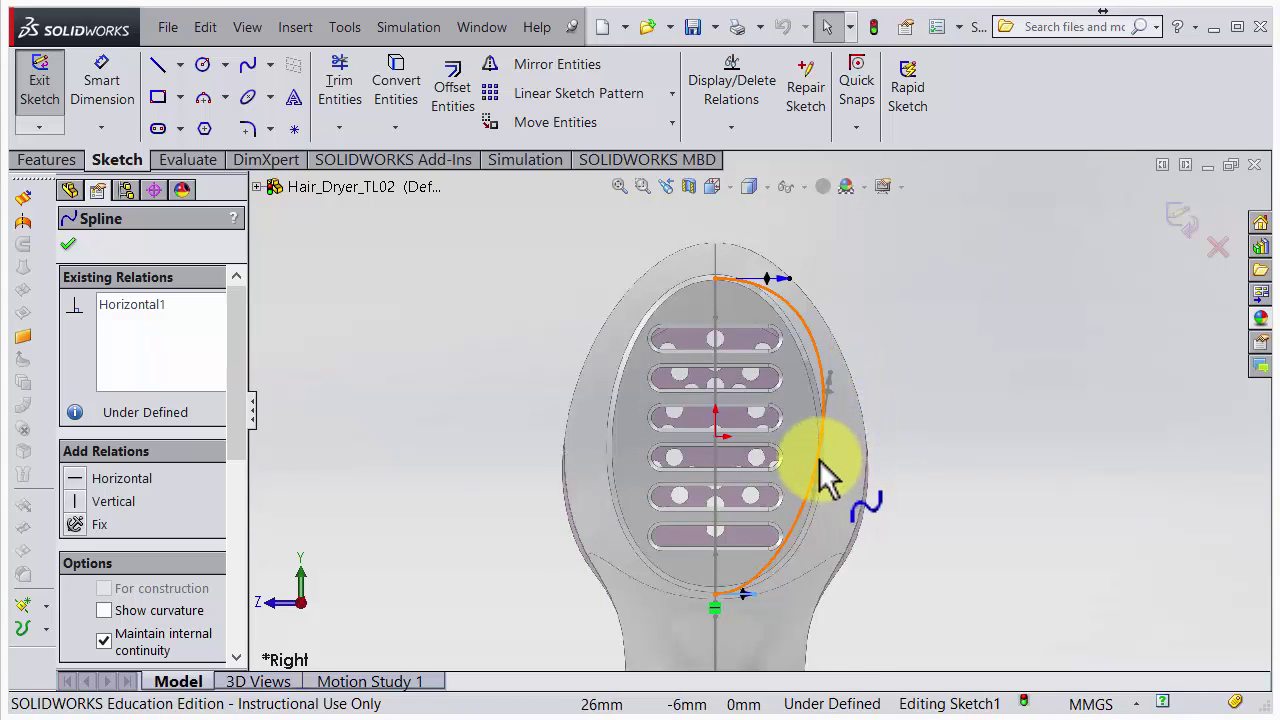
left_click_drag(822, 436, 821, 468)
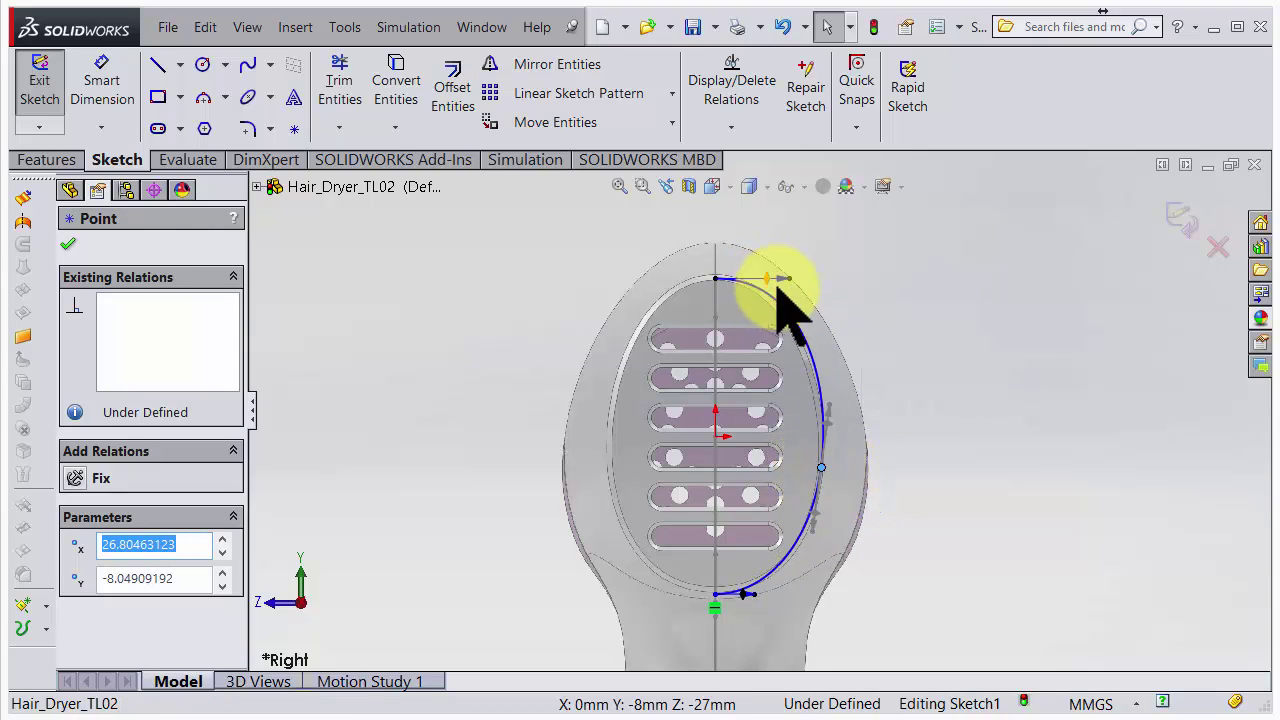
left_click_drag(780, 280, 773, 281)
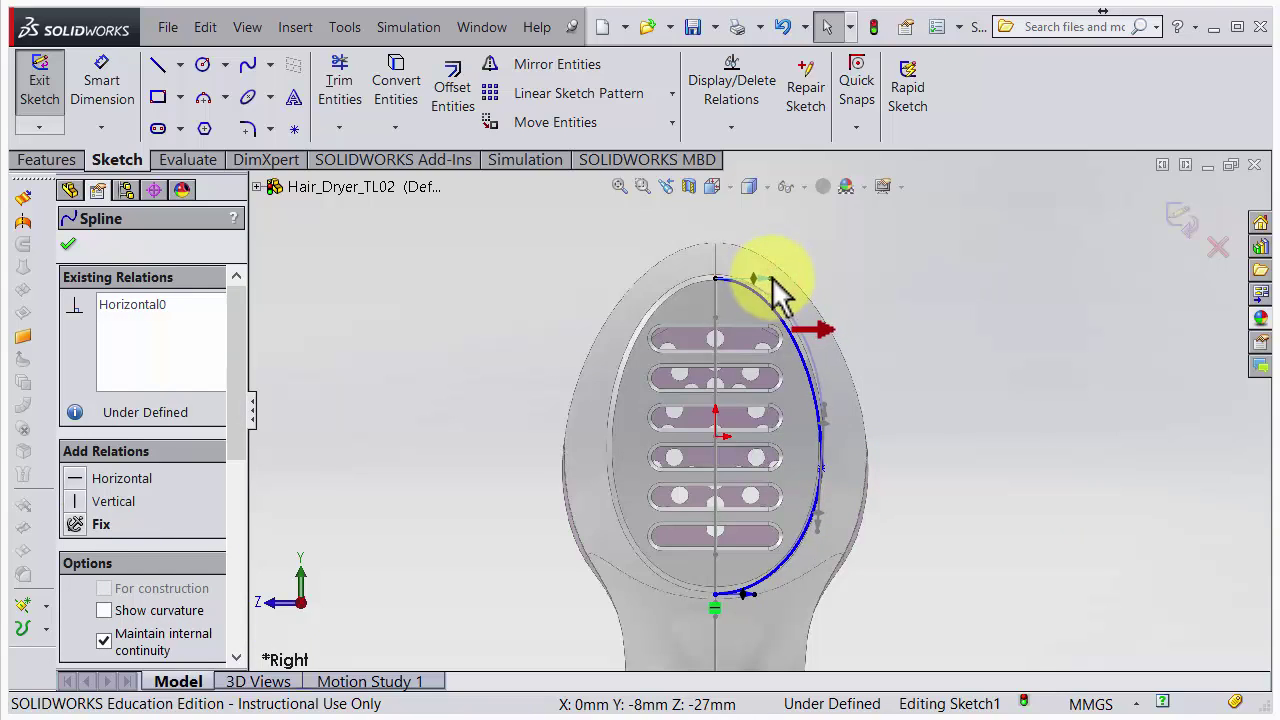
Show the curvature comb at scale 88 and drag the middle and lower points to smooth it.
left_click(104, 609)
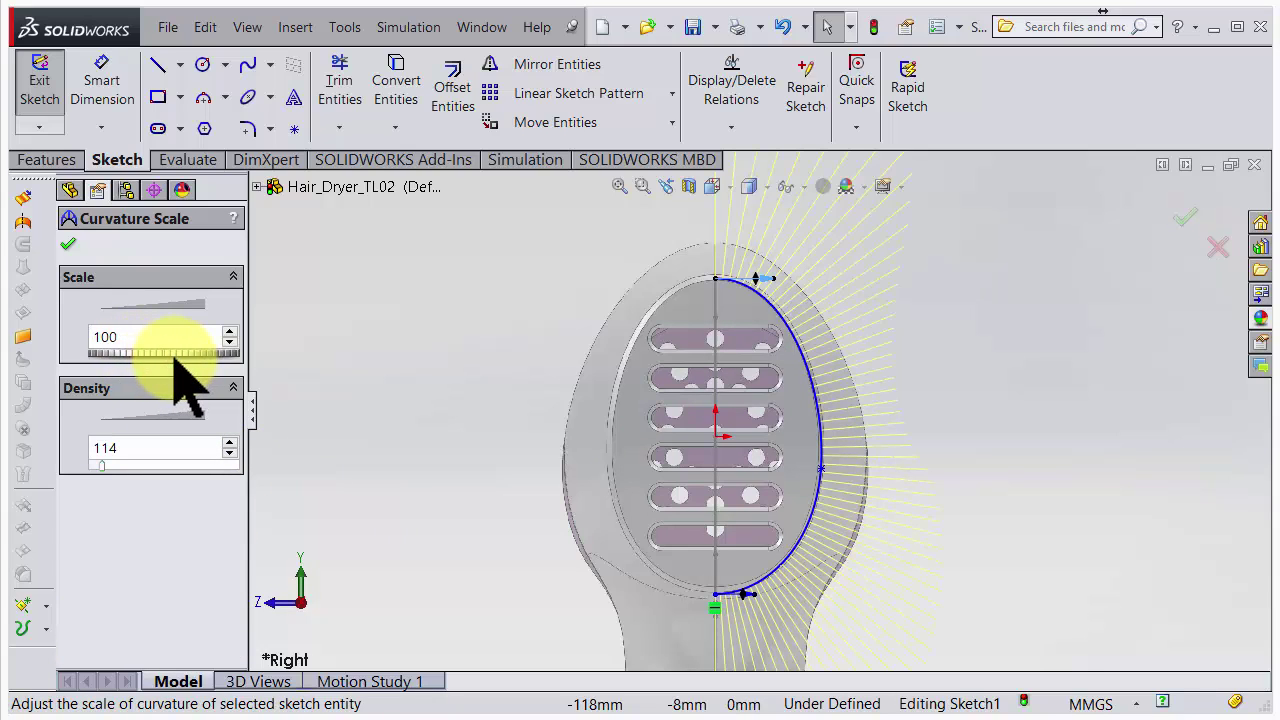
left_click(167, 356)
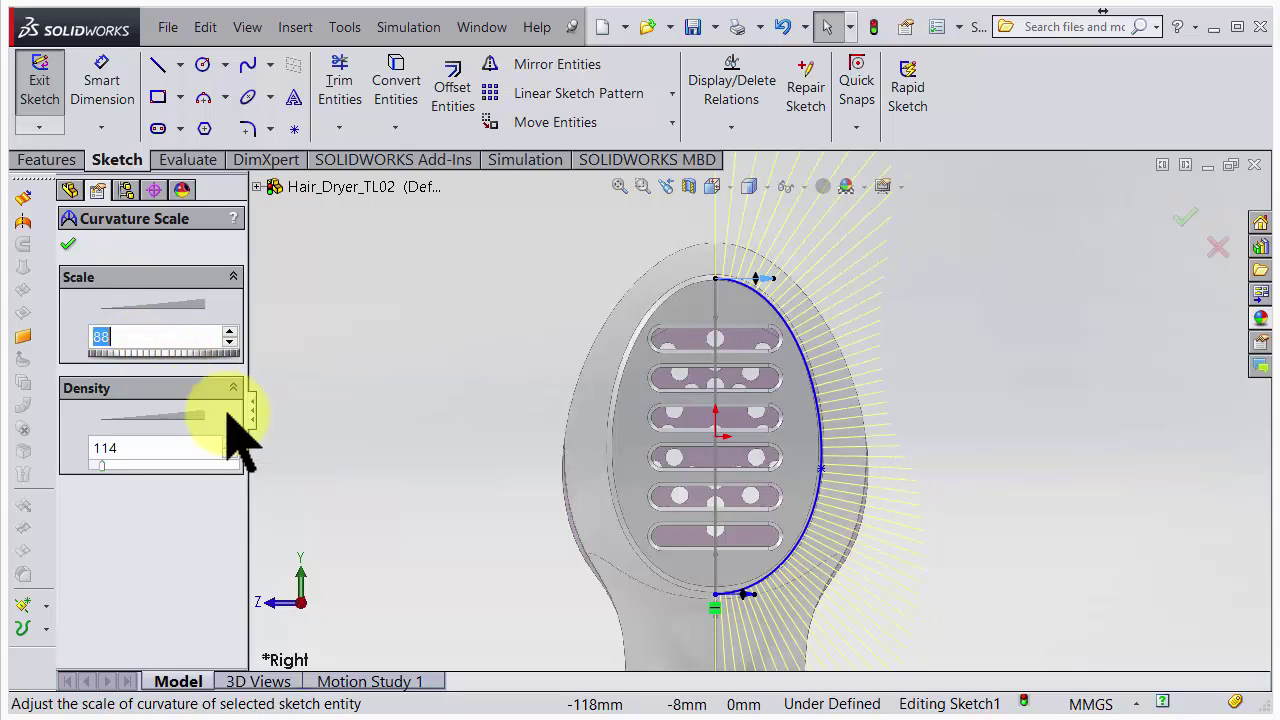
left_click(821, 470)
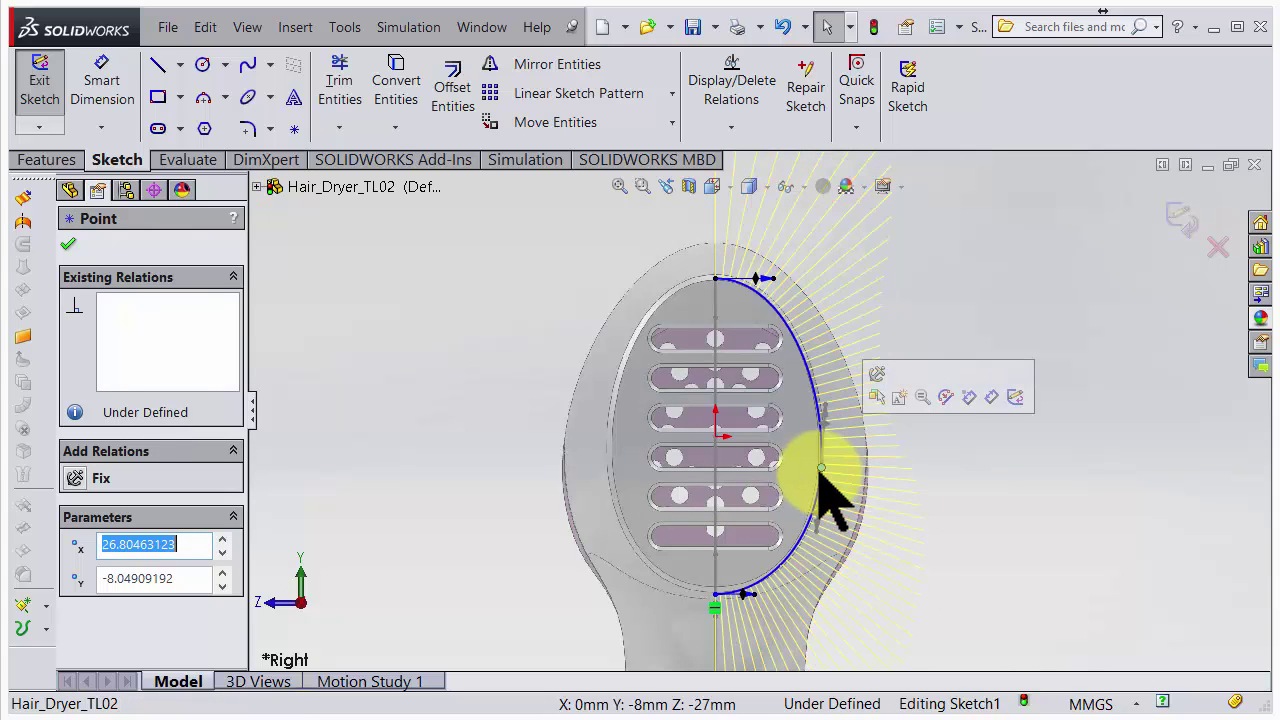
mouse_move(821, 470)
left_mouse_down()
mouse_move(833, 455)
mouse_move(822, 442)
mouse_move(807, 452)
mouse_move(835, 470)
mouse_move(819, 461)
mouse_move(820, 404)
left_mouse_up()
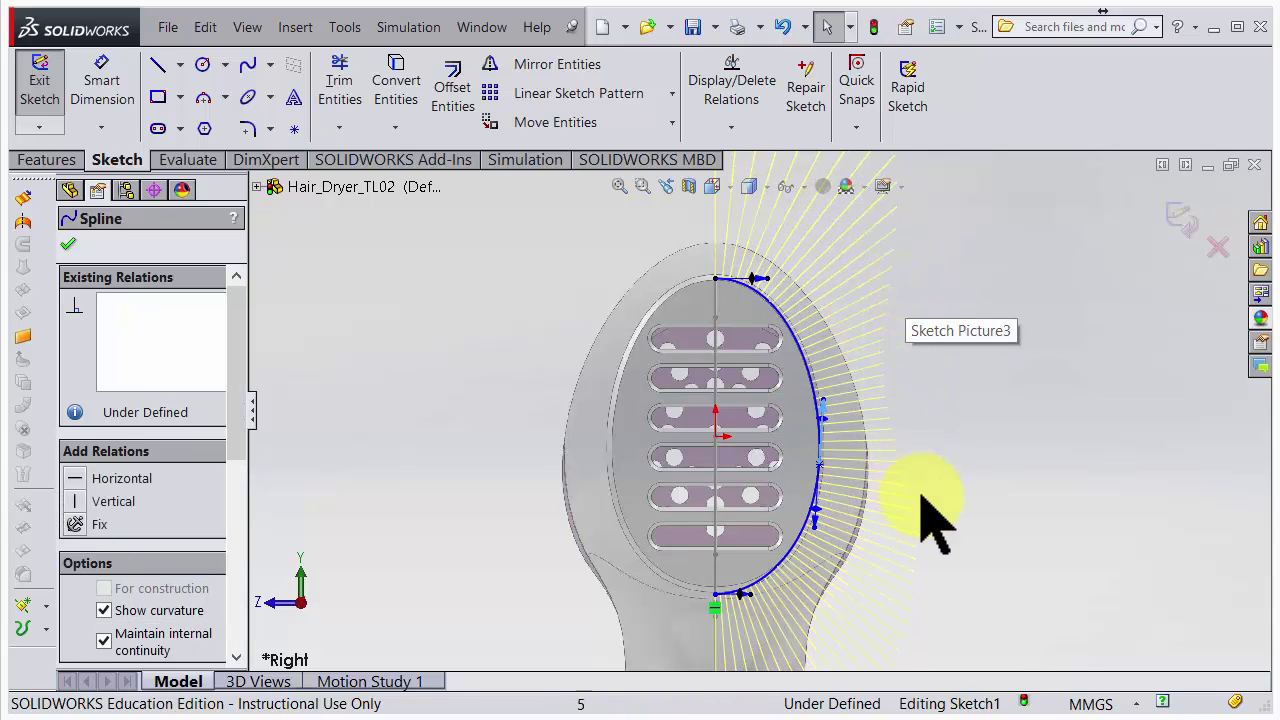
left_click_drag(815, 518, 825, 480)
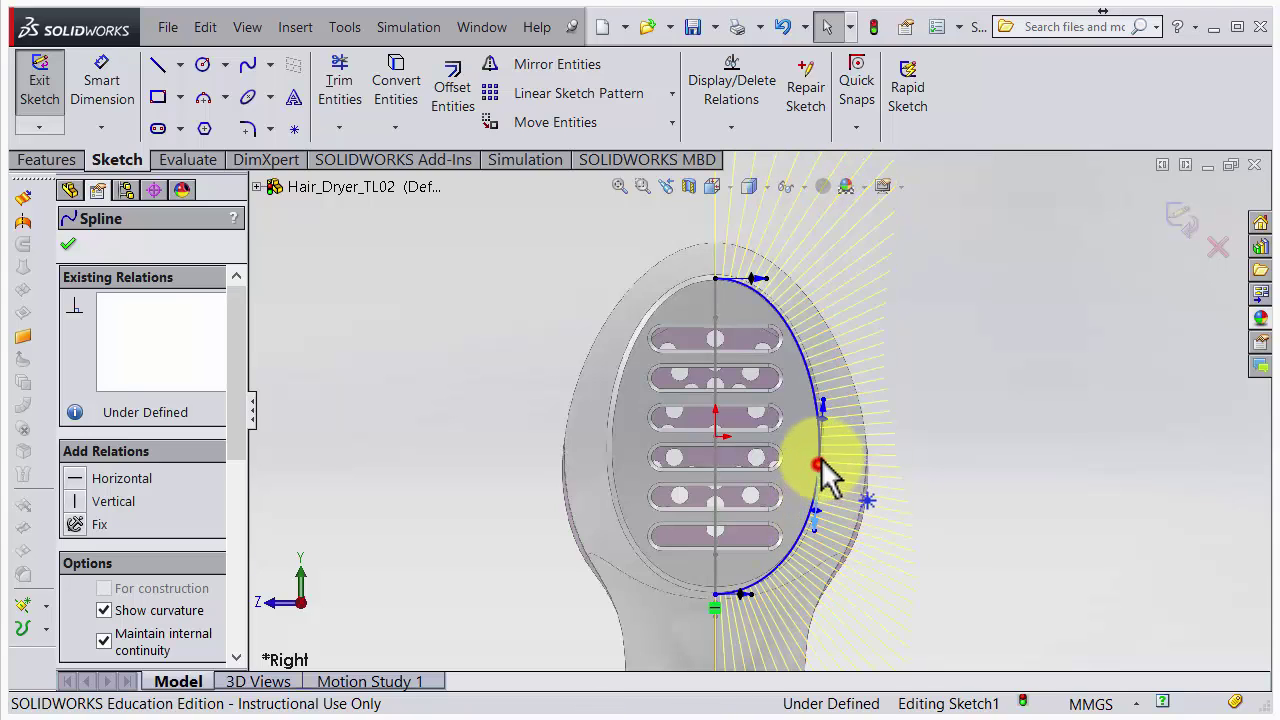
Hide the spline's curvature comb and confirm the spline changes.
left_click(819, 465)
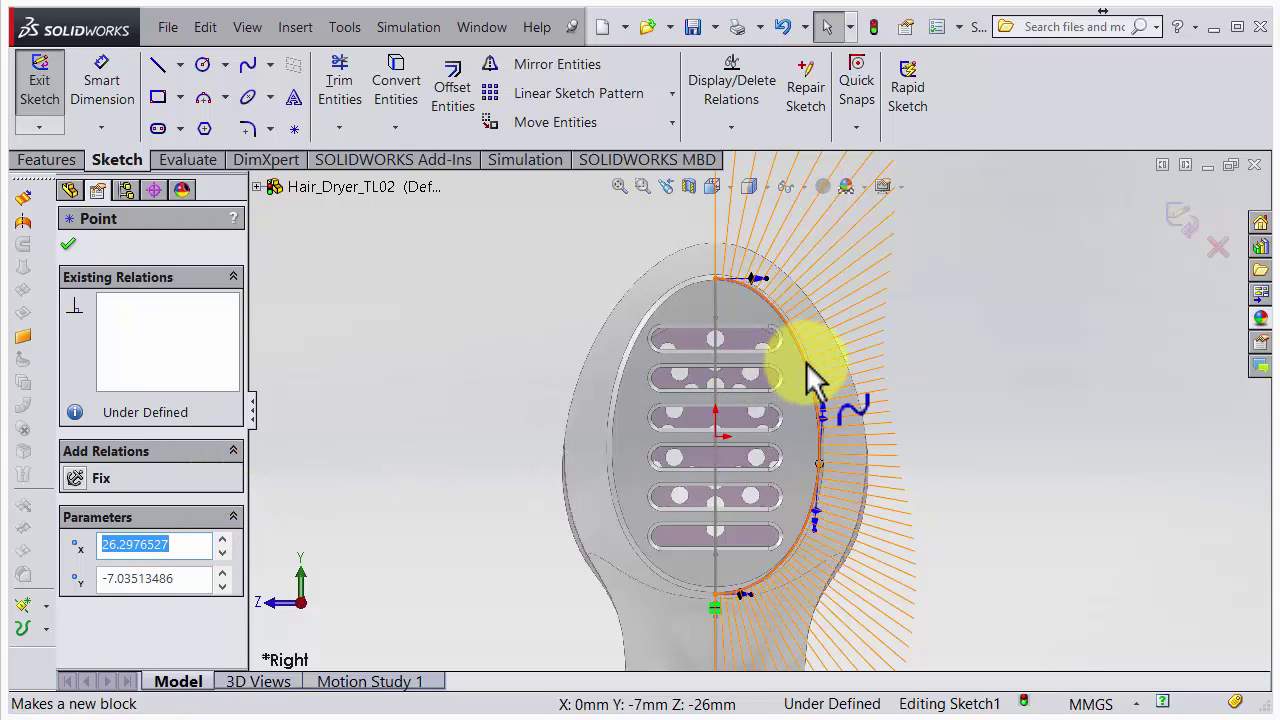
left_click(810, 375)
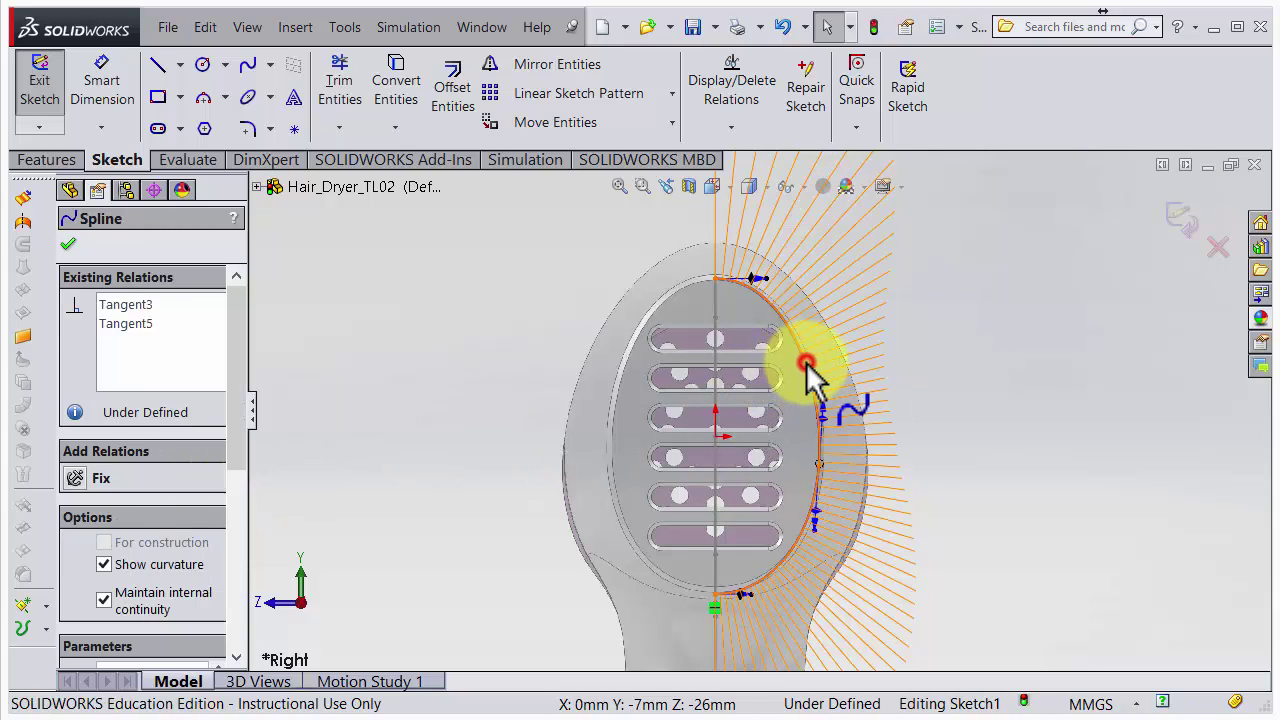
left_click(104, 564)
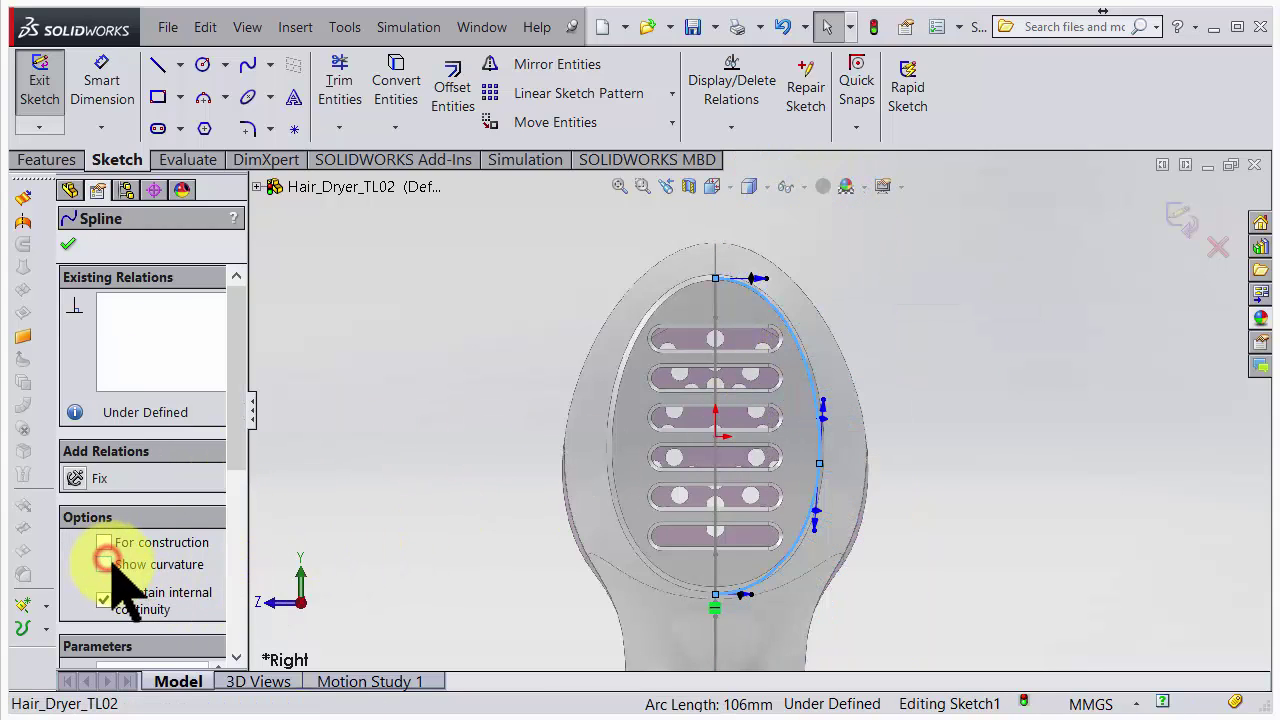
left_click(67, 245)
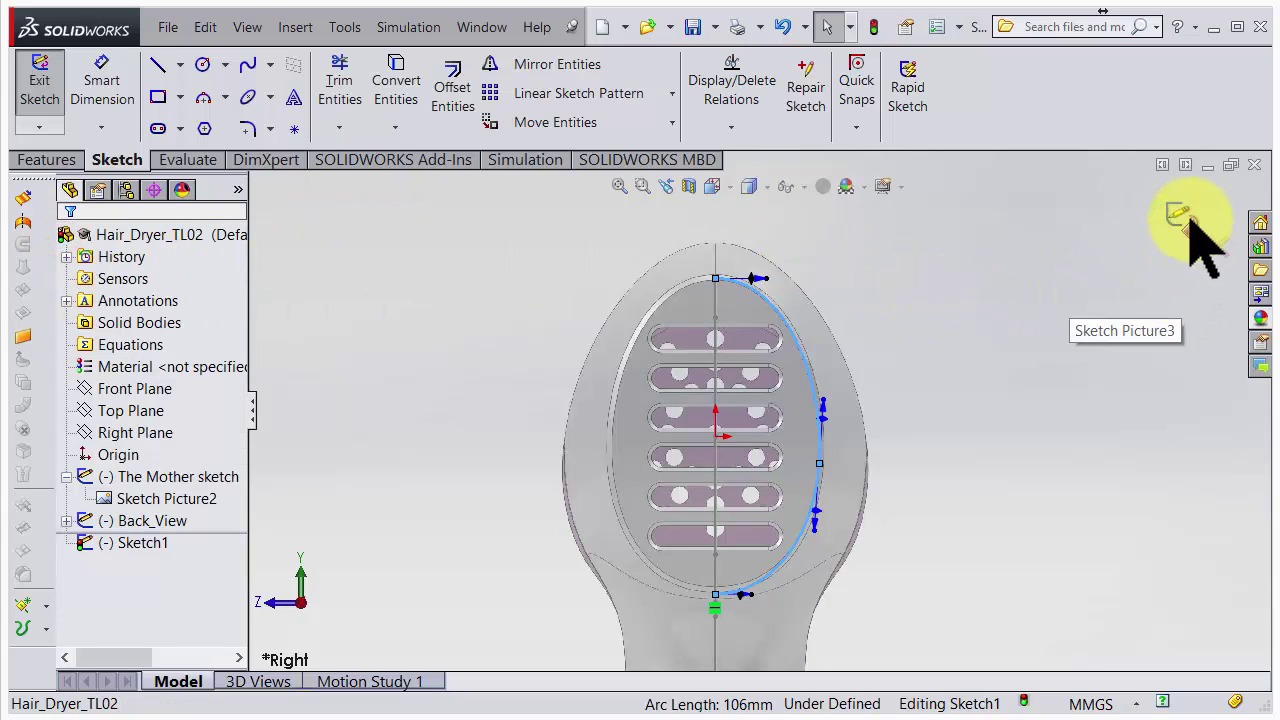
Exit the back profile sketch and rename Sketch1 to BackProfile.
left_click(1190, 219)
scroll(909, 463, "down", 3)
mouse_move(909, 463)
middle_mouse_down()
mouse_move(857, 449)
mouse_move(903, 446)
mouse_move(889, 452)
middle_mouse_up()
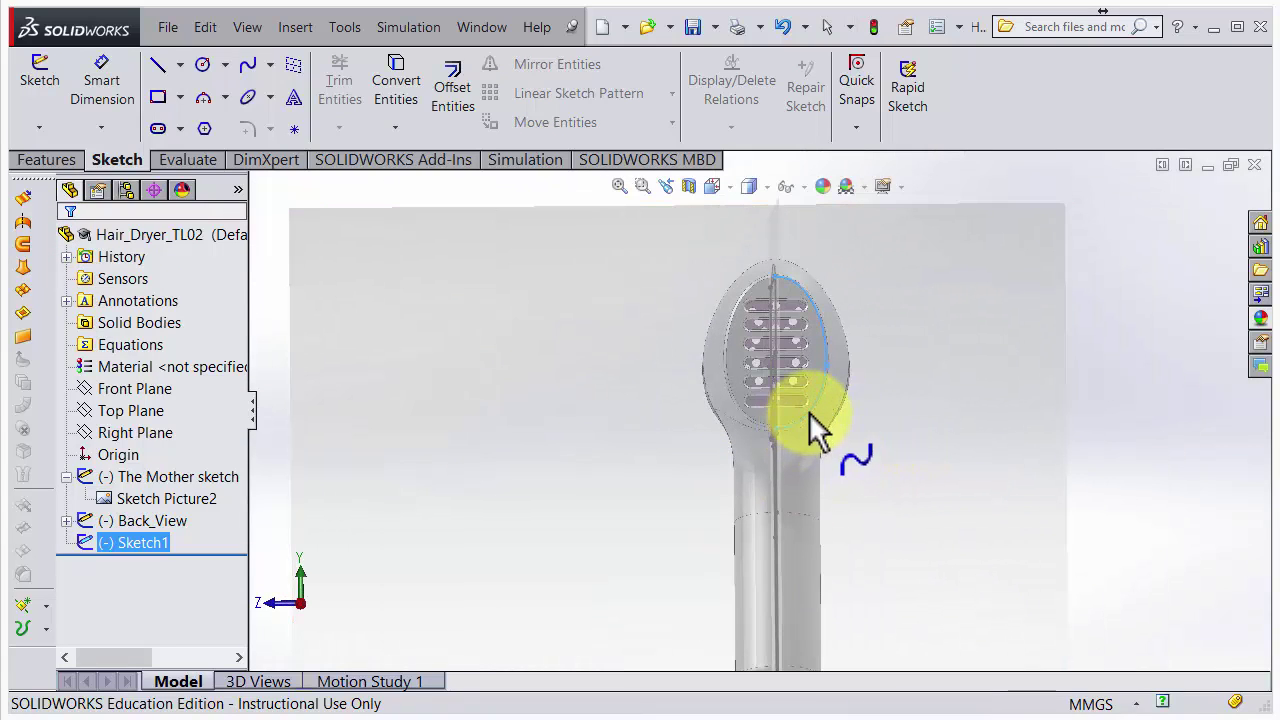
middle_click_drag(800, 413, 762, 585)
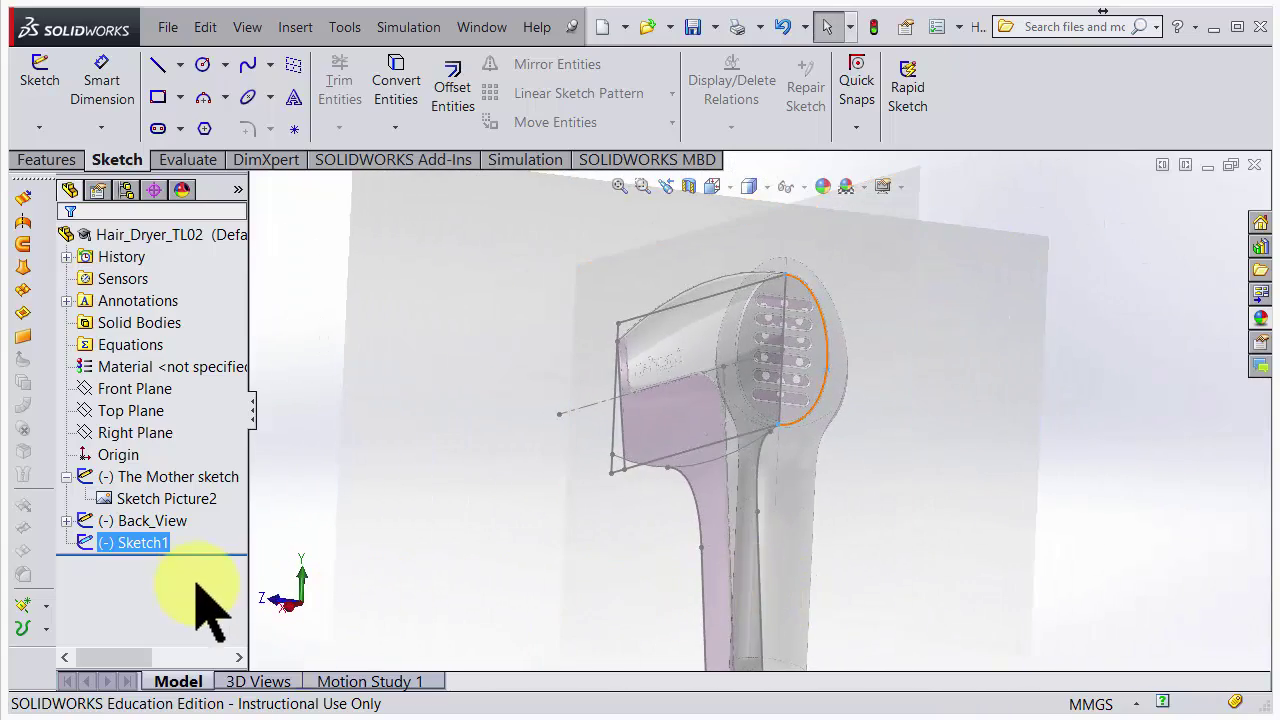
left_click(157, 545)
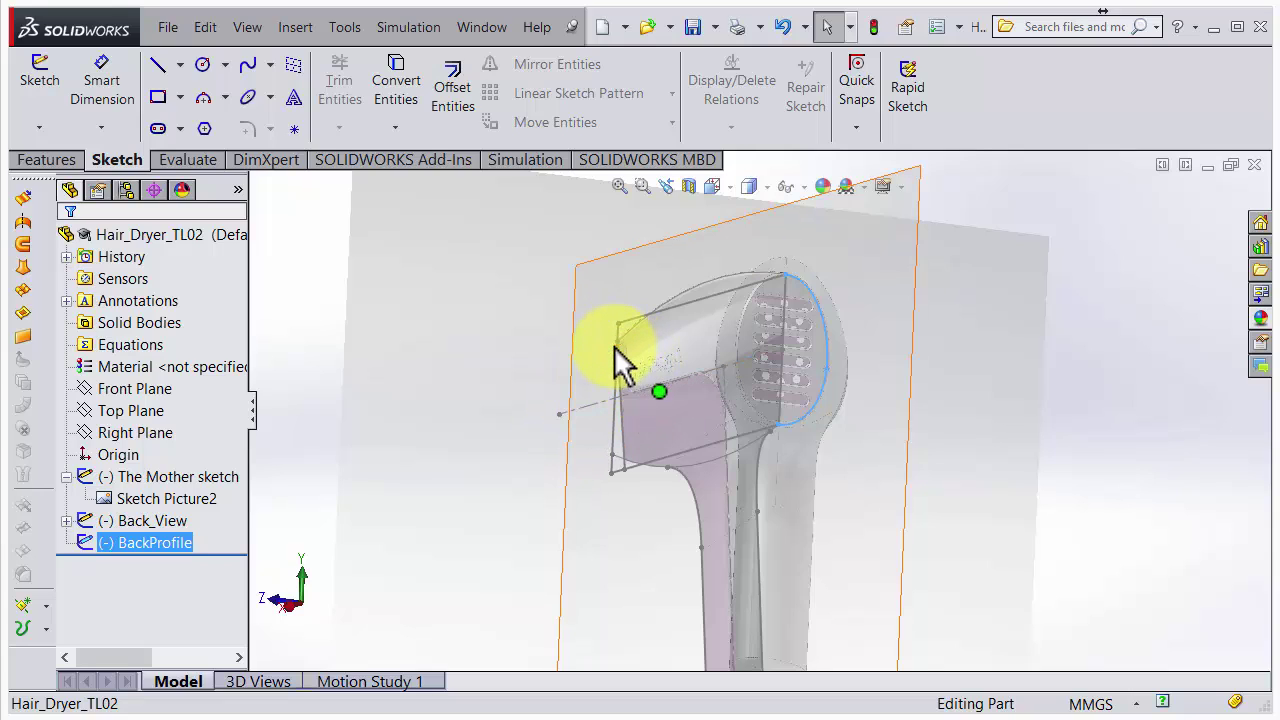
Create Plane1 from the Right Plane at 90°, accept it, and rename it Frontplane.
left_click(163, 432)
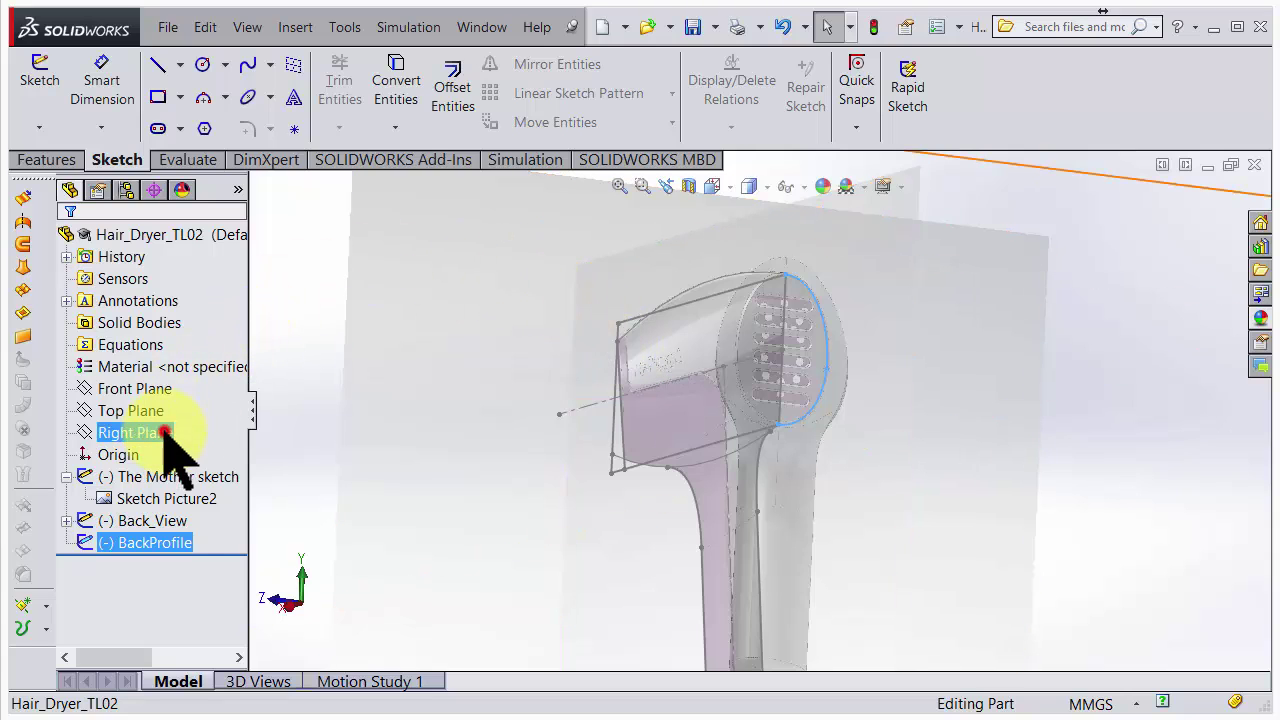
key("f")
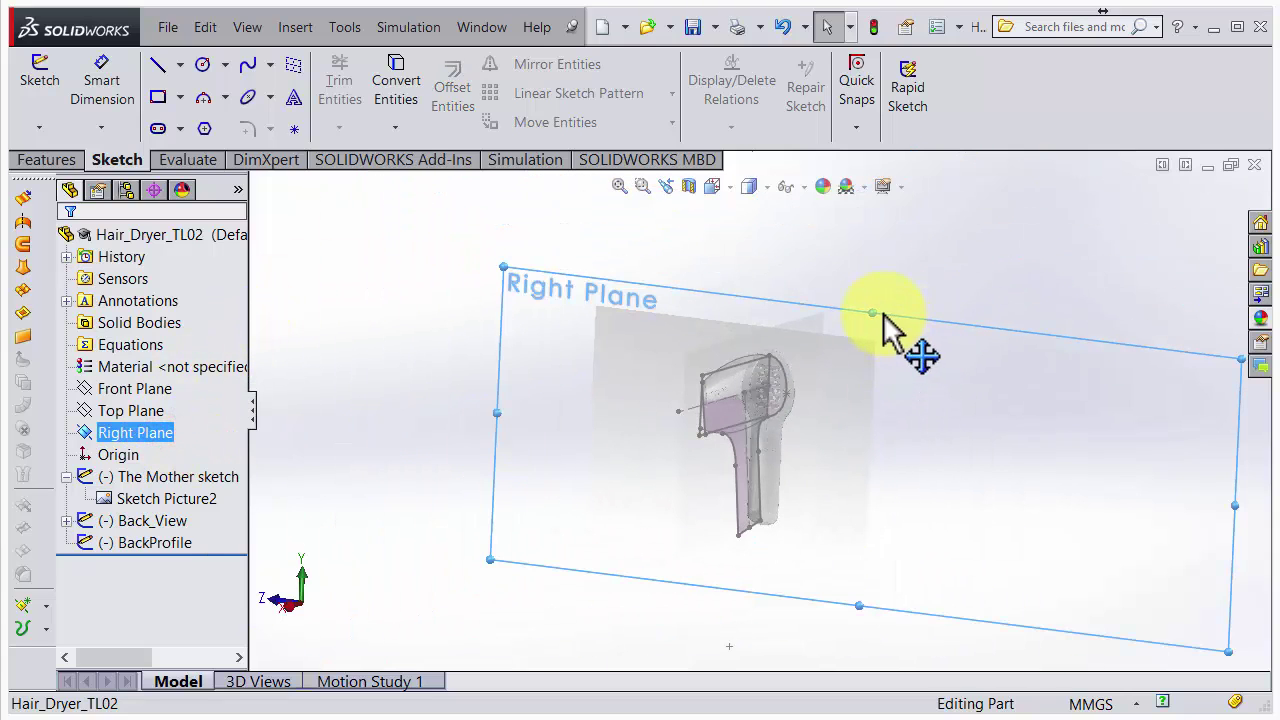
left_click_drag(875, 314, 720, 383, "ctrl")
scroll(720, 383, "down", 8)
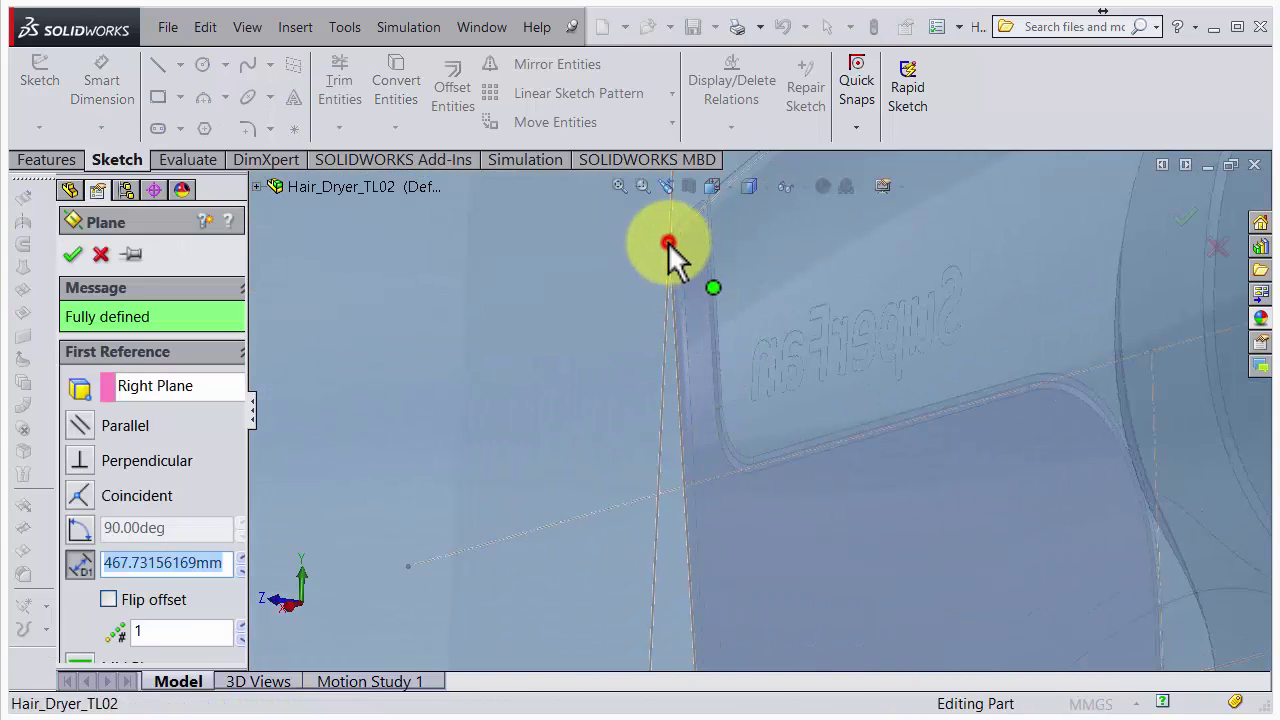
scroll(677, 260, "up", 10)
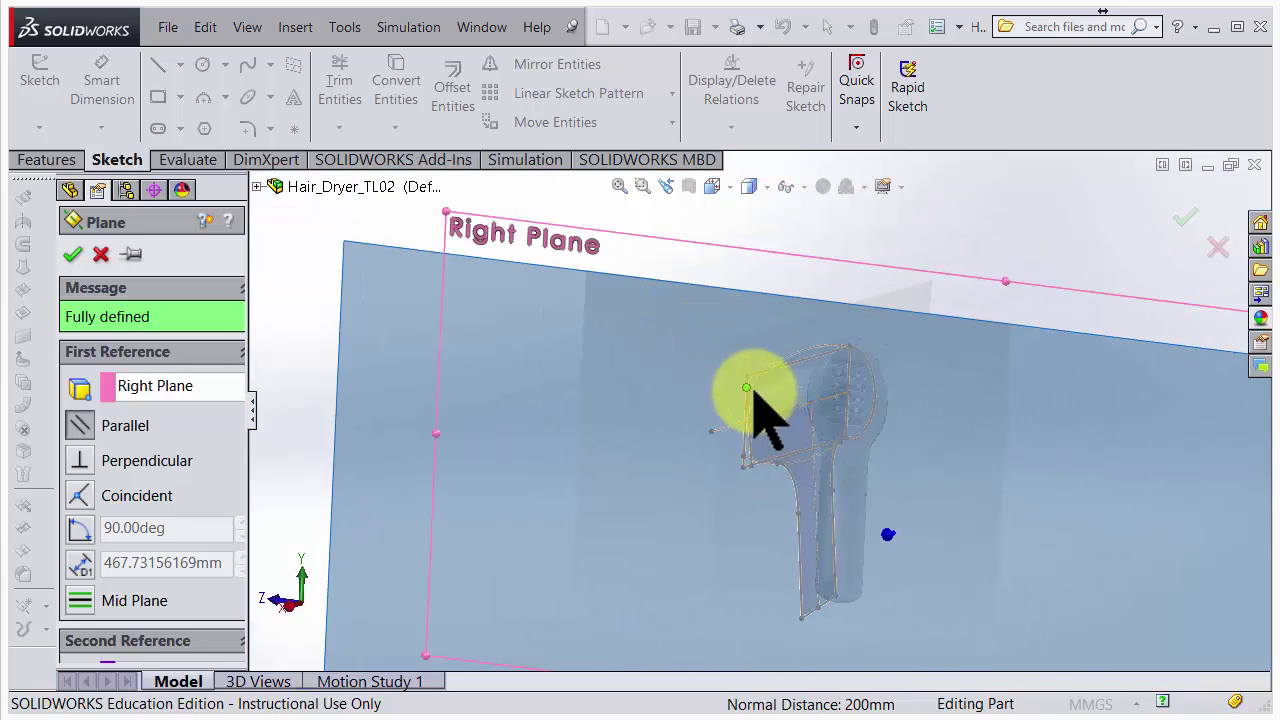
middle_click_drag(748, 398, 690, 417)
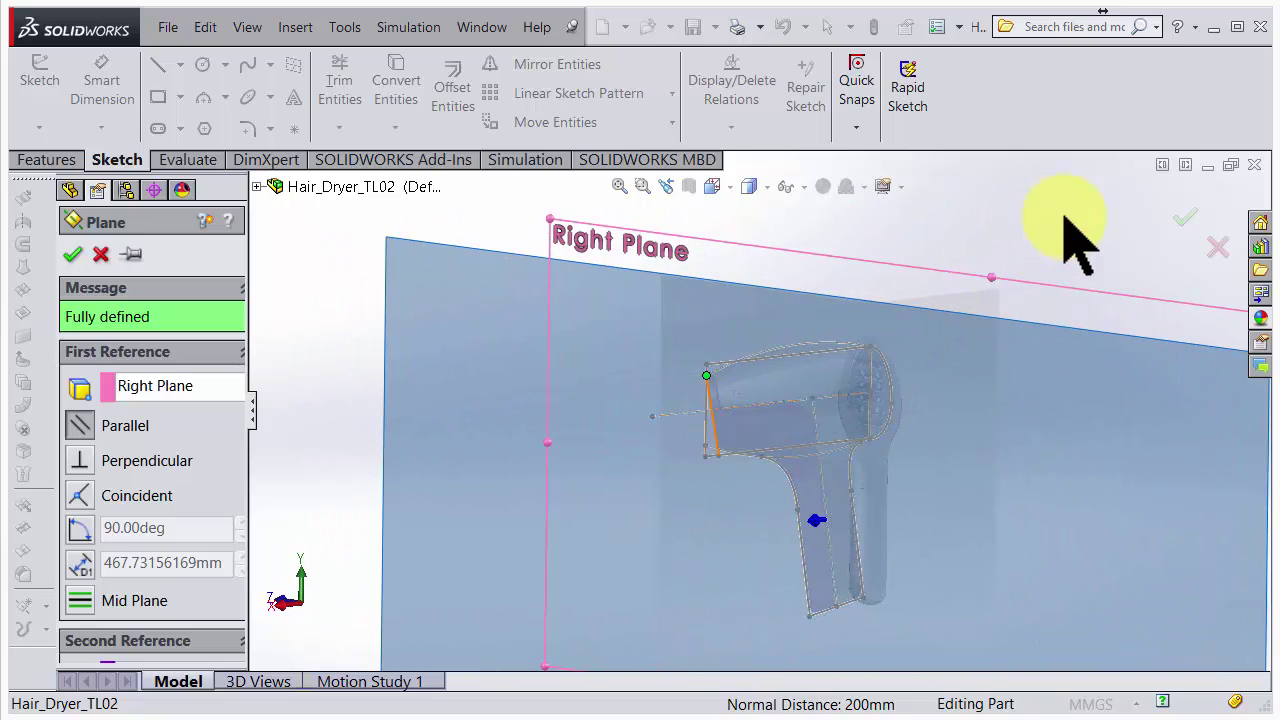
left_click(1188, 214)
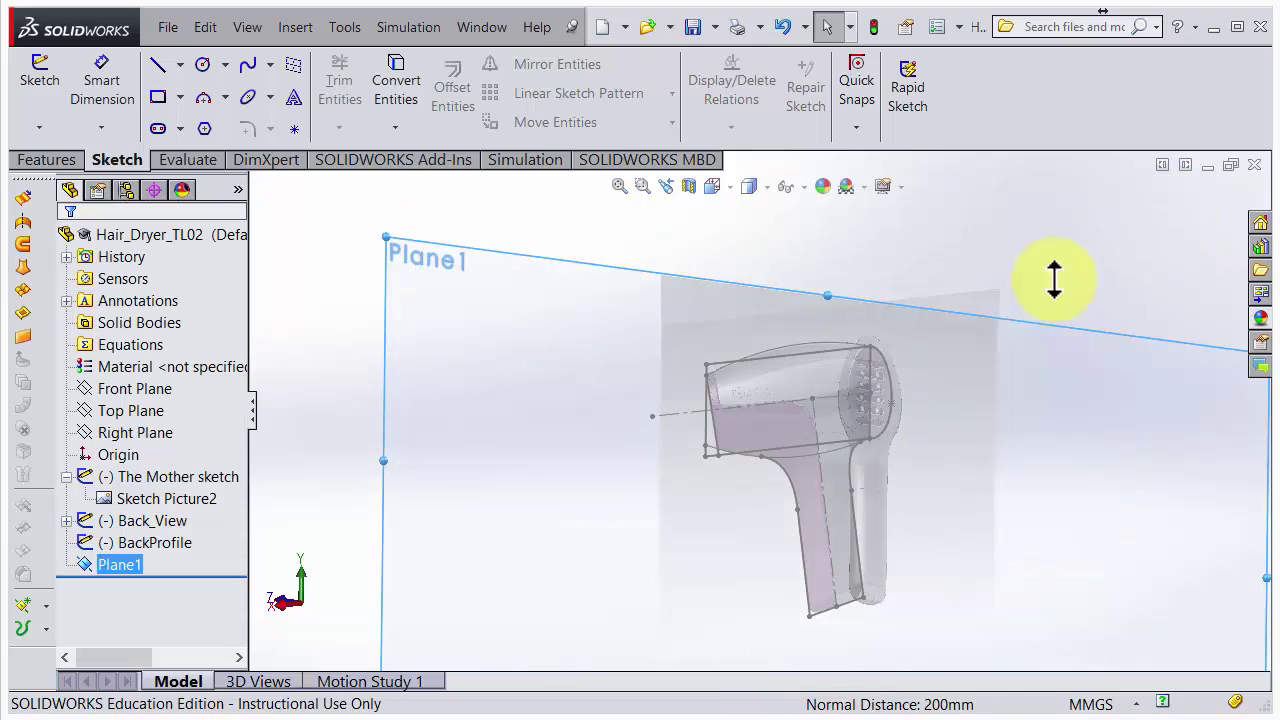
left_click(122, 565)
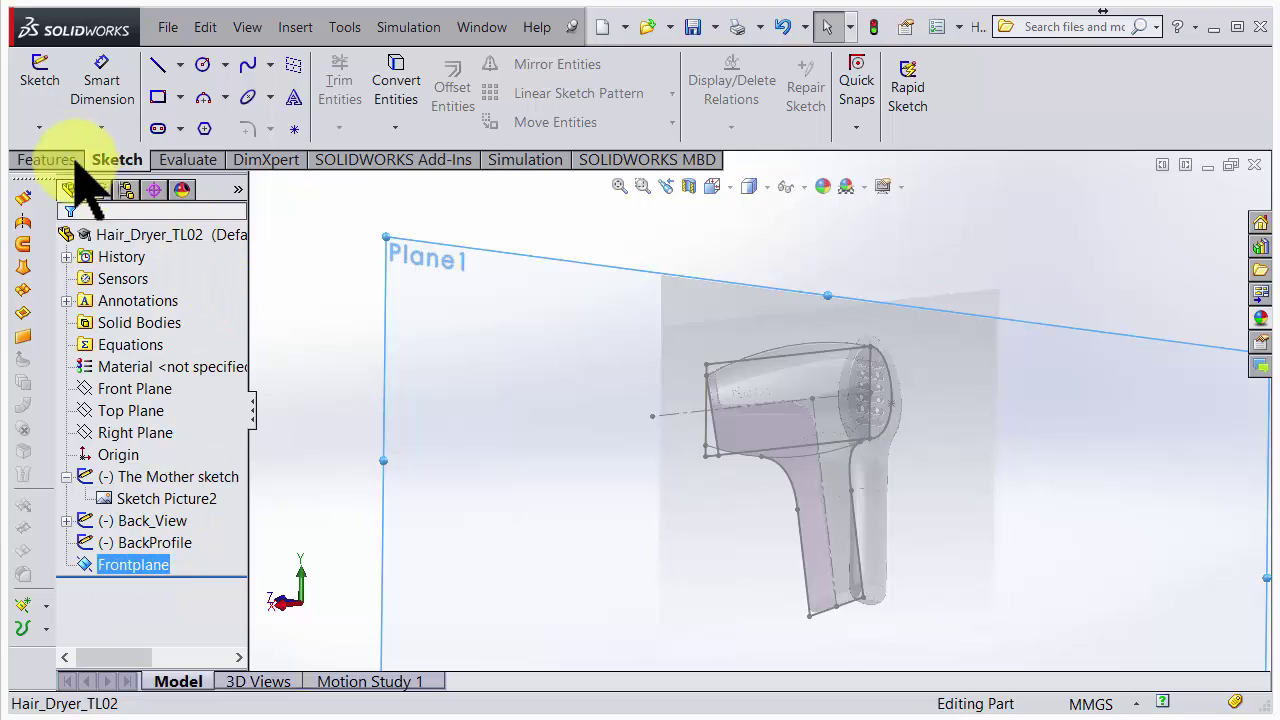
Sketch a three-point spline on Frontplane from the body's top front corner to its bottom corner.
left_click(40, 72)
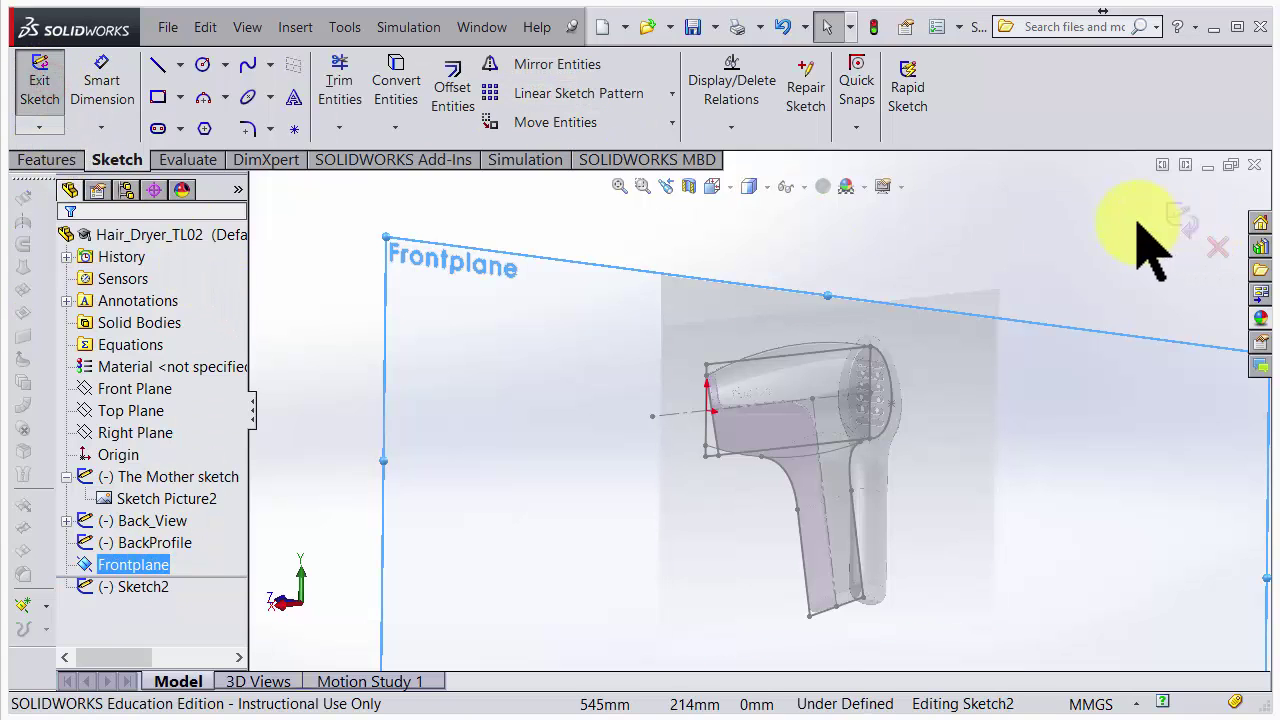
left_click(249, 64)
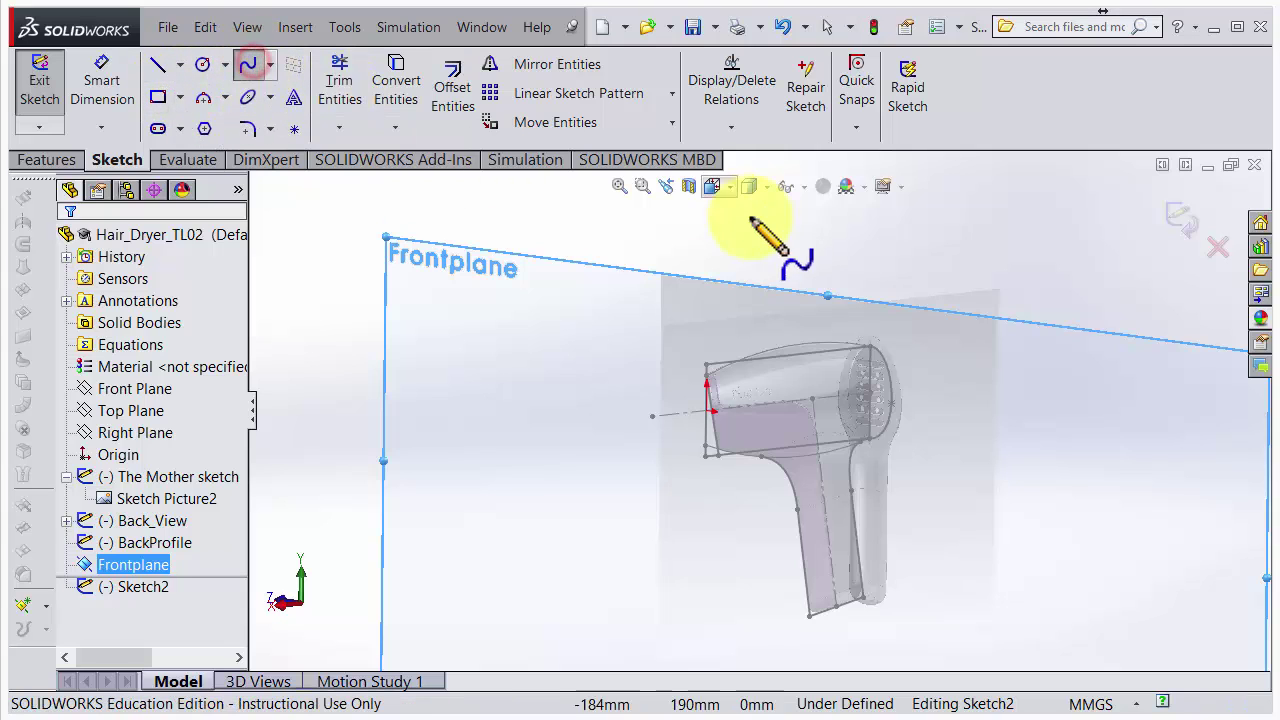
scroll(729, 414, "down", 8)
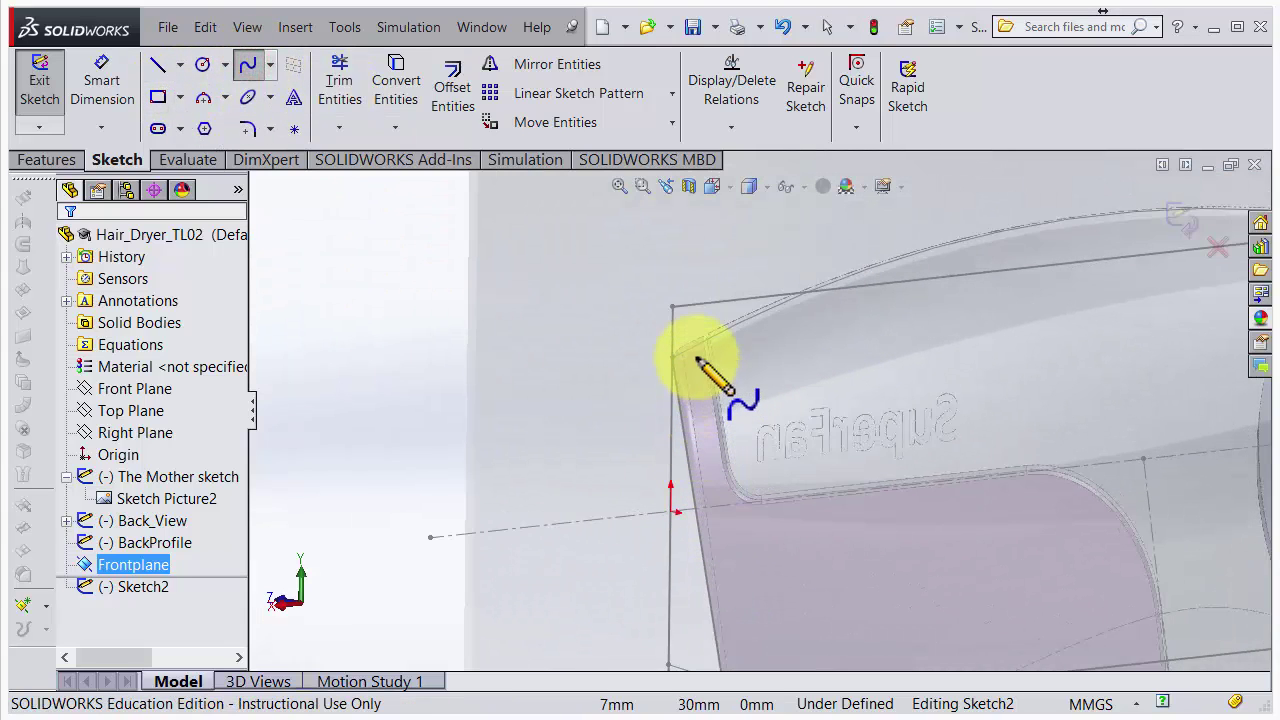
left_click(672, 358)
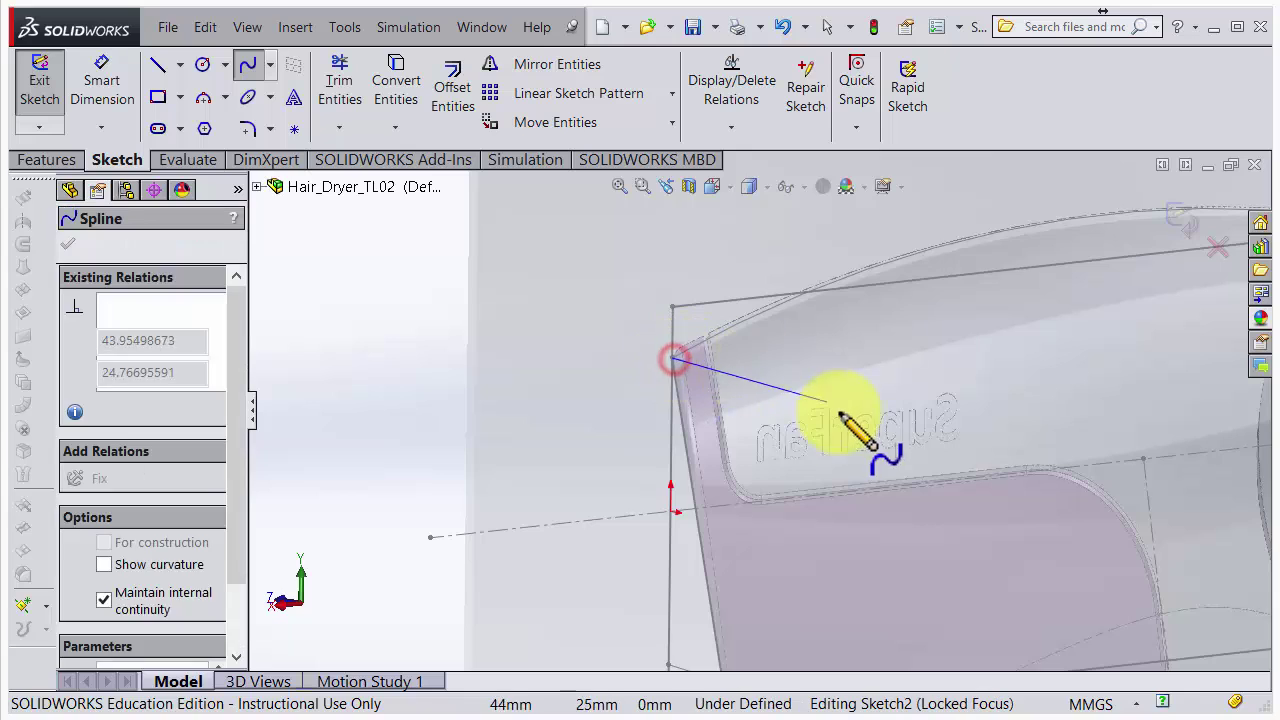
scroll(849, 443, "up", 5)
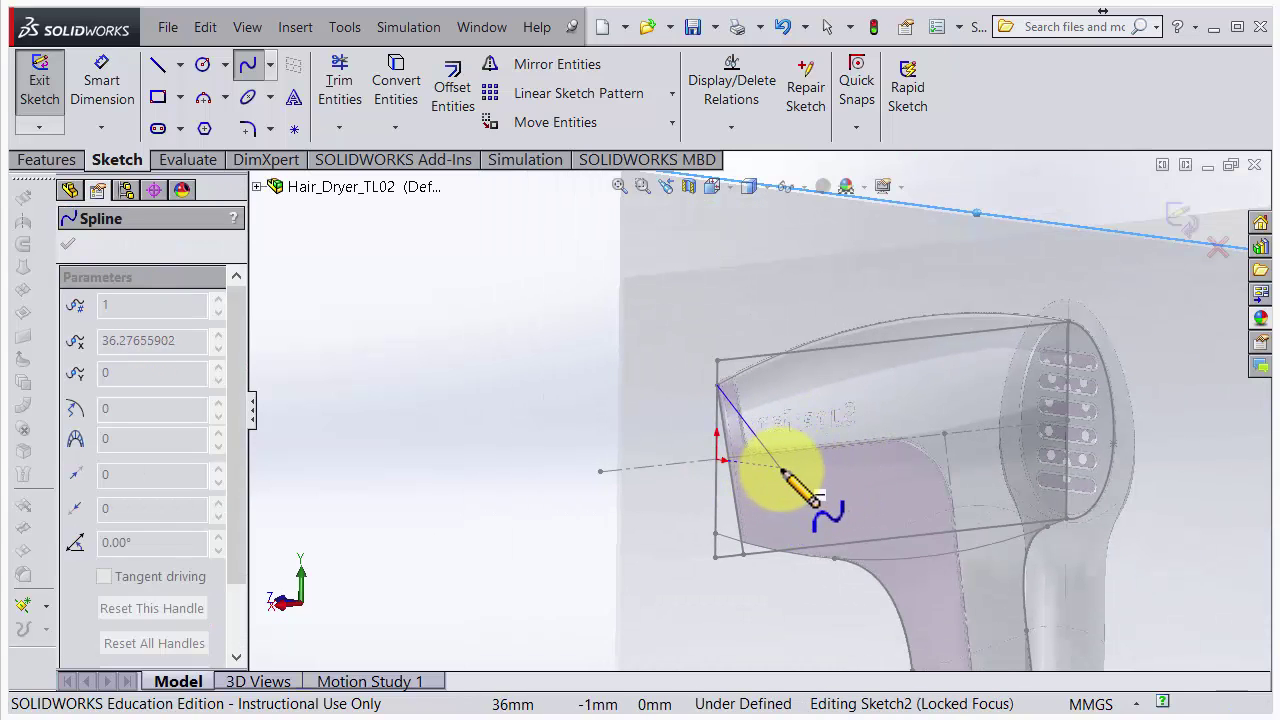
left_click(781, 467)
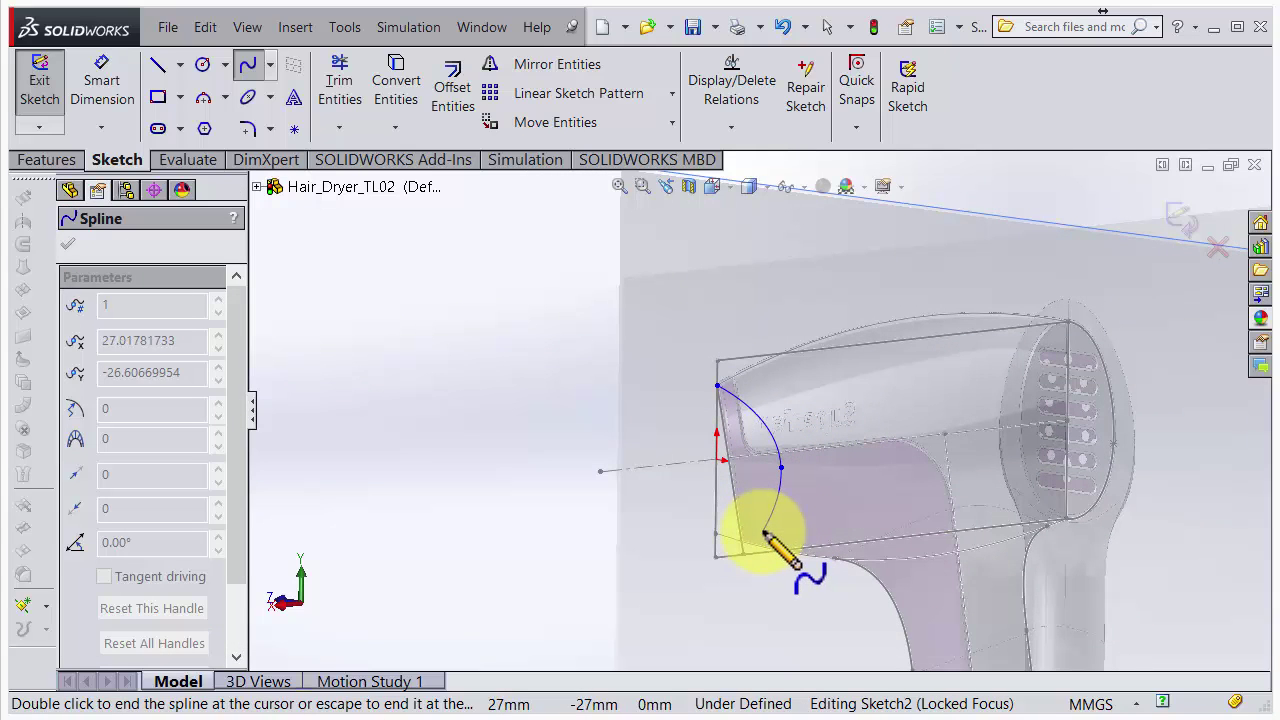
double_click(705, 572)
View the sketch Normal To and pull the spline's middle point inward.
key("space")
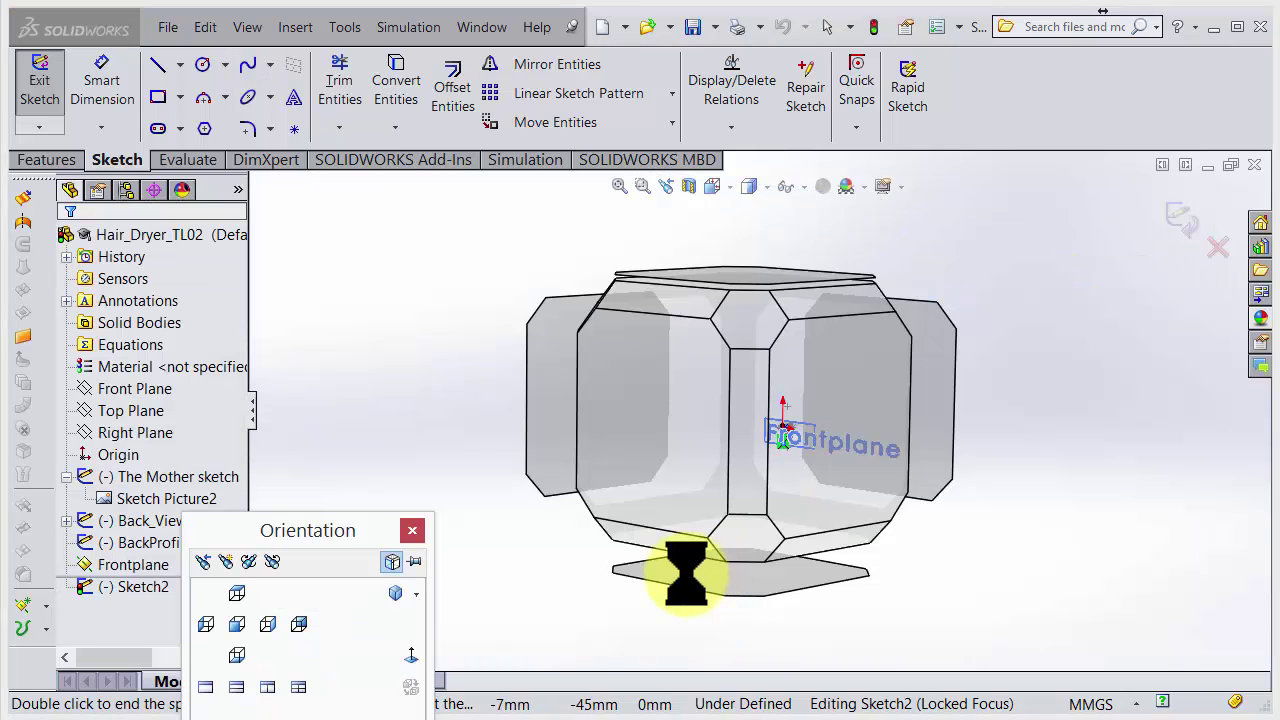
left_click(413, 656)
scroll(686, 566, "down", 10)
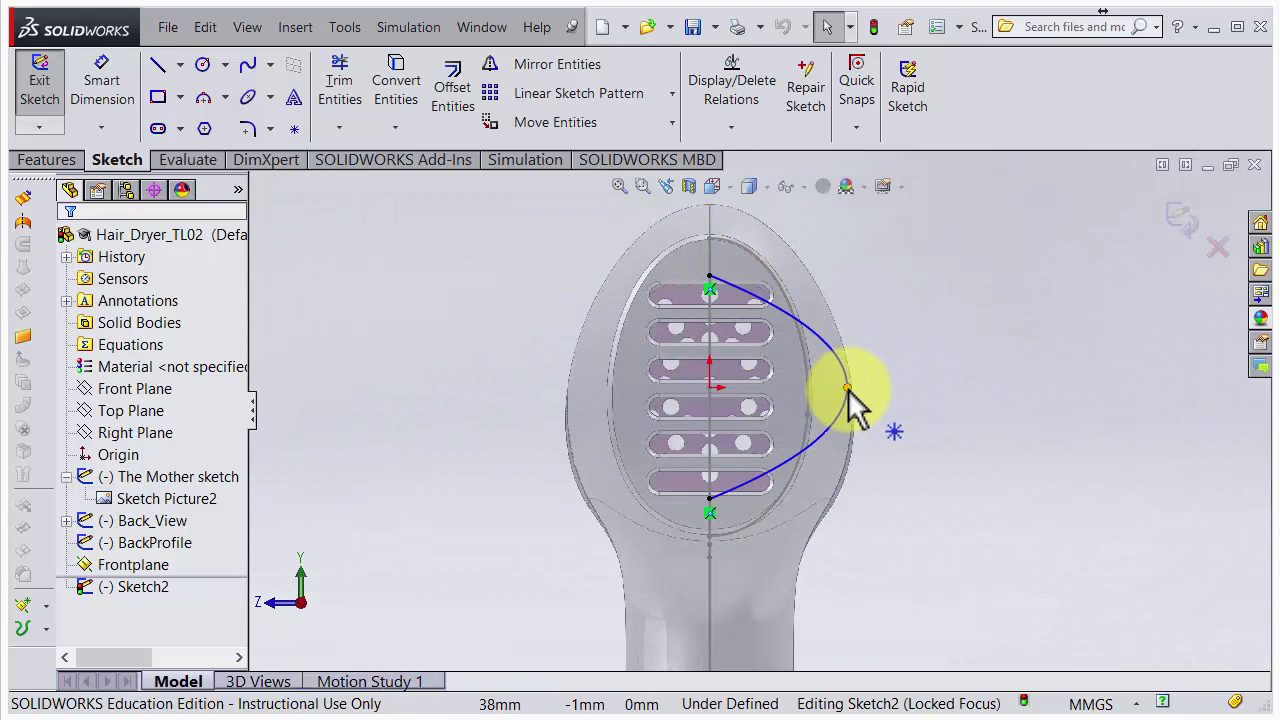
left_click_drag(835, 394, 790, 394)
scroll(750, 495, "down", 5)
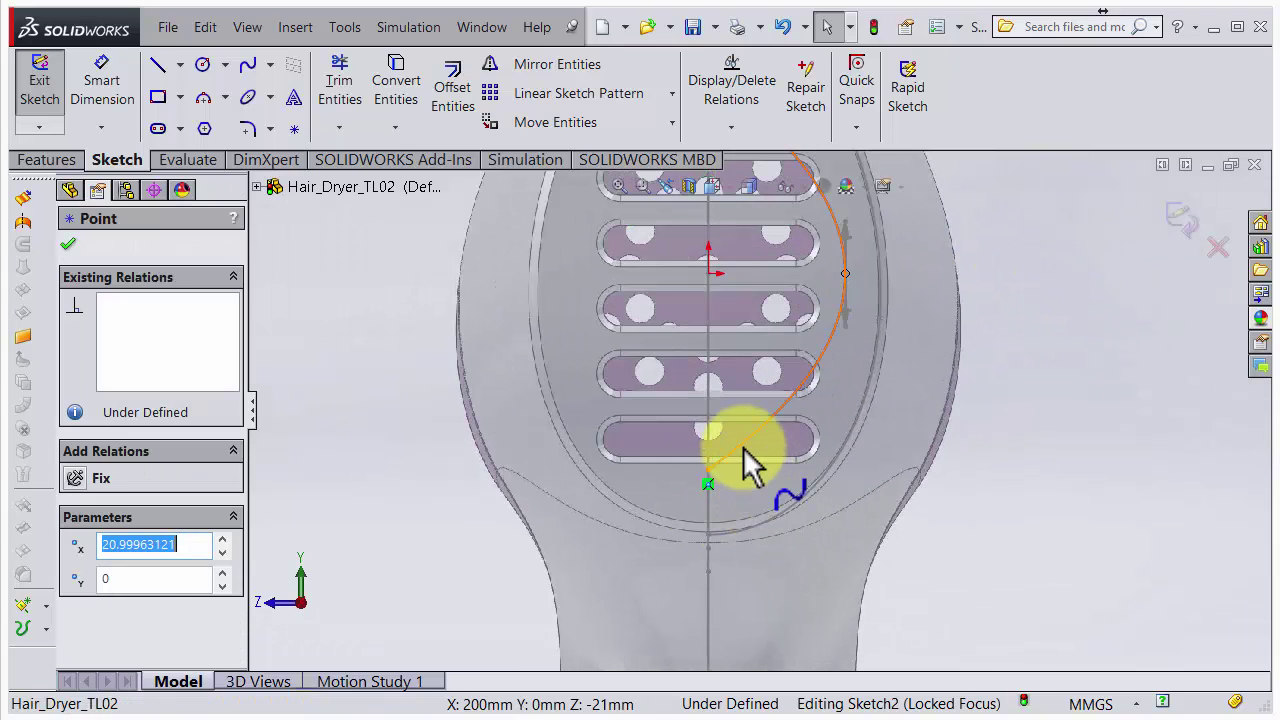
Make the spline's bottom and top end tangents horizontal.
left_click(743, 447)
left_click_drag(783, 418, 782, 464)
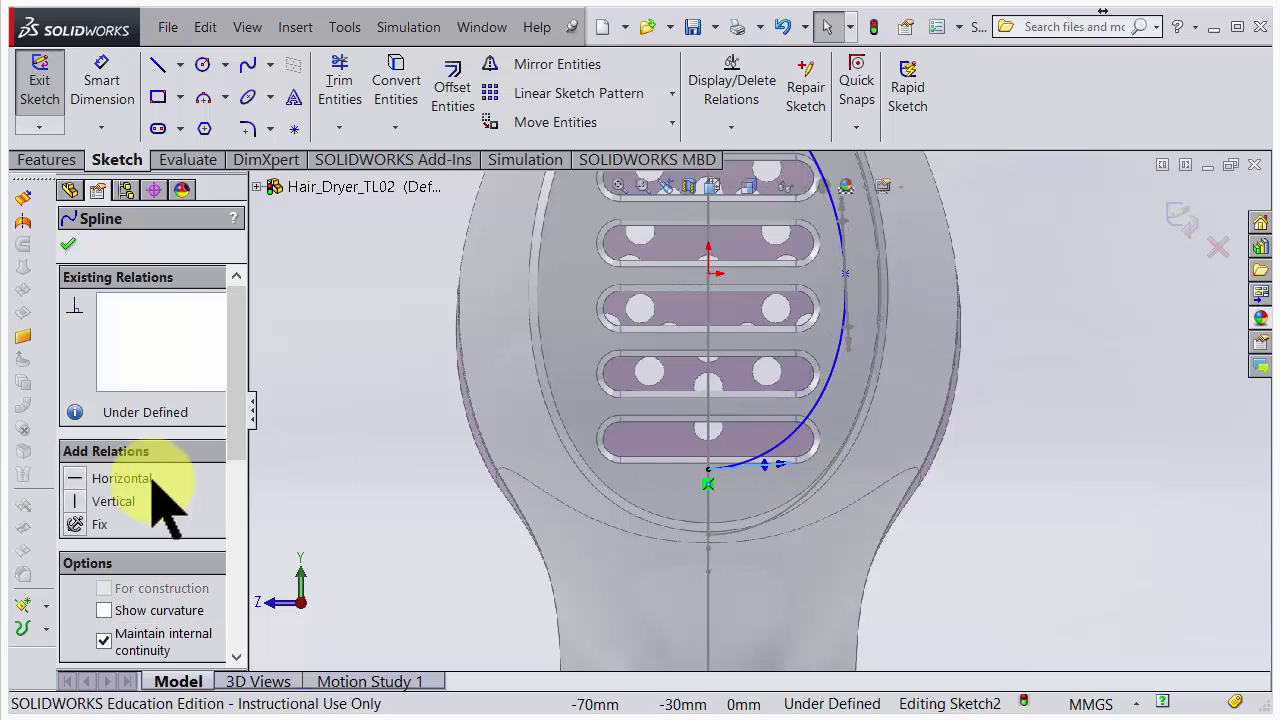
left_click(83, 478)
scroll(766, 429, "up", 3)
scroll(677, 200, "down", 3)
scroll(812, 330, "down", 2)
left_click_drag(812, 323, 855, 334)
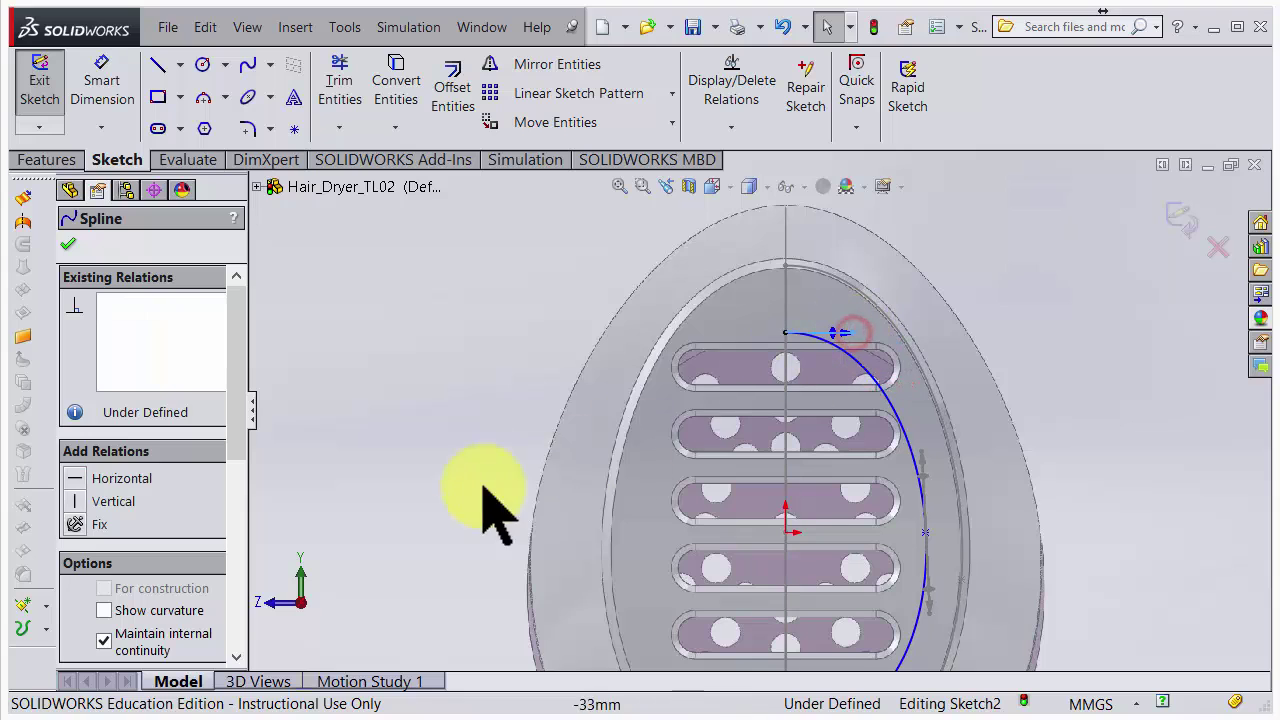
scroll(686, 557, "up", 3)
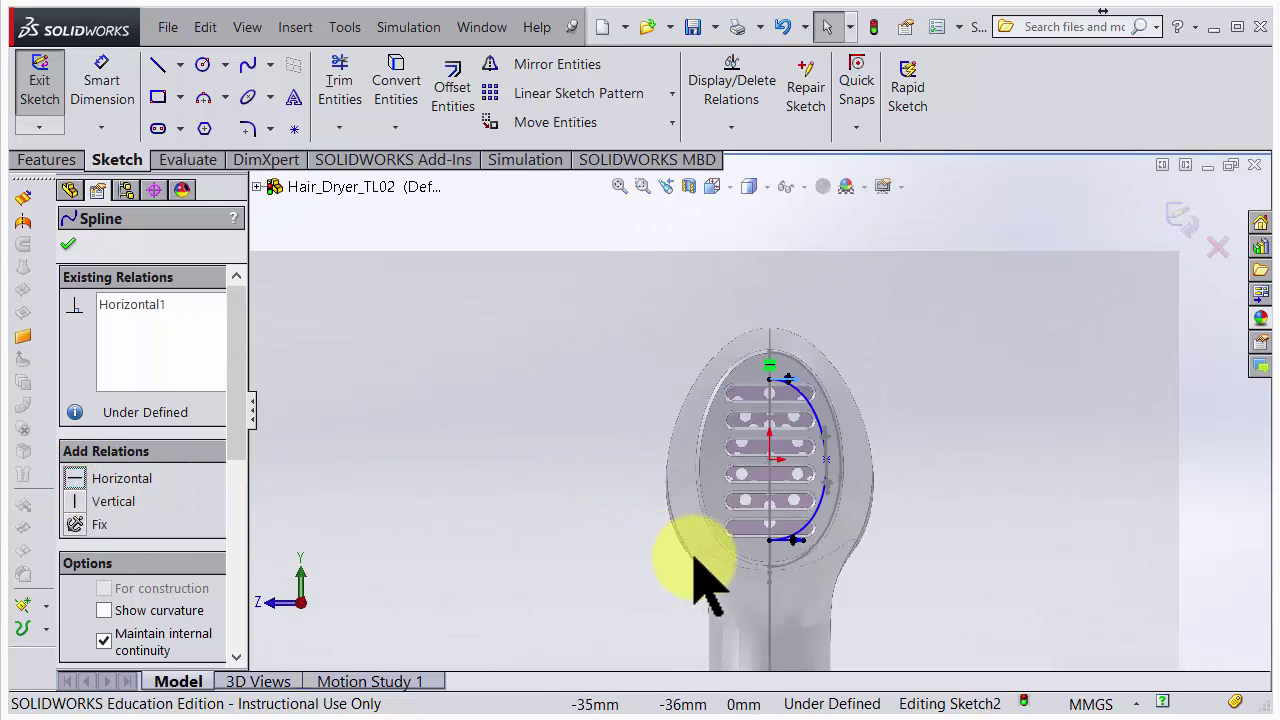
scroll(814, 443, "down", 2)
Smooth the spline's middle point to Y 0 using curvature combs, then hide the combs.
left_click(878, 466)
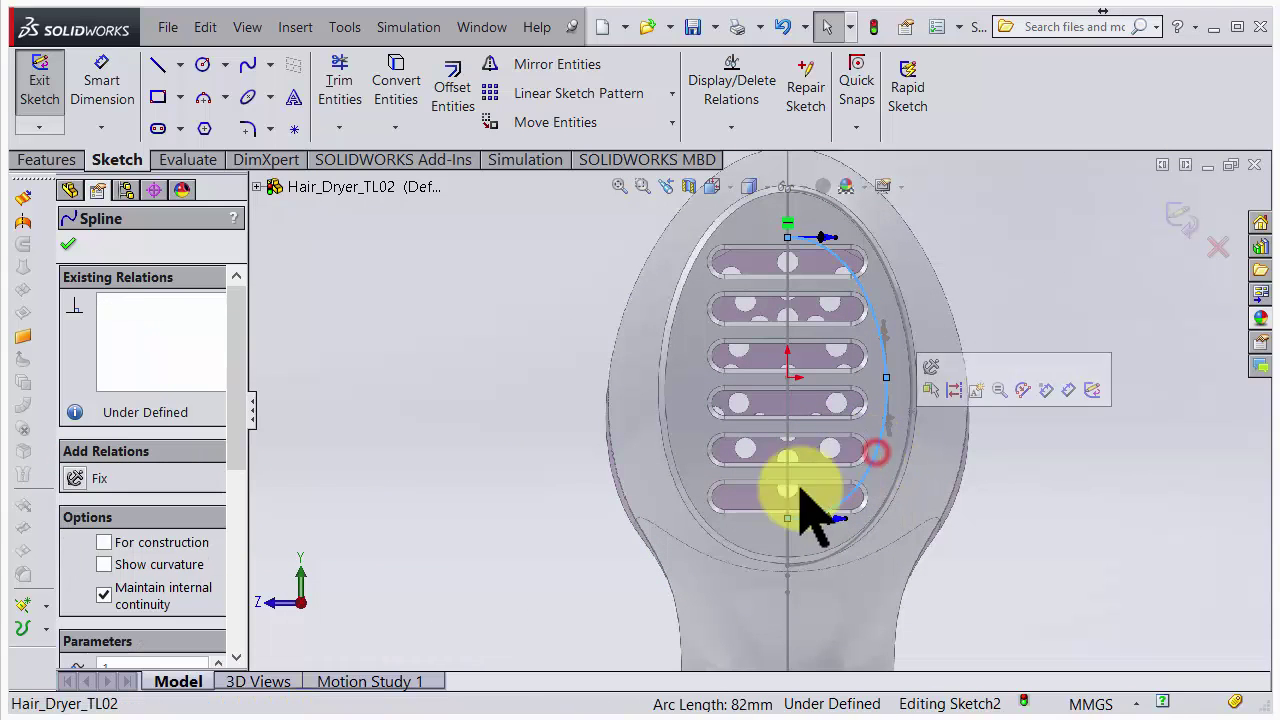
left_click(107, 563)
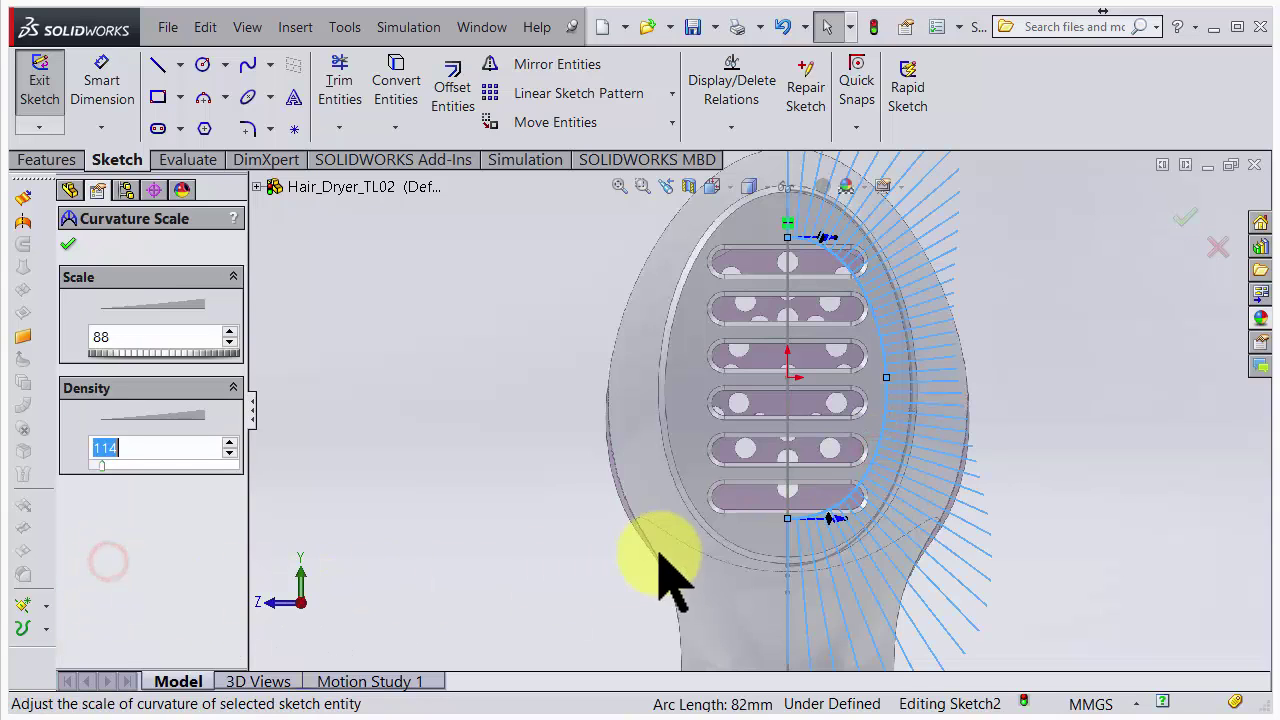
scroll(857, 371, "up", 2)
scroll(791, 343, "down", 4)
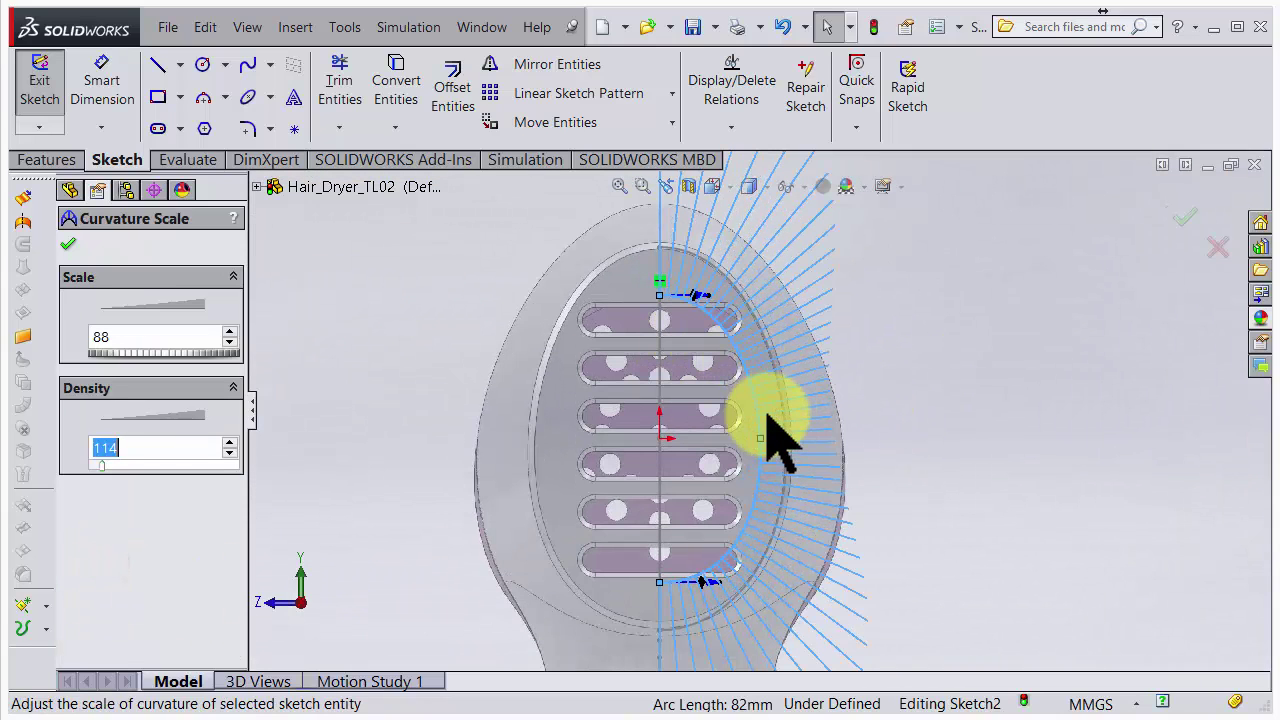
left_click(70, 245)
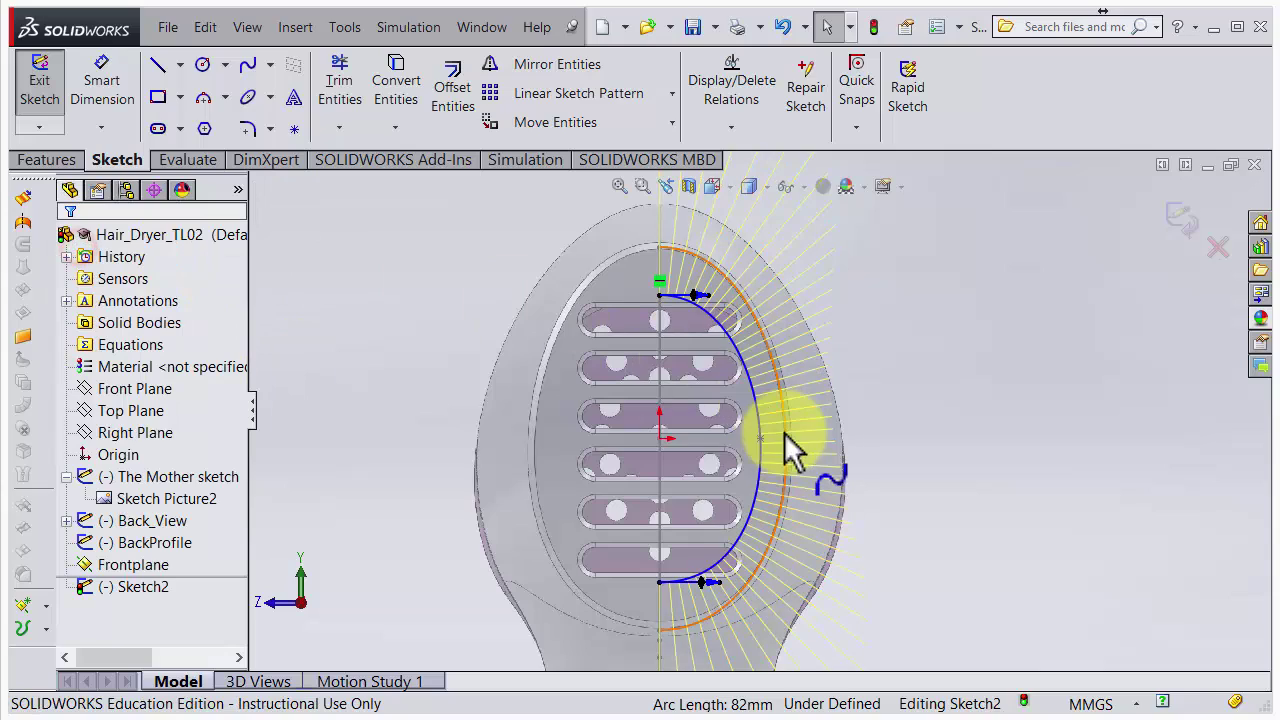
mouse_move(758, 438)
left_mouse_down()
mouse_move(755, 418)
mouse_move(739, 426)
mouse_move(789, 449)
mouse_move(742, 458)
mouse_move(757, 451)
mouse_move(756, 428)
mouse_move(762, 455)
left_mouse_up()
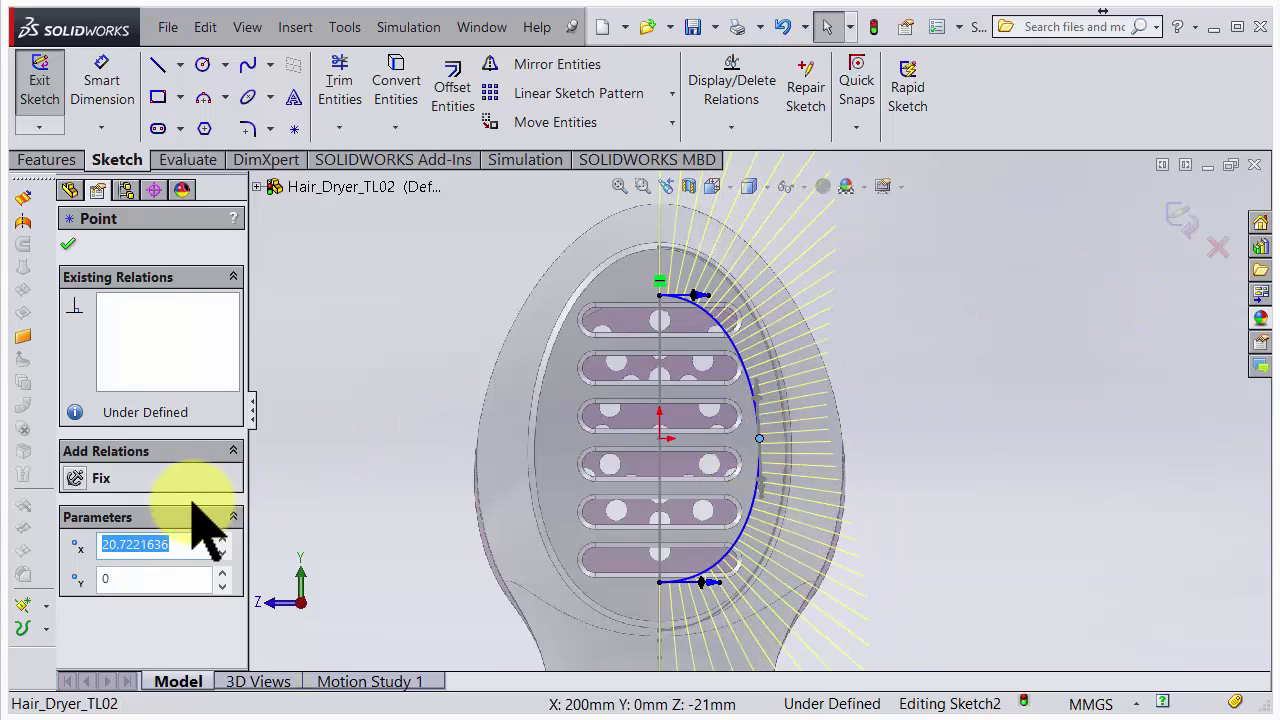
left_click(745, 375)
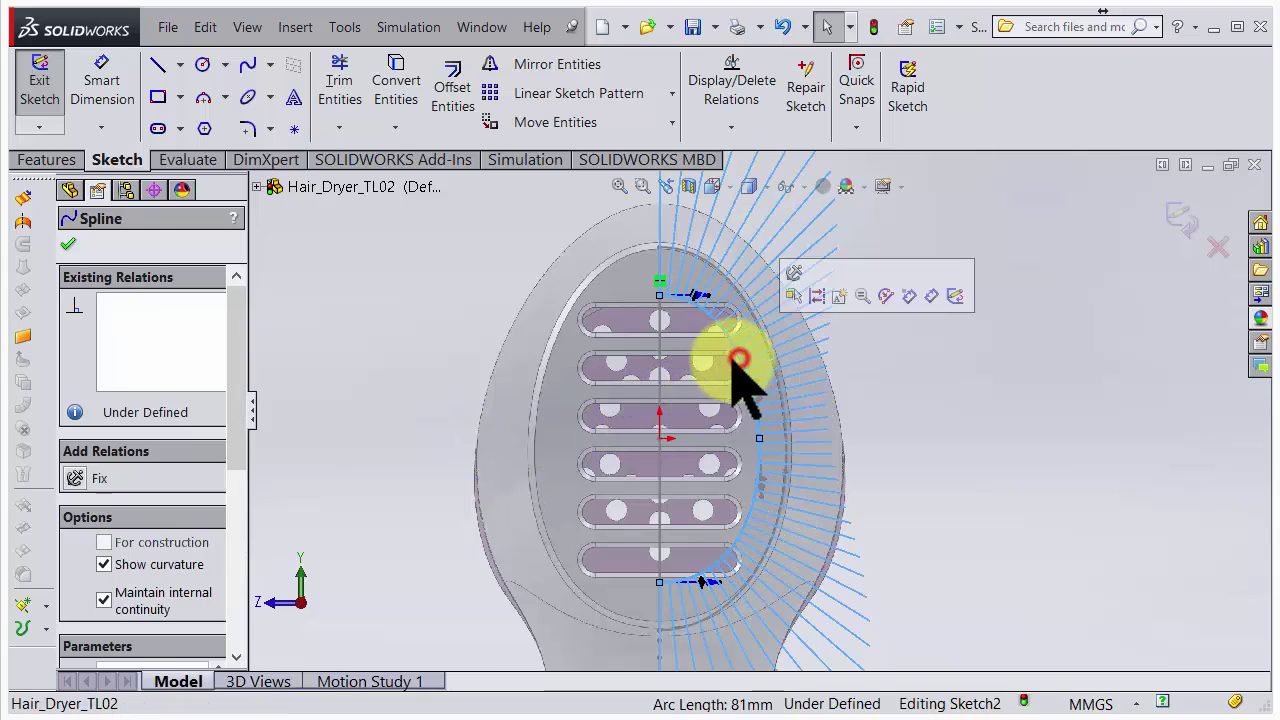
left_click(104, 564)
left_click(67, 246)
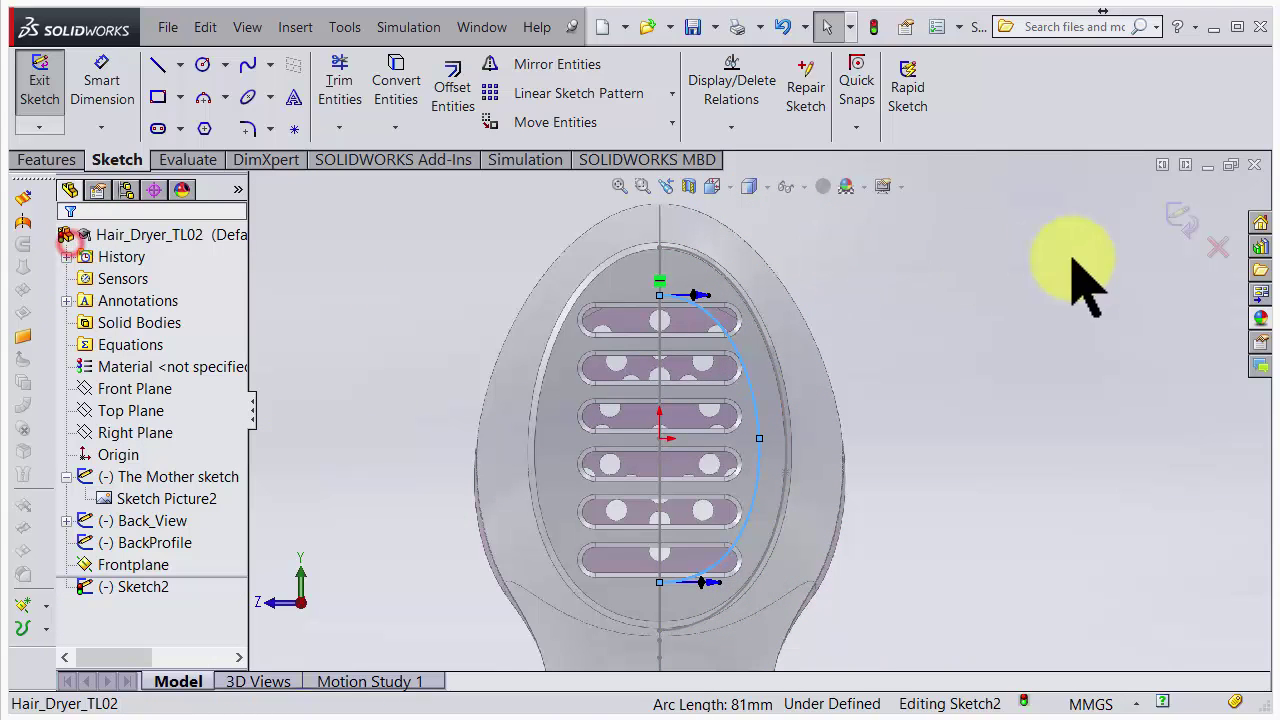
Exit the front spline sketch and rename Sketch2 to FrontProfile.
left_click(1185, 222)
scroll(828, 428, "up", 5)
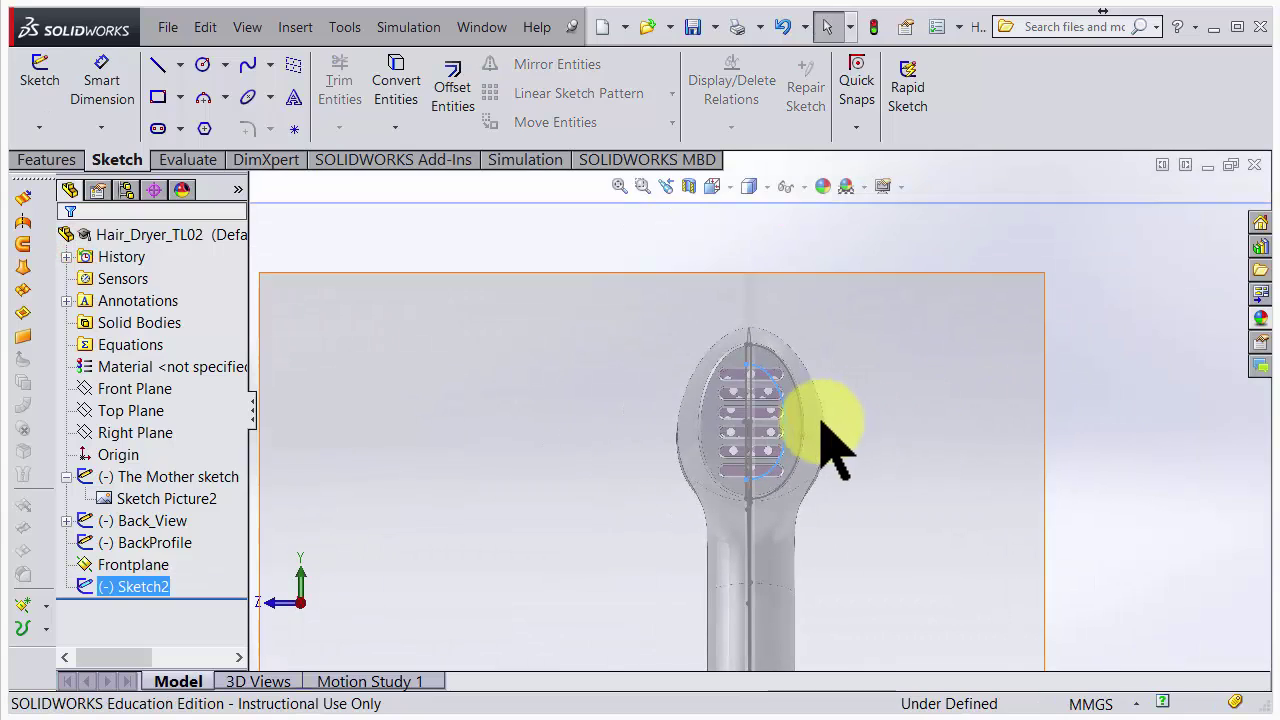
middle_click_drag(787, 428, 726, 443)
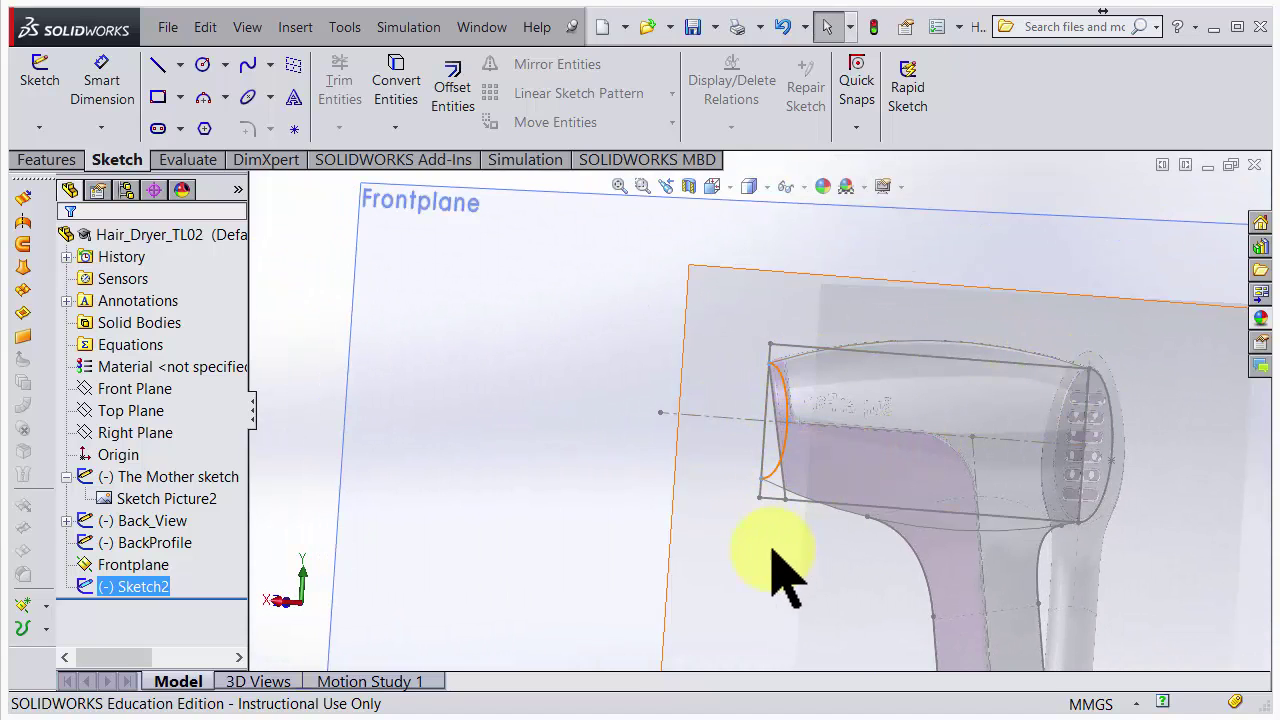
middle_click_drag(752, 558, 829, 547)
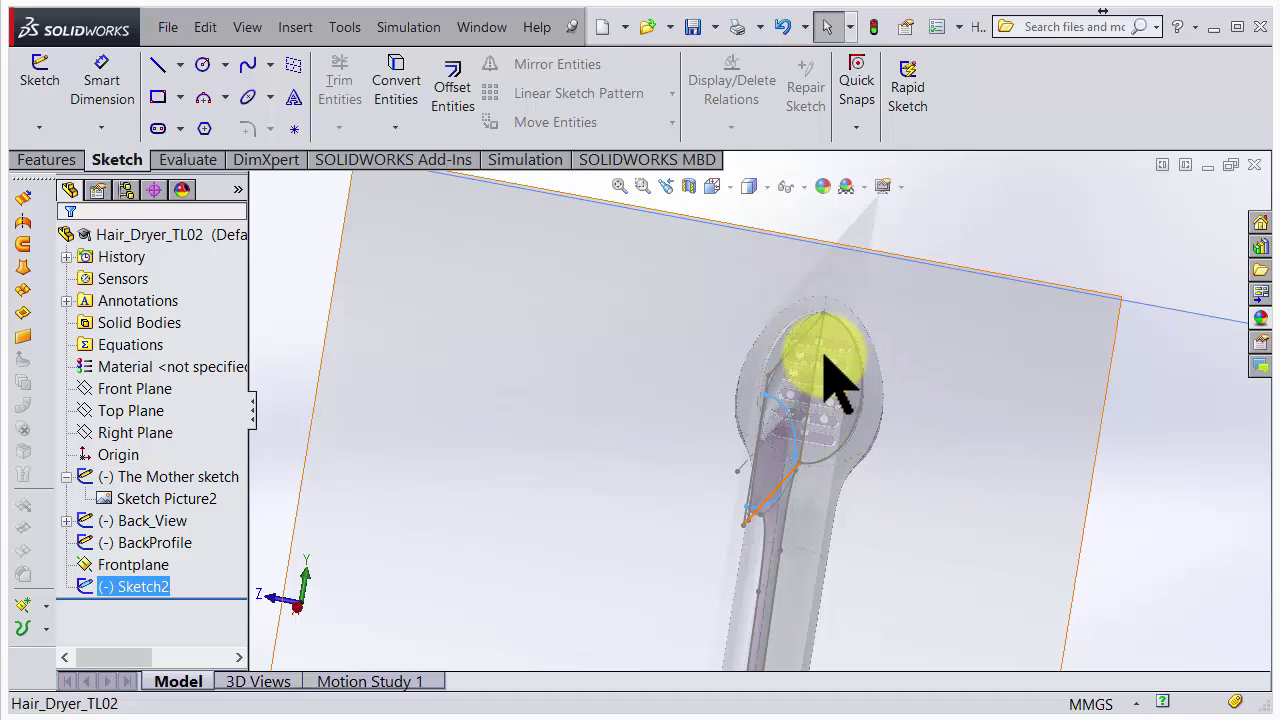
middle_click_drag(886, 443, 829, 418)
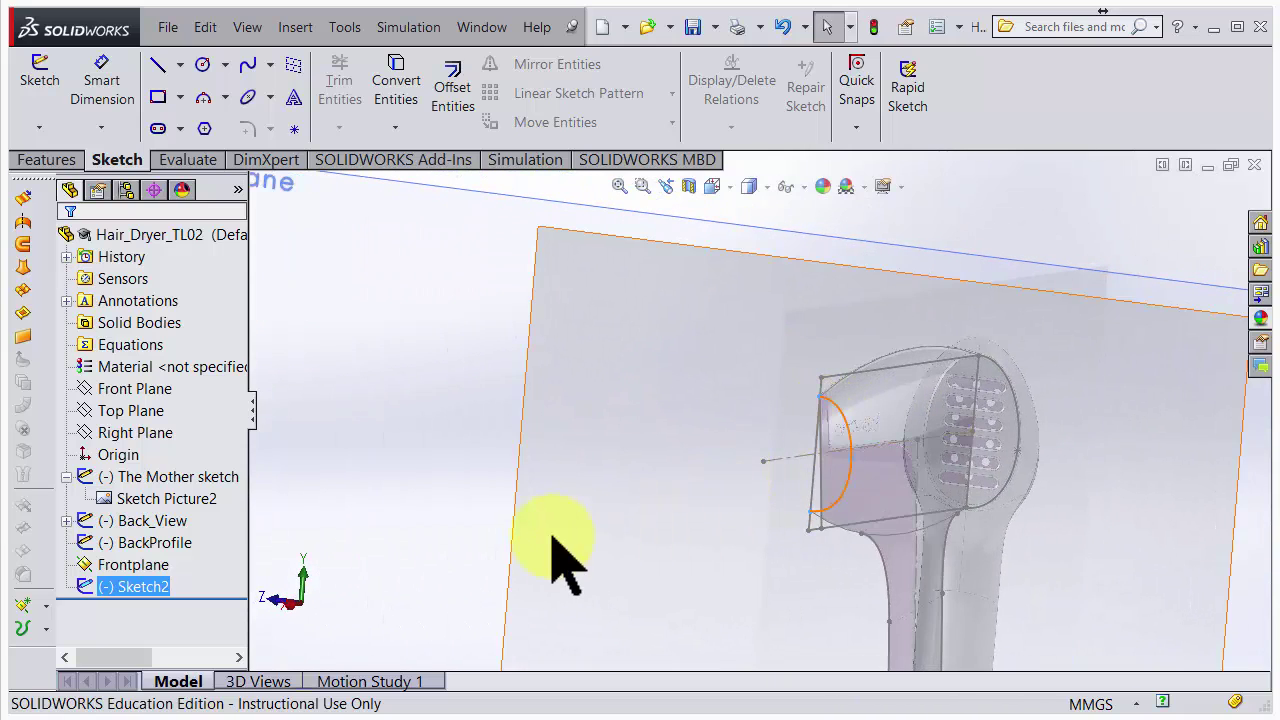
left_click(158, 586)
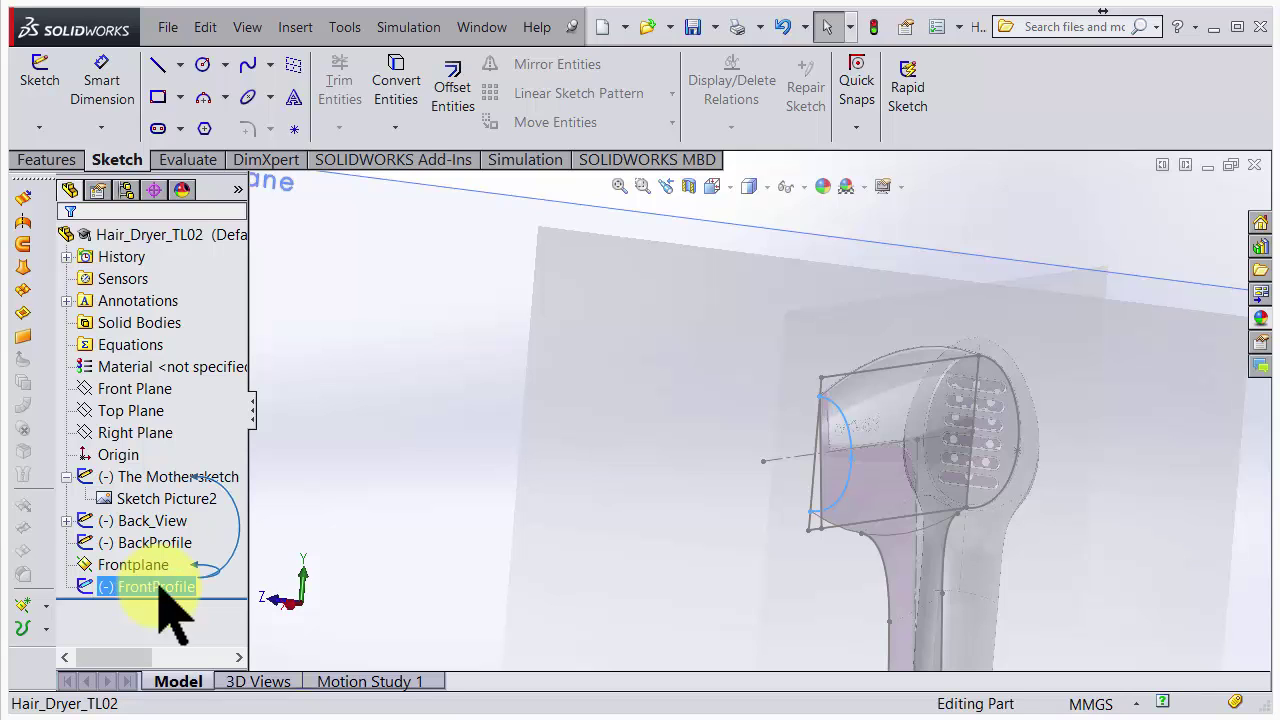
Fit the whole model in view and bring up Frontplane's options.
scroll(691, 457, "up", 3)
middle_click_drag(691, 457, 880, 425)
key("f")
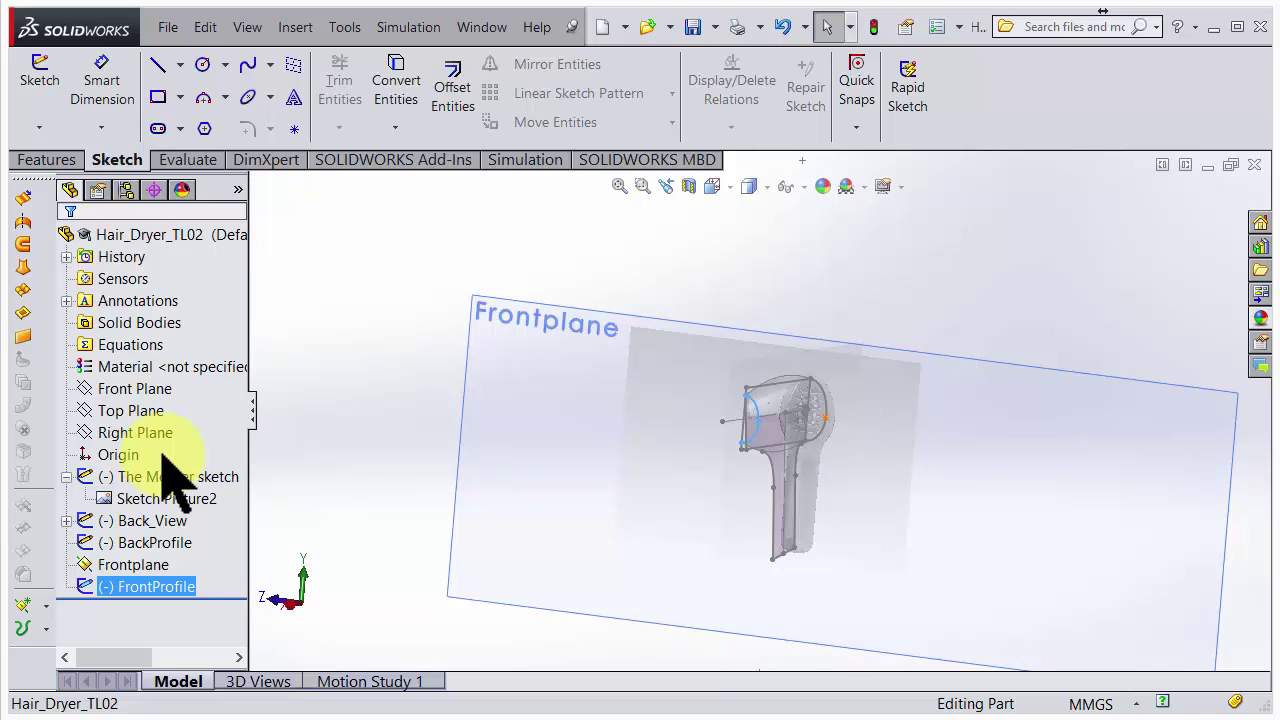
right_click(512, 313)
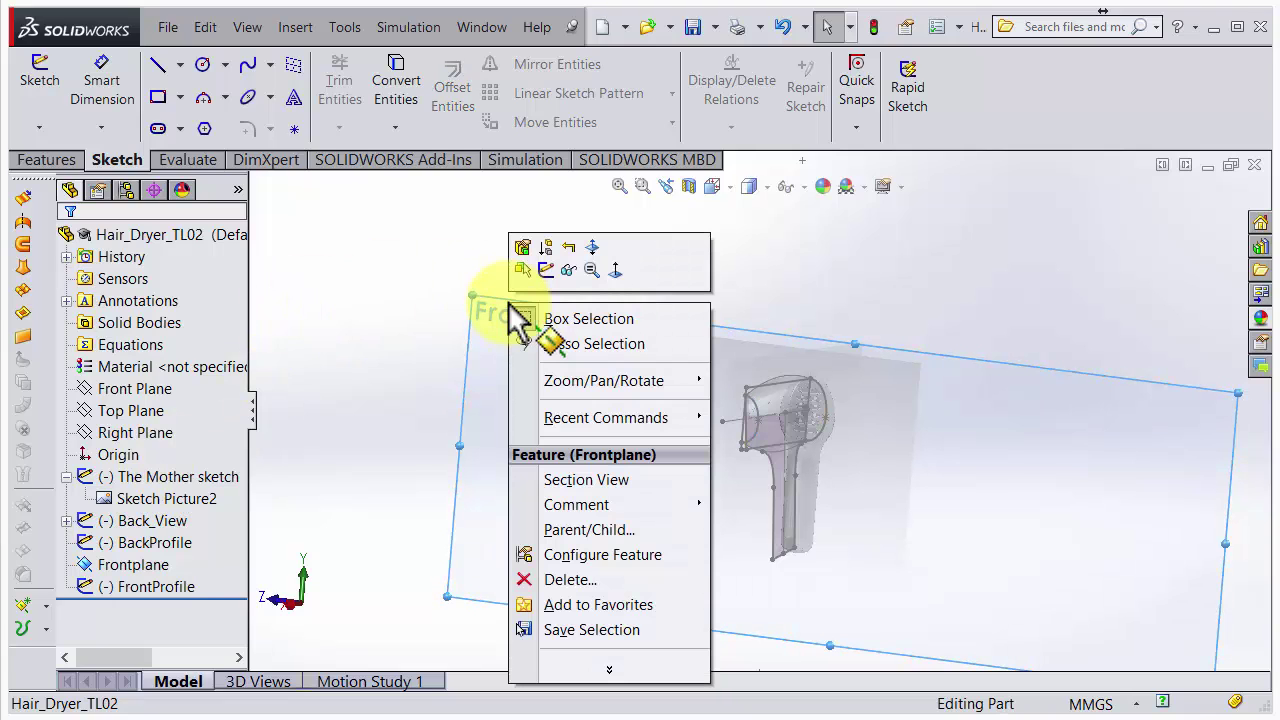
Hide Frontplane and start a new plane offset from the Right Plane.
left_click(569, 270)
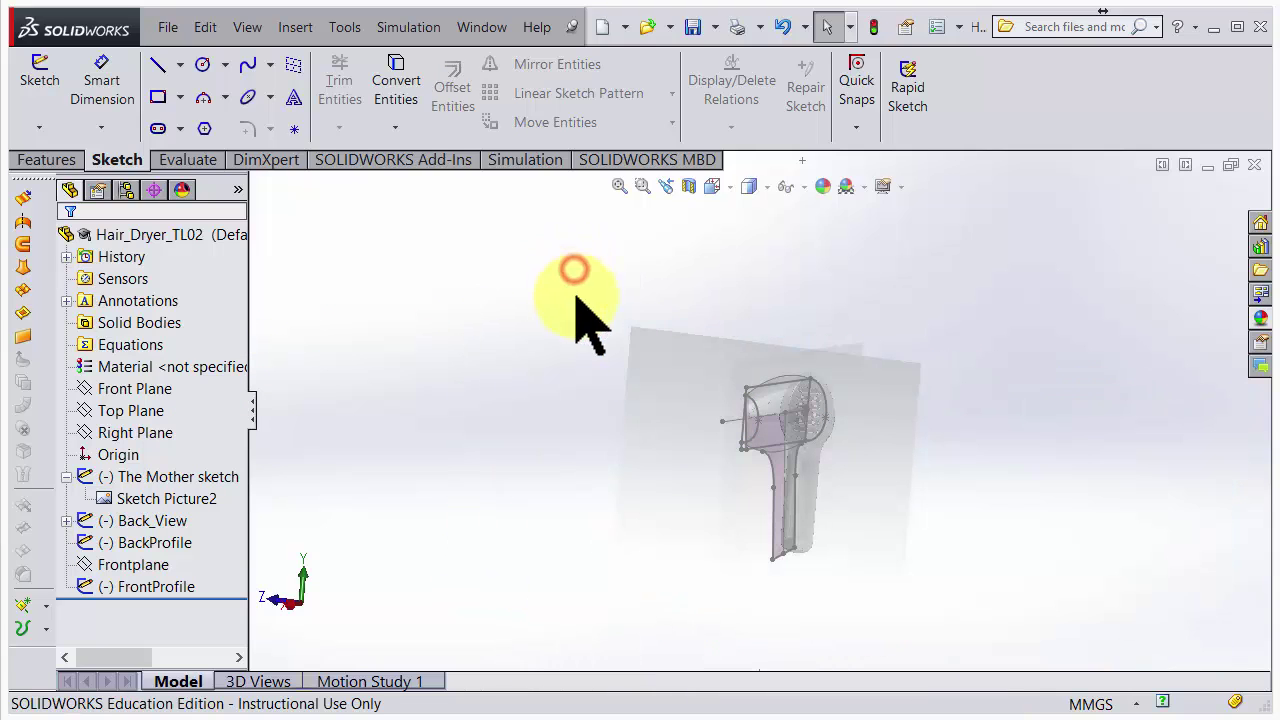
left_click(140, 432)
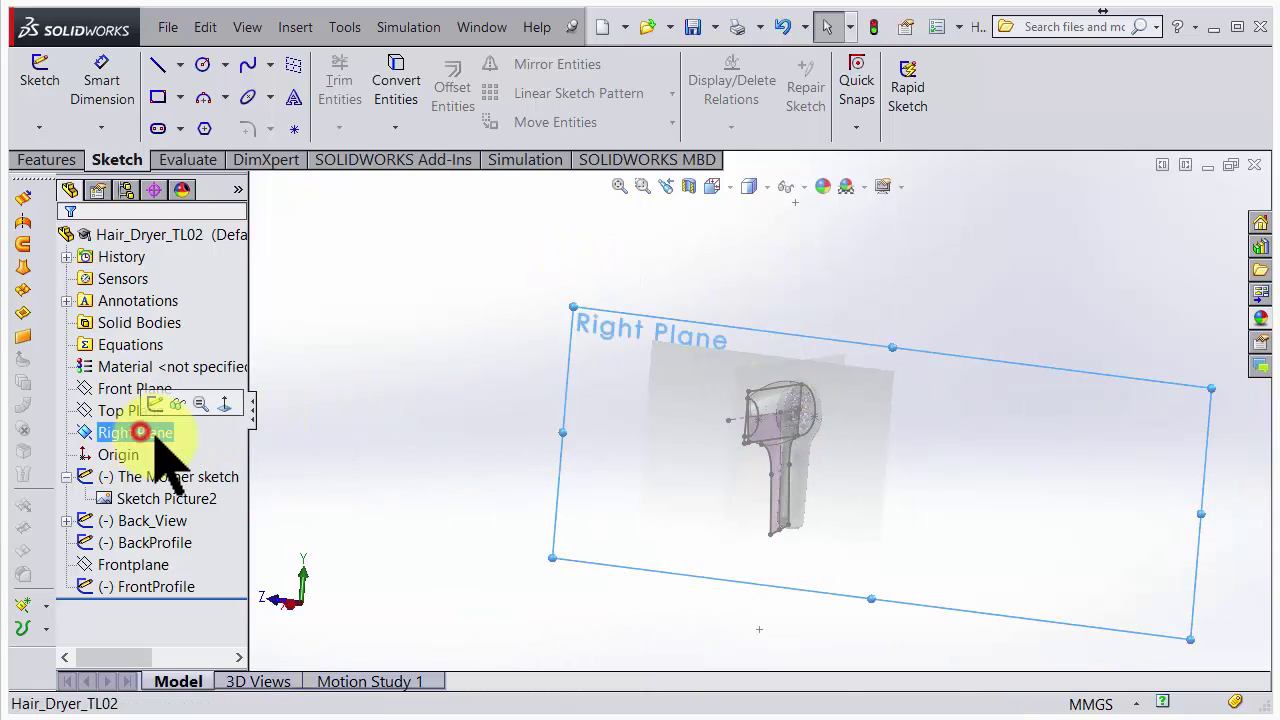
left_click_drag(893, 350, 854, 369, "ctrl")
scroll(775, 415, "down", 3)
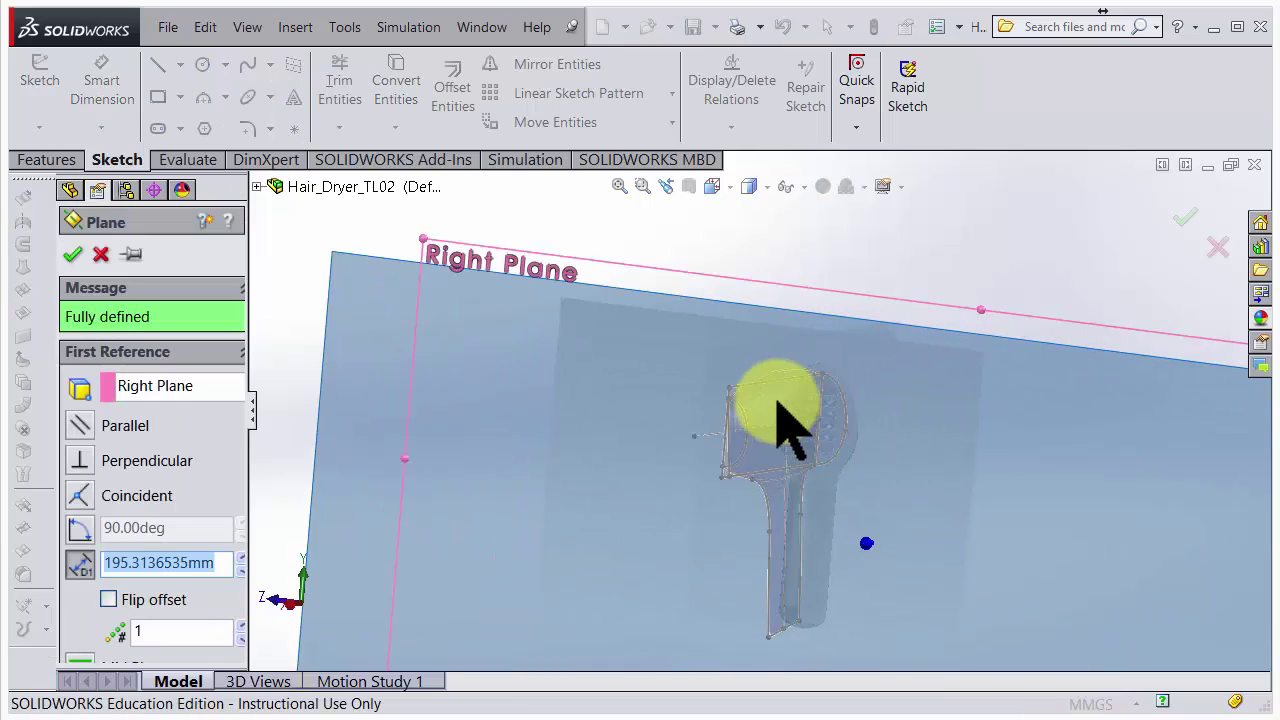
scroll(775, 405, "down", 2)
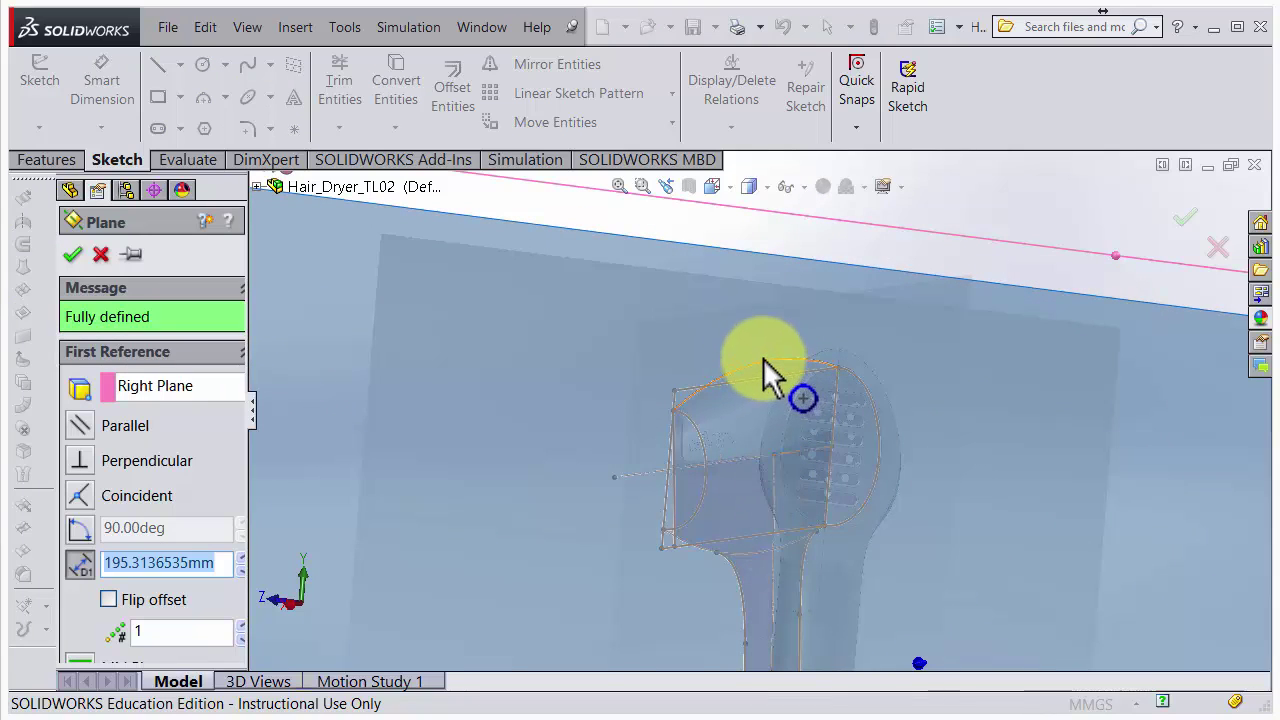
middle_click_drag(763, 361, 635, 580)
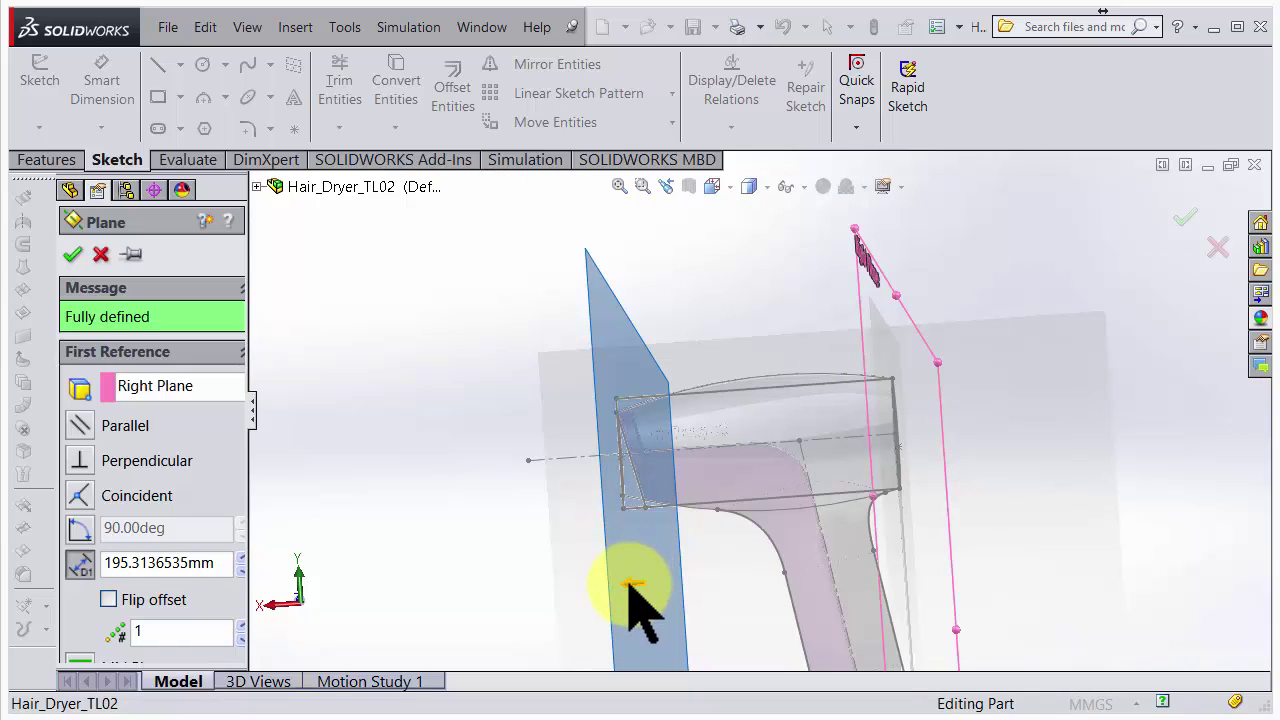
Set the plane offset, trying 100 and 80 mm before settling on 90 mm.
left_click(630, 585)
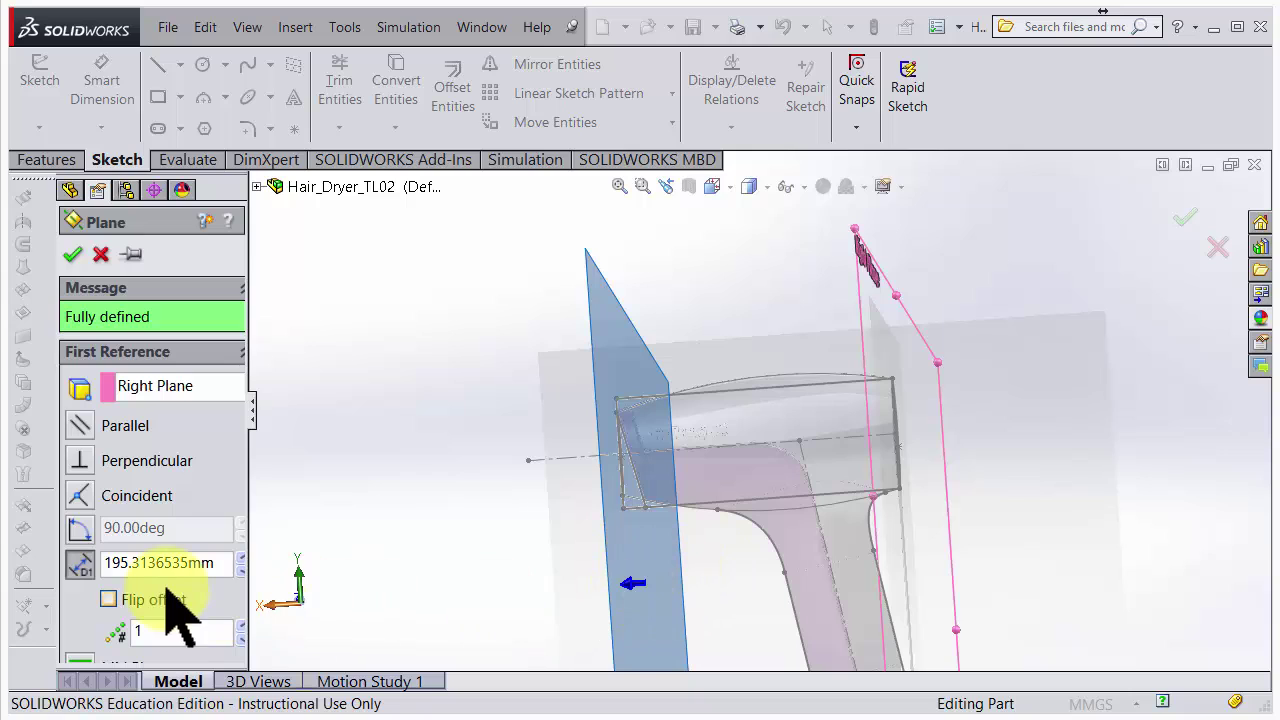
double_click(214, 562)
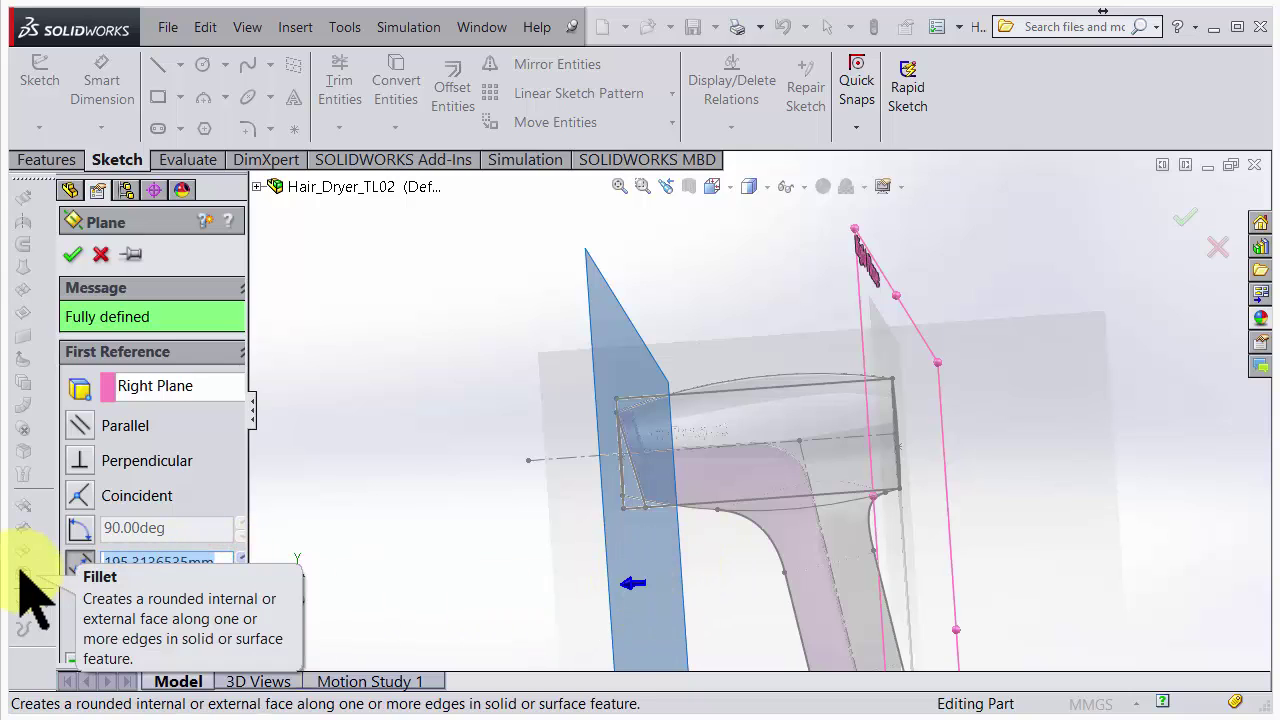
key("Return")
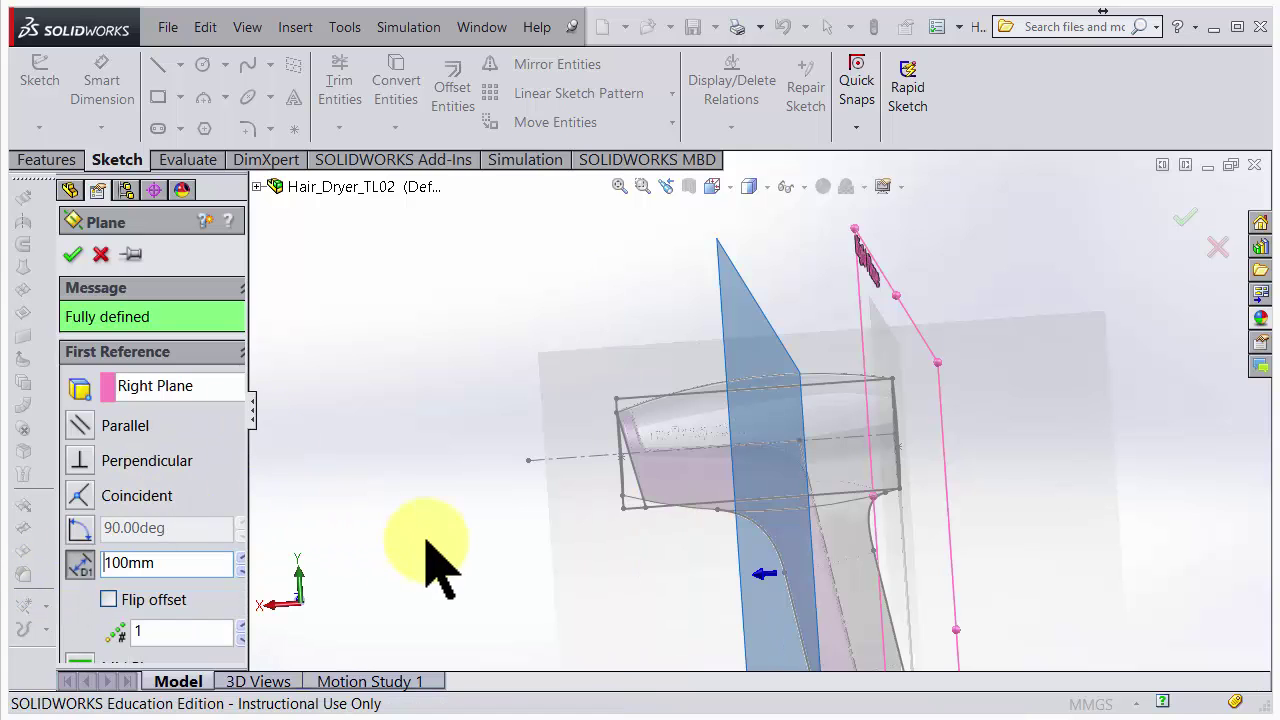
middle_click_drag(665, 548, 658, 506)
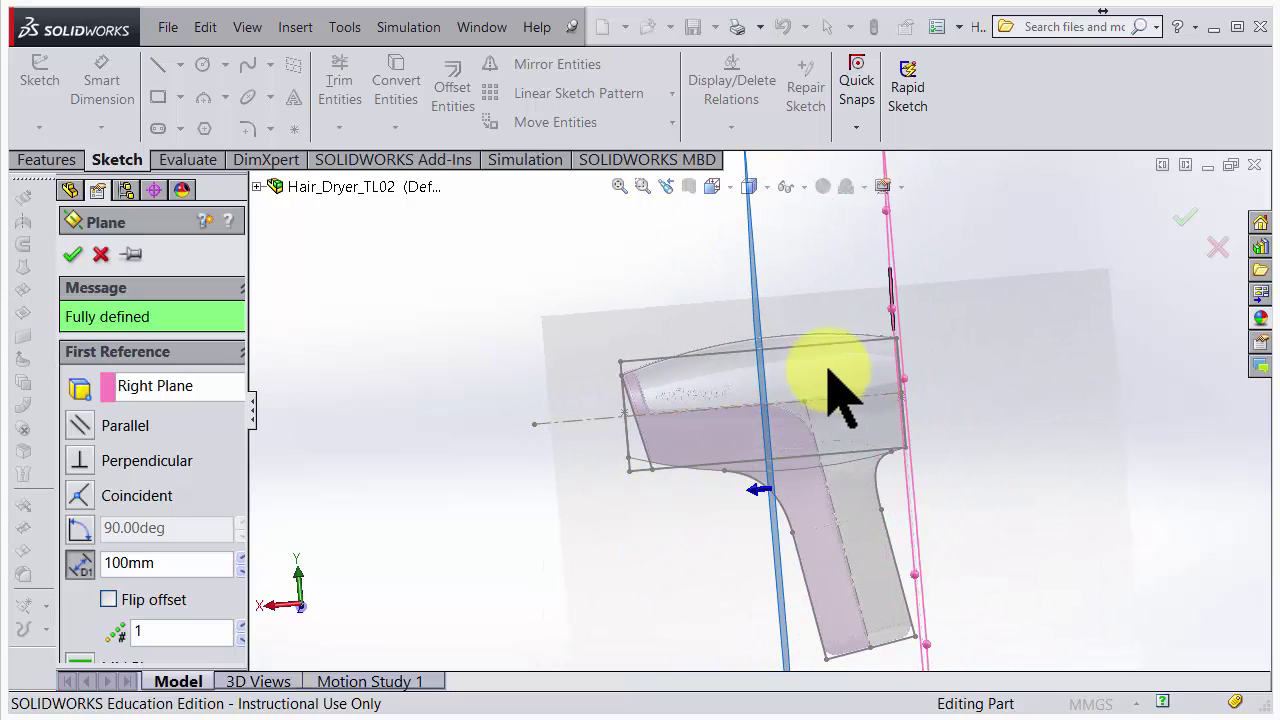
left_click(206, 564)
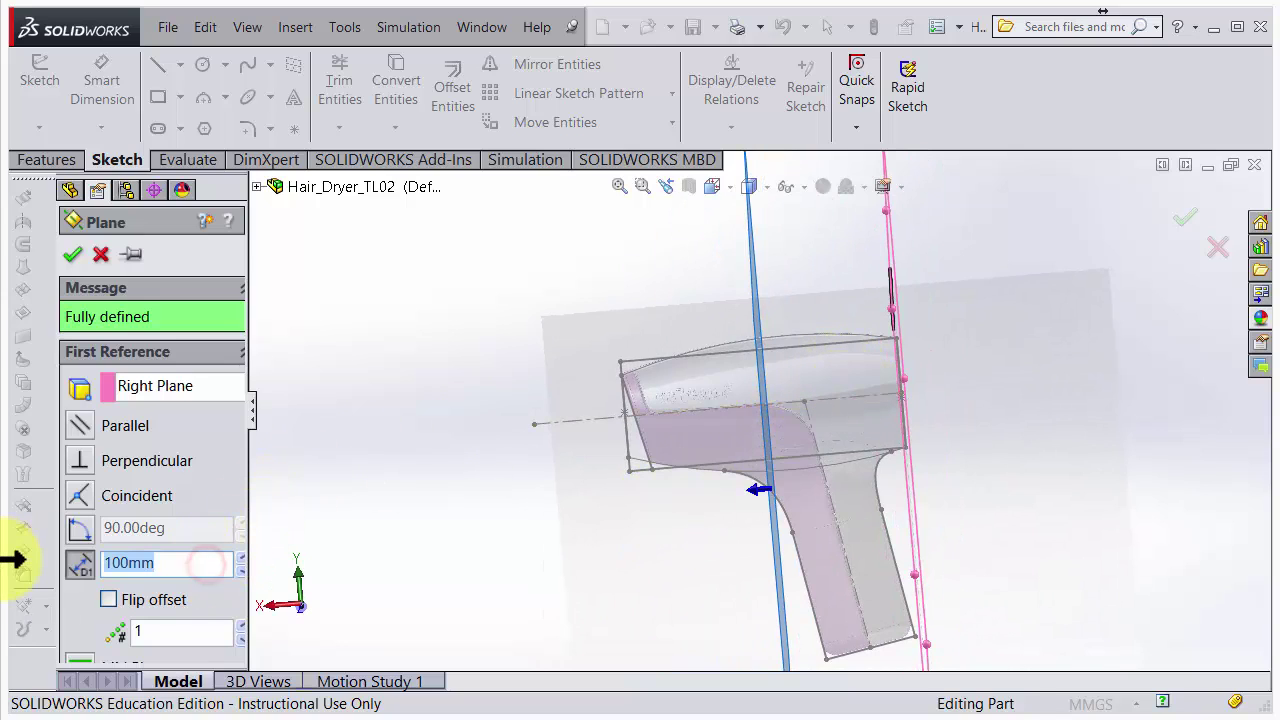
key("Return")
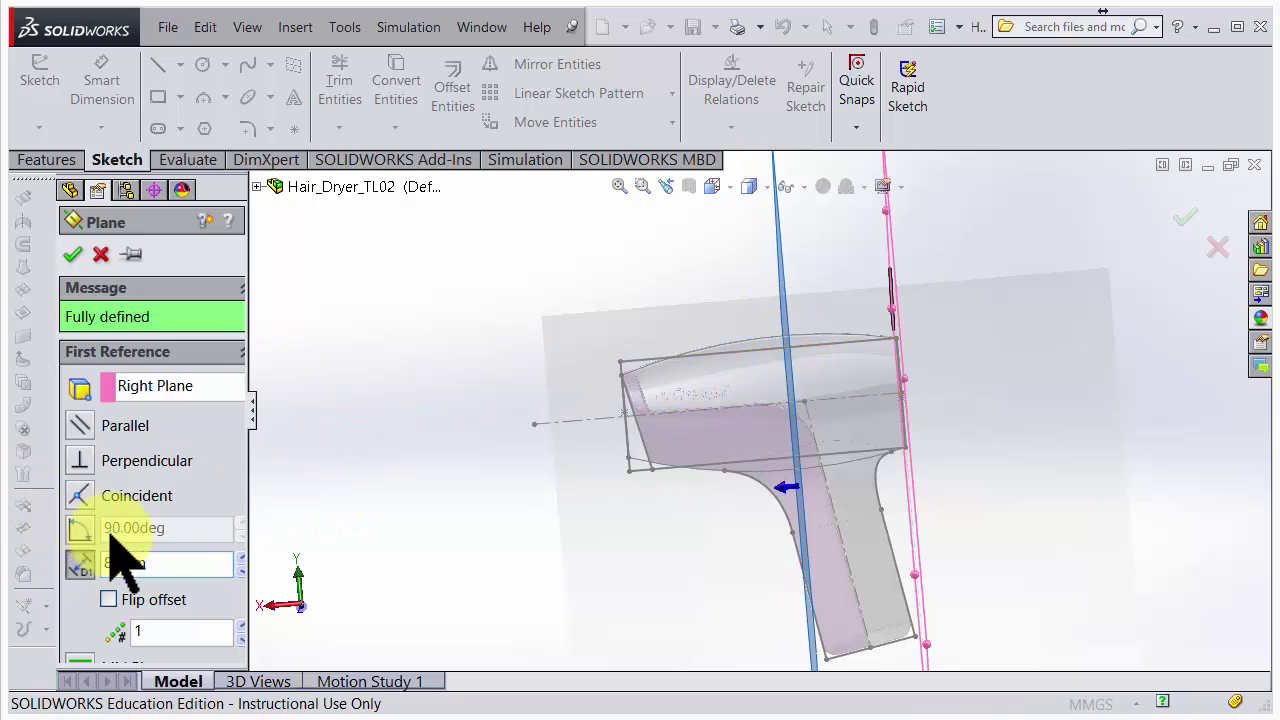
left_click(175, 564)
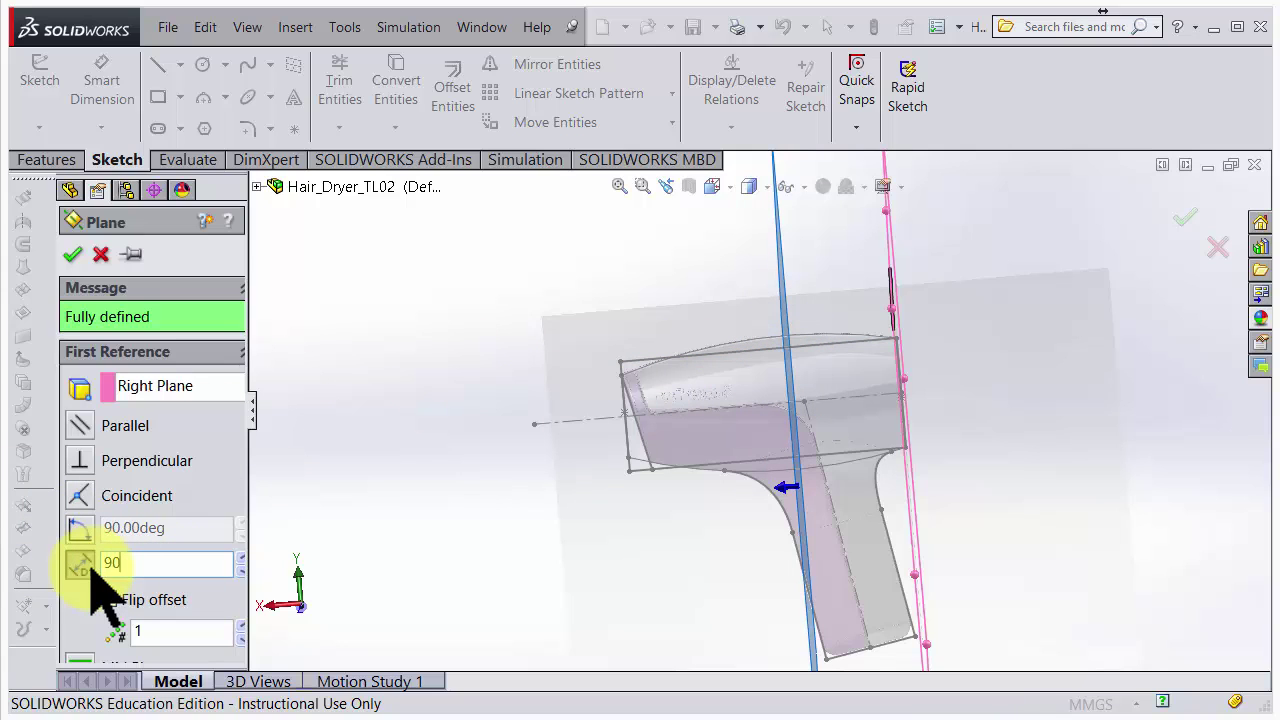
key("Return")
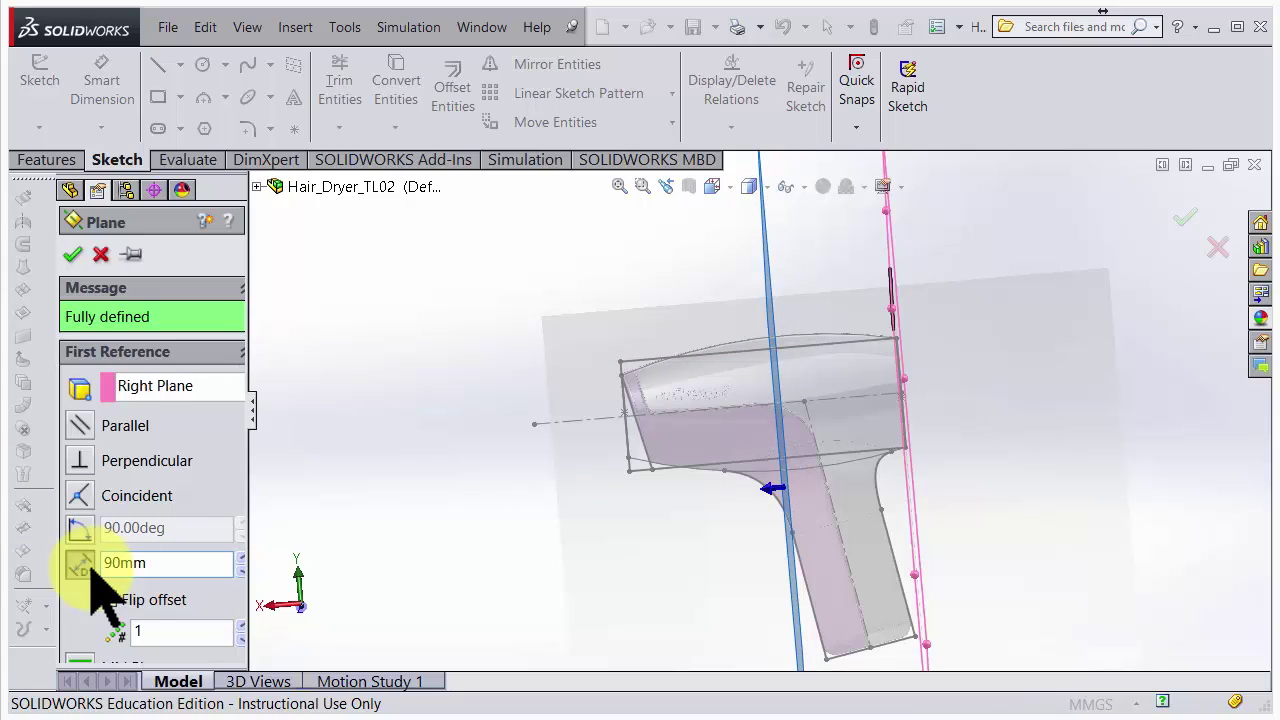
left_click(72, 254)
Shrink the new plane around the dryer body and rename Plane2 to MiddlePlane.
scroll(677, 450, "up", 3)
middle_click_drag(677, 450, 720, 423)
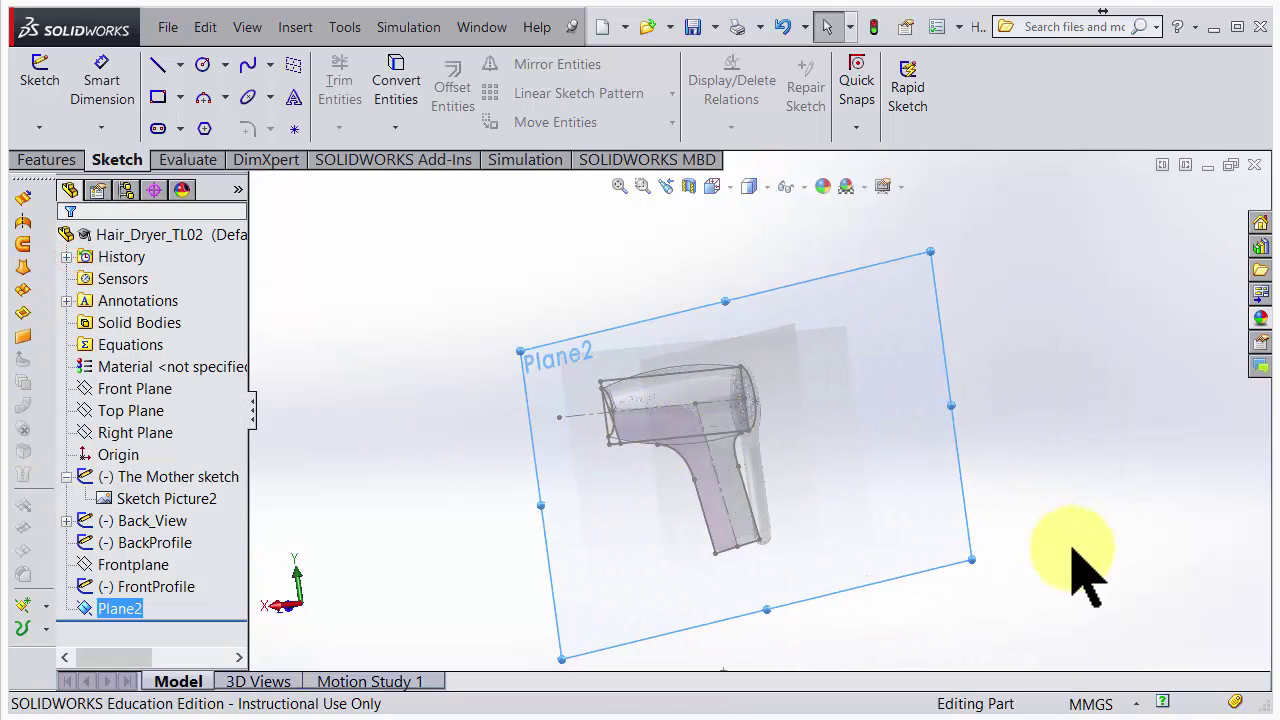
left_click_drag(972, 558, 723, 440)
left_click_drag(522, 348, 606, 368)
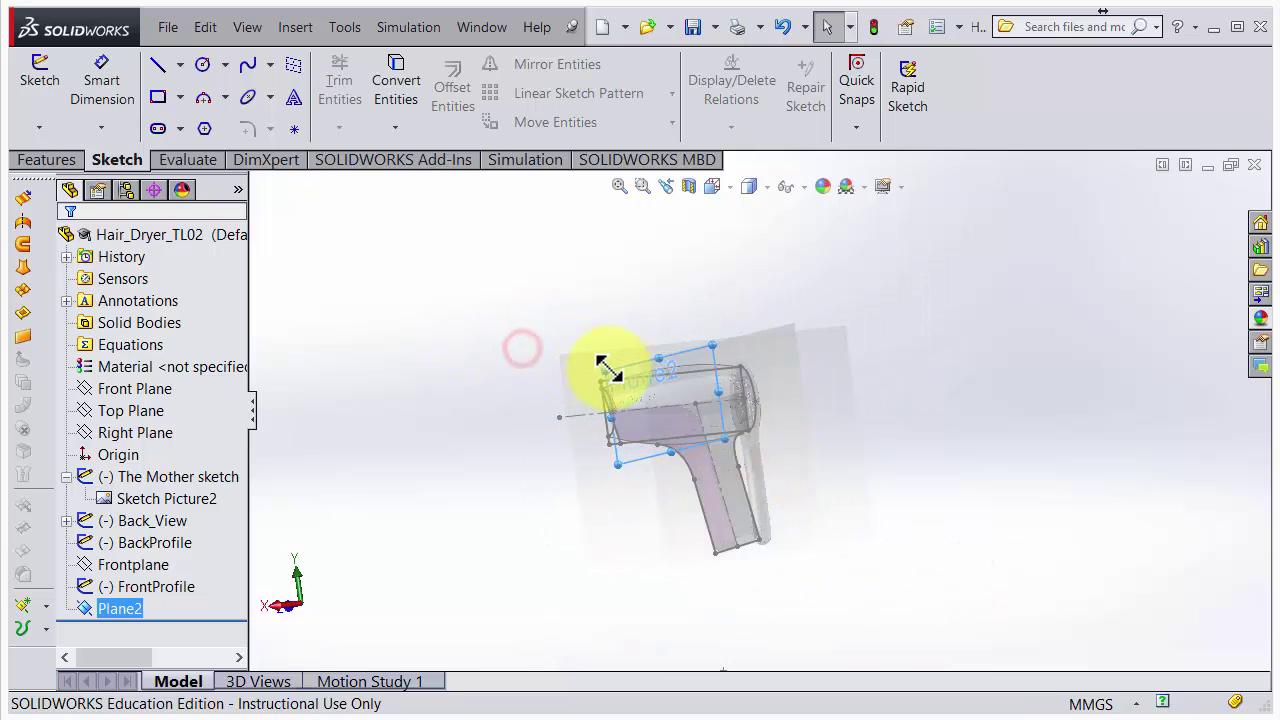
left_click(129, 607)
left_click(131, 608)
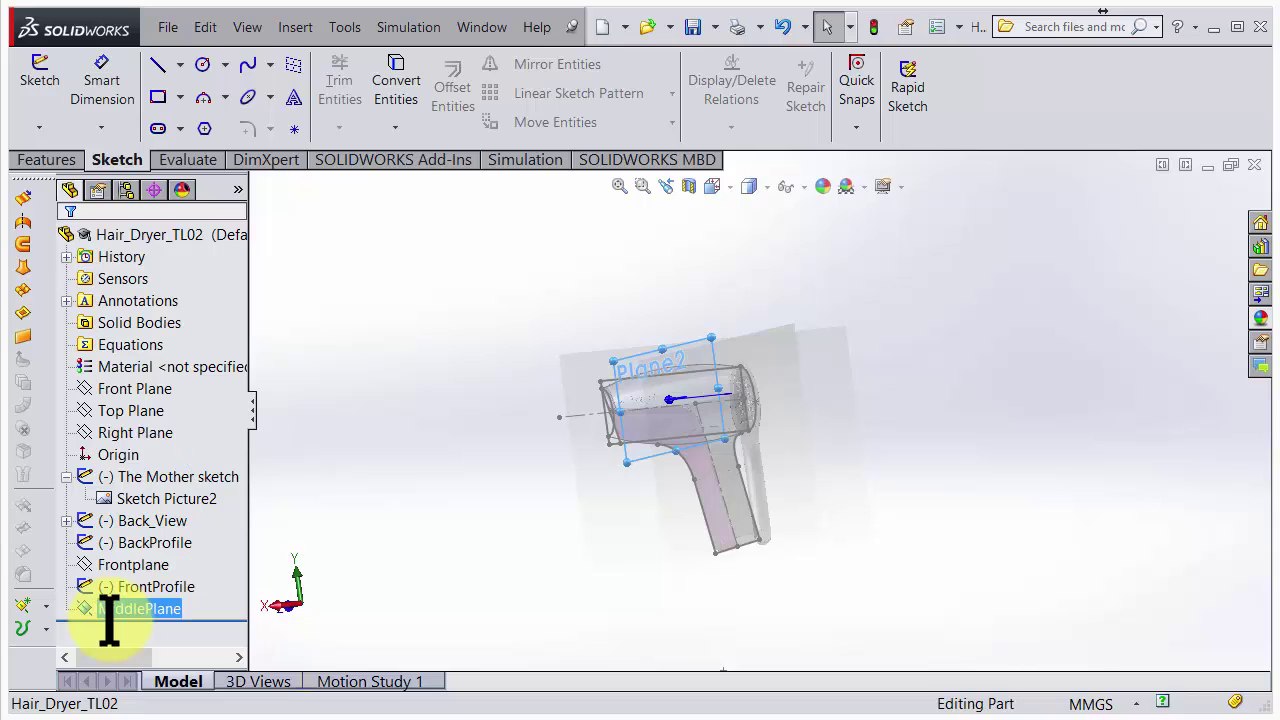
Sketch a three-point spline on MiddlePlane from the body top down to its underside.
left_click(43, 88)
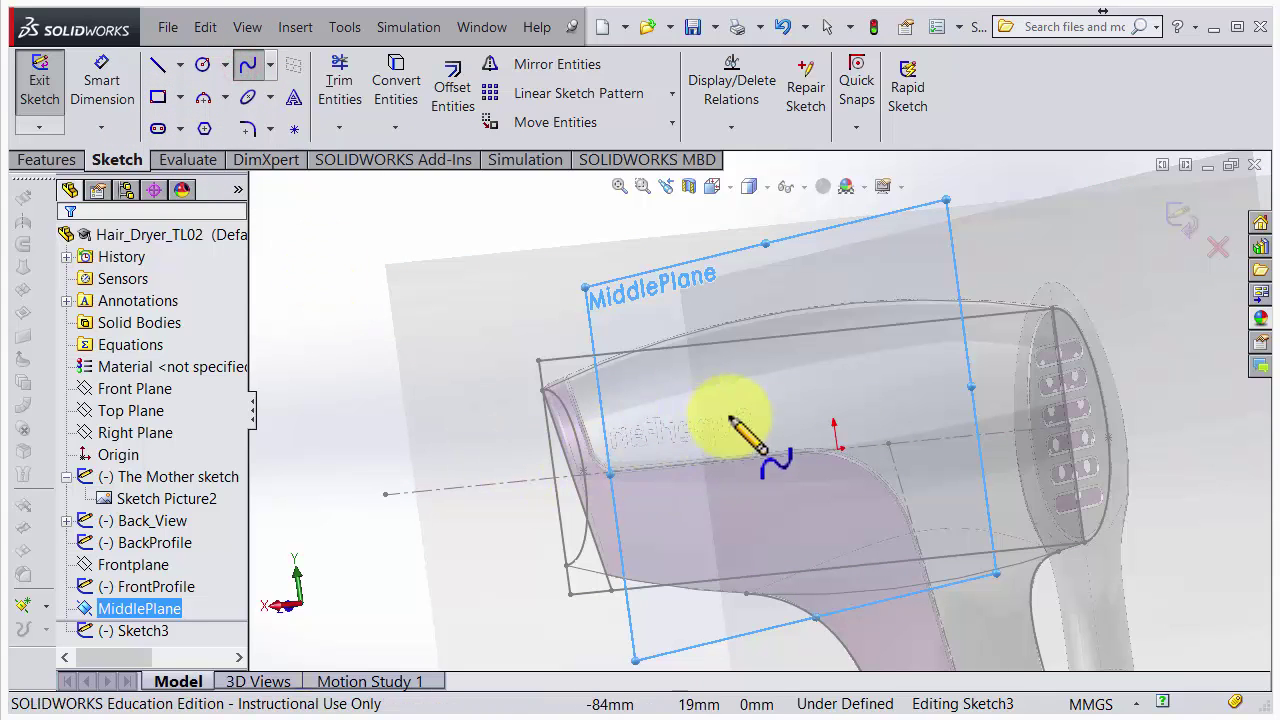
left_click(800, 315)
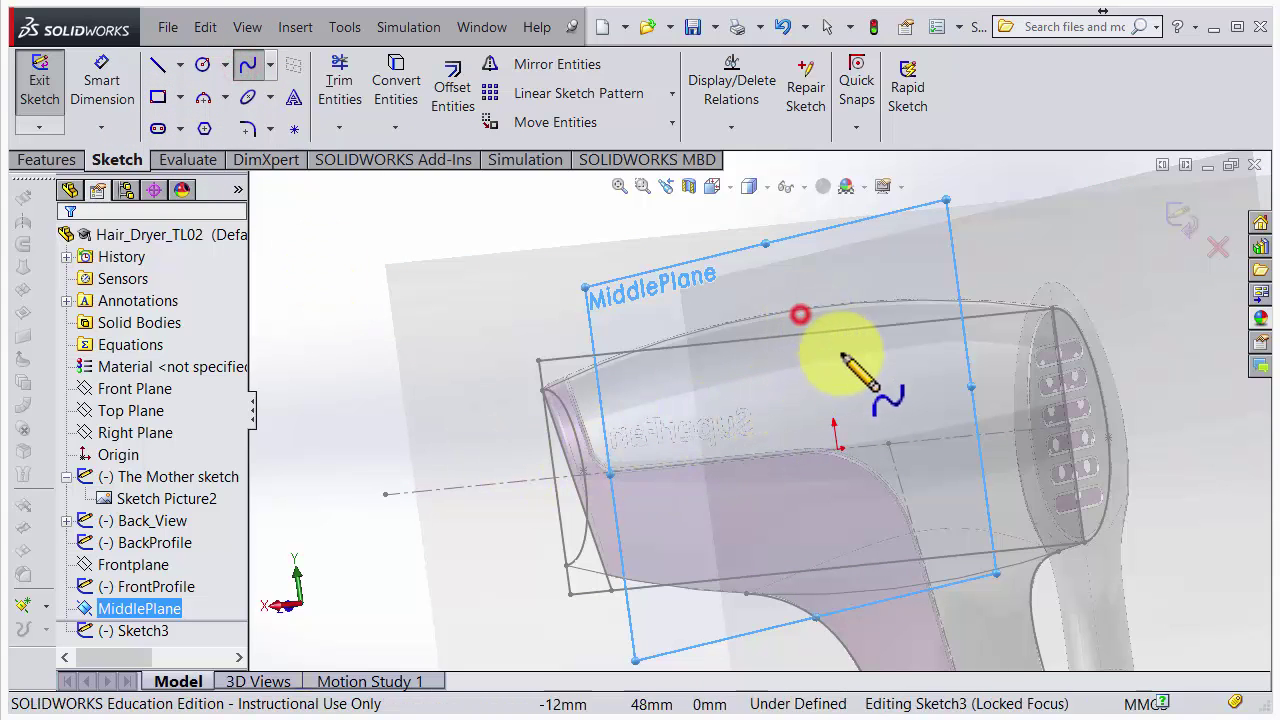
left_click(904, 416)
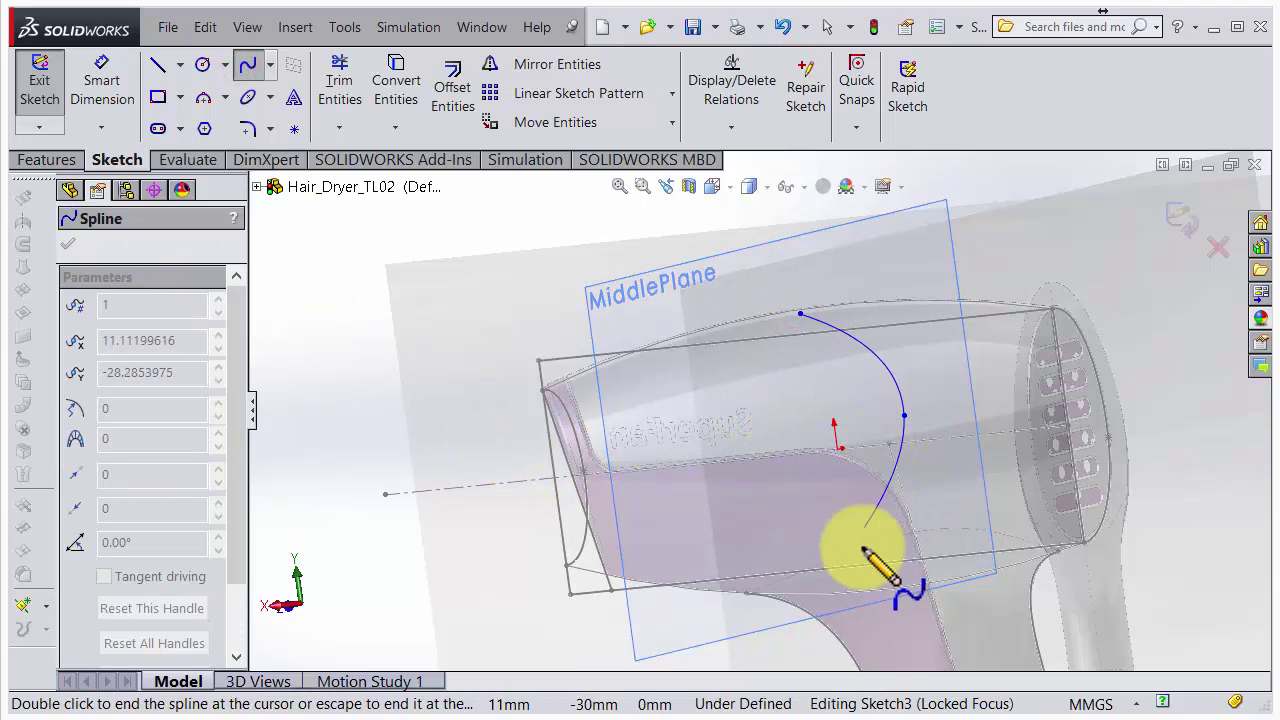
left_click(833, 585)
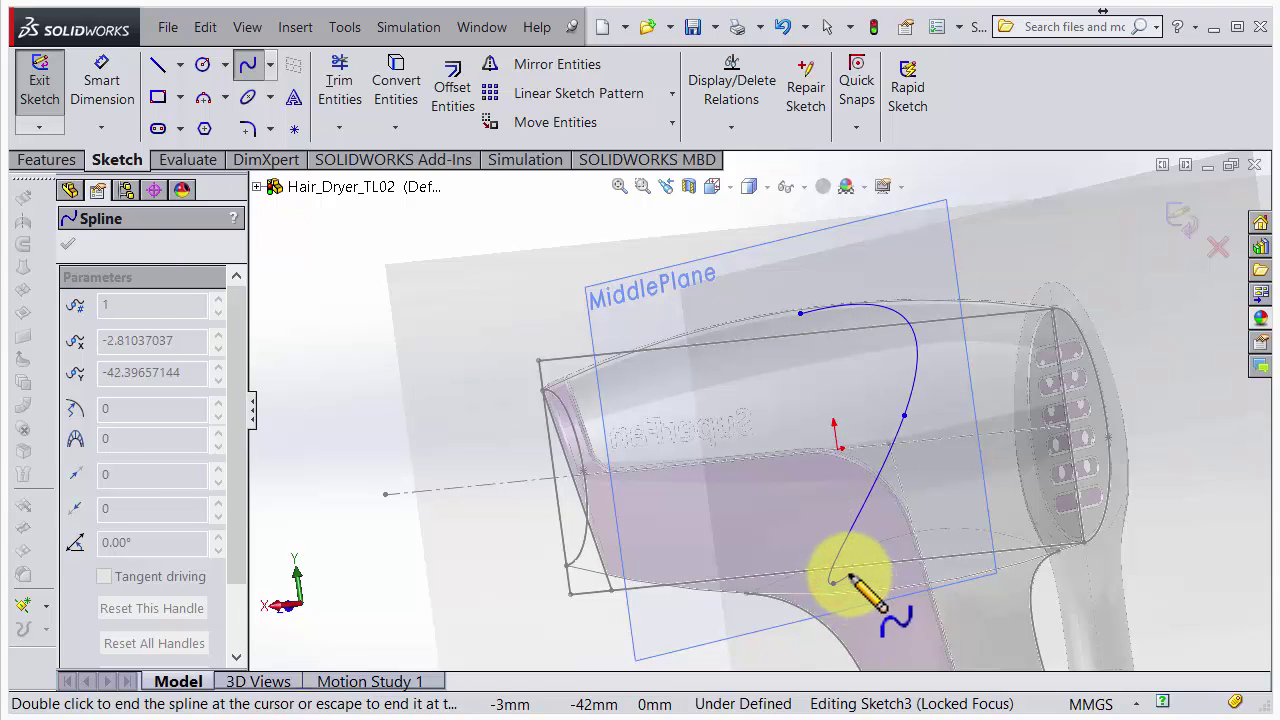
key("Escape")
Select the body's top arc together with the spline's top endpoint.
middle_click_drag(829, 457, 815, 365)
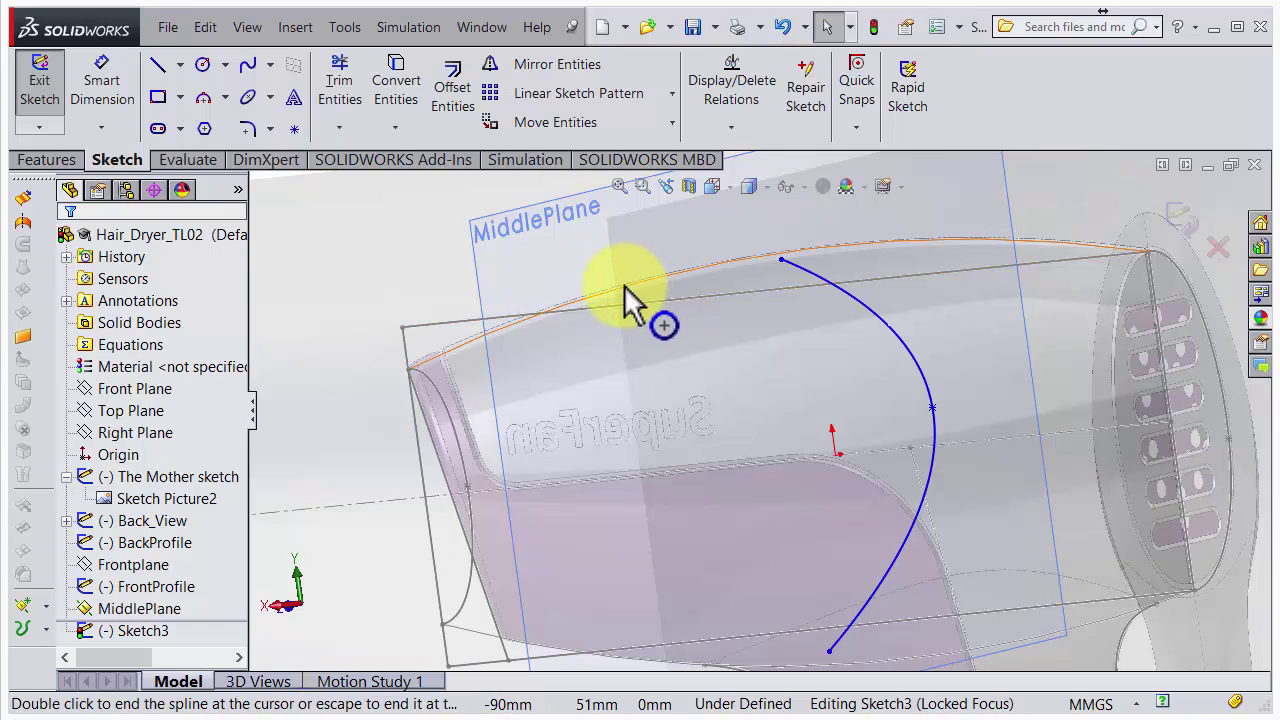
left_click(740, 268)
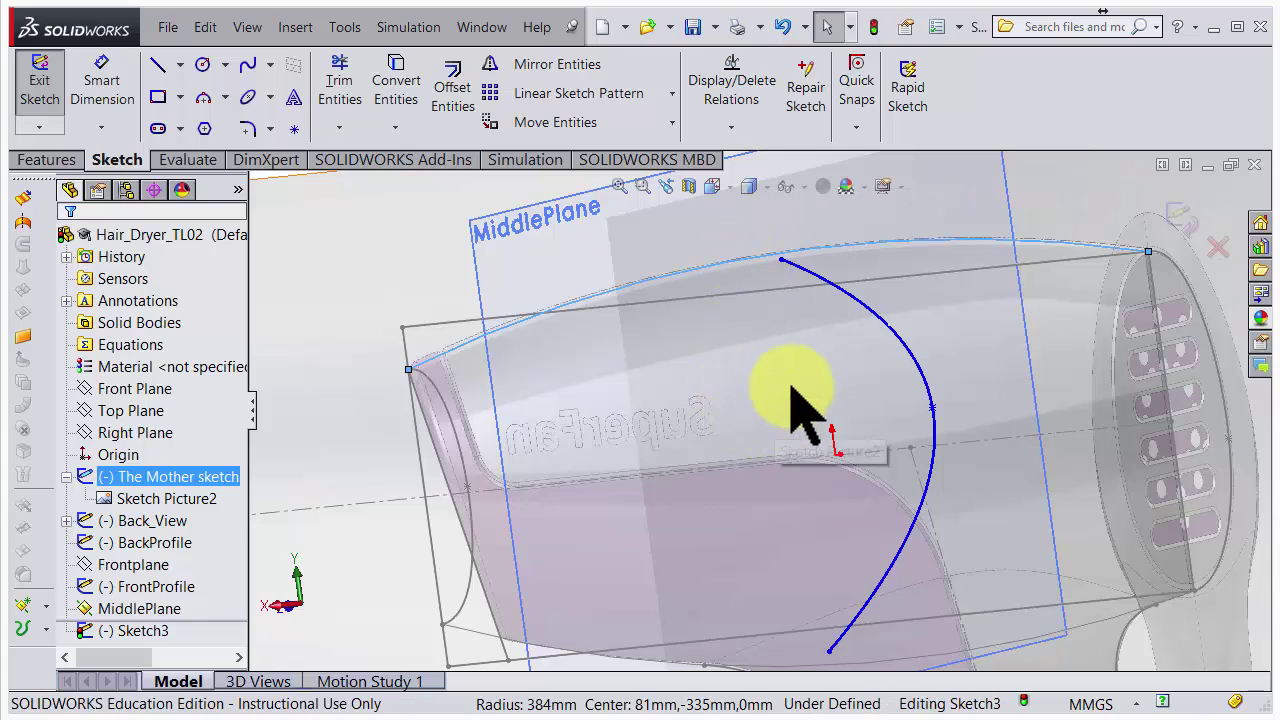
left_click(781, 260, "ctrl")
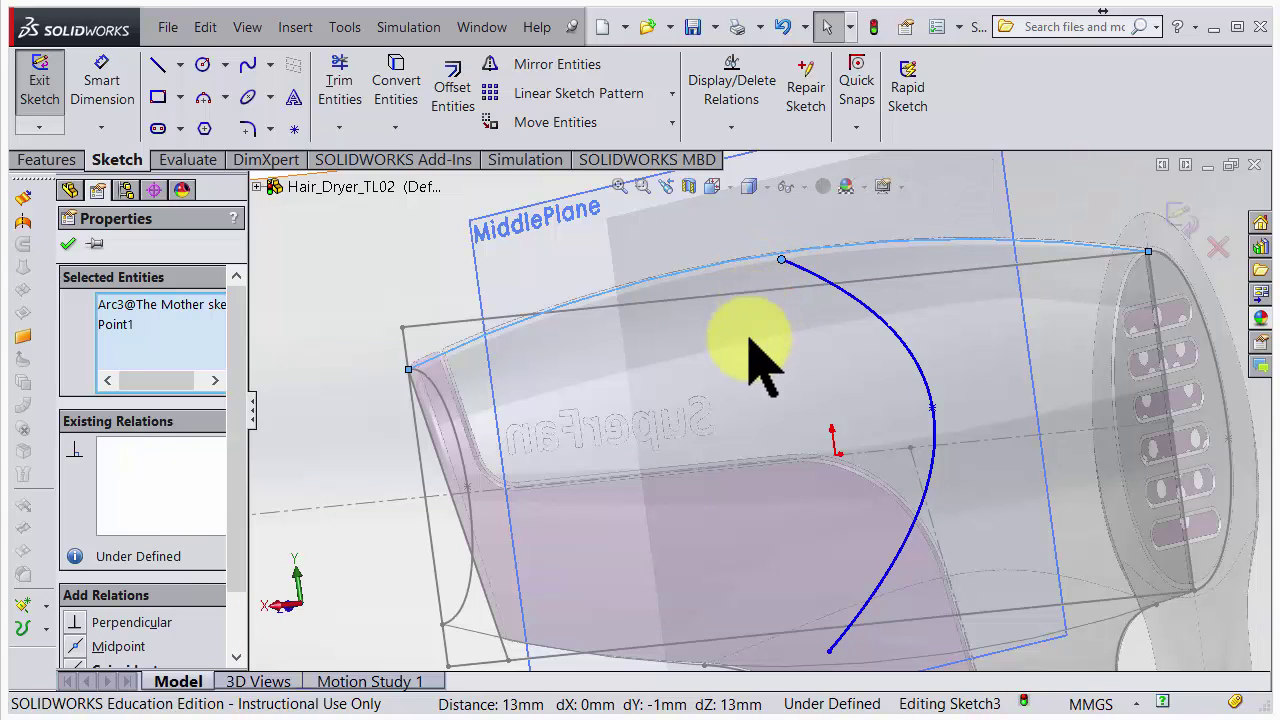
Pierce the spline's top end onto the top arc and its bottom end onto the blue curve.
left_click_drag(235, 425, 230, 482)
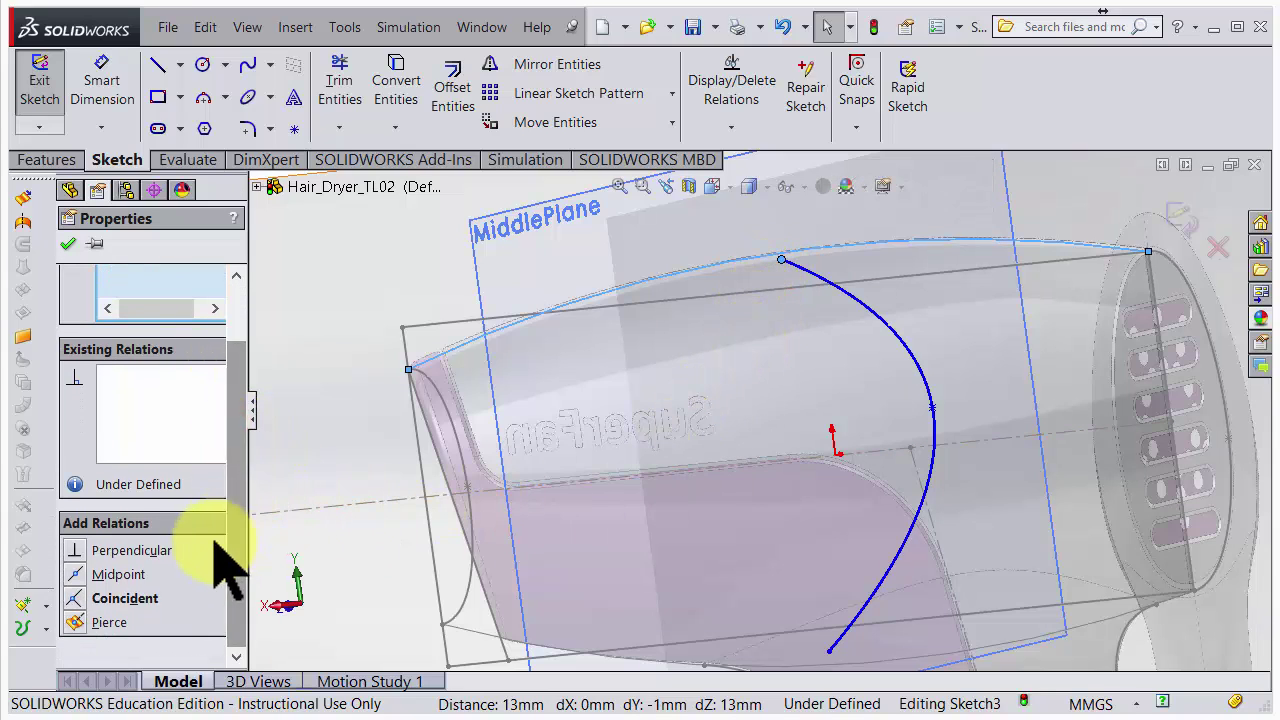
left_click(82, 622)
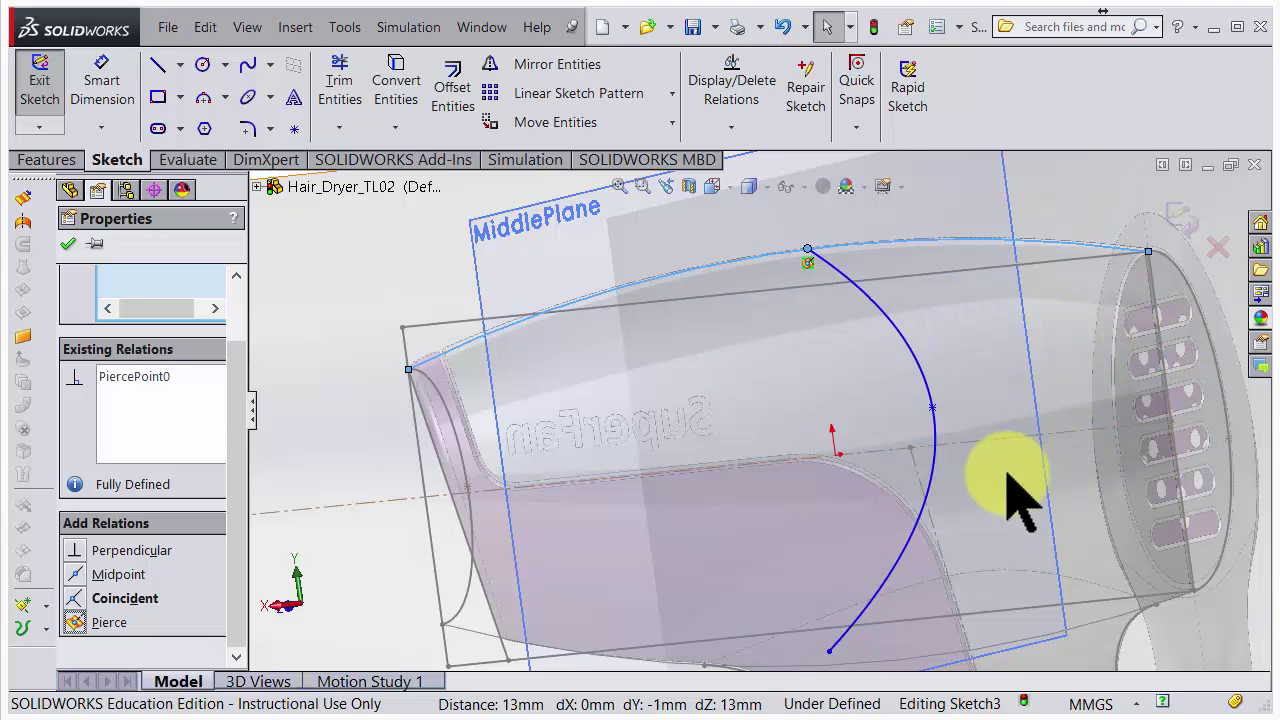
middle_click_drag(936, 468, 930, 330)
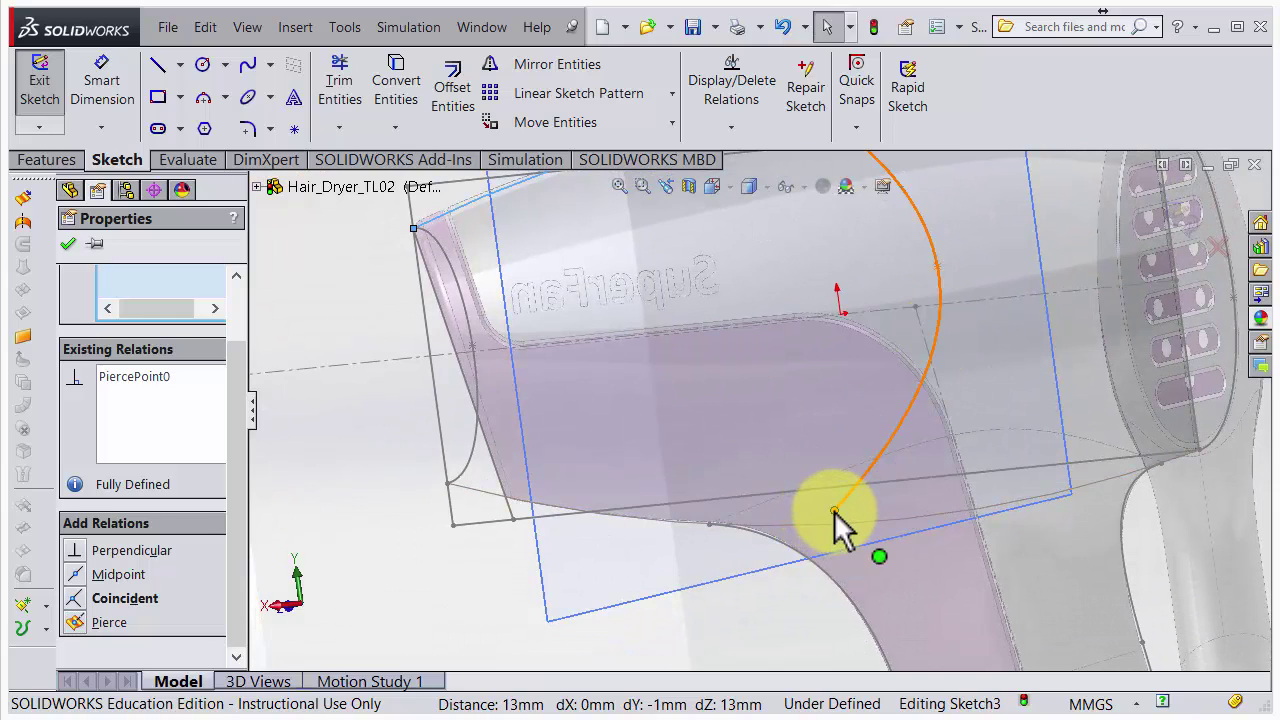
left_click(835, 512)
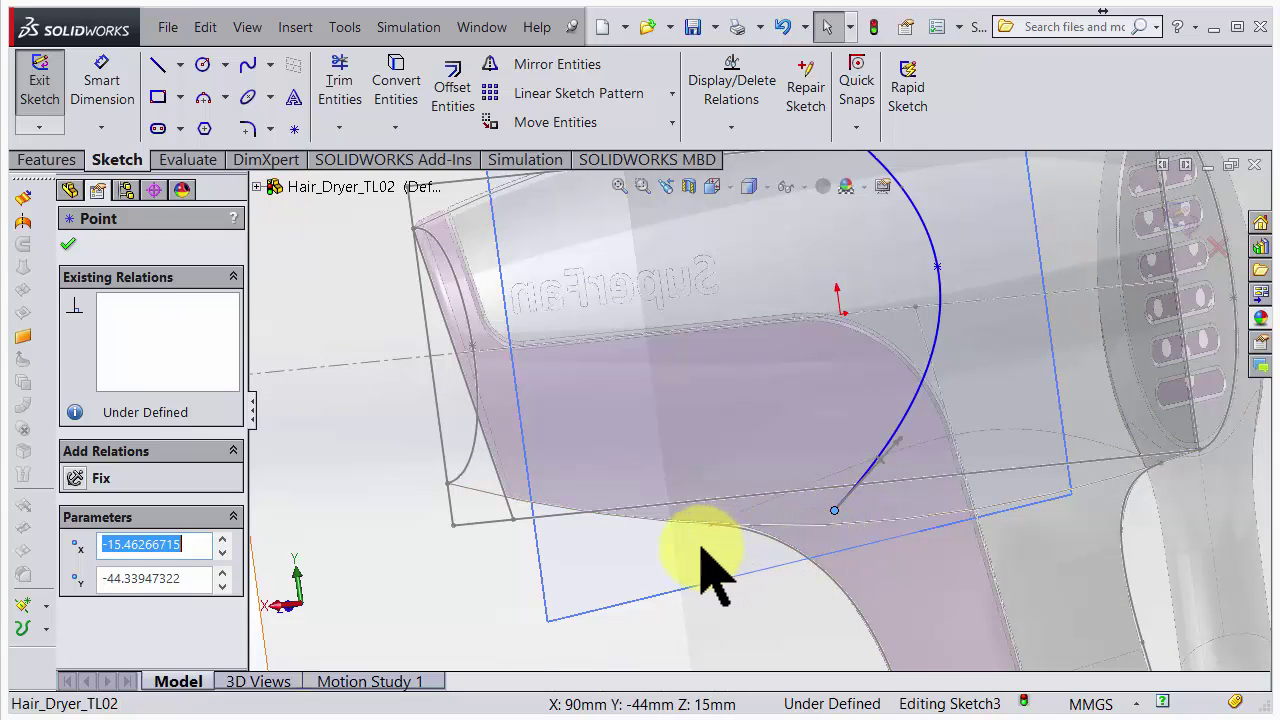
left_click(484, 498, "ctrl")
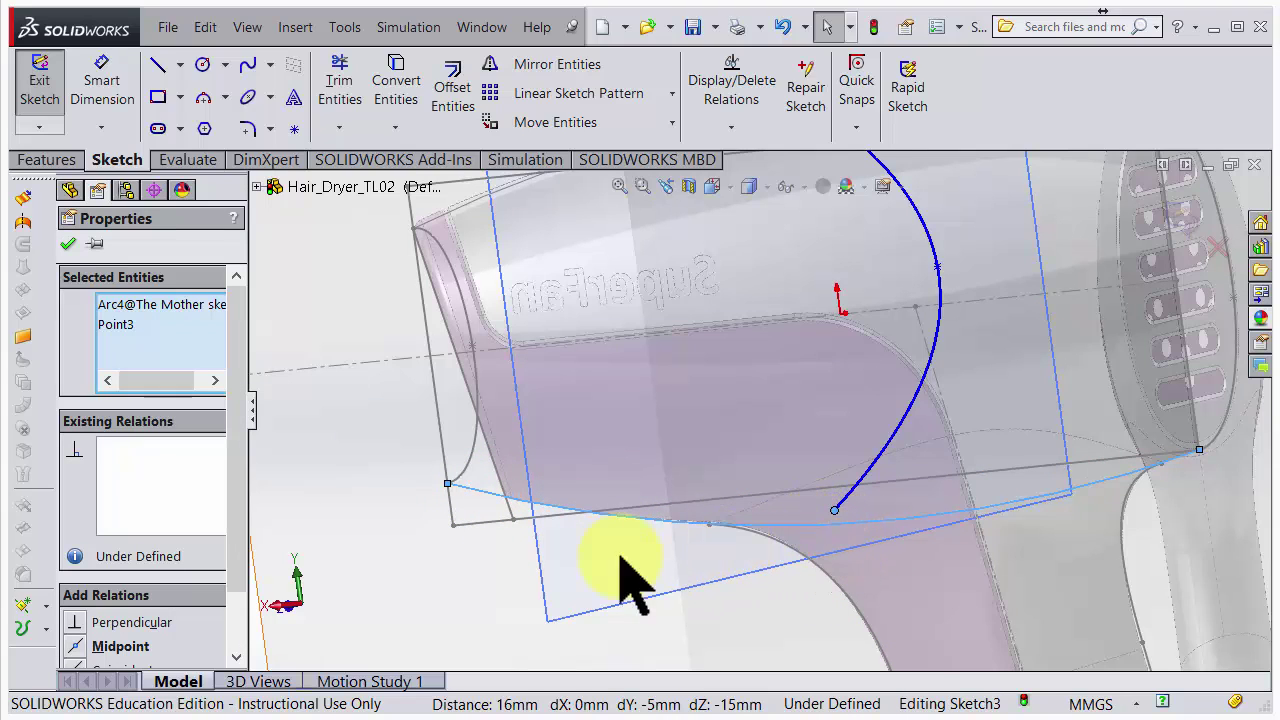
left_click_drag(237, 506, 220, 606)
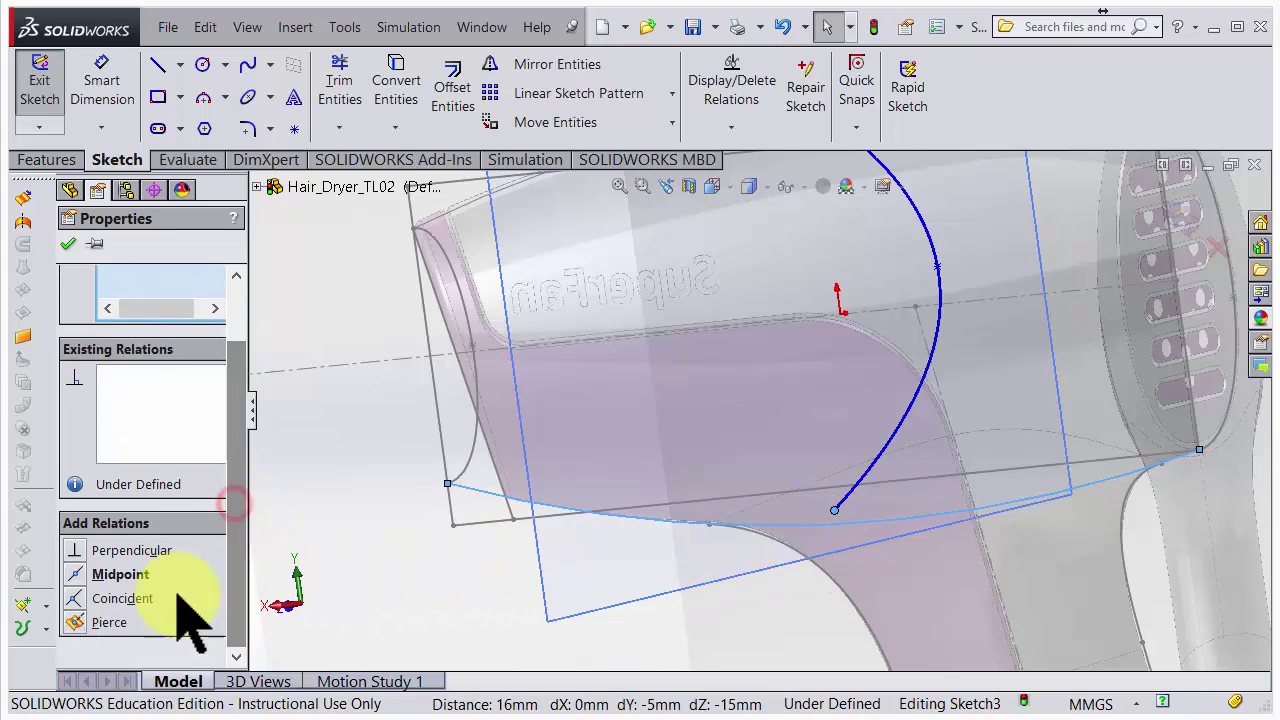
left_click(79, 622)
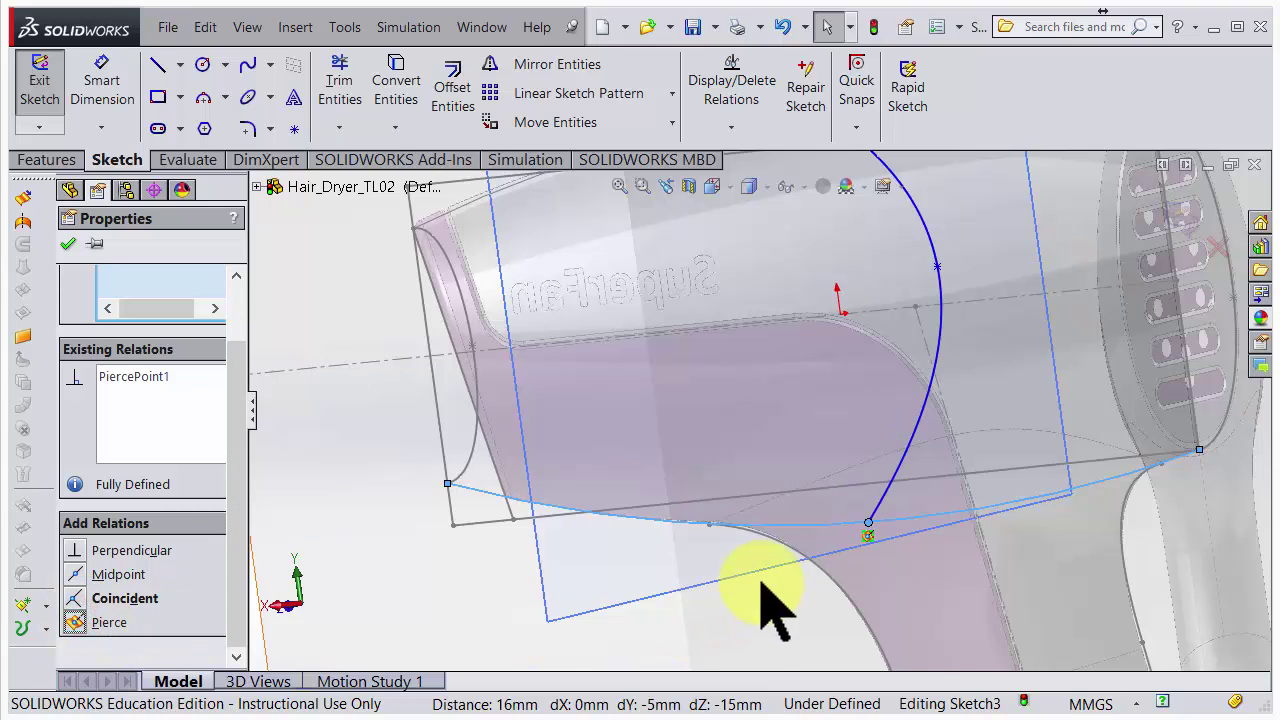
left_click(859, 527)
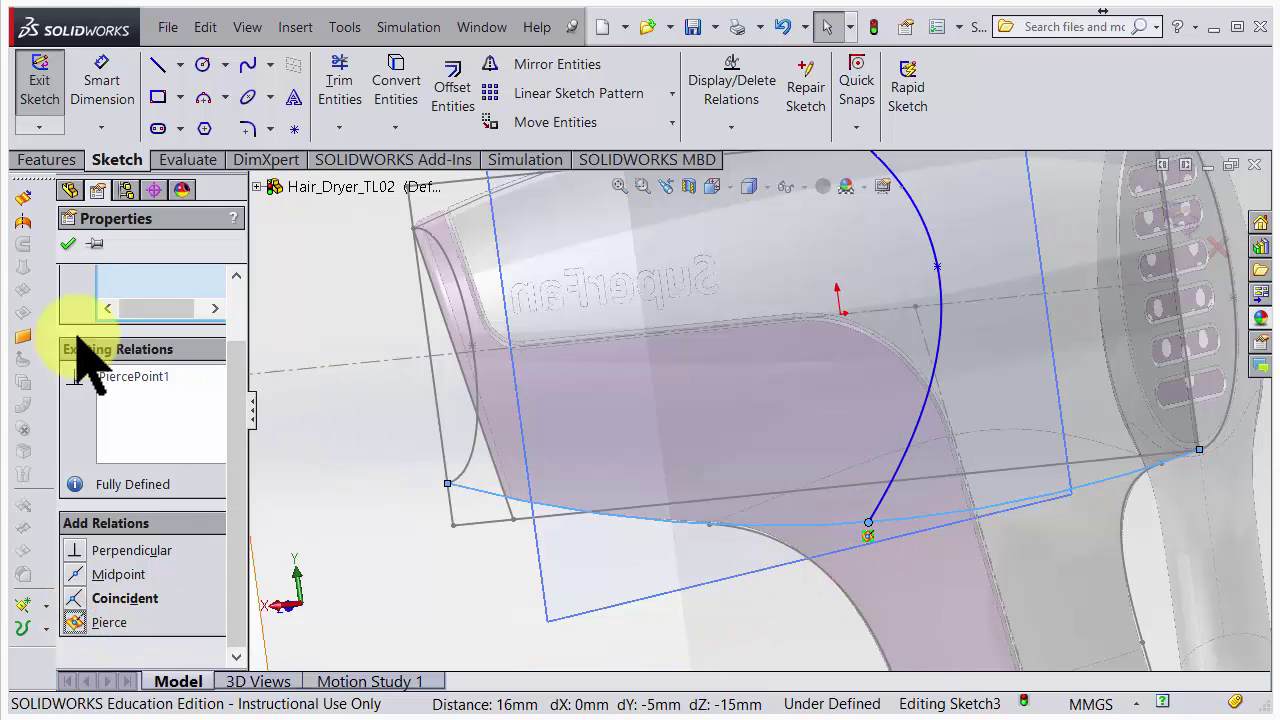
left_click(67, 245)
In Right view, make the spline's top tangent horizontal and stretch it to flatten the top.
key("space")
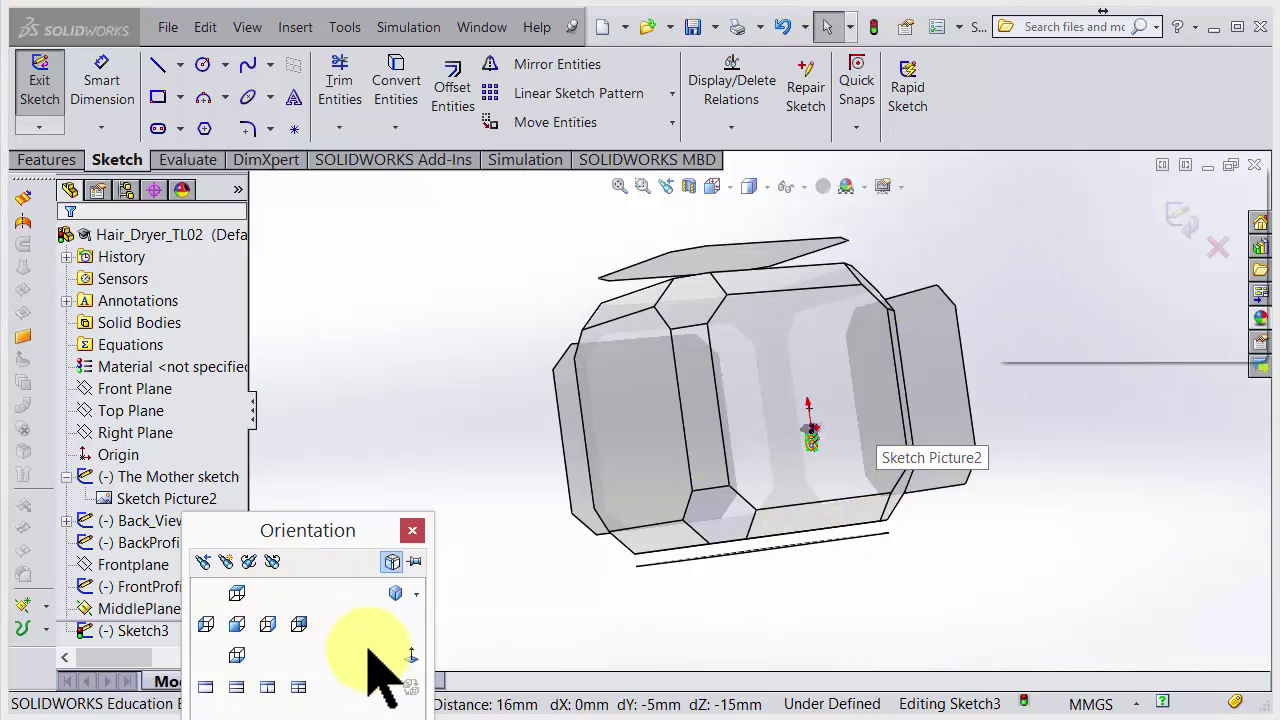
left_click(411, 656)
scroll(778, 595, "up", 10)
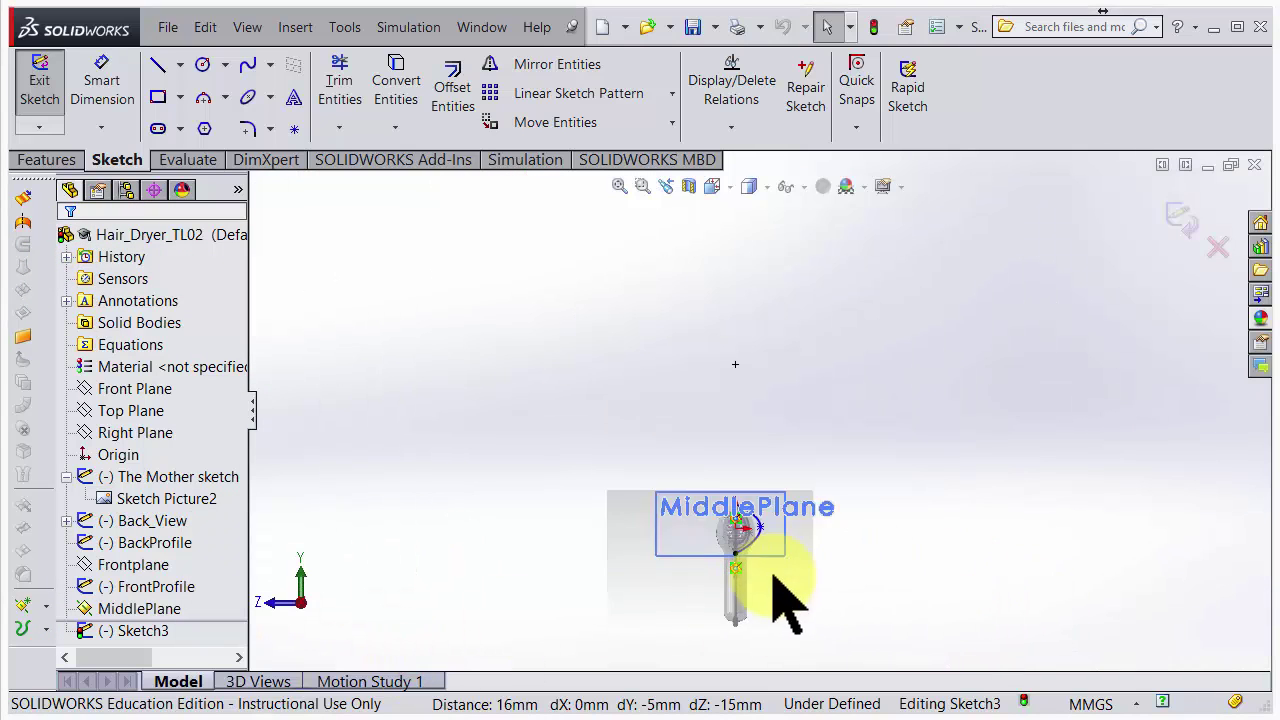
scroll(735, 385, "up", 2)
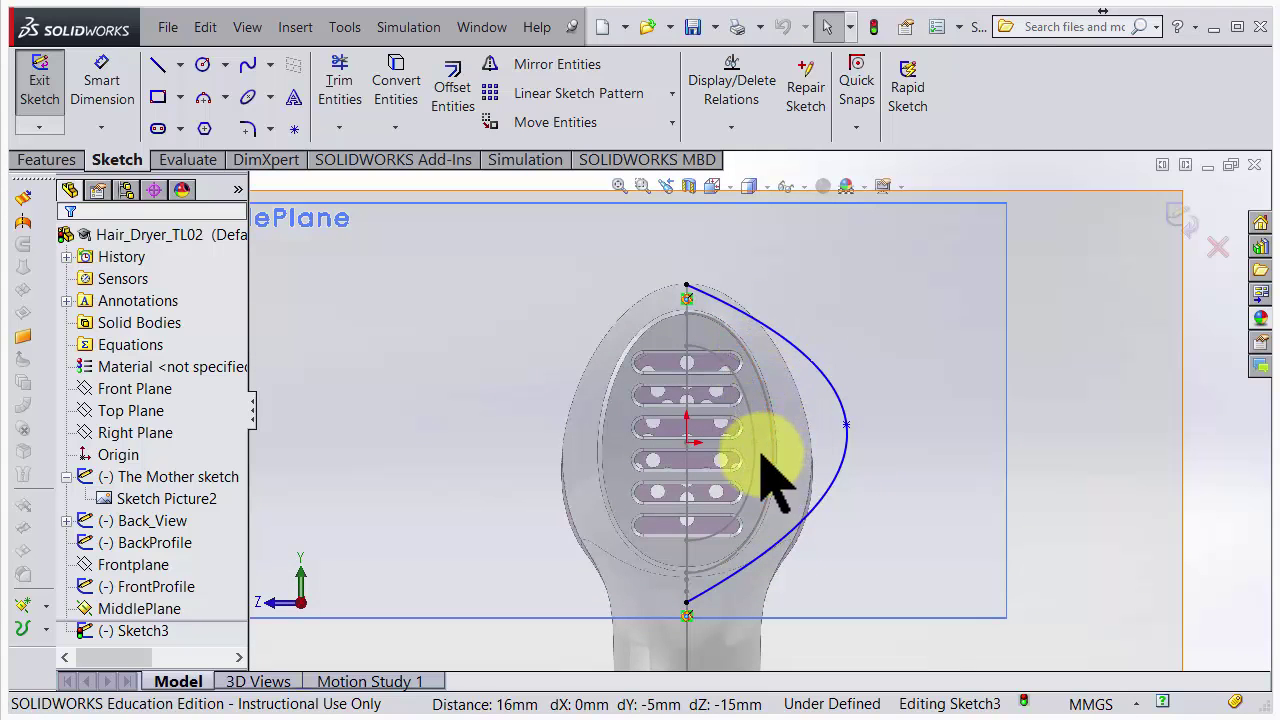
left_click(733, 318)
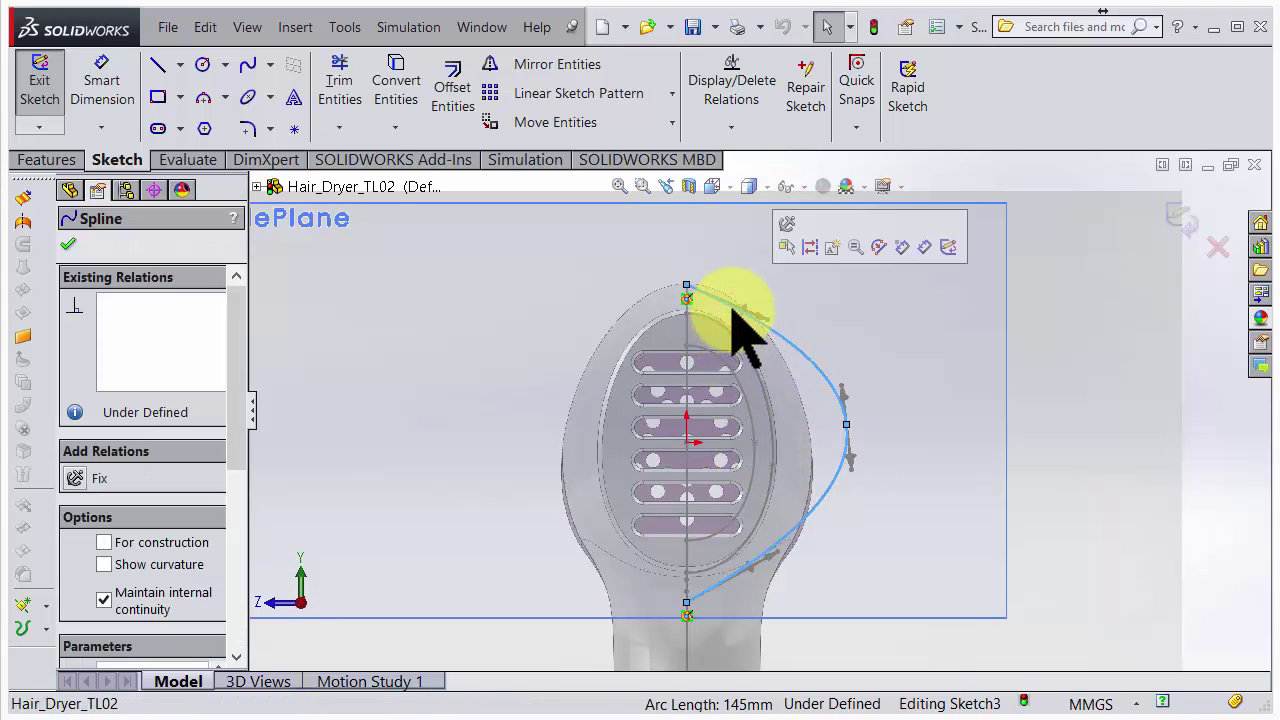
scroll(737, 314, "up", 2)
left_click(786, 338)
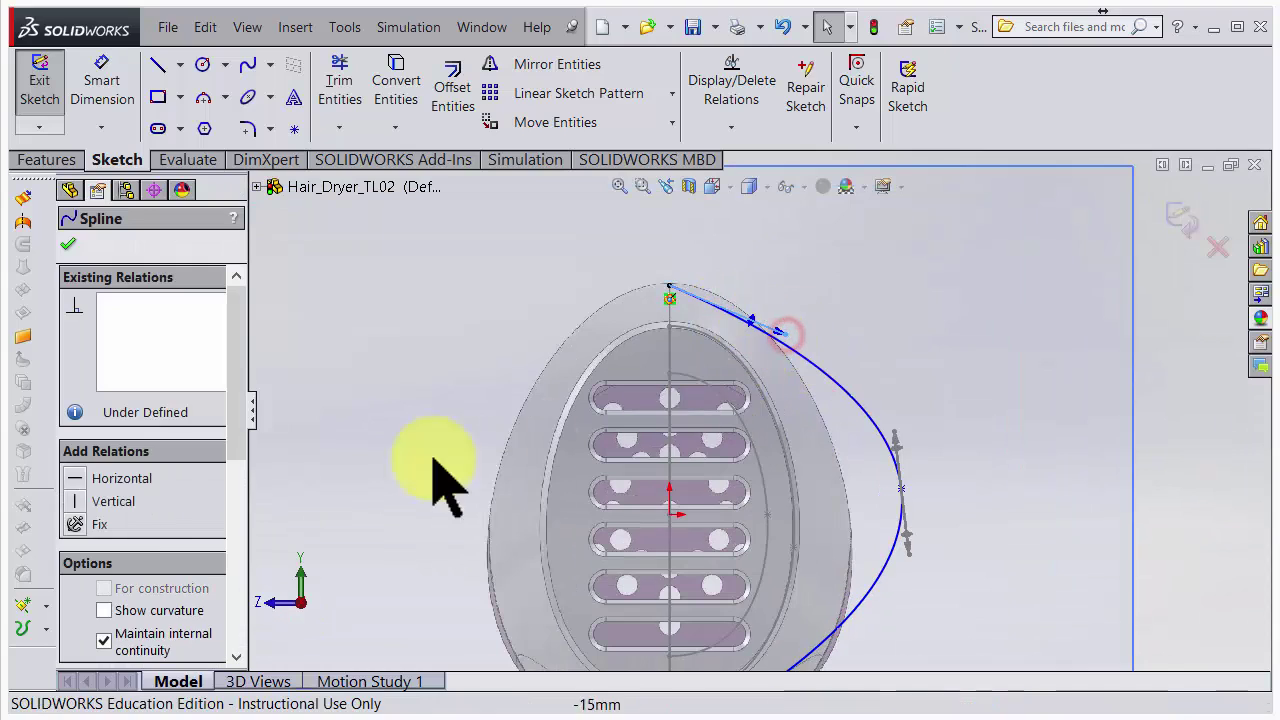
left_click(90, 478)
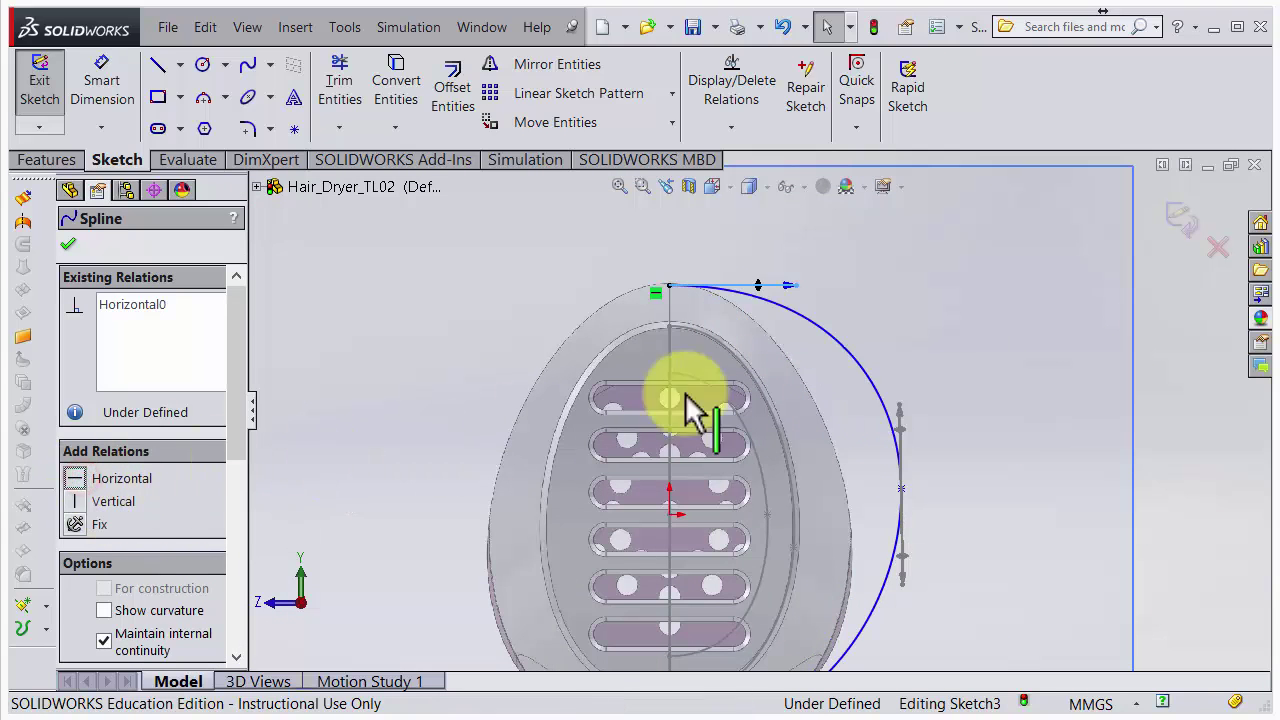
left_click_drag(787, 288, 752, 290)
Pull the spline's middle point inward and level its bottom end tangent horizontally.
scroll(823, 423, "up", 3)
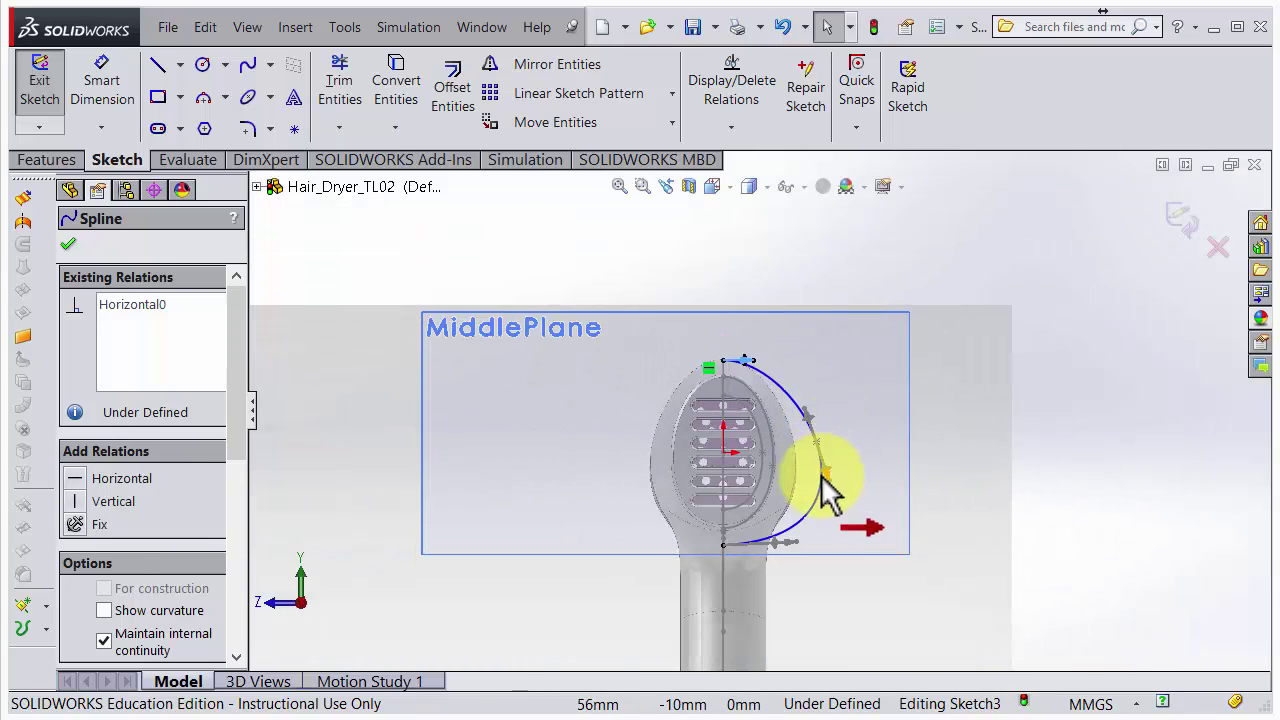
scroll(786, 443, "down", 5)
left_click_drag(830, 418, 777, 425)
scroll(720, 594, "down", 3)
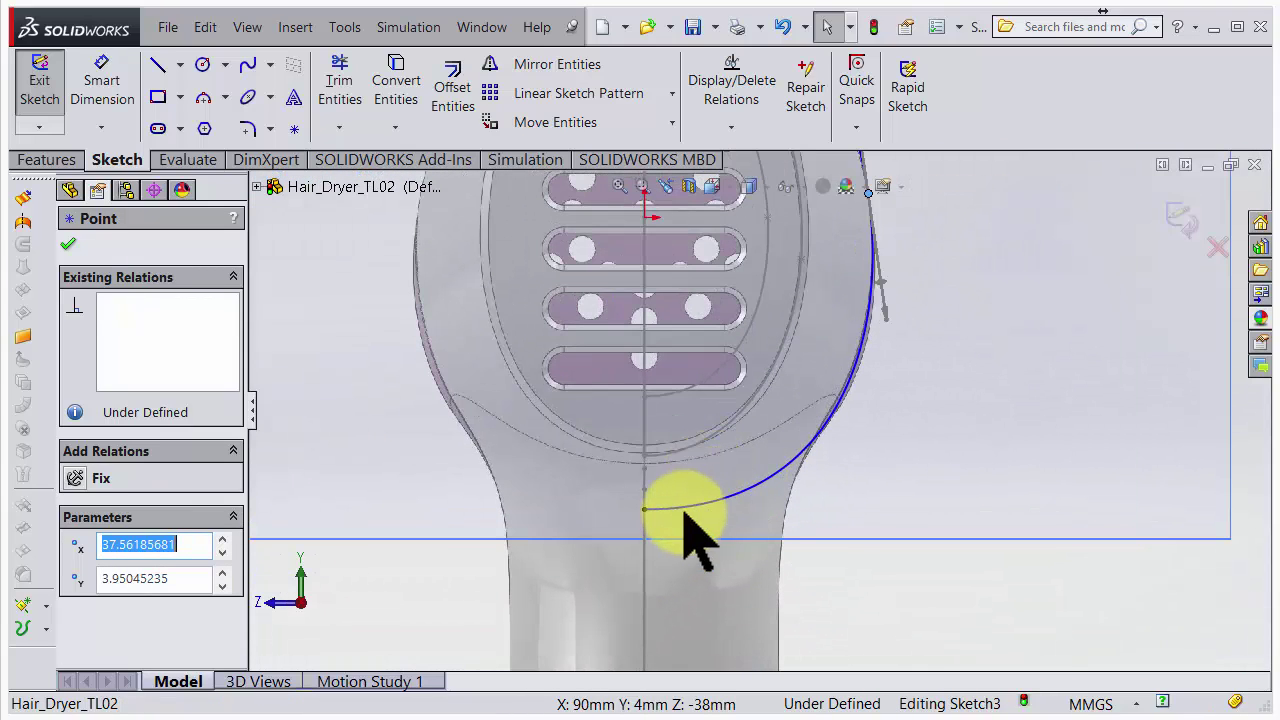
left_click(690, 507)
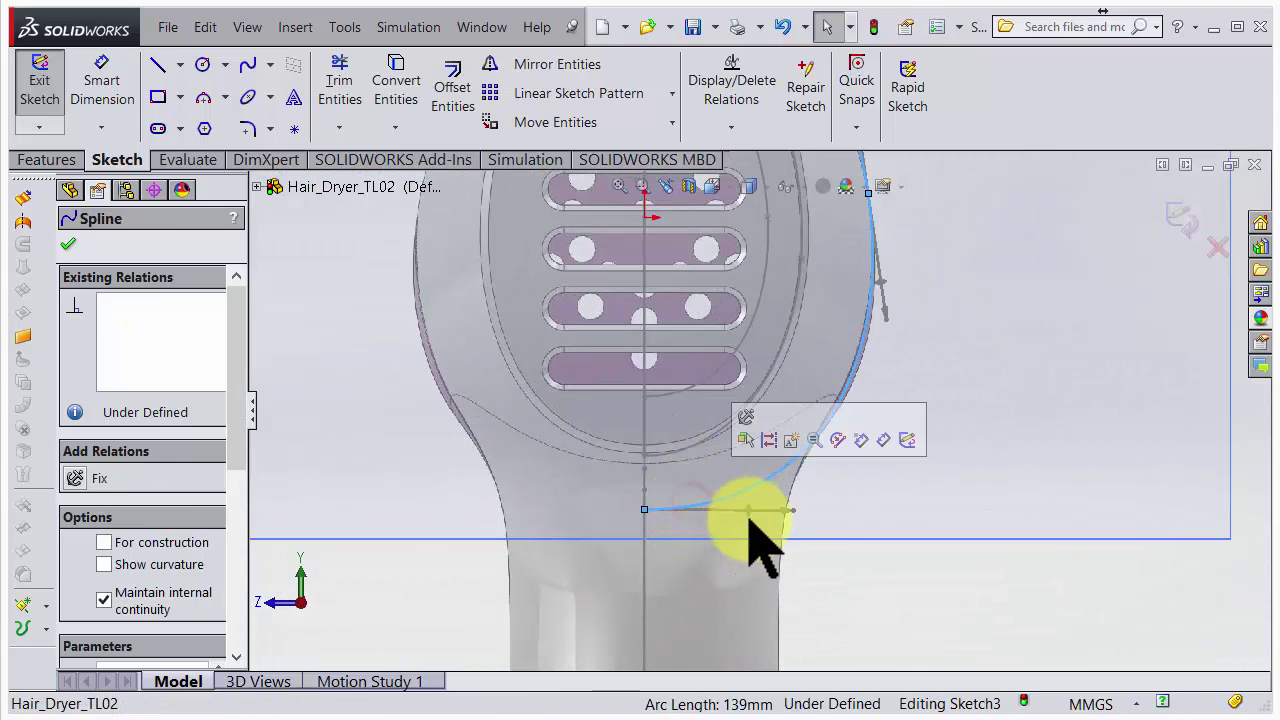
left_click(790, 510)
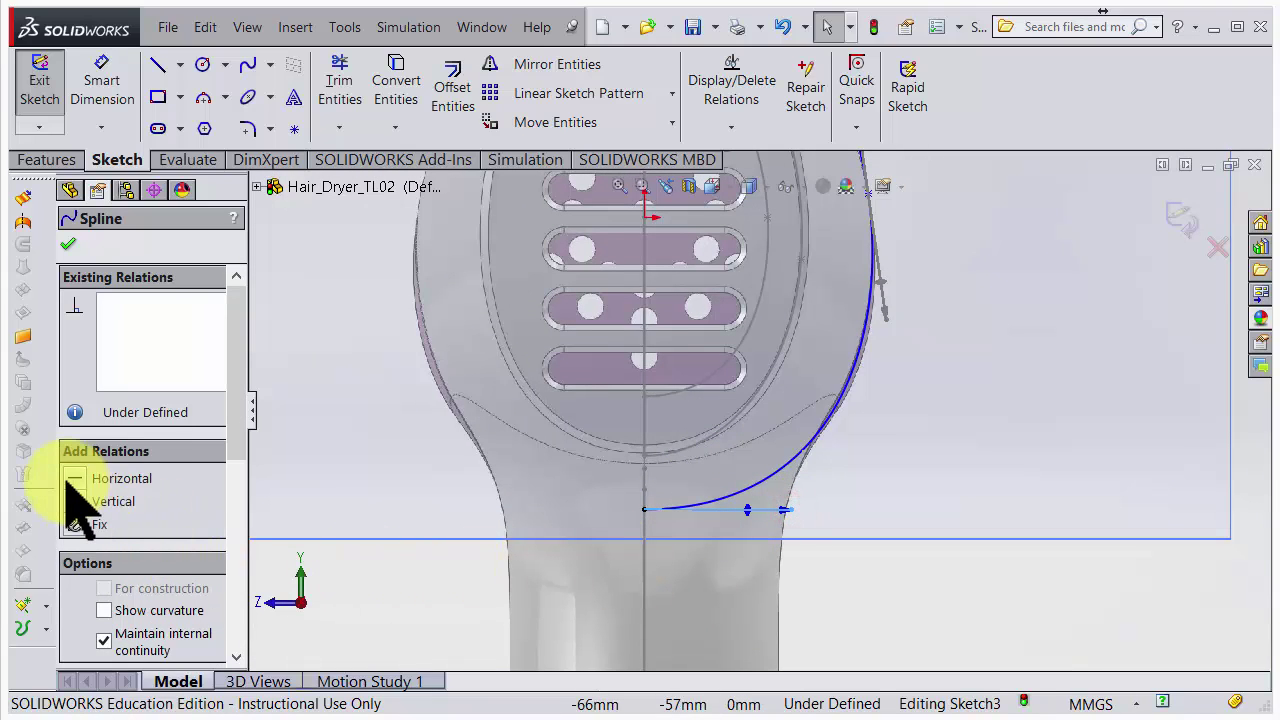
scroll(943, 514, "up", 3)
scroll(814, 314, "up", 2)
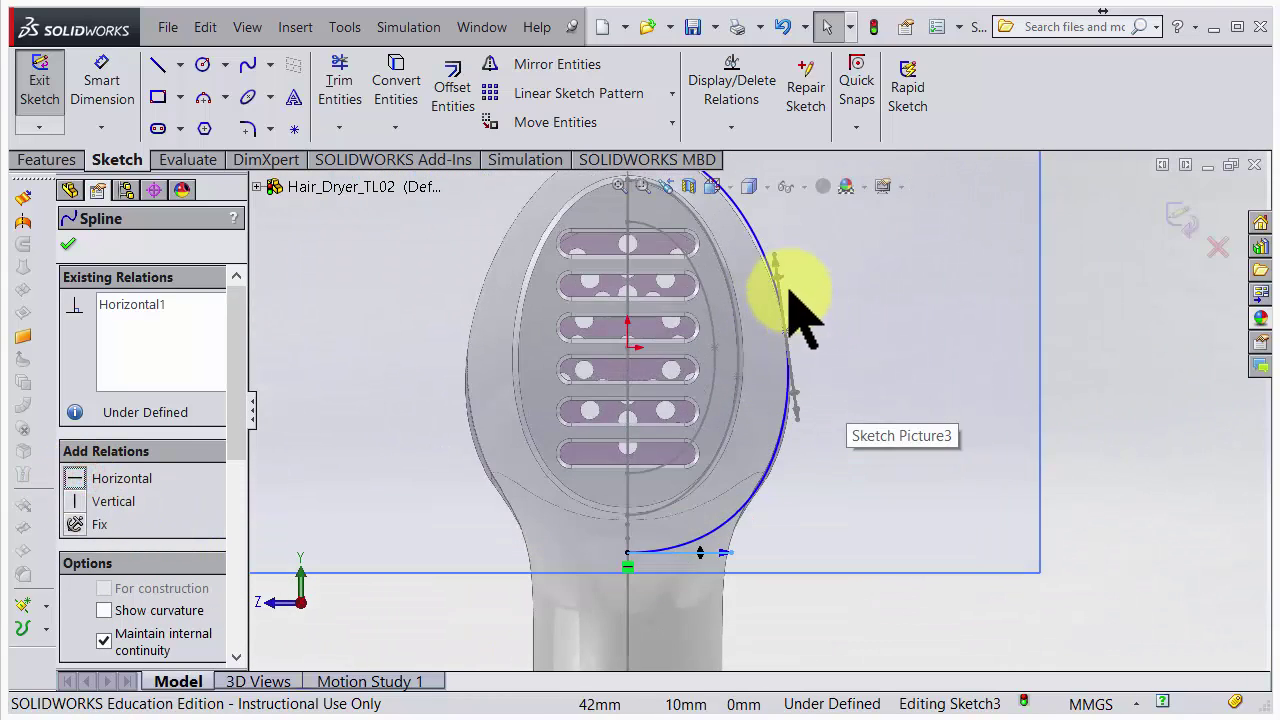
scroll(860, 590, "down", 2)
scroll(886, 600, "up", 3)
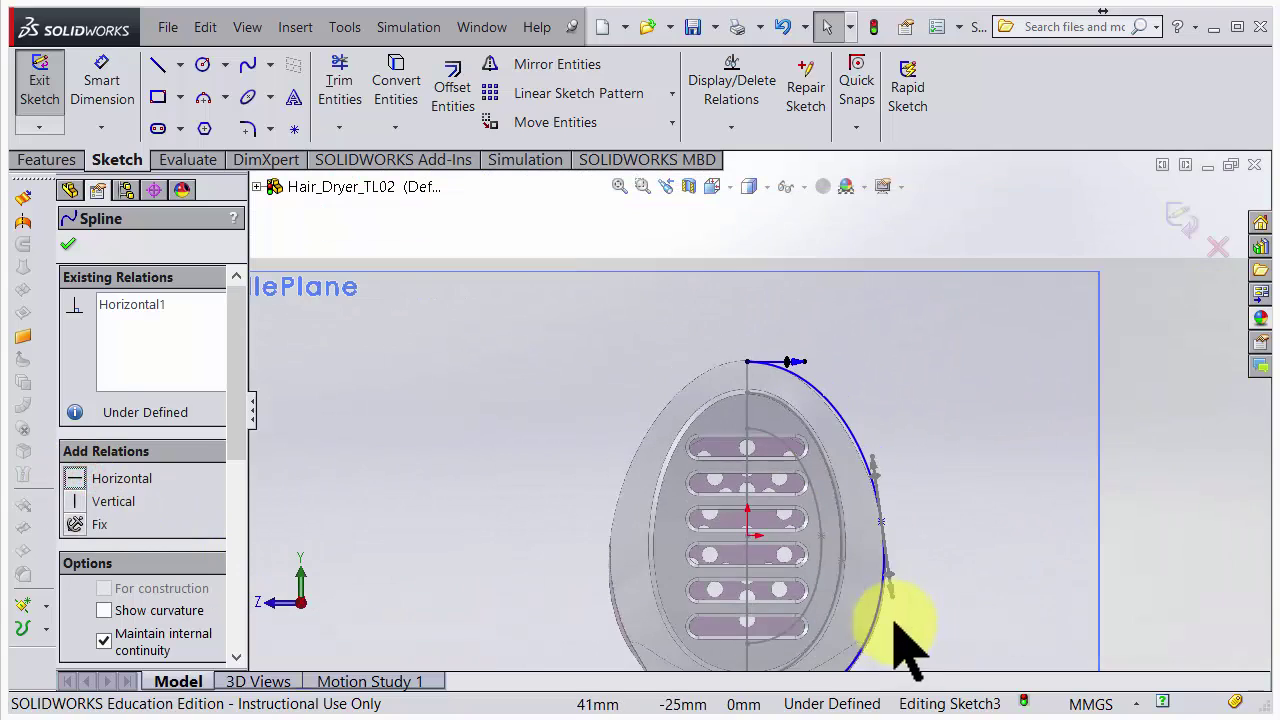
left_click(850, 432)
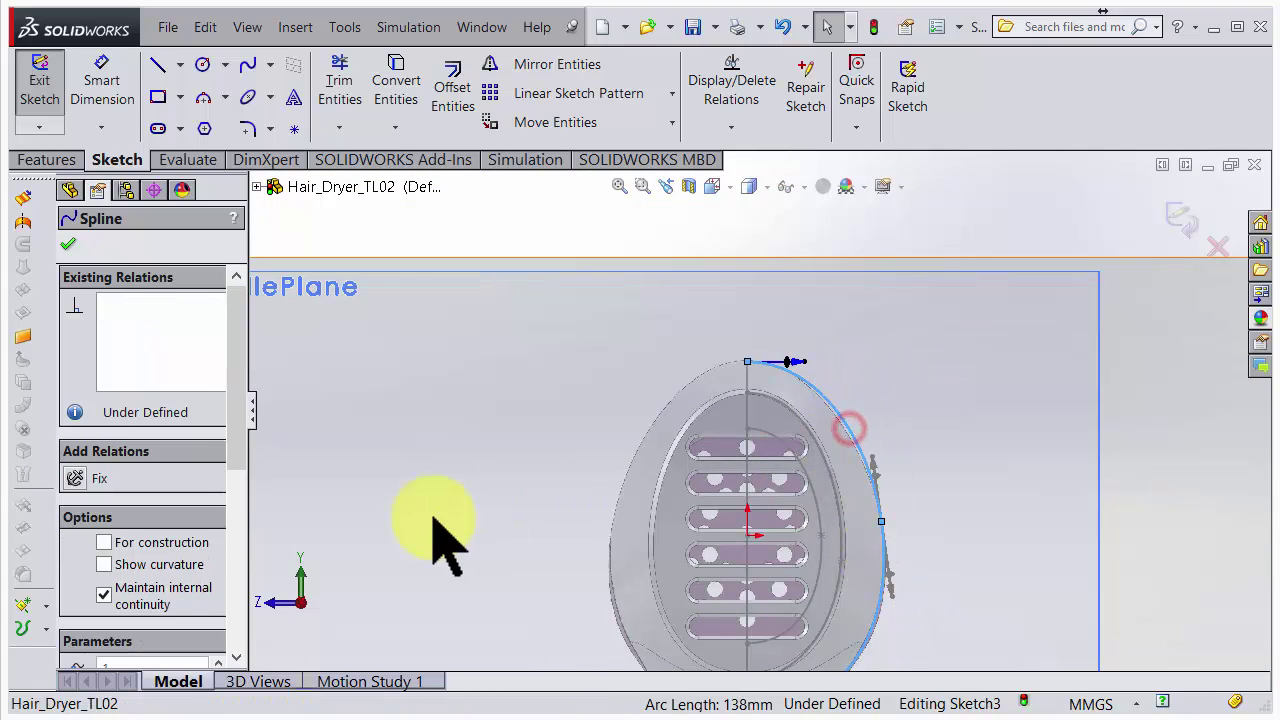
Show the curvature comb at scale 32 and move the middle point to X 37.68, Y 3.29.
left_click(114, 563)
scroll(600, 530, "up", 3)
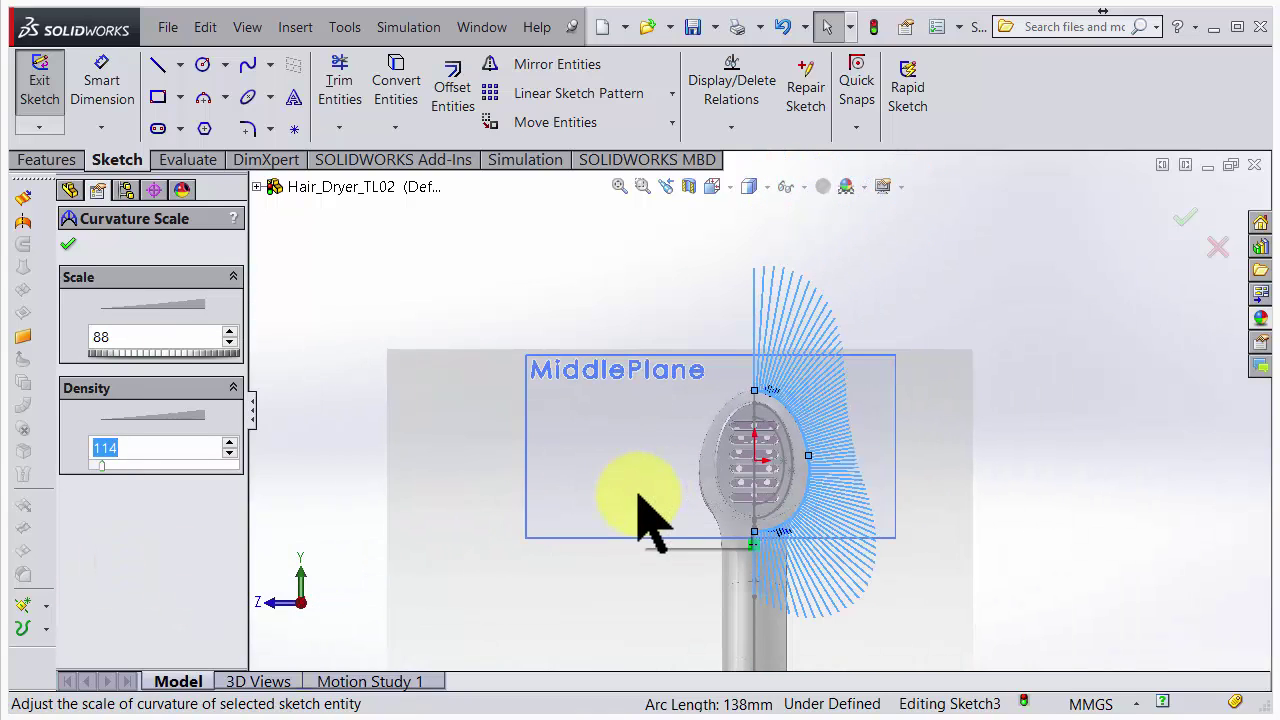
left_click_drag(185, 352, 152, 352)
scroll(714, 443, "down", 5)
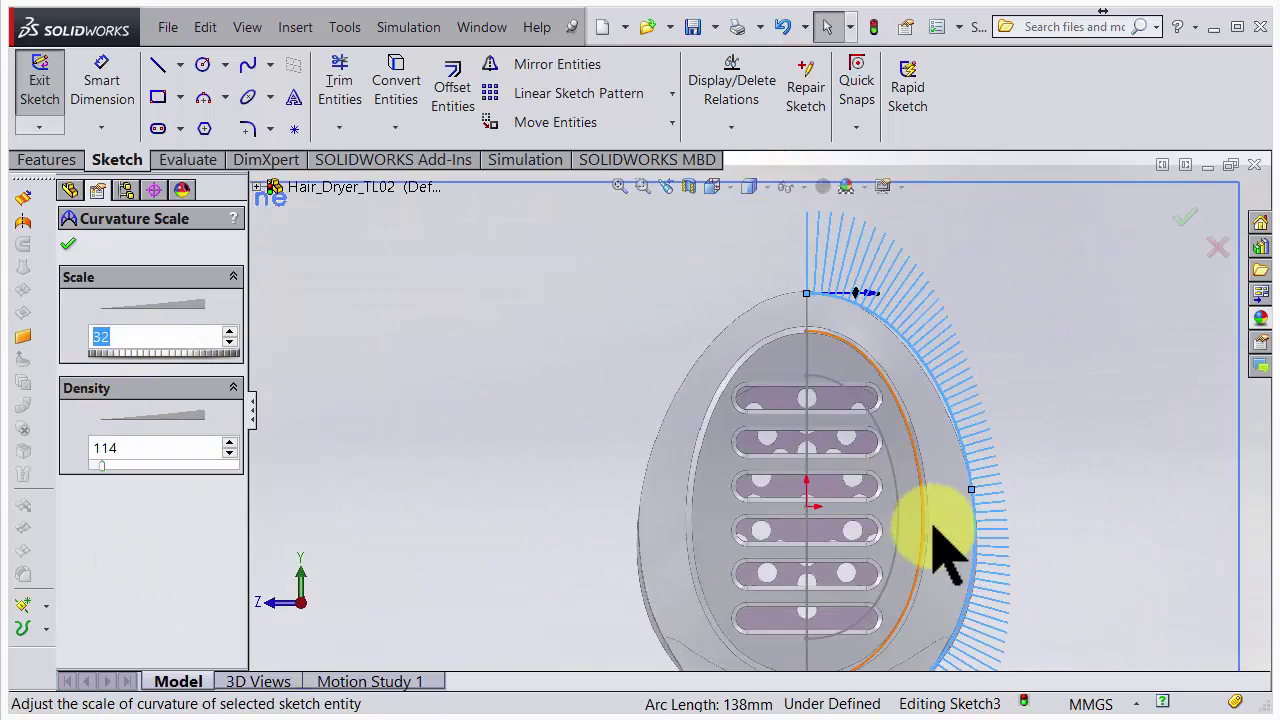
scroll(824, 441, "up", 2)
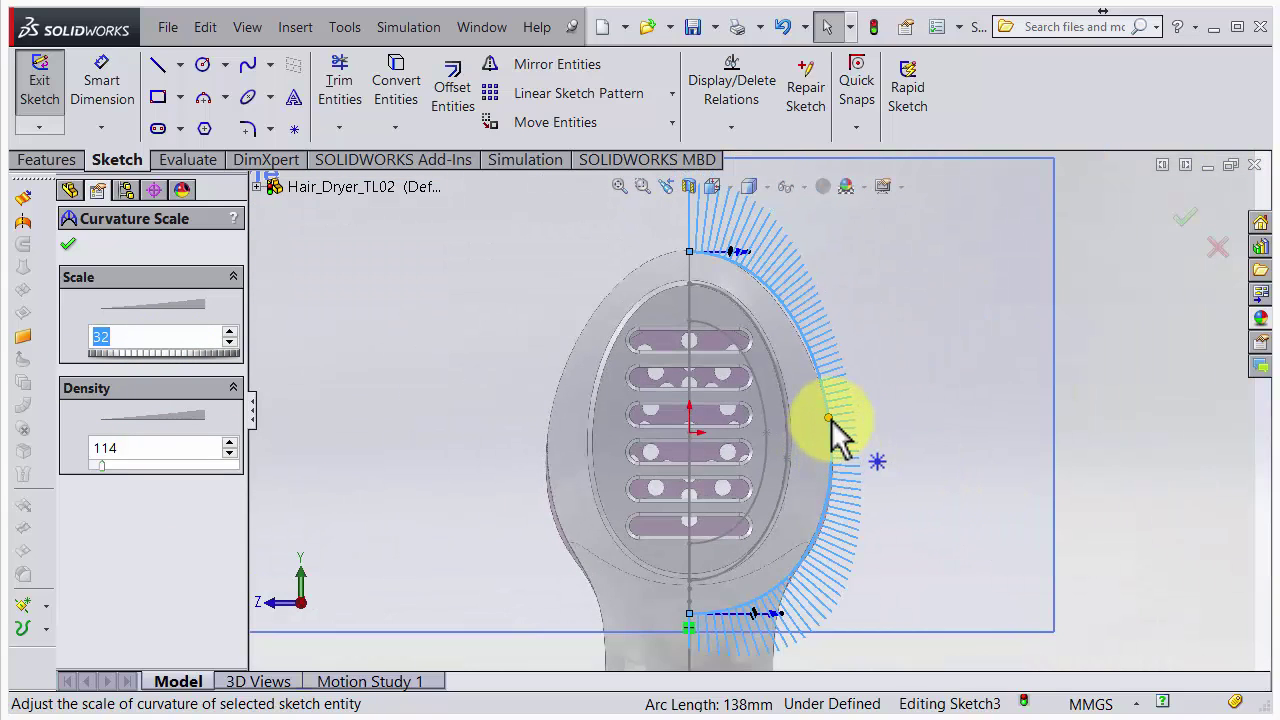
mouse_move(830, 420)
left_mouse_down()
mouse_move(837, 451)
mouse_move(831, 428)
mouse_move(843, 424)
mouse_move(829, 432)
mouse_move(829, 421)
mouse_move(831, 434)
mouse_move(829, 420)
left_mouse_up()
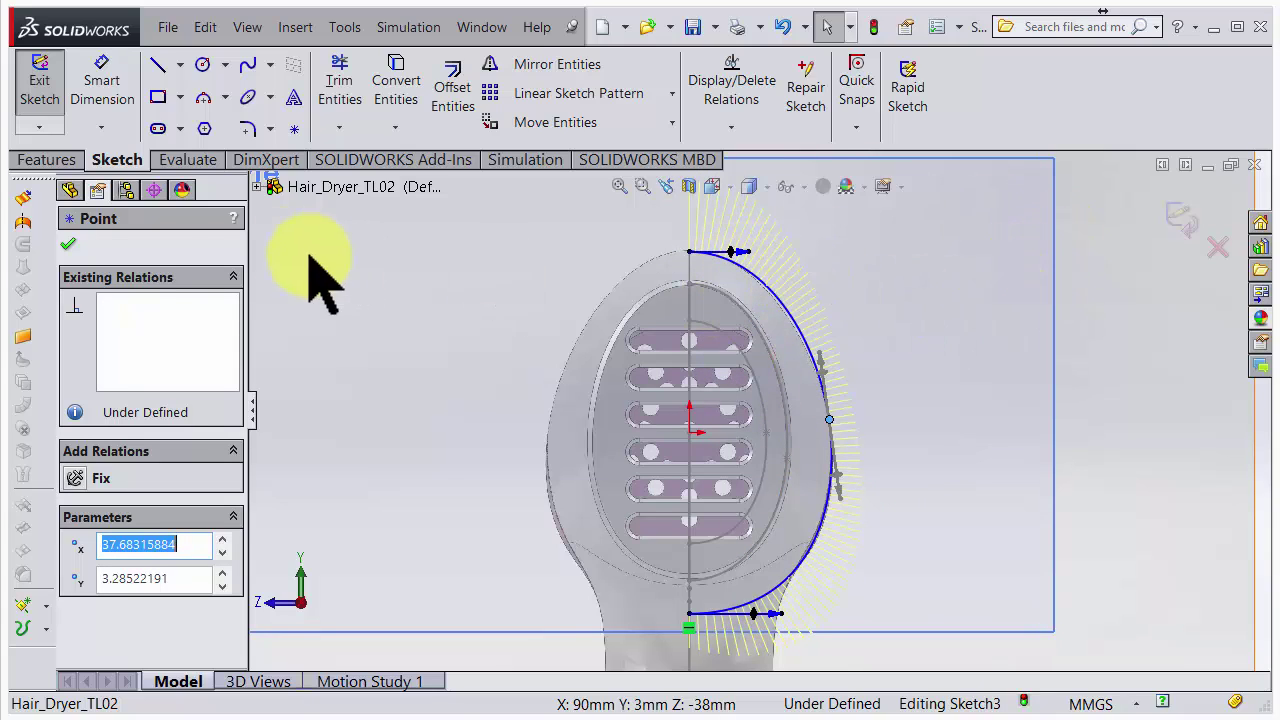
left_click(68, 244)
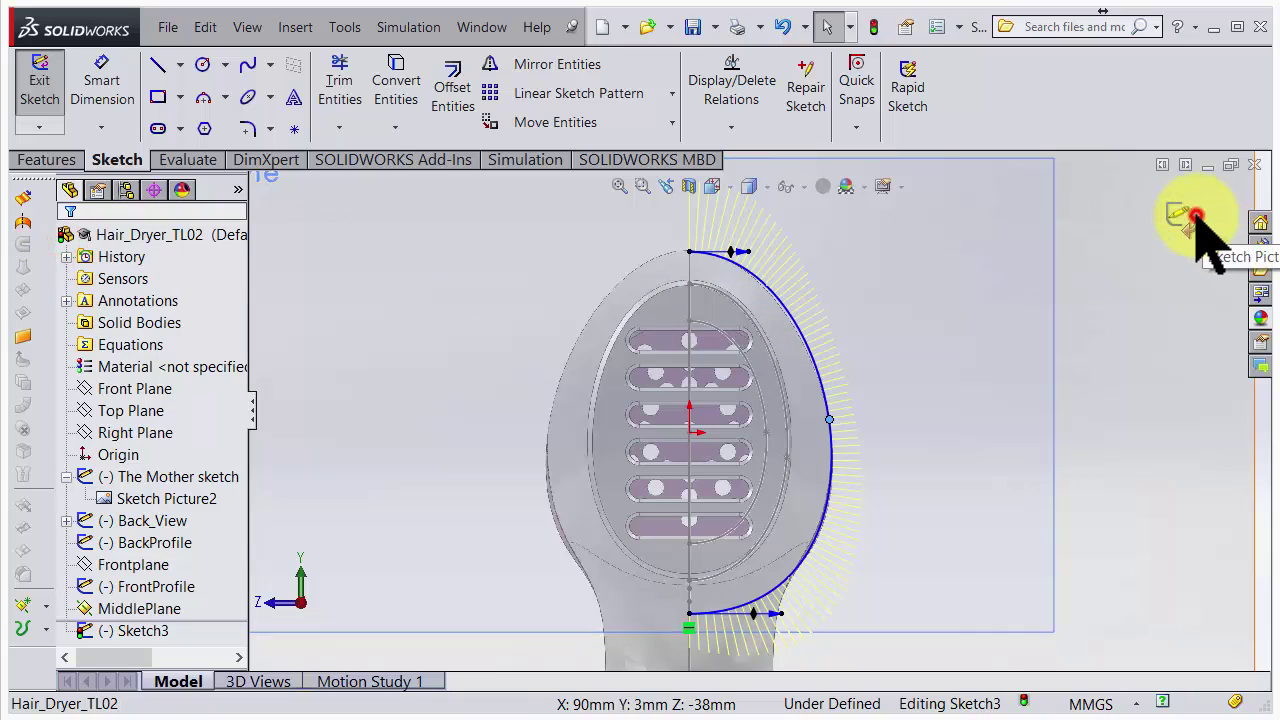
Exit Sketch3, fit the hair dryer to the view and orbit to a three-quarter angle.
left_click(1183, 218)
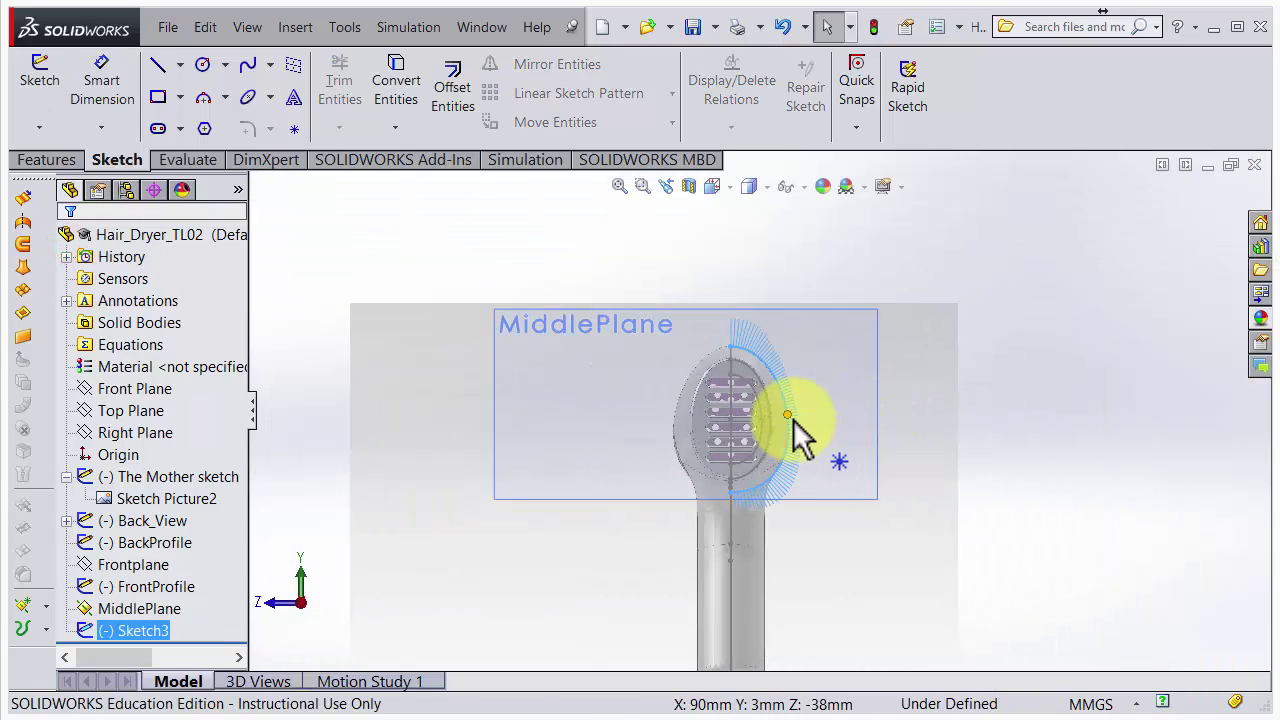
middle_click_drag(794, 429, 771, 420)
key("f")
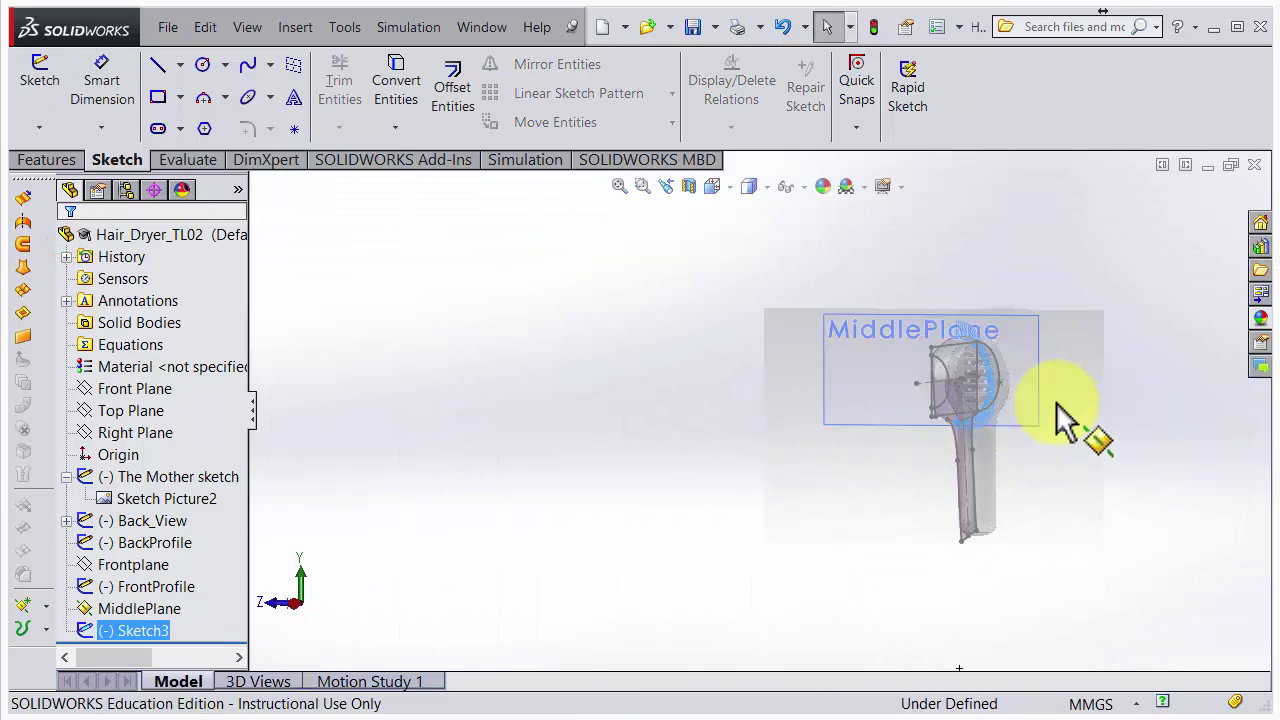
middle_click_drag(914, 386, 757, 402)
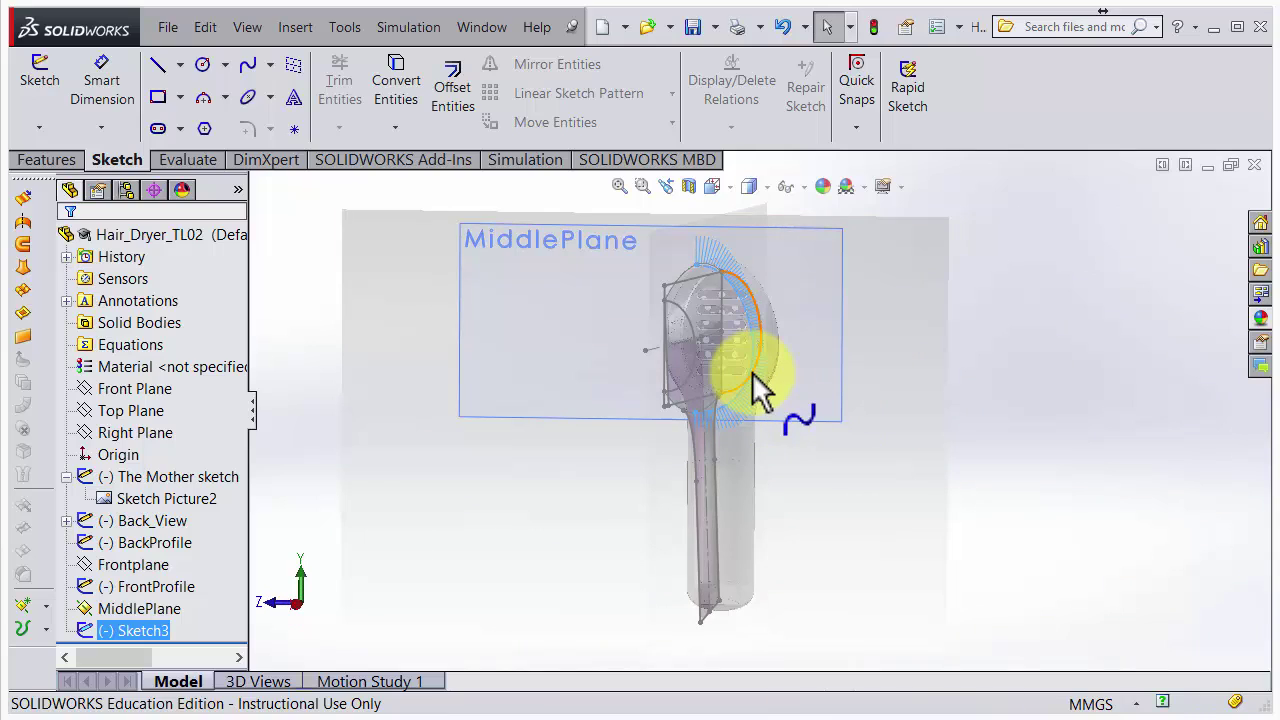
middle_click_drag(757, 339, 723, 294)
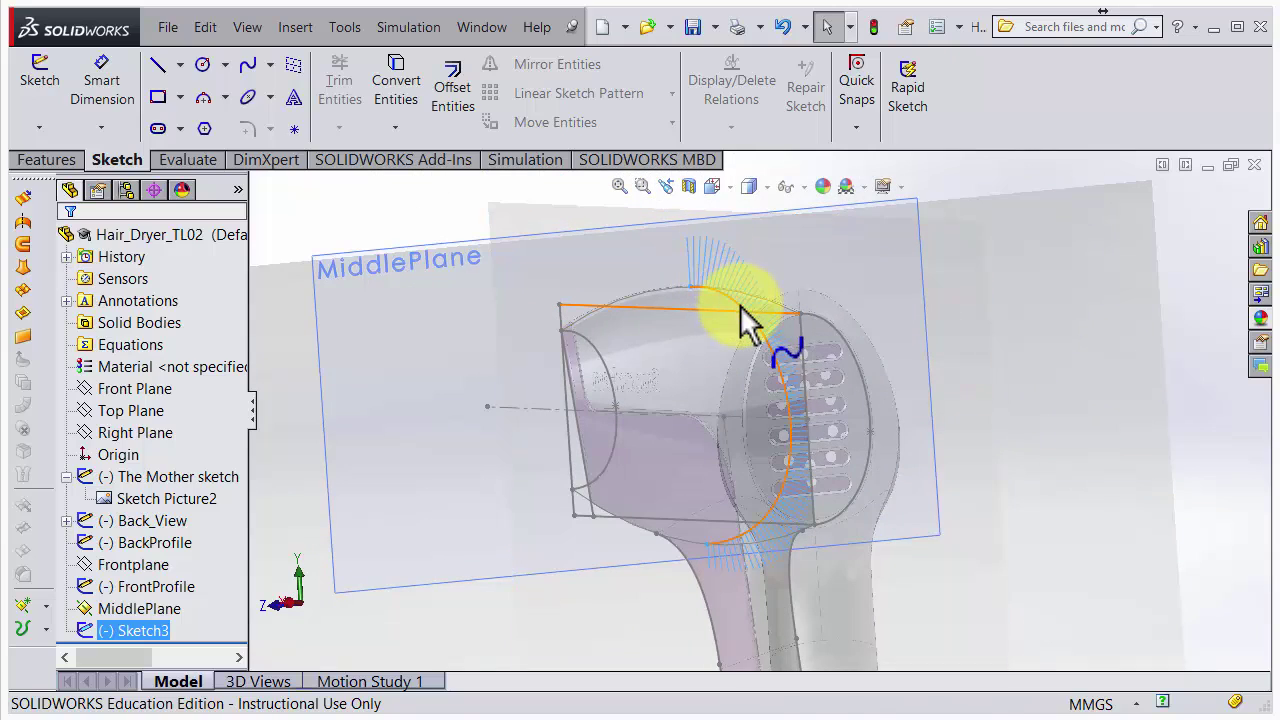
Reopen Sketch3 and select its middle profile spline.
double_click(738, 306)
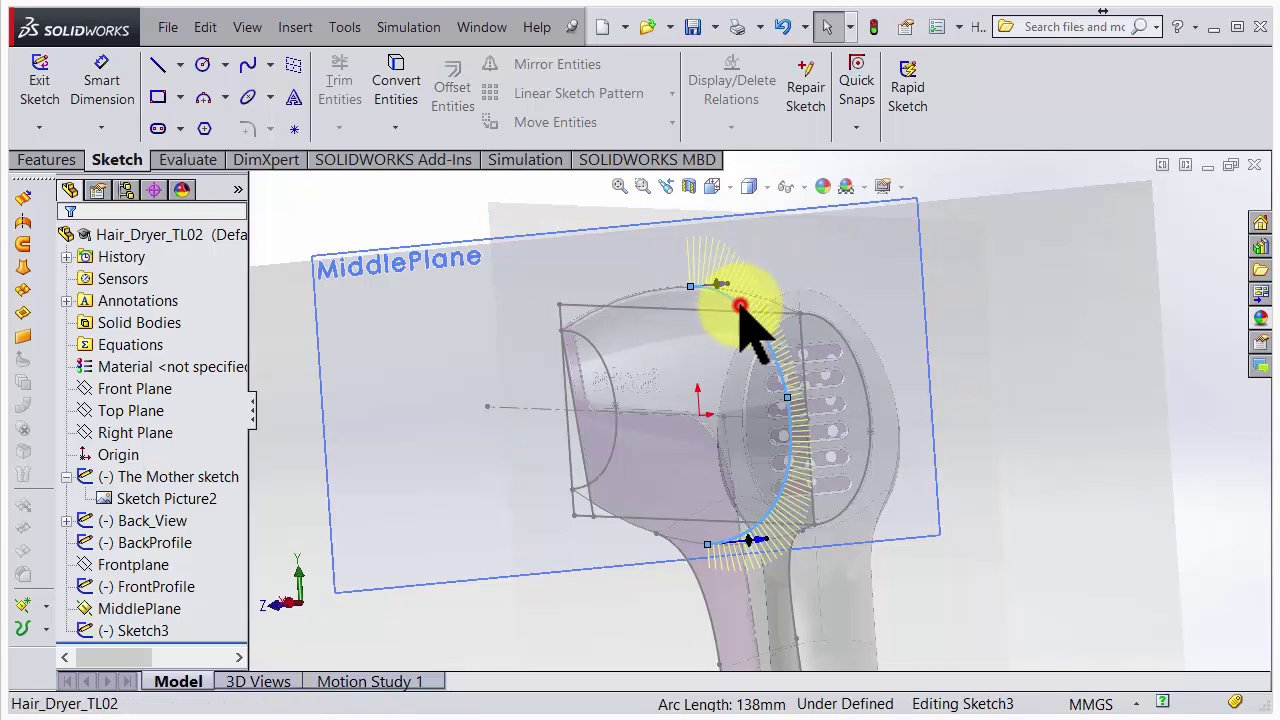
left_click(740, 305)
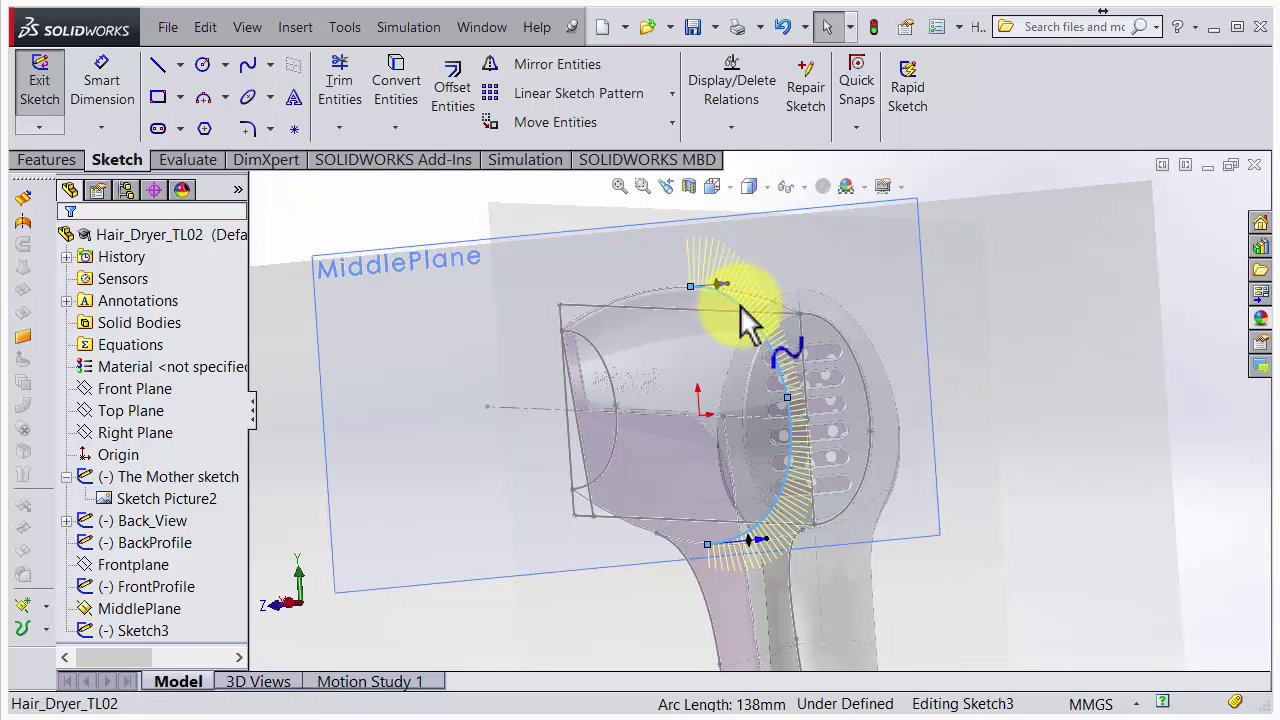
right_click(165, 633)
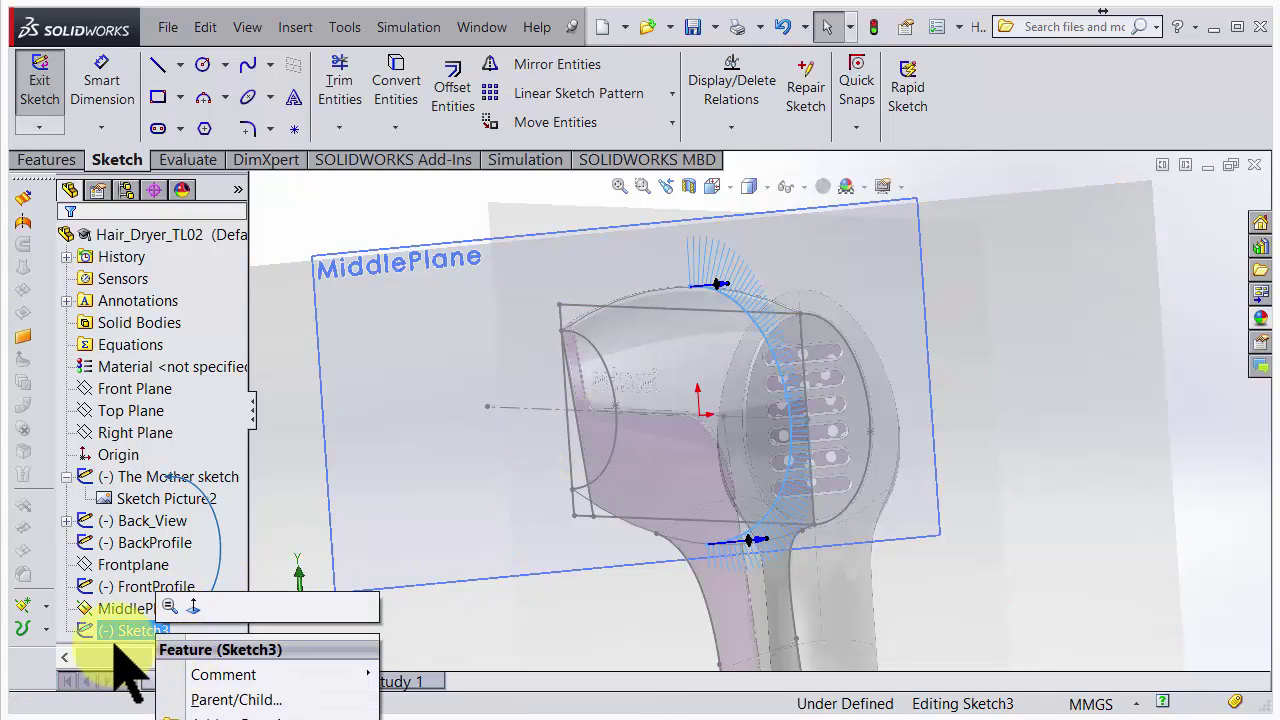
left_click(141, 631)
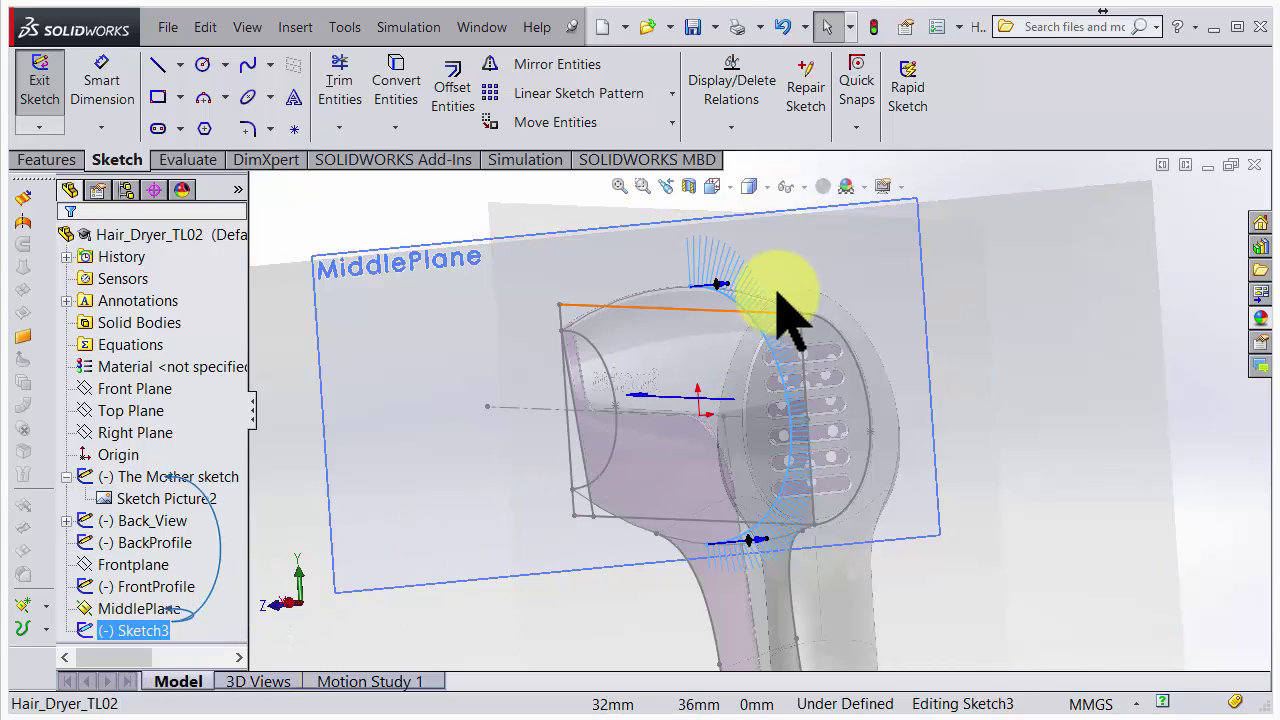
left_click(409, 193)
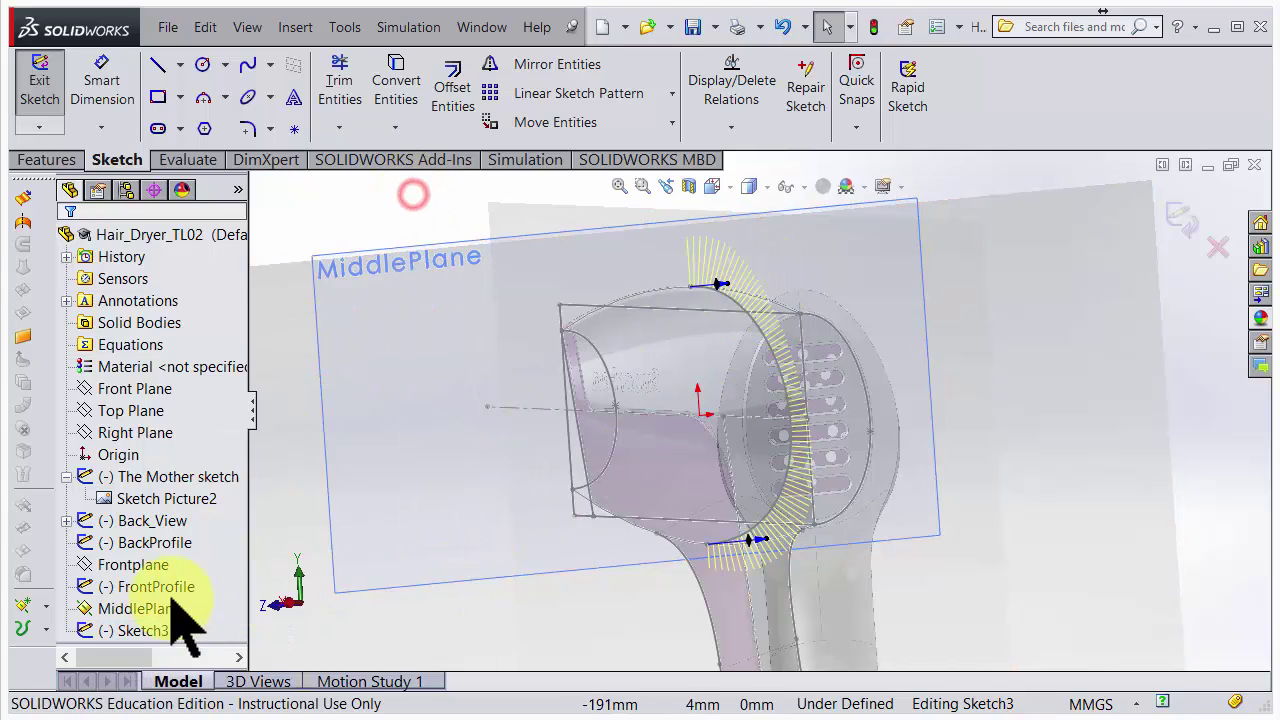
right_click(148, 630)
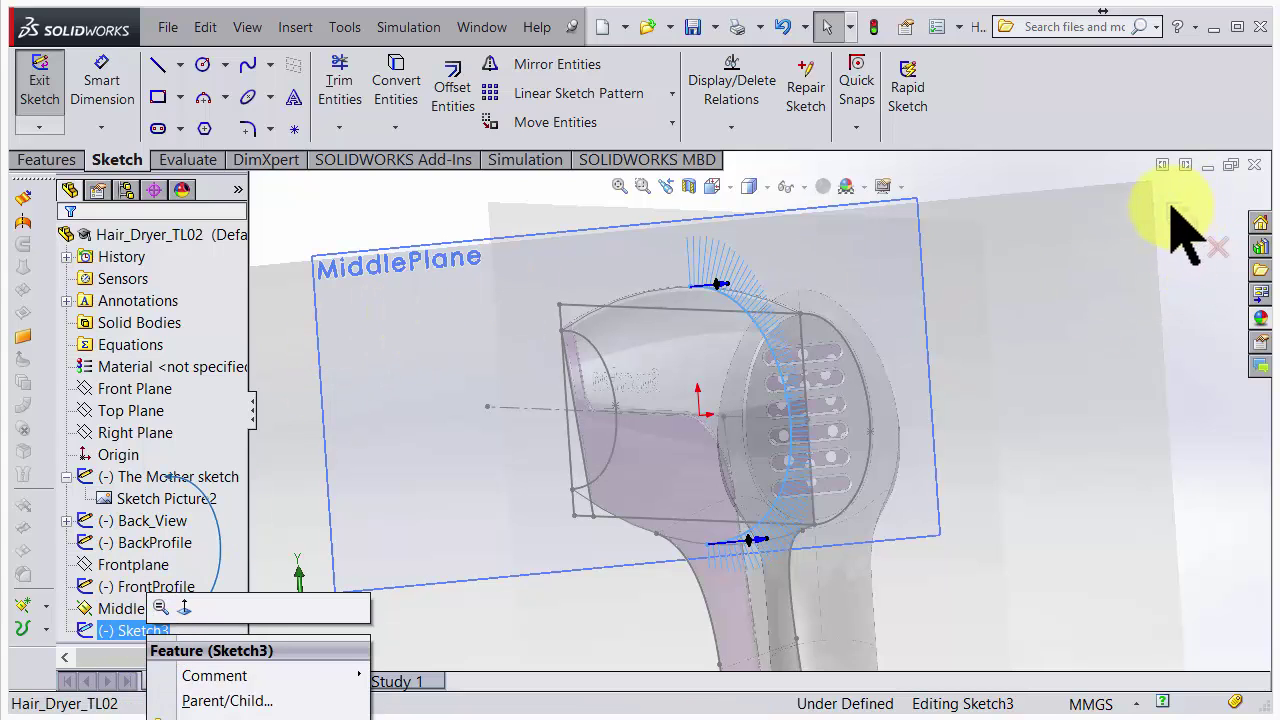
Turn off Show curvature on the middle spline and exit Sketch3.
left_click(759, 329)
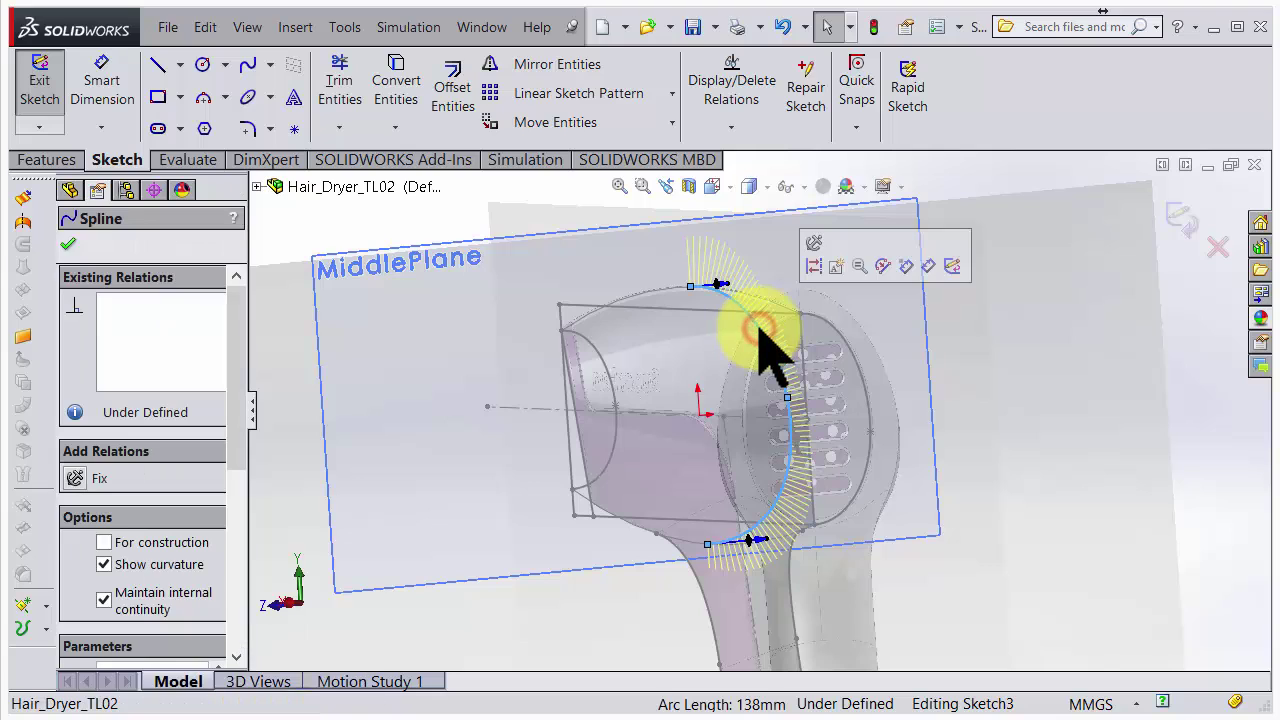
left_click(104, 565)
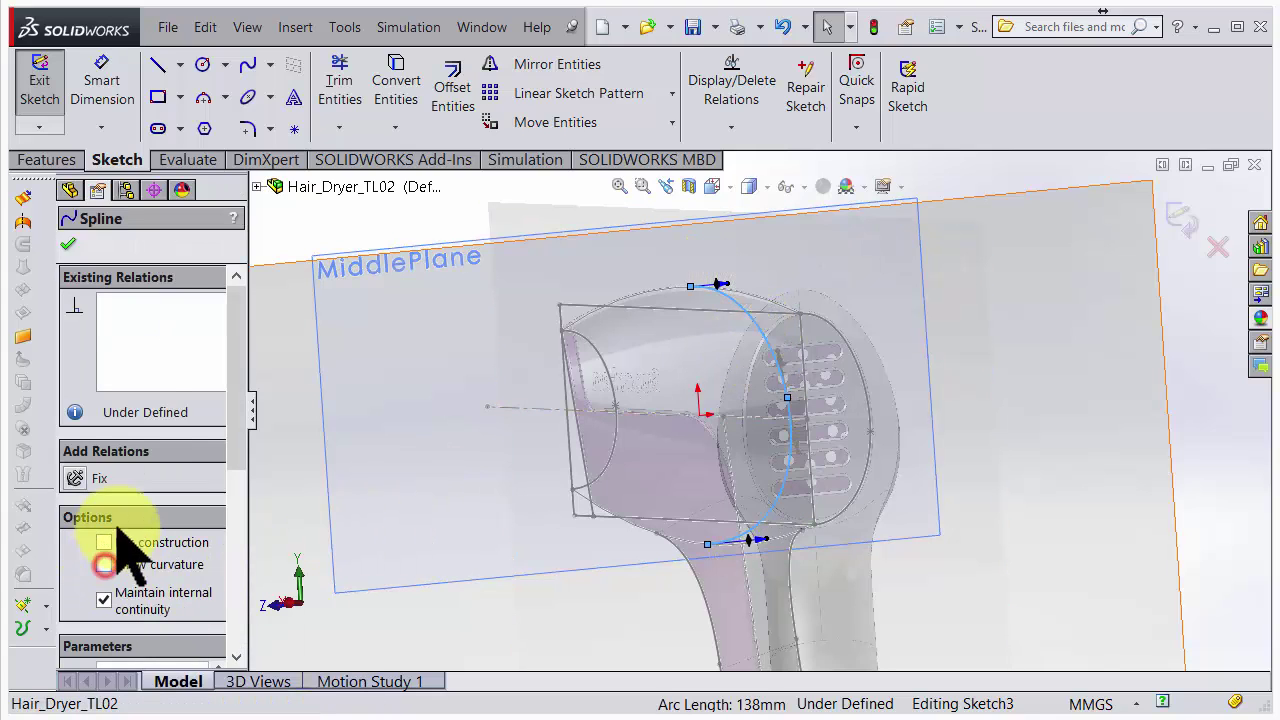
left_click(1181, 214)
mouse_move(1143, 294)
middle_mouse_down()
mouse_move(663, 414)
mouse_move(771, 394)
mouse_move(741, 391)
mouse_move(754, 371)
mouse_move(771, 429)
middle_mouse_up()
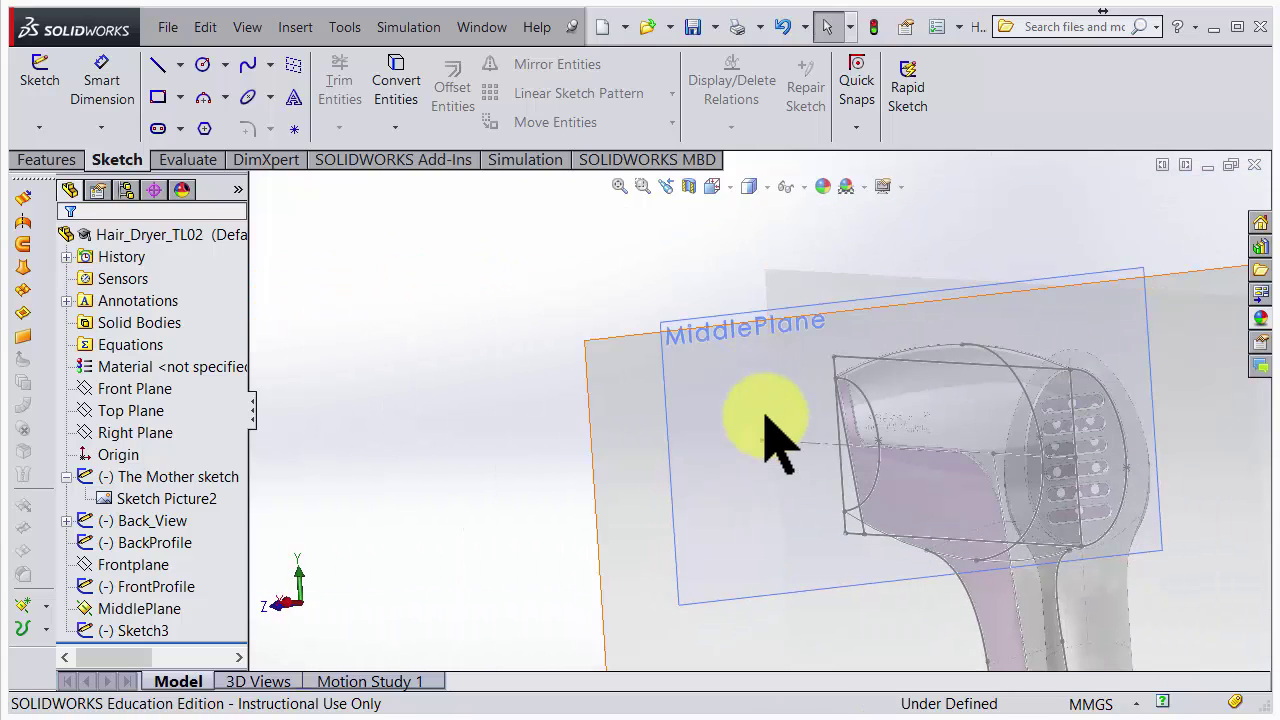
Hide MiddlePlane.
right_click(745, 325)
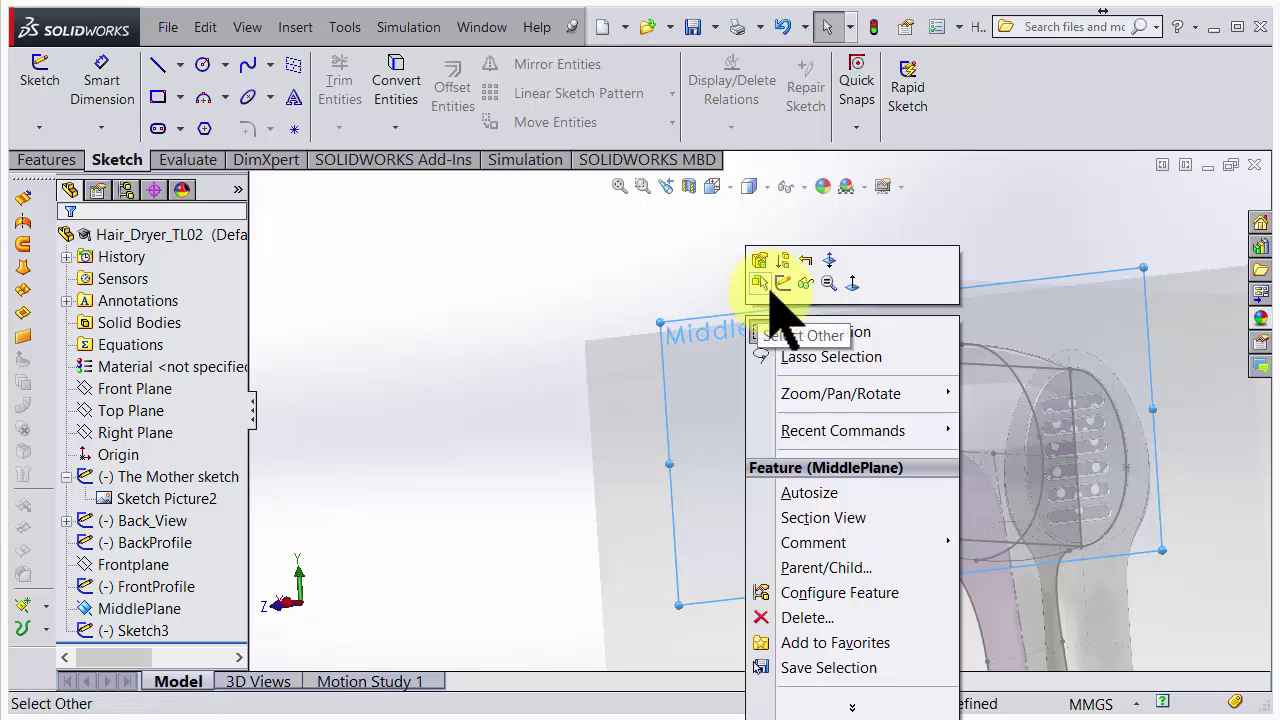
left_click(802, 286)
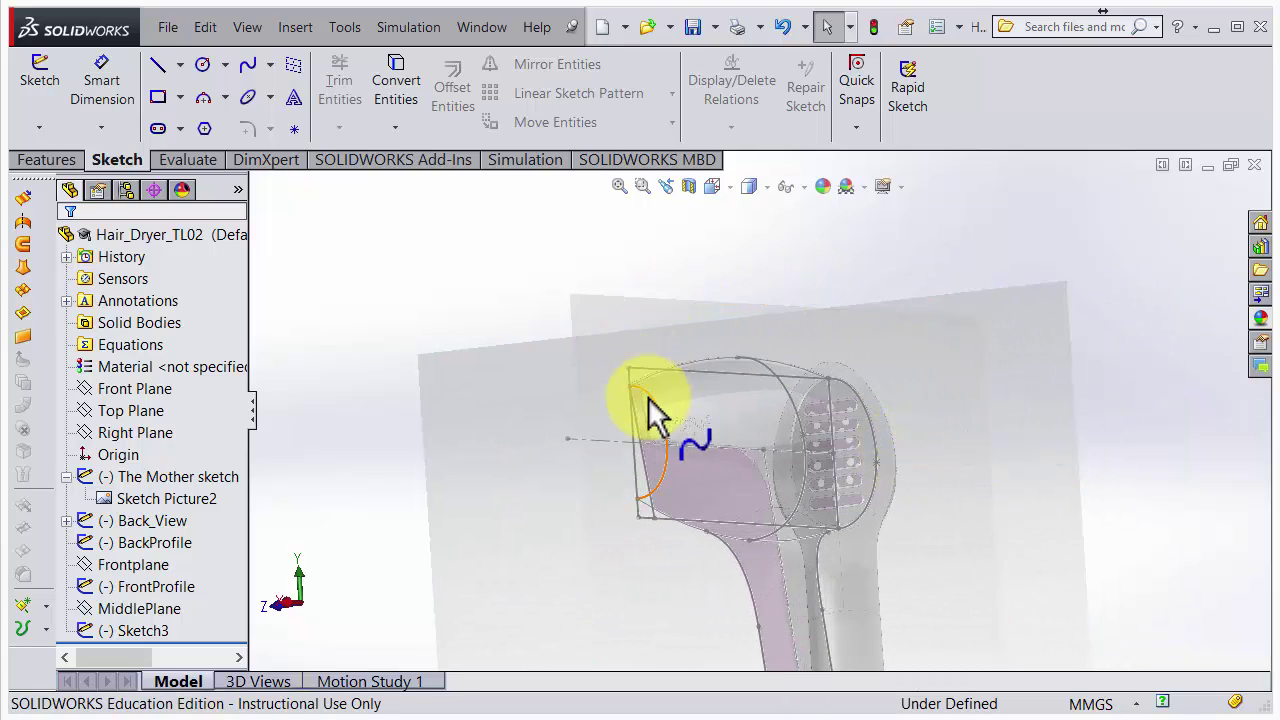
scroll(635, 450, "up", 3)
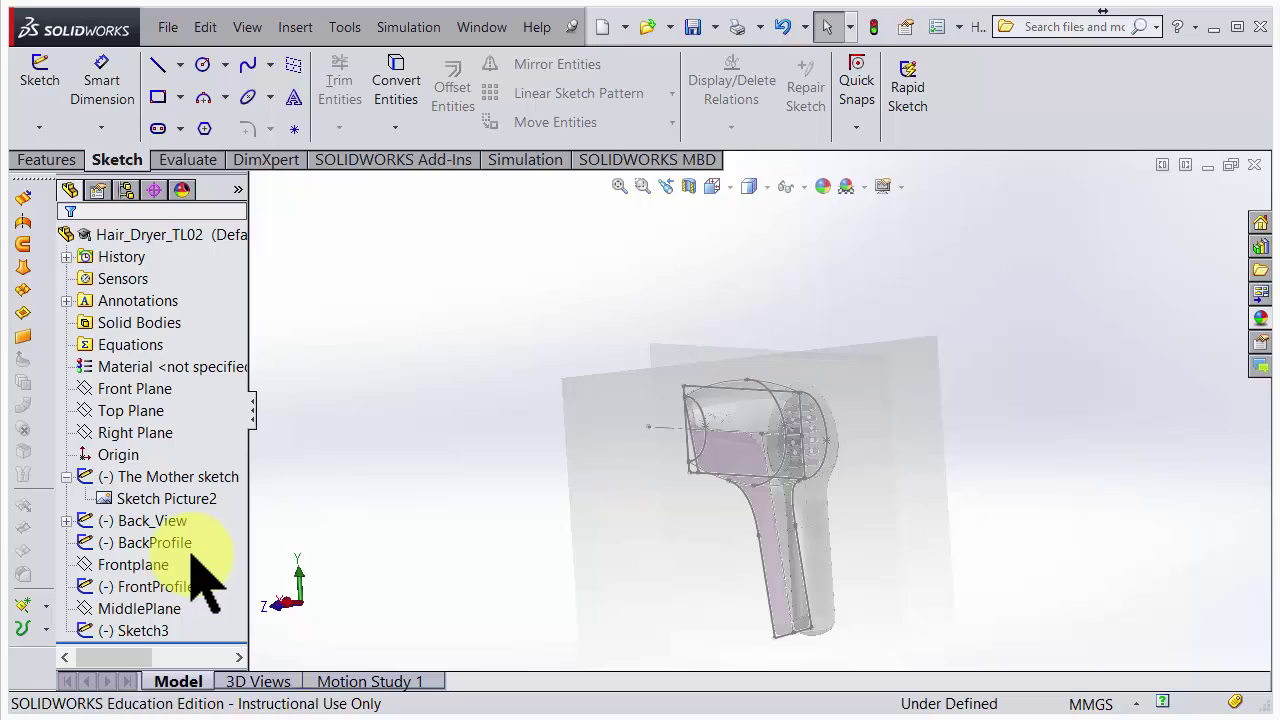
Hide The Mother sketch geometry and the Back_View sketch picture.
left_click(143, 475)
right_click(143, 478)
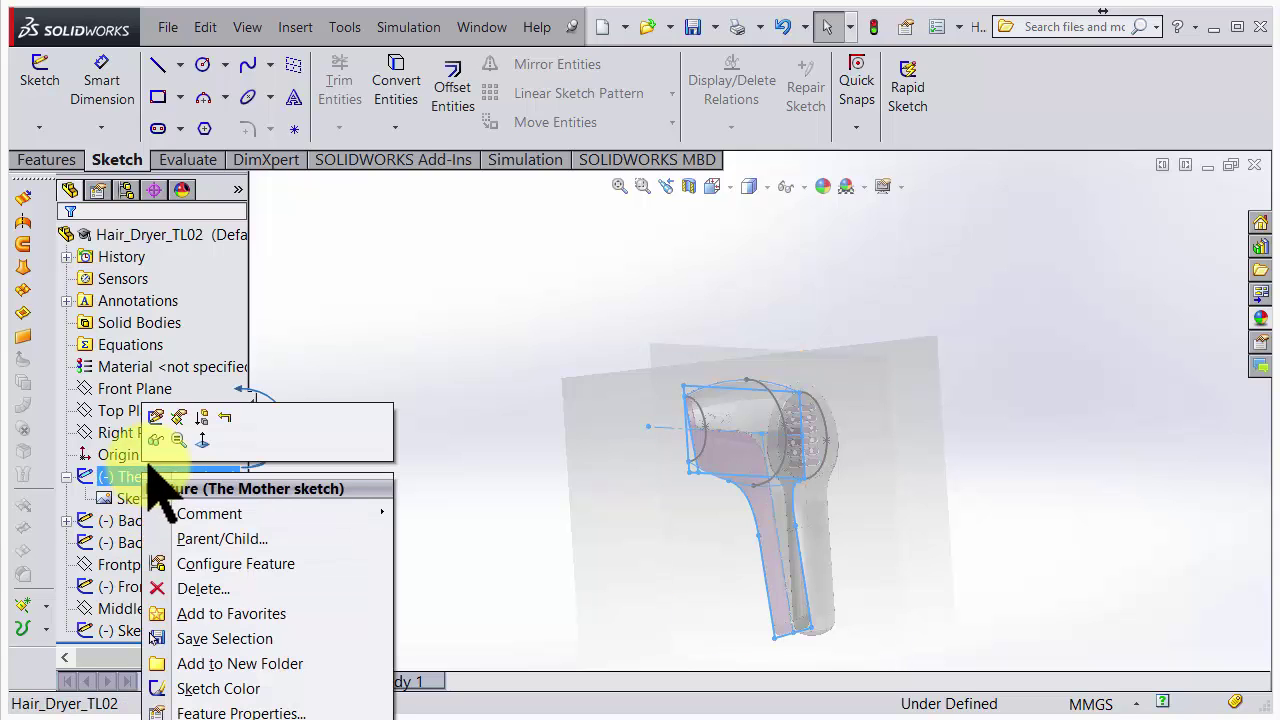
left_click(160, 440)
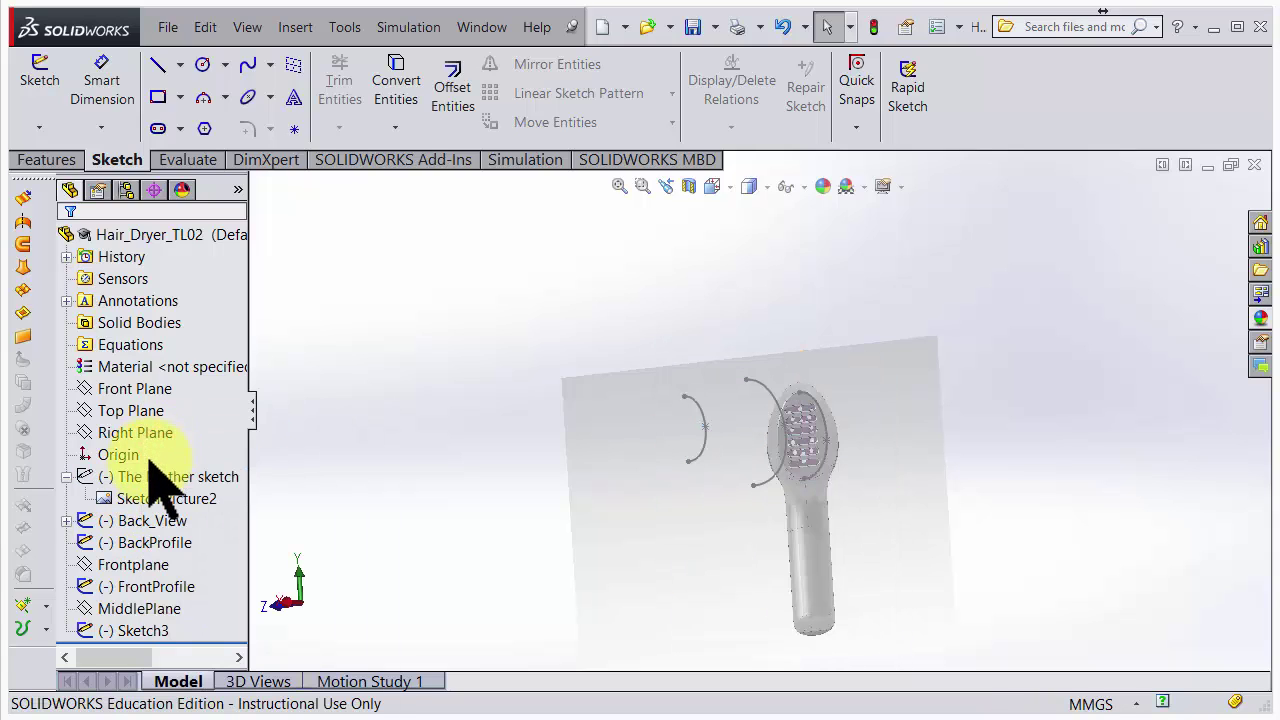
right_click(155, 519)
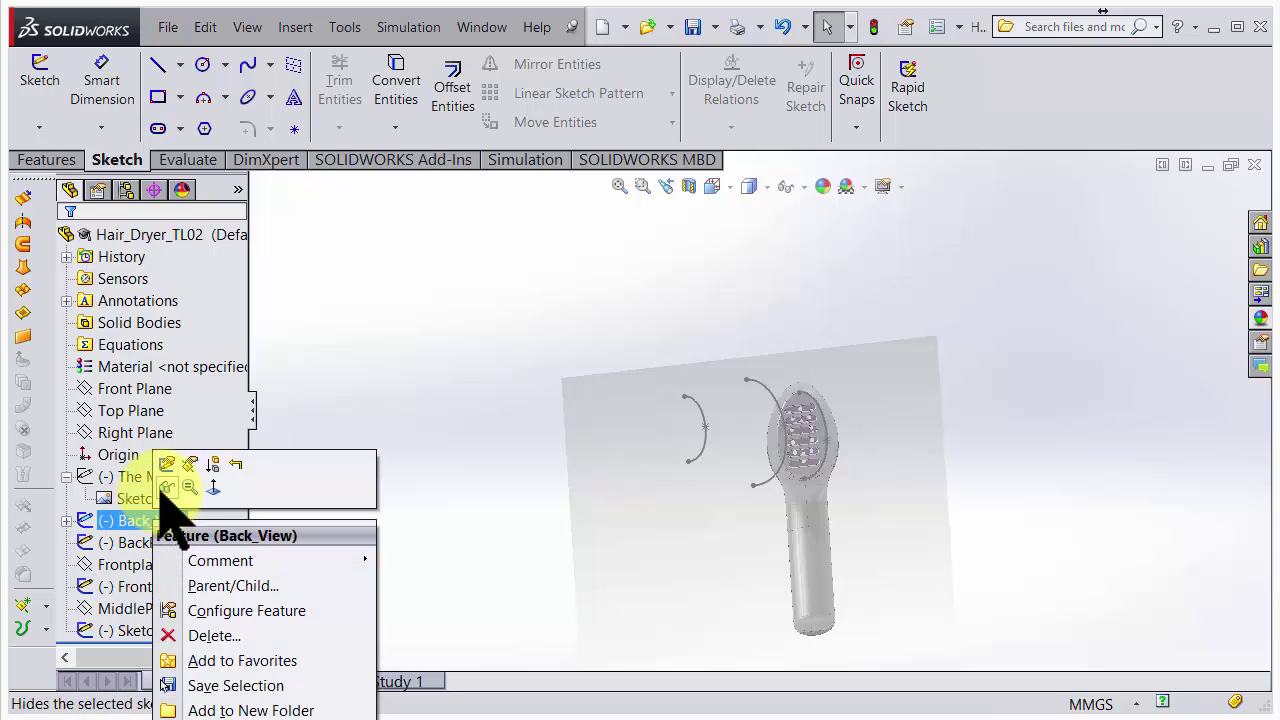
left_click(165, 488)
scroll(785, 400, "down", 2)
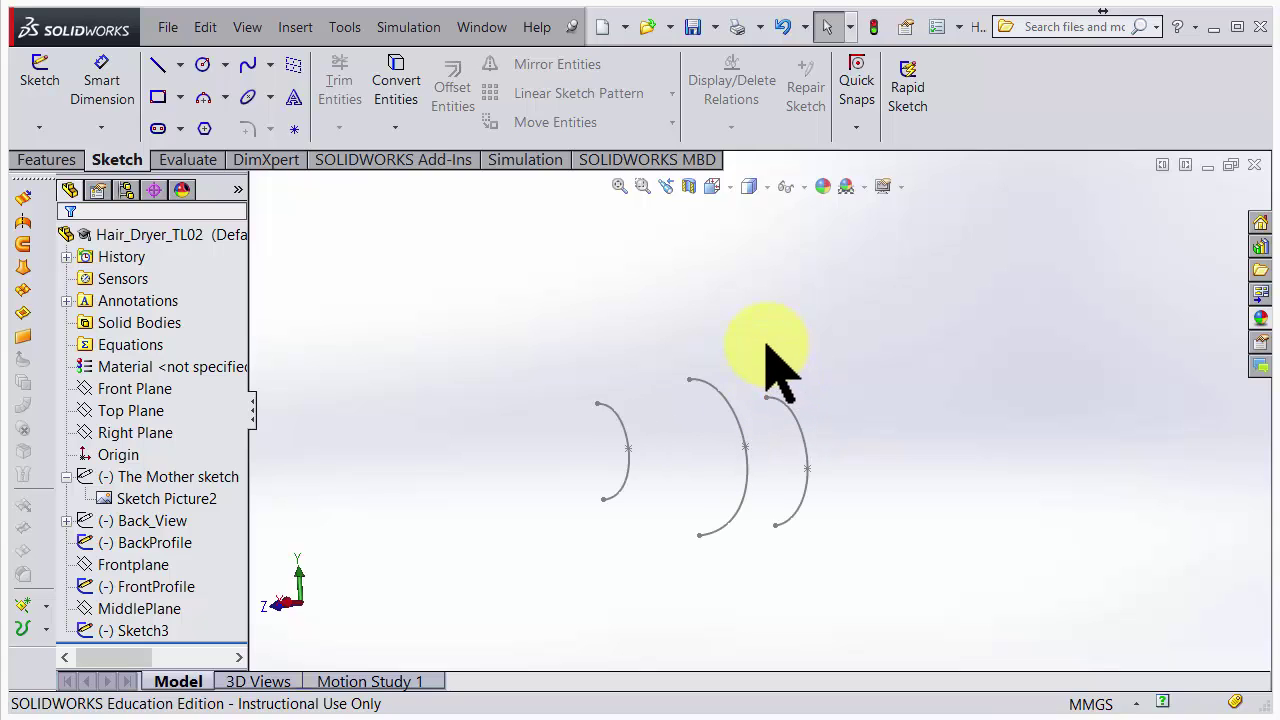
Show the hidden sketch picture again through The Mother sketch.
right_click(168, 472)
left_click(180, 443)
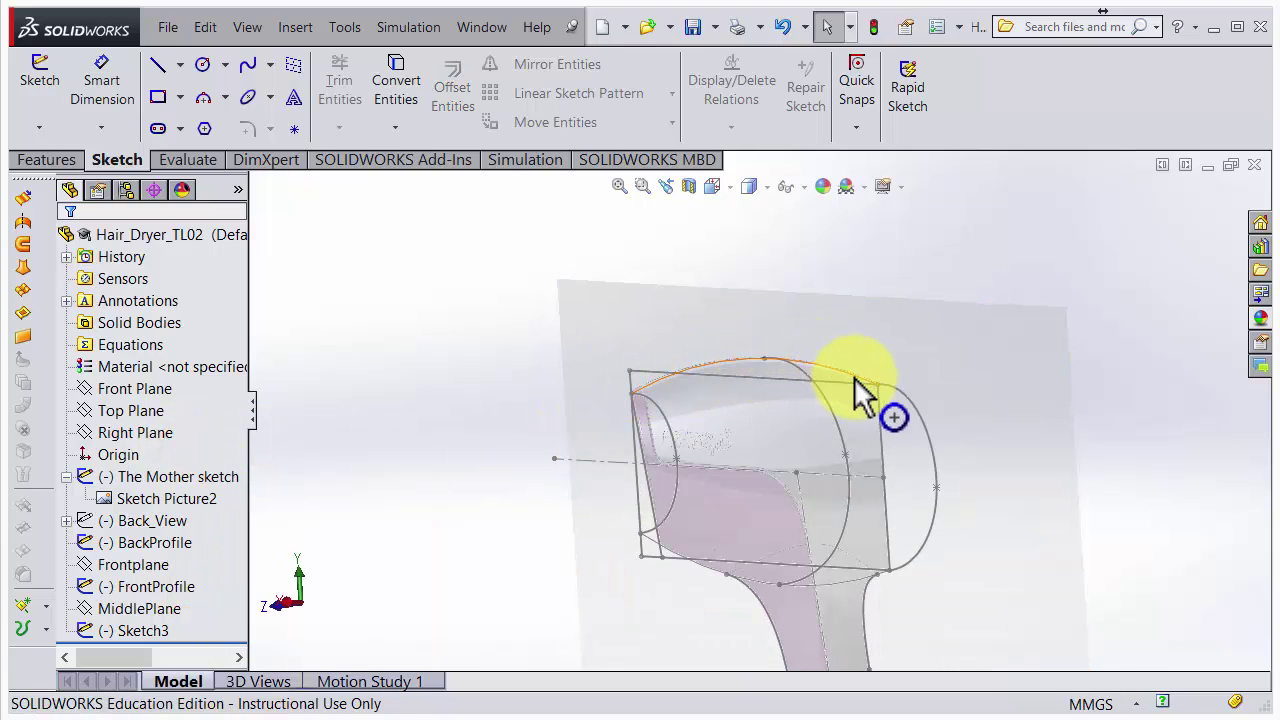
scroll(885, 505, "down", 5)
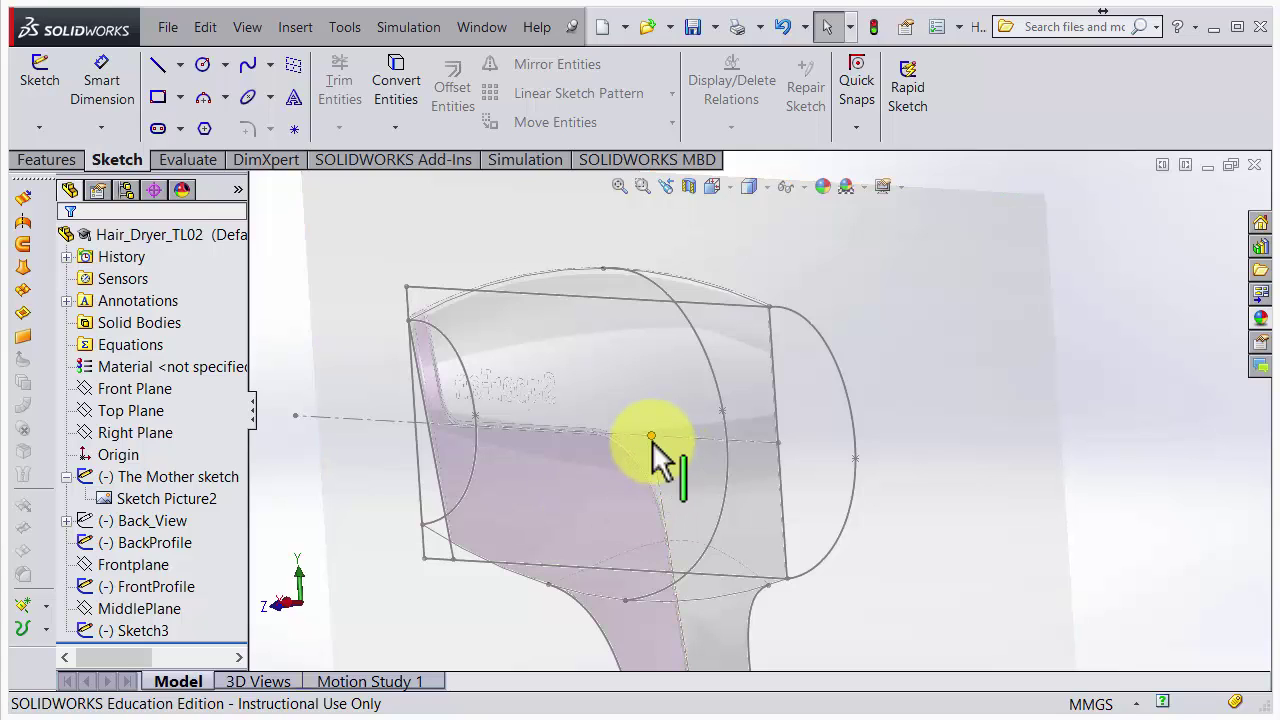
Start the Lofted Surface command from the Features tab.
left_click(50, 160)
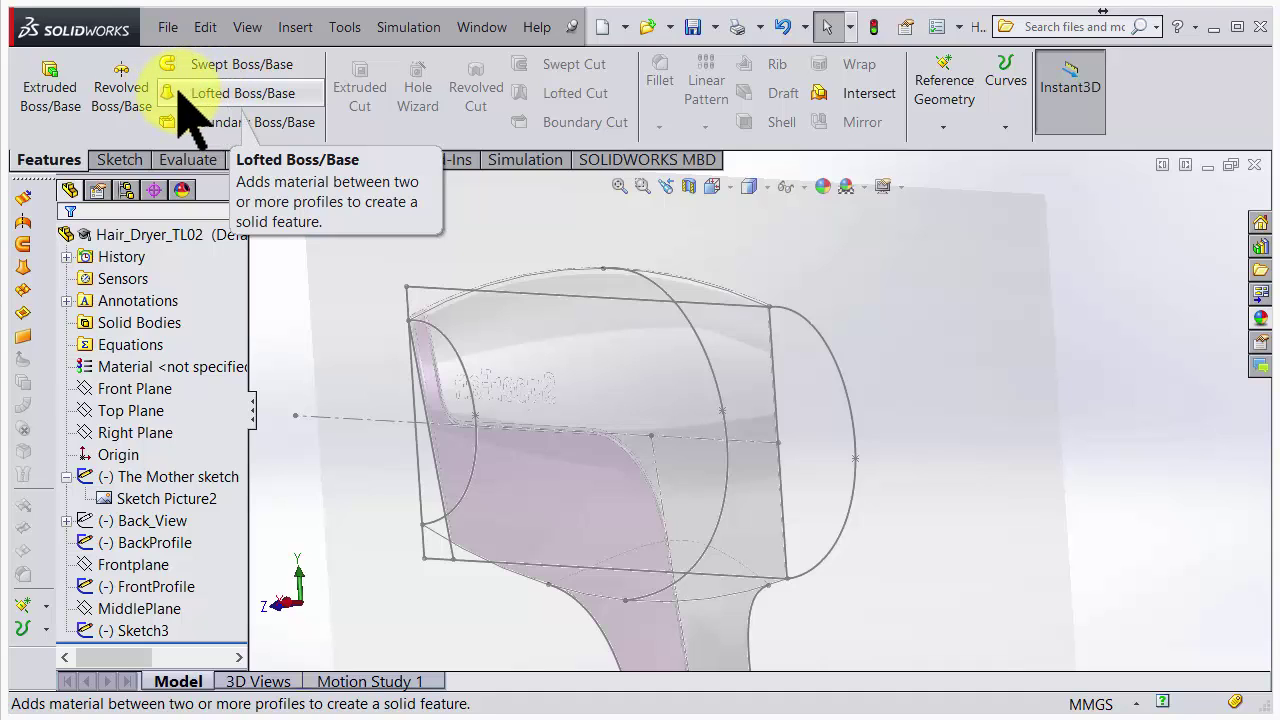
left_click(21, 266)
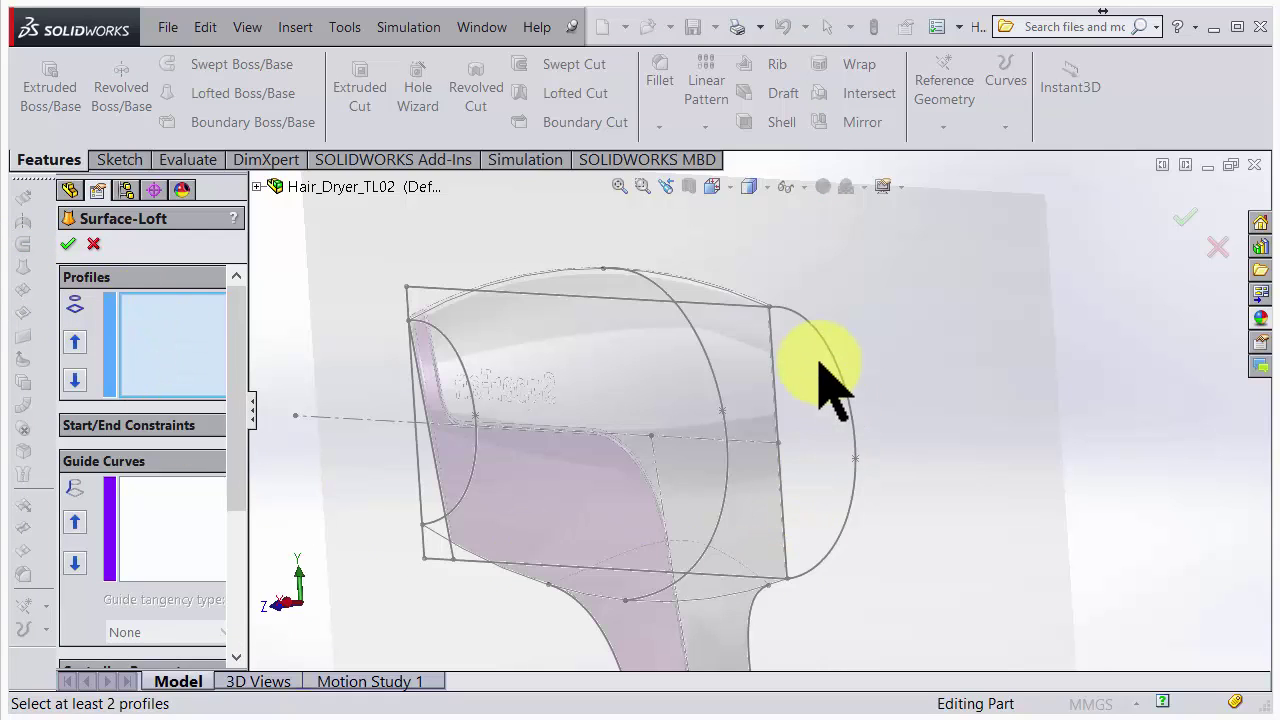
Pick BackProfile, Sketch3 and FrontProfile as loft profiles and expand Start/End Constraints.
left_click(812, 326)
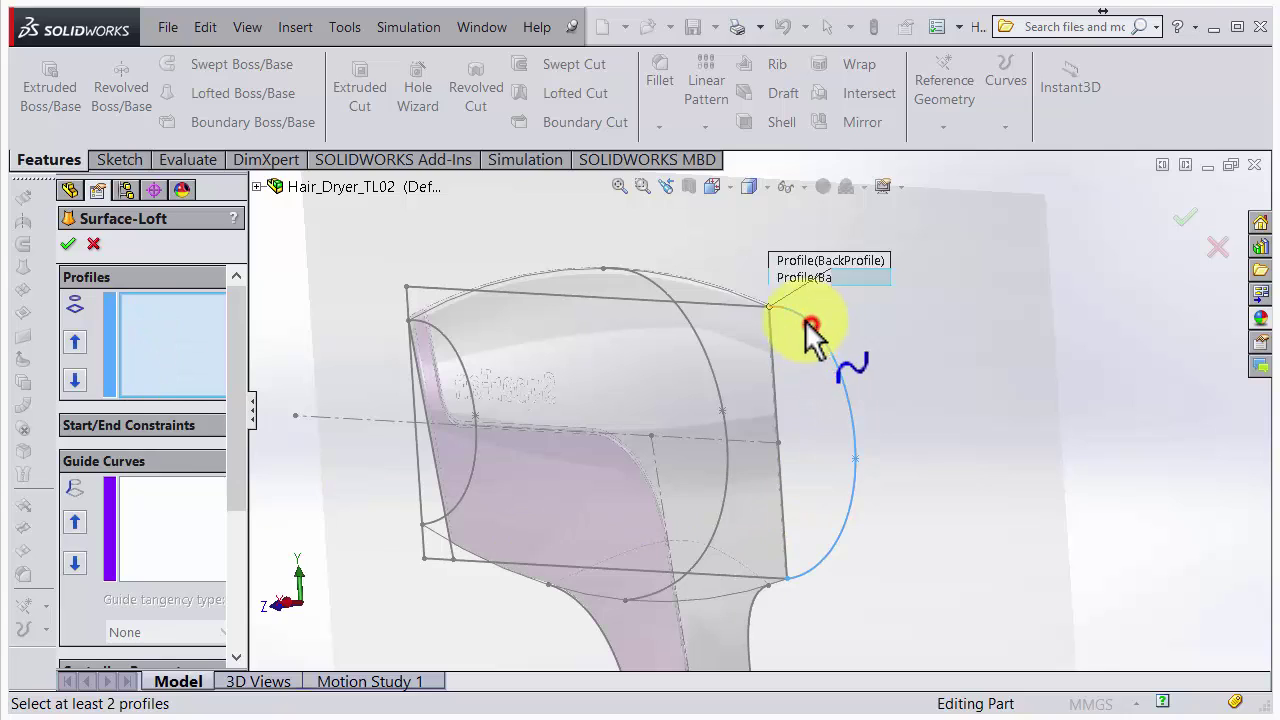
left_click(687, 320)
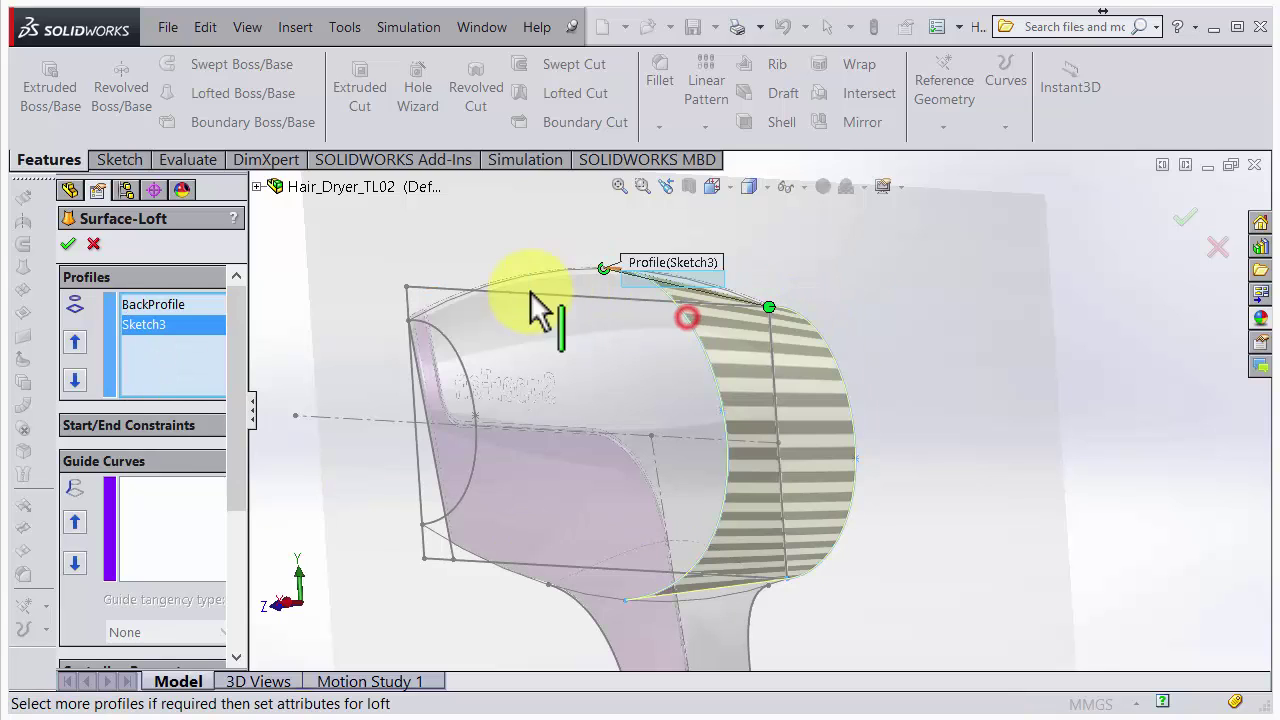
left_click(438, 330)
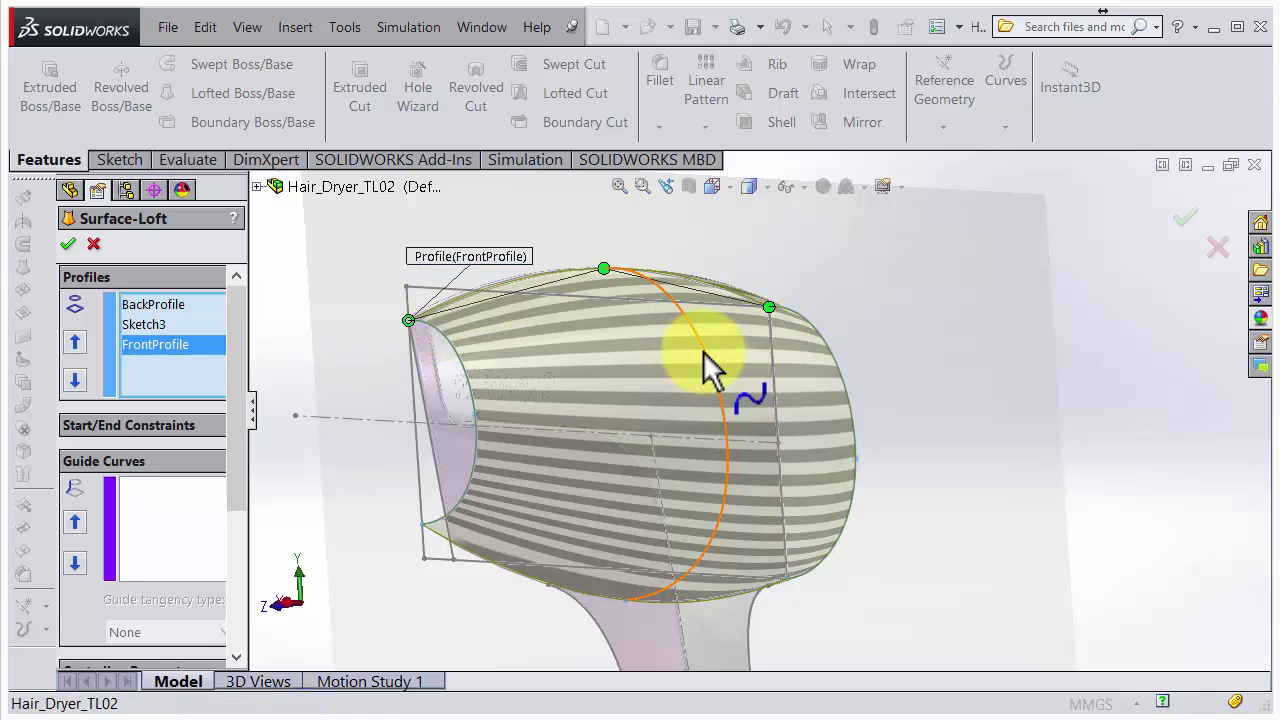
middle_click_drag(703, 350, 714, 386)
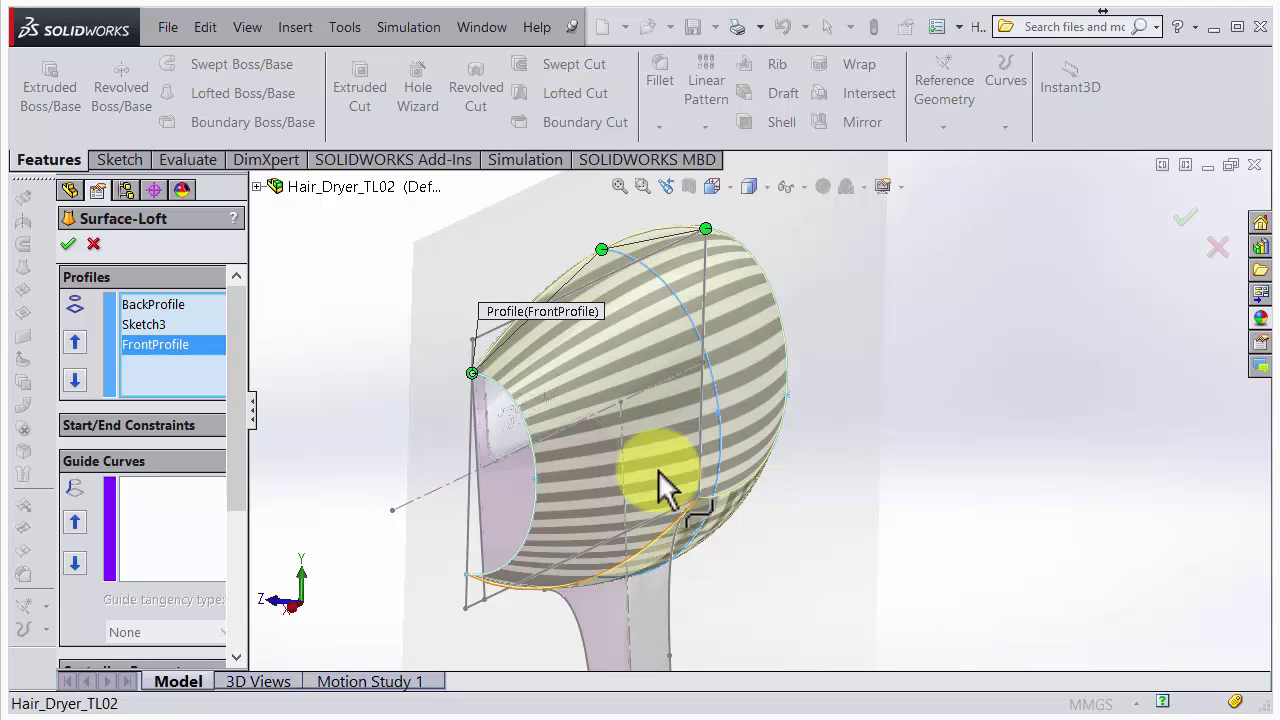
middle_click_drag(495, 360, 522, 342)
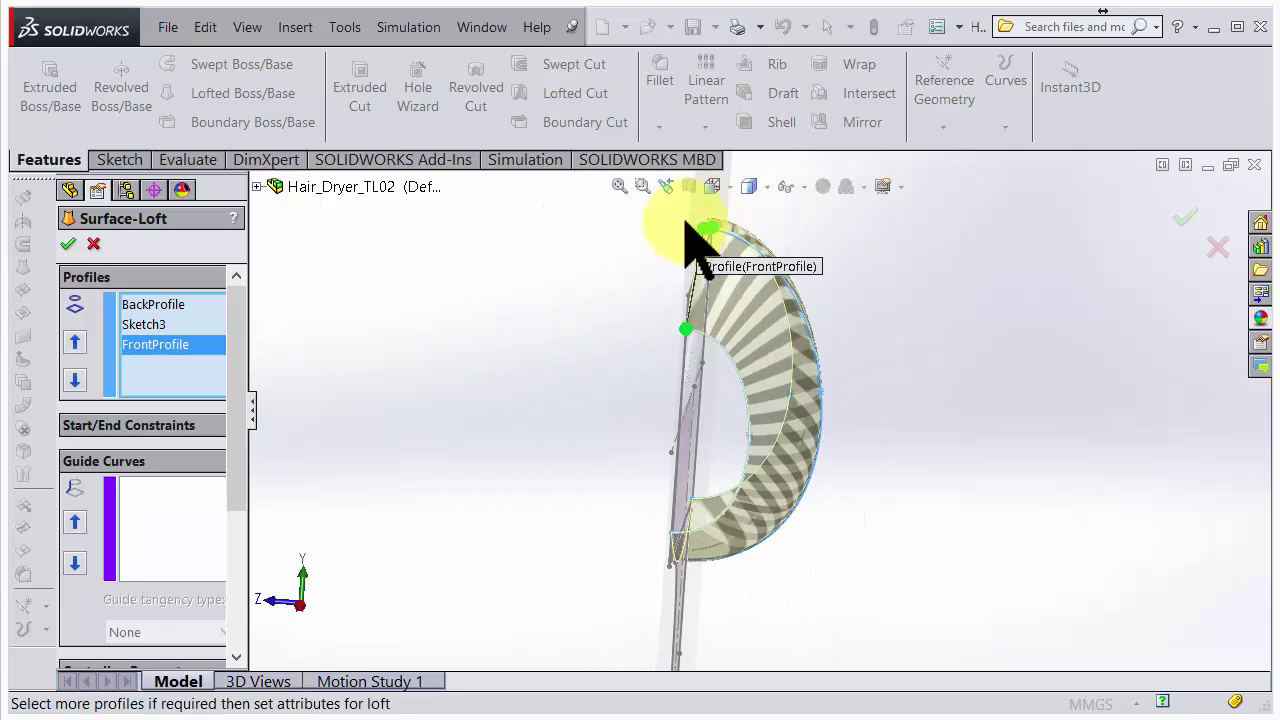
left_click(123, 421)
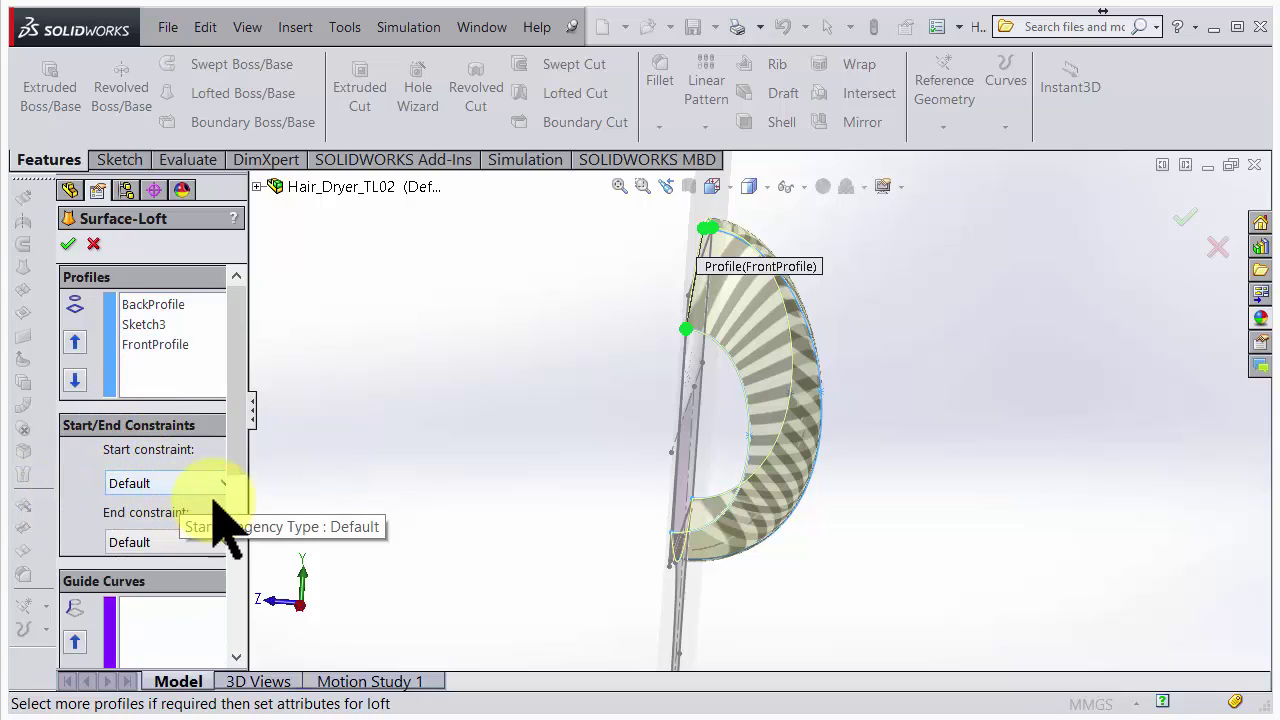
Set both the start and end constraints to Normal To Profile.
left_click_drag(255, 410, 304, 432)
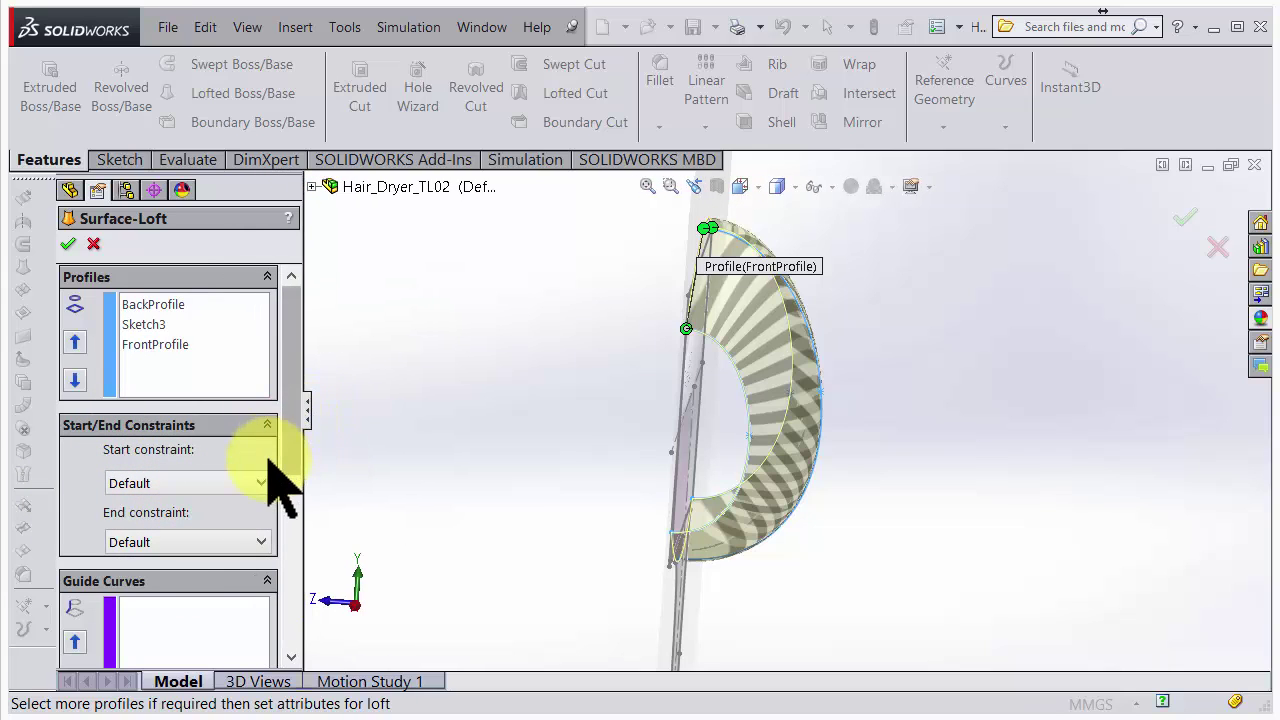
left_click(263, 484)
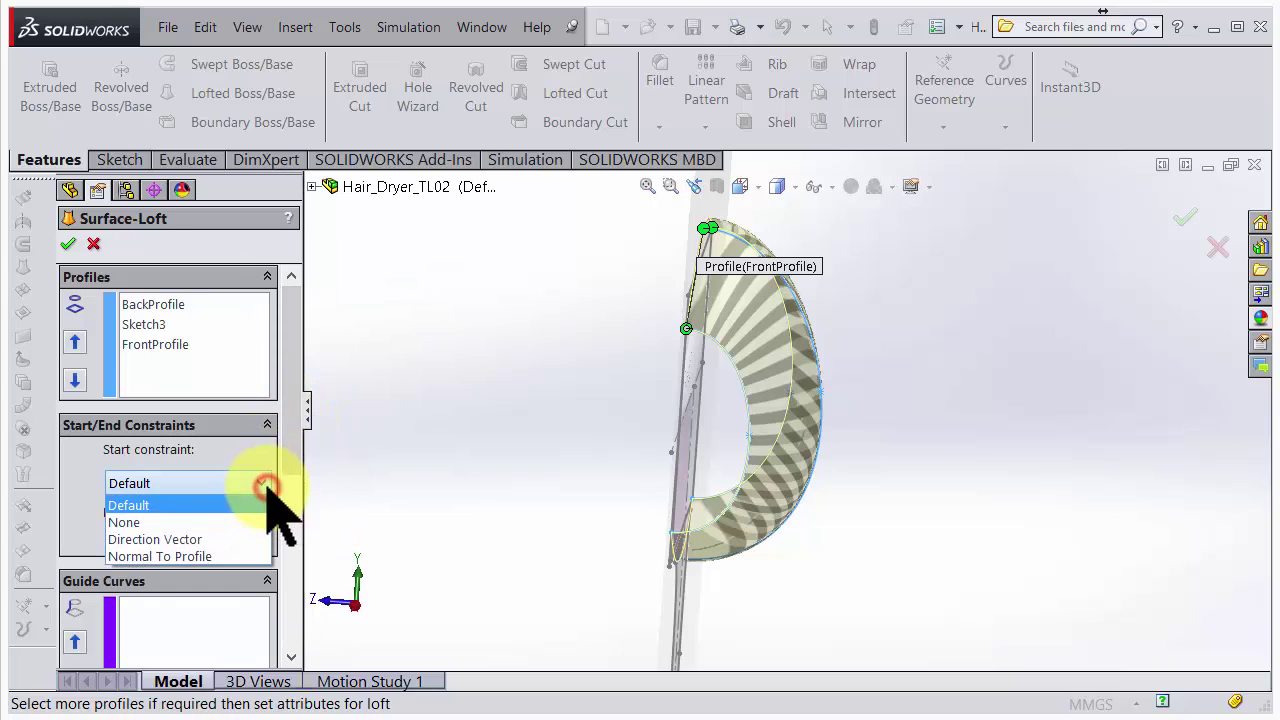
left_click(230, 557)
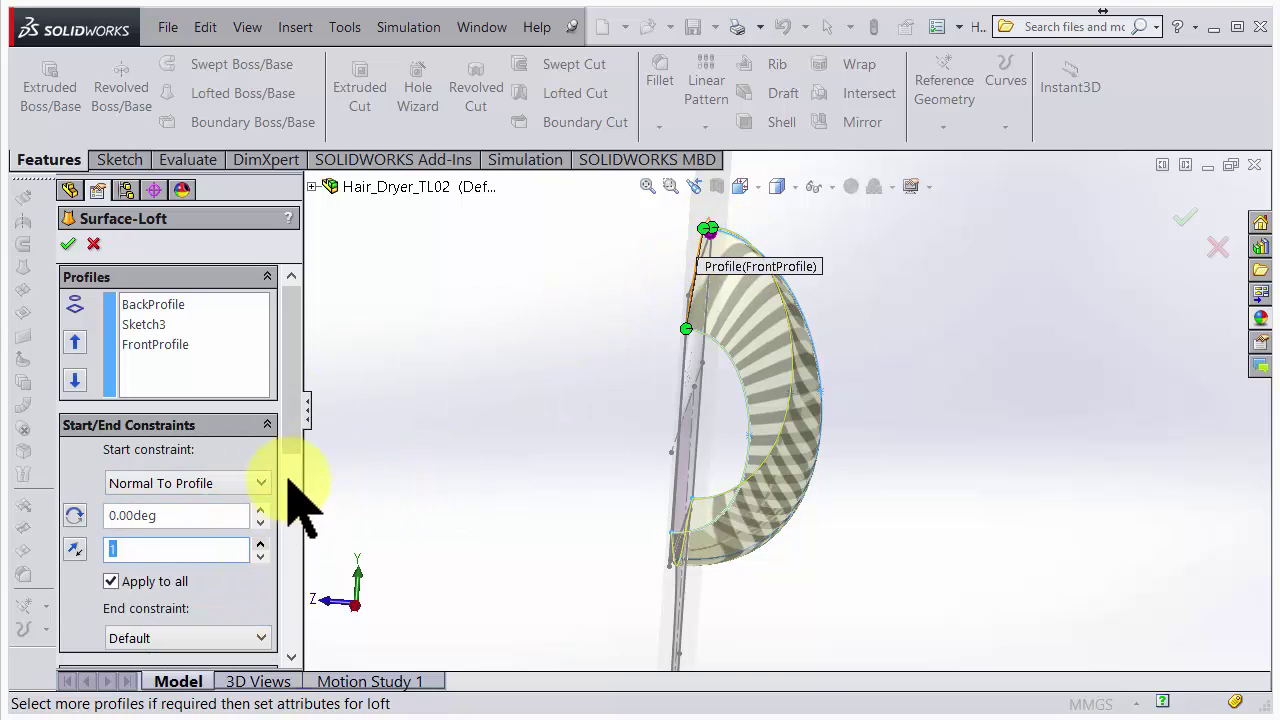
left_click_drag(291, 420, 260, 480)
left_click(259, 476)
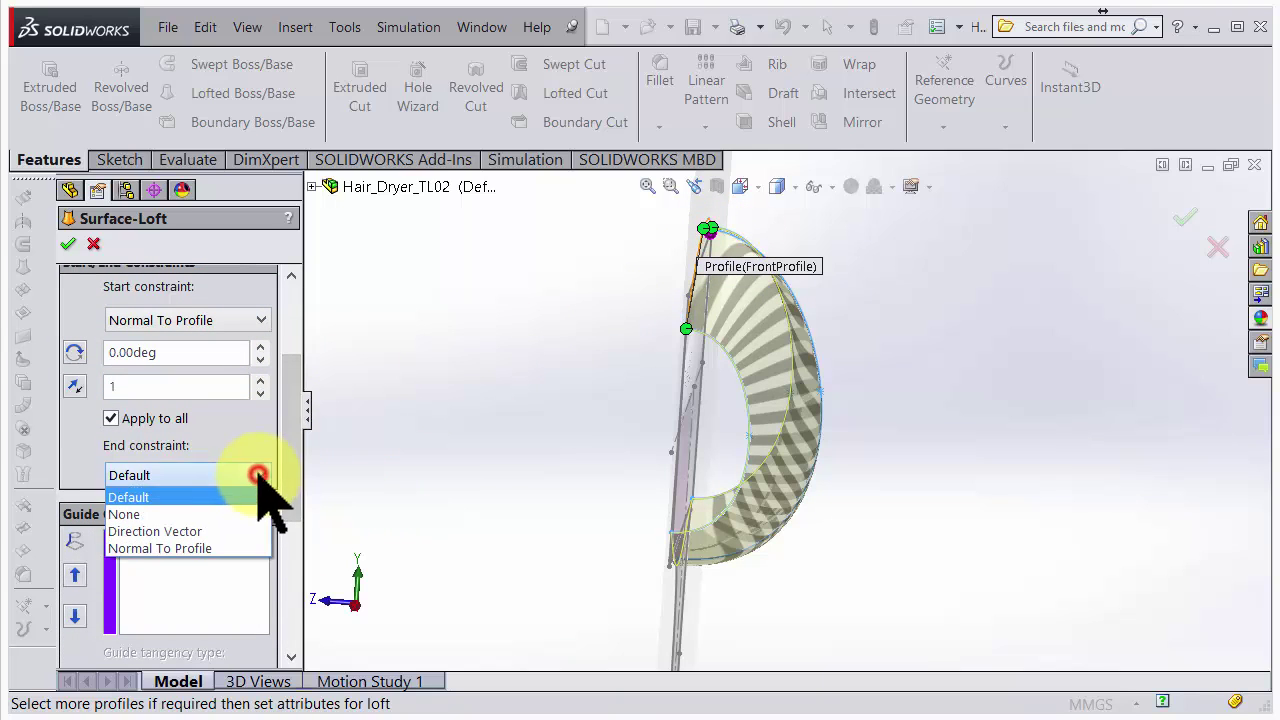
left_click(233, 546)
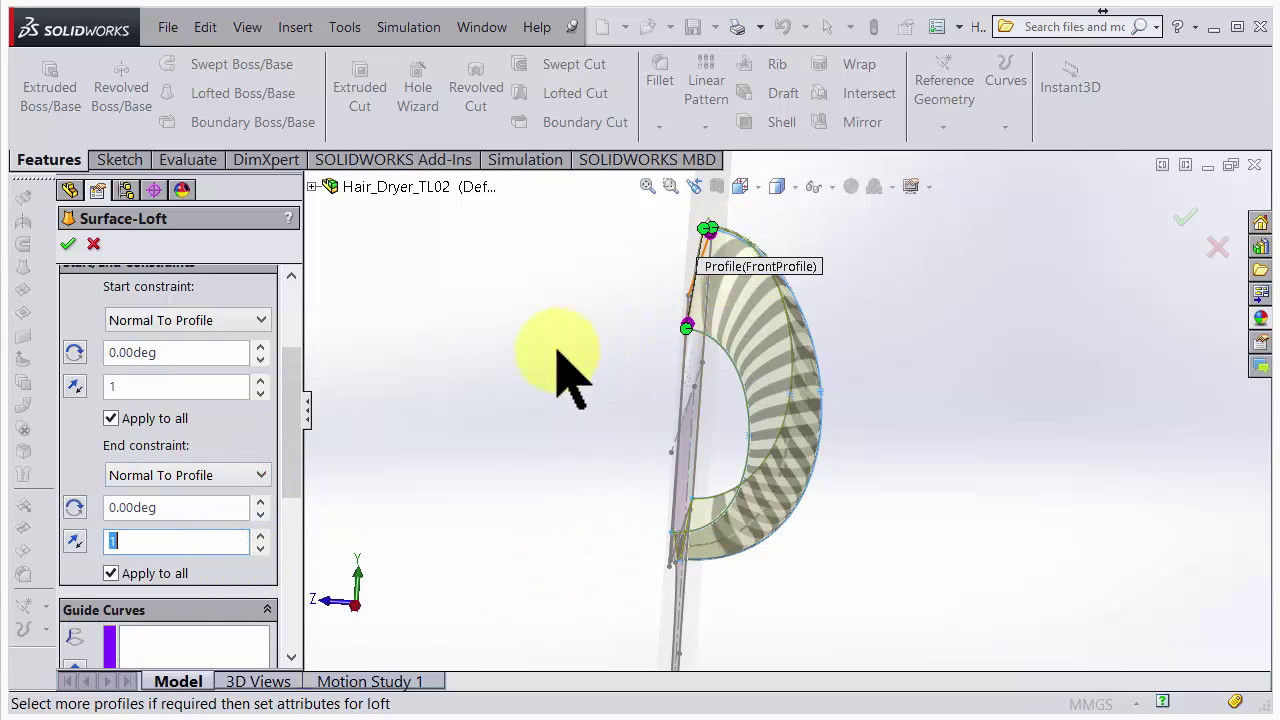
mouse_move(288, 464)
left_mouse_down()
mouse_move(278, 540)
mouse_move(288, 440)
left_mouse_up()
Check the start constraint's 0.00deg angle value and zoom into the loft preview.
left_click_drag(150, 386, 100, 382)
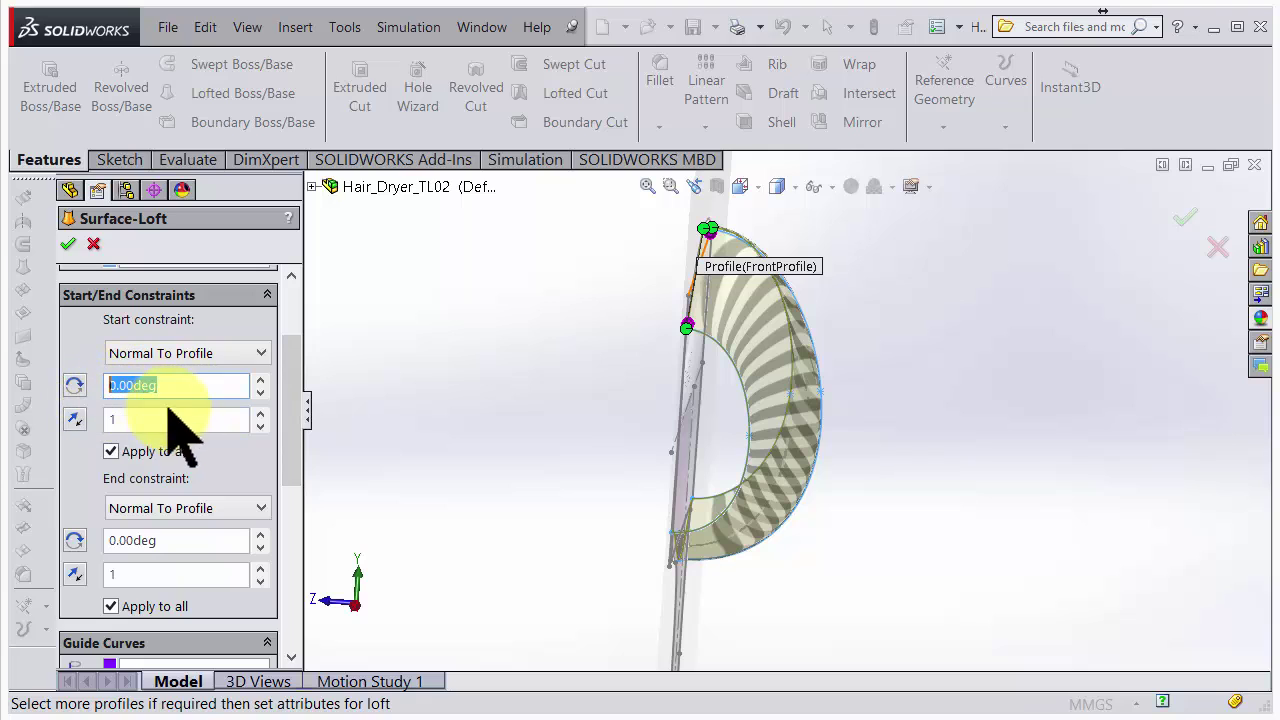
scroll(171, 414, "up", 2)
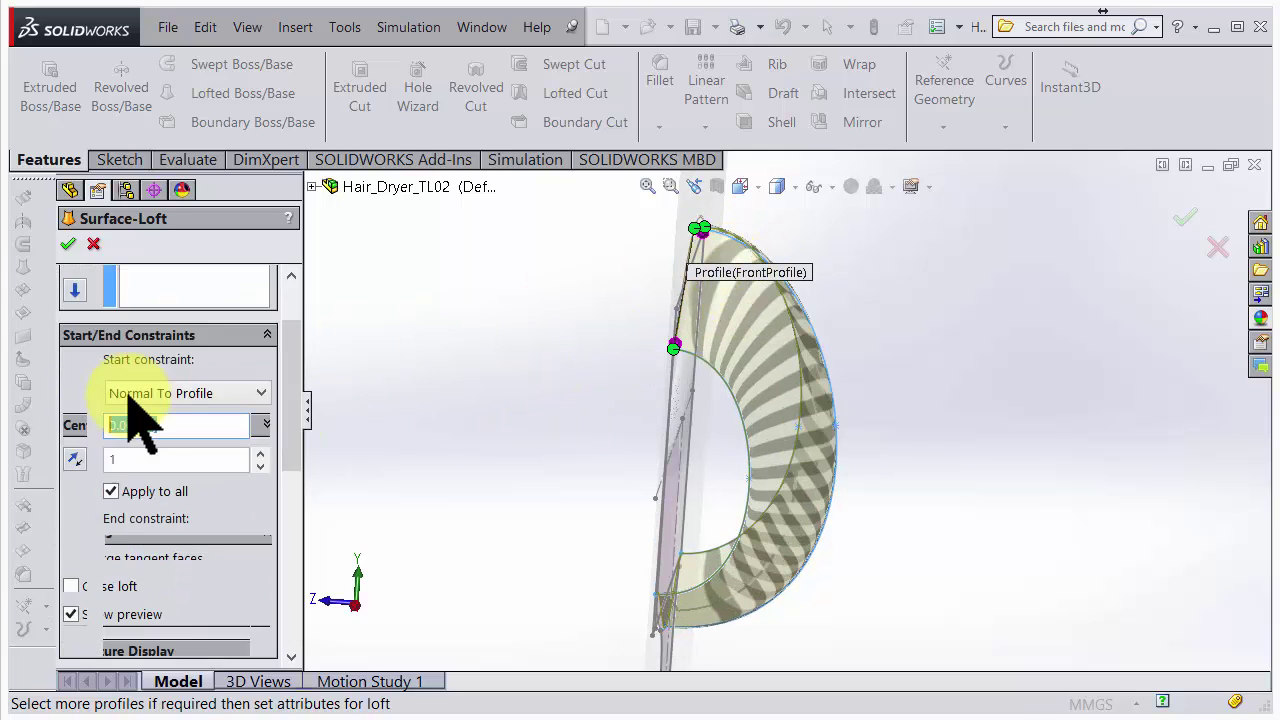
scroll(140, 415, "up", 2)
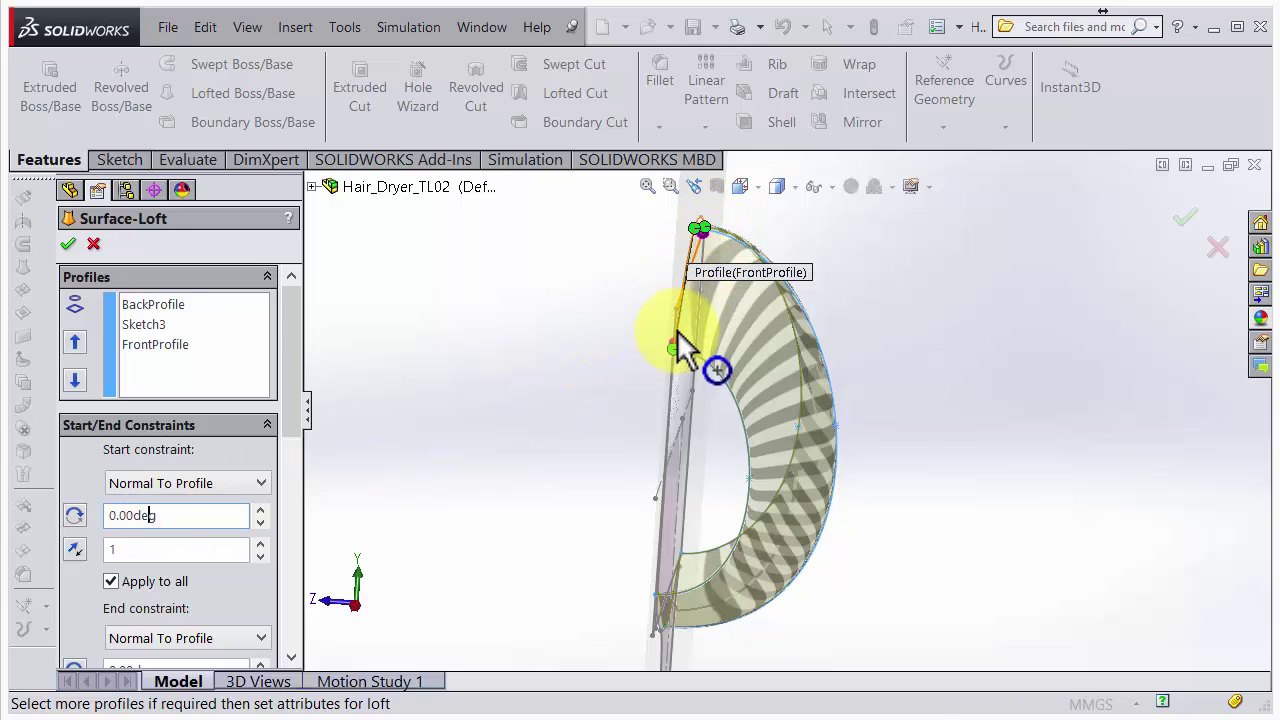
scroll(677, 330, "down", 5)
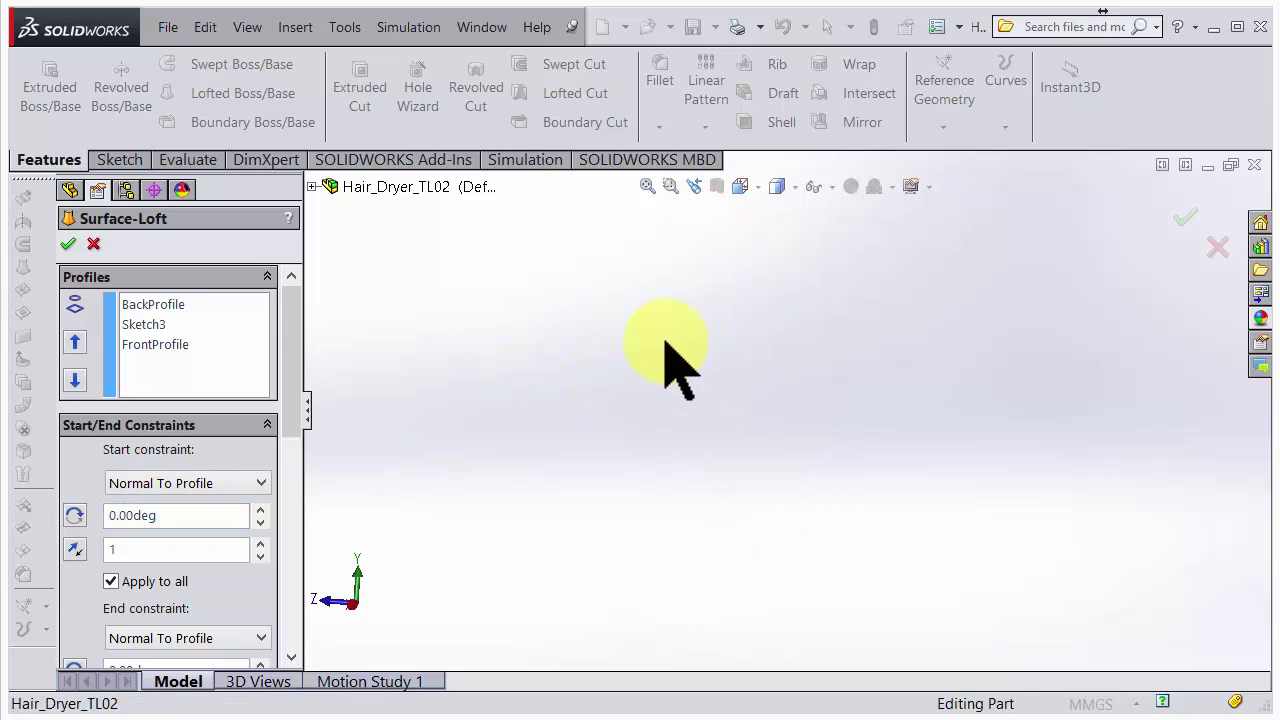
scroll(657, 371, "down", 3)
scroll(834, 486, "down", 5)
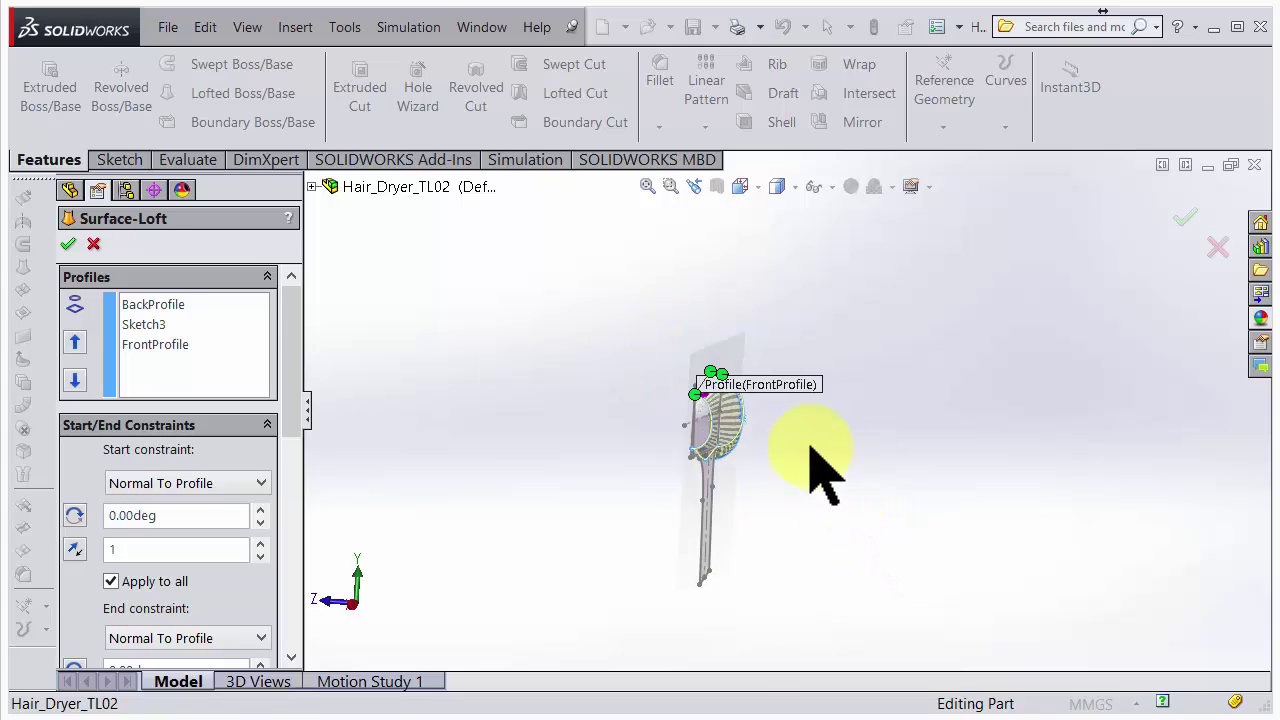
scroll(714, 392, "down", 3)
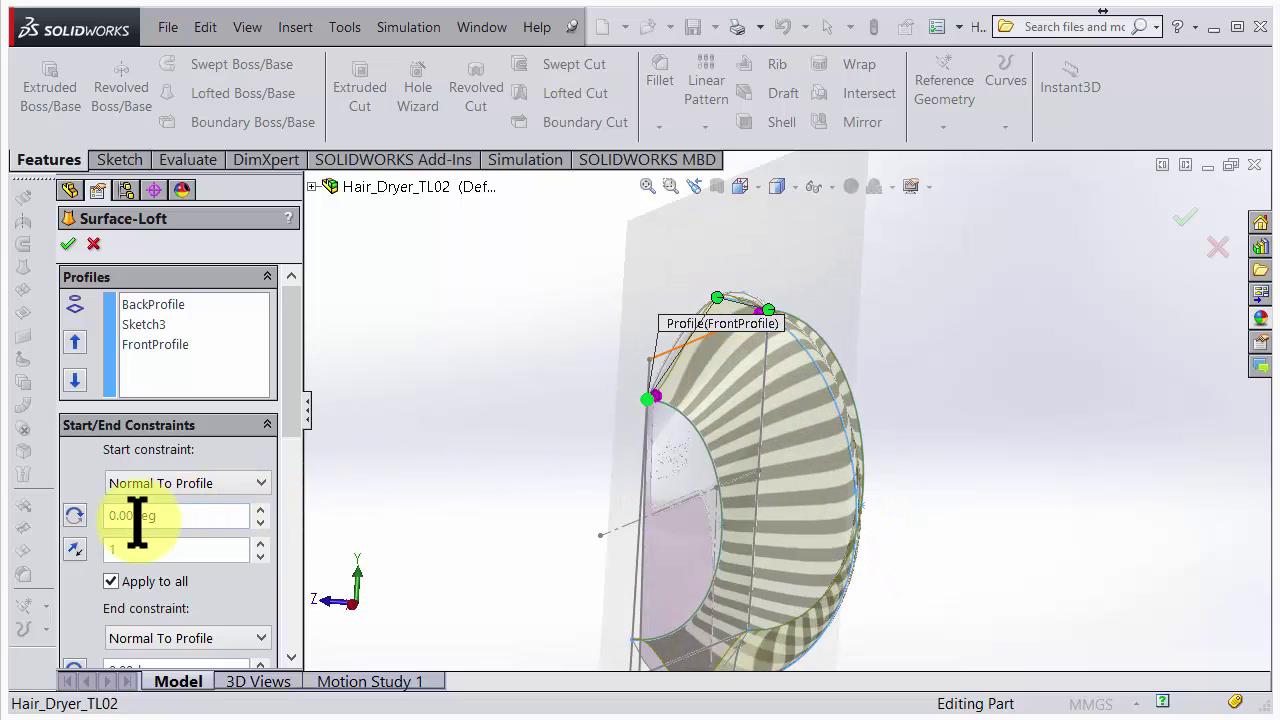
left_click_drag(163, 515, 100, 515)
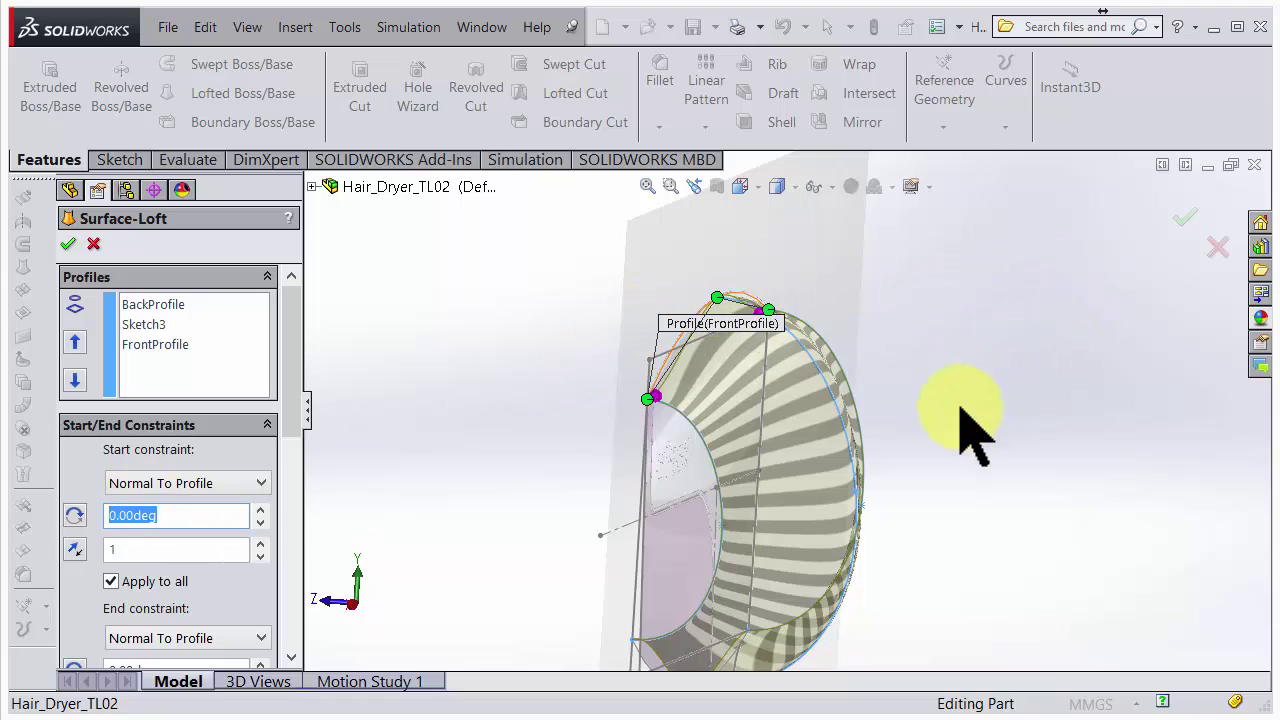
scroll(808, 451, "up", 2)
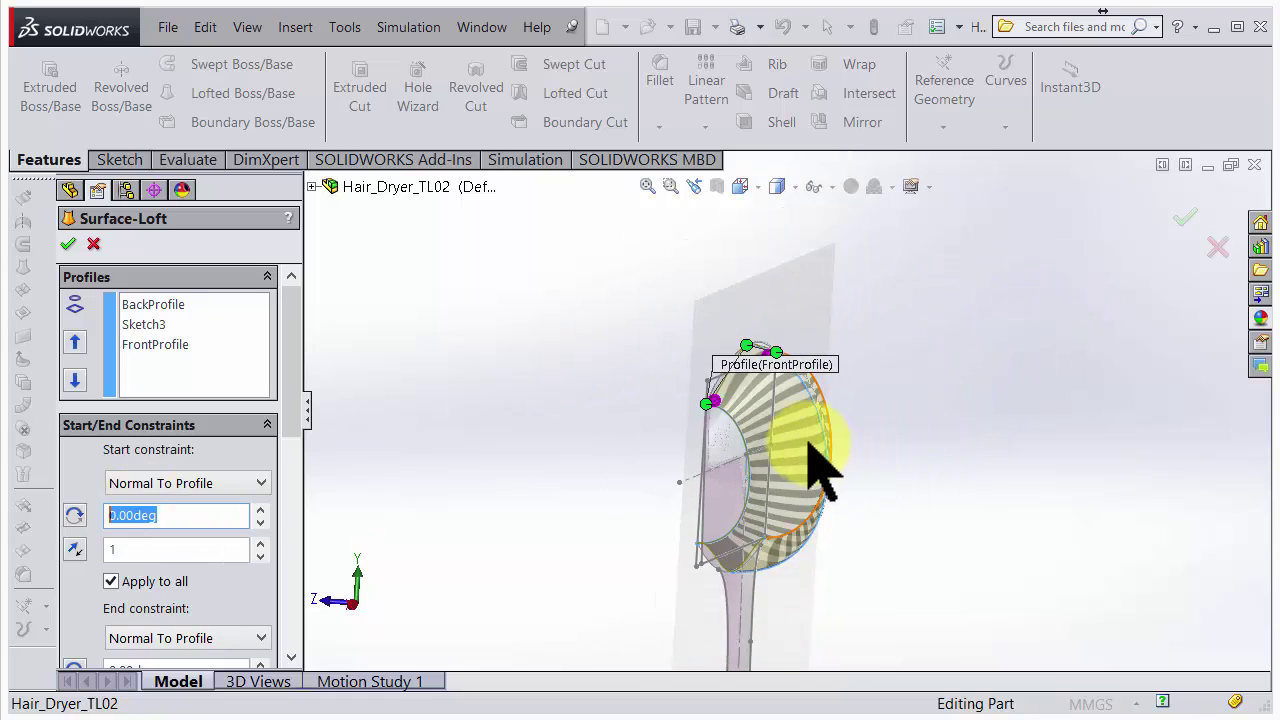
Accept the loft as Surface-Loft1 and orbit to view the dryer body from the side.
left_click(1193, 222)
middle_click_drag(1100, 400, 768, 458)
scroll(748, 440, "down", 1)
scroll(811, 380, "down", 2)
scroll(700, 400, "up", 2)
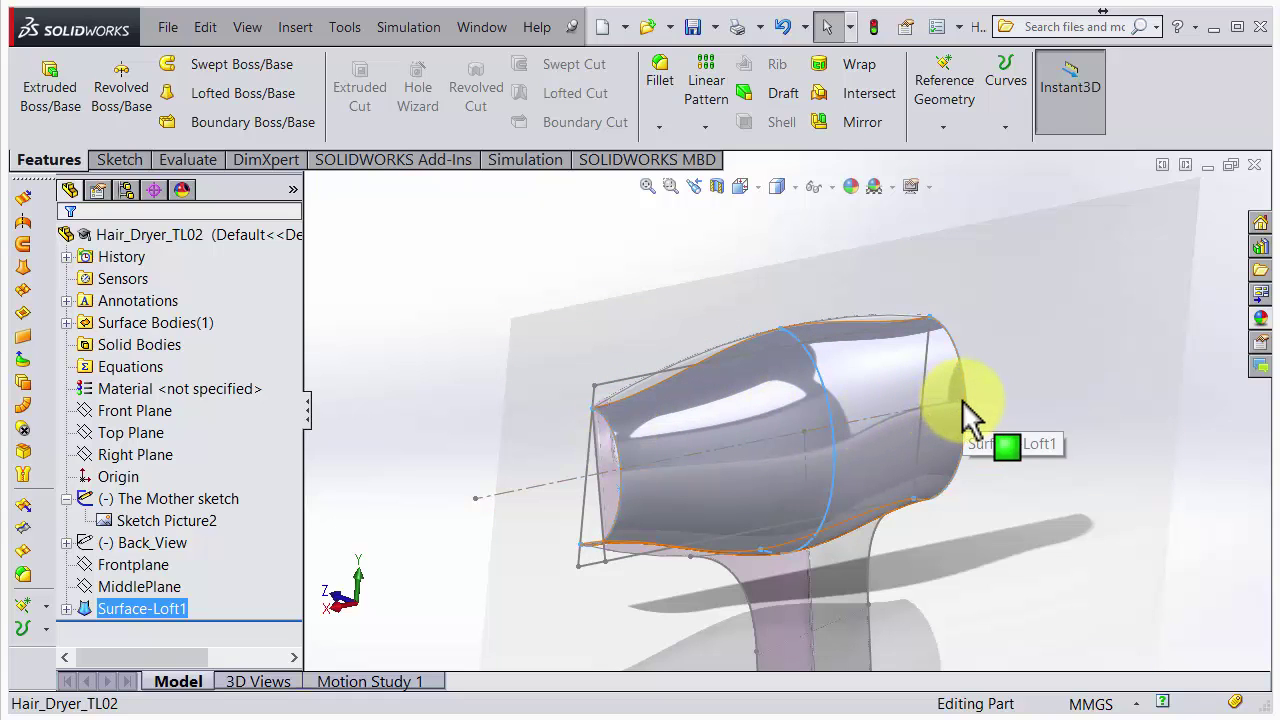
middle_click_drag(888, 448, 785, 462)
Edit Surface-Loft1 and reset its start and end constraints to Default.
right_click(163, 608)
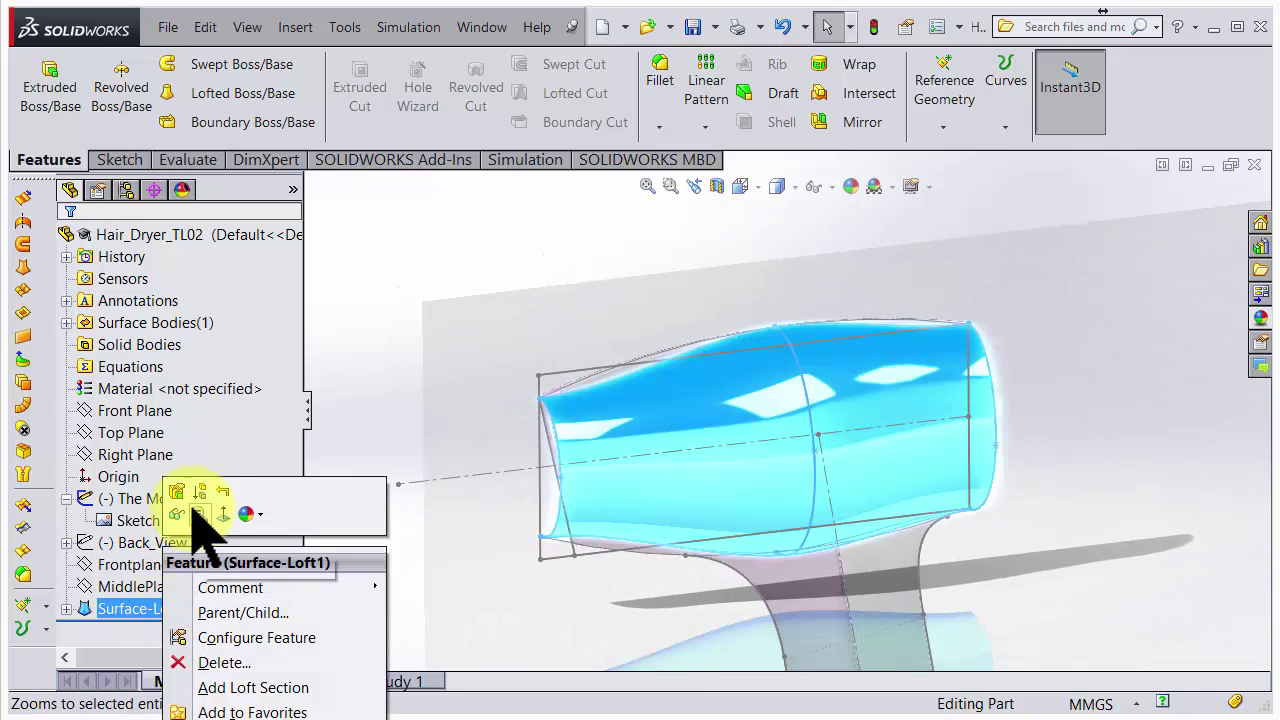
left_click(178, 491)
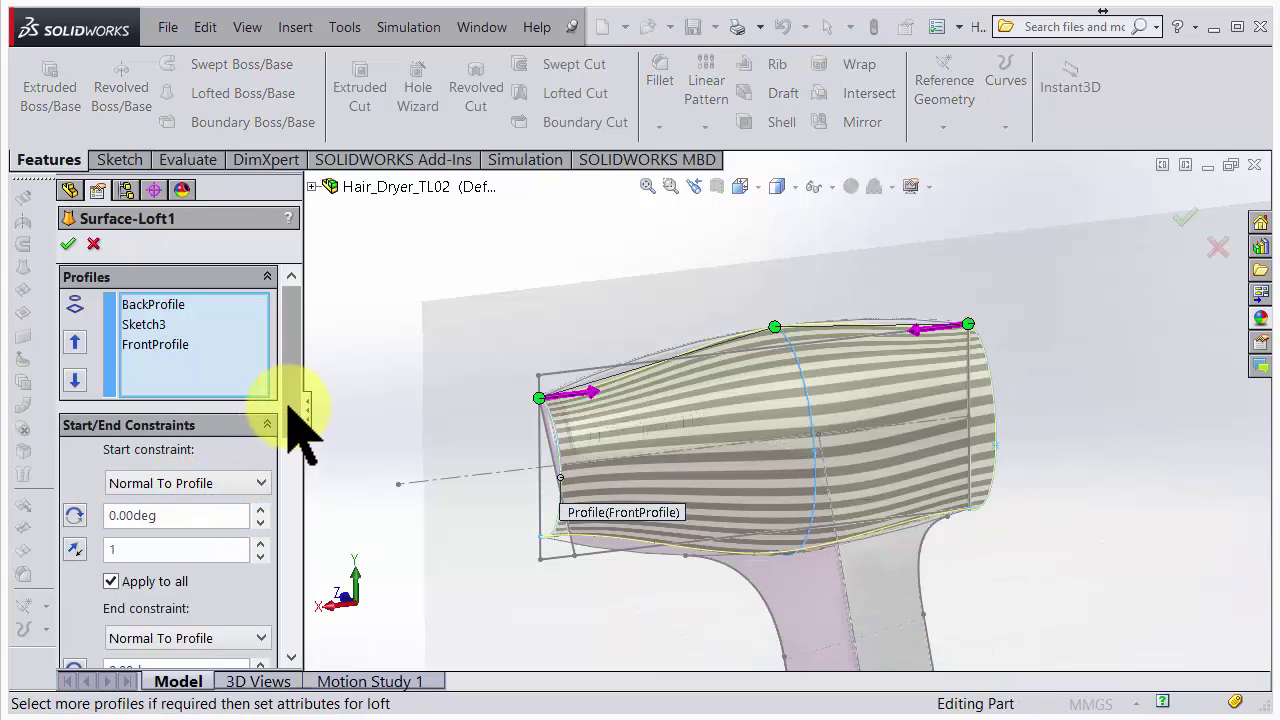
left_click(262, 483)
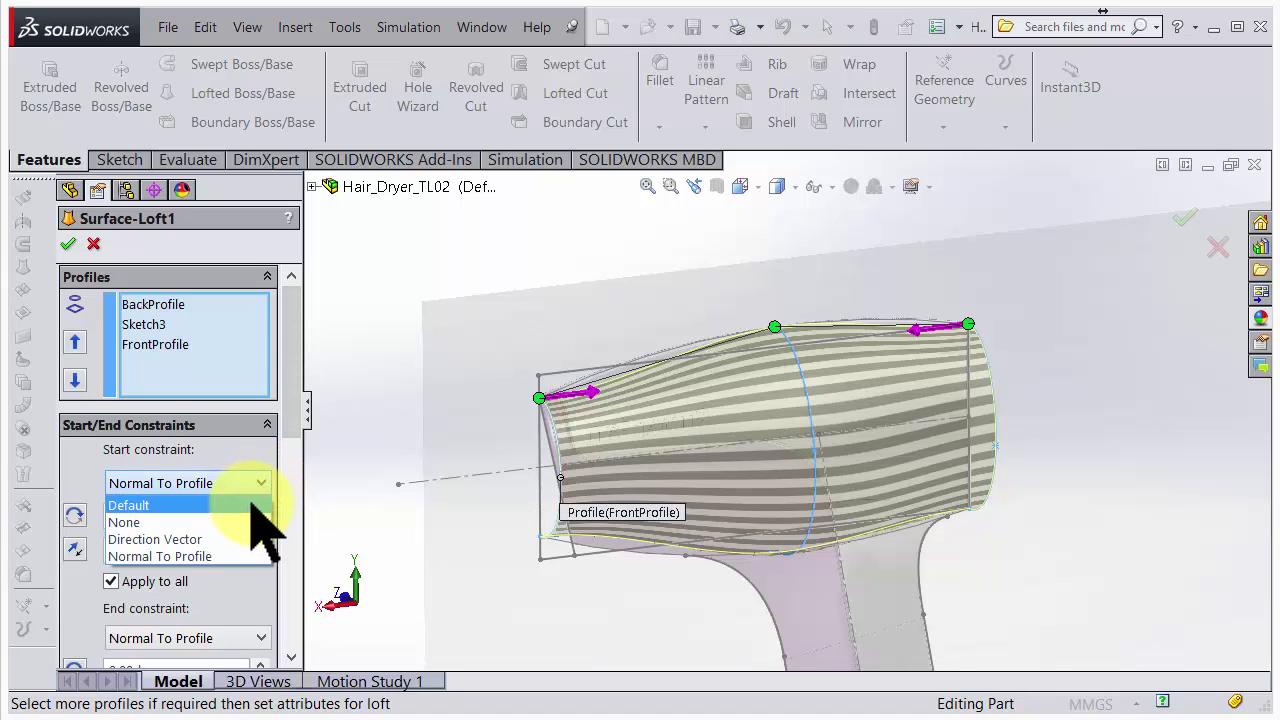
left_click(255, 505)
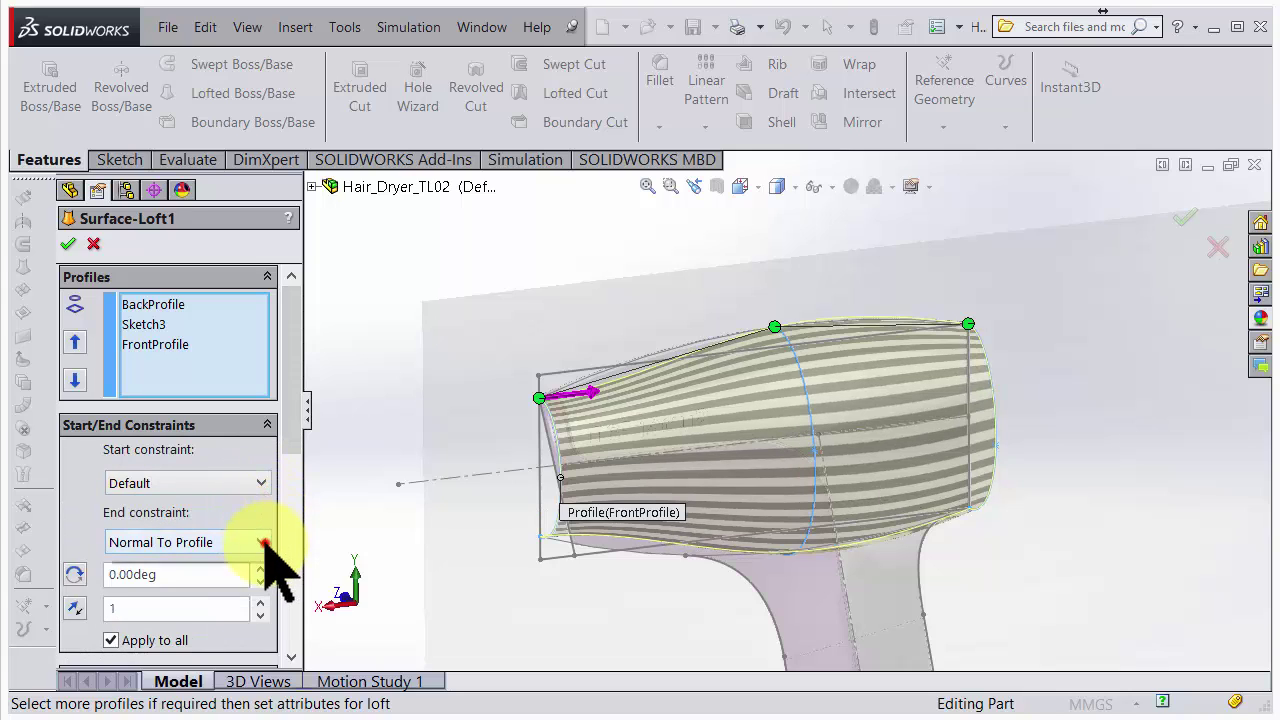
left_click(268, 545)
left_click(250, 563)
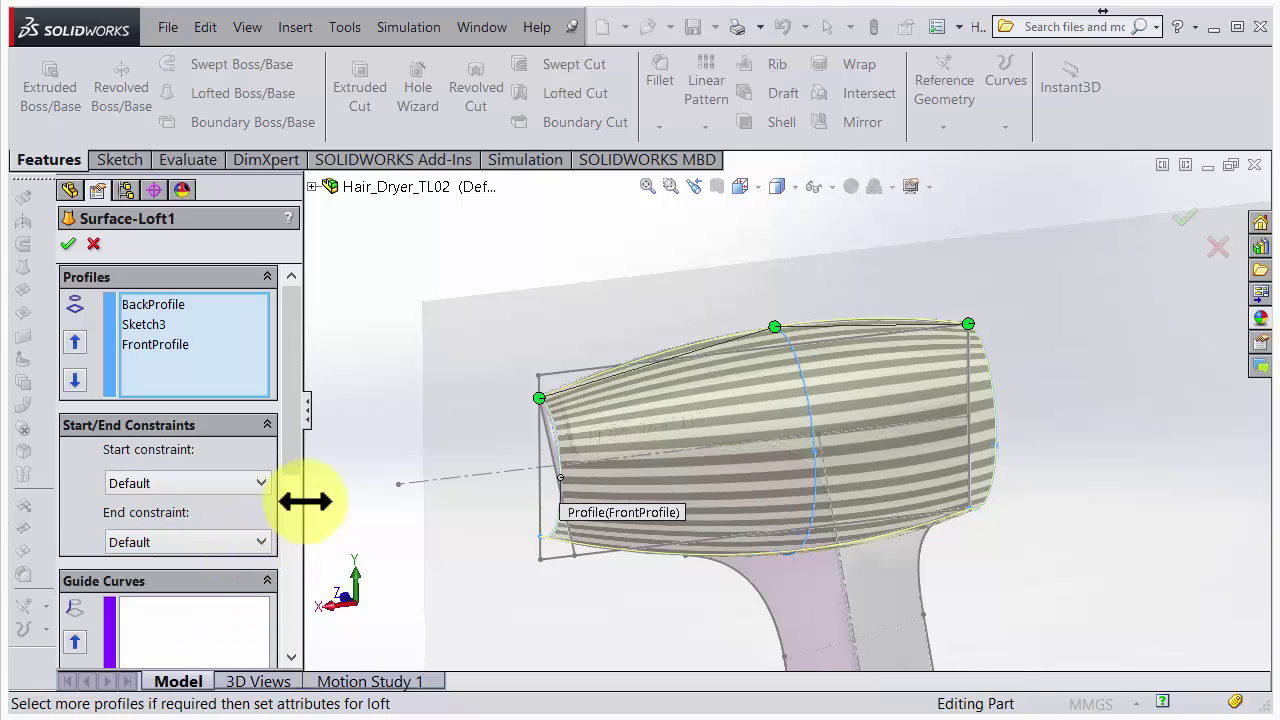
Activate the Guide Curves selection box.
left_click_drag(292, 432, 288, 510)
left_click(148, 432)
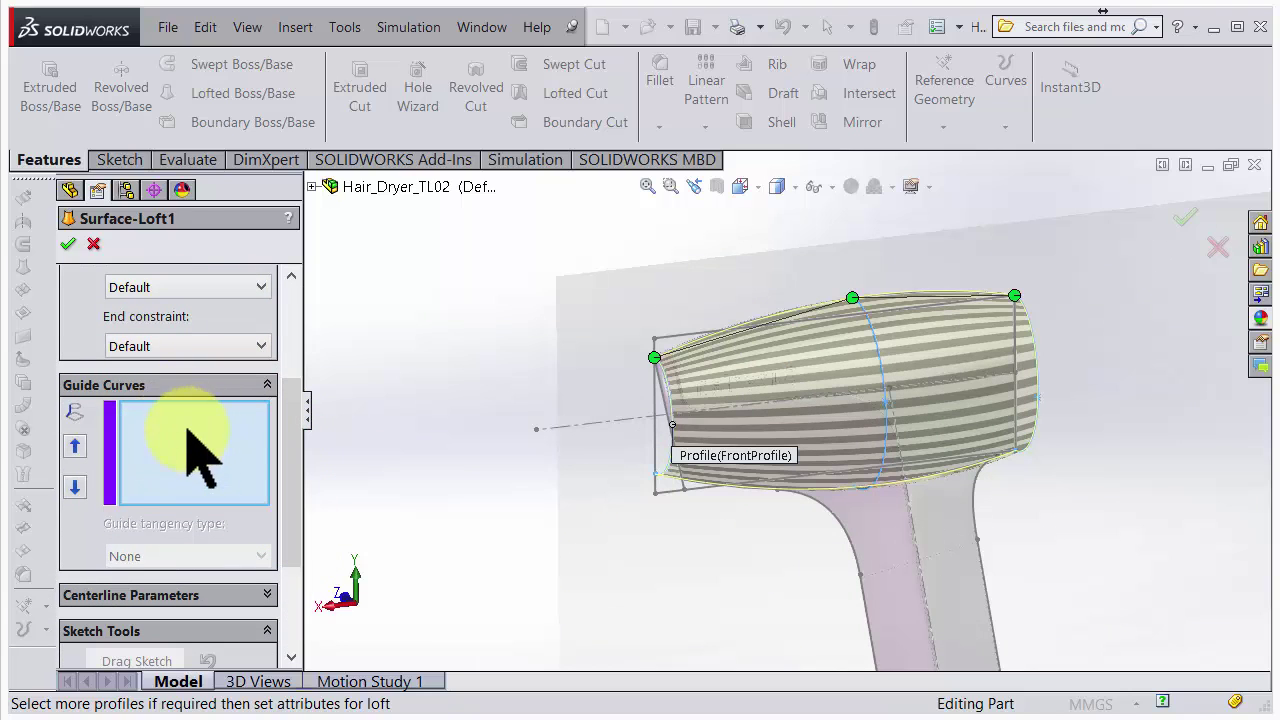
scroll(695, 295, "down", 5)
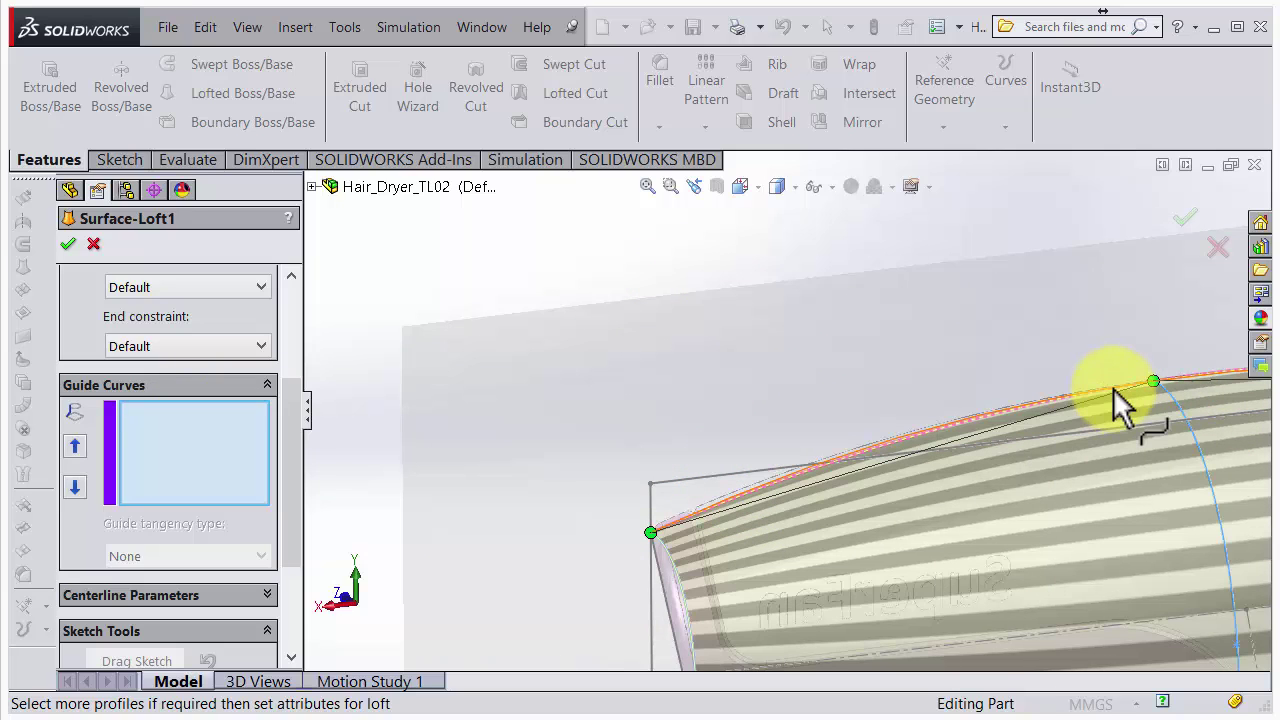
Add the dryer's top and bottom edges as guide curves Open Group<1> and <2>.
left_click(1113, 388)
middle_click_drag(843, 557, 843, 610)
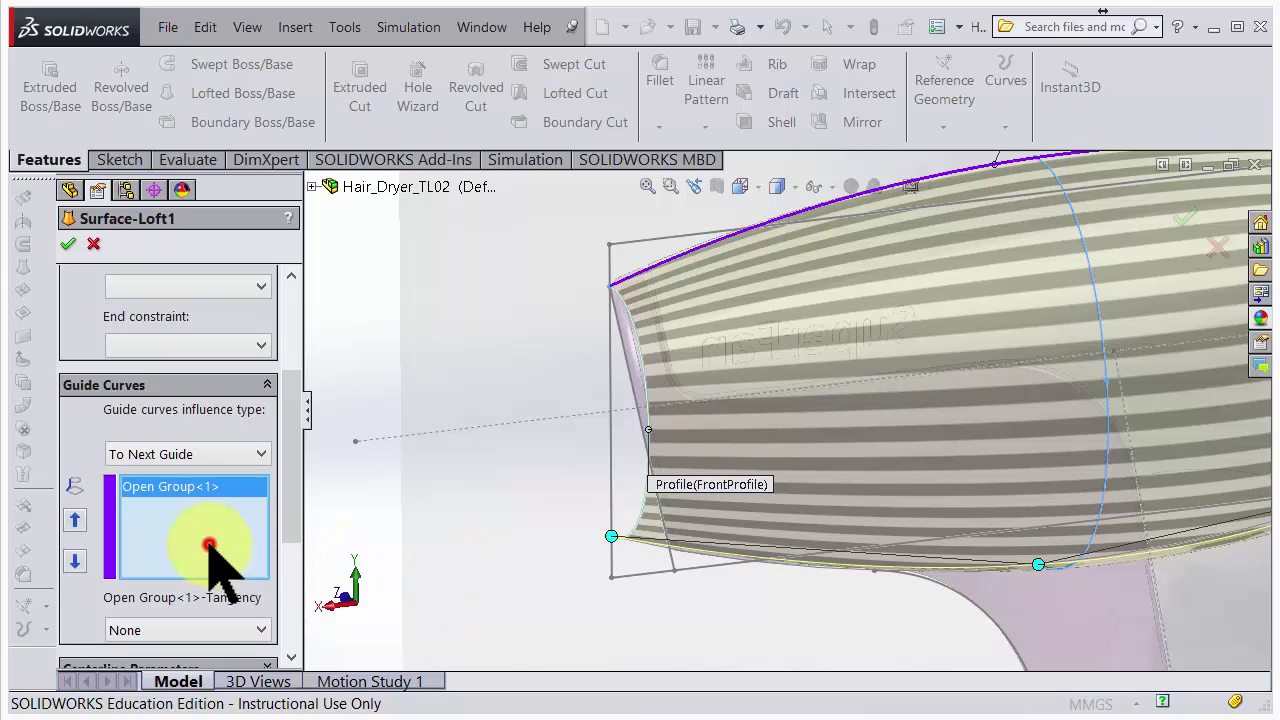
left_click(210, 544)
middle_click_drag(707, 548, 712, 458)
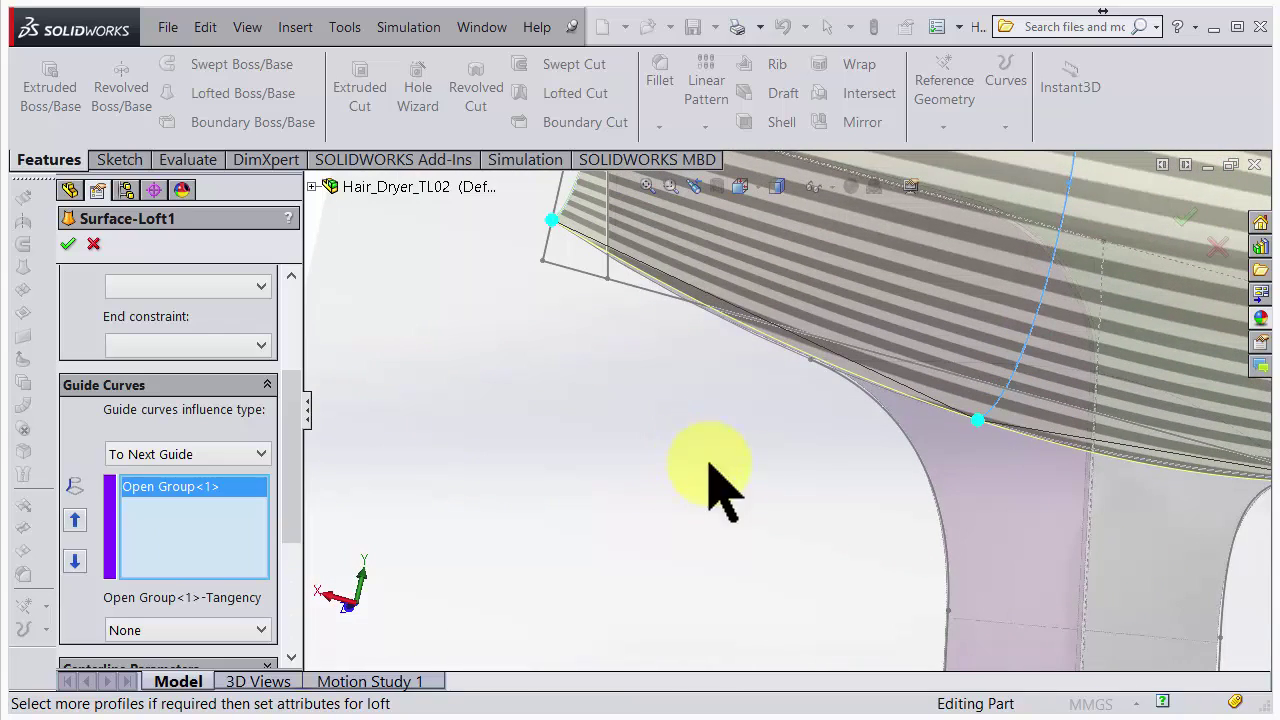
left_click(1080, 447)
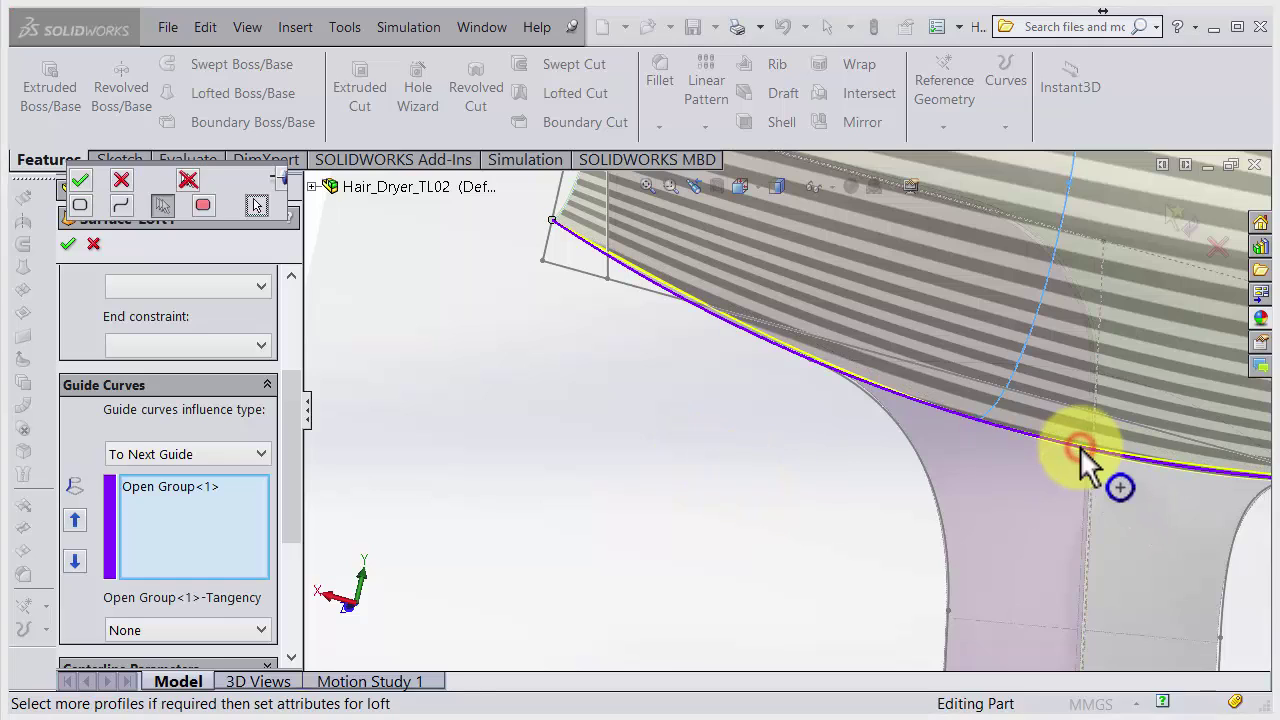
right_click(1081, 452)
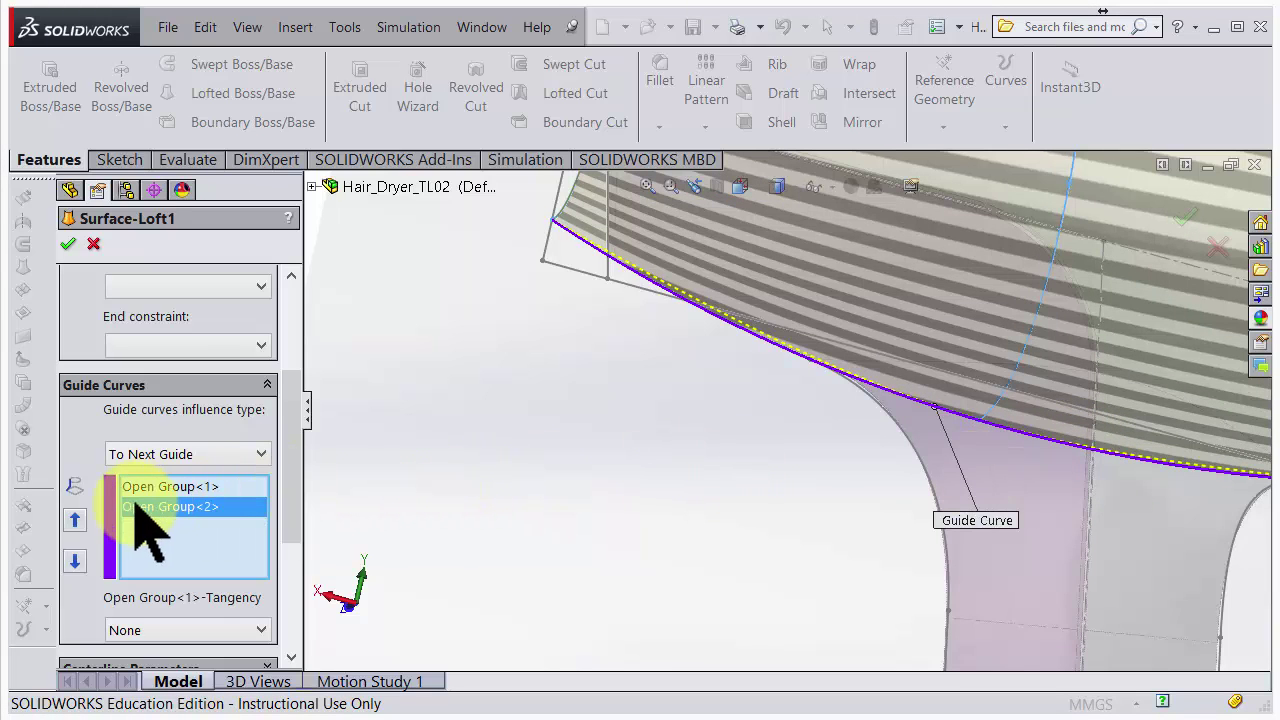
Set Open Group<2> tangency to Normal To Profile and orbit to check the loft.
scroll(140, 540, "up", 3)
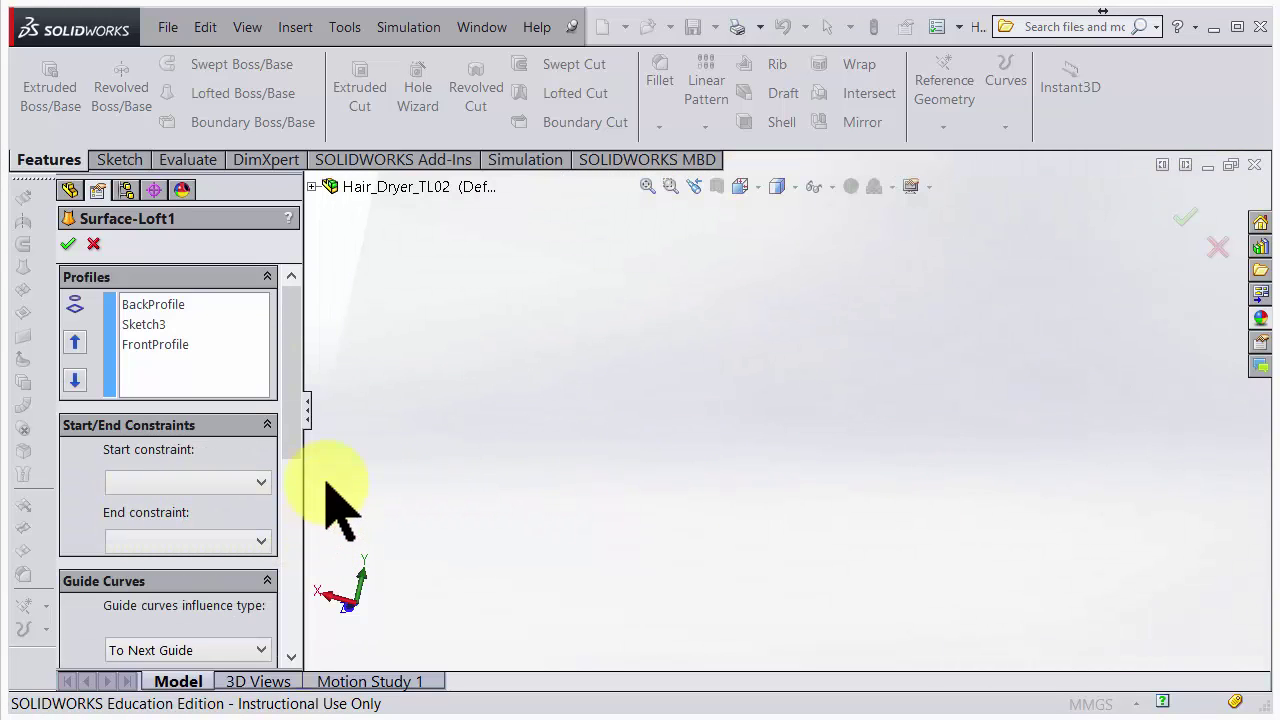
left_click_drag(294, 449, 297, 590)
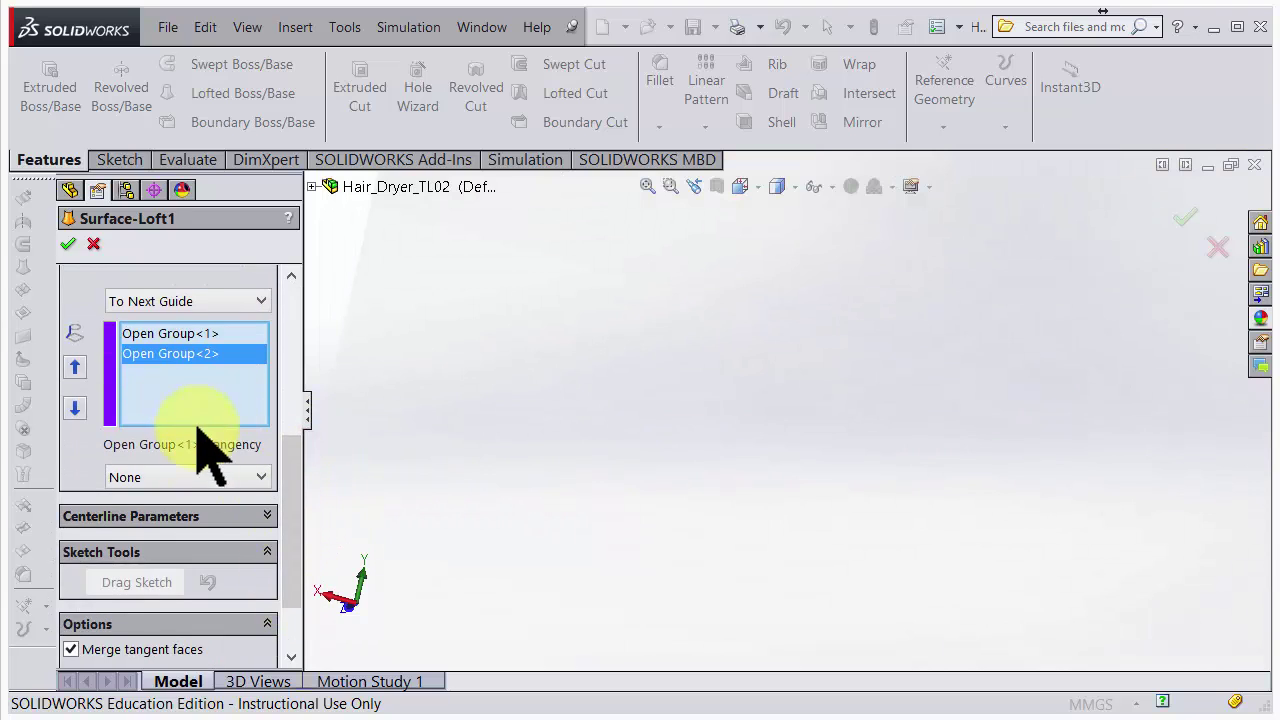
left_click(248, 477)
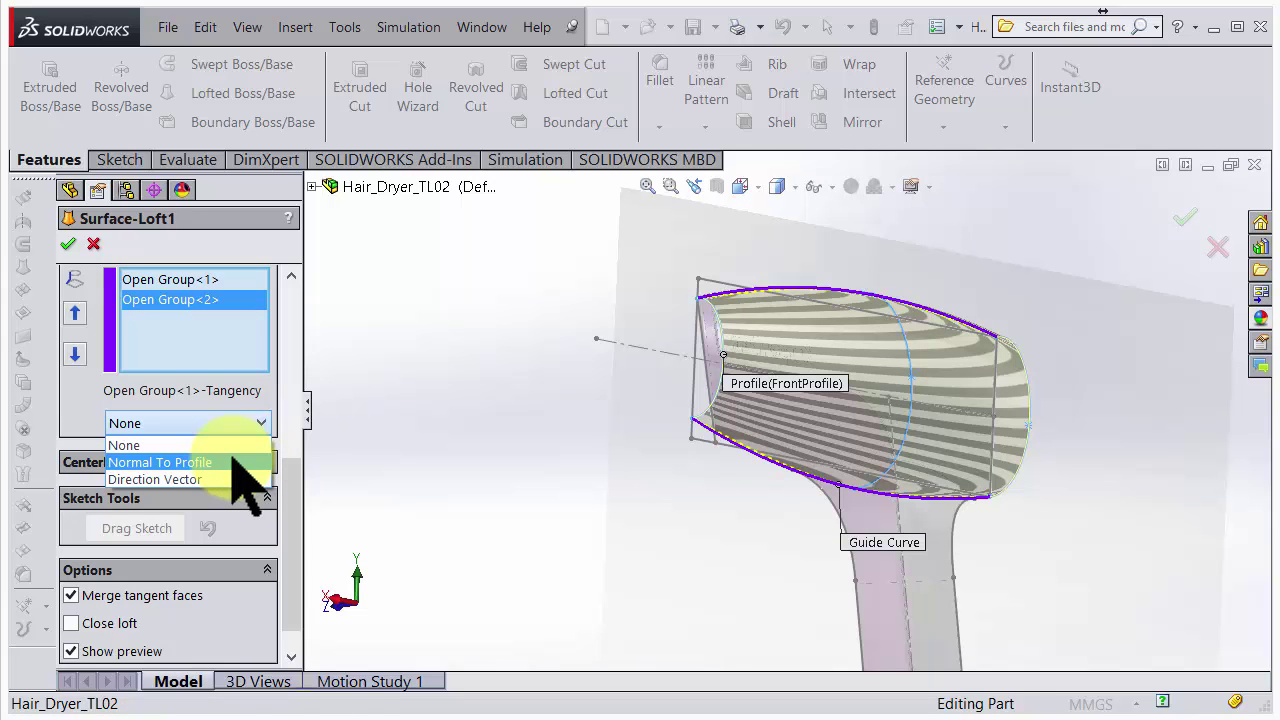
left_click(234, 460)
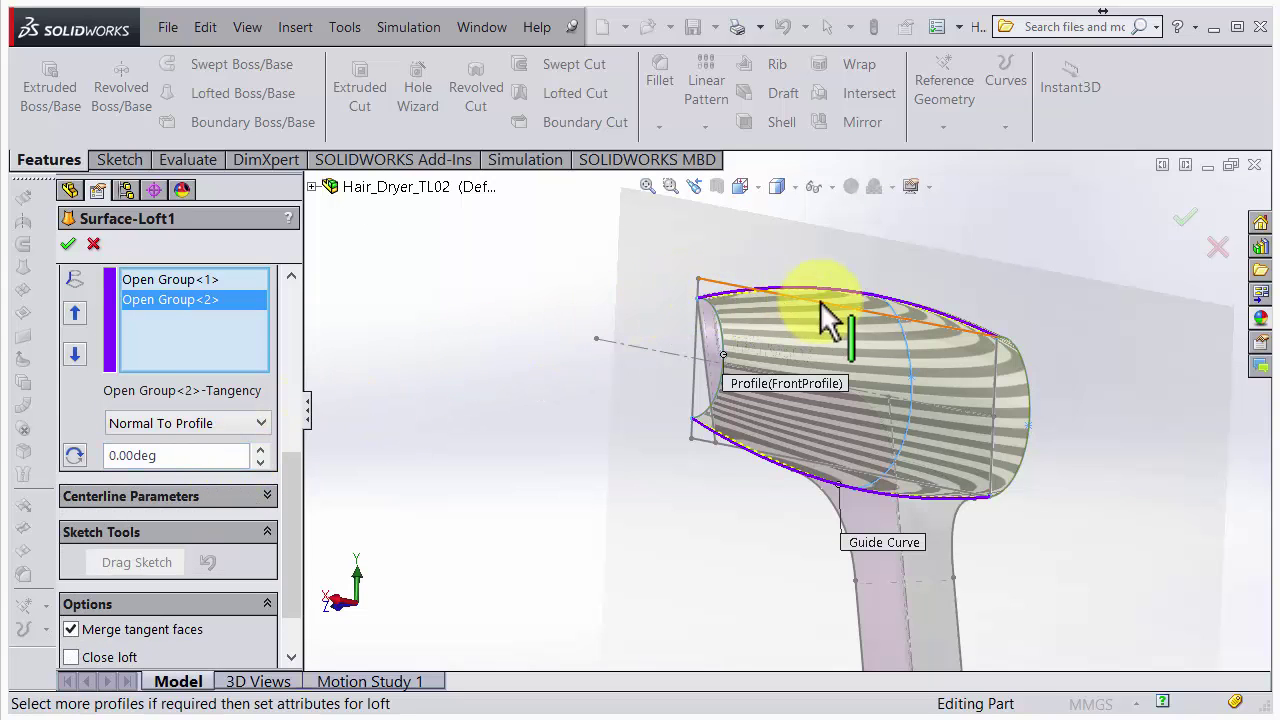
middle_click_drag(771, 480, 760, 440)
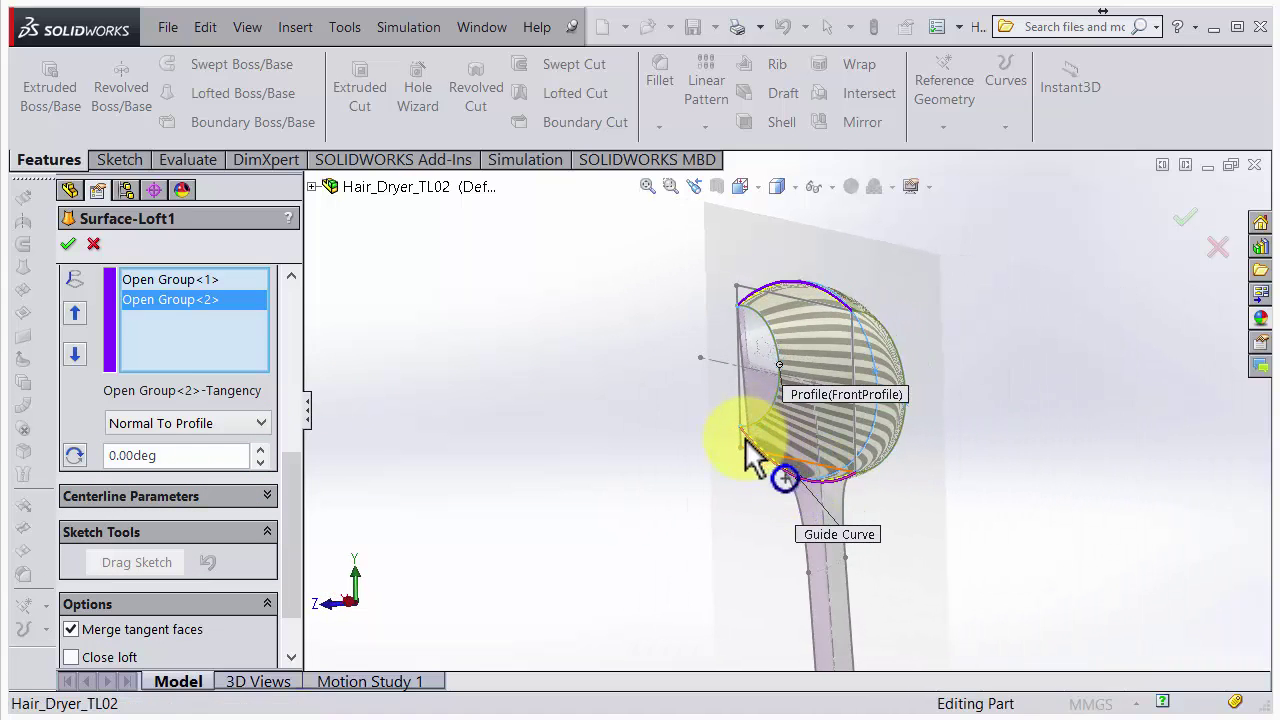
middle_click_drag(857, 500, 793, 502)
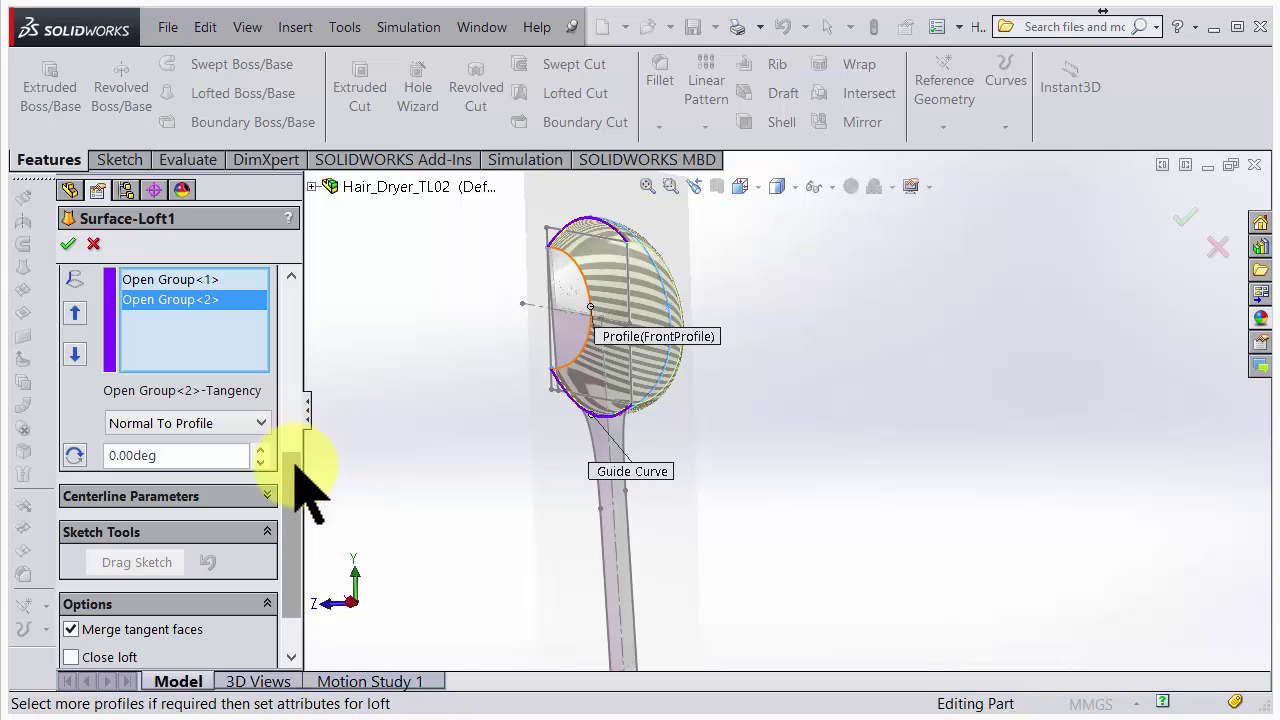
left_click_drag(296, 466, 302, 508)
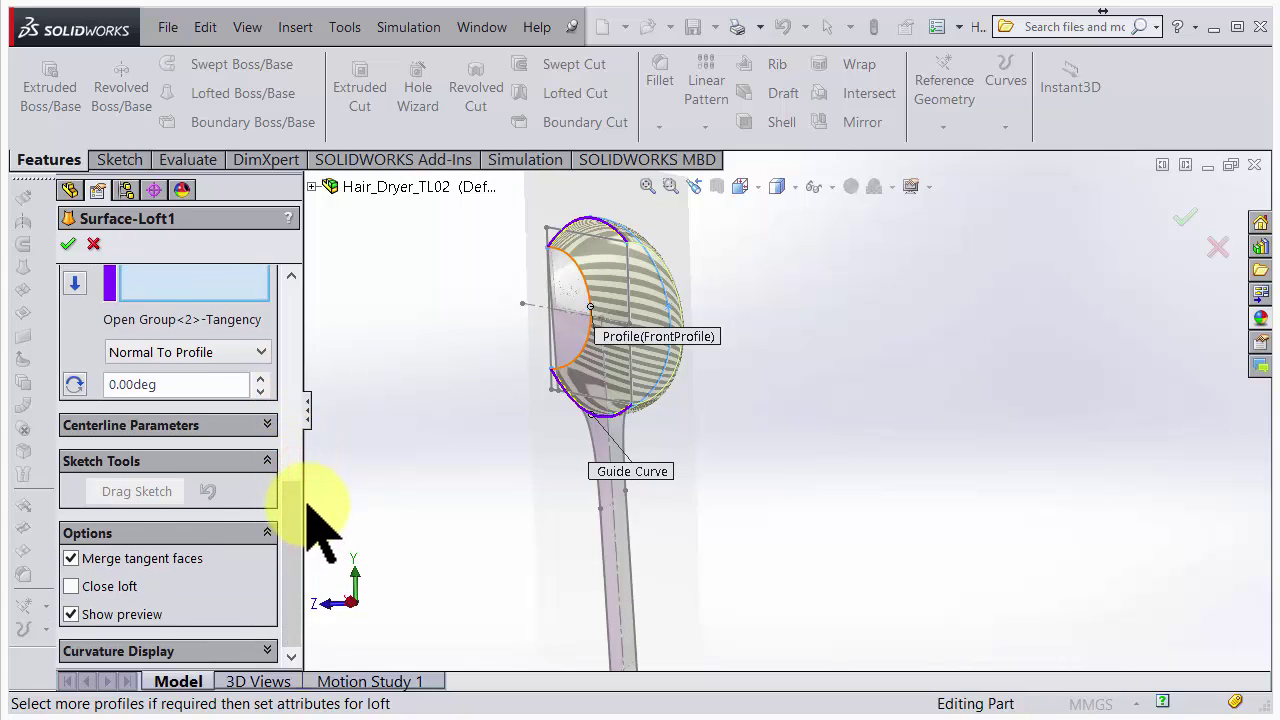
Apply the guide-curve loft edits and orbit to a straight side view of body and handle.
left_click(66, 246)
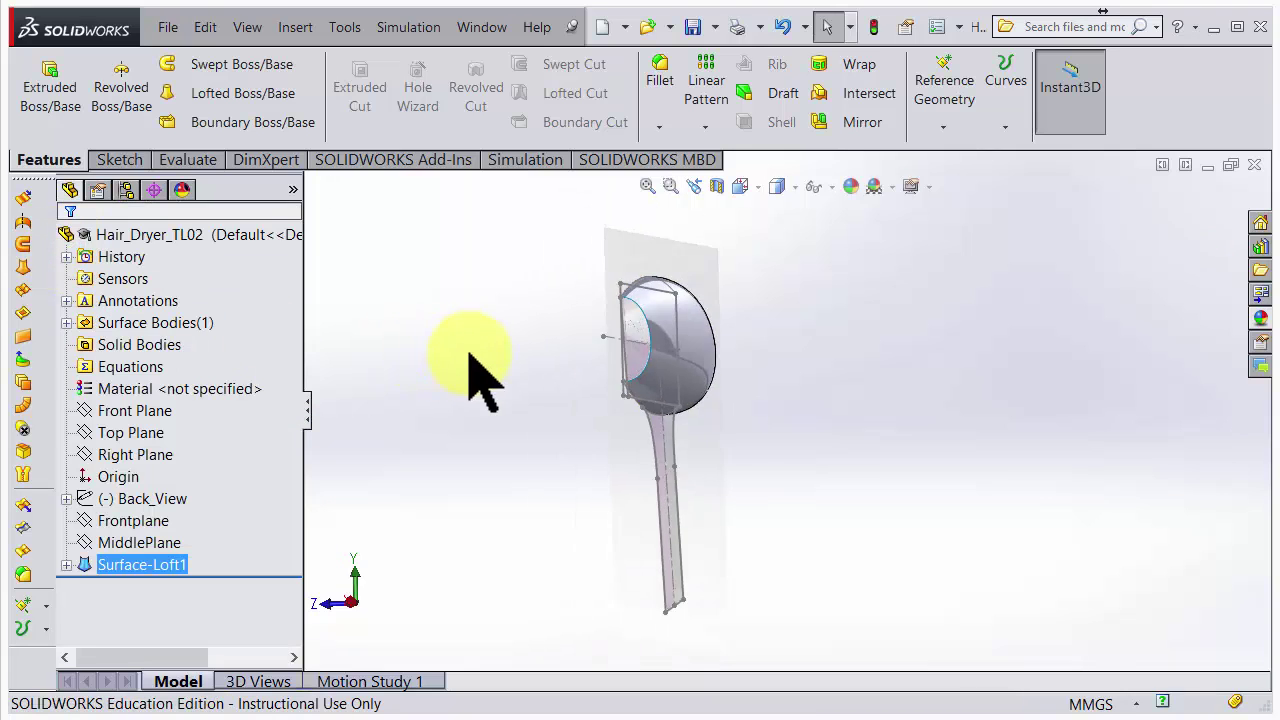
mouse_move(708, 383)
middle_mouse_down()
mouse_move(563, 397)
mouse_move(491, 420)
mouse_move(626, 354)
mouse_move(674, 310)
mouse_move(731, 317)
mouse_move(710, 312)
mouse_move(640, 363)
mouse_move(686, 509)
middle_mouse_up()
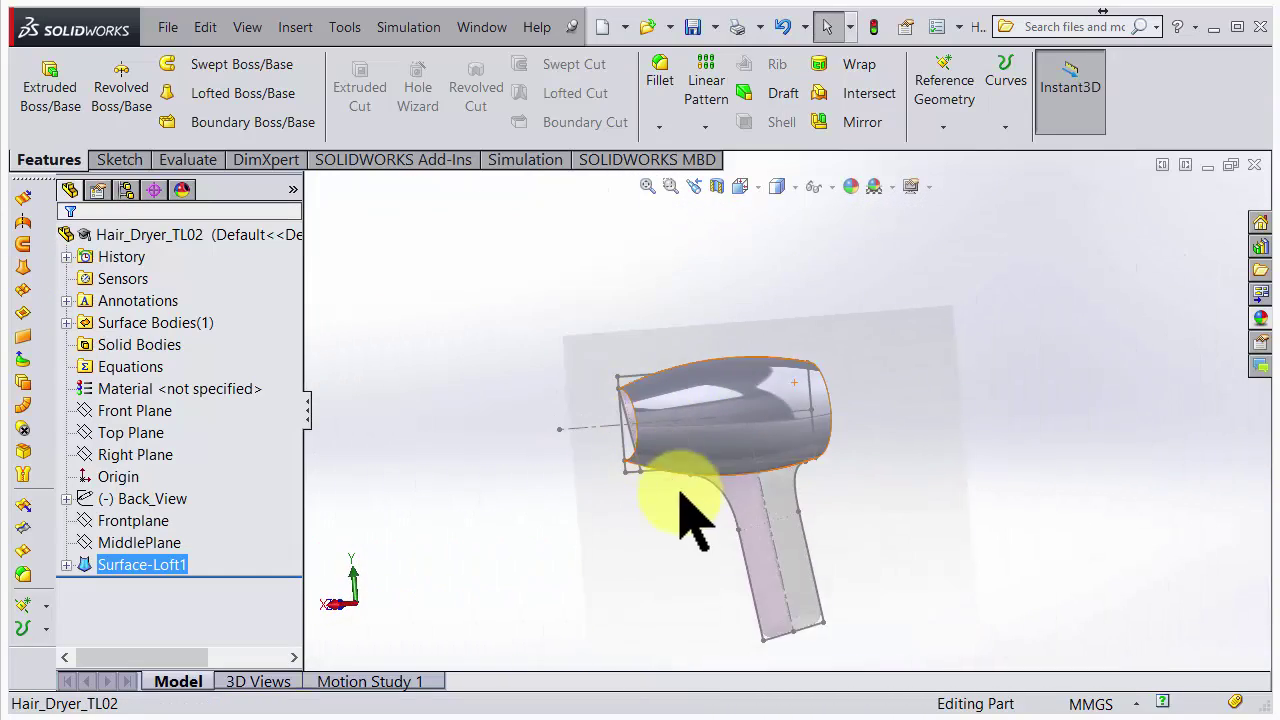
scroll(766, 557, "down", 2)
scroll(835, 565, "up", 2)
middle_click_drag(823, 543, 871, 471)
scroll(871, 471, "down", 3)
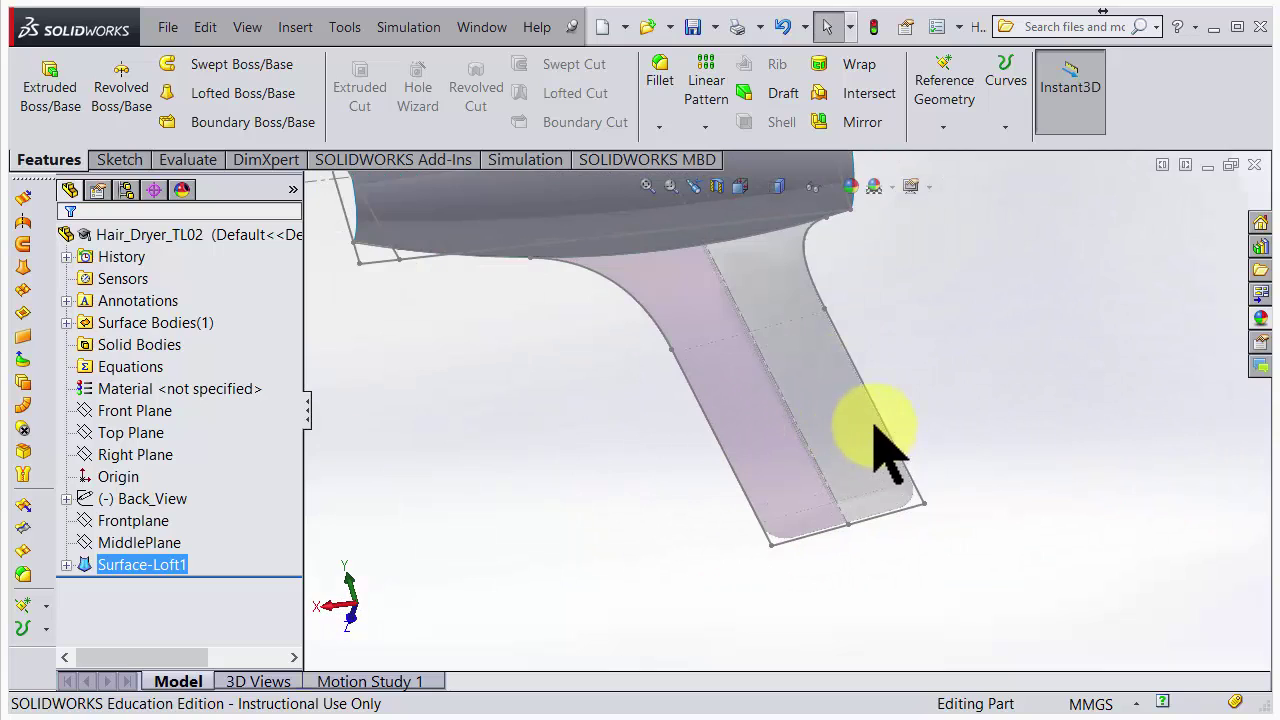
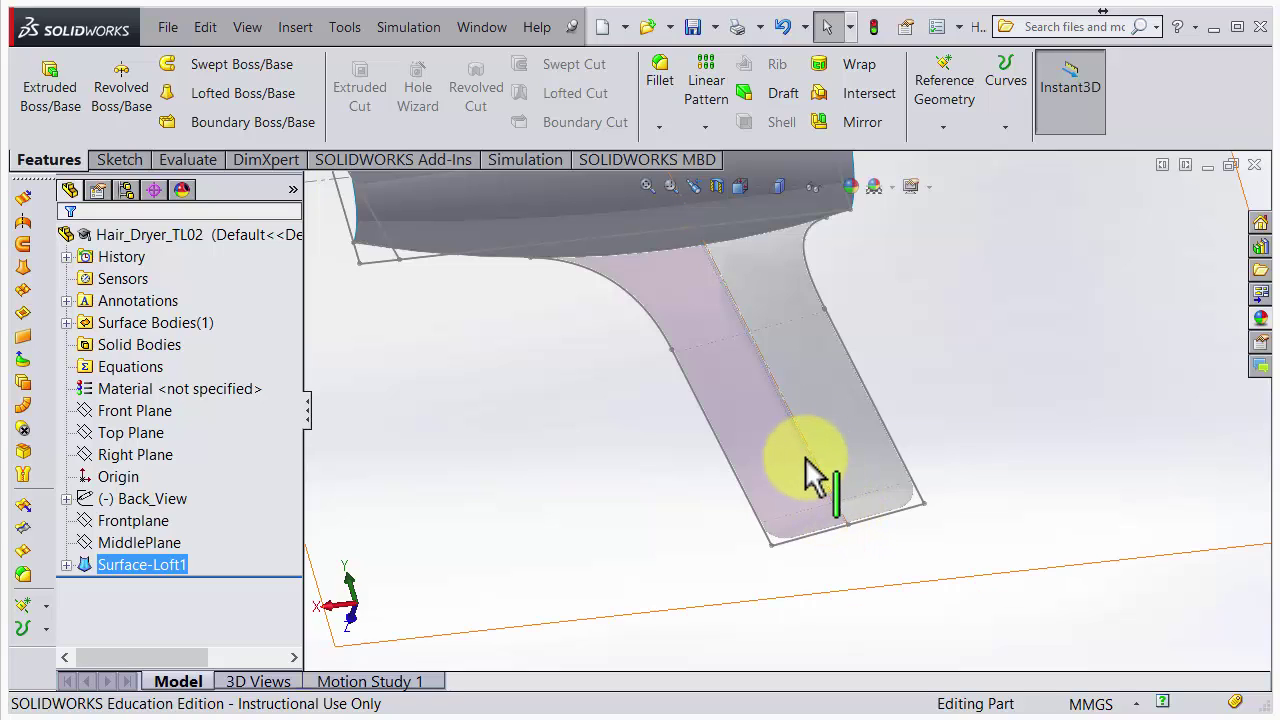
Create Plane3 perpendicular to the handle's centre edge, passing through its bottom end point.
left_click(943, 126)
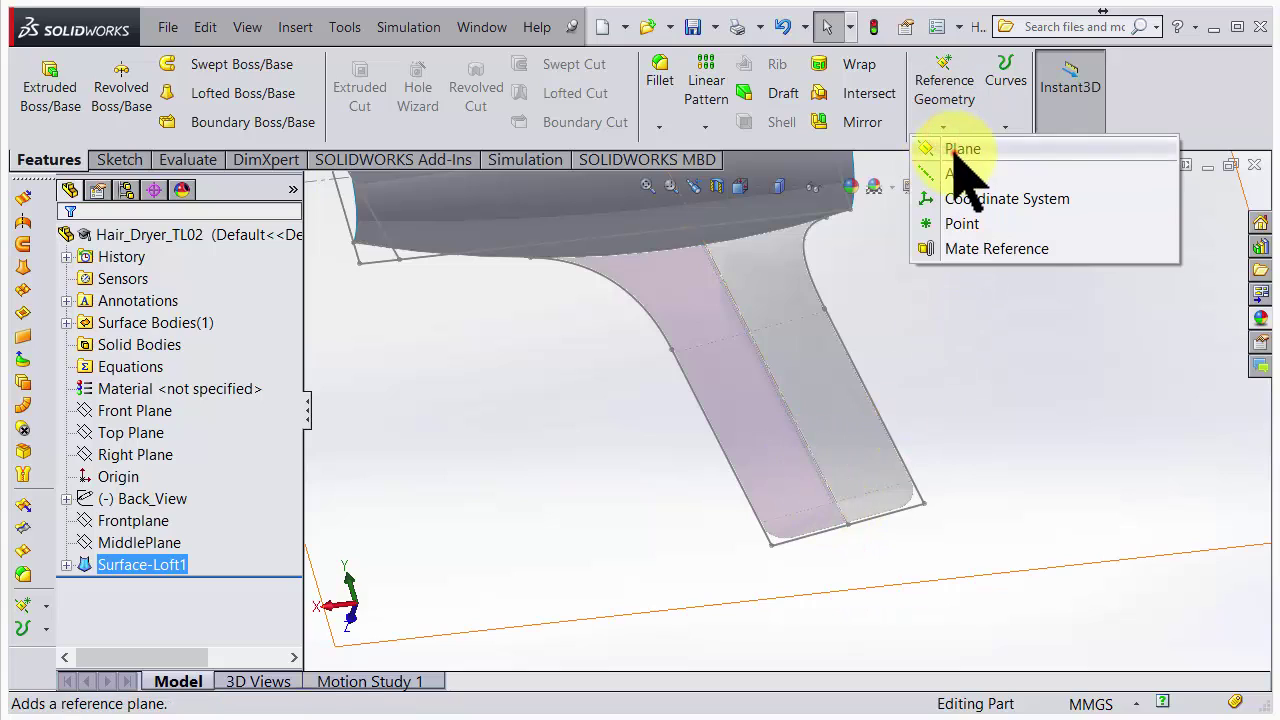
left_click(962, 150)
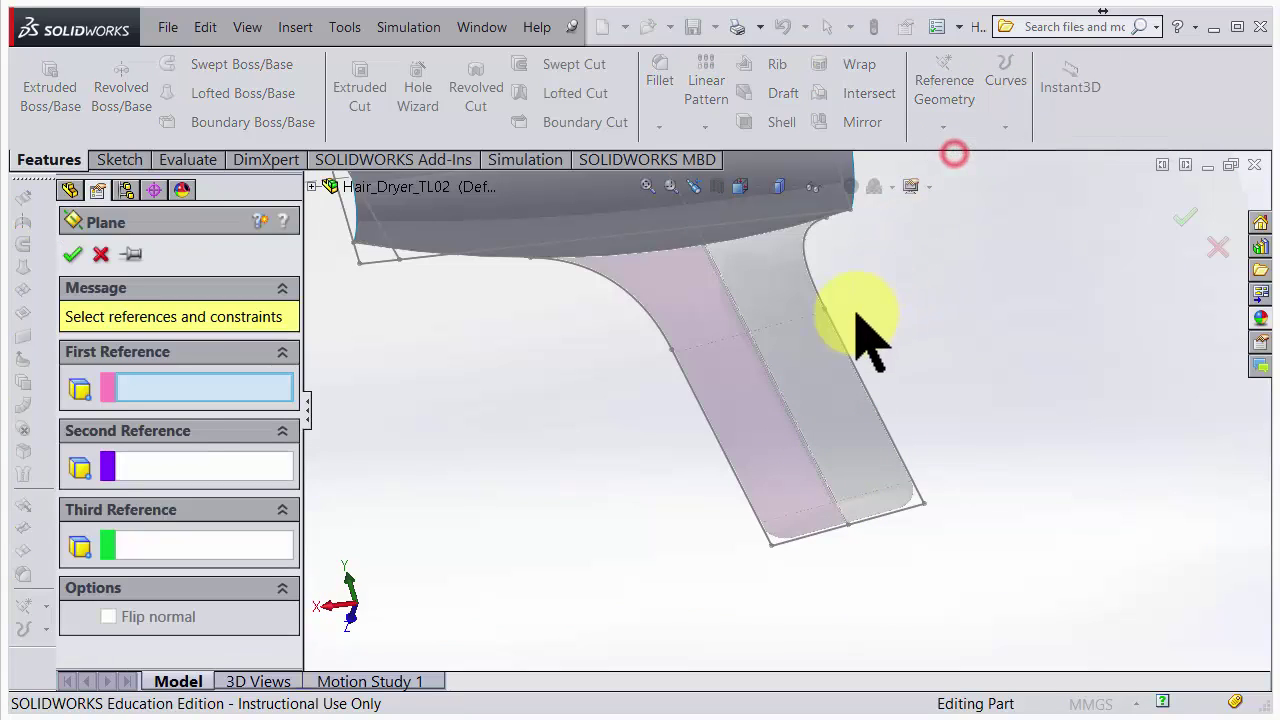
left_click(798, 430)
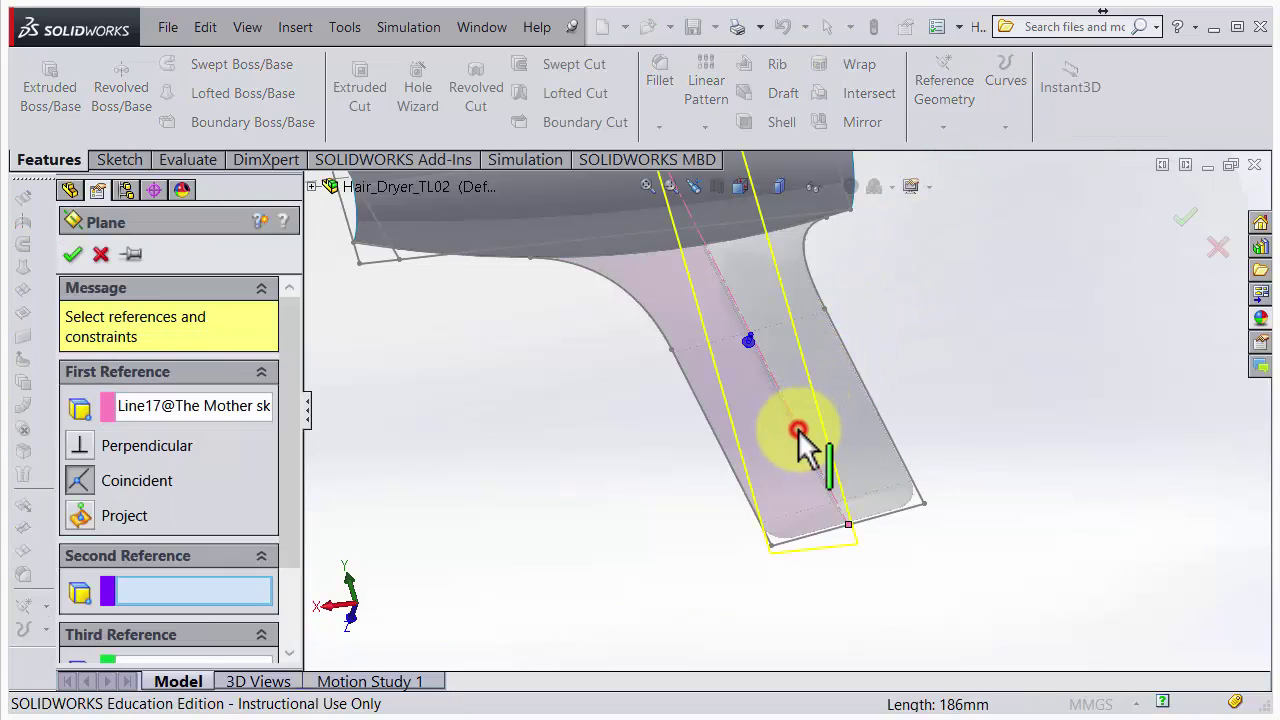
left_click(848, 522)
middle_click_drag(848, 522, 805, 450)
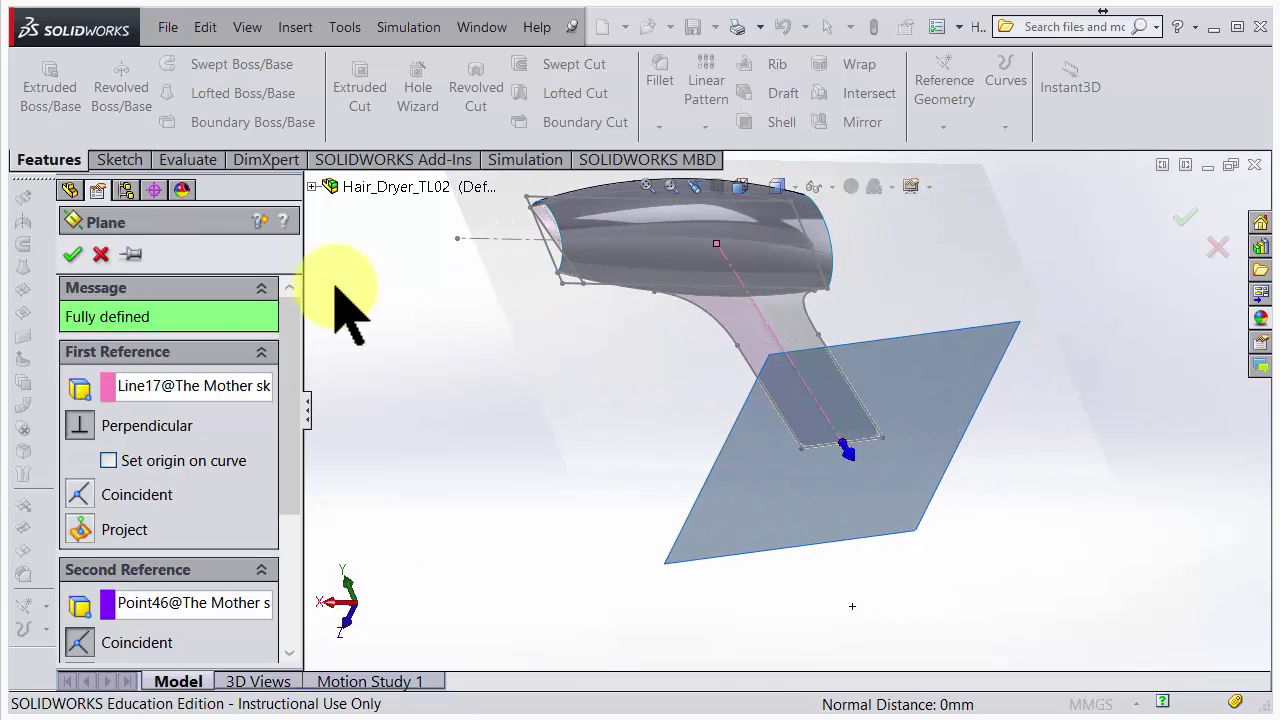
left_click(72, 254)
scroll(790, 450, "down", 3)
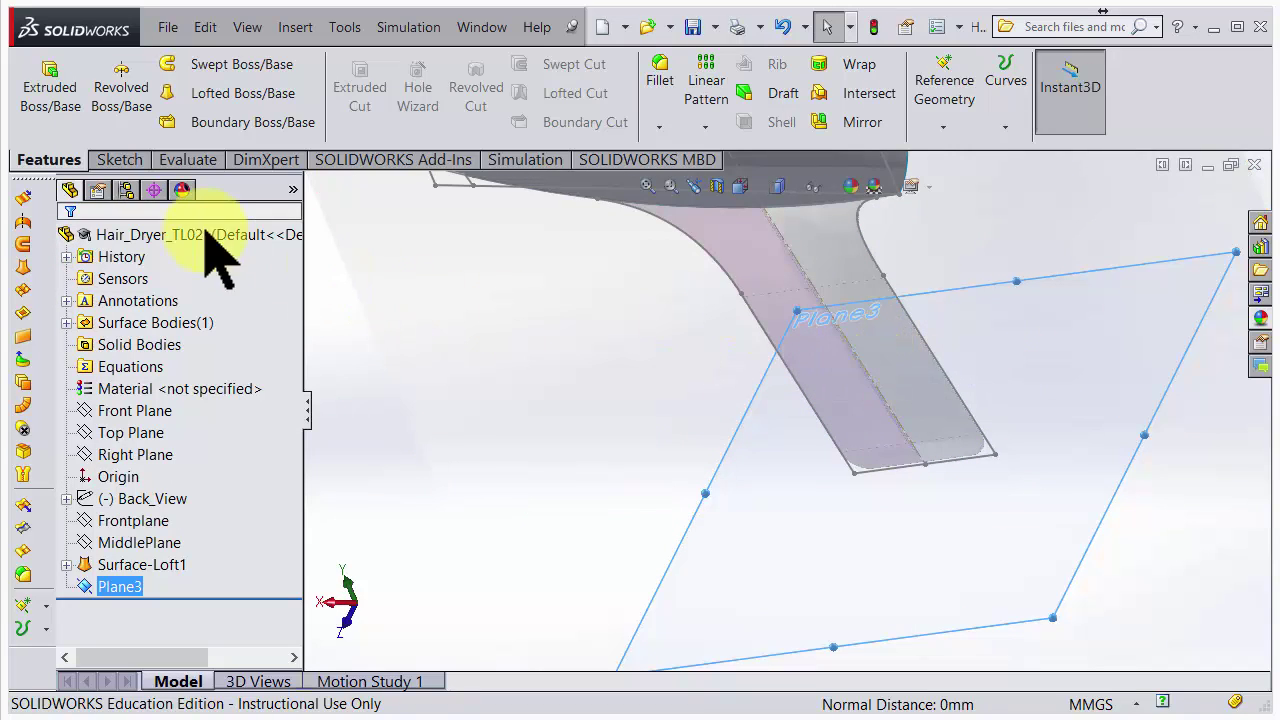
Sketch on Plane3 a full ellipse centred on the handle's end edge, spanning the handle's width.
left_click(120, 160)
left_click(40, 82)
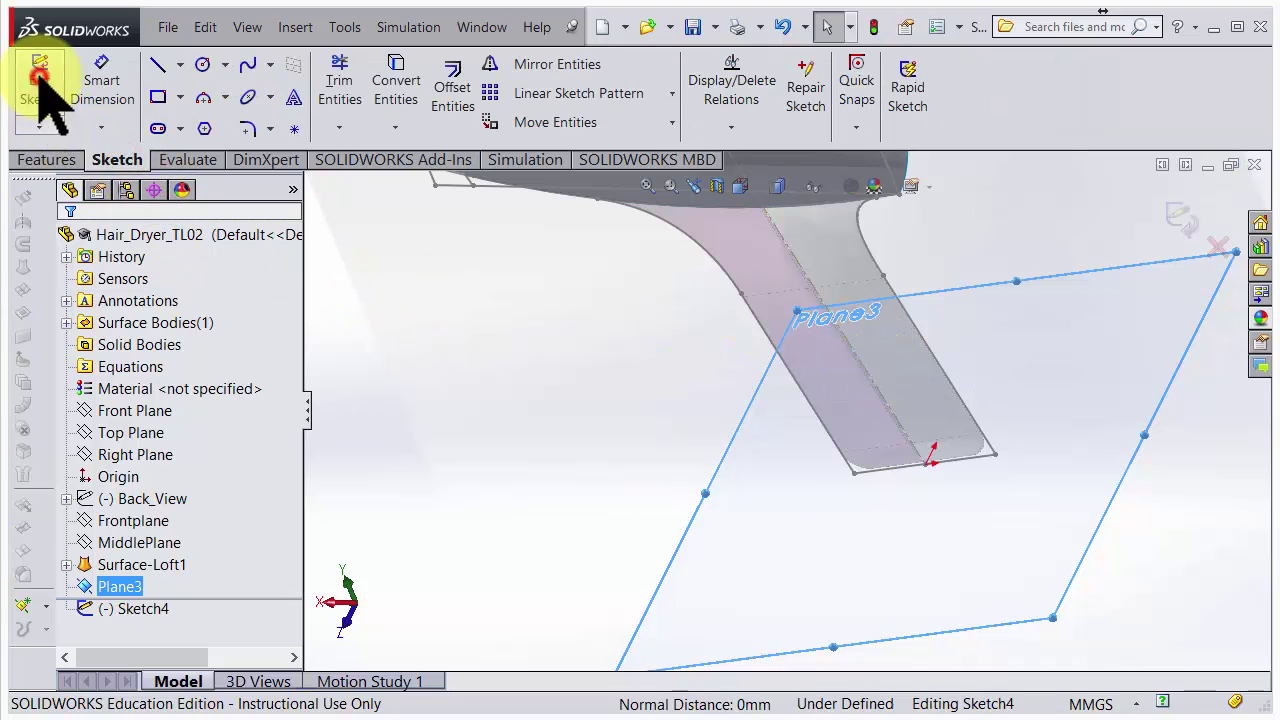
scroll(1175, 375, "down", 3)
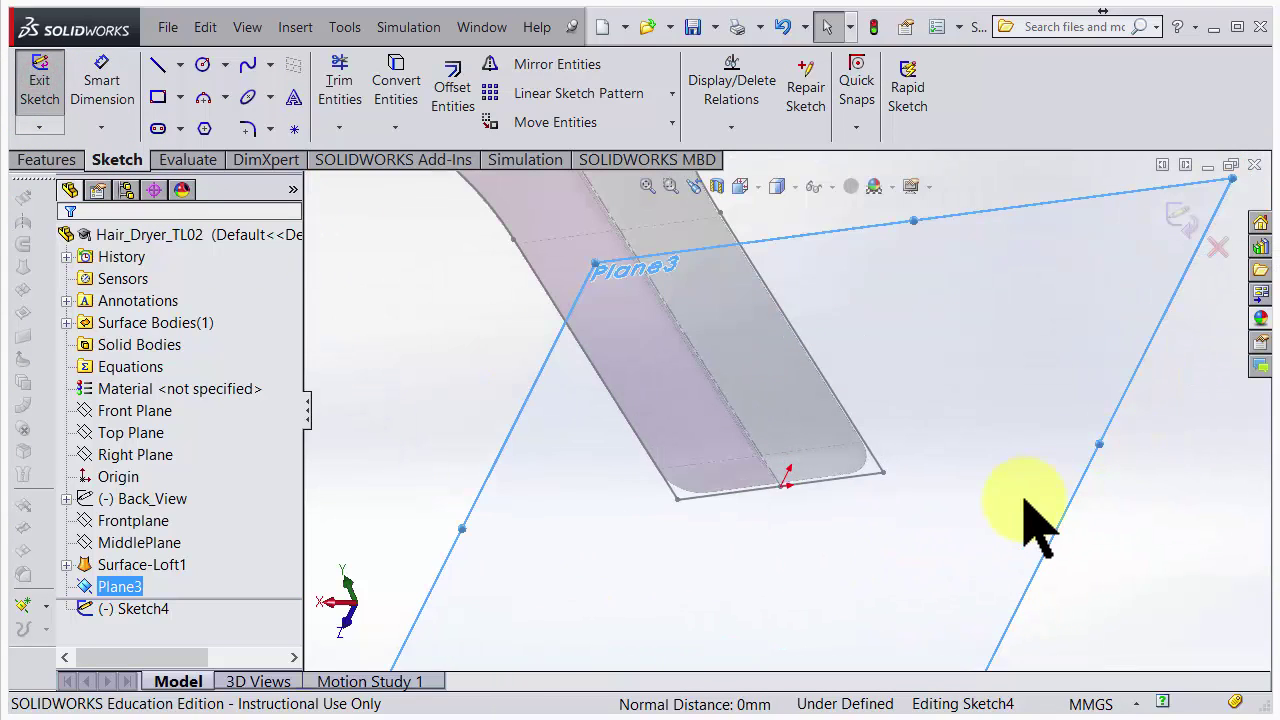
scroll(1035, 520, "down", 1)
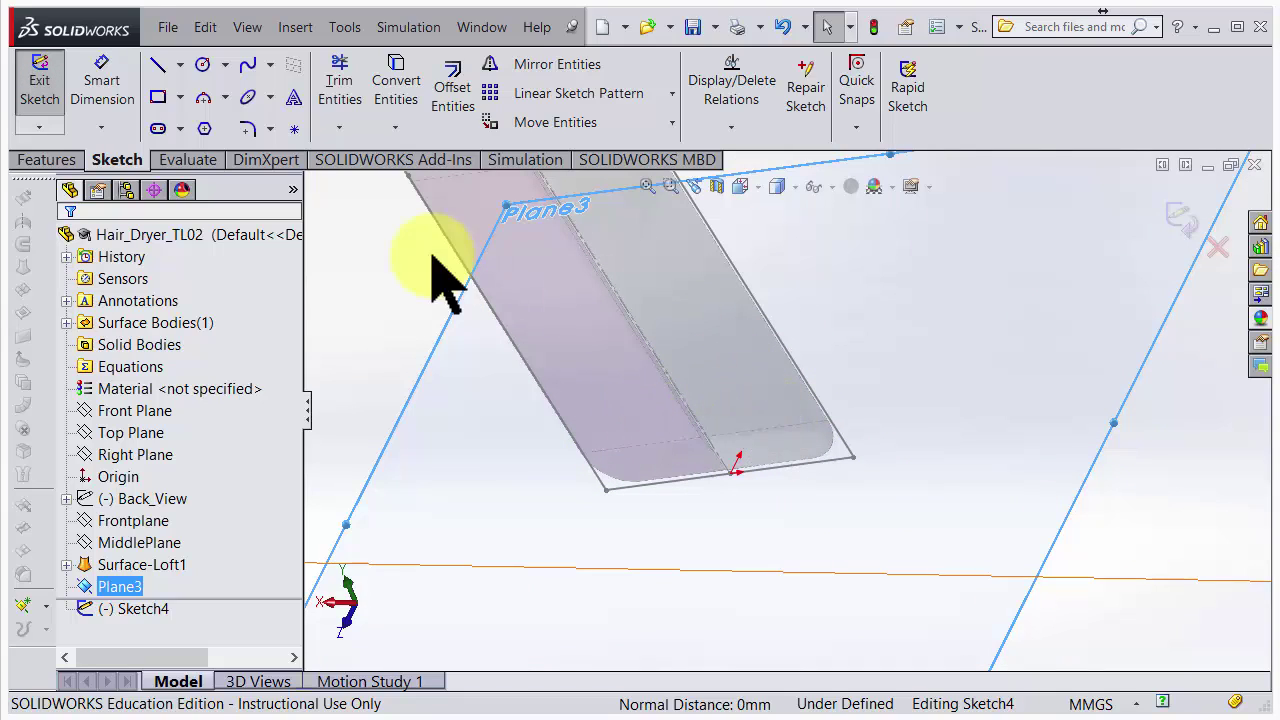
left_click(270, 97)
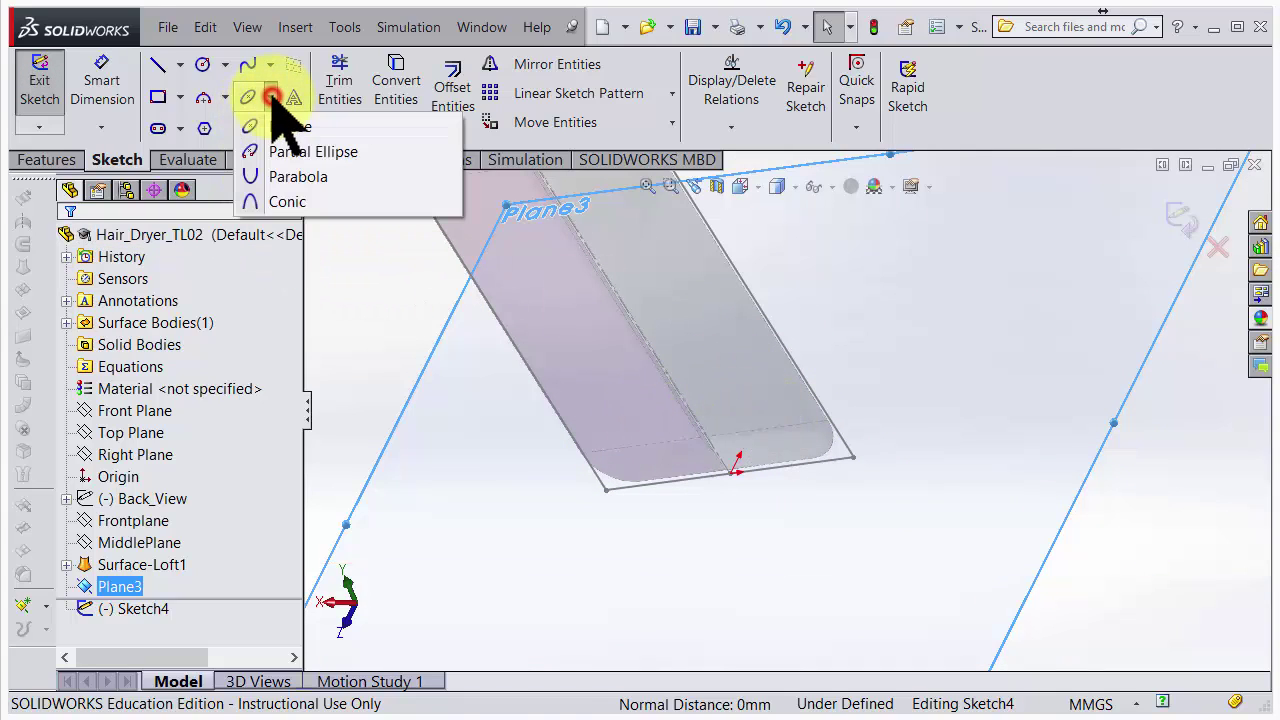
left_click(280, 118)
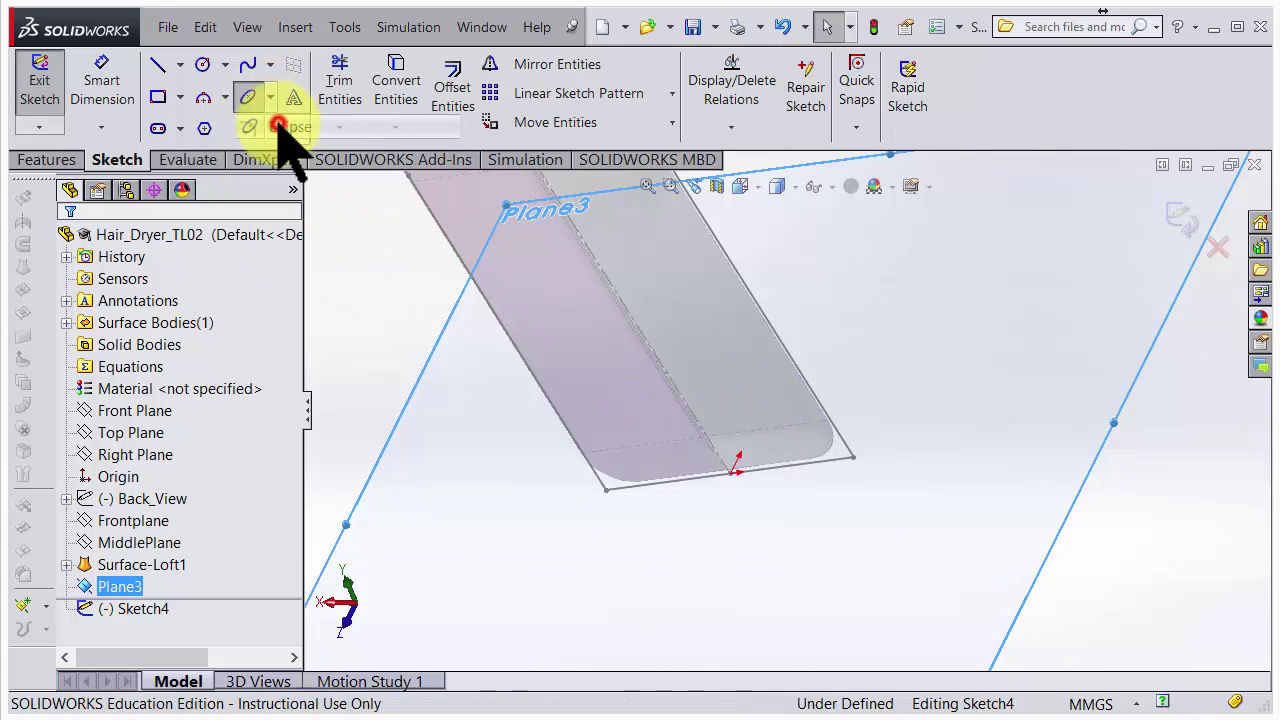
left_click(733, 472)
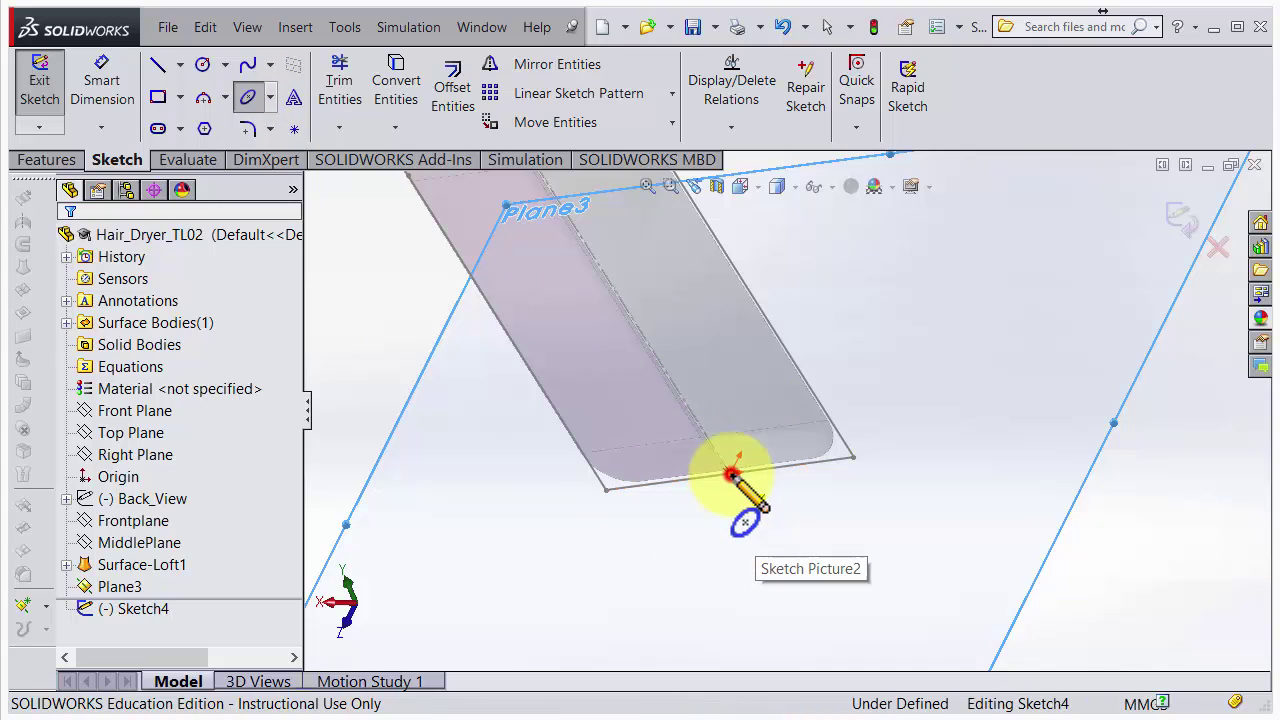
left_click(606, 490)
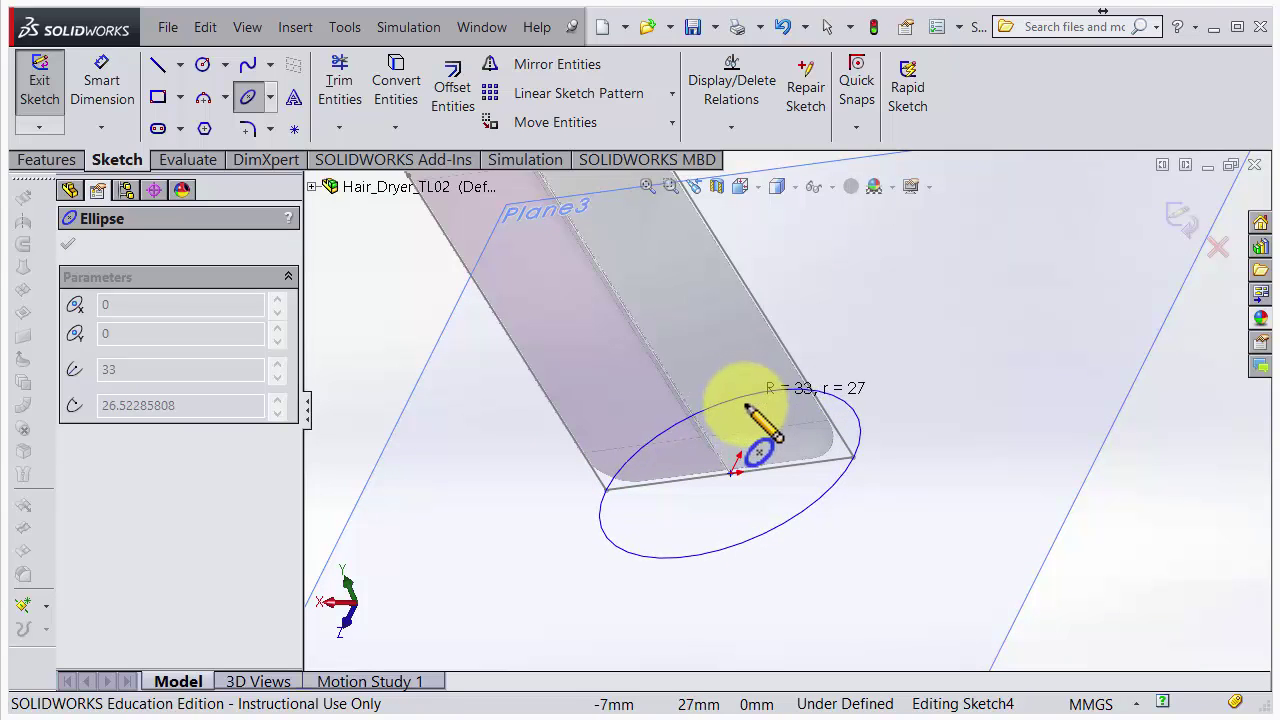
left_click(746, 411)
Draw a centreline between the ellipse's ends and trim away the ellipse's lower half.
key("Escape")
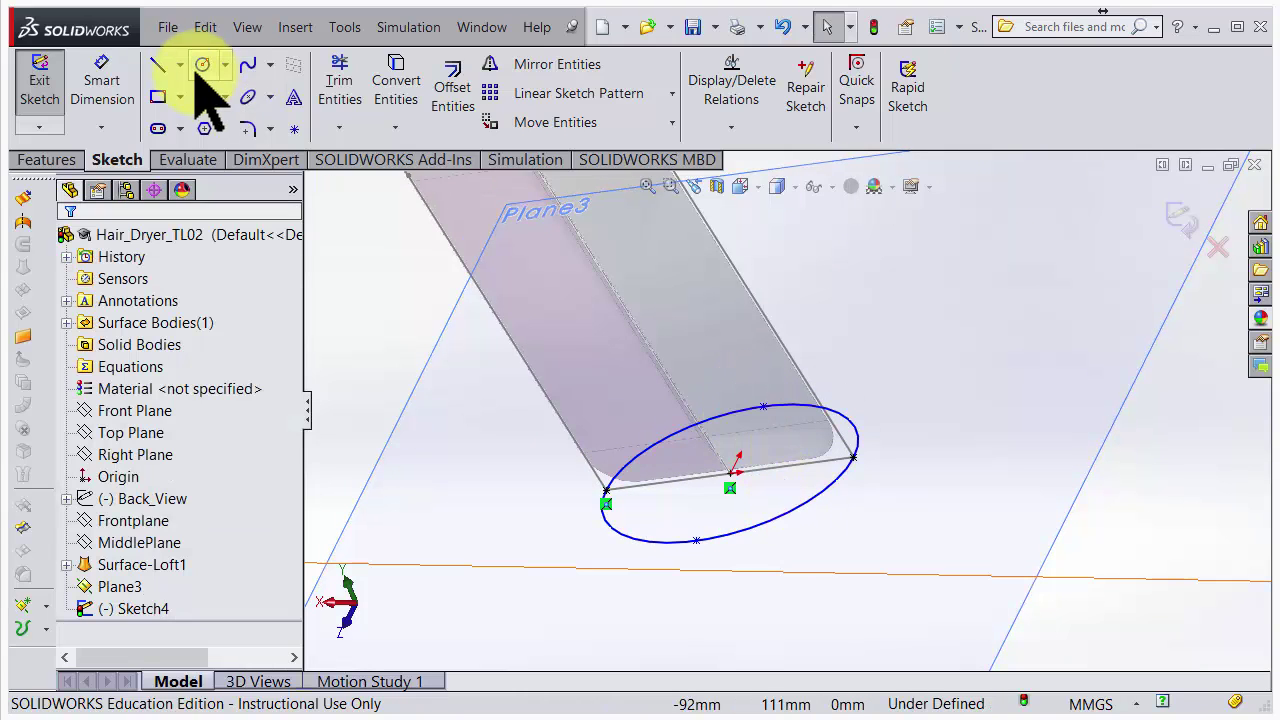
left_click(181, 64)
left_click(172, 117)
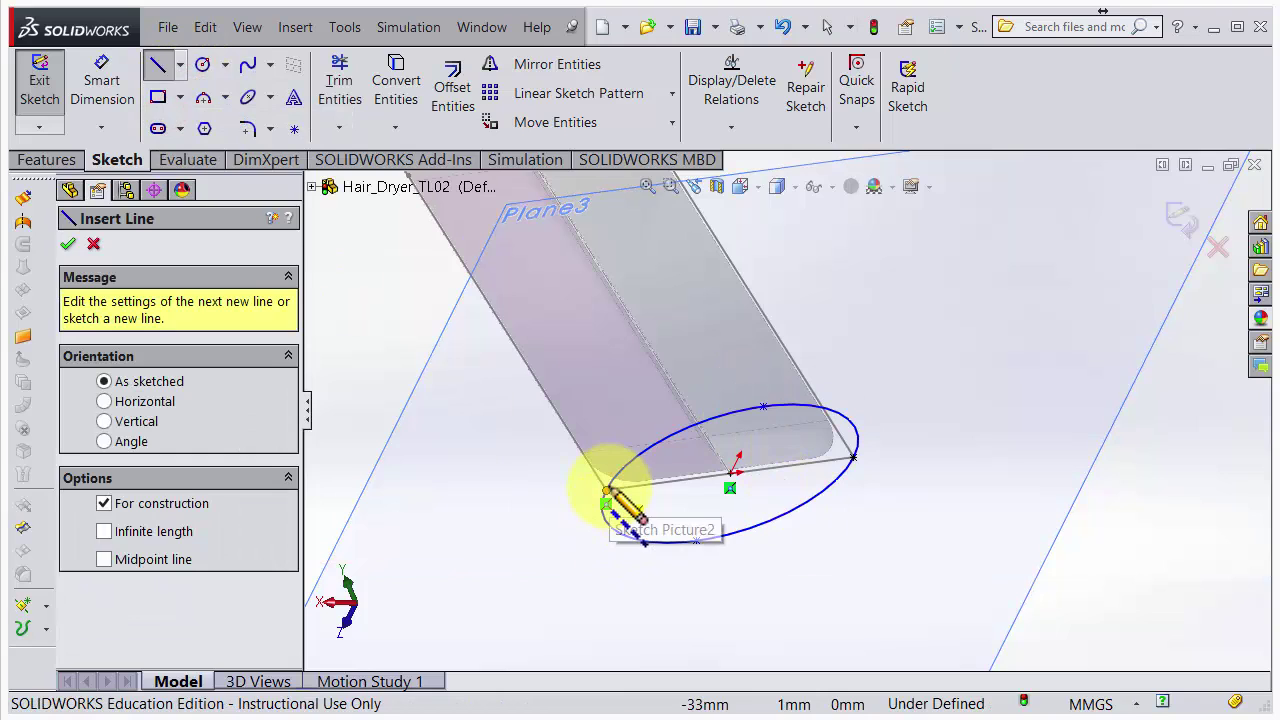
left_click(608, 487)
left_click(852, 458)
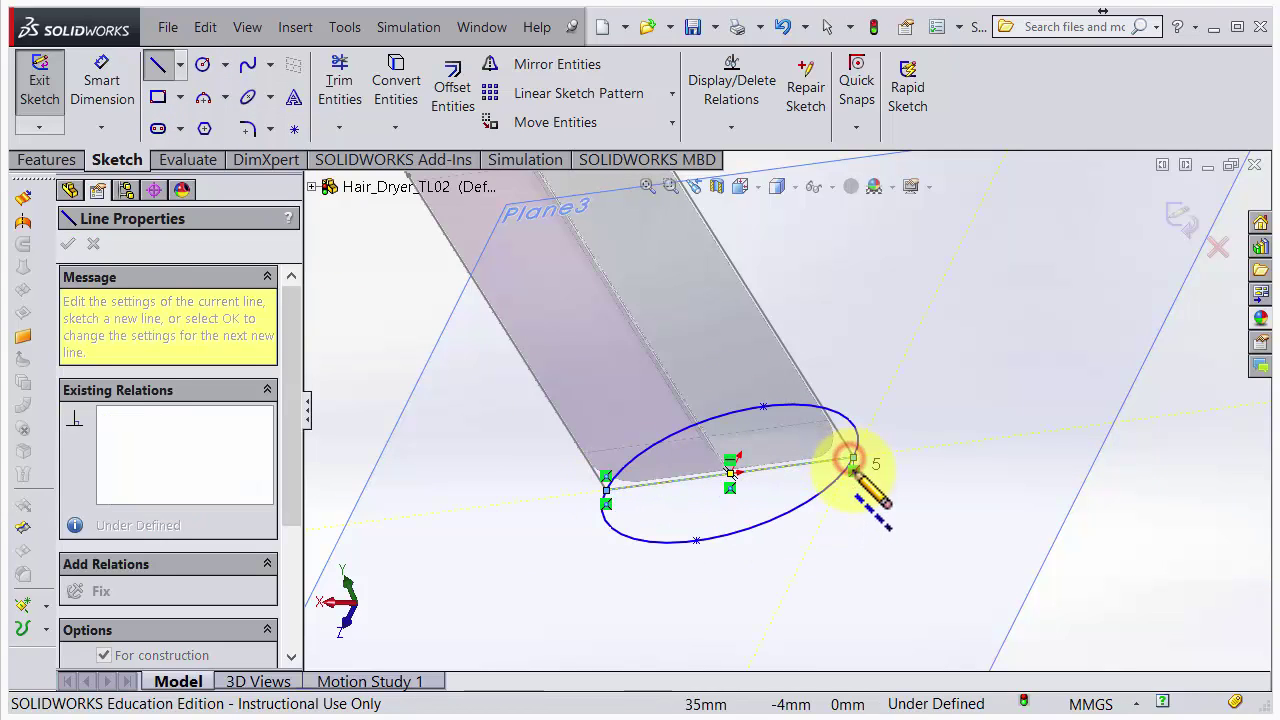
key("Escape")
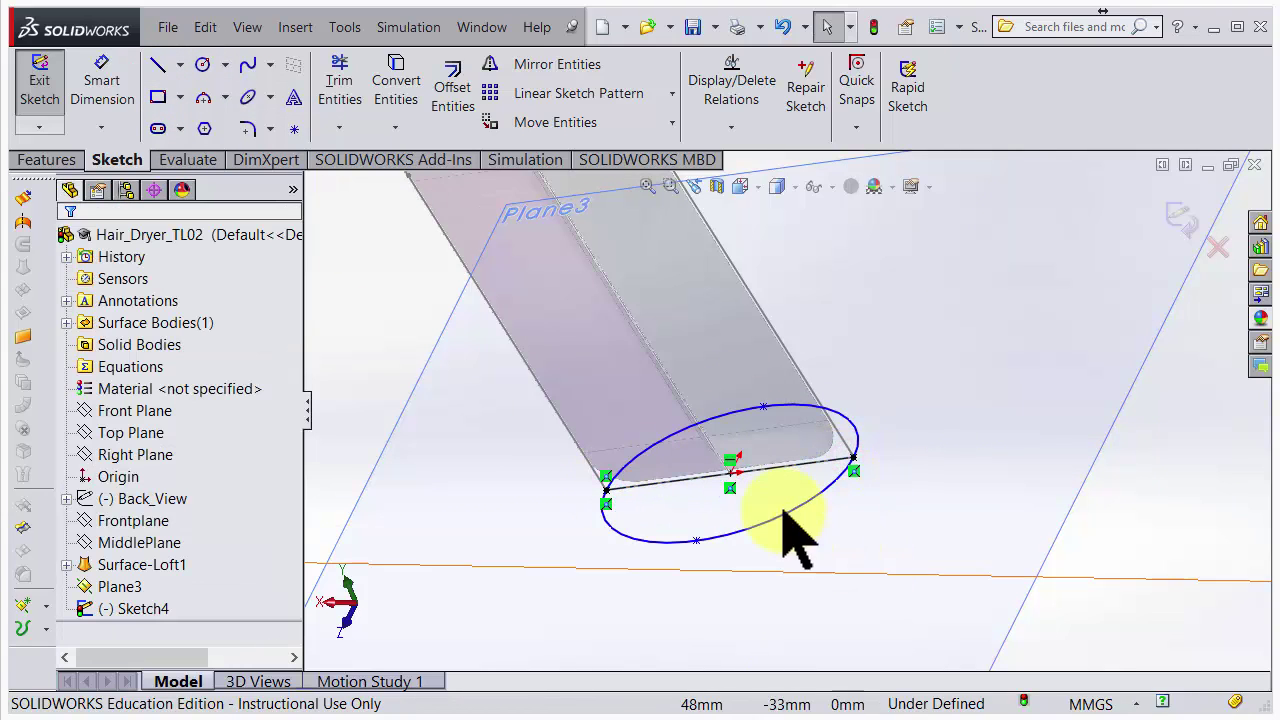
left_click(340, 90)
mouse_move(555, 518)
left_mouse_down()
mouse_move(694, 534)
mouse_move(846, 530)
left_mouse_up()
middle_click_drag(800, 528, 600, 491)
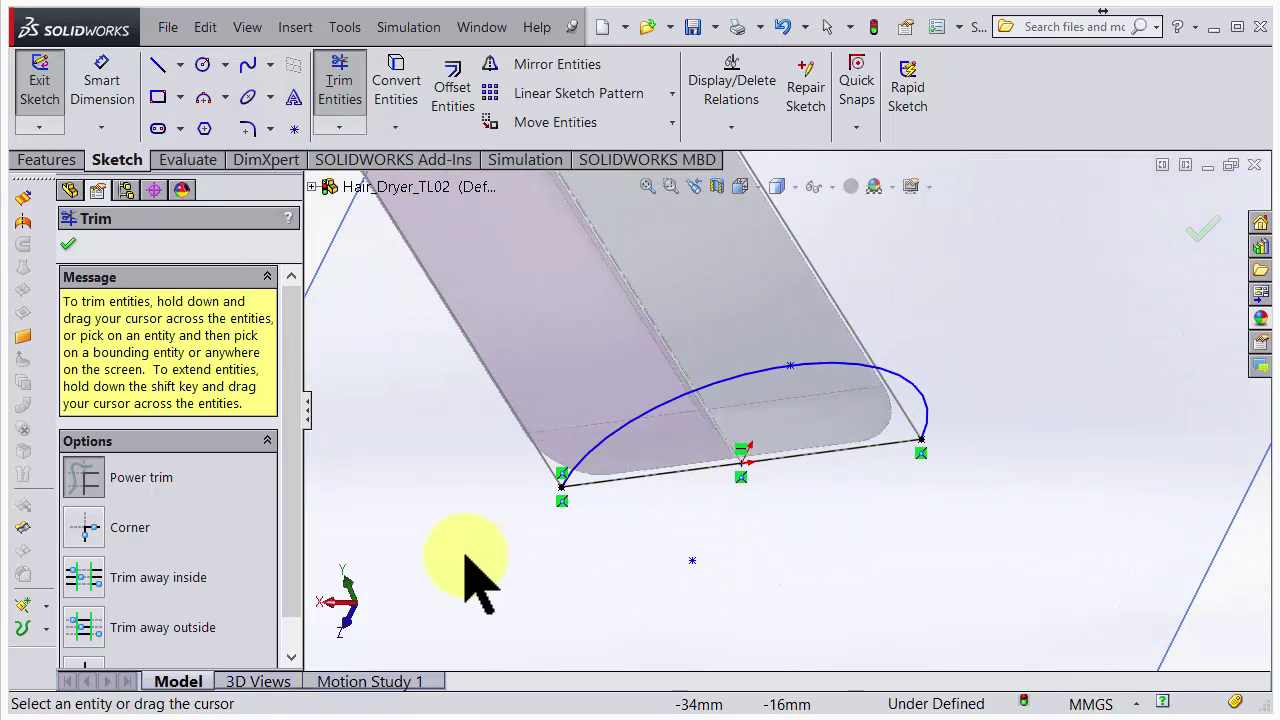
Dimension the arc's height above the centreline as 40 mm.
left_click(101, 86)
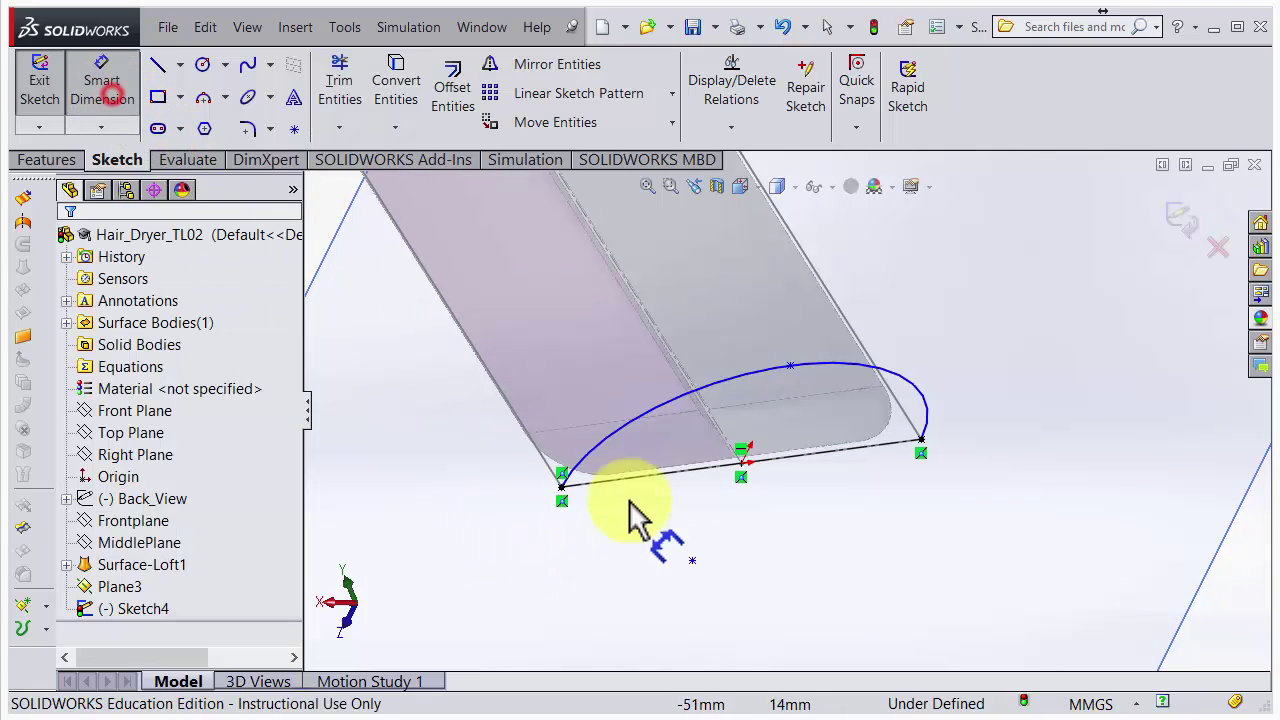
left_click(790, 366)
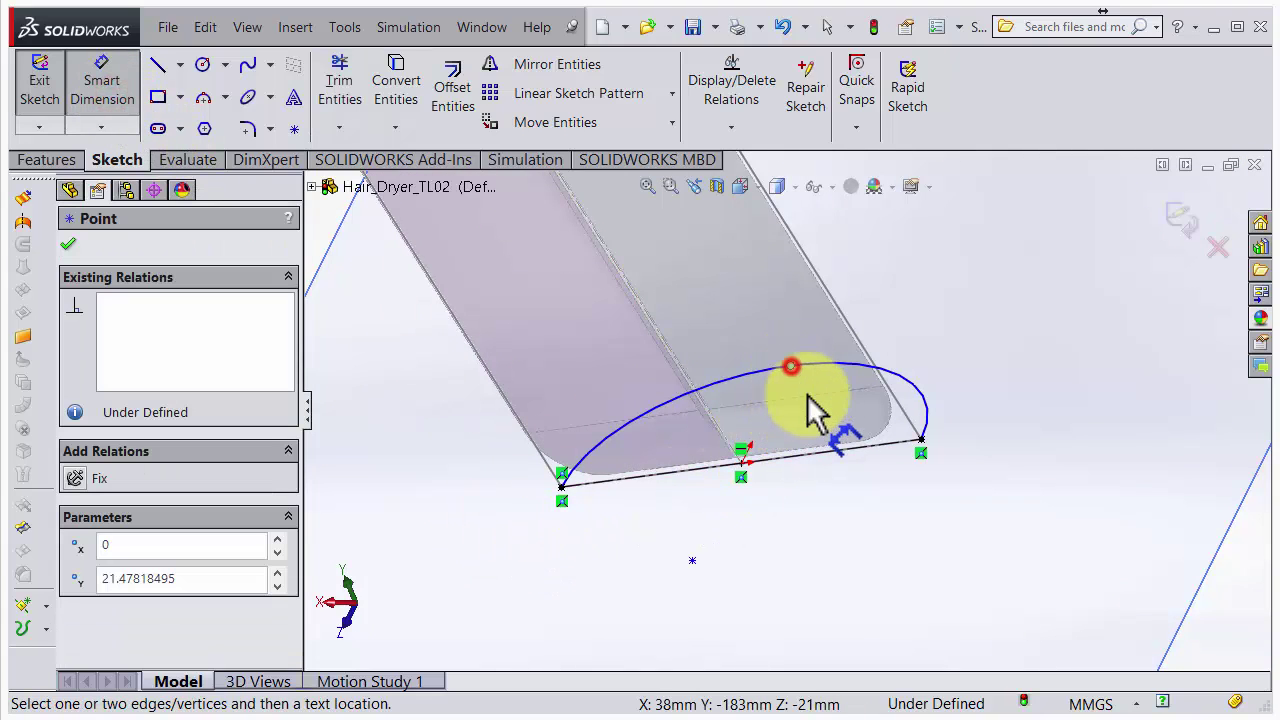
left_click(799, 458)
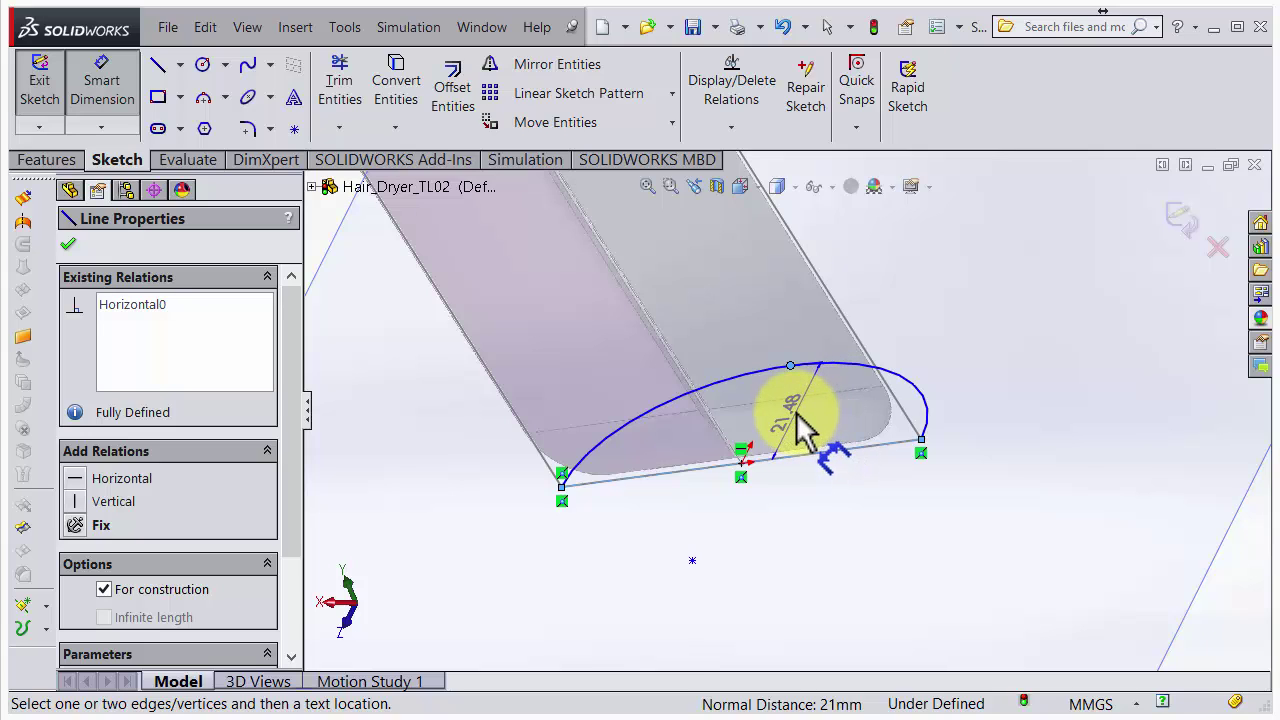
left_click(792, 497)
left_click_drag(793, 462, 1050, 454)
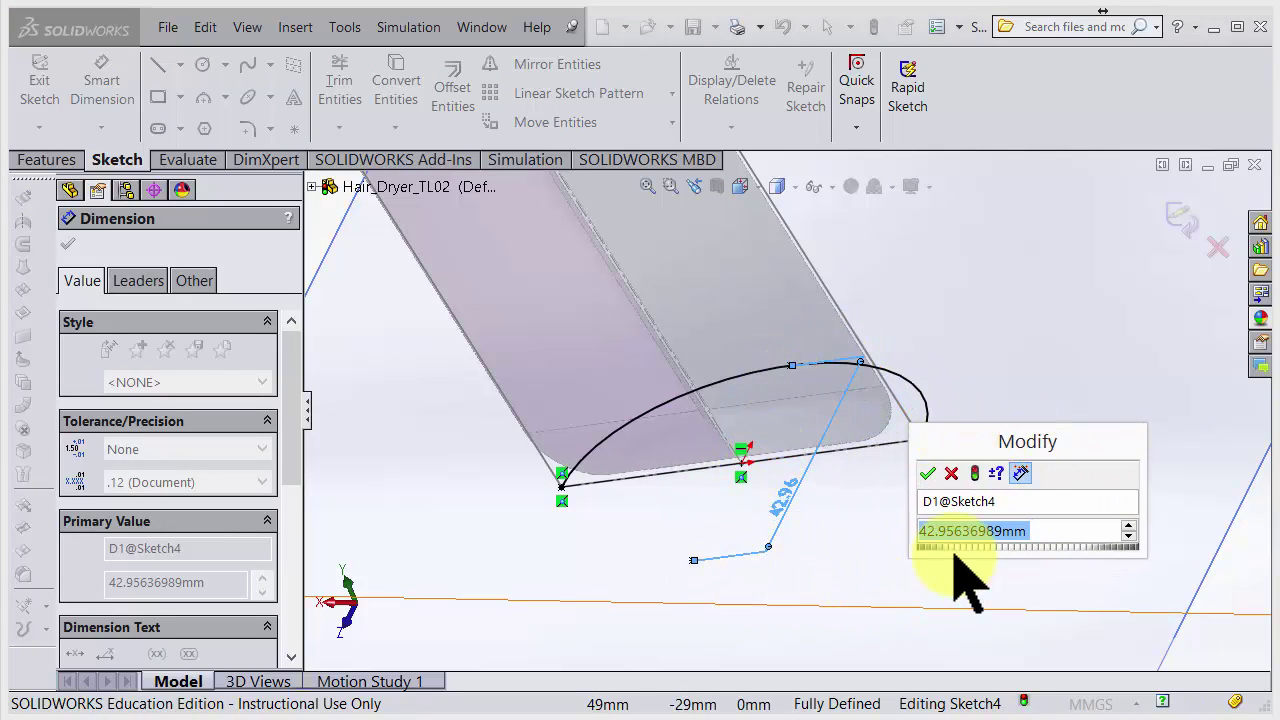
type("40")
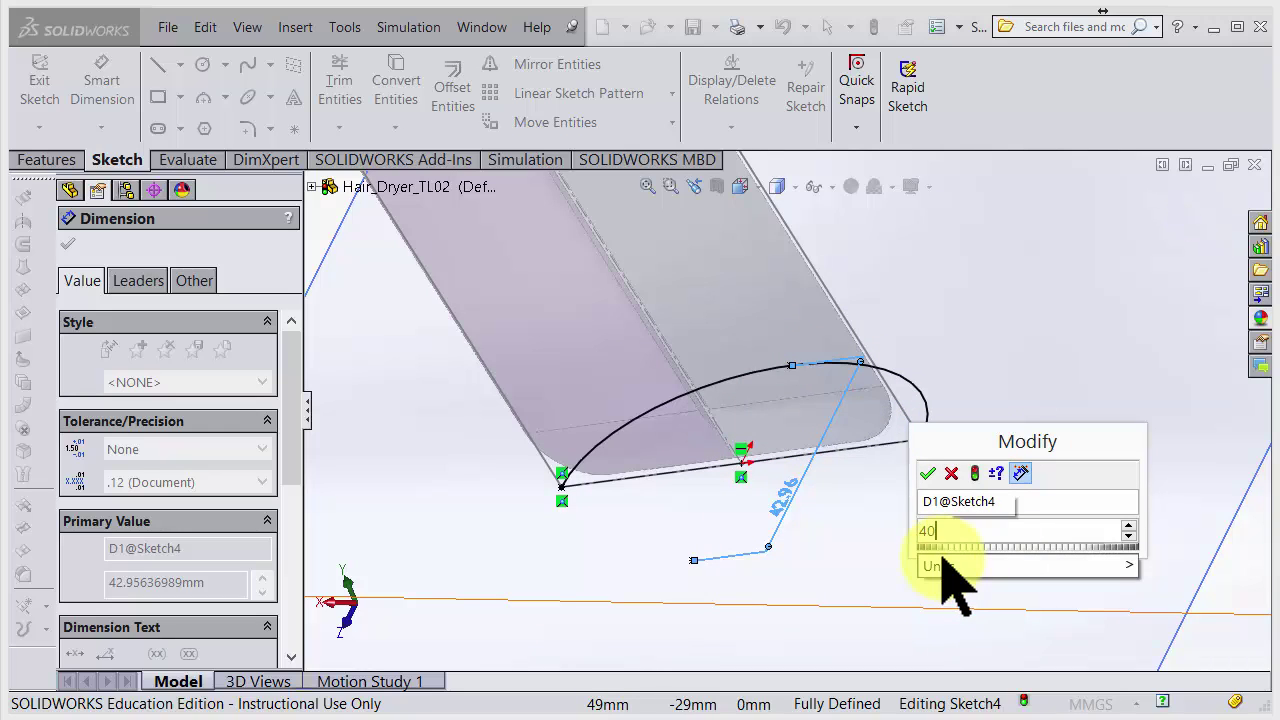
key("Return")
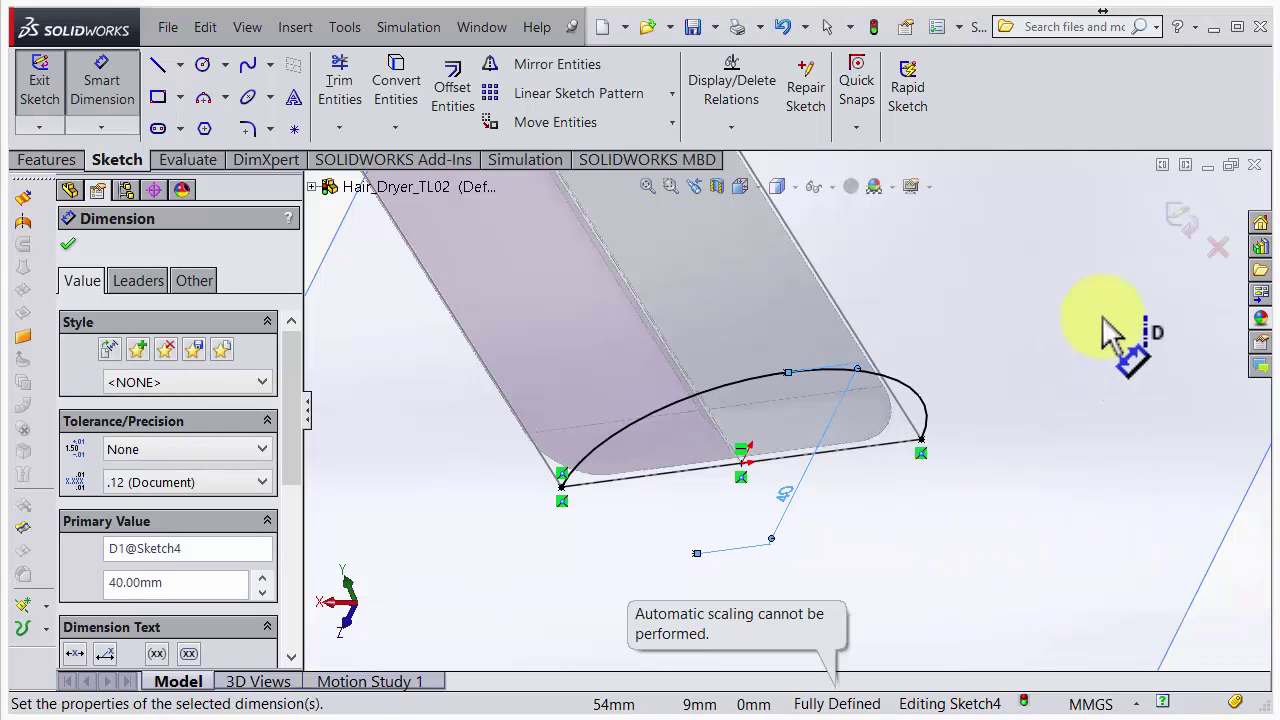
Exit the sketch and start a surface extrusion of the half-ellipse arc.
left_click(1180, 218)
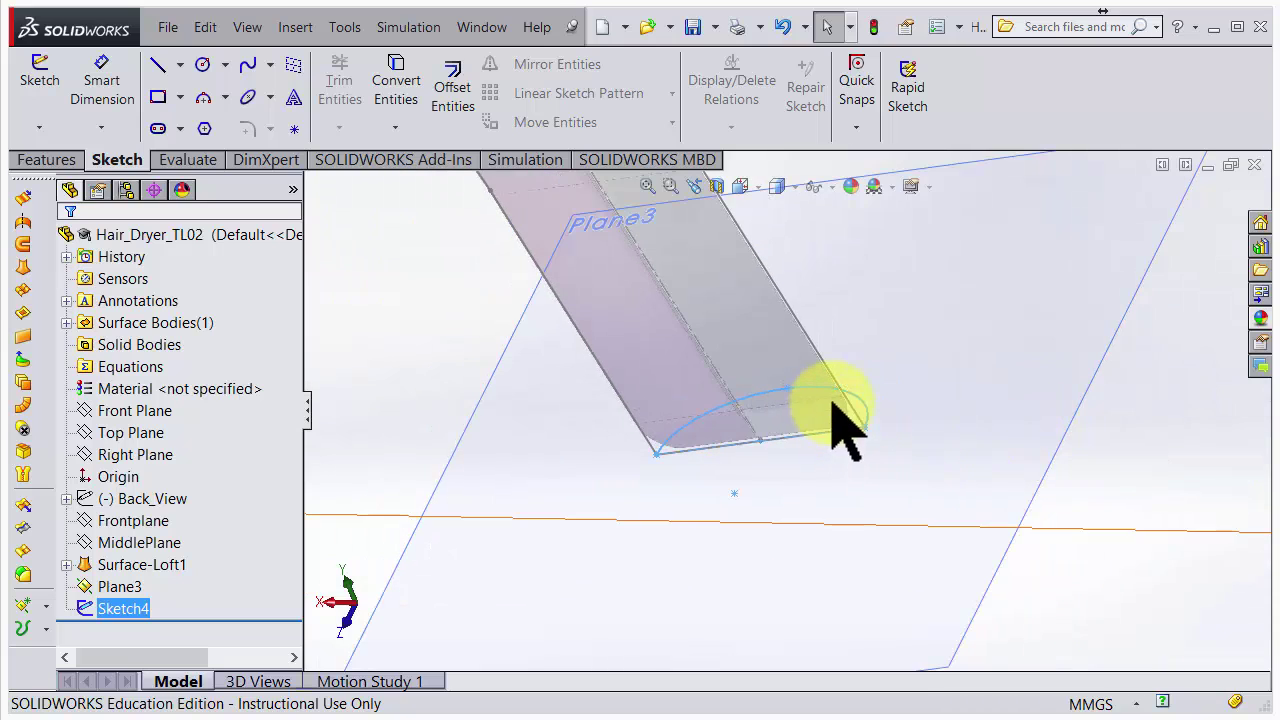
mouse_move(857, 406)
middle_mouse_down()
mouse_move(711, 323)
mouse_move(863, 280)
mouse_move(857, 332)
middle_mouse_up()
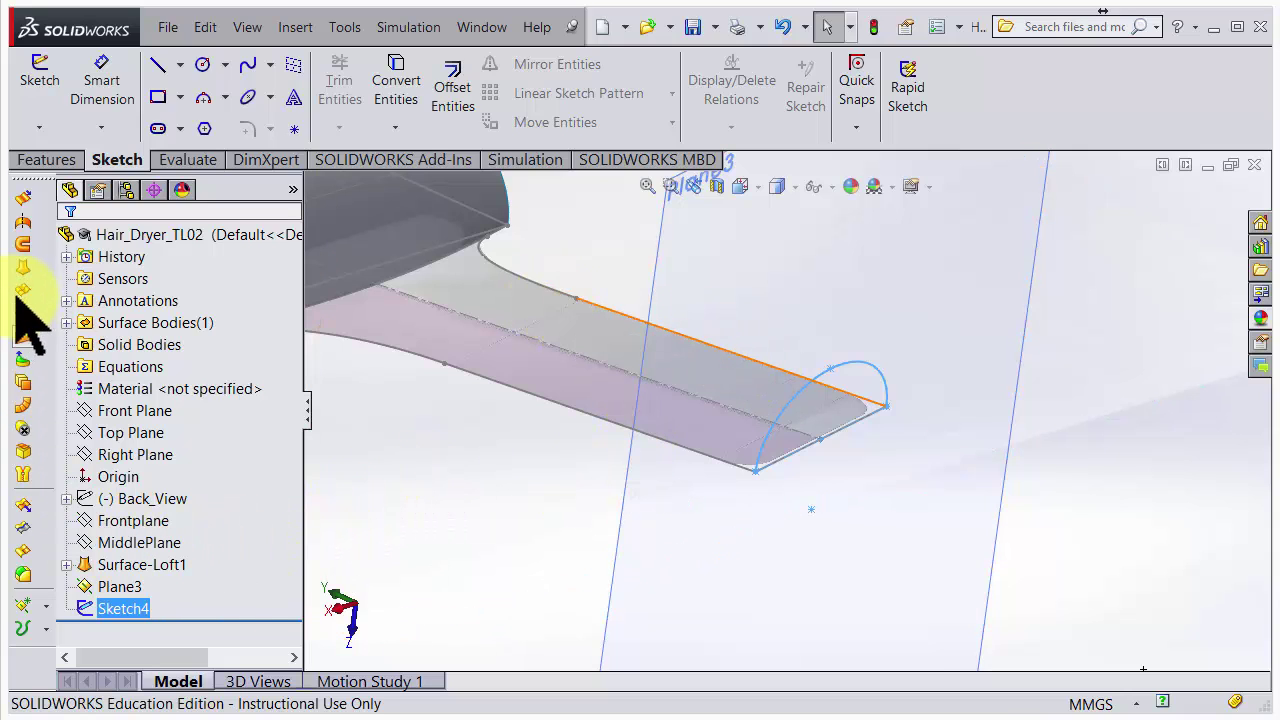
left_click(24, 199)
mouse_move(883, 410)
left_mouse_down()
mouse_move(903, 450)
mouse_move(512, 366)
left_mouse_up()
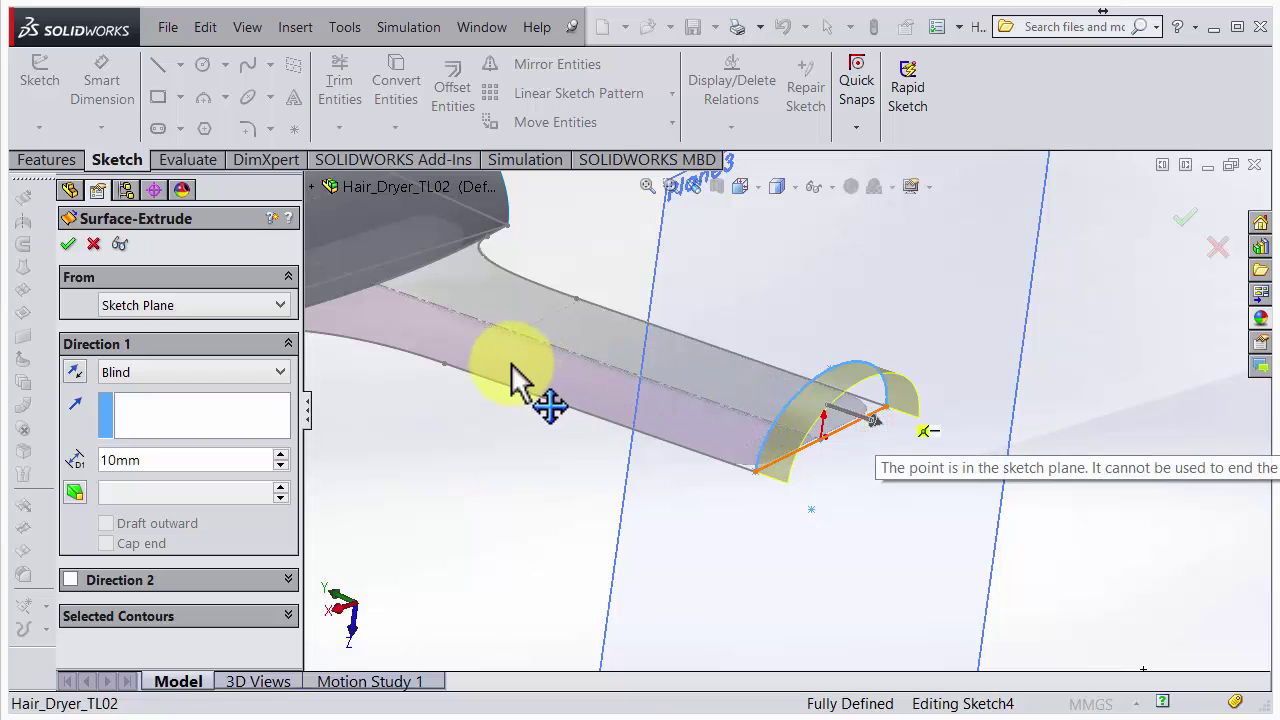
left_click_drag(880, 420, 633, 380)
middle_click_drag(625, 480, 910, 430)
middle_click_drag(1157, 414, 986, 380)
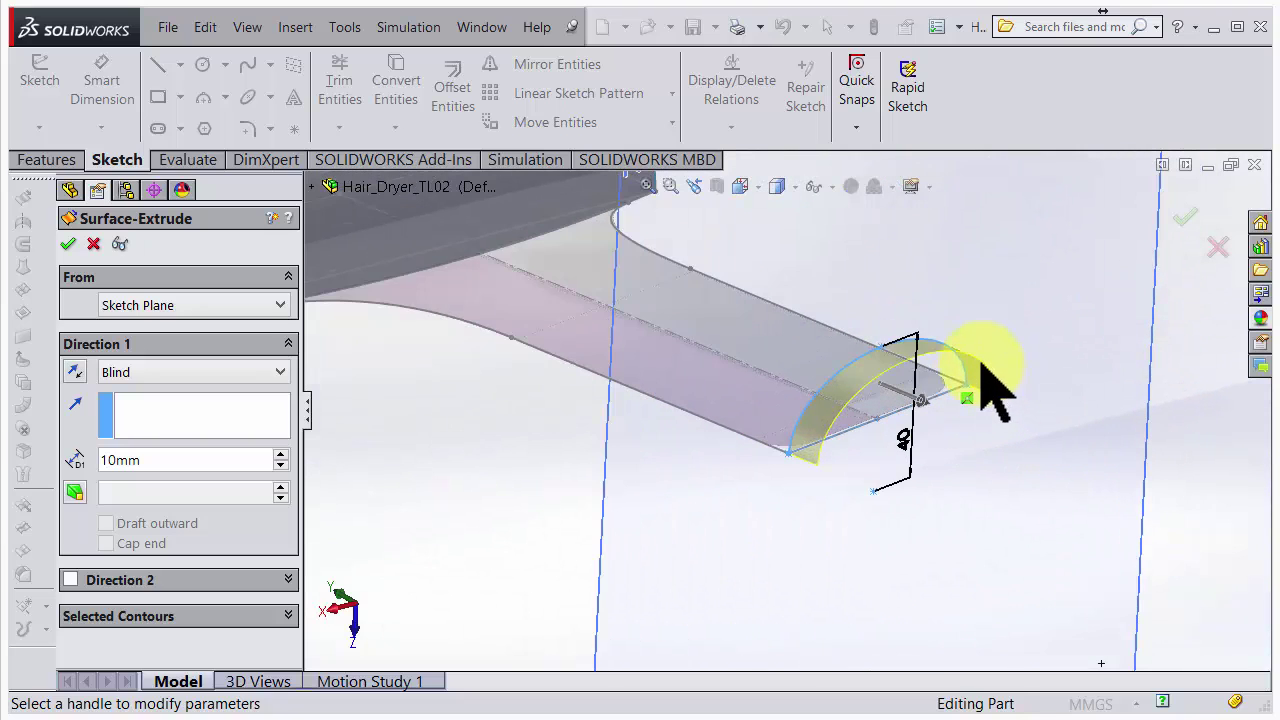
Reverse the extrusion to run toward the body and increase its depth.
left_click(77, 371)
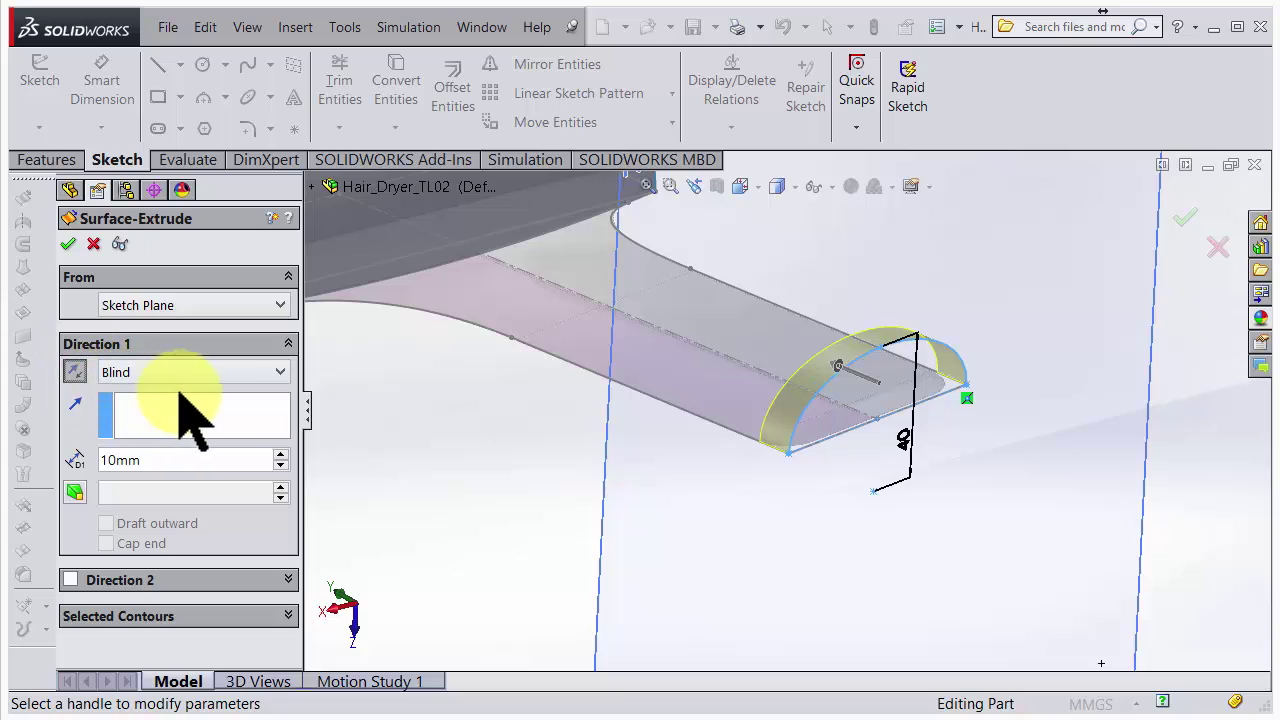
left_click(280, 456)
left_click(280, 456)
left_click(280, 456)
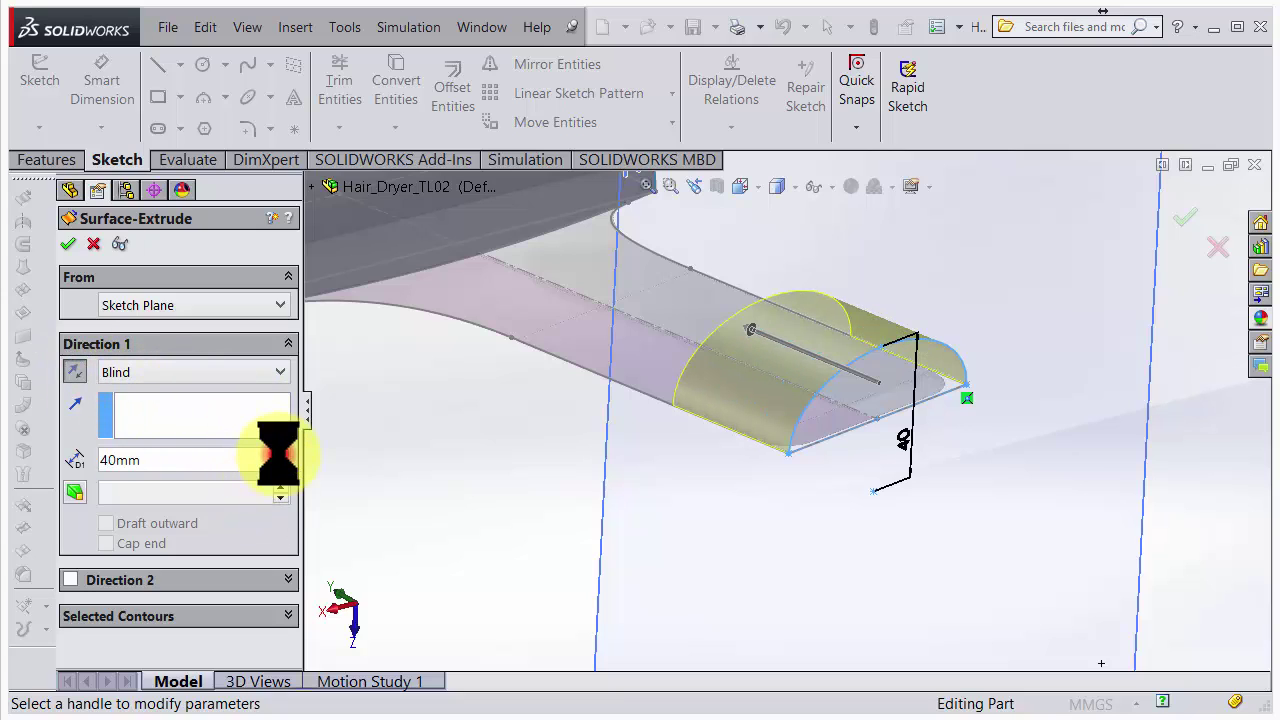
left_click(280, 456)
left_click(280, 456)
left_click(280, 456)
left_click(280, 456)
left_click(280, 456)
left_click(280, 456)
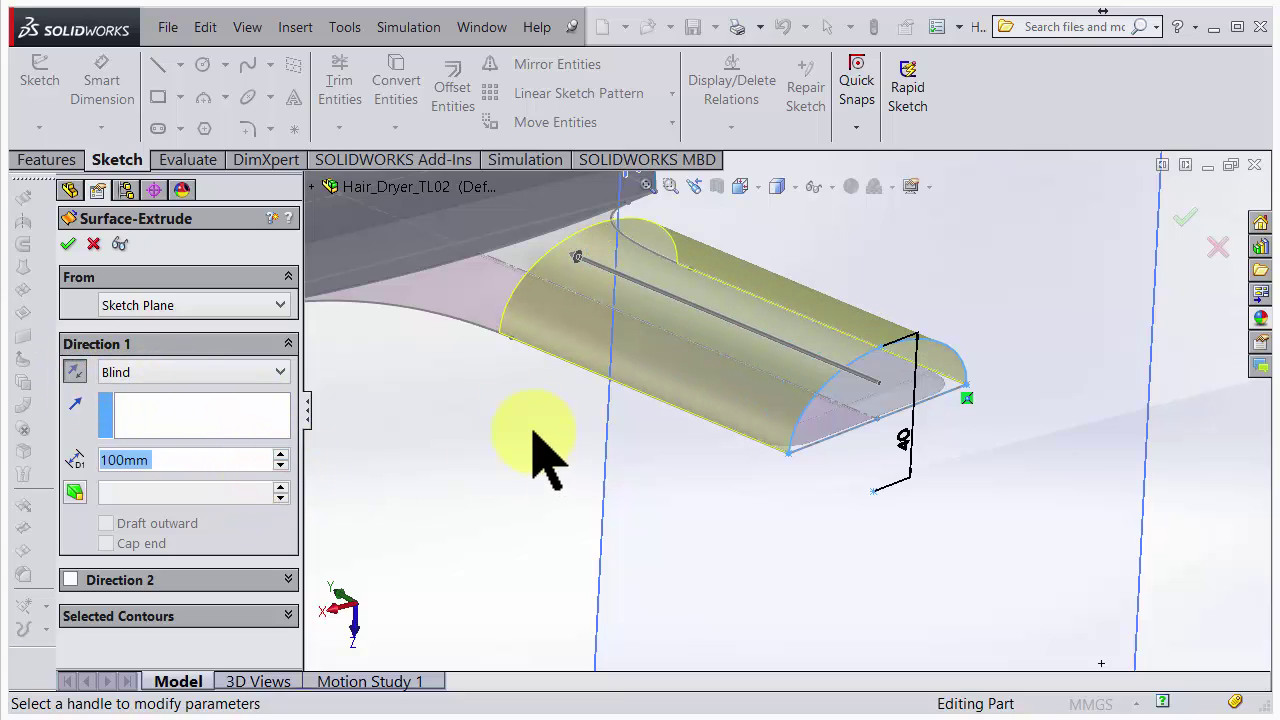
scroll(512, 350, "down", 5)
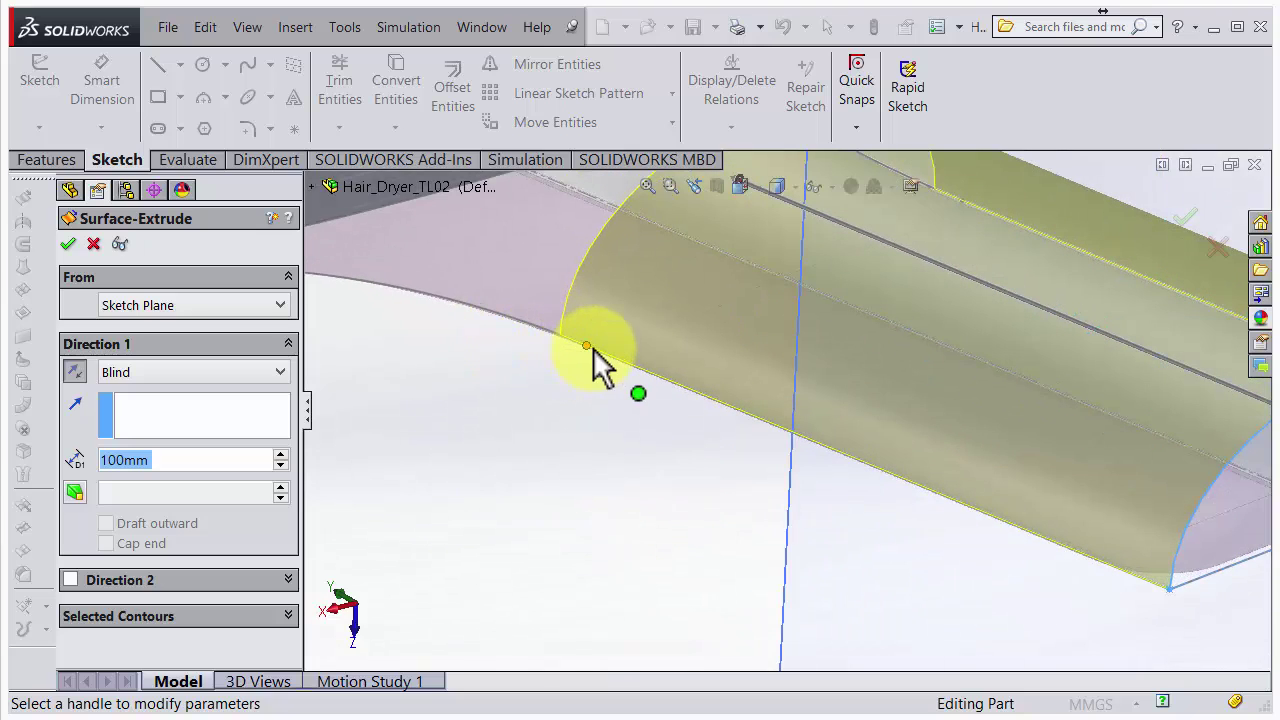
End the surface extrusion Up To Vertex at Point49 of The Mother sketch and accept it.
left_click(280, 373)
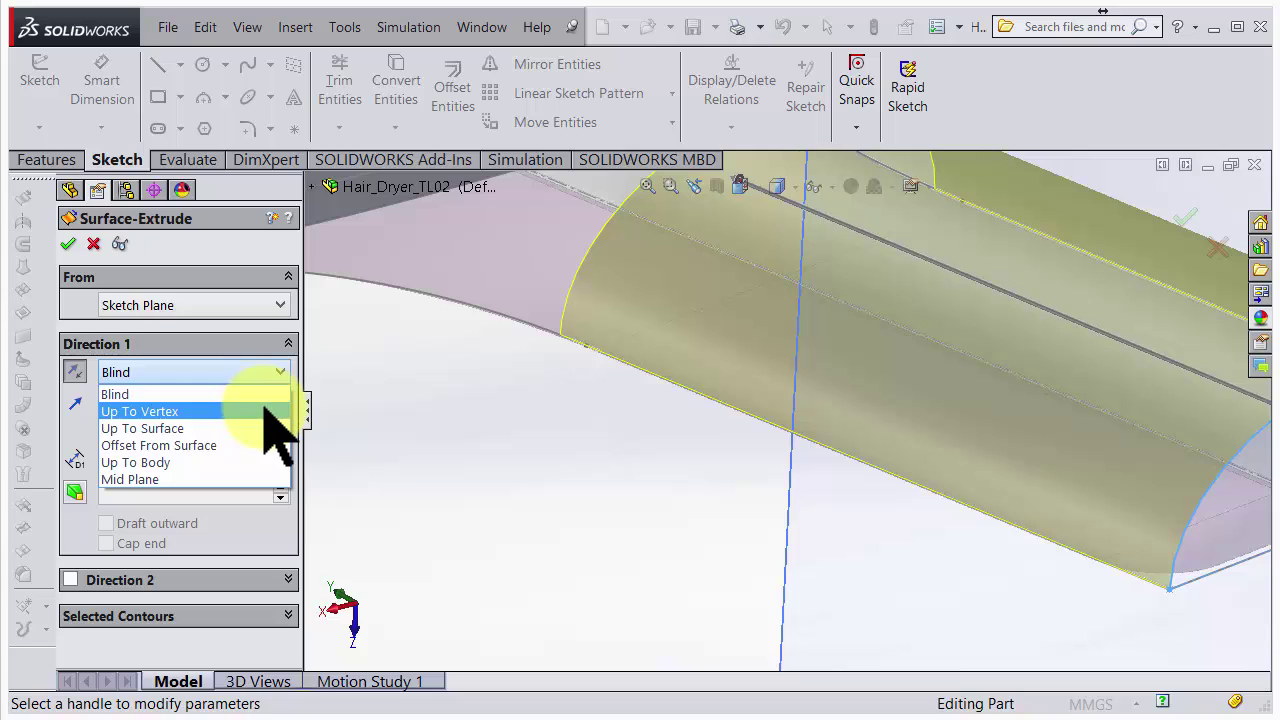
left_click(266, 409)
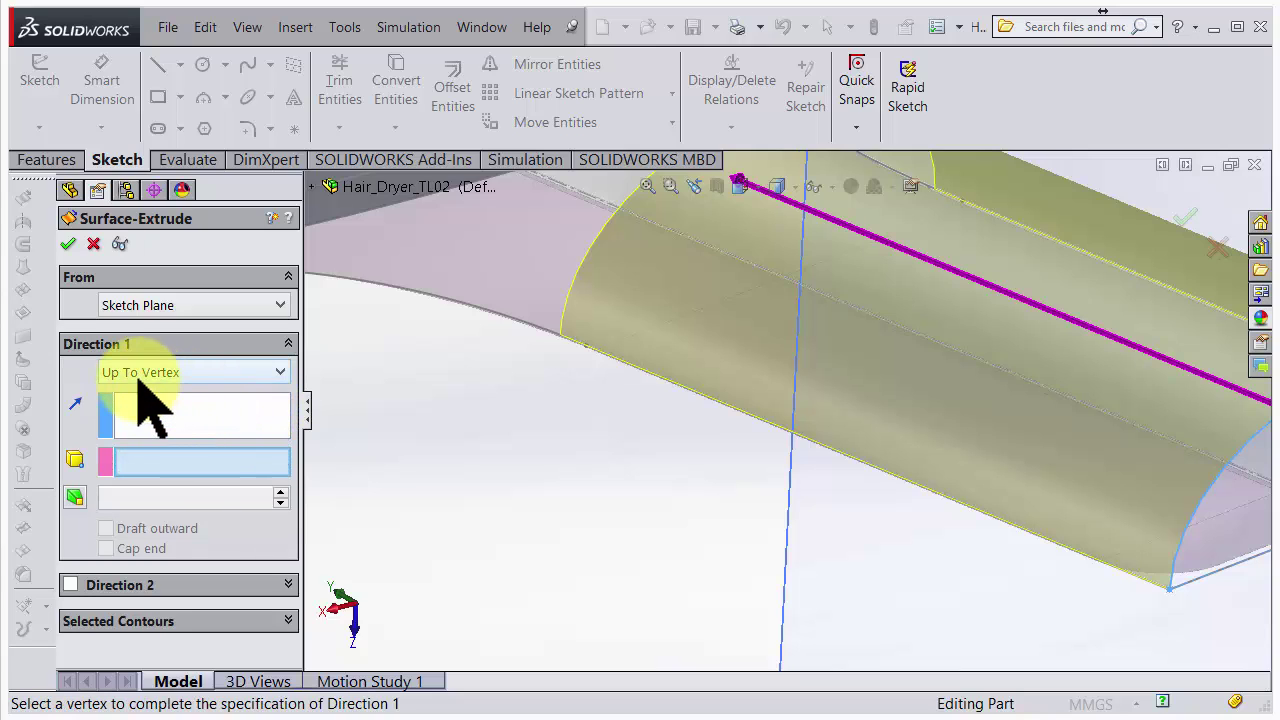
left_click(588, 345)
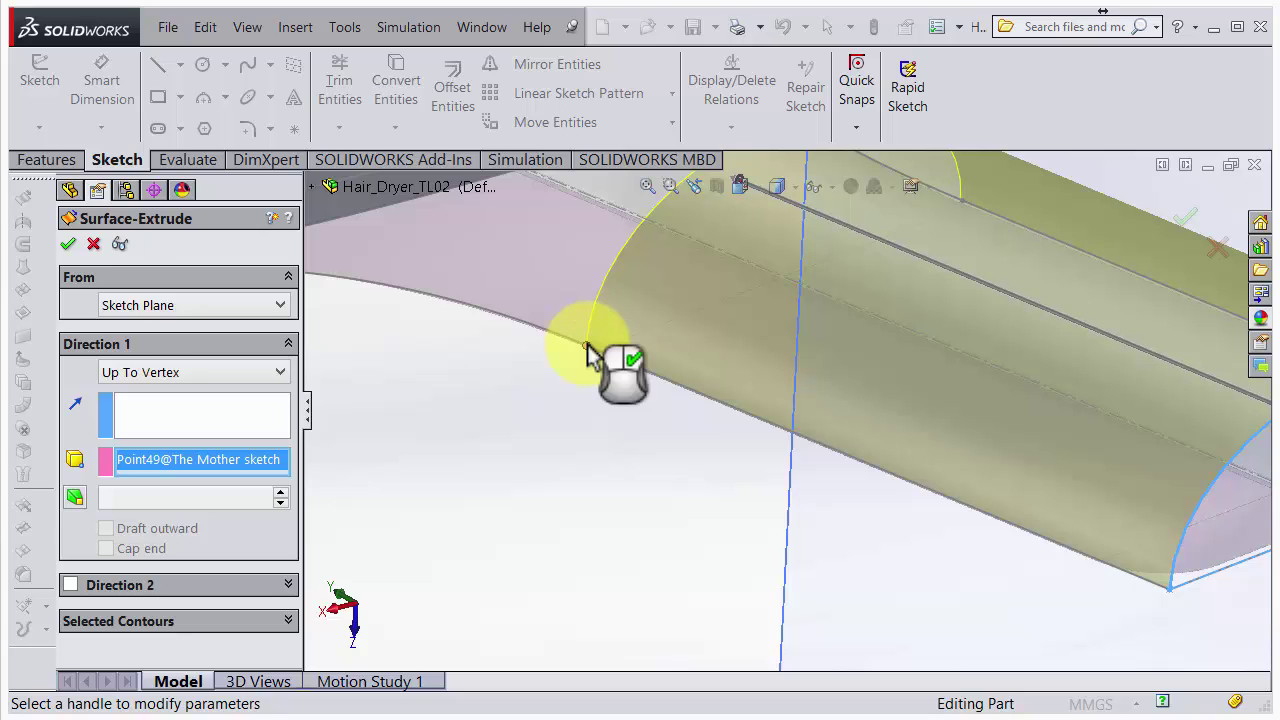
right_click(608, 358)
Hide Plane3.
scroll(655, 420, "up", 5)
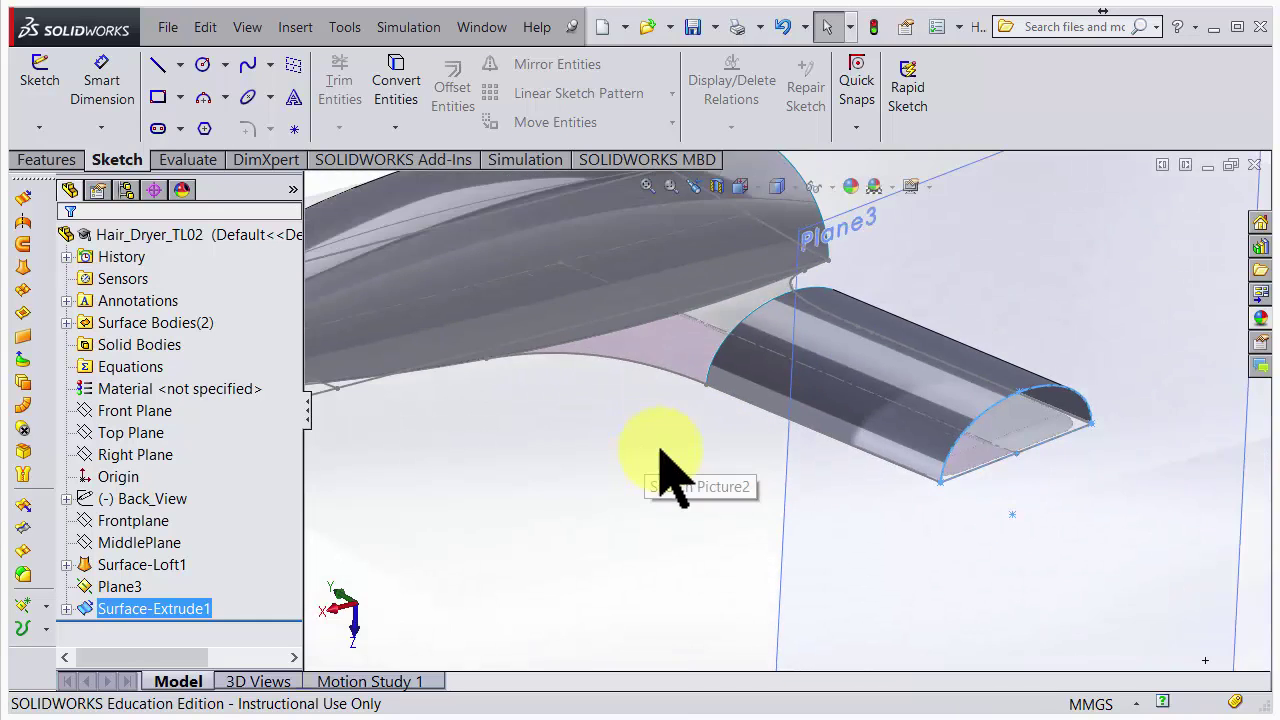
middle_click_drag(960, 420, 1048, 255)
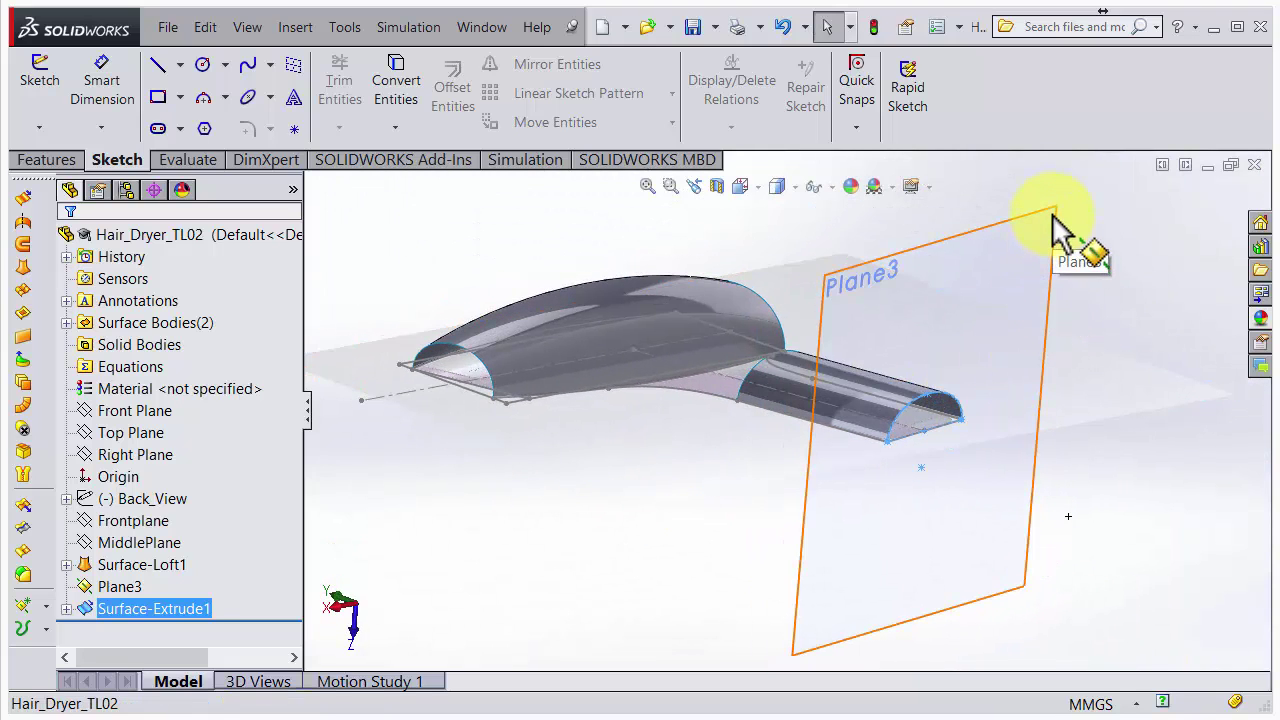
right_click(1060, 230)
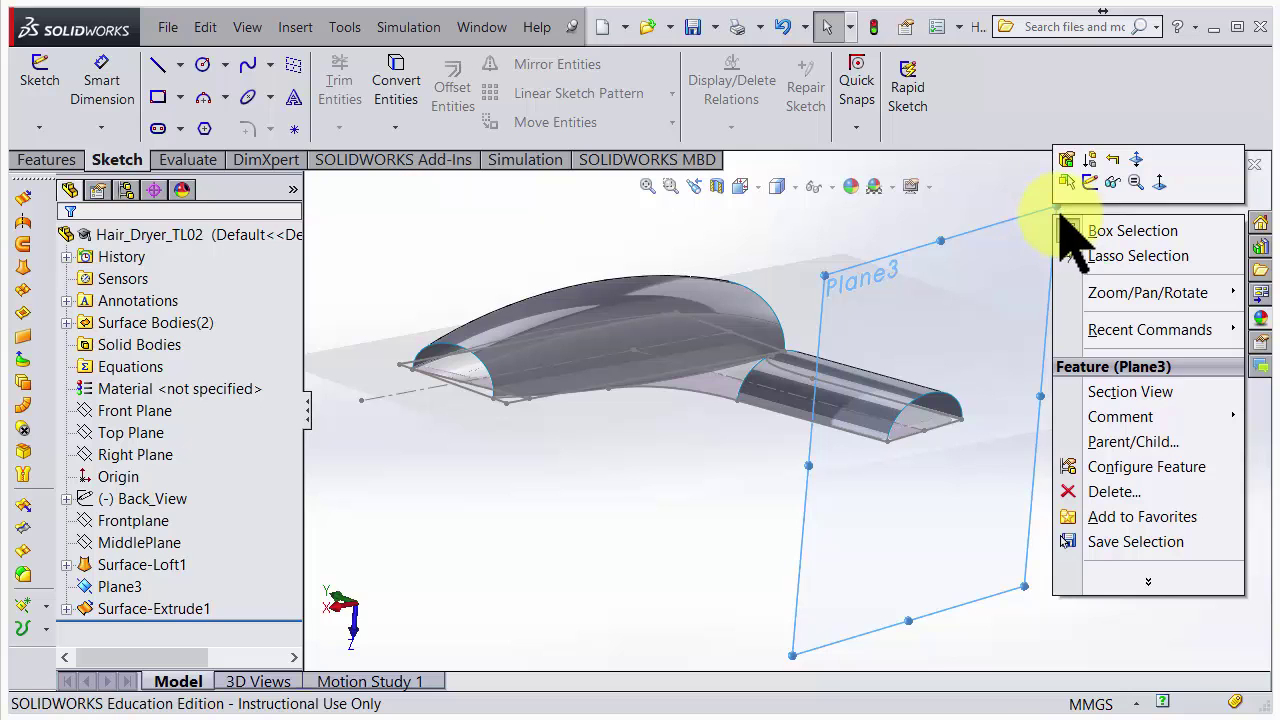
left_click(1113, 182)
Orbit around the model to inspect the body and handle surfaces from several angles.
middle_click_drag(986, 386, 914, 570)
scroll(864, 275, "down", 5)
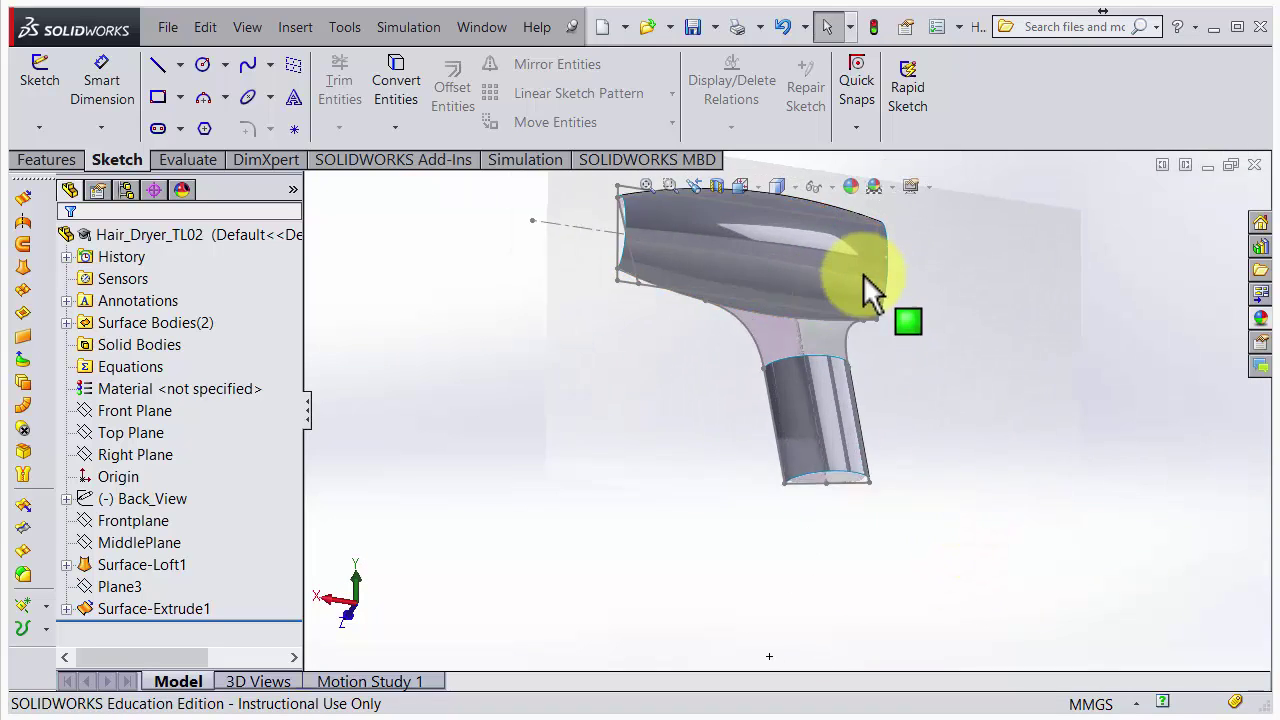
middle_click_drag(800, 371, 794, 337)
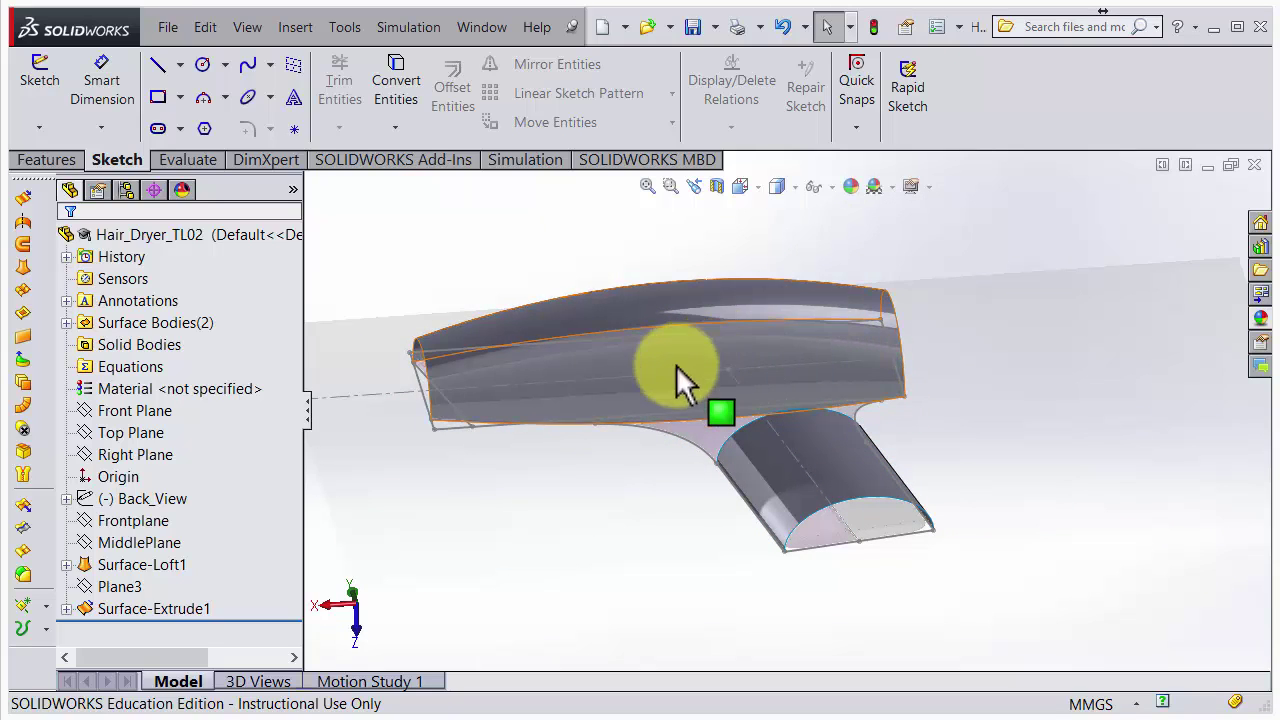
middle_click_drag(681, 346, 680, 268)
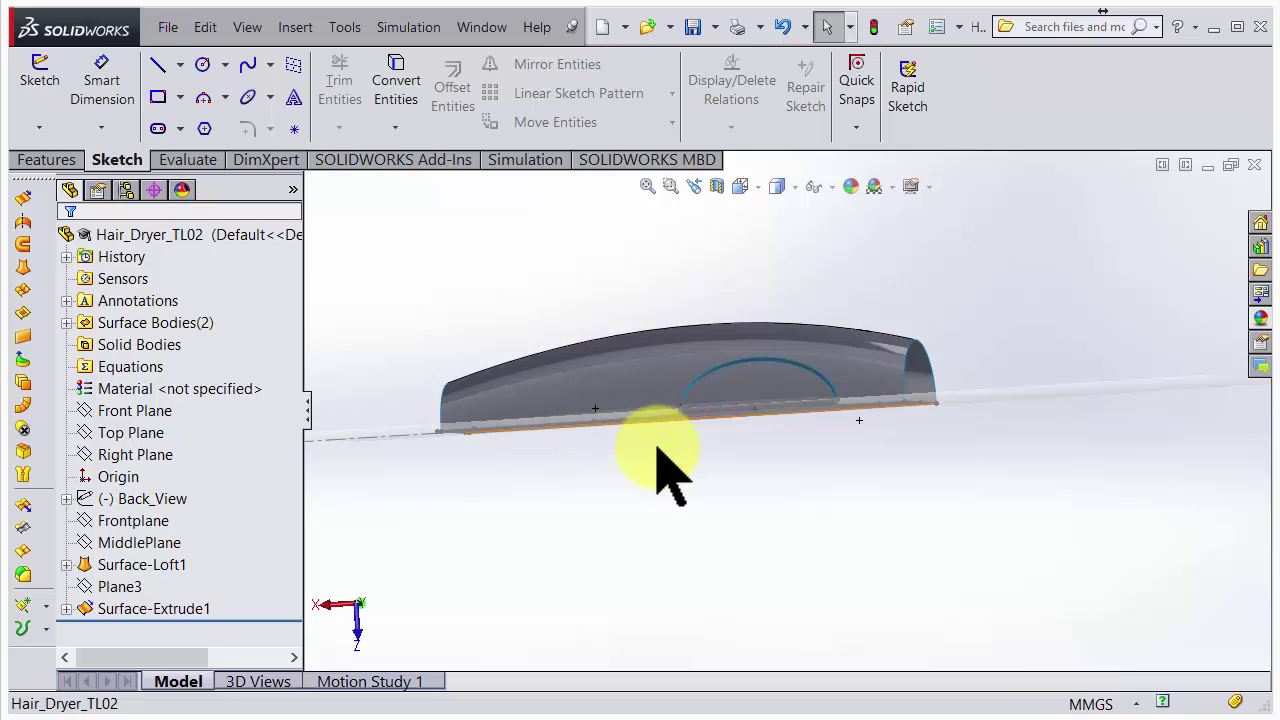
middle_click_drag(661, 447, 840, 492)
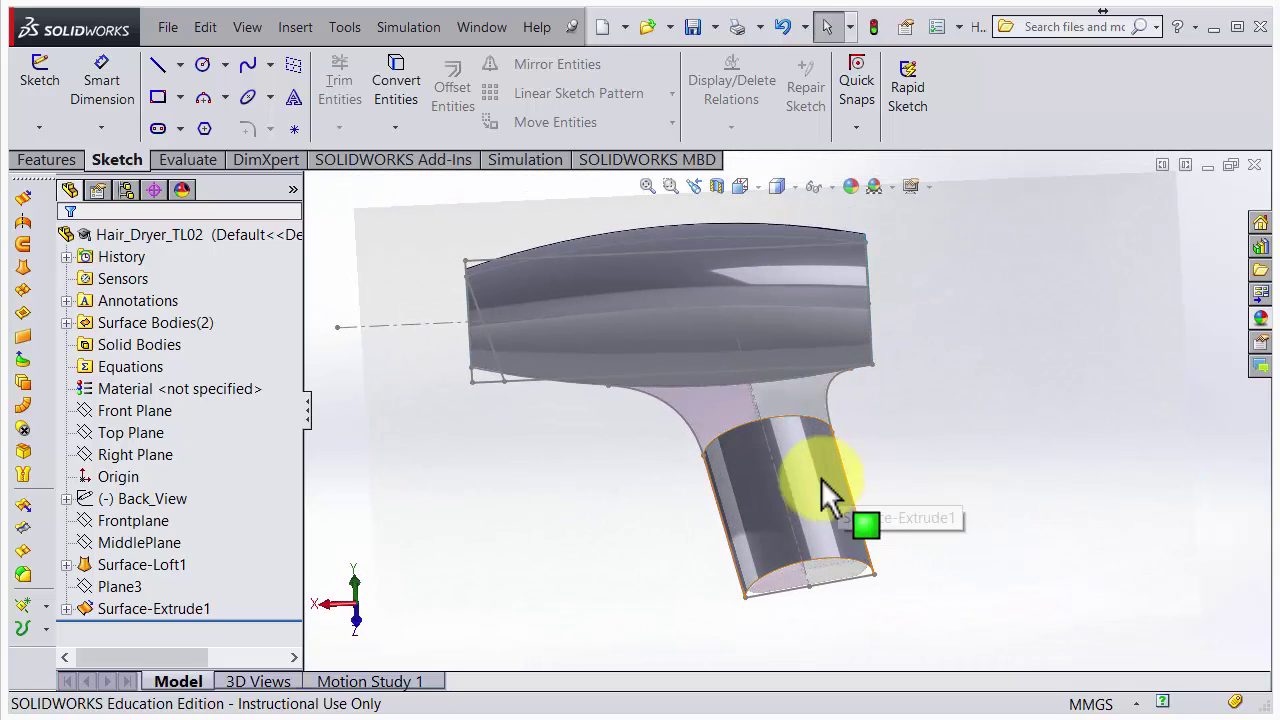
Drag a copy of Plane3 to start a new offset plane across the dryer head.
left_click(125, 590)
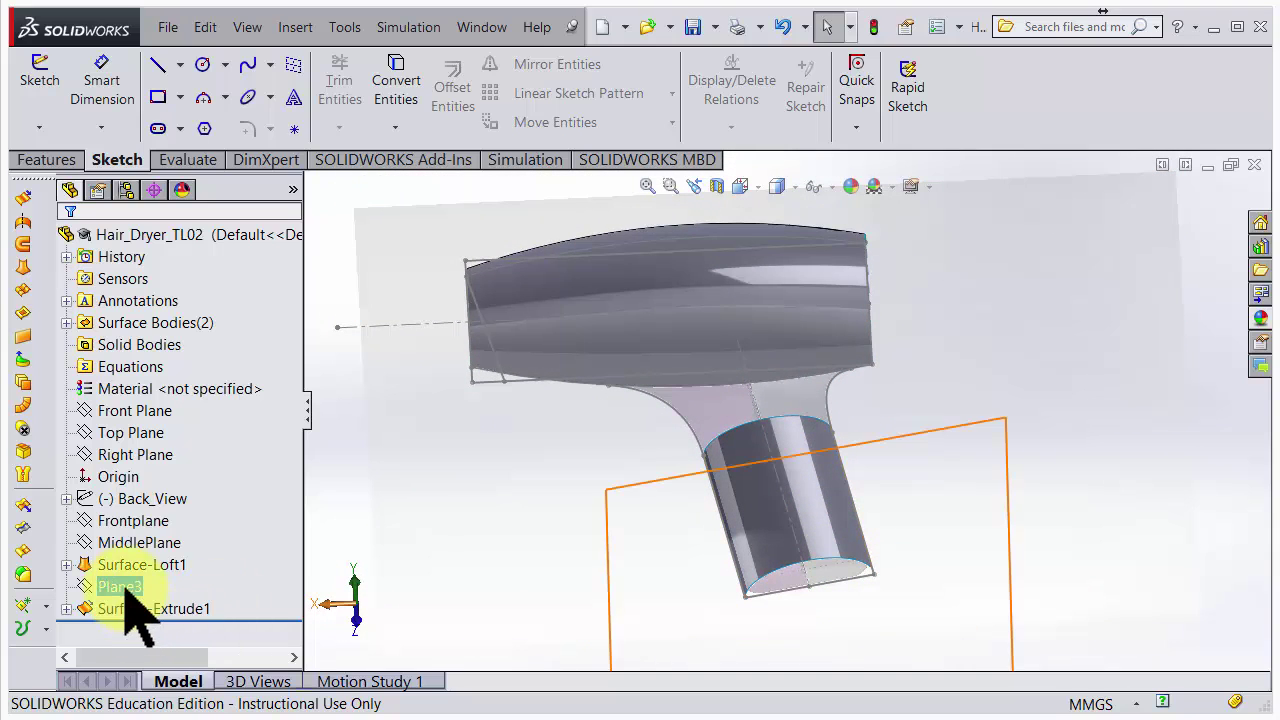
scroll(663, 586, "up", 5)
middle_click_drag(729, 543, 741, 535)
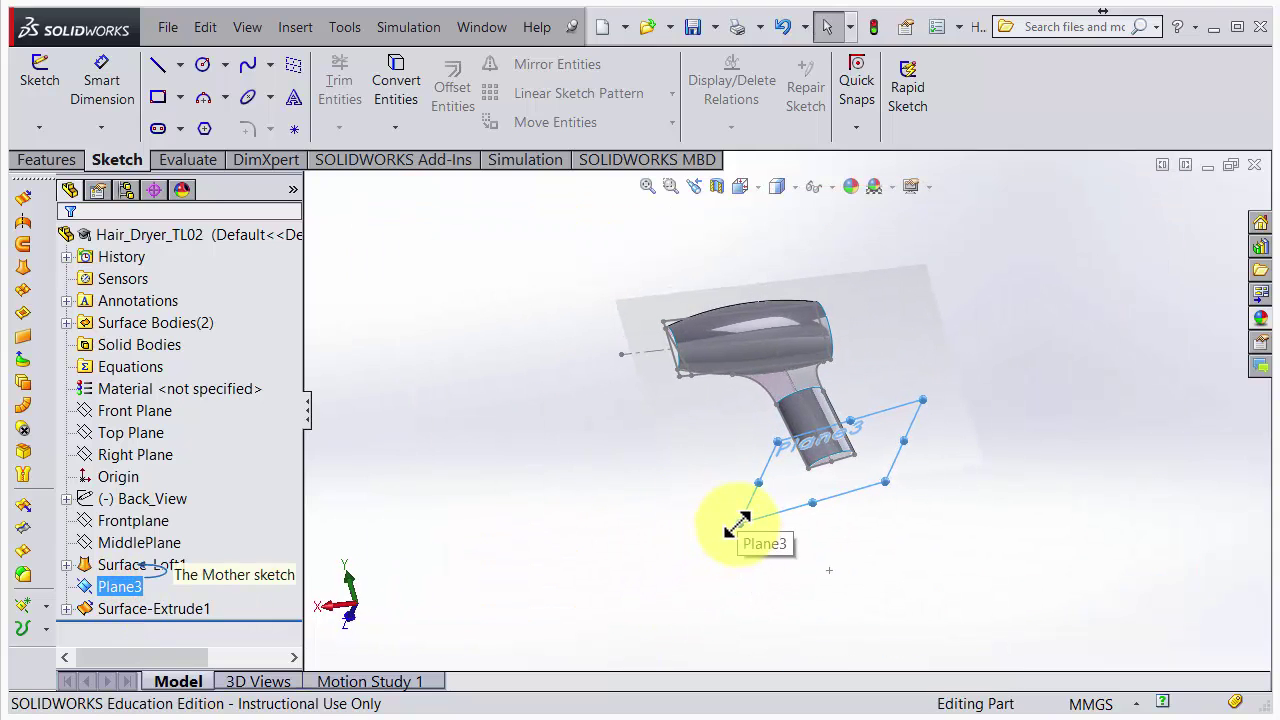
left_click_drag(737, 518, 665, 395, "ctrl")
middle_click_drag(665, 400, 760, 375)
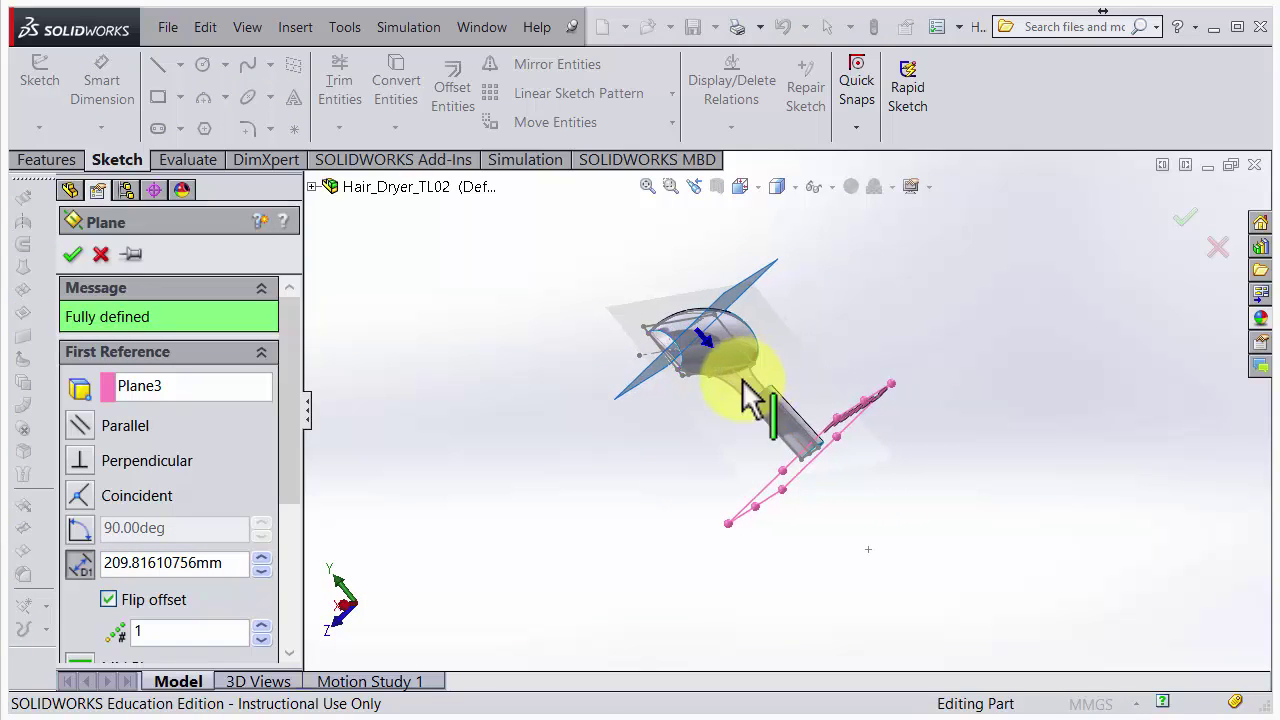
scroll(709, 329, "down", 8)
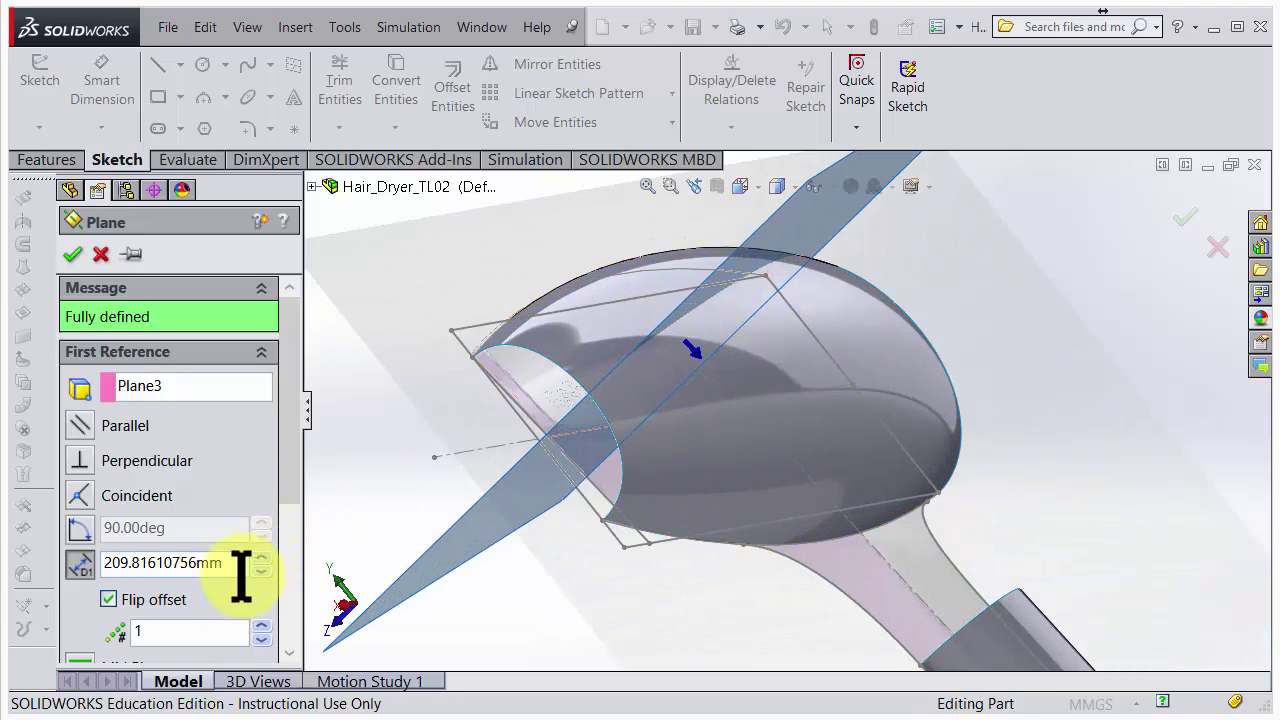
Set the offset distance to 190 mm and confirm Plane4.
left_click_drag(246, 563, 60, 558)
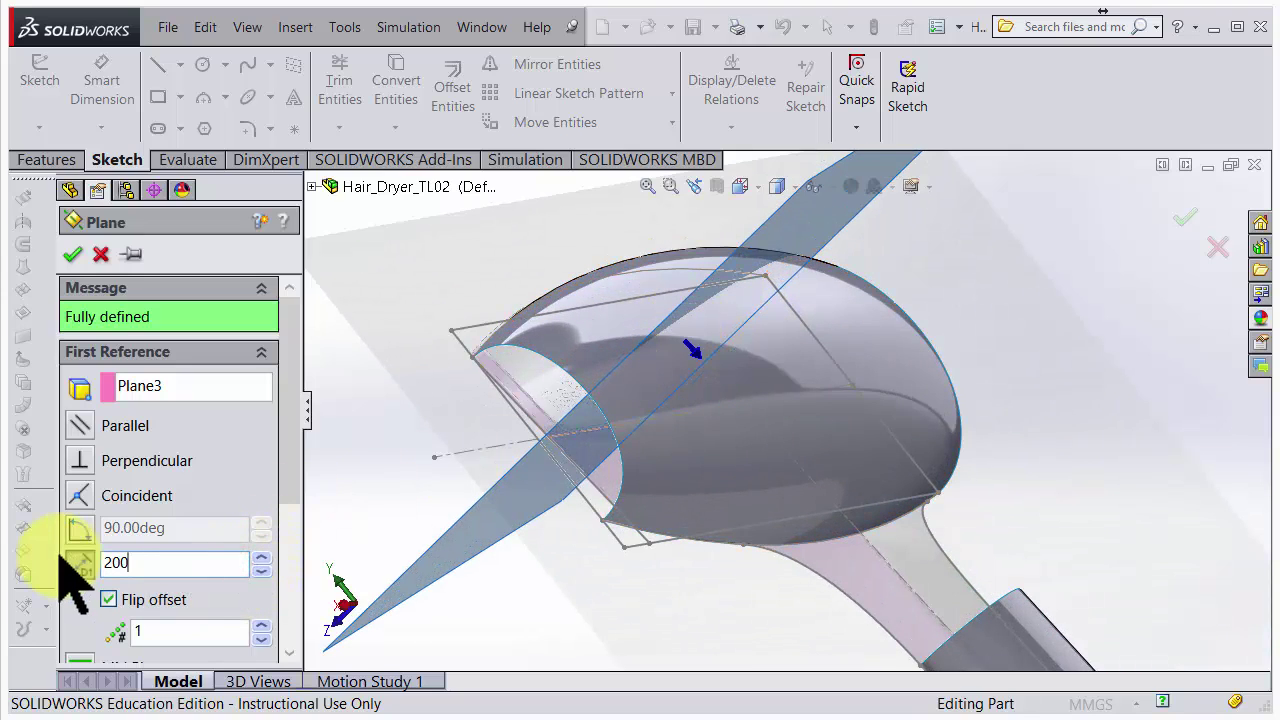
type("200")
key("Return")
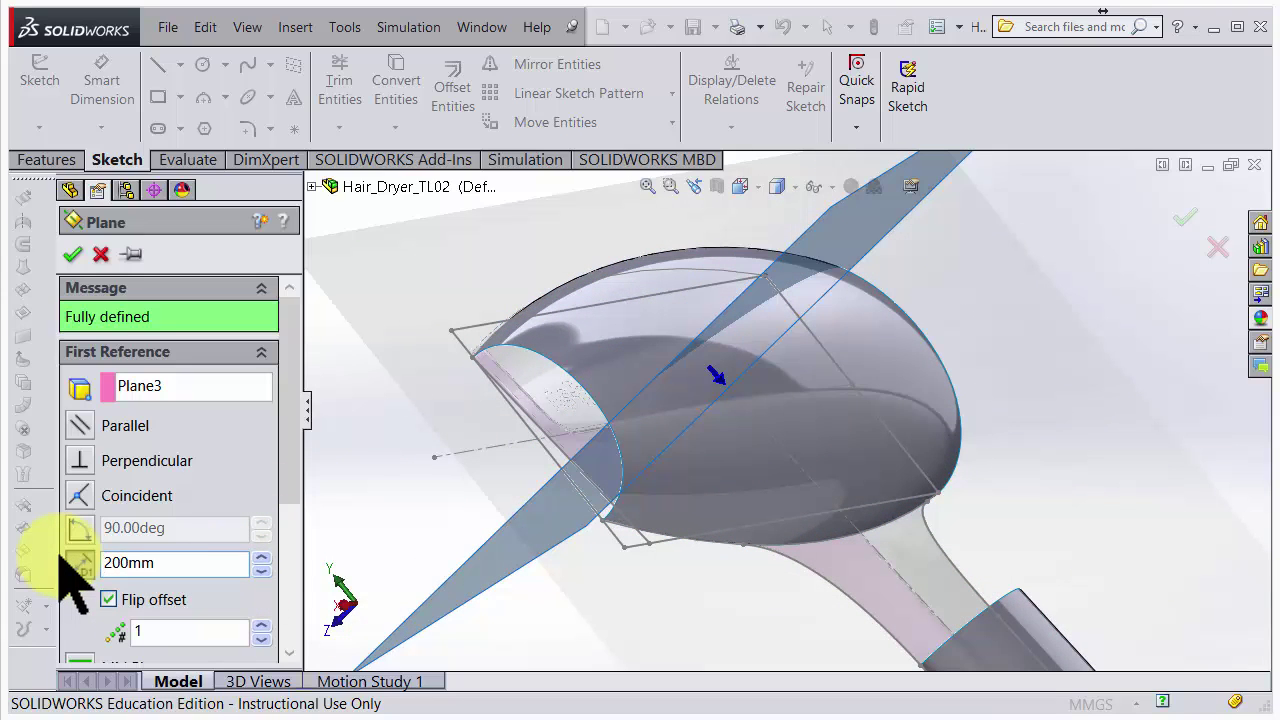
left_click_drag(182, 566, 92, 570)
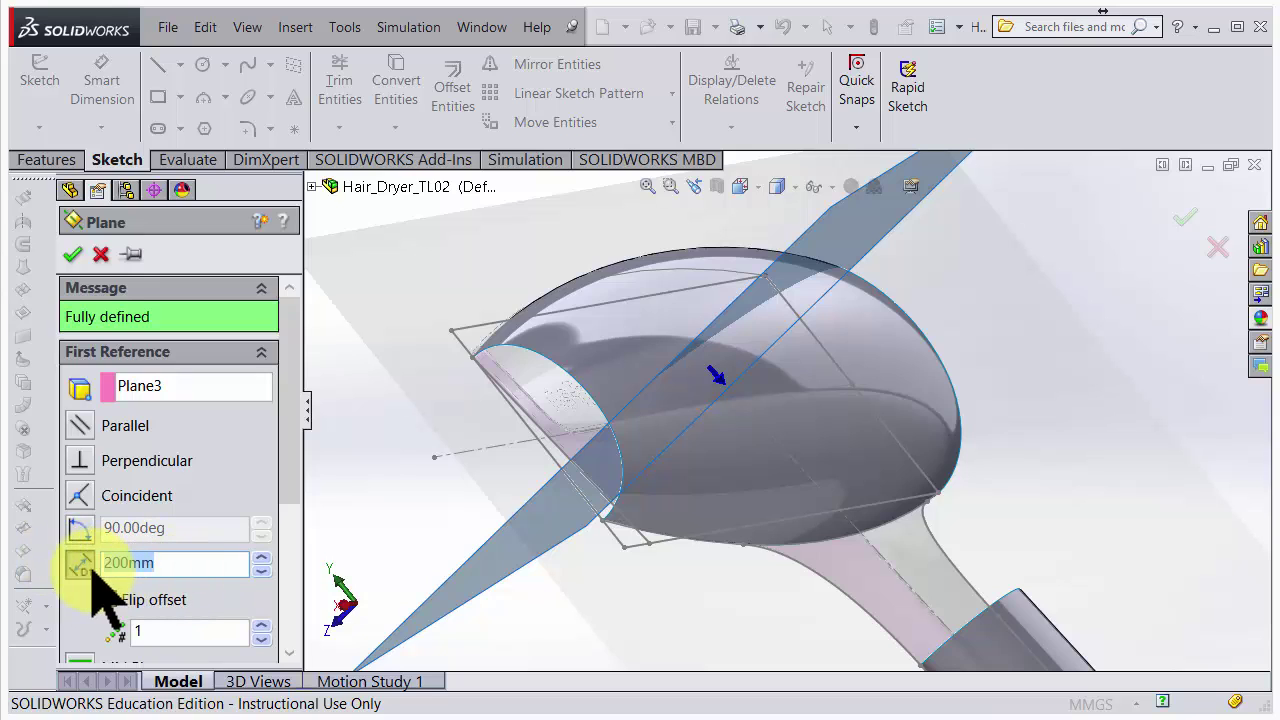
type("190")
key("Return")
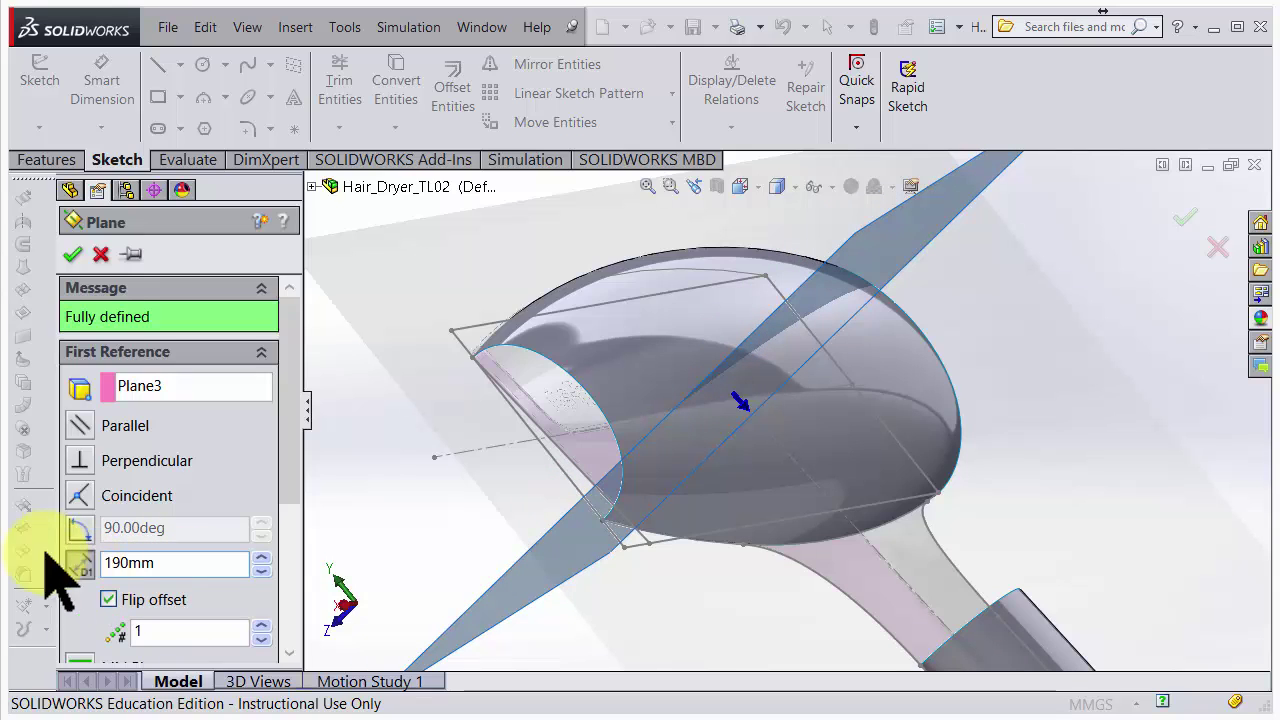
left_click(72, 254)
middle_click_drag(878, 450, 740, 343)
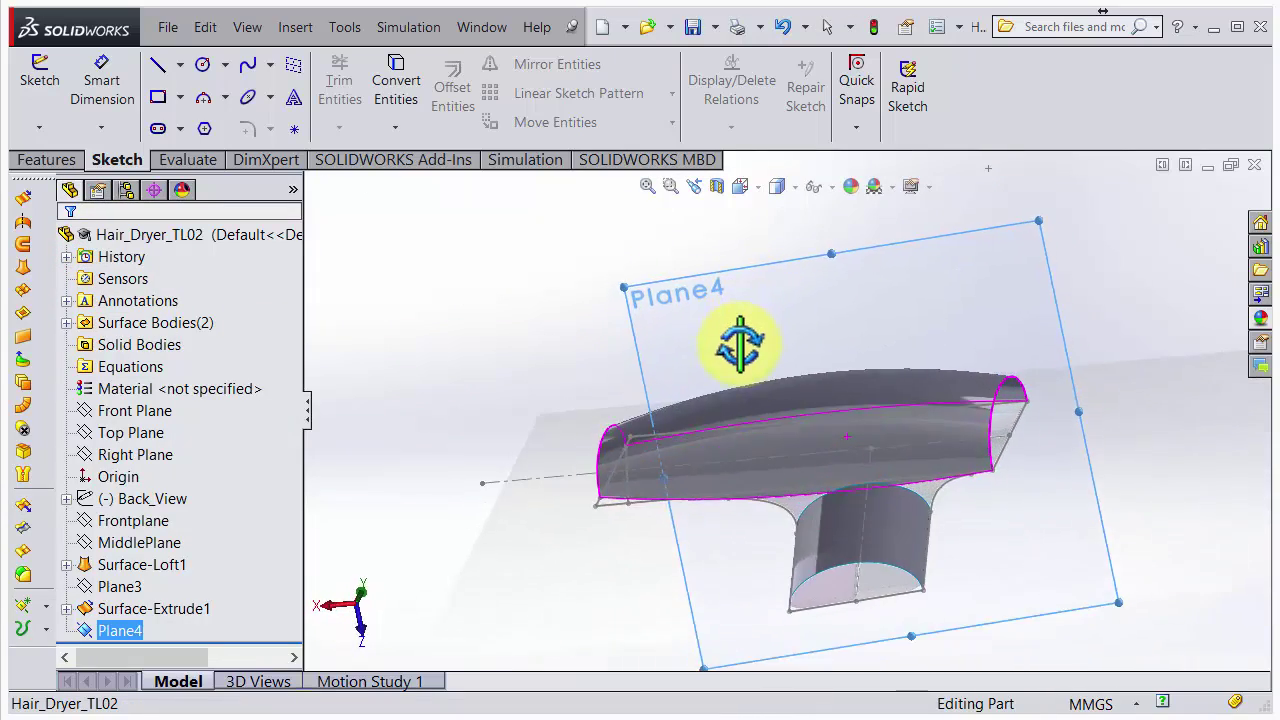
Start Sketch5 on Plane4 and look normal to the sketch plane.
left_click(40, 63)
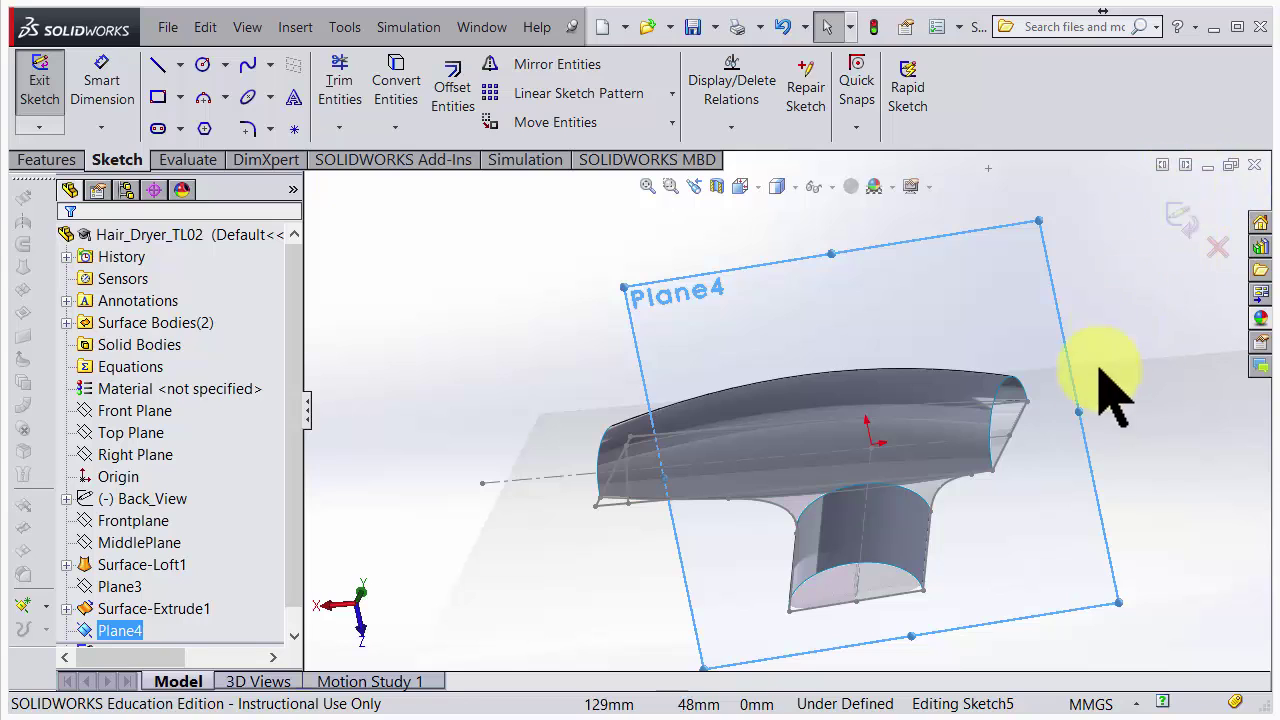
key("space")
left_click(446, 652)
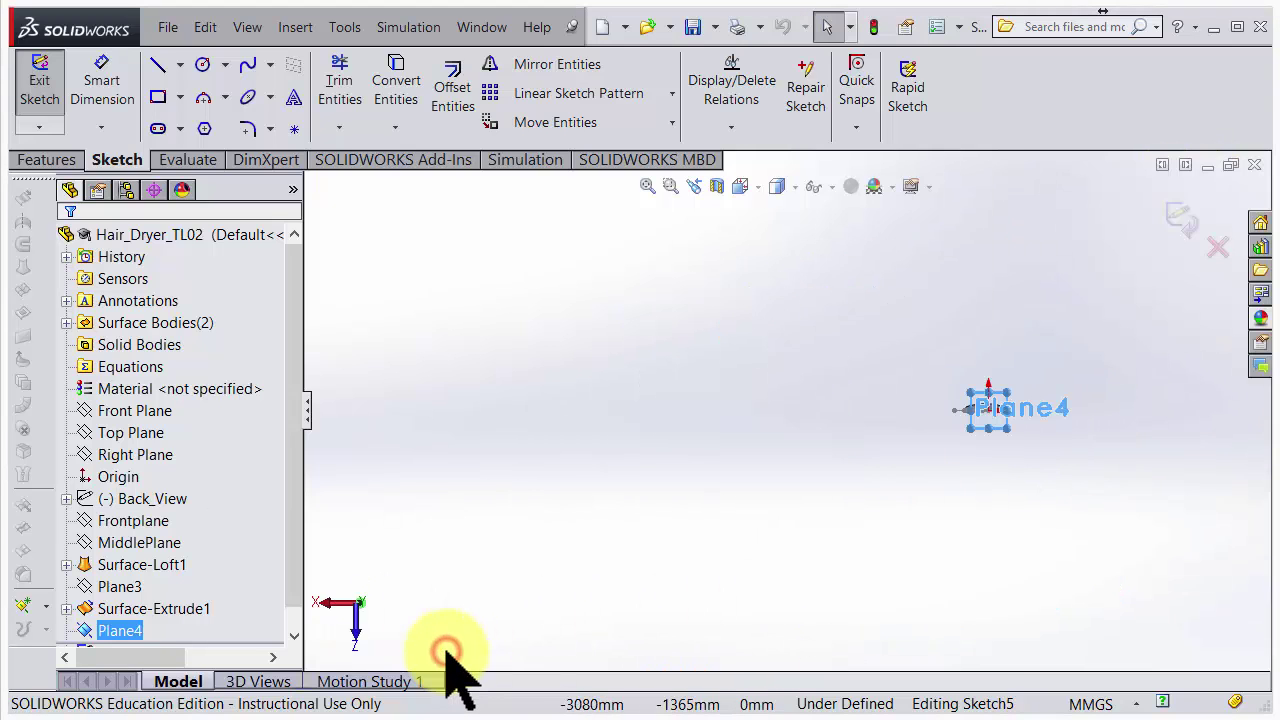
scroll(845, 310, "down", 8)
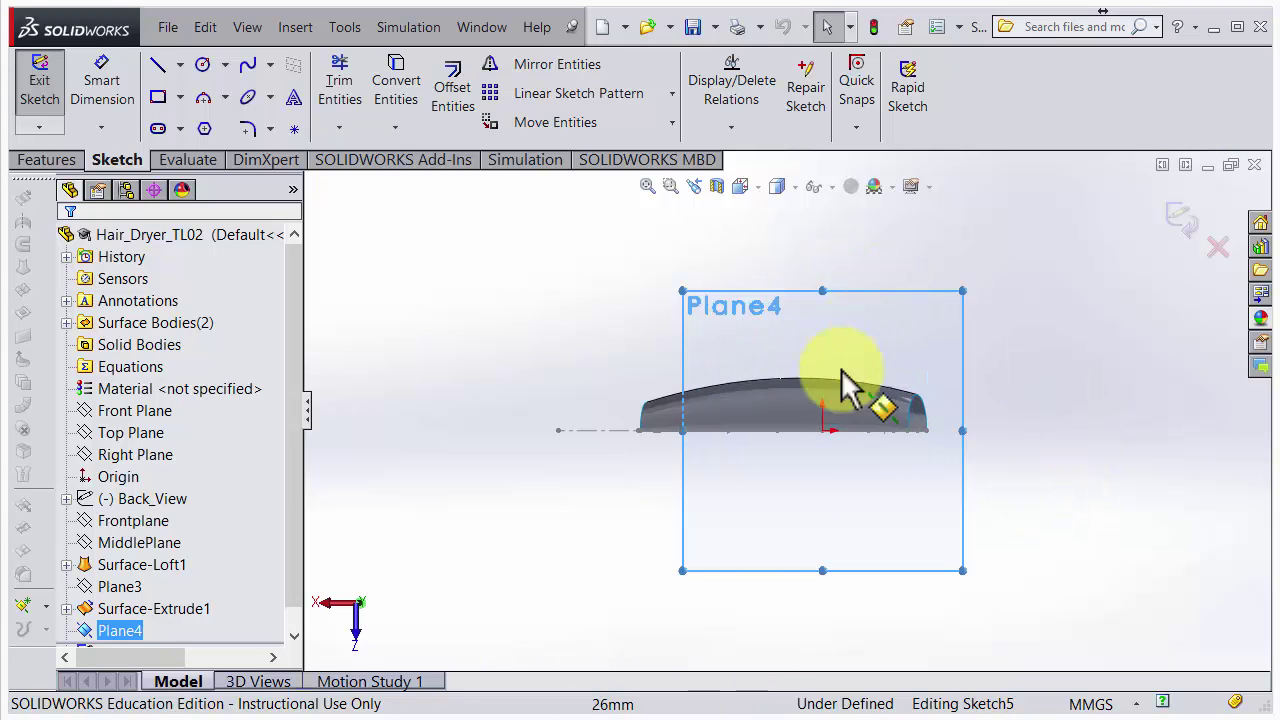
scroll(848, 355, "down", 3)
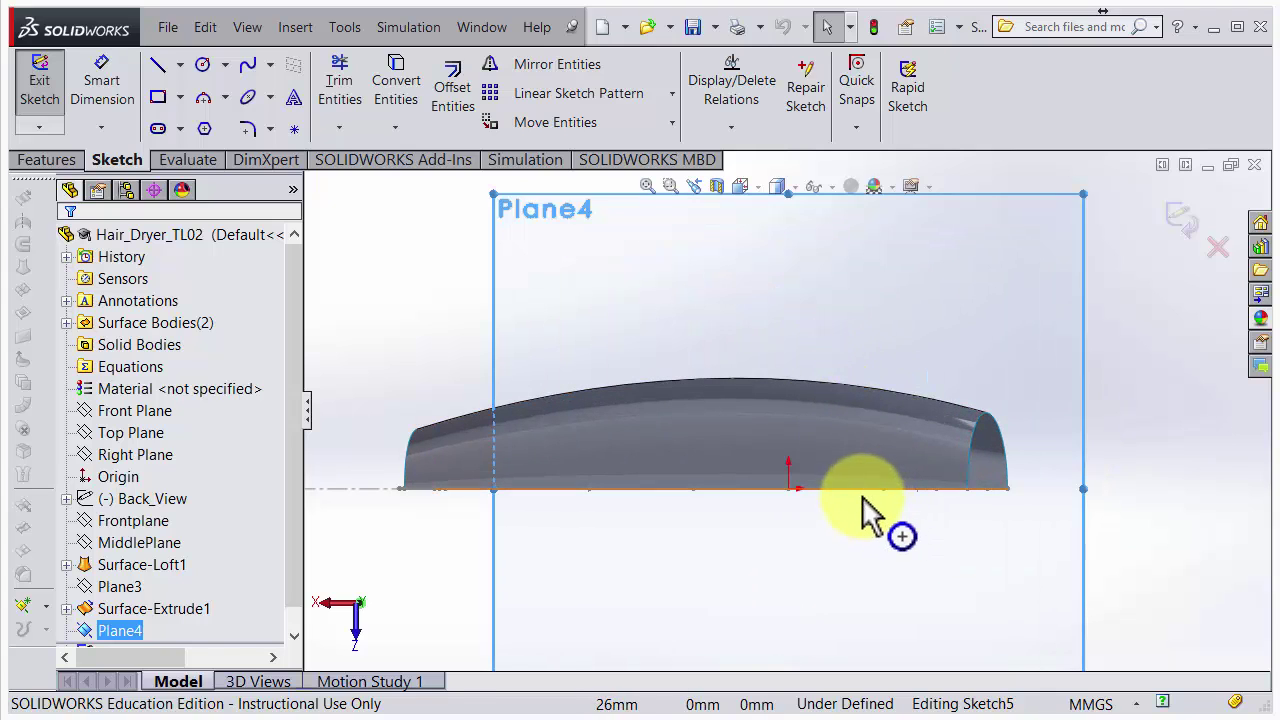
Reorient and zoom the view to frame Plane4 beneath the dryer body.
key("space")
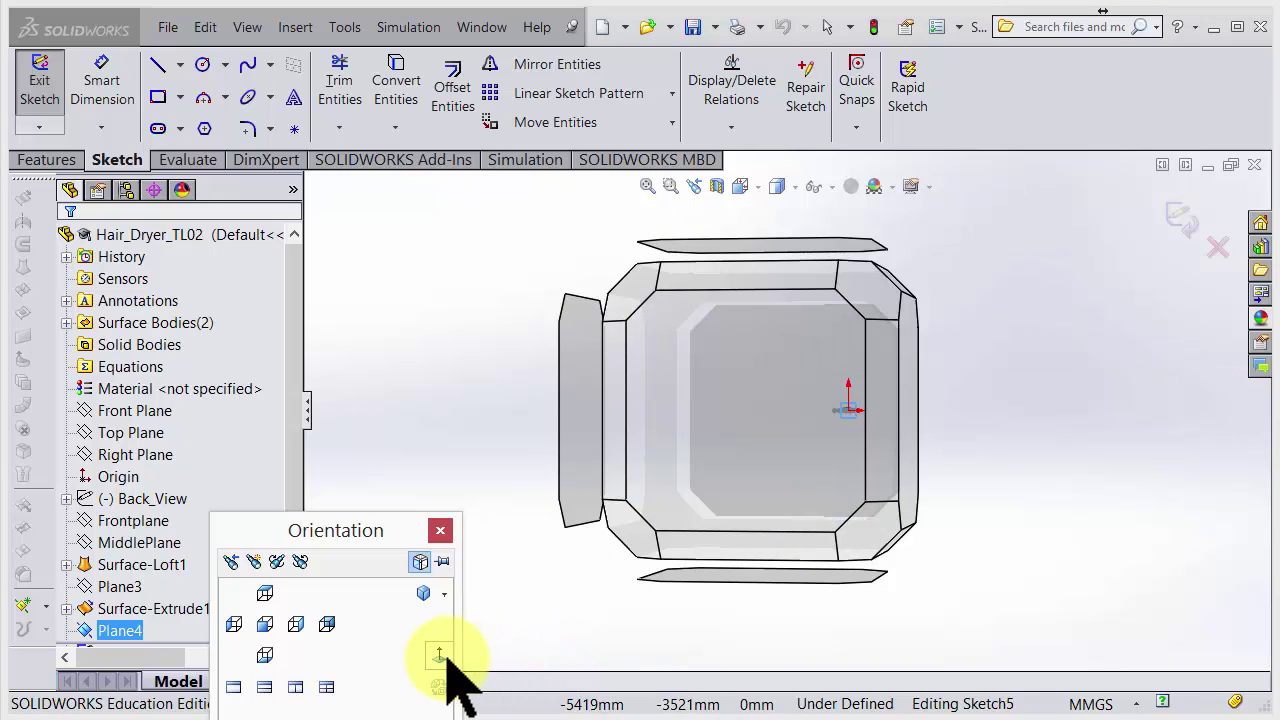
left_click(445, 655)
scroll(563, 386, "down", 6)
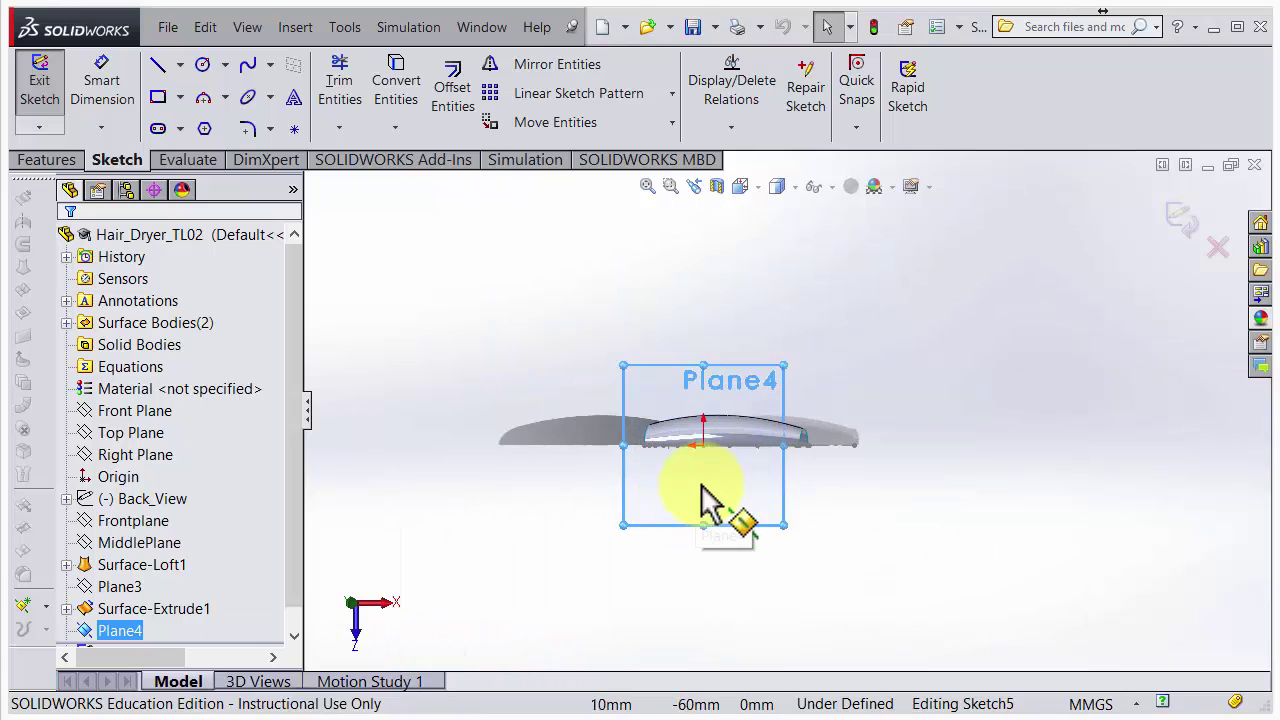
scroll(728, 440, "down", 6)
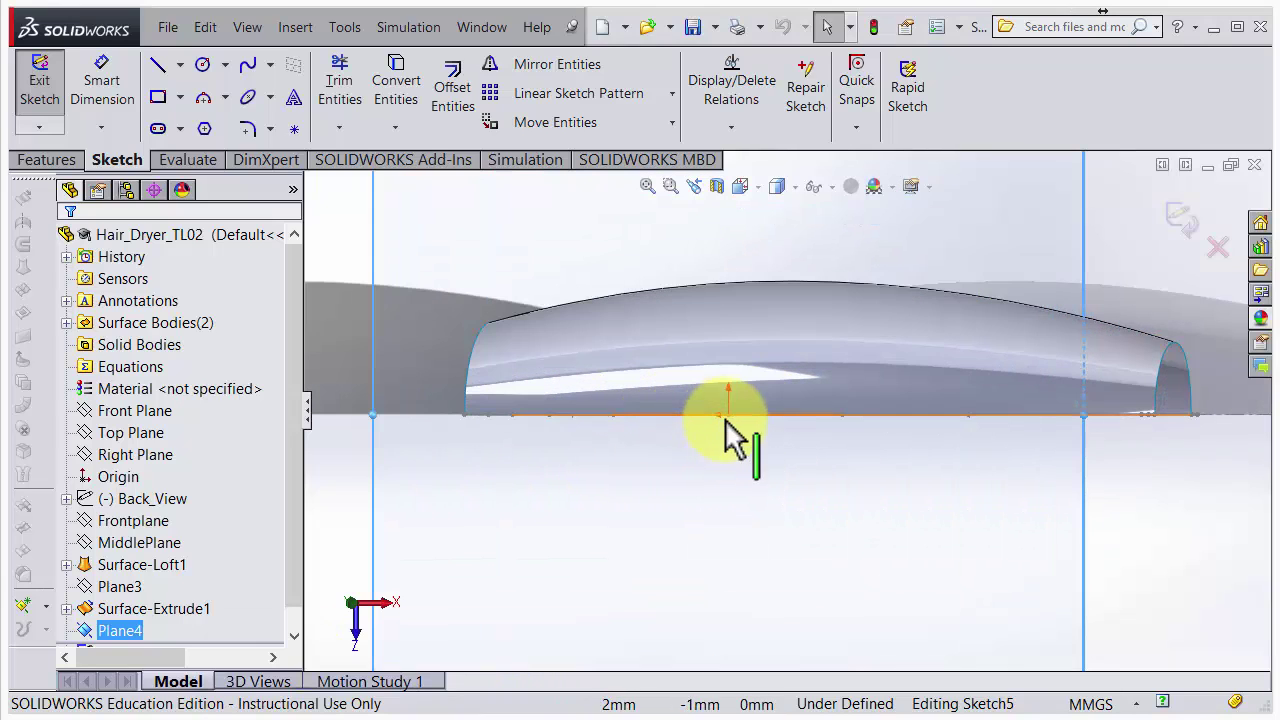
scroll(762, 425, "up", 3)
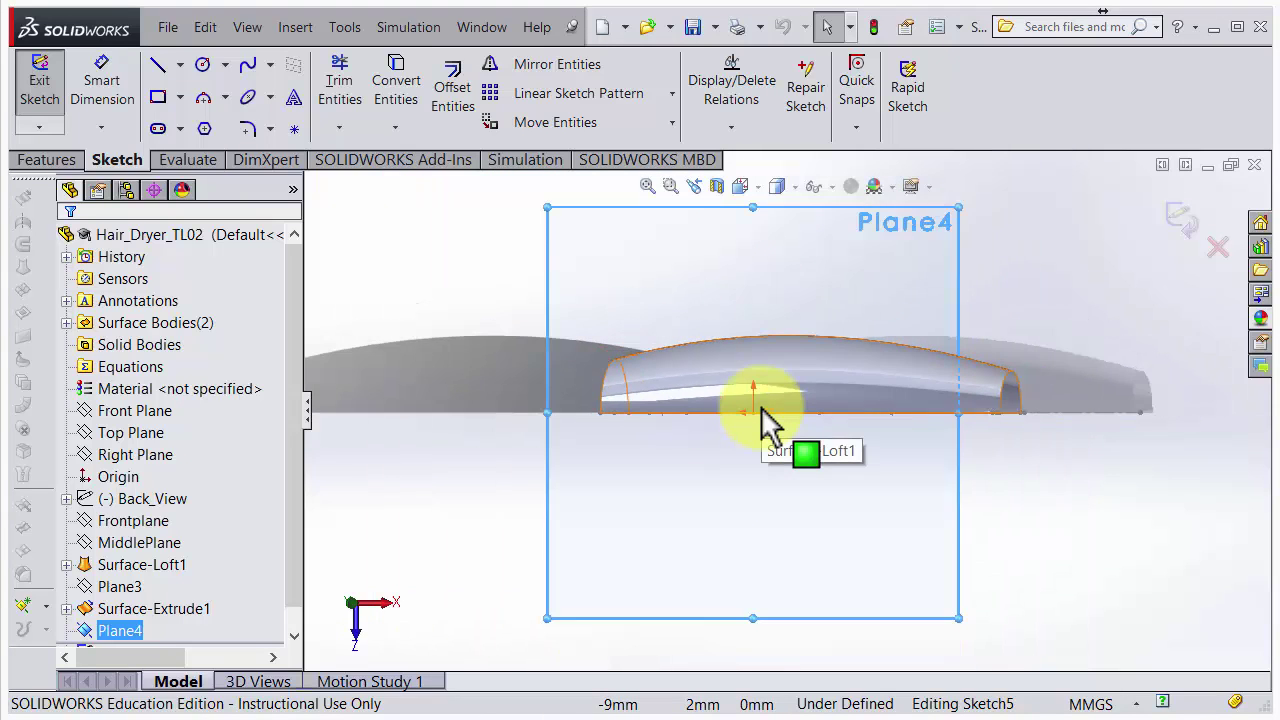
key("ctrl+8")
key("space")
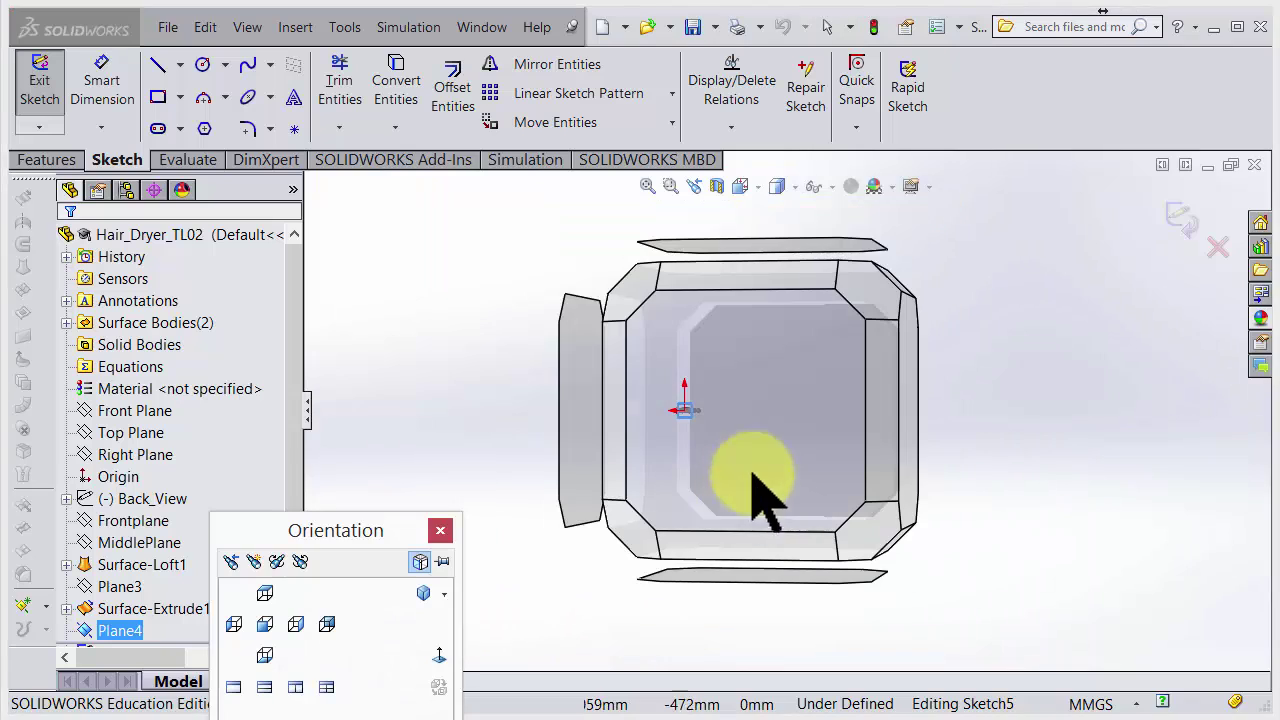
left_click(438, 656)
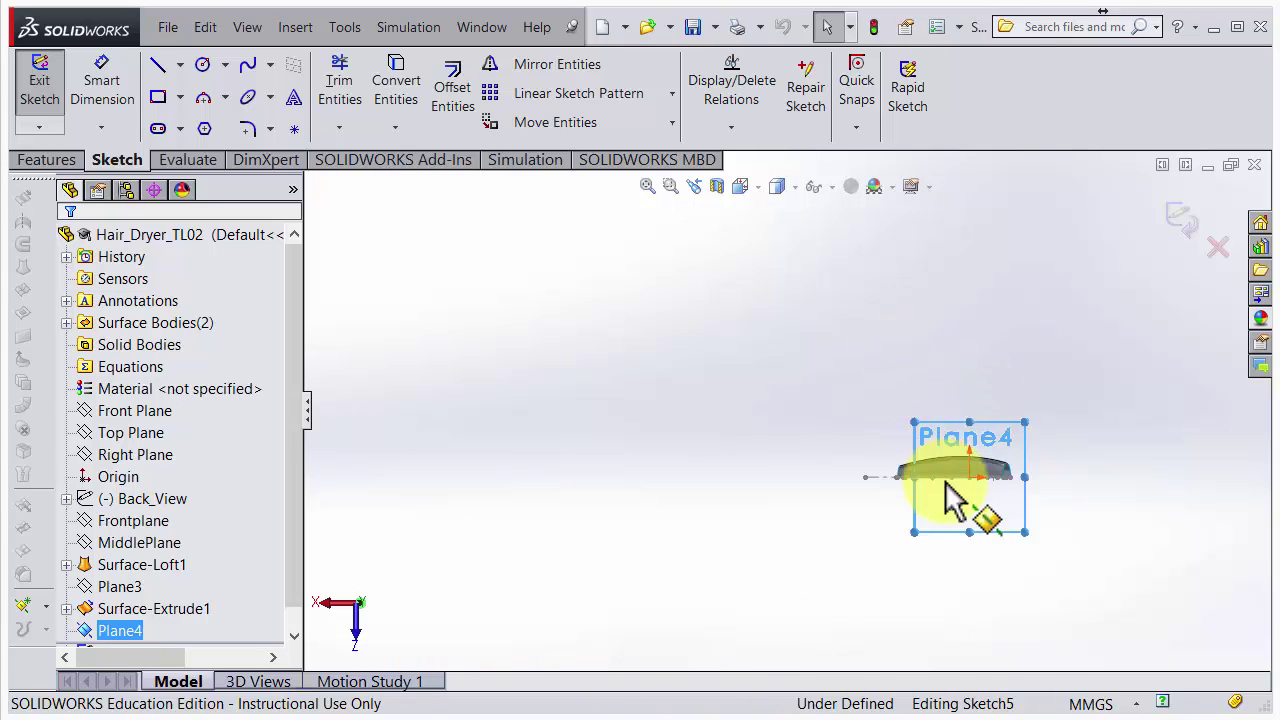
scroll(940, 480, "down", 6)
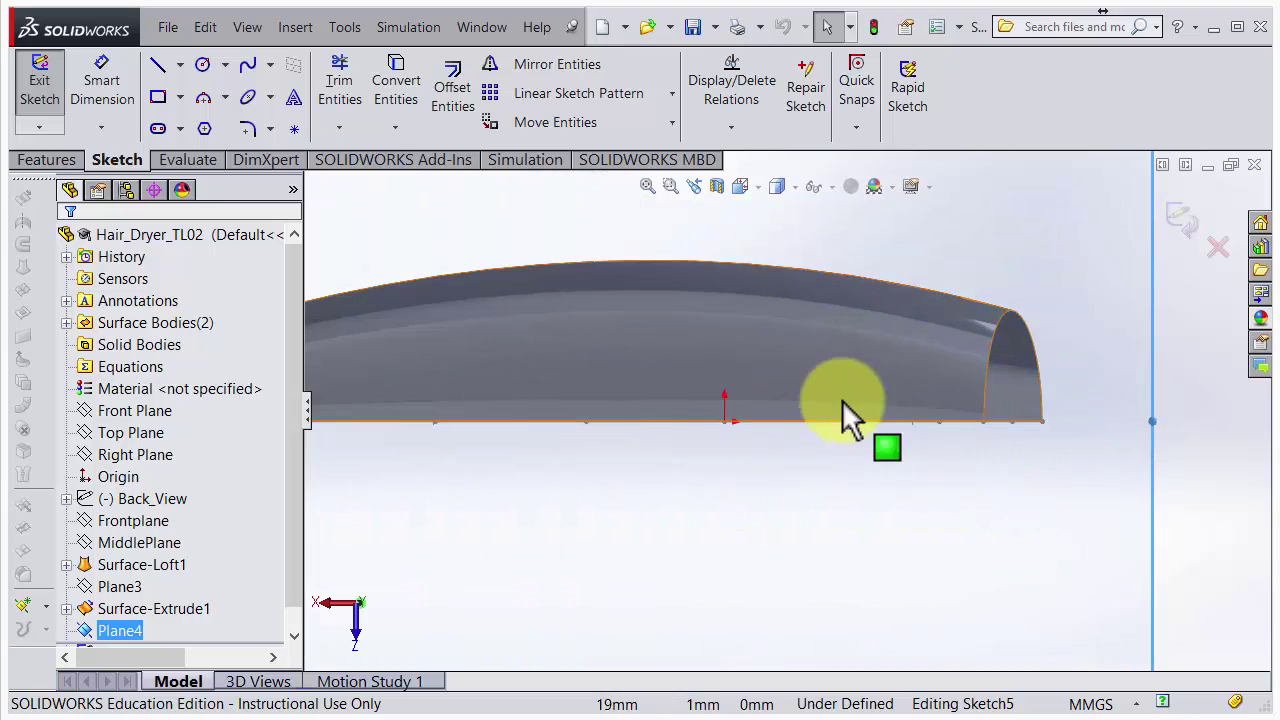
scroll(580, 425, "up", 5)
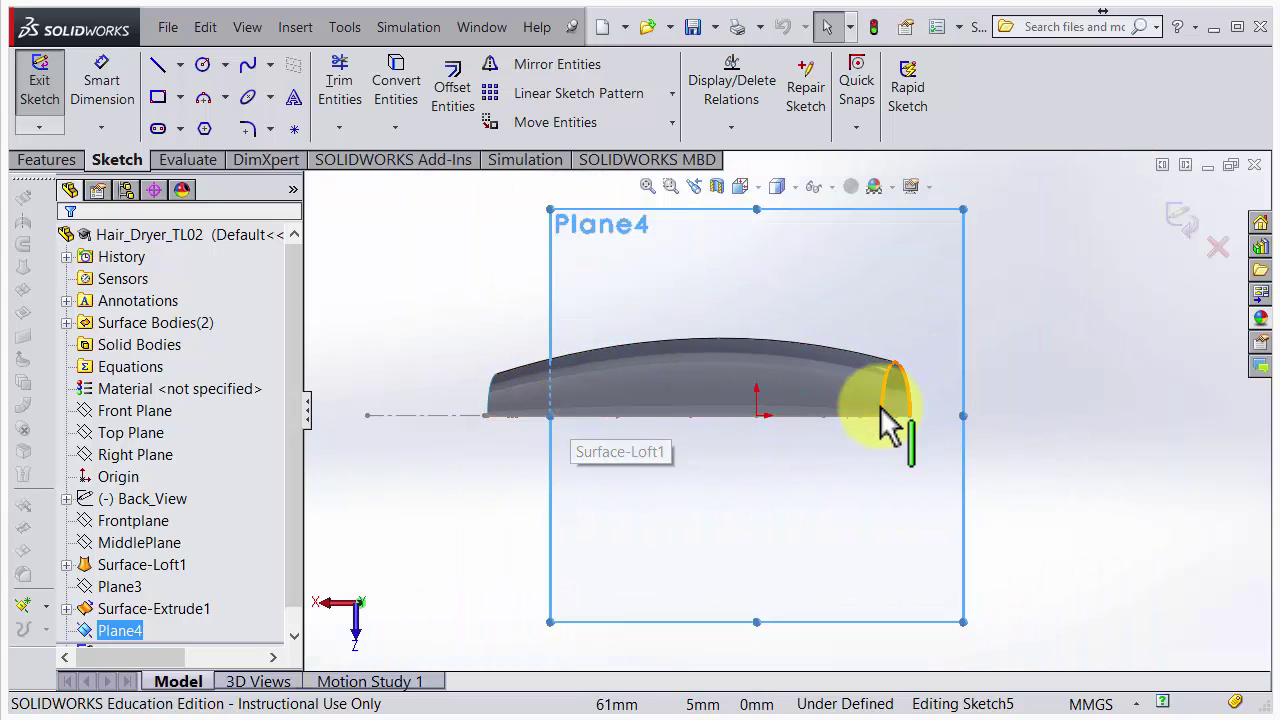
scroll(850, 400, "down", 2)
scroll(694, 420, "up", 4)
scroll(757, 423, "down", 2)
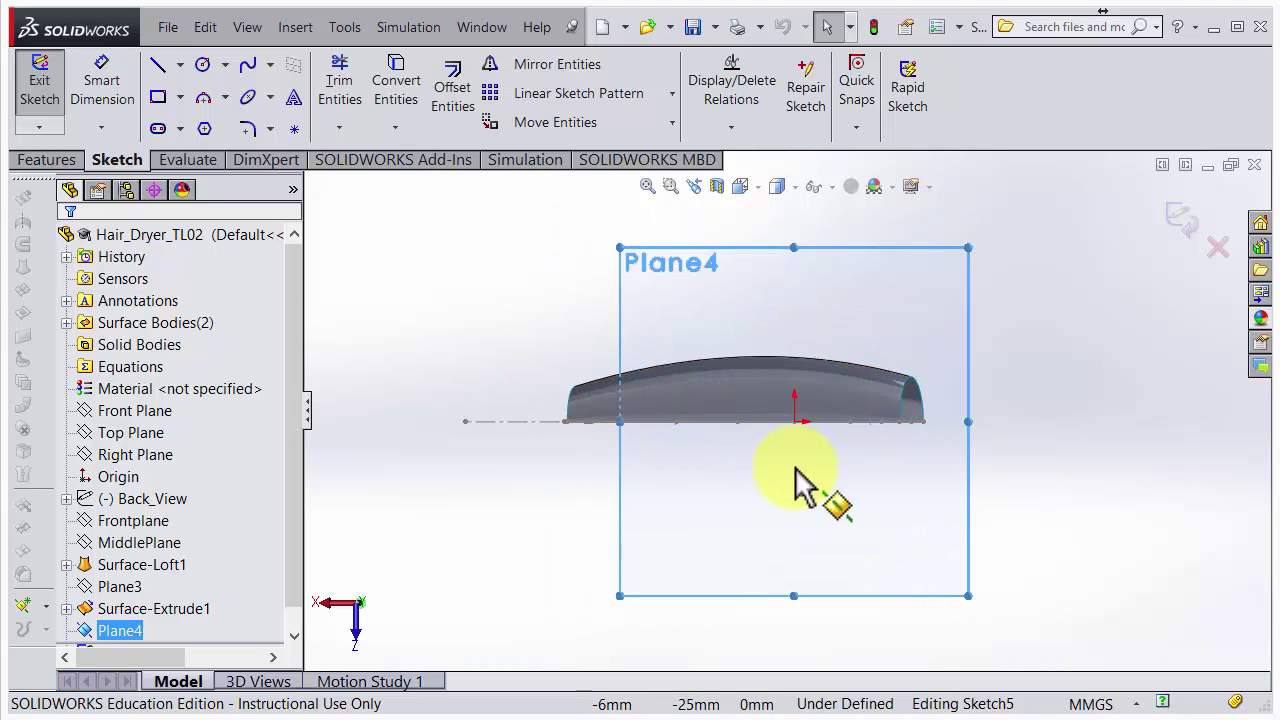
middle_click_drag(793, 428, 806, 492)
scroll(781, 420, "down", 2)
scroll(781, 418, "down", 3)
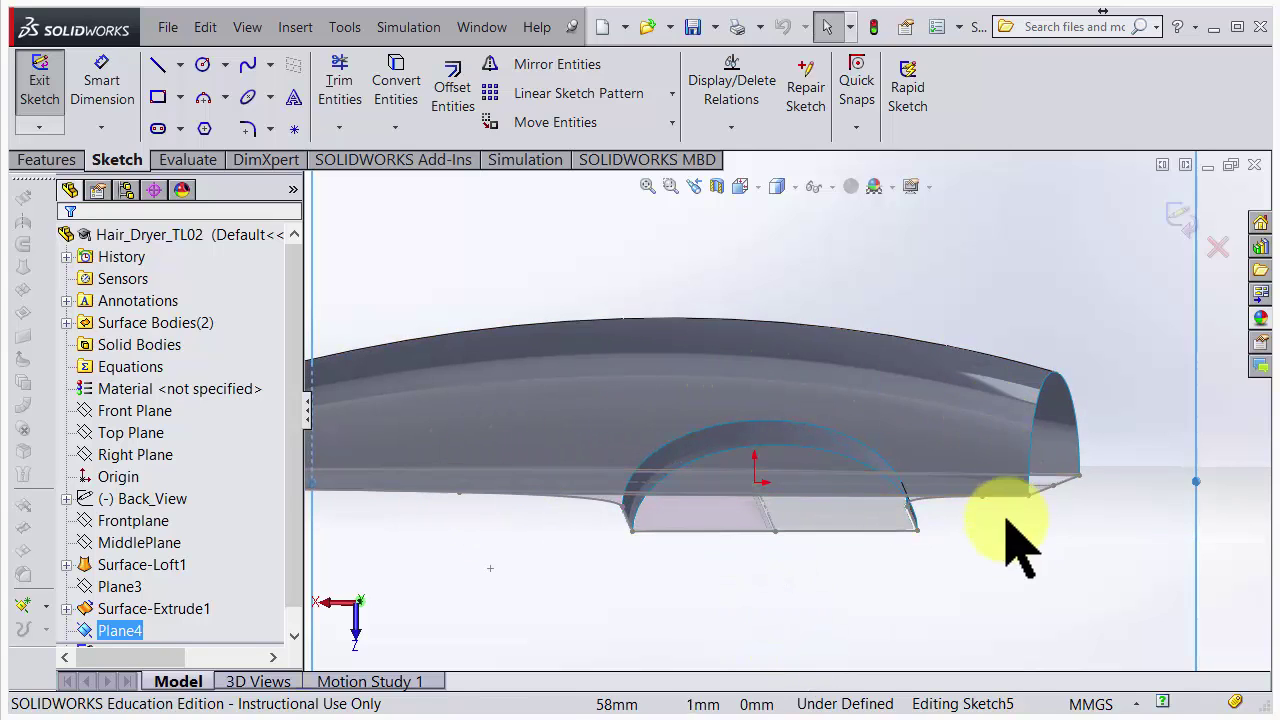
Draw an ellipse centred at the origin with major radius 53 and minor radius 24.
left_click(908, 490)
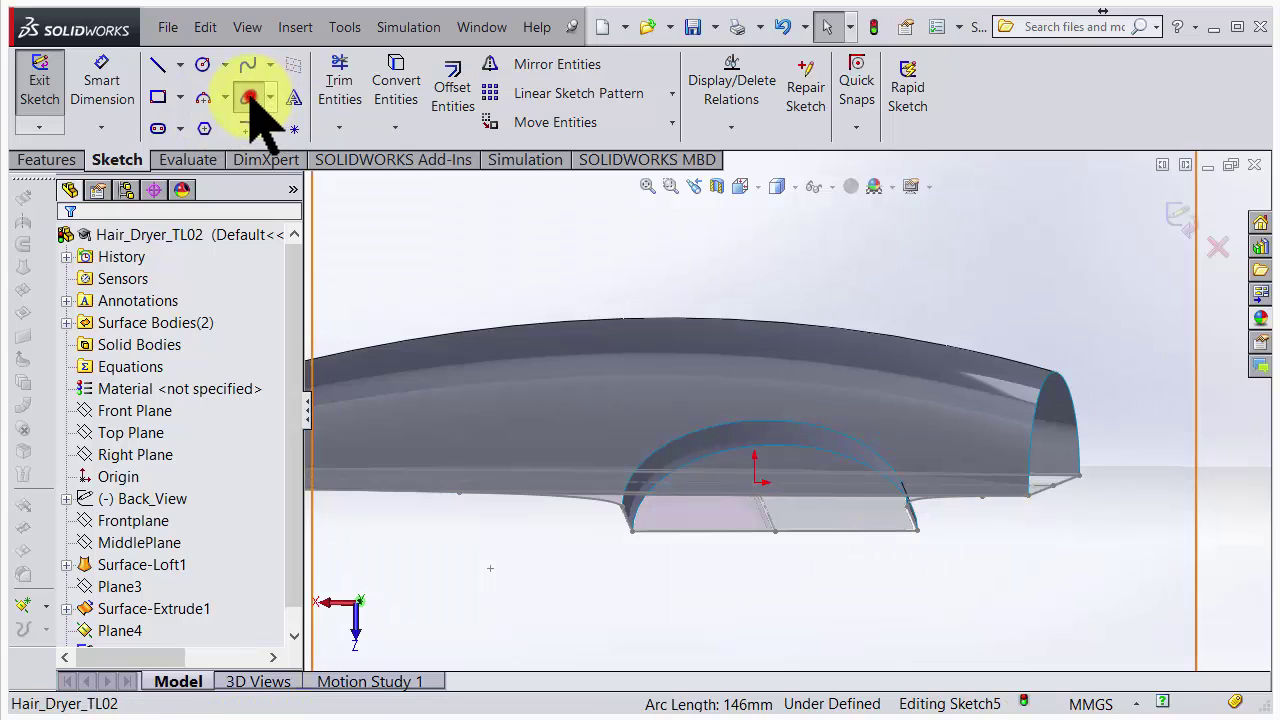
left_click(250, 97)
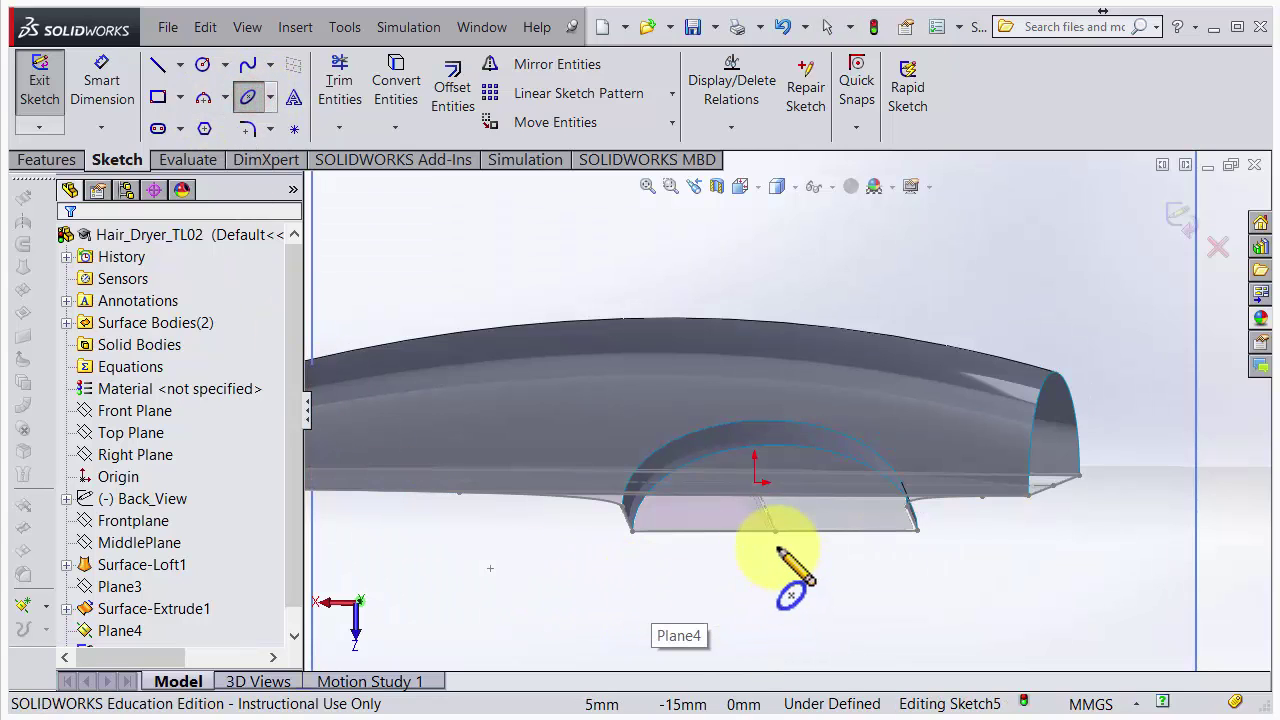
left_click(755, 483)
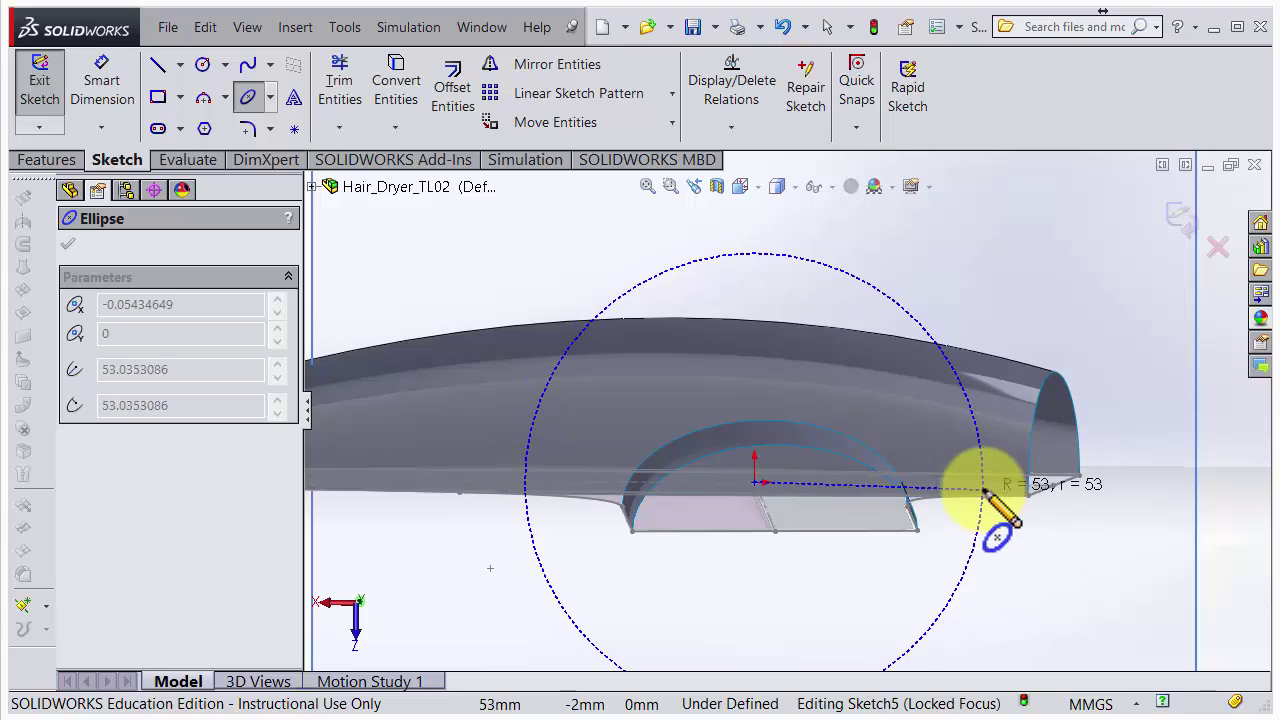
left_click(984, 493)
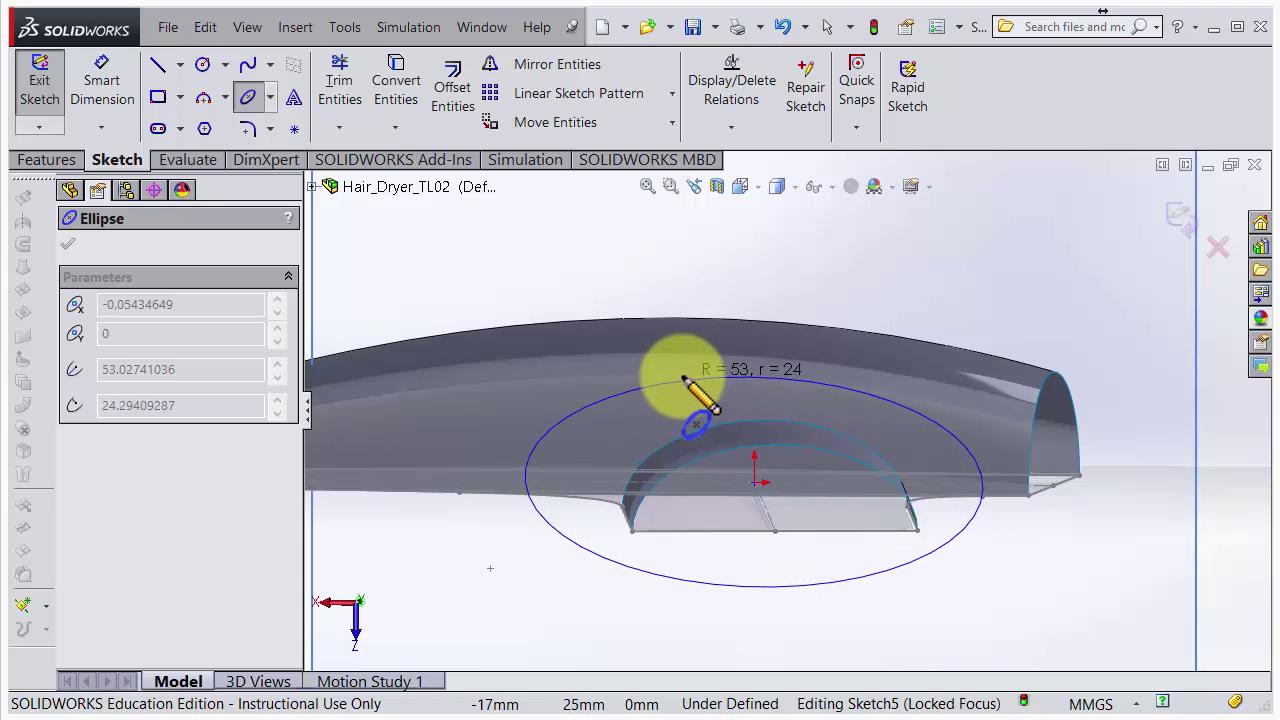
left_click(683, 378)
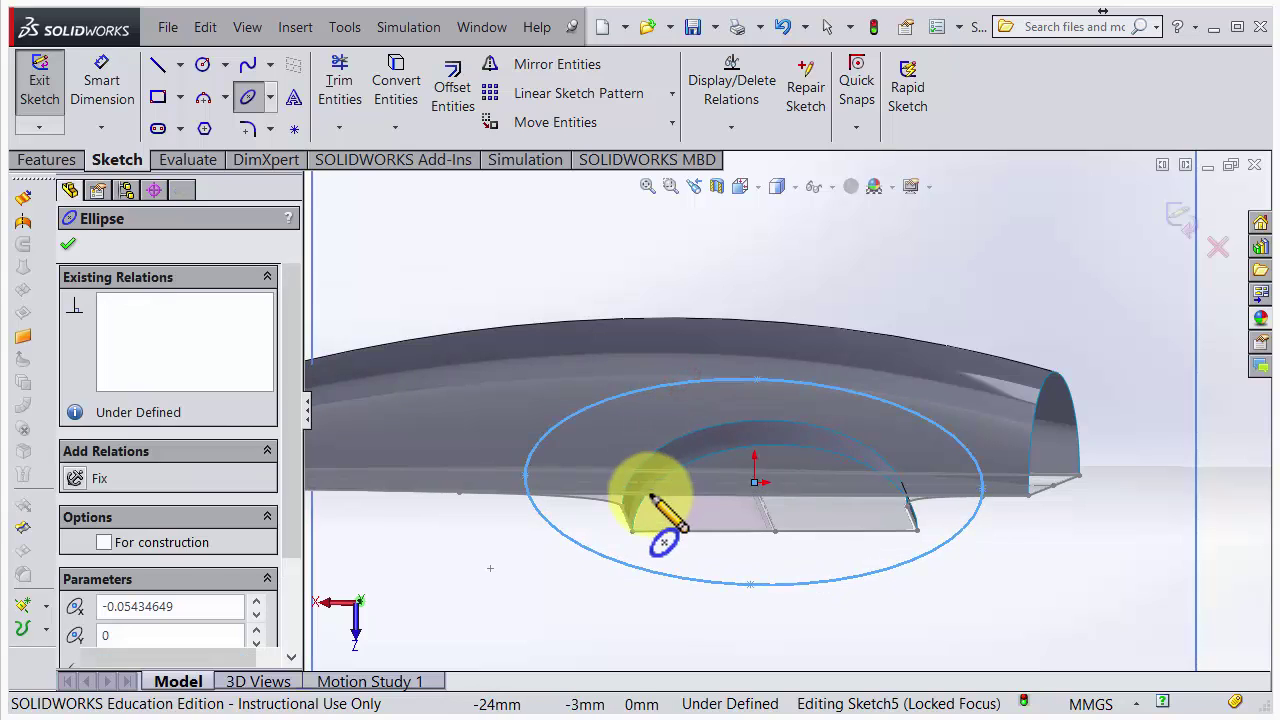
key("Escape")
Drag the ellipse's end and centre to widen it leftward along the body's lower edge.
left_click_drag(524, 476, 477, 485)
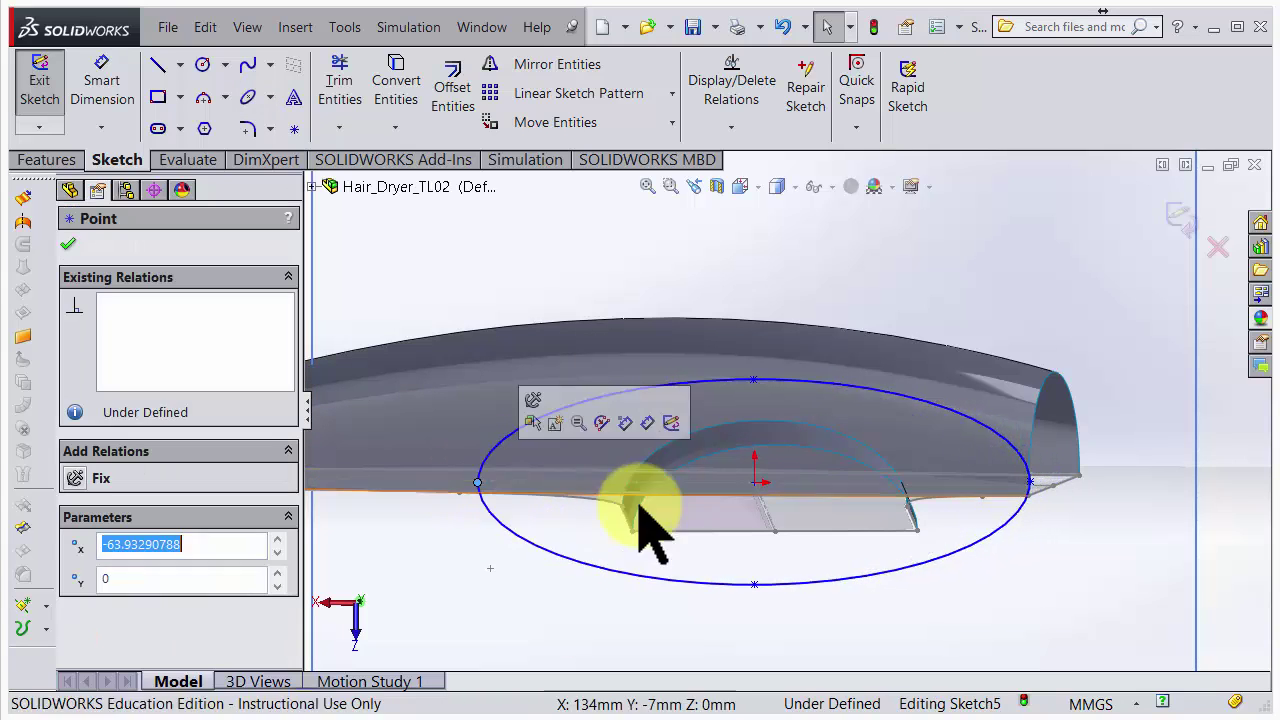
left_click_drag(754, 485, 725, 487)
left_click_drag(478, 484, 447, 483)
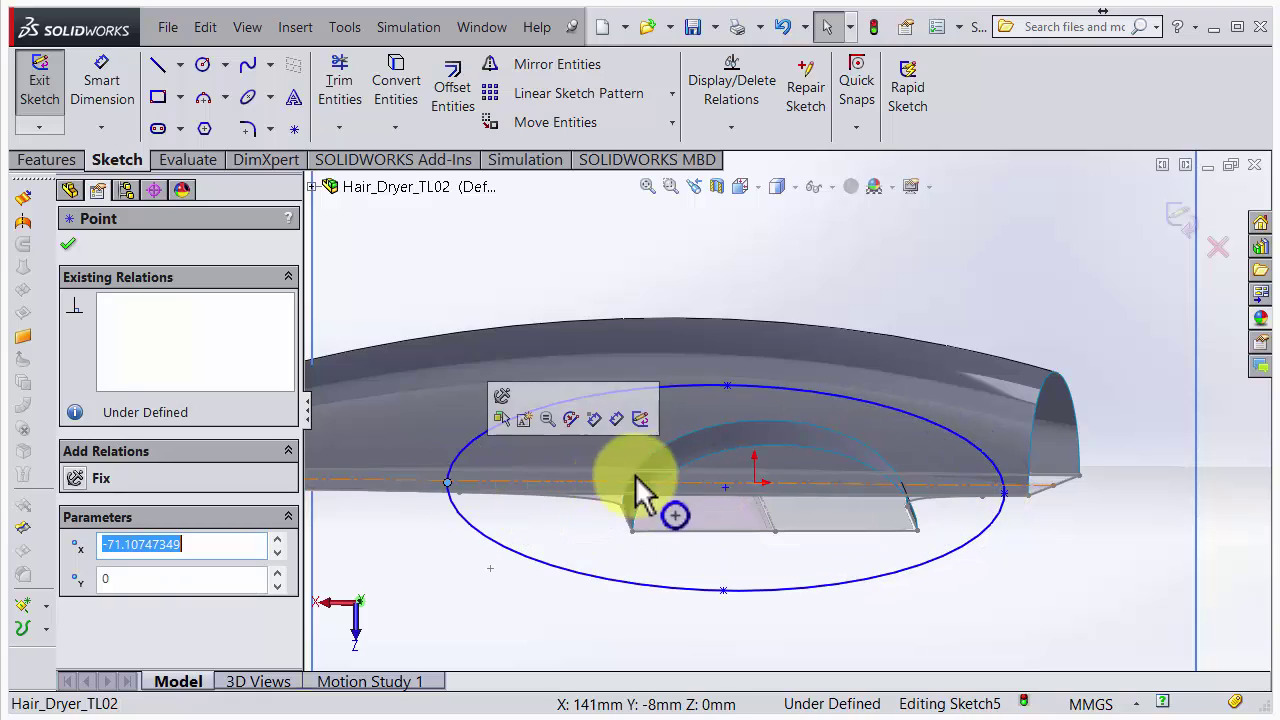
left_click_drag(725, 487, 721, 497)
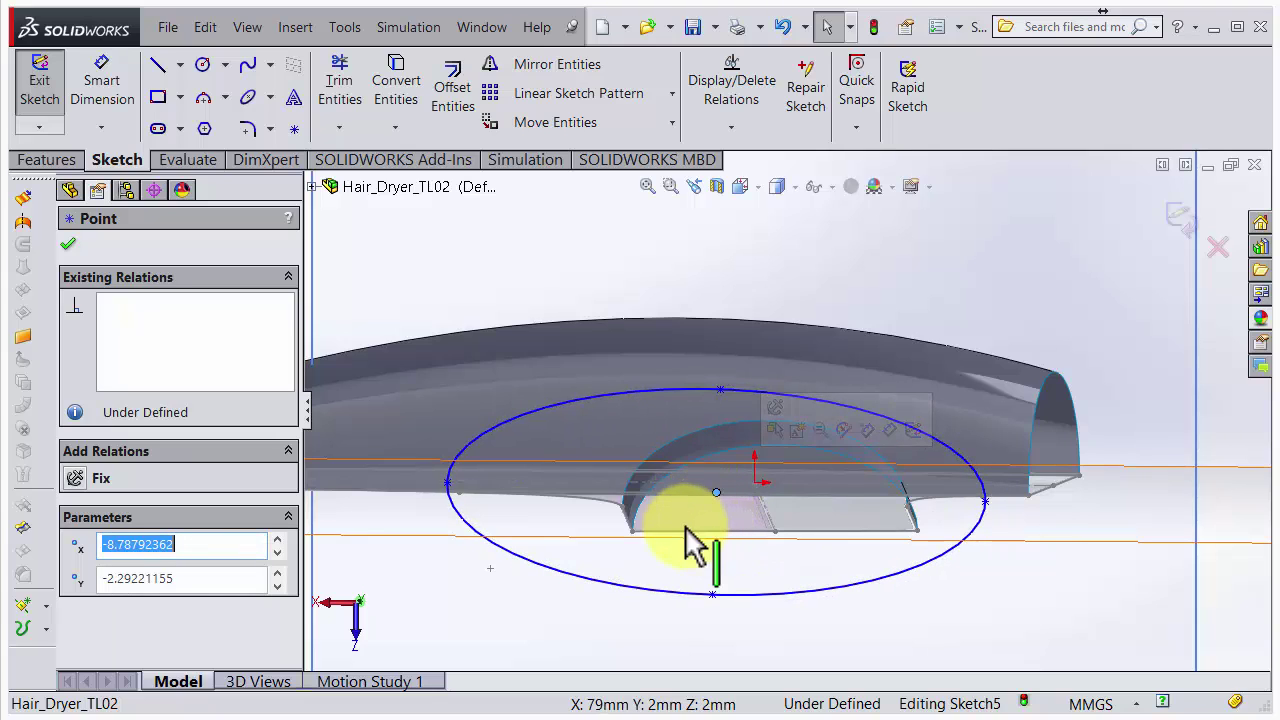
Add sketch points at both major-axis ends of the ellipse.
key("space")
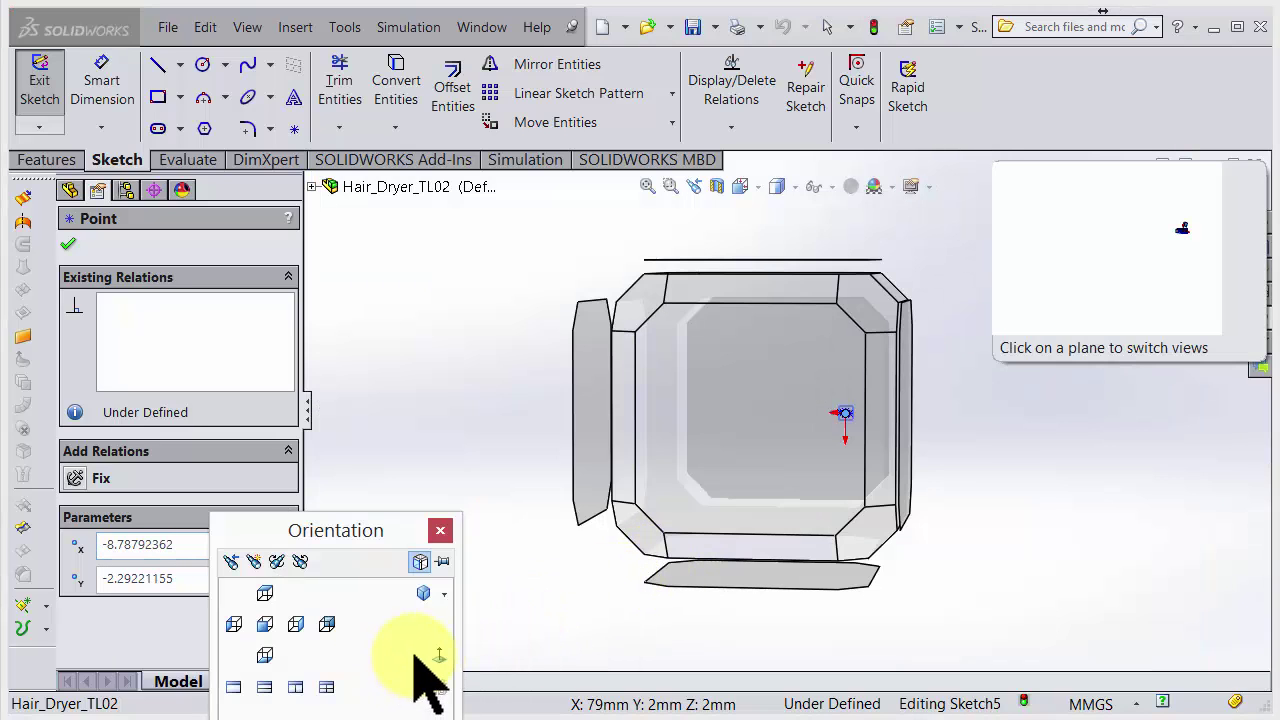
left_click(440, 655)
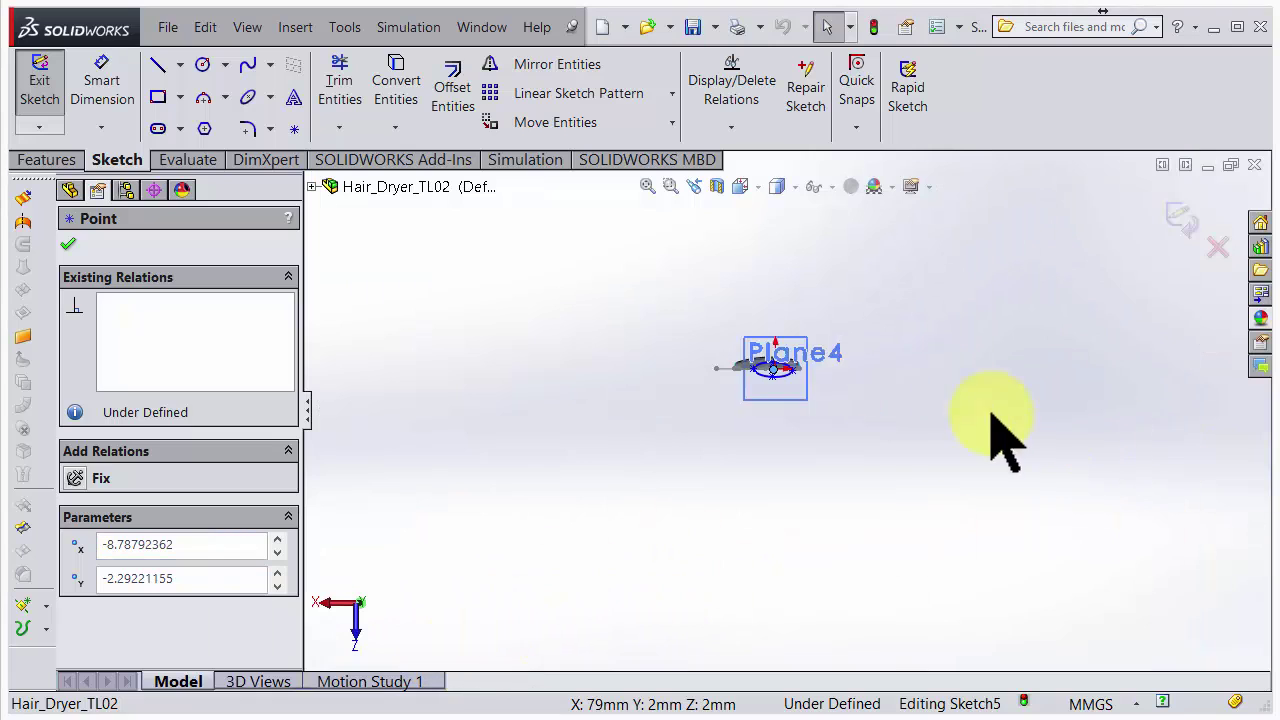
scroll(791, 421, "down", 6)
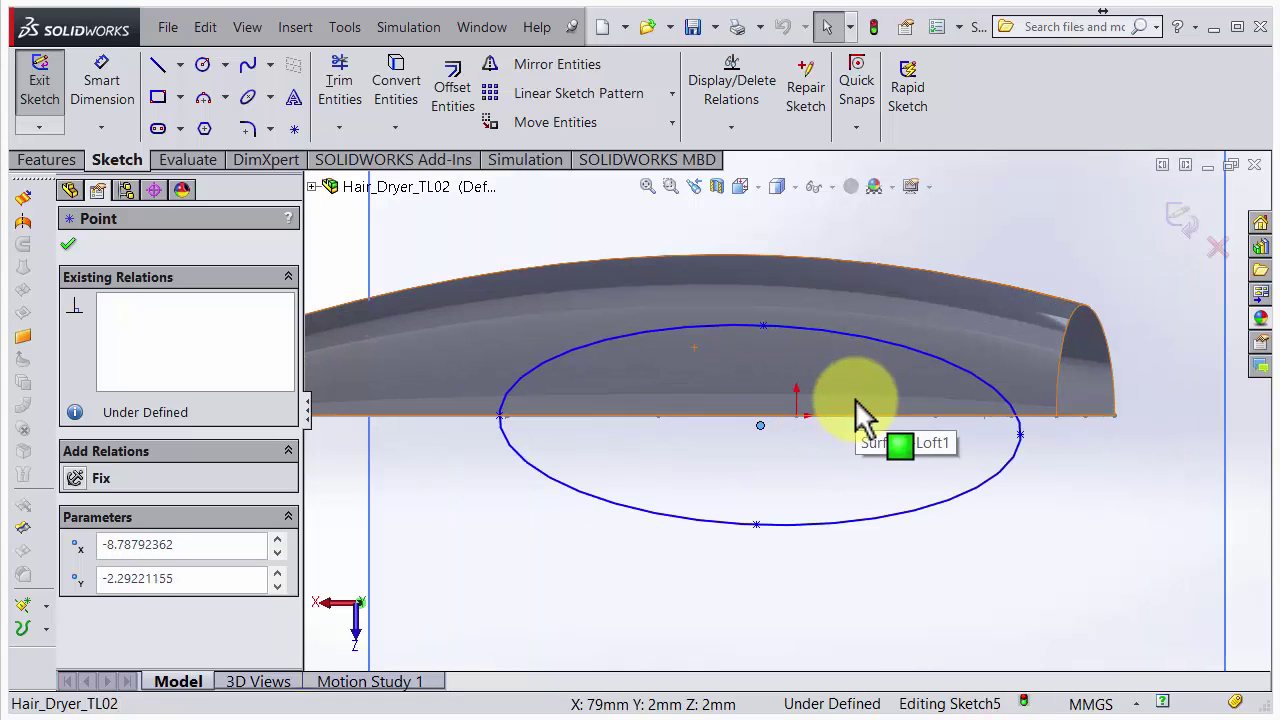
left_click(1020, 436)
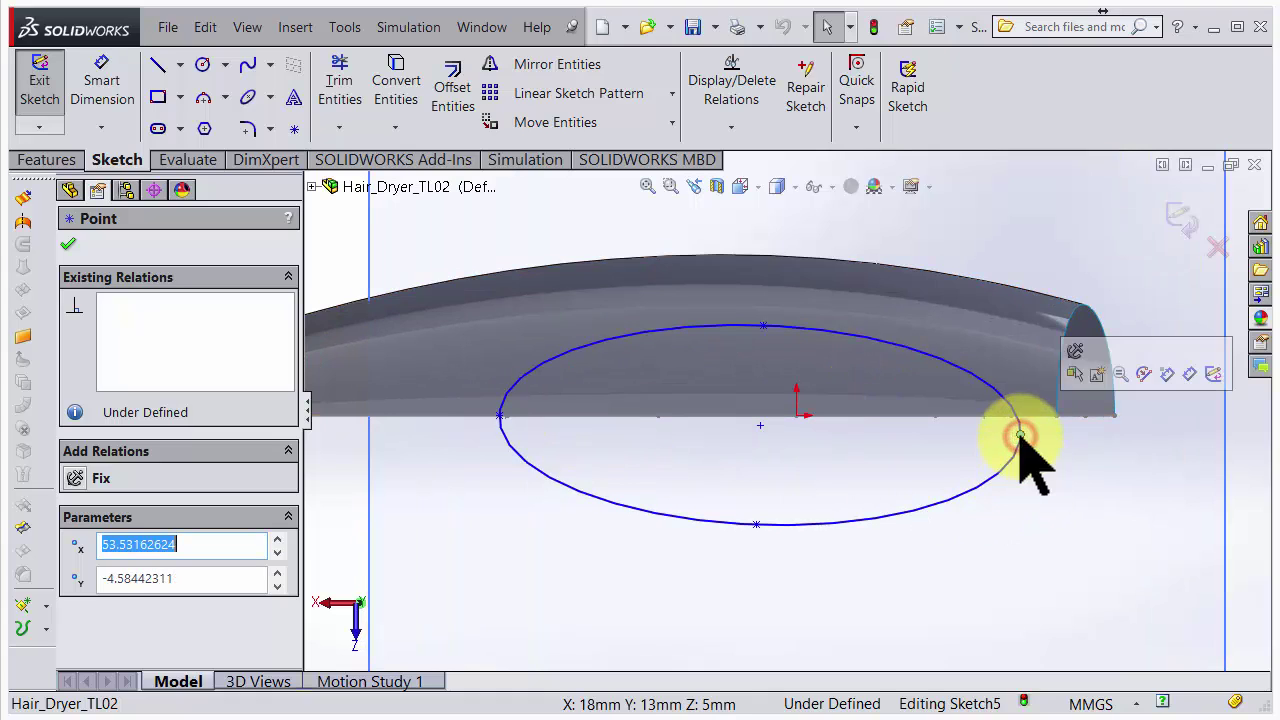
left_click(499, 415)
key("Escape")
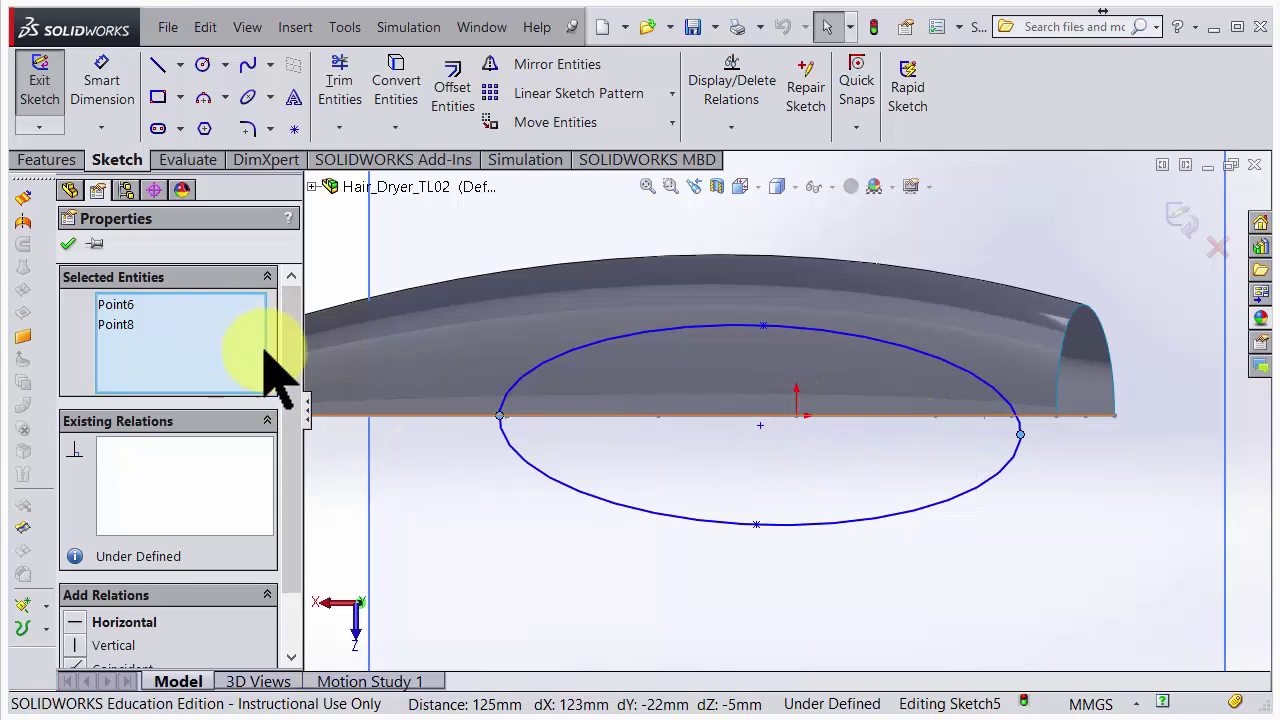
Make the two end points horizontal and select the ellipse's centre point.
left_click_drag(294, 378, 255, 460)
left_click(88, 561)
scroll(920, 480, "down", 2)
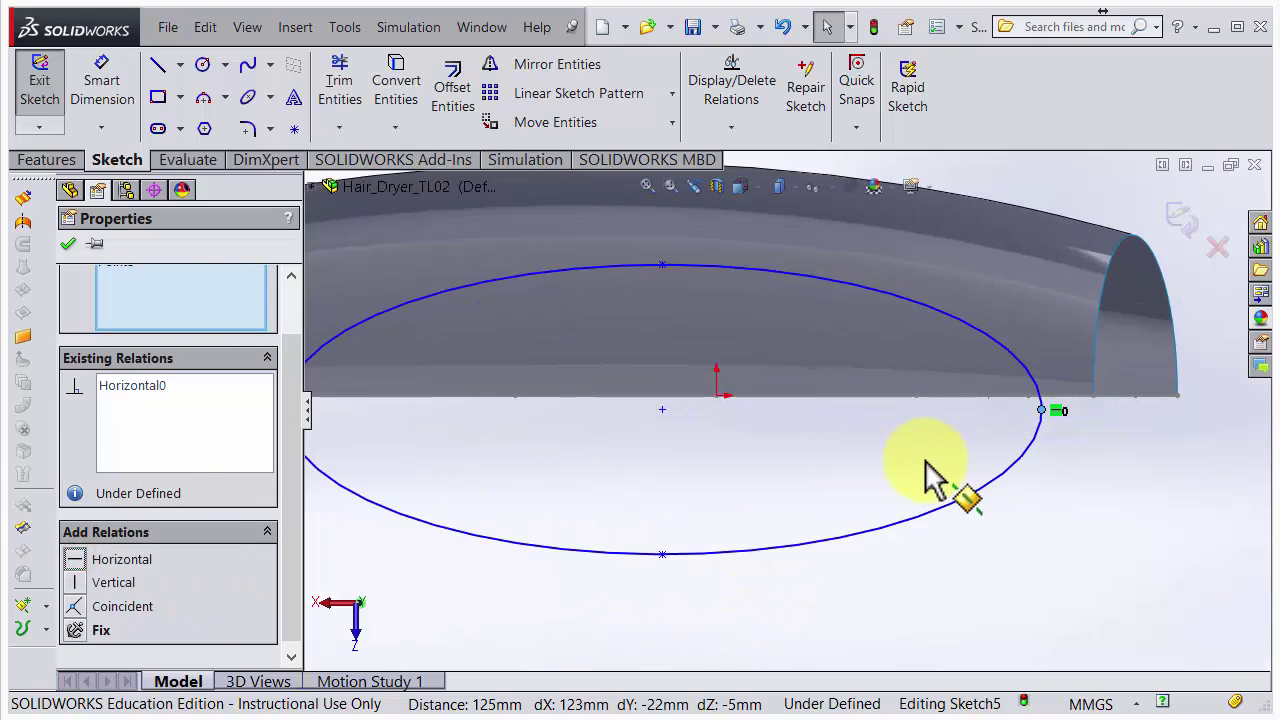
left_click(662, 410)
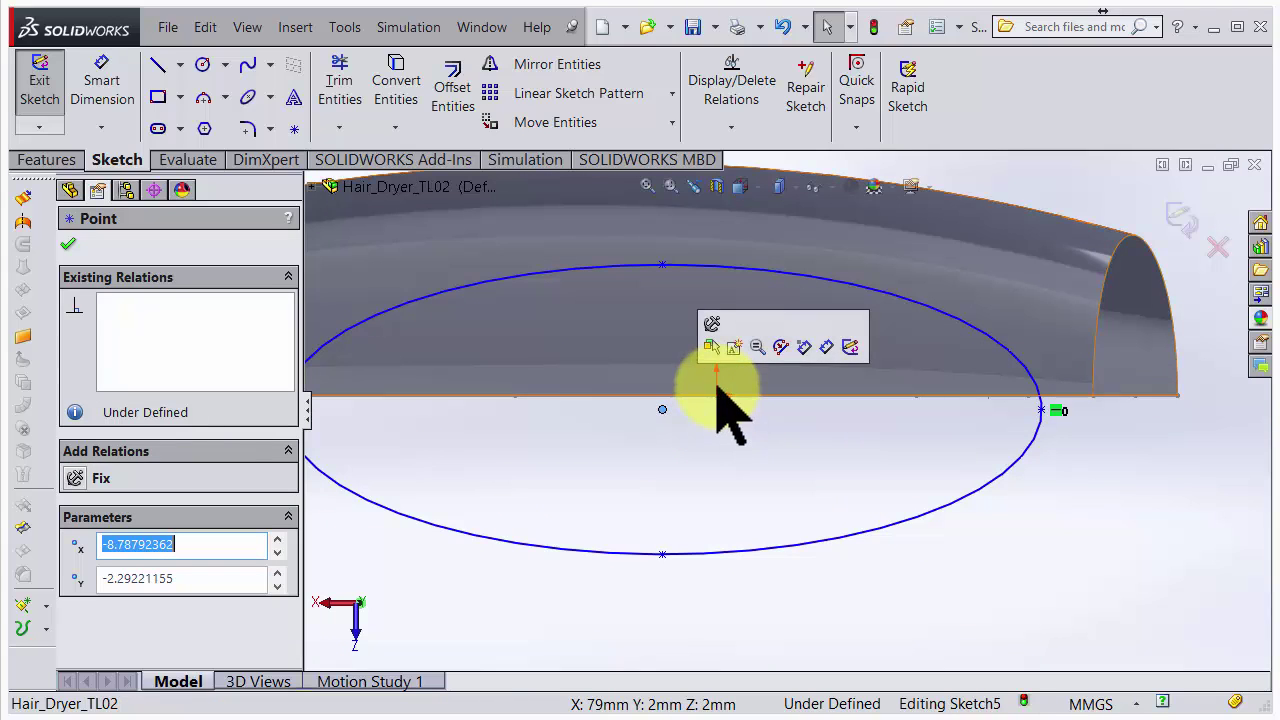
scroll(716, 435, "up", 2)
scroll(715, 437, "up", 1)
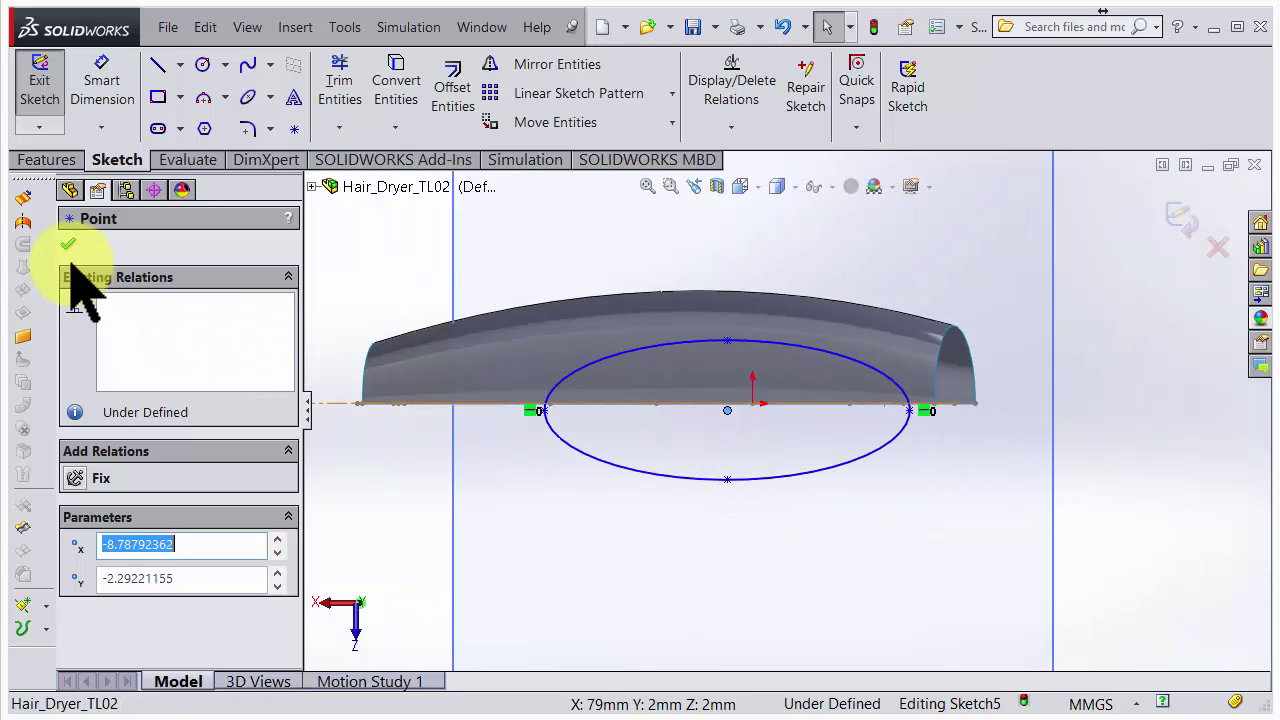
left_click(180, 64)
Draw two construction centerlines along the body's lower edge through the ellipse.
left_click(170, 117)
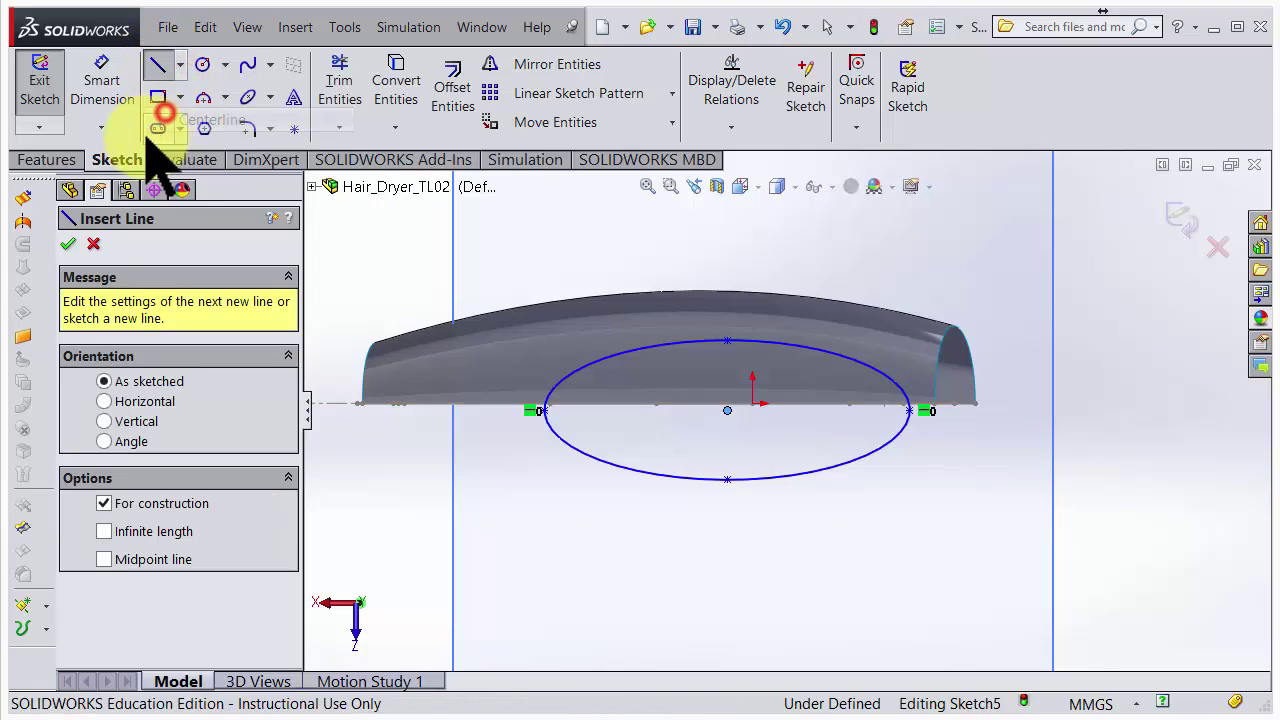
scroll(777, 423, "down", 2)
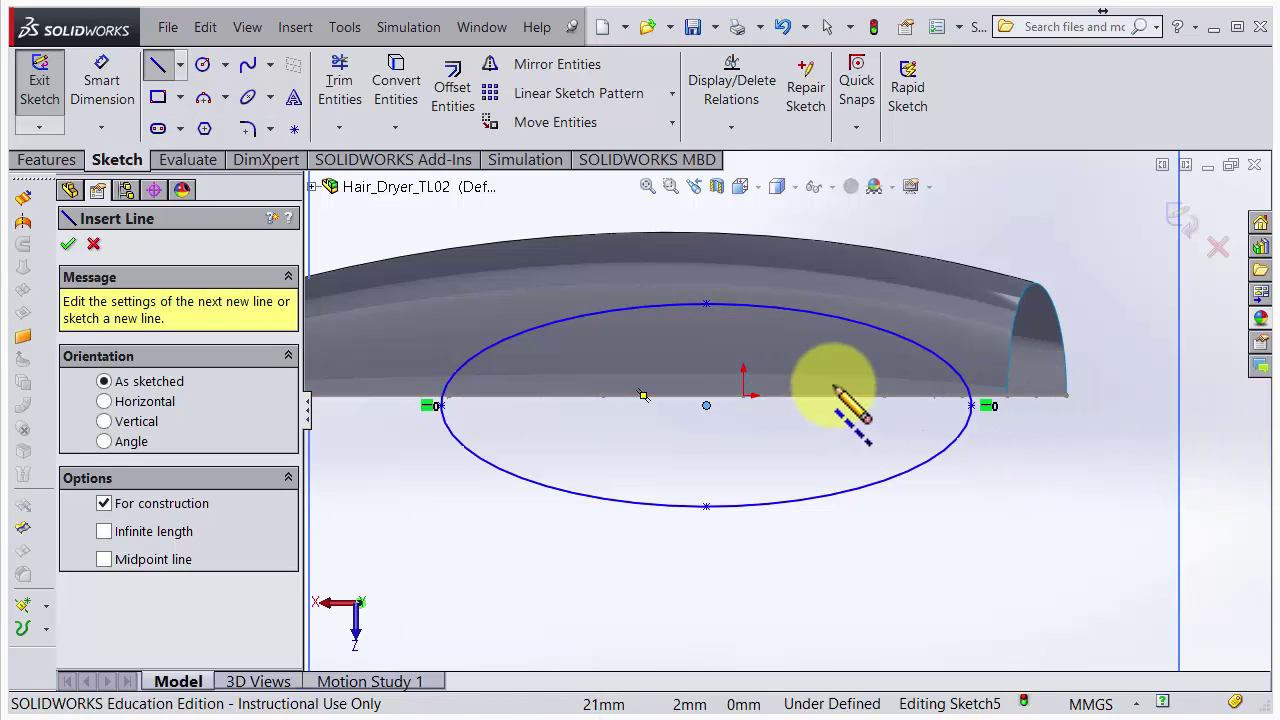
left_click(1070, 395)
scroll(980, 520, "down", 3)
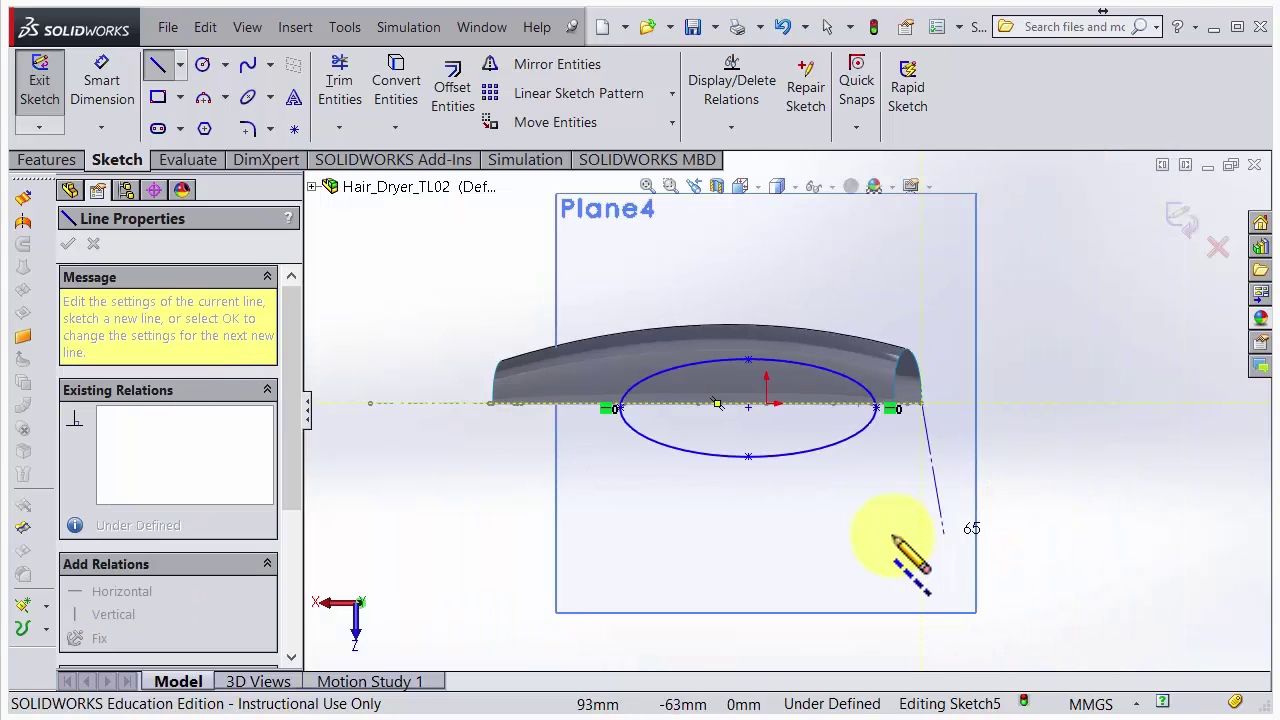
left_click(448, 407)
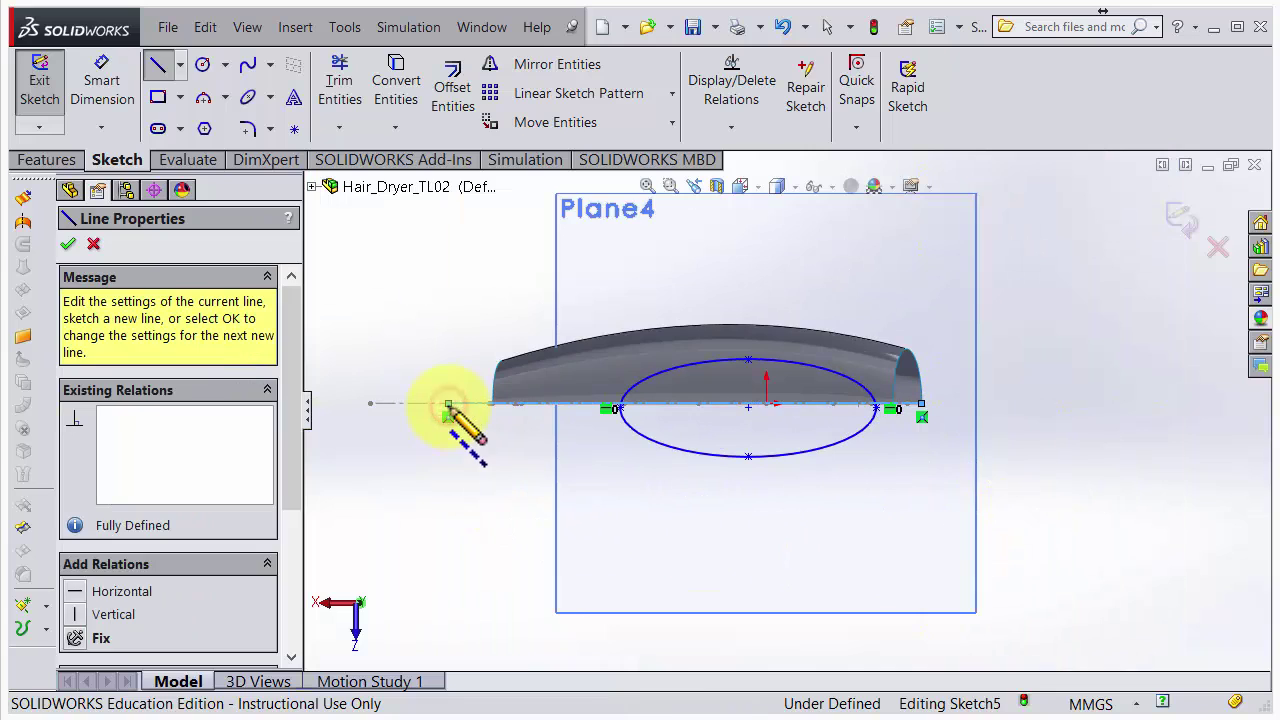
key("Escape")
scroll(674, 471, "down", 3)
scroll(960, 445, "up", 2)
scroll(1008, 440, "down", 4)
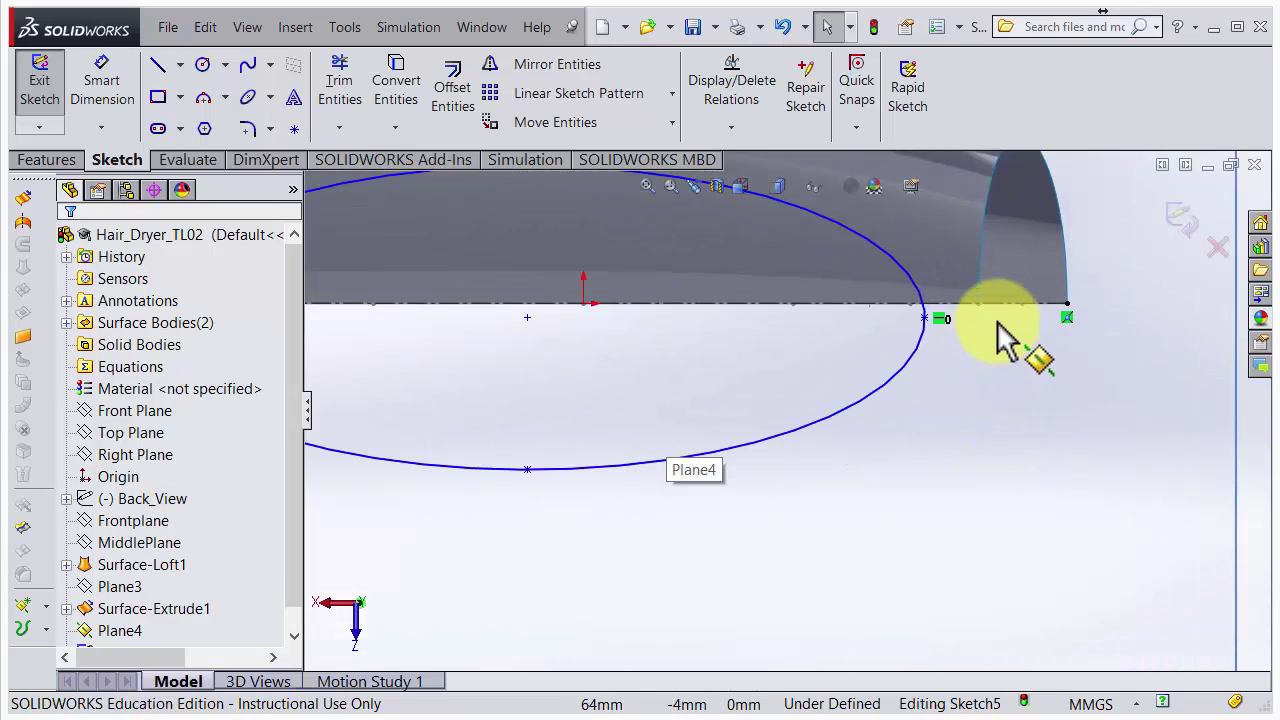
left_click(1006, 308)
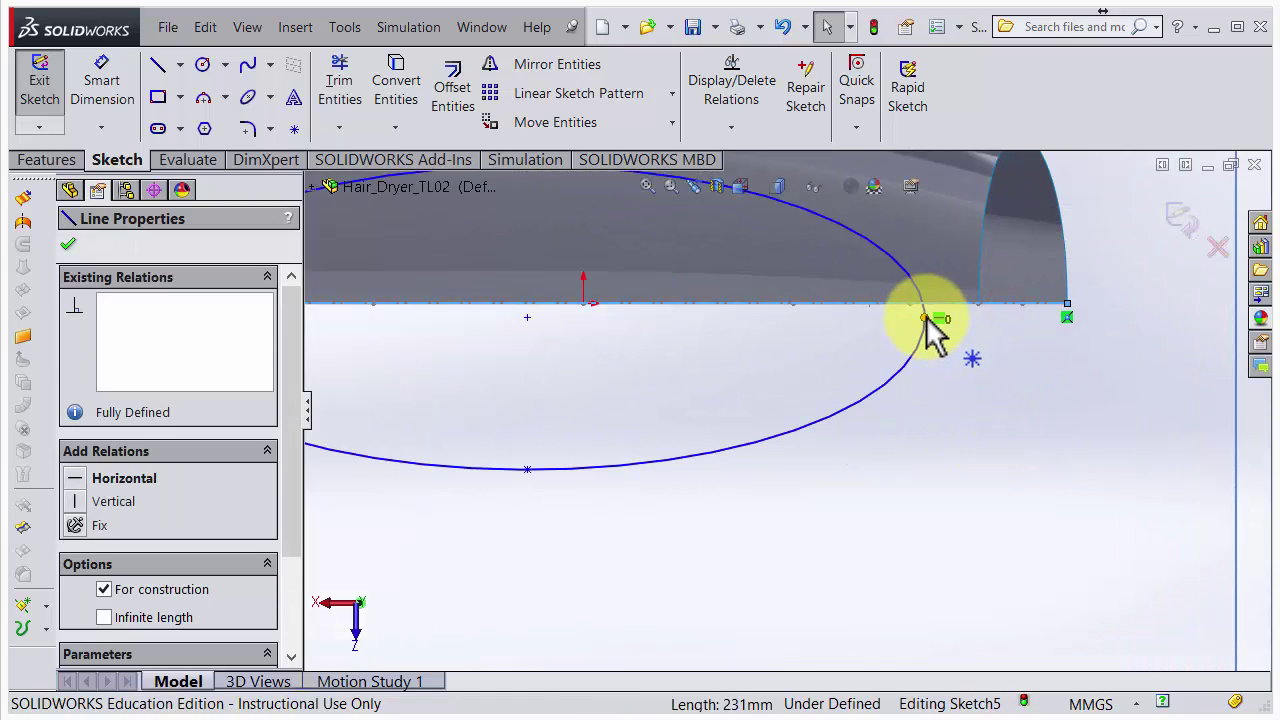
left_click(924, 318)
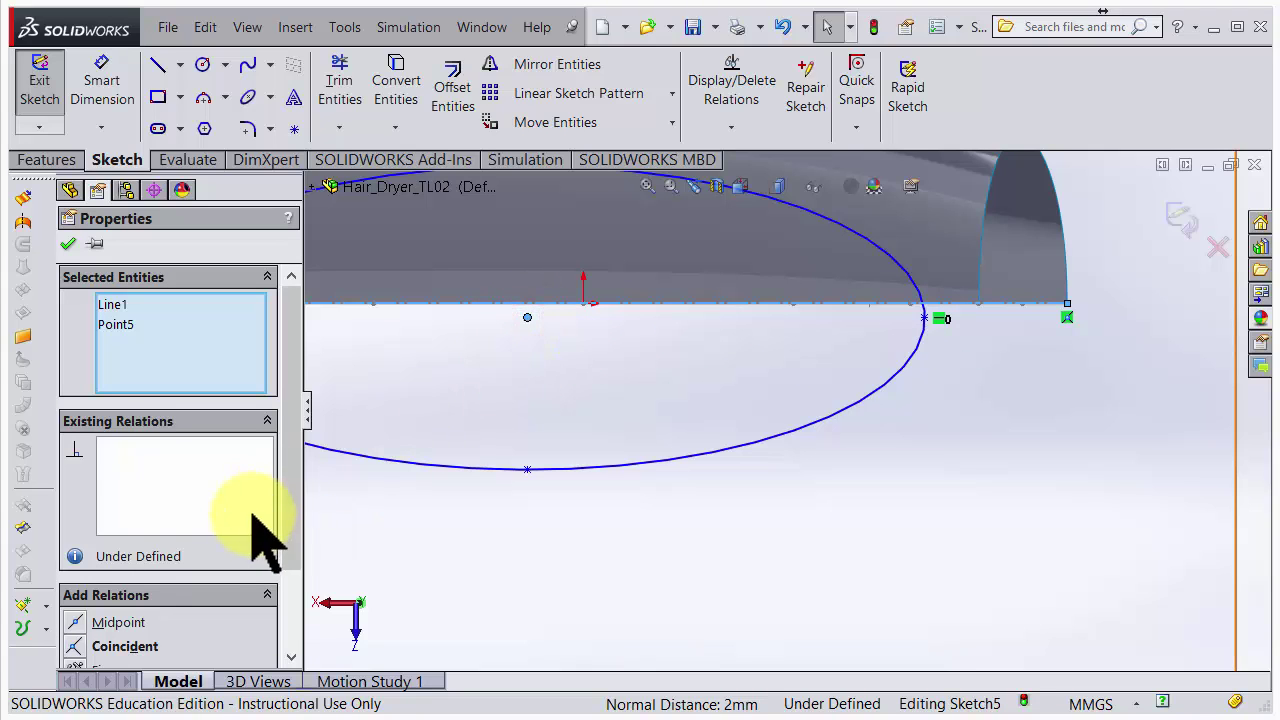
Make the ellipse's centre point coincident with the centerline.
left_click_drag(286, 529, 277, 586)
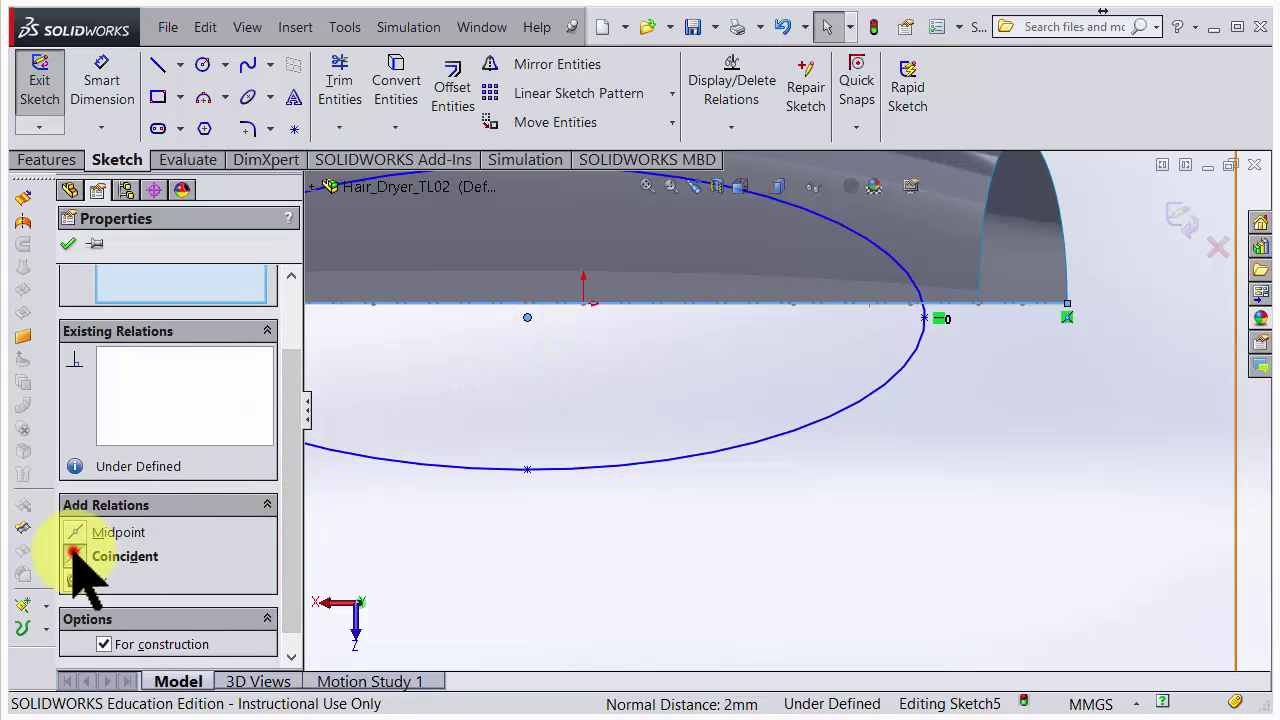
left_click(110, 556)
scroll(686, 557, "up", 3)
scroll(505, 385, "down", 2)
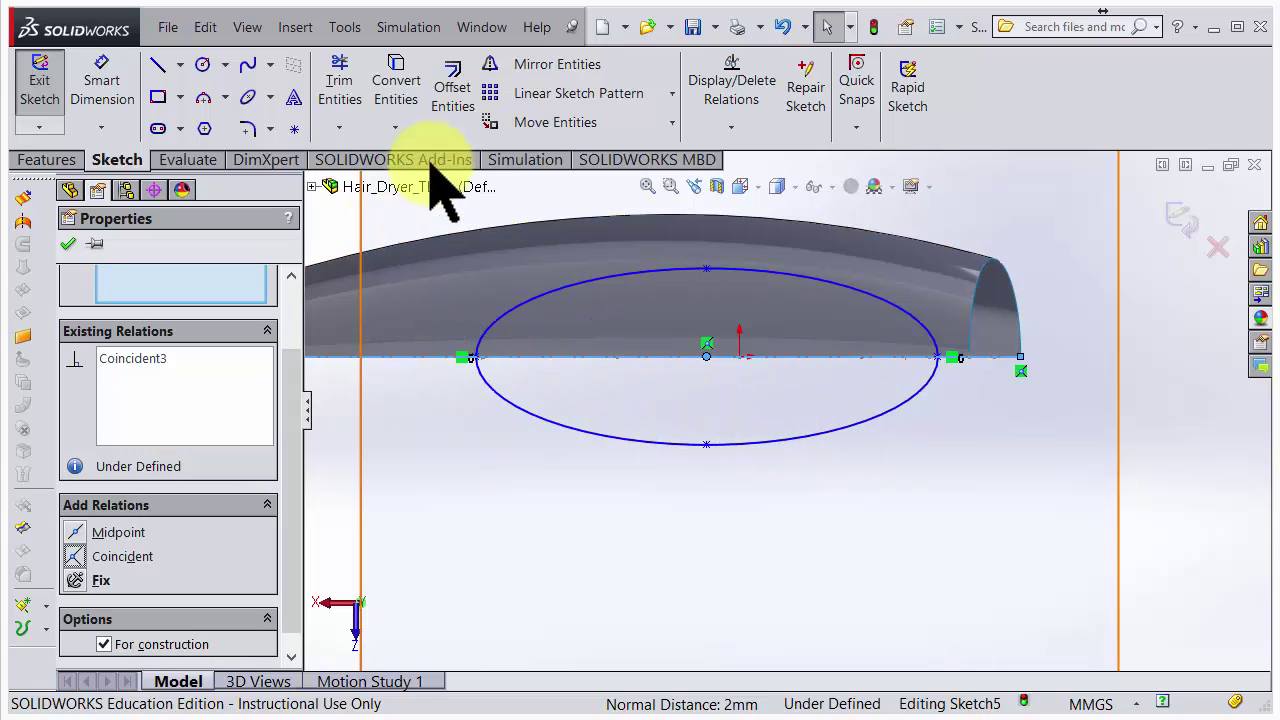
Power-trim the lower half of Sketch5's ellipse, leaving the upper half-ellipse arc on the centerline.
left_click(340, 80)
mouse_move(446, 417)
left_mouse_down()
mouse_move(1014, 434)
mouse_move(948, 500)
left_mouse_up()
scroll(928, 514, "up", 3)
scroll(600, 385, "down", 2)
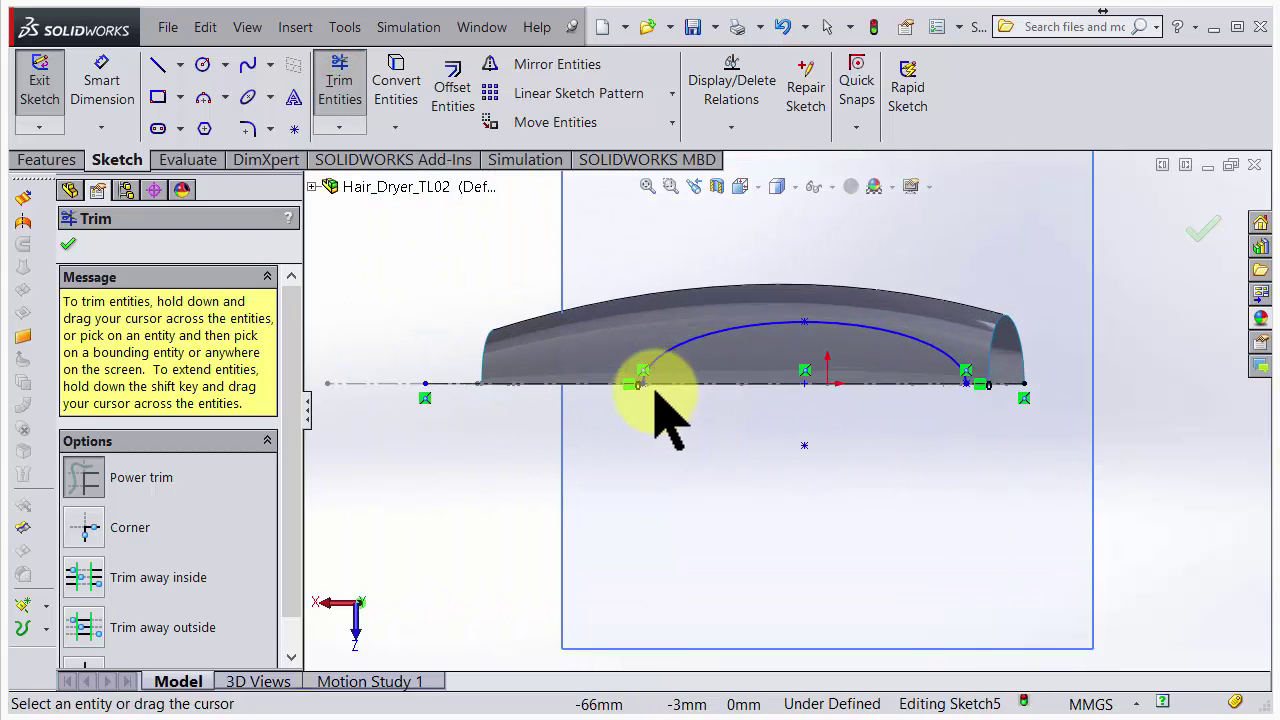
scroll(678, 377, "down", 2)
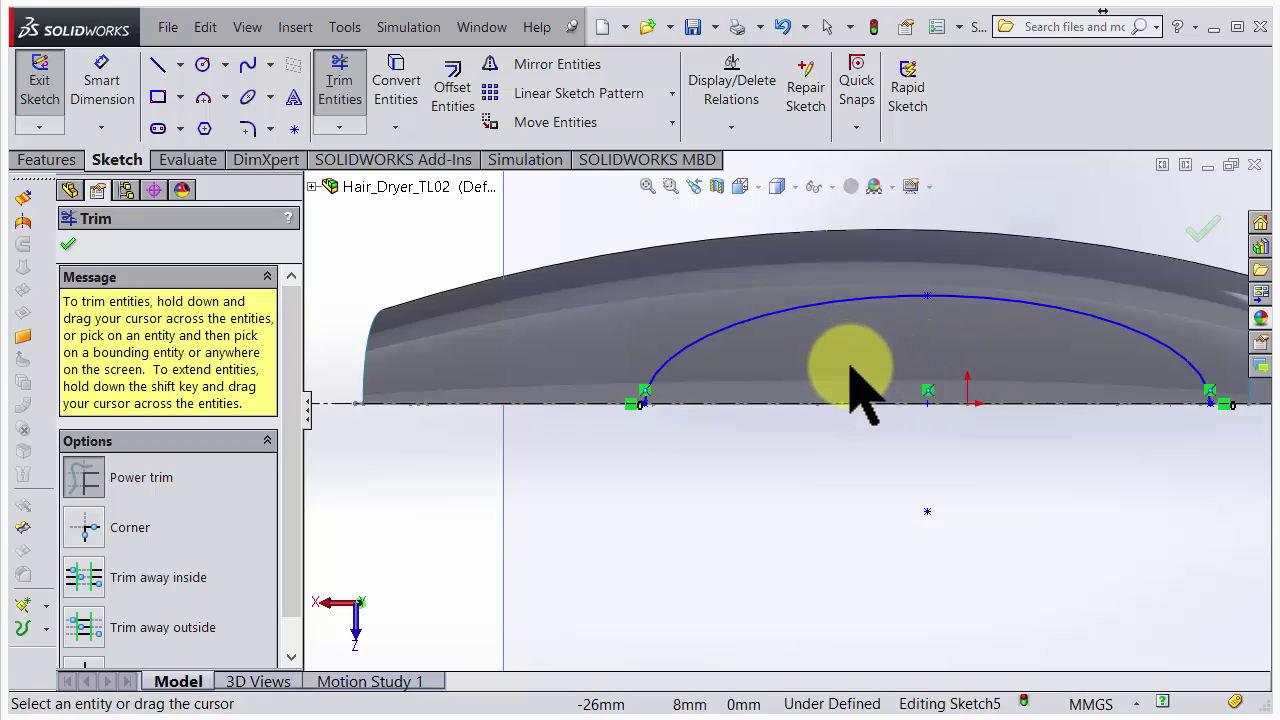
left_click(1205, 230)
Split the Surface-Loft1 face with the half-ellipse arc, projected in a single, reversed direction.
left_click(296, 28)
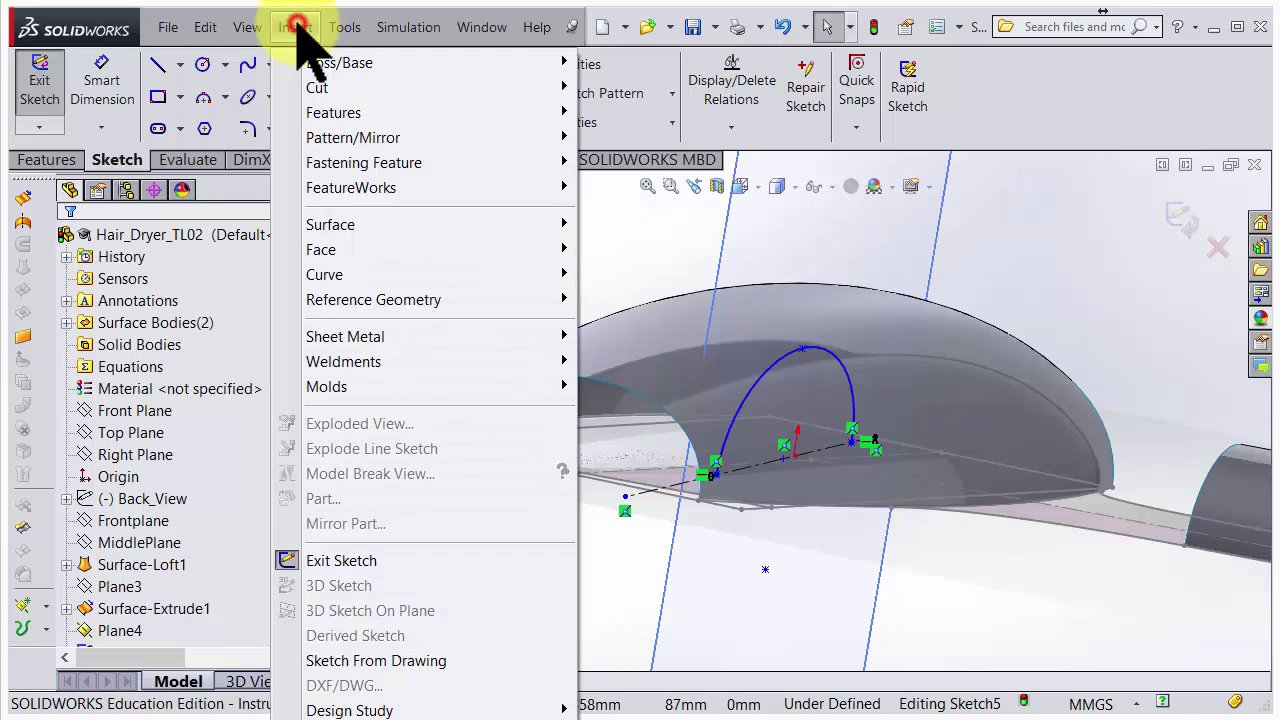
mouse_move(322, 277)
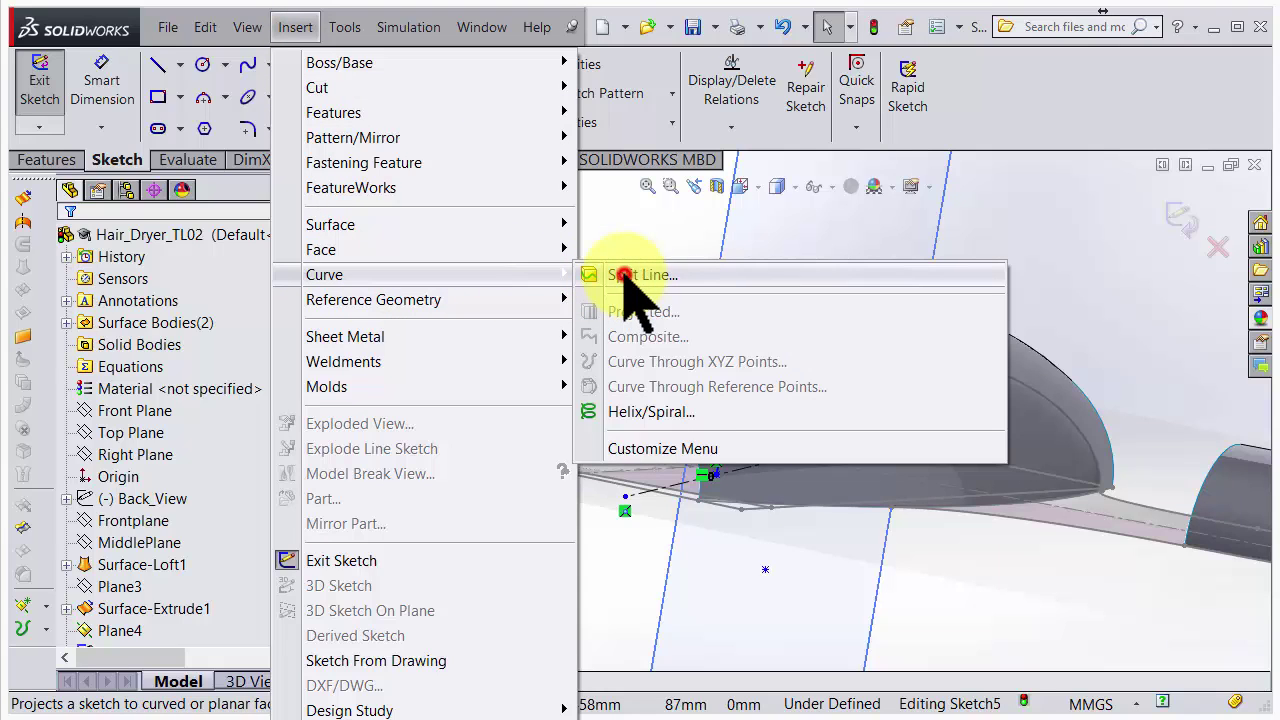
left_click(624, 276)
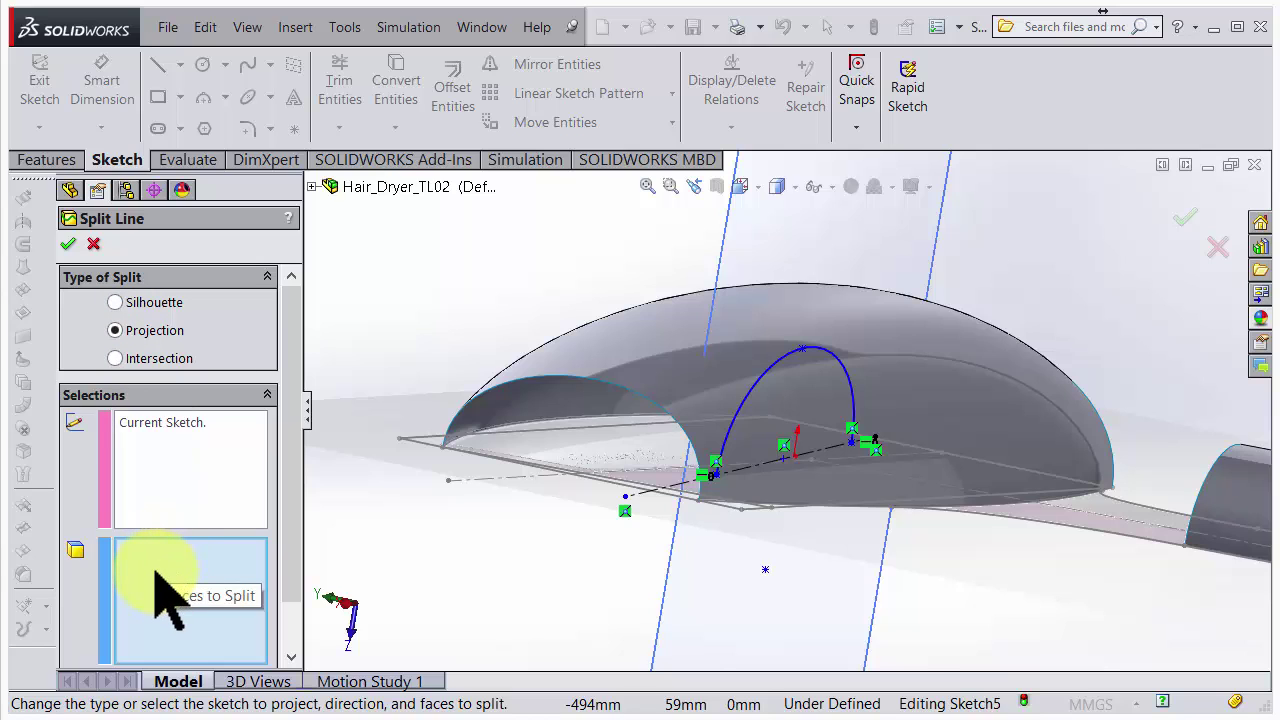
left_click(982, 395)
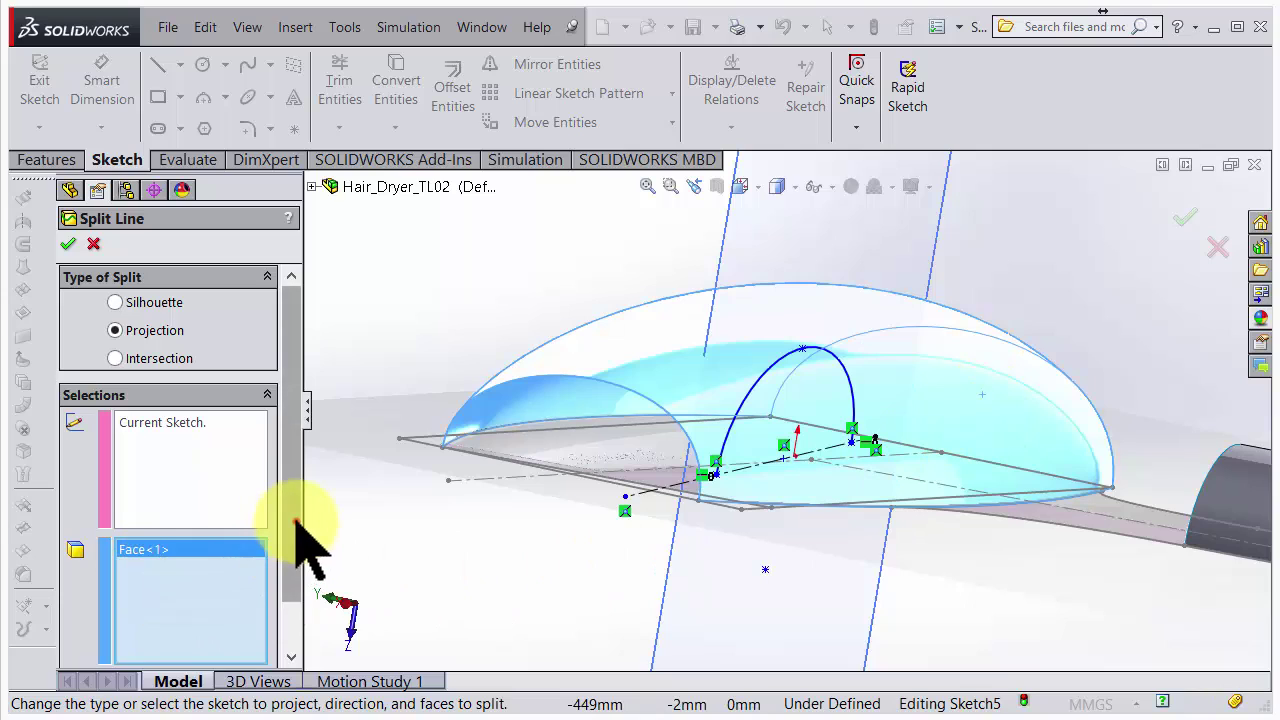
left_click_drag(297, 521, 305, 630)
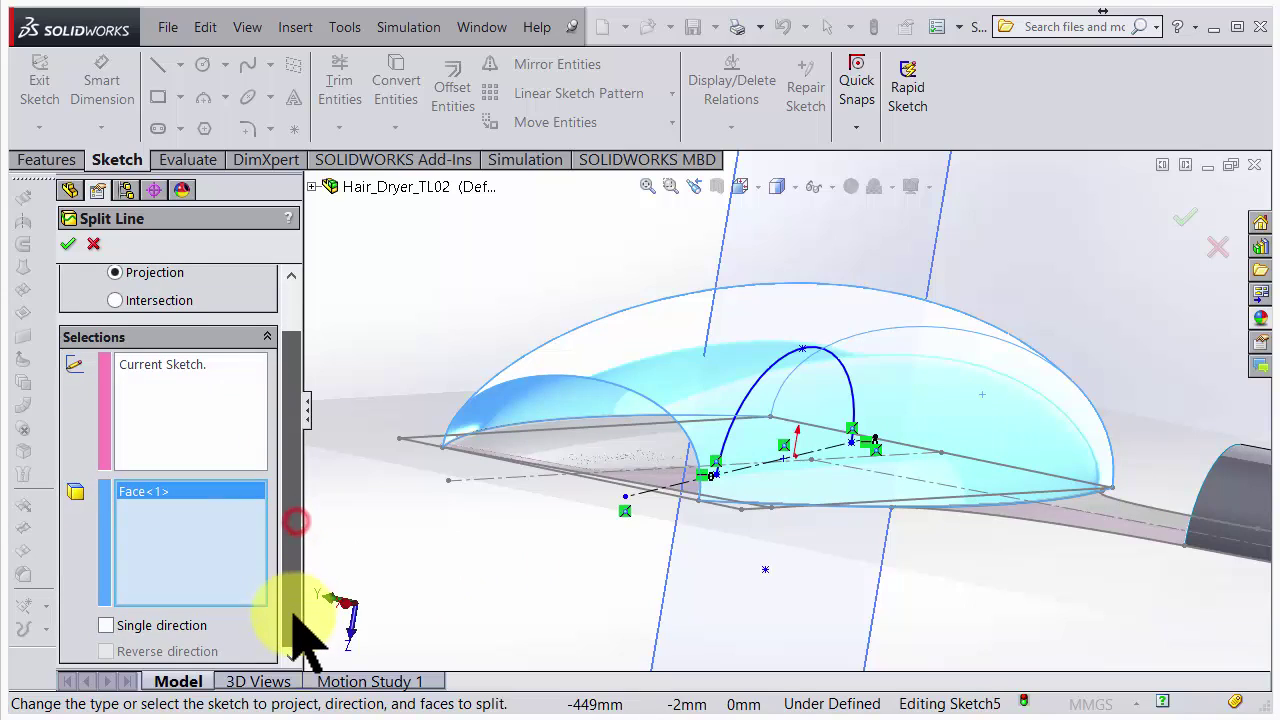
left_click(106, 625)
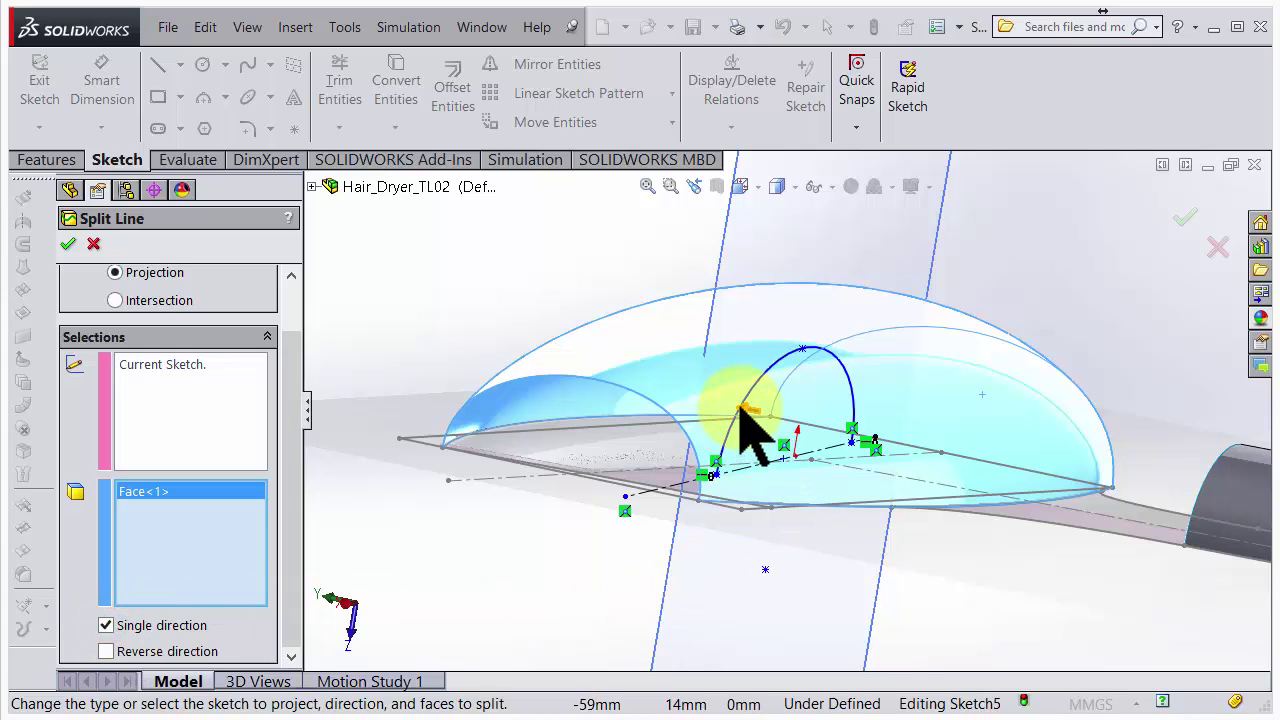
left_click(743, 410)
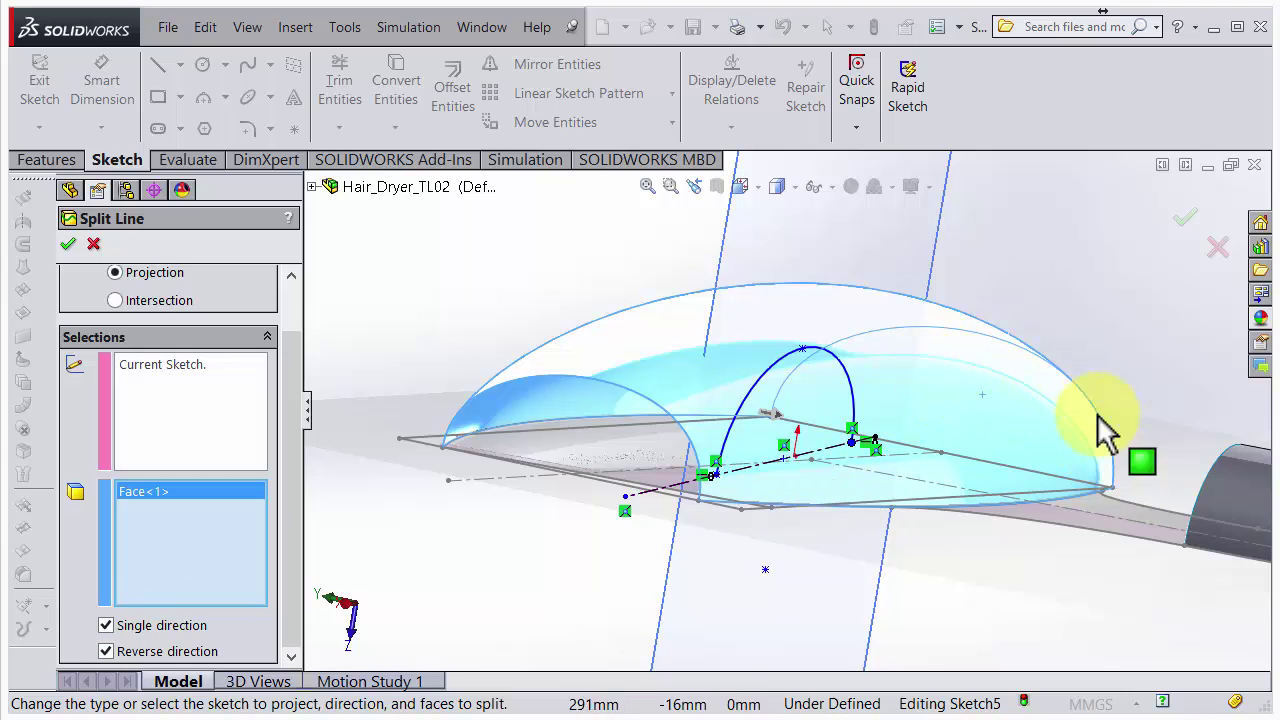
left_click(73, 246)
middle_click_drag(800, 450, 952, 472)
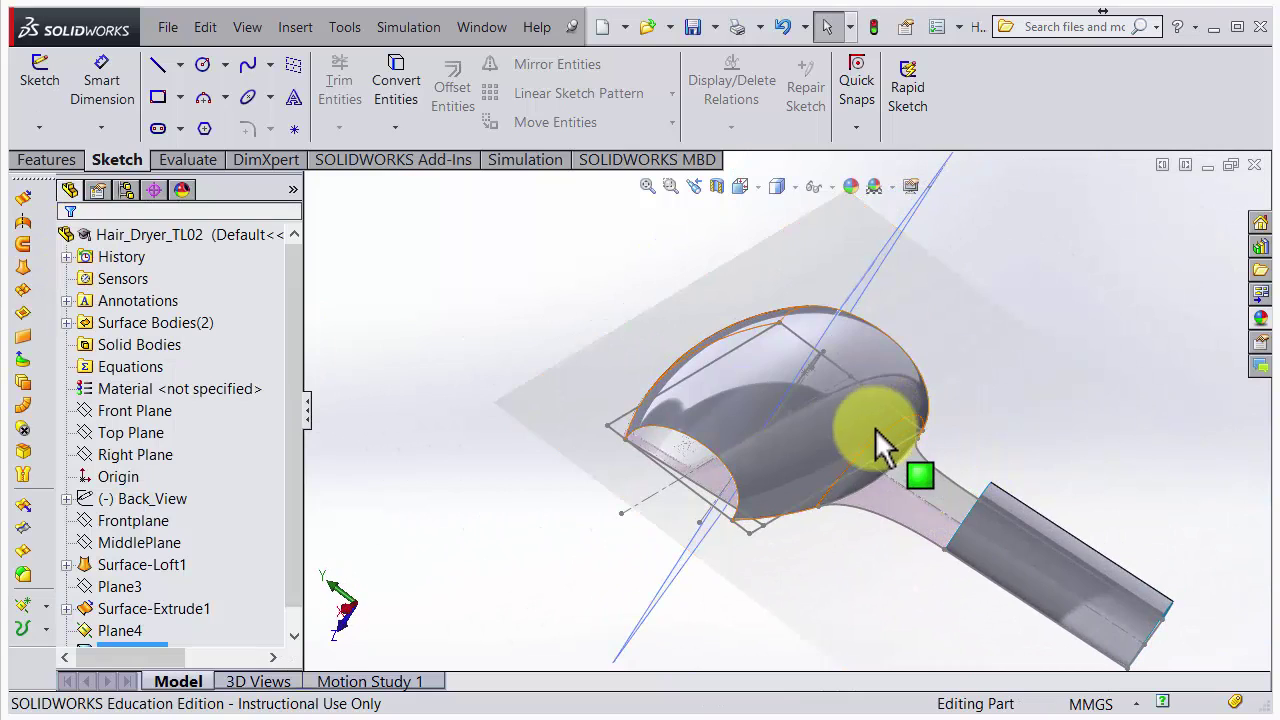
left_click(839, 406)
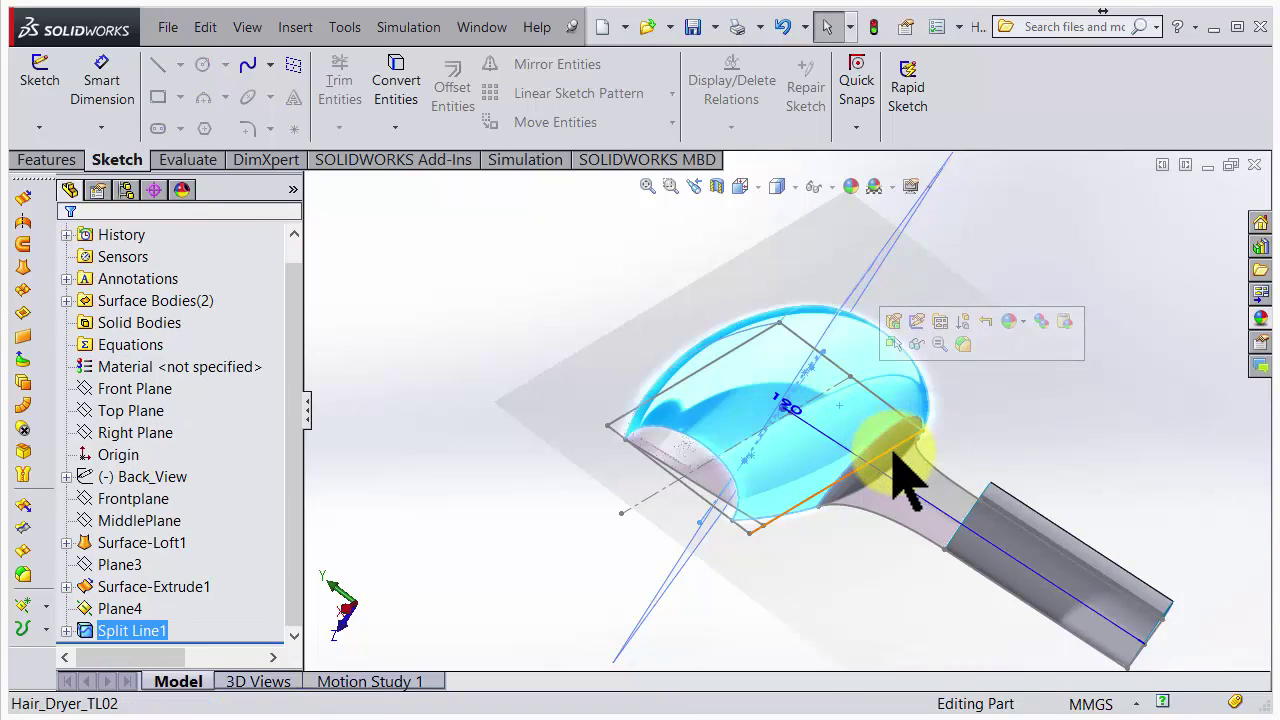
left_click(870, 425)
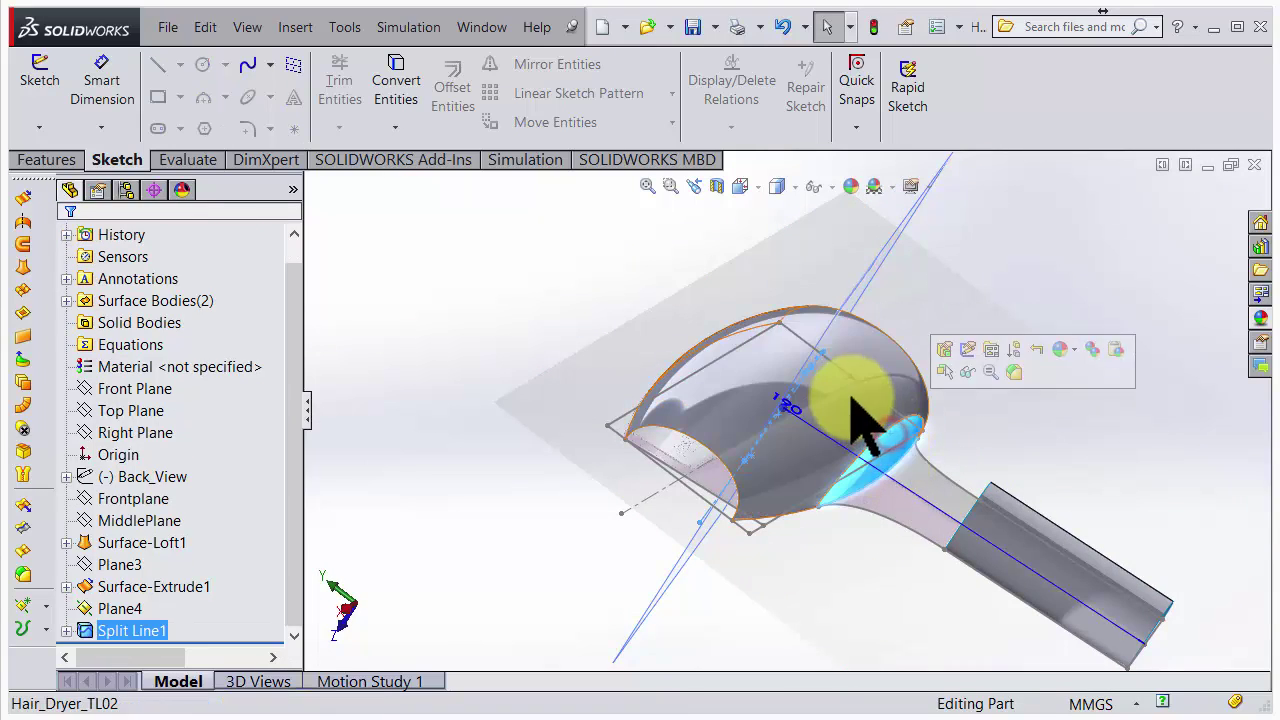
middle_click_drag(757, 366, 766, 394)
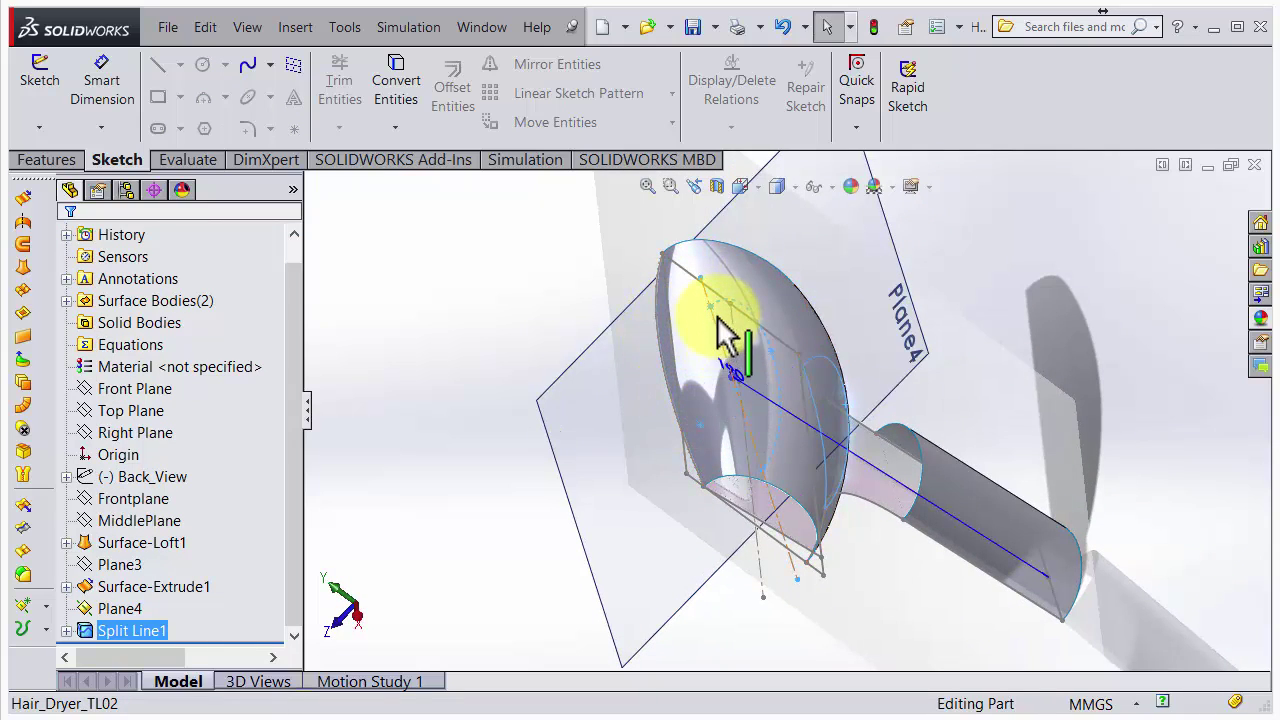
middle_click_drag(715, 337, 857, 471)
middle_click_drag(751, 394, 803, 371)
middle_click_drag(718, 268, 646, 371)
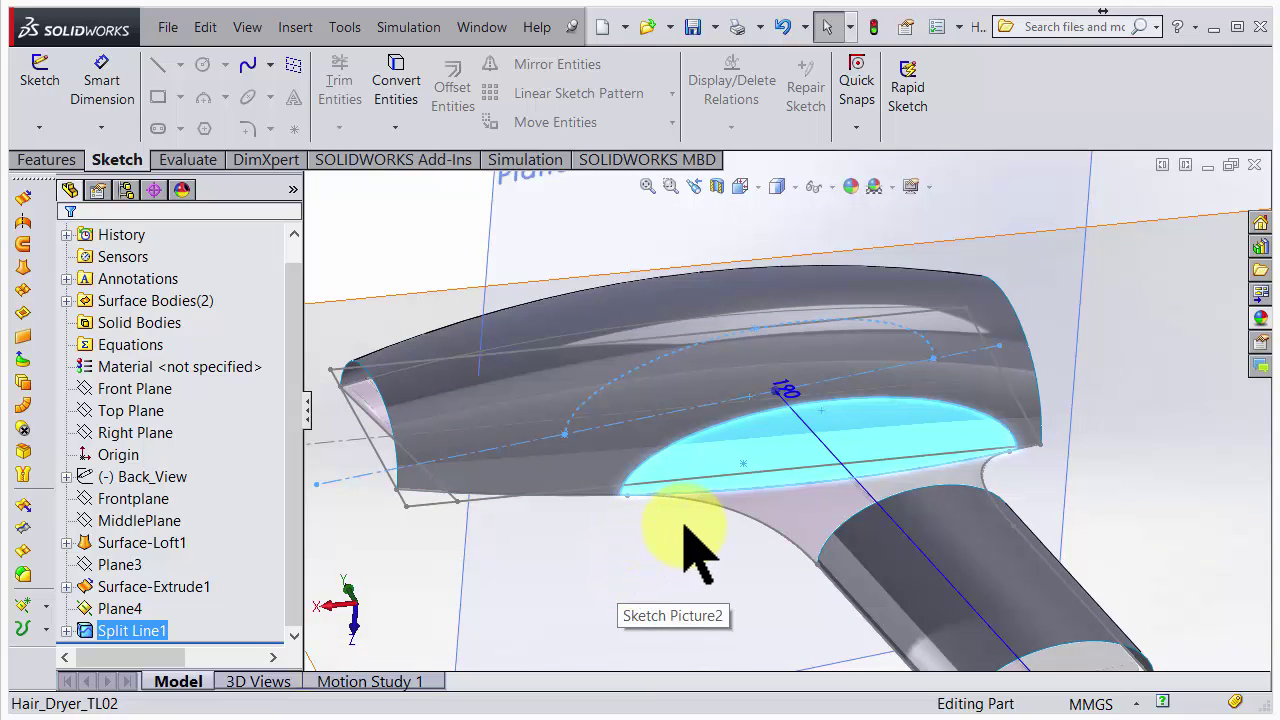
Delete the half-elliptical split face from the body's underside using the Delete option.
right_click(709, 454)
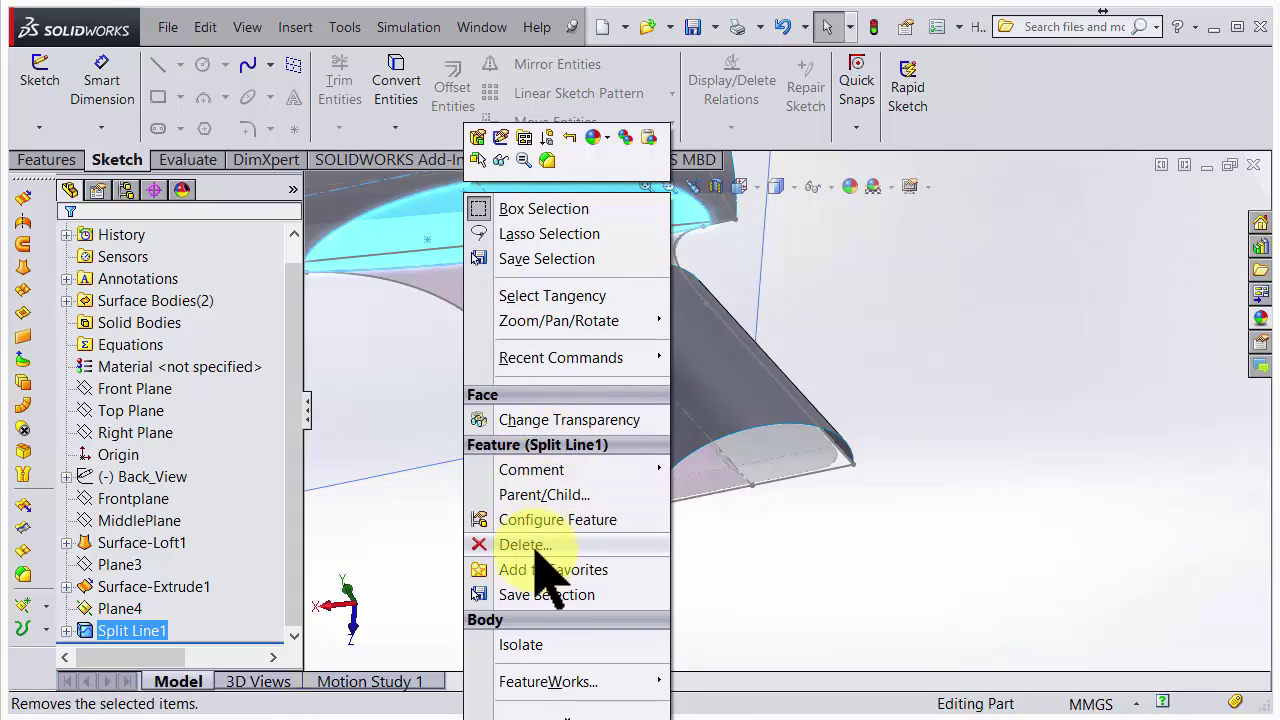
left_click(566, 714)
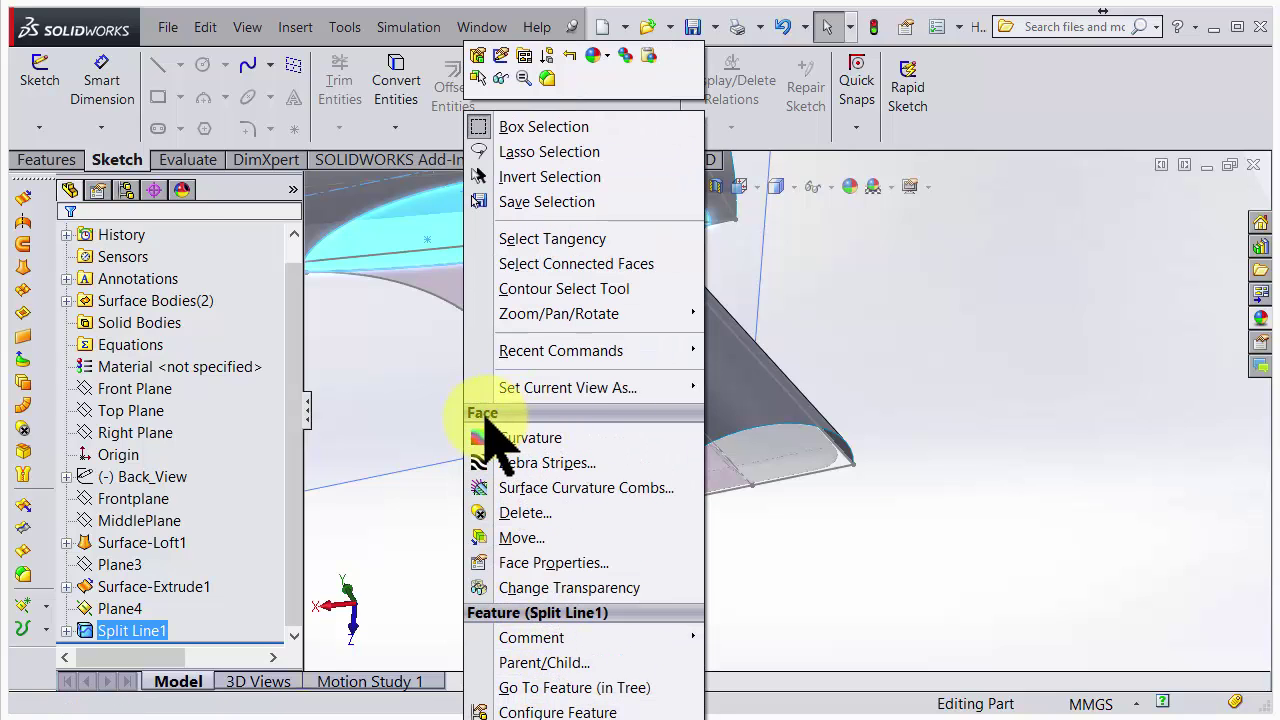
left_click(524, 513)
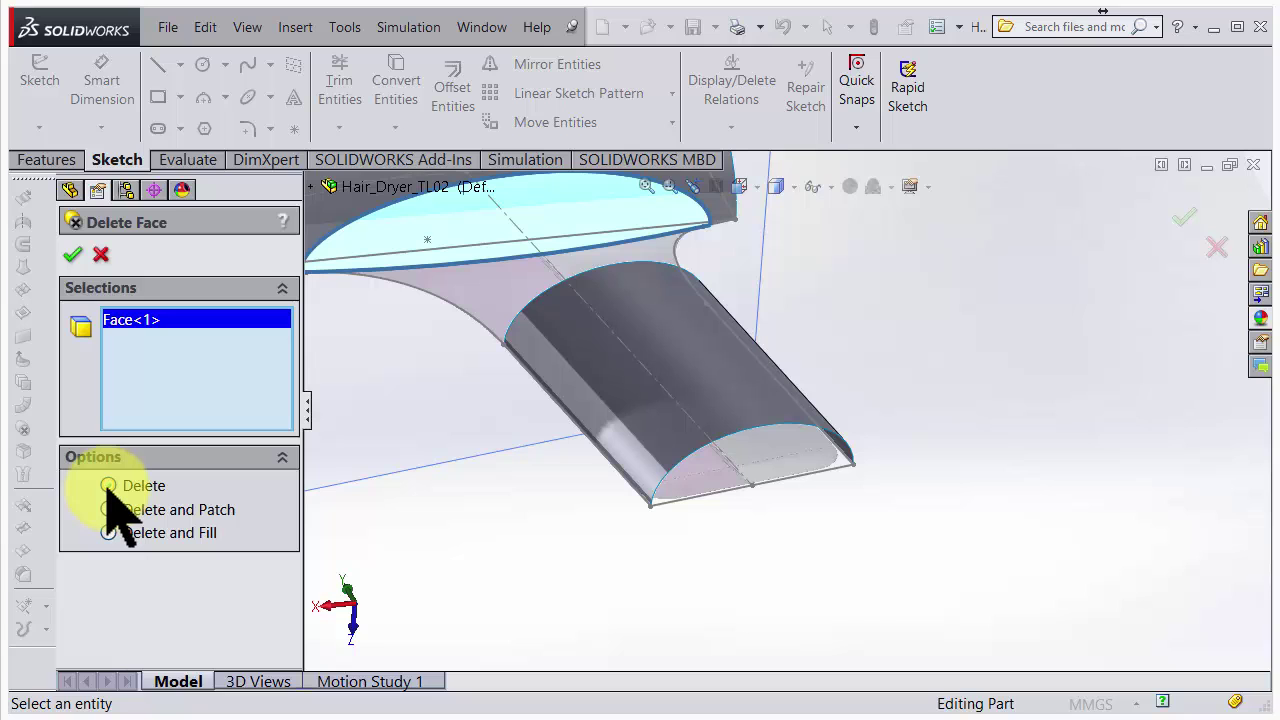
left_click(74, 254)
middle_click_drag(366, 357, 651, 426)
scroll(660, 335, "down", 3)
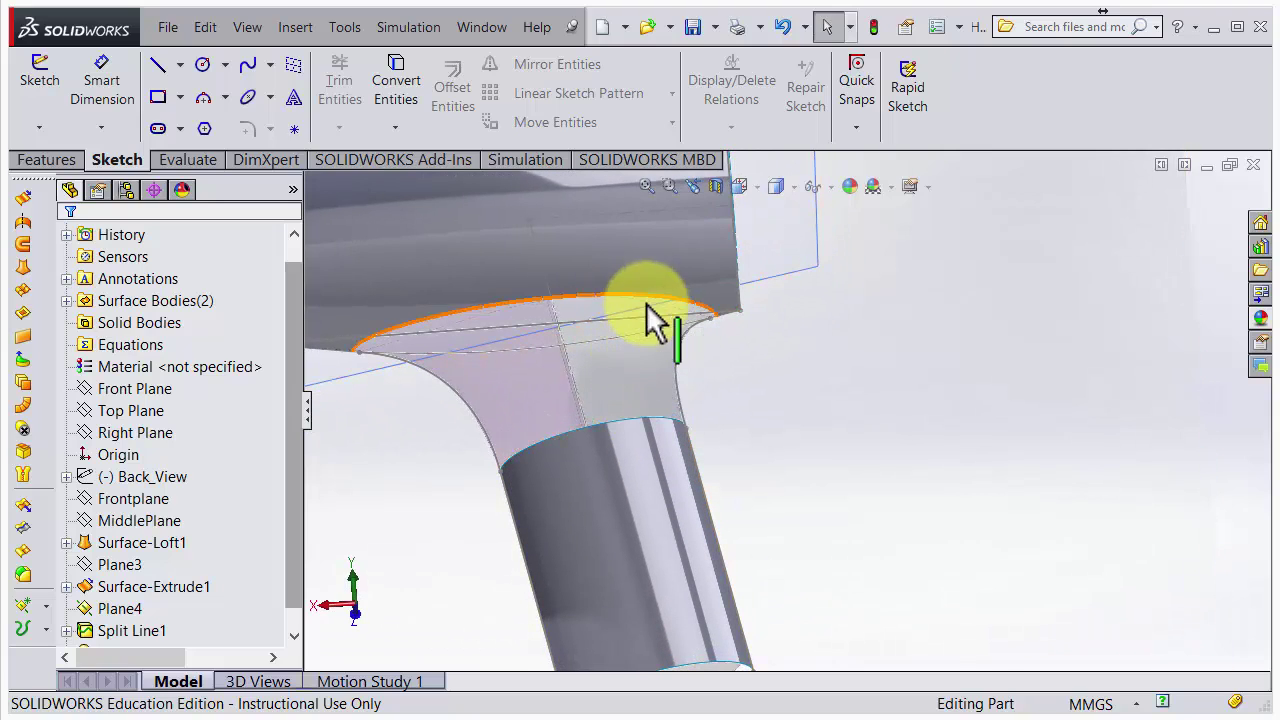
middle_click_drag(651, 466, 686, 458)
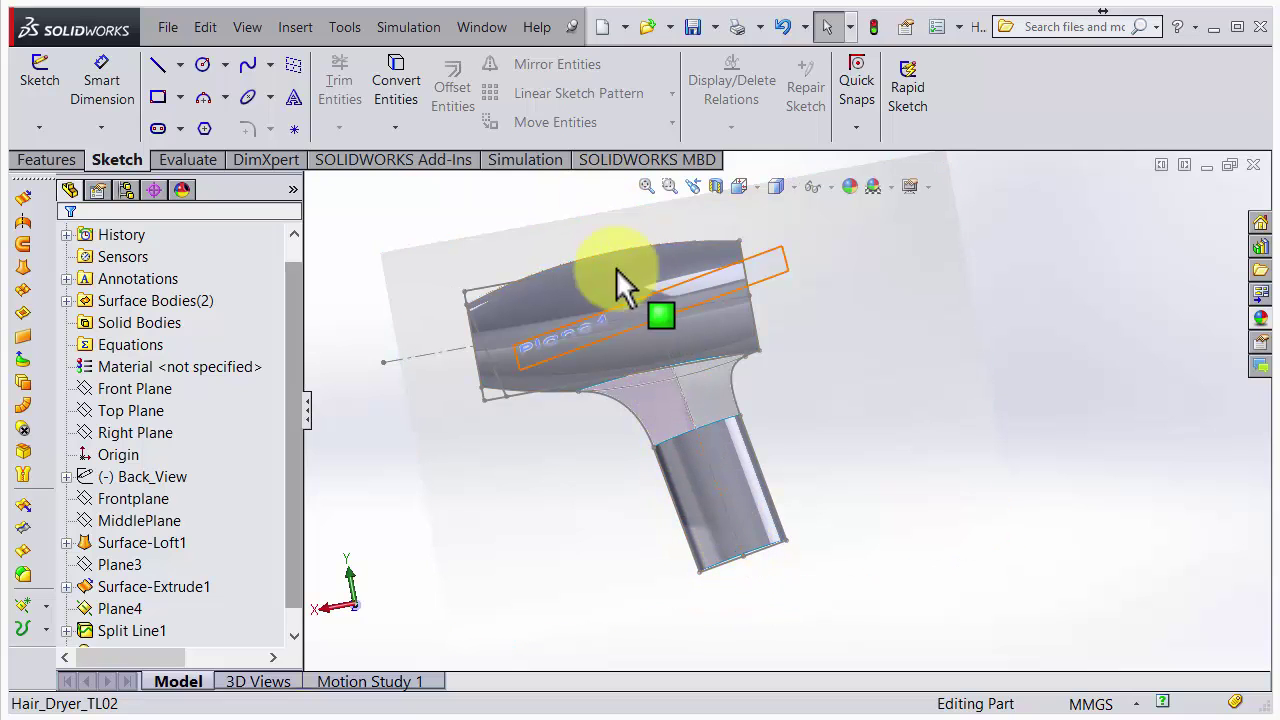
middle_click_drag(651, 451, 686, 333)
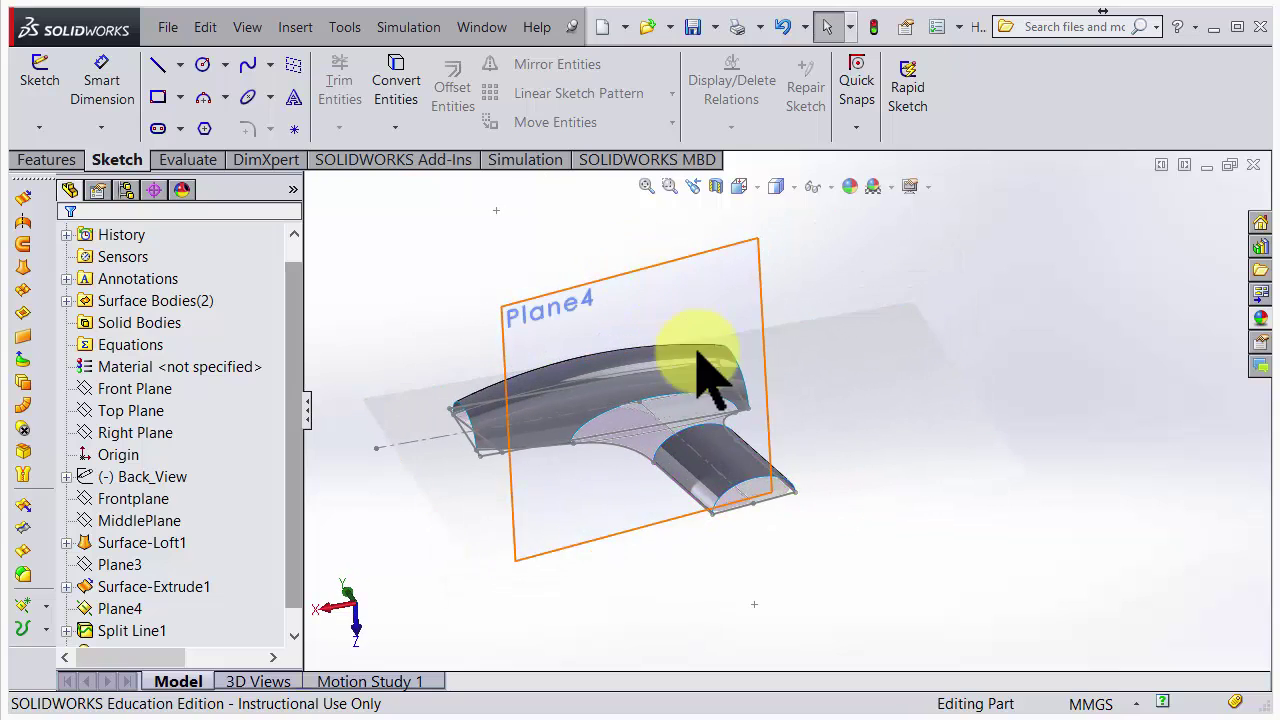
middle_click_drag(766, 509, 590, 290)
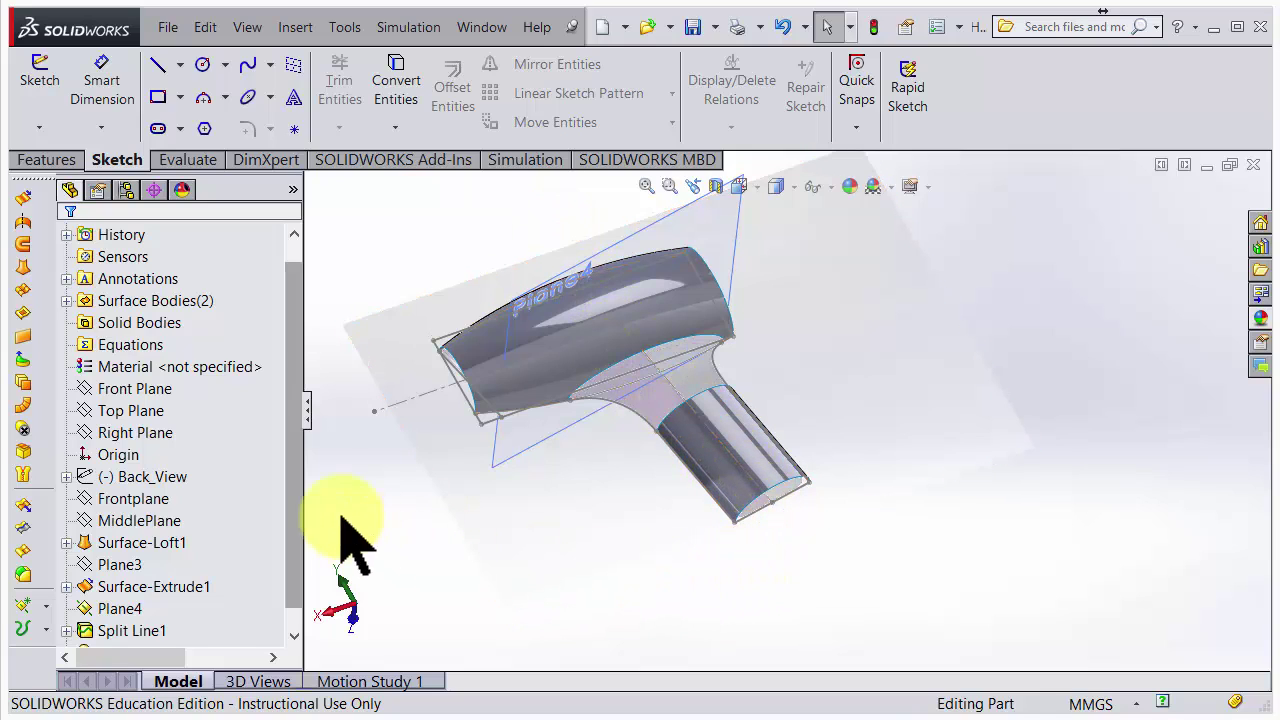
Start a sketch on Front Plane and orient the view Normal To from the back.
left_click(136, 412)
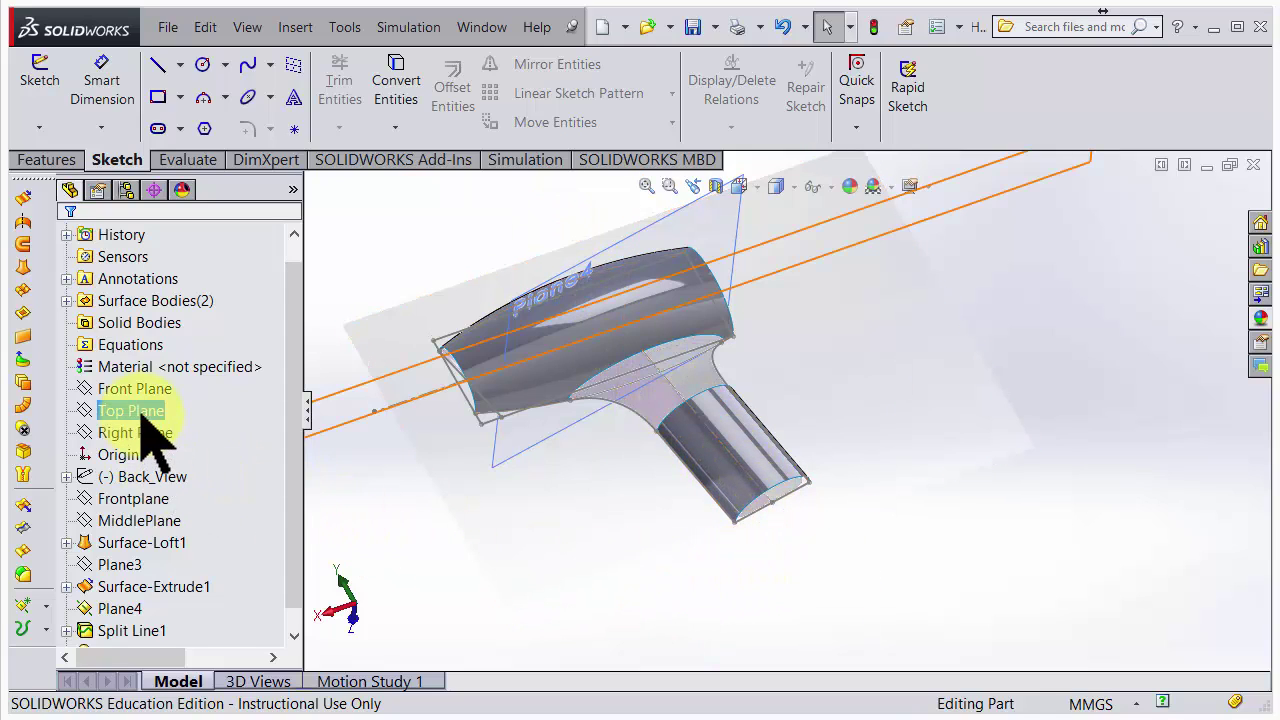
left_click(136, 389)
key("z")
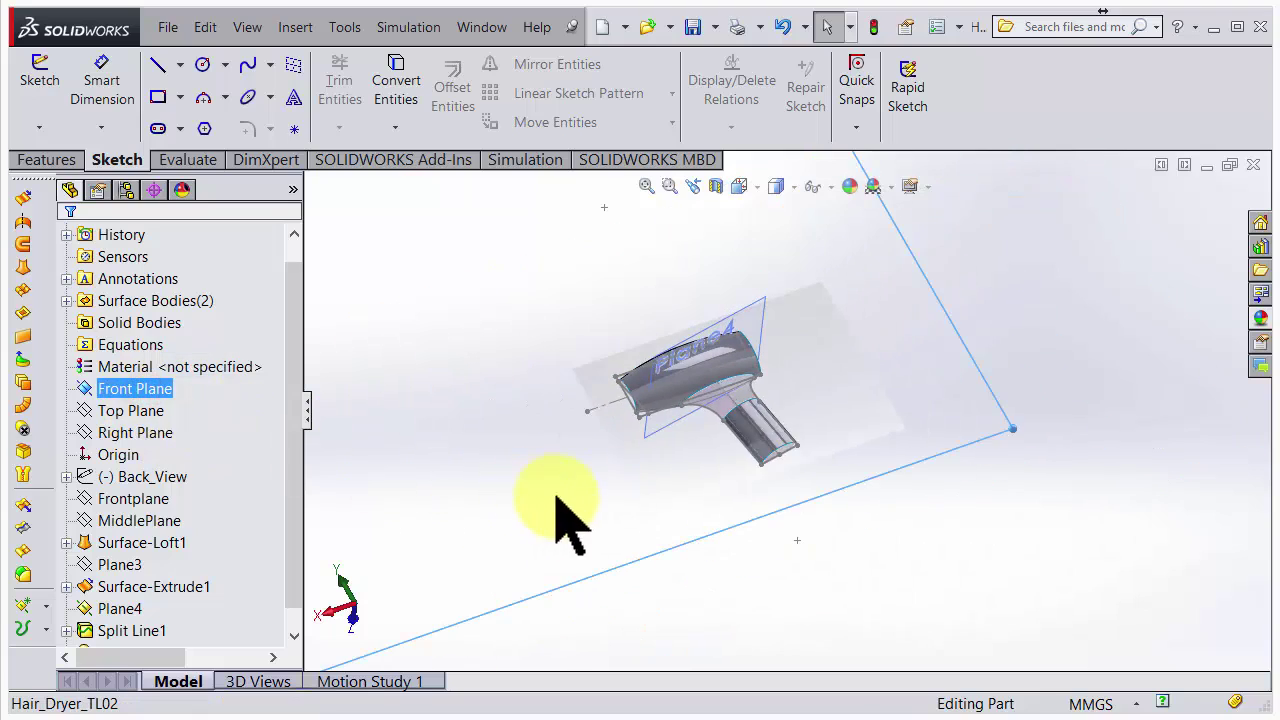
key("z")
key("z")
key("z")
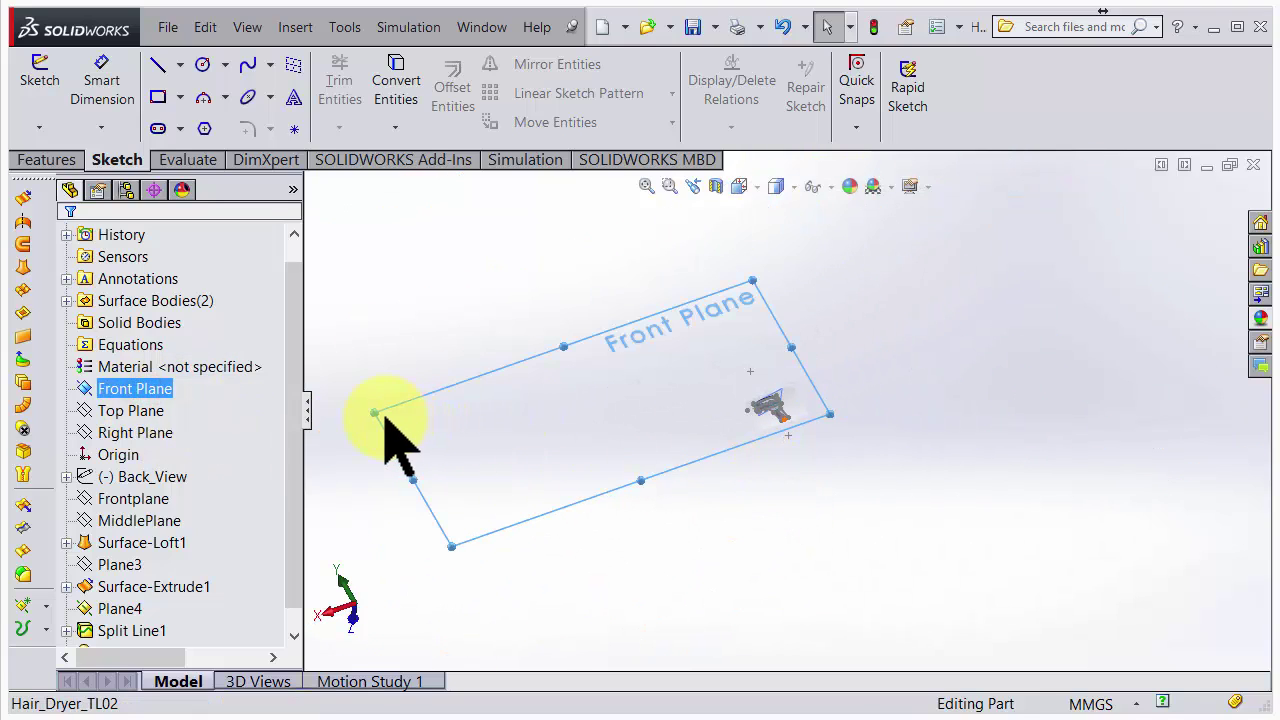
left_click_drag(378, 412, 720, 402)
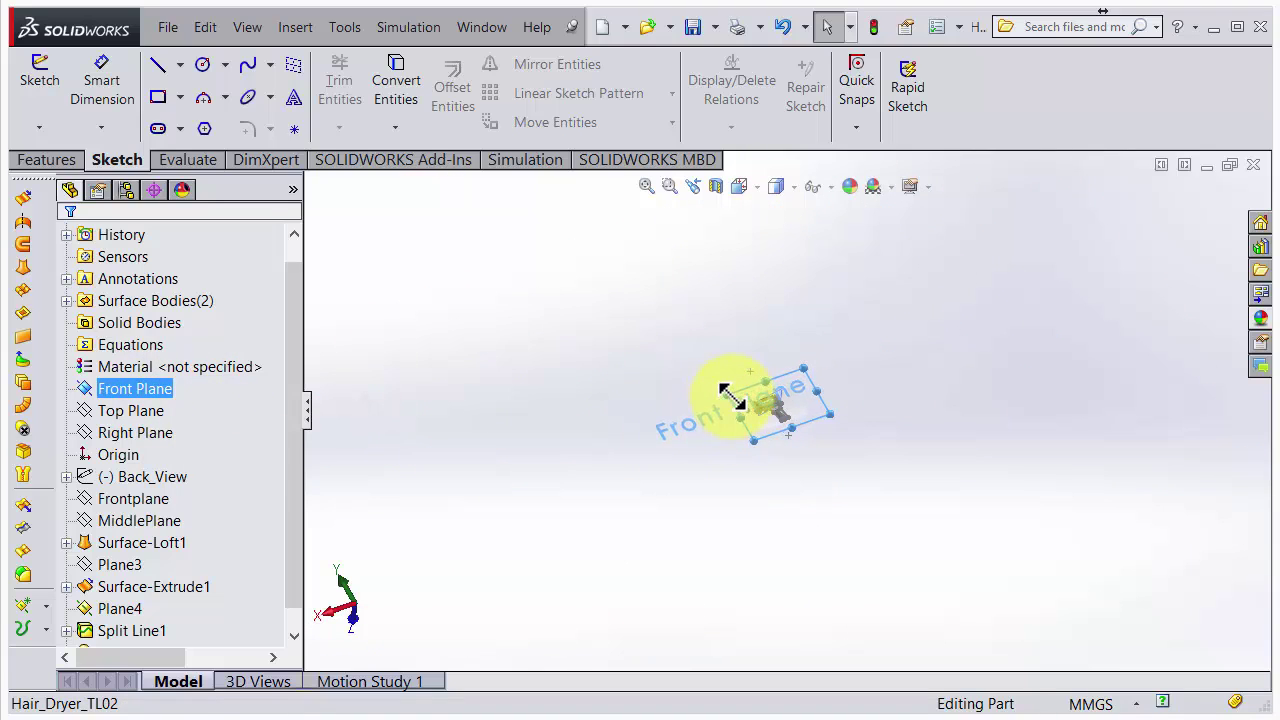
scroll(777, 410, "down", 10)
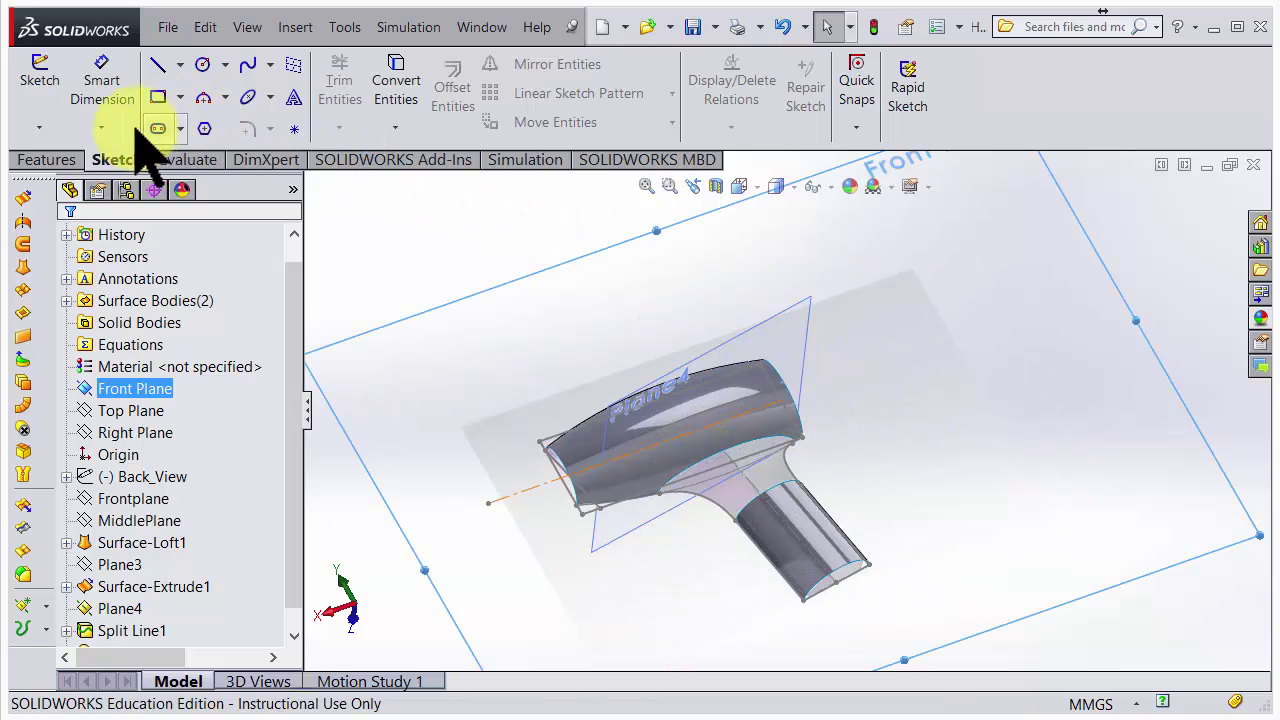
left_click(40, 68)
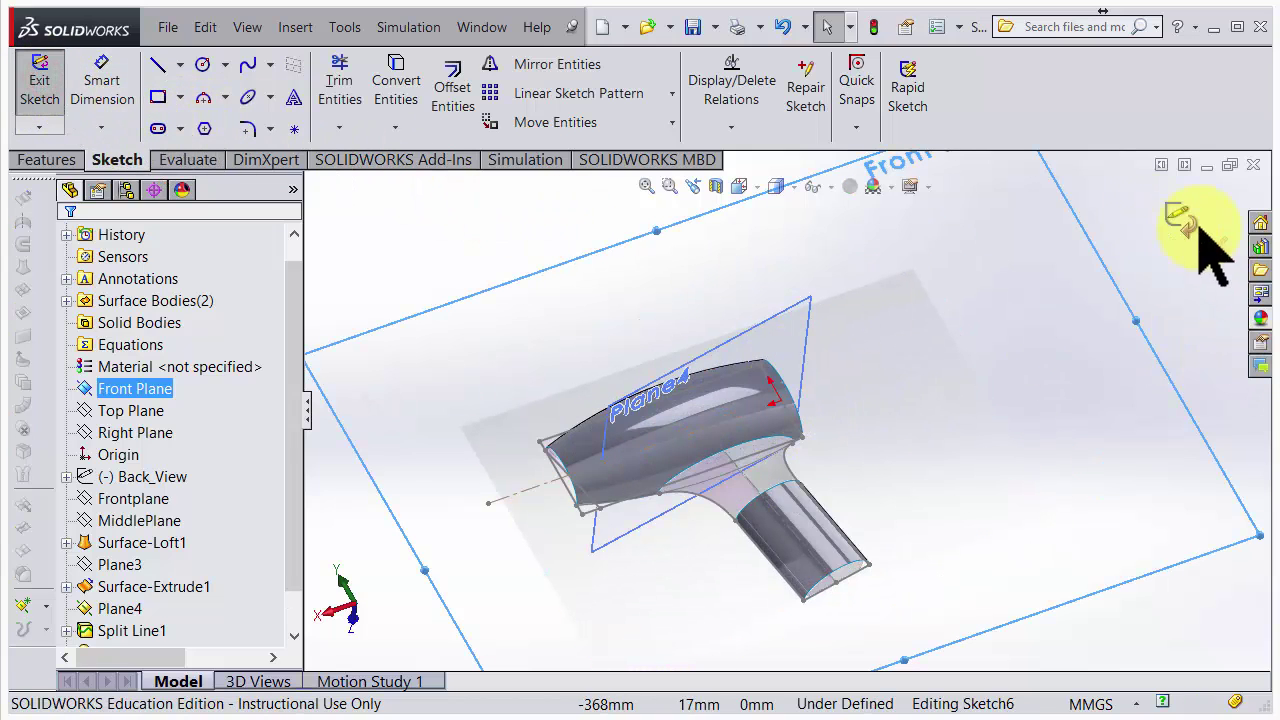
key("space")
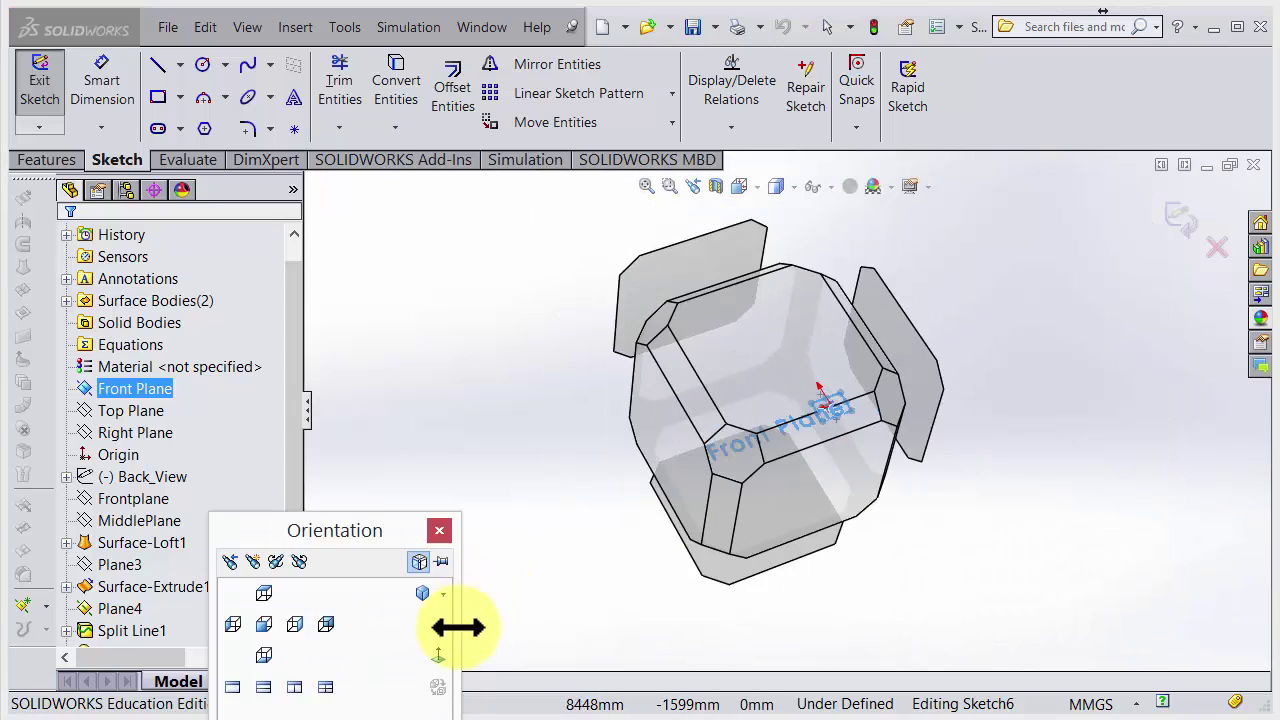
left_click(441, 658)
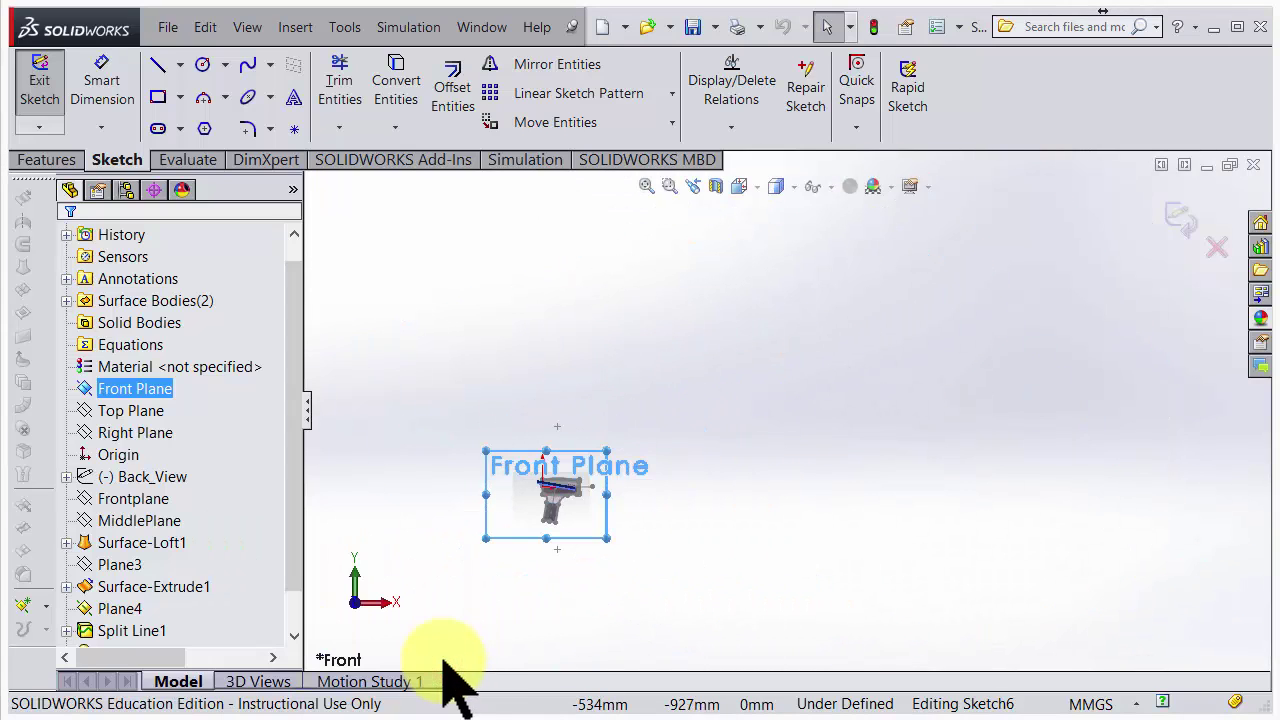
key("f")
key("space")
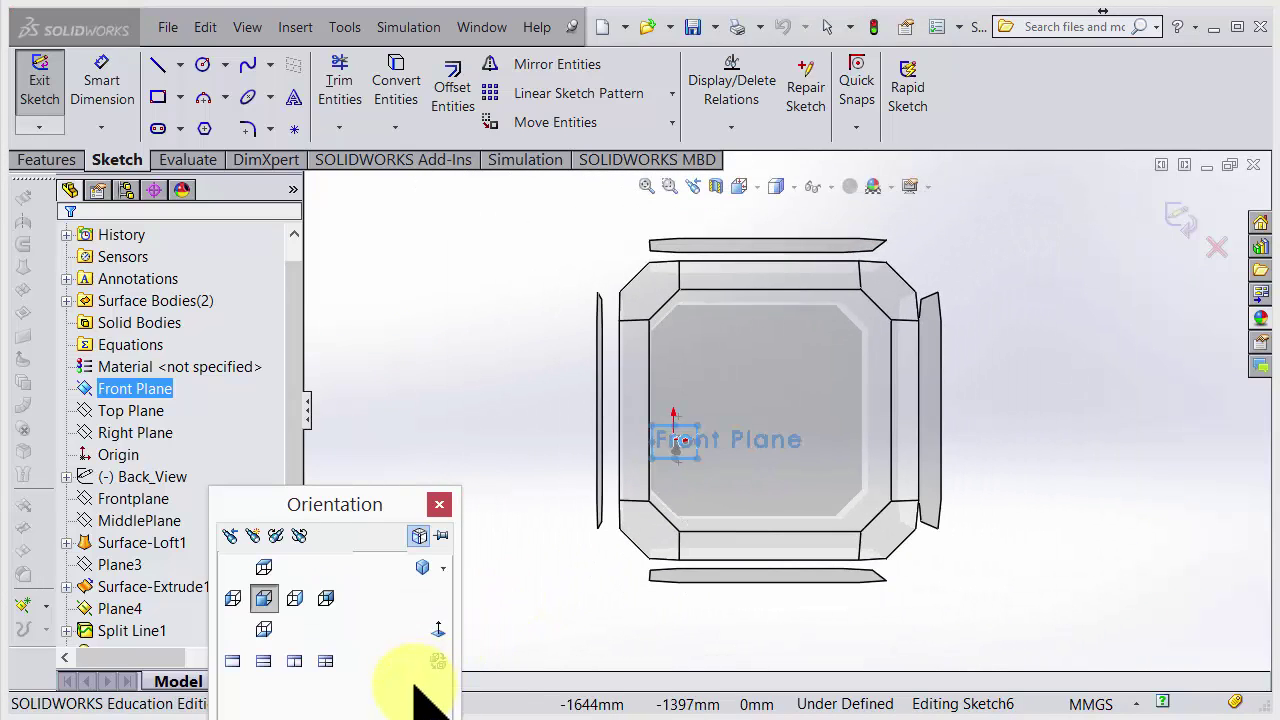
left_click(438, 629)
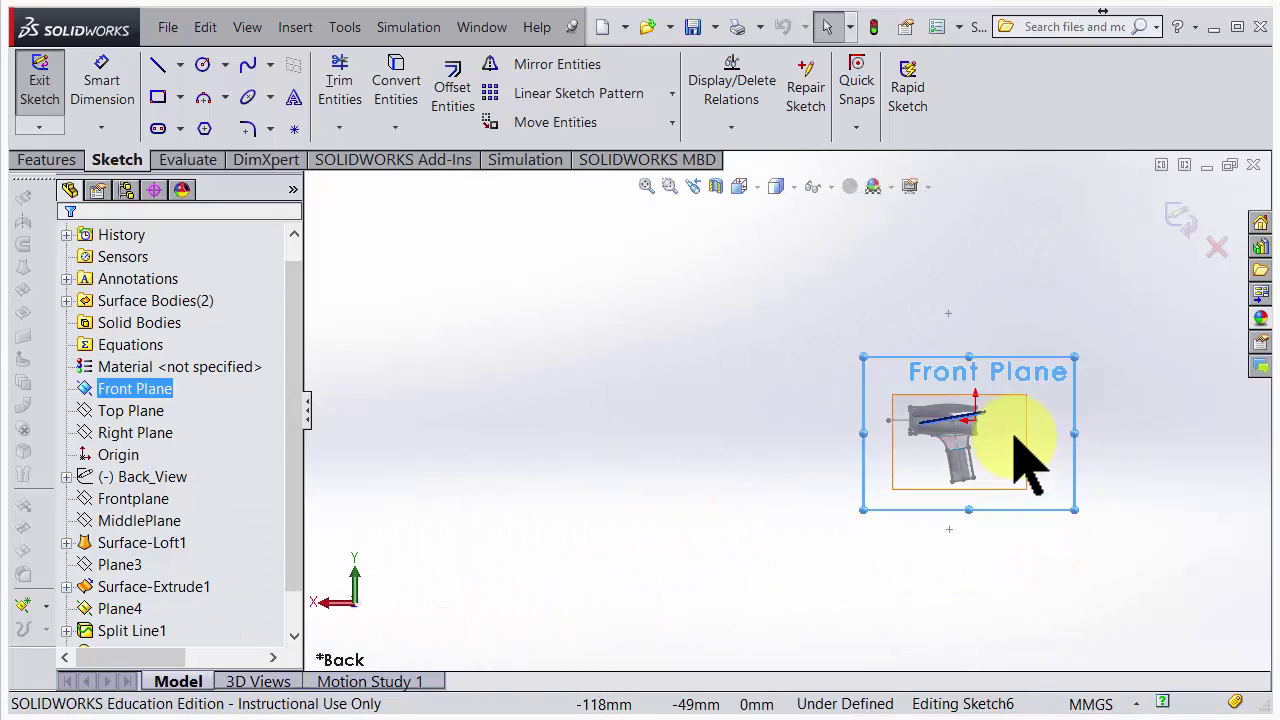
scroll(940, 420, "down", 5)
scroll(1000, 614, "down", 2)
scroll(971, 557, "up", 3)
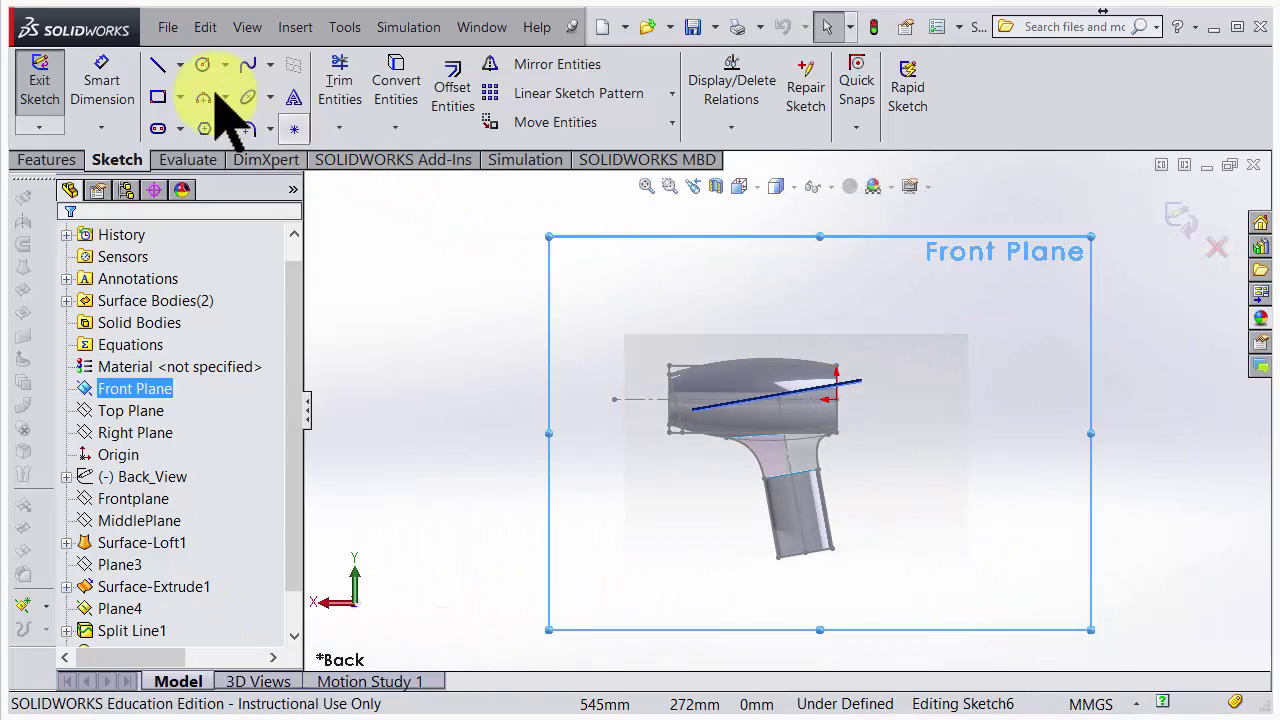
Draw a line from the handle's bottom end up to the top of the dryer body, then exit the sketch.
left_click(157, 64)
scroll(849, 543, "down", 4)
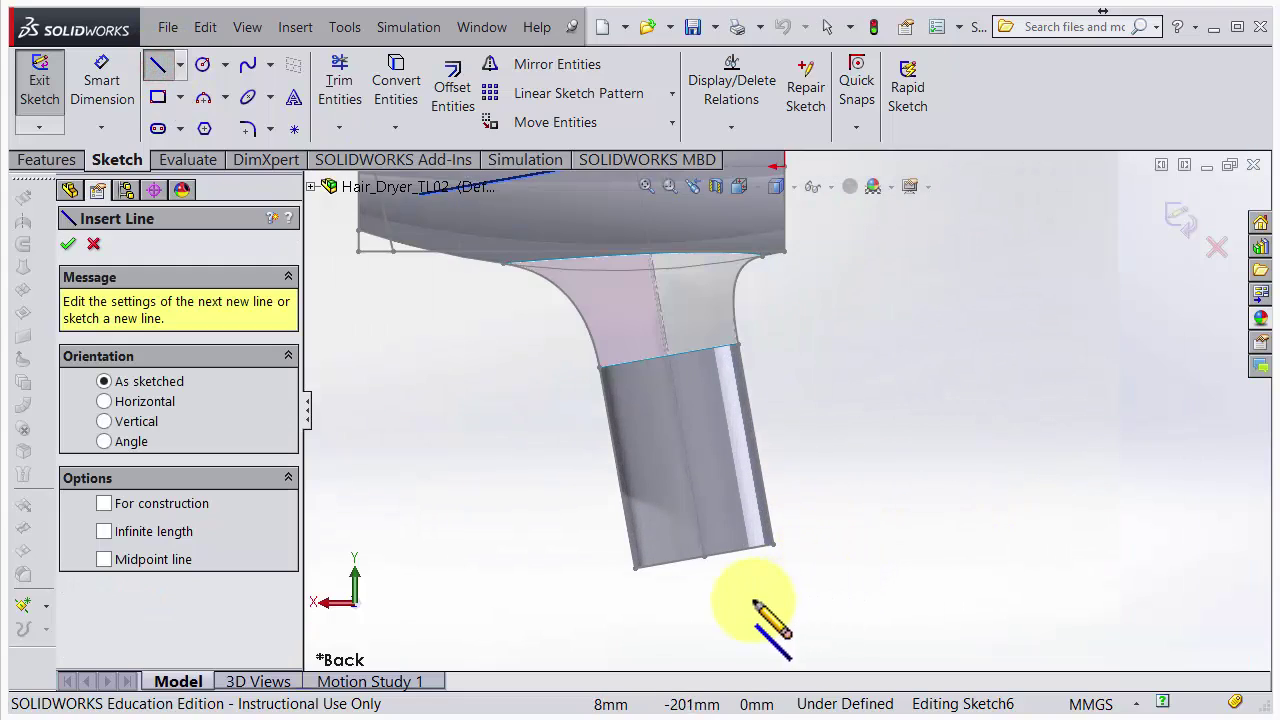
left_click(704, 557)
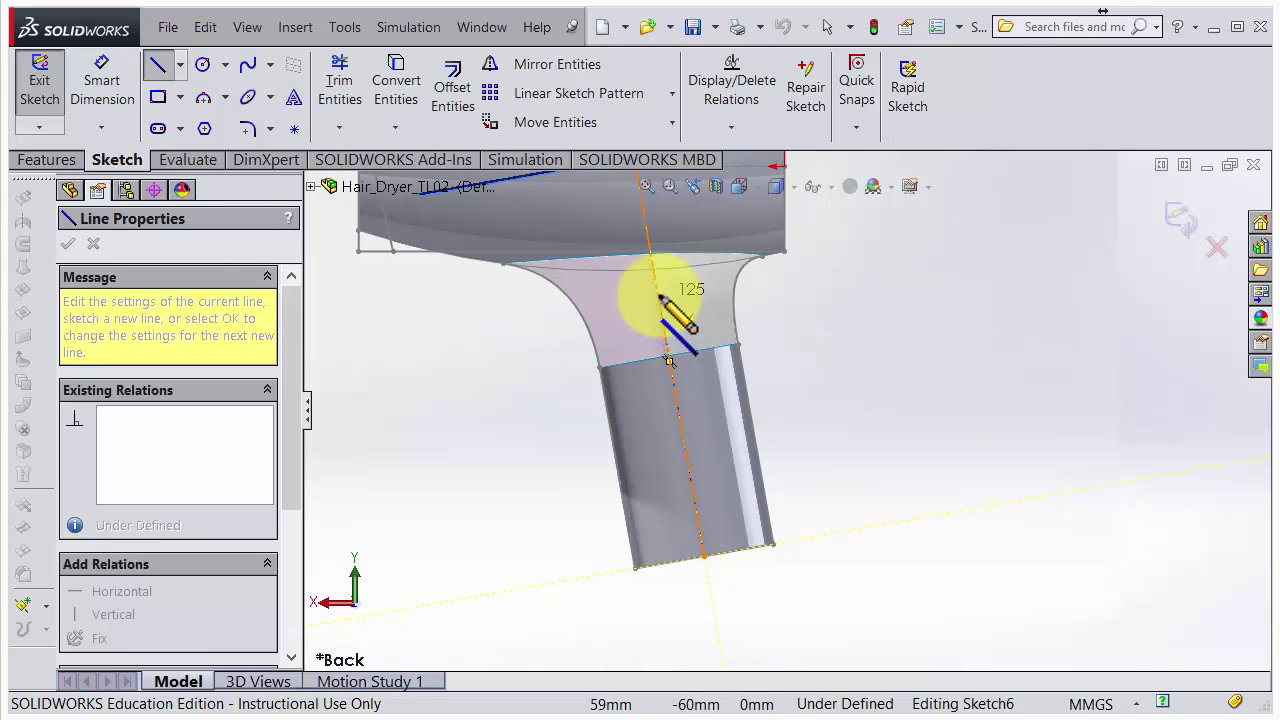
scroll(662, 298, "up", 2)
scroll(708, 336, "up", 2)
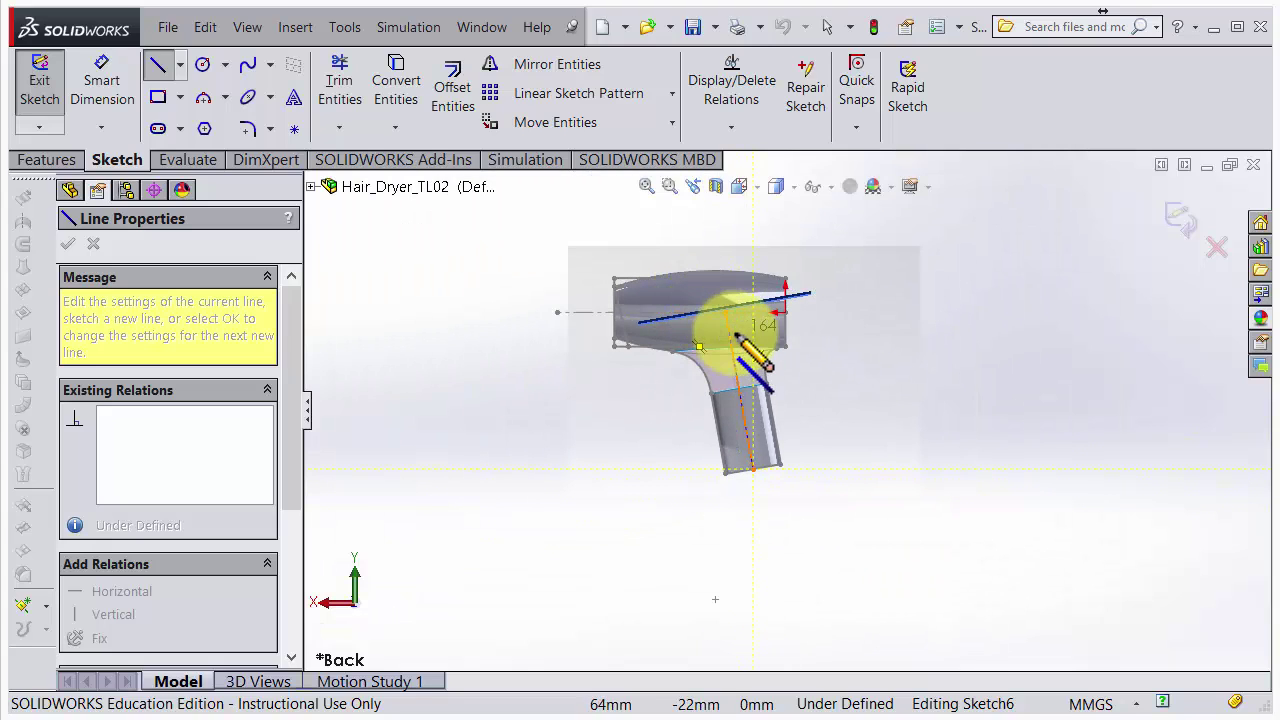
left_click(714, 246)
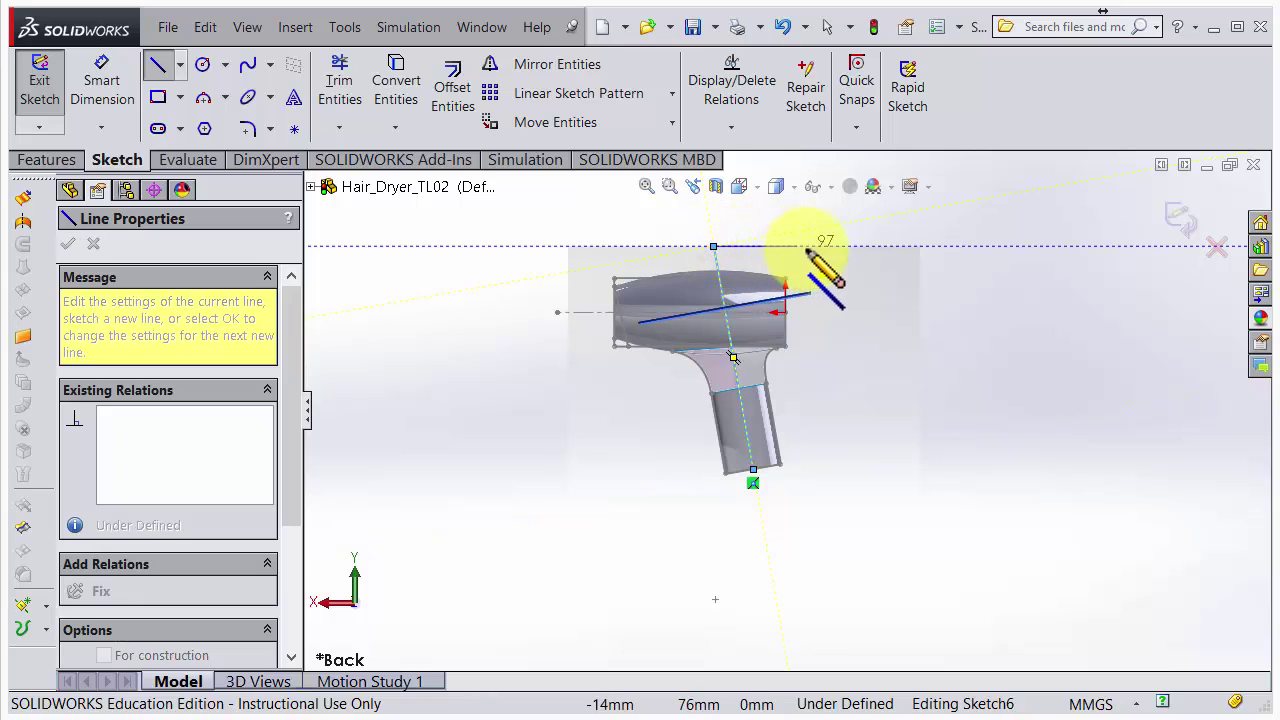
key("Escape")
middle_click_drag(1171, 386, 771, 337)
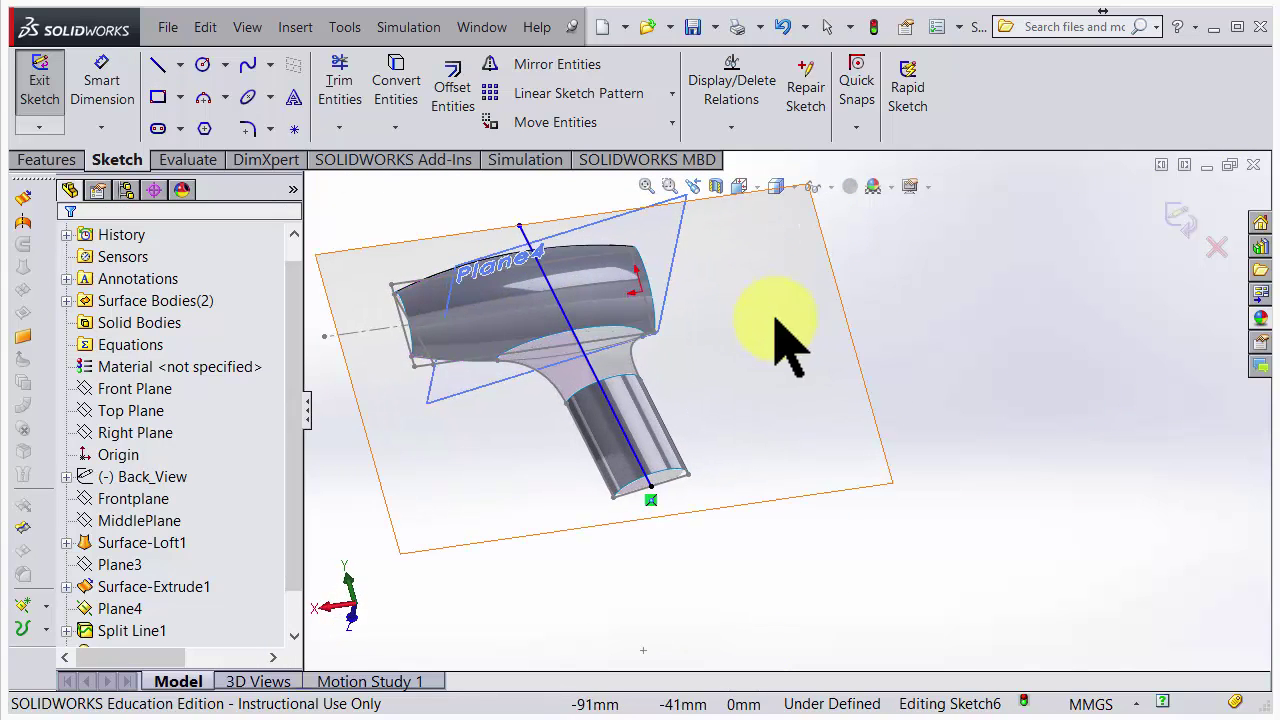
left_click(1180, 218)
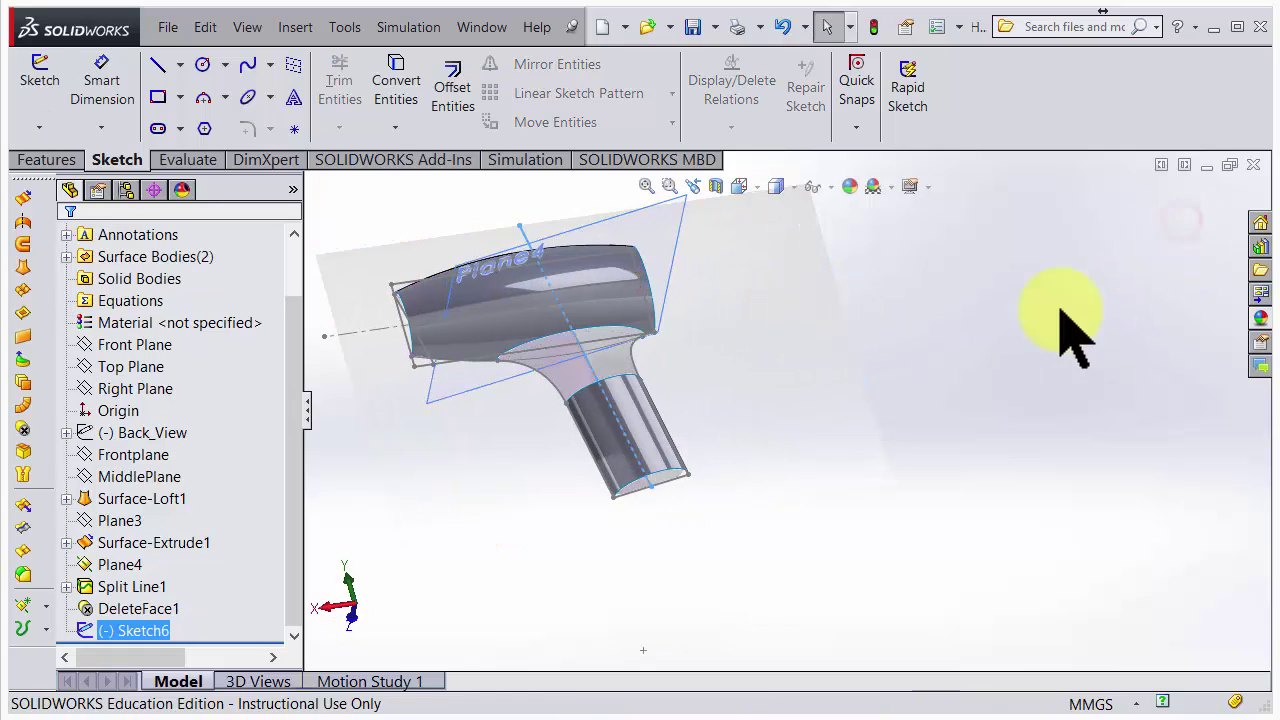
Rename Sketch6 to SplitLineSketch6 in the FeatureManager tree.
left_click(118, 630)
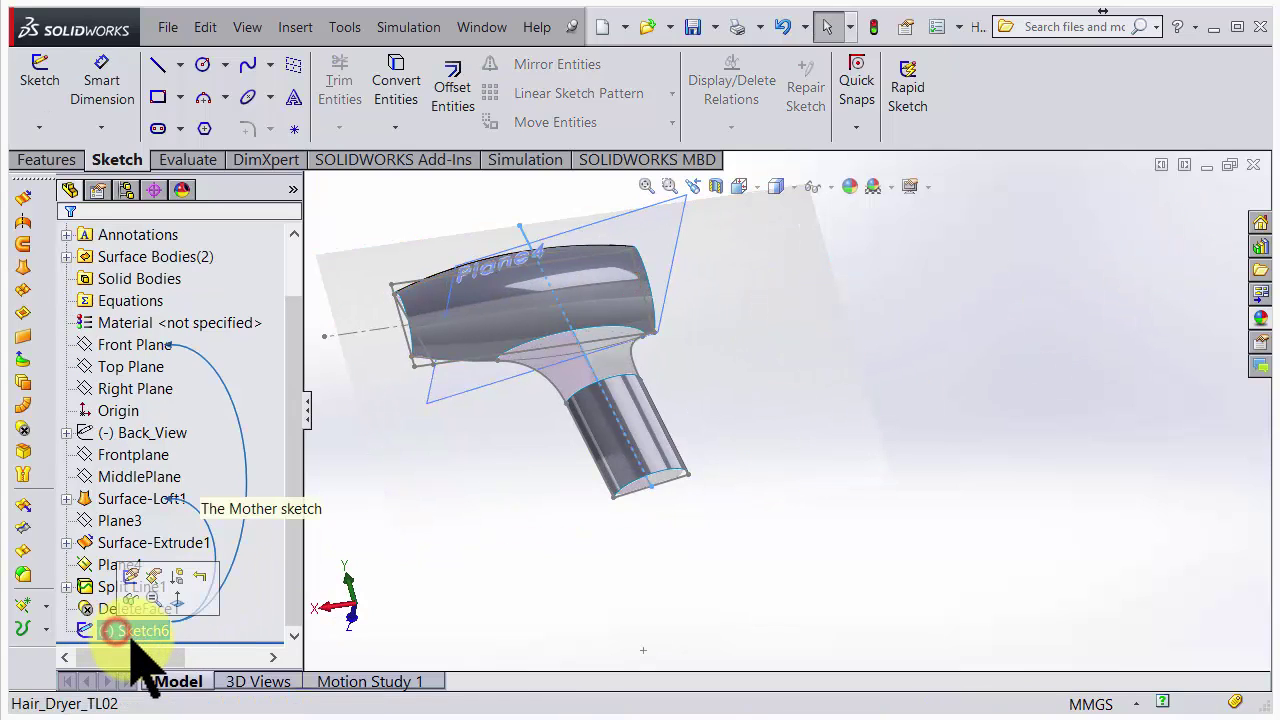
left_click(98, 630)
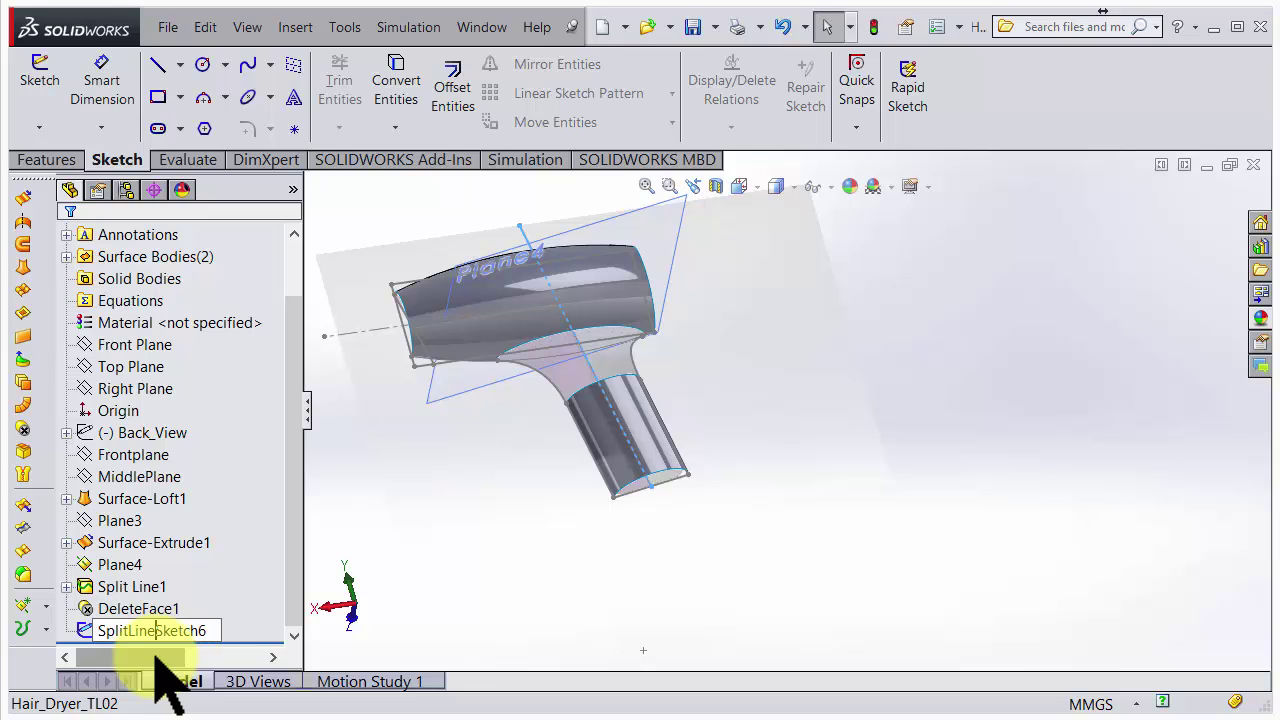
key("Return")
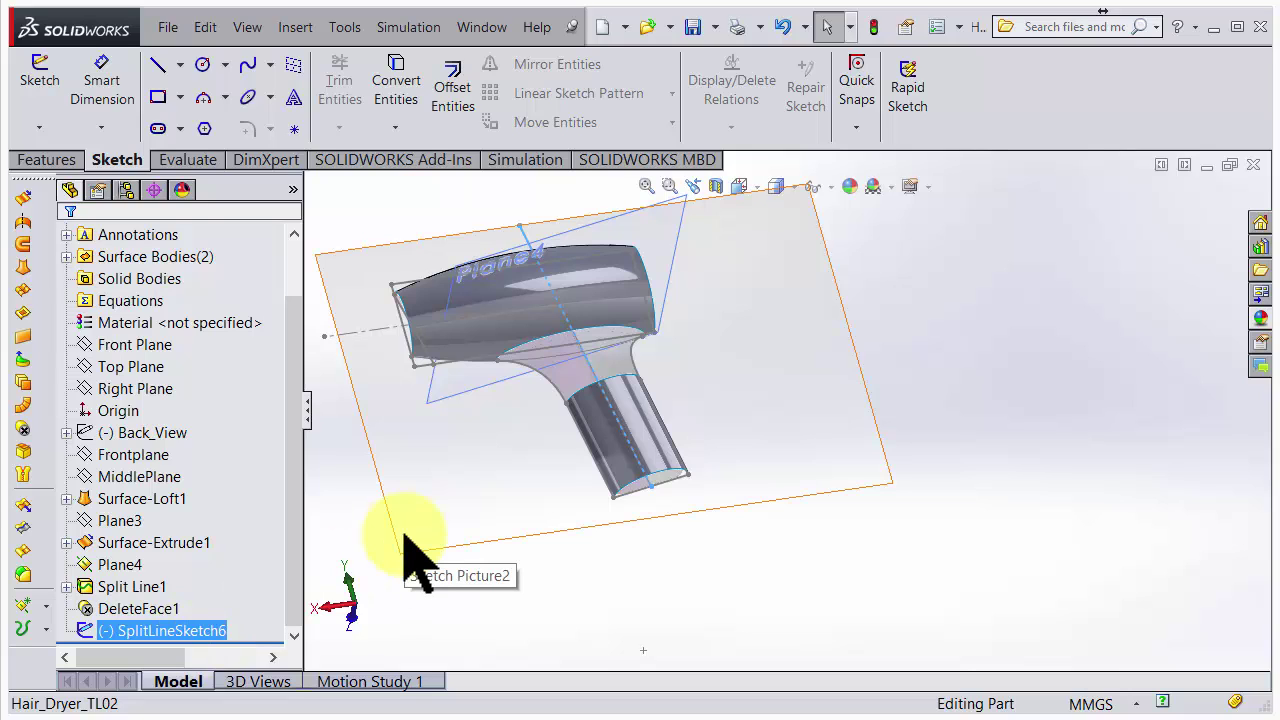
left_click(295, 27)
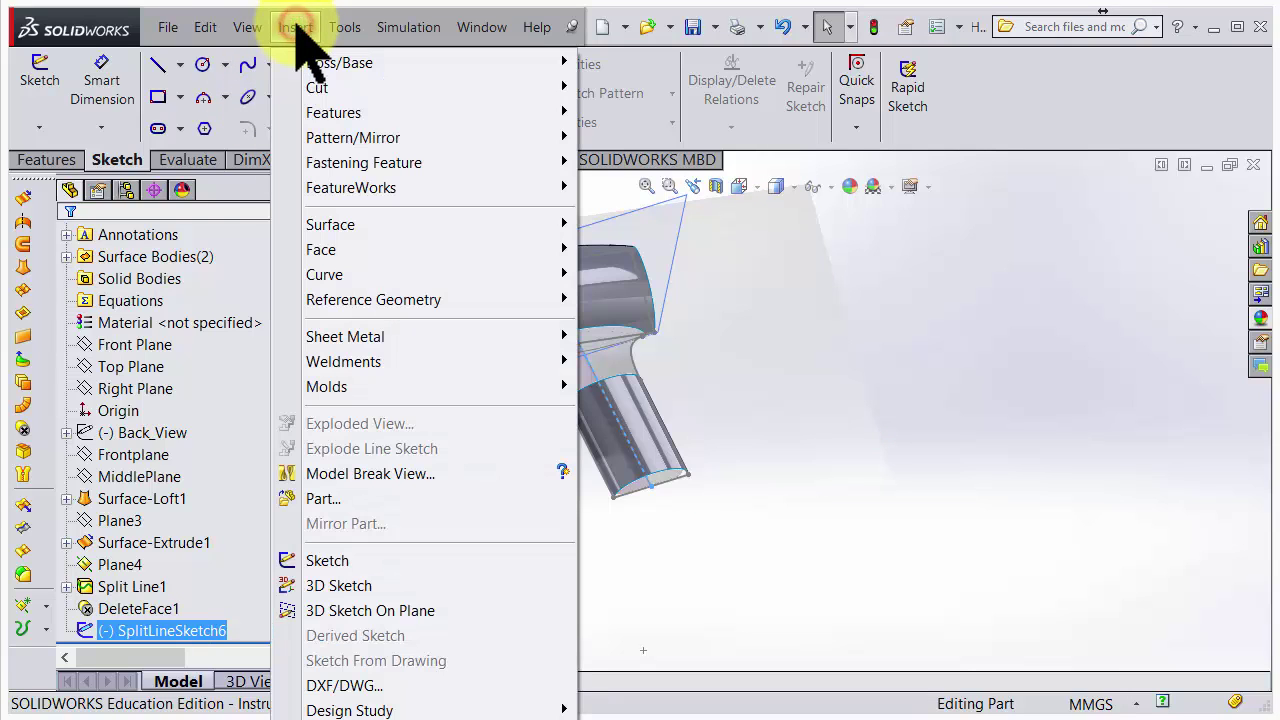
Create a projection split line from SplitLineSketch6 onto the handle face and the dryer body face.
mouse_move(352, 272)
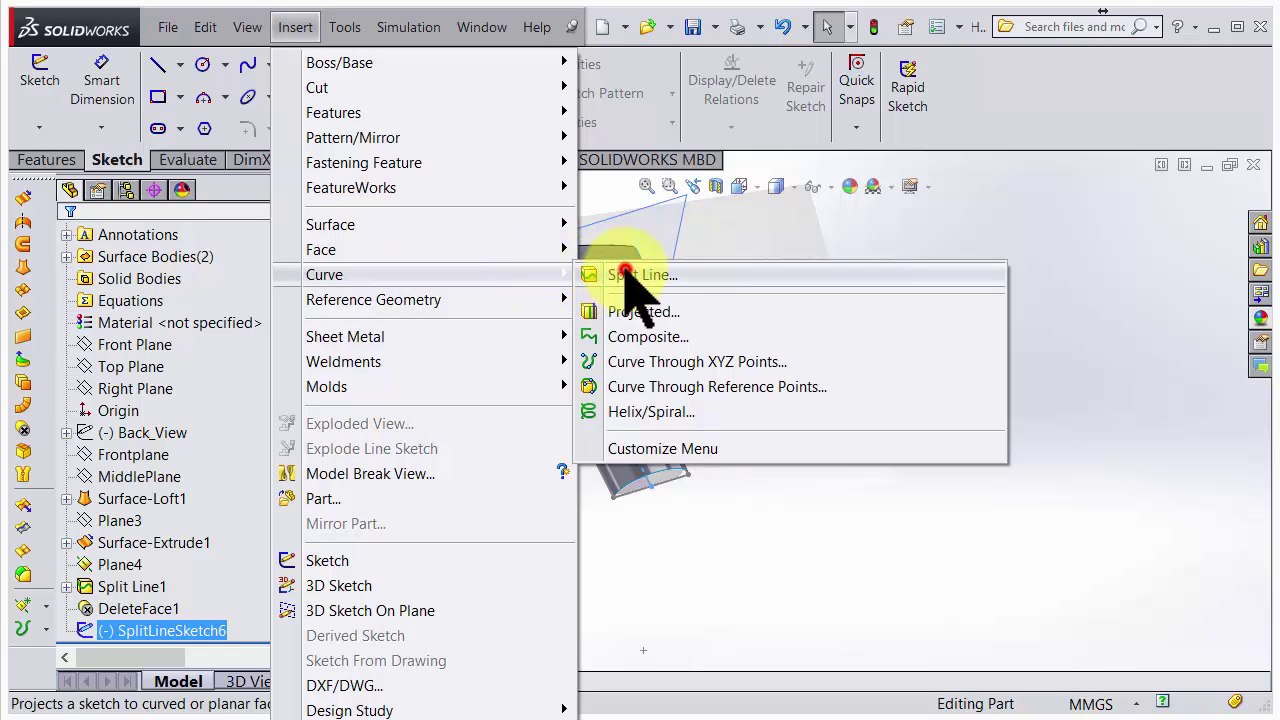
left_click(628, 274)
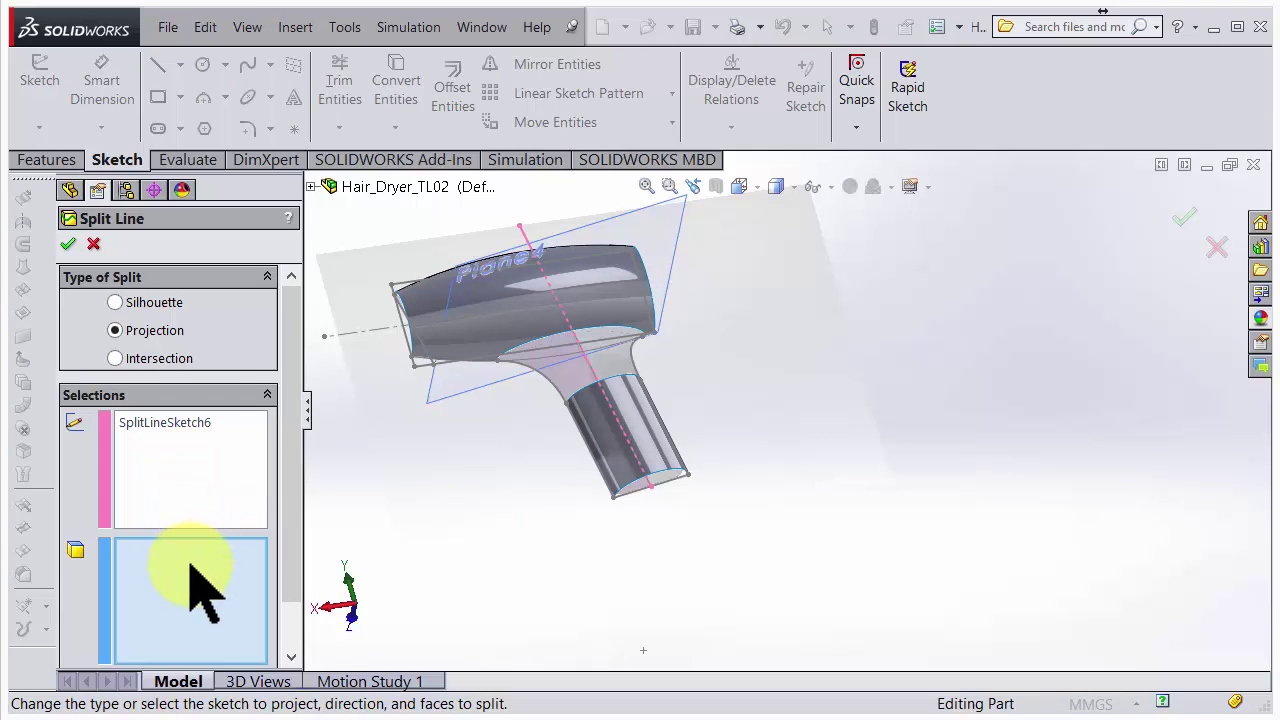
left_click(660, 438)
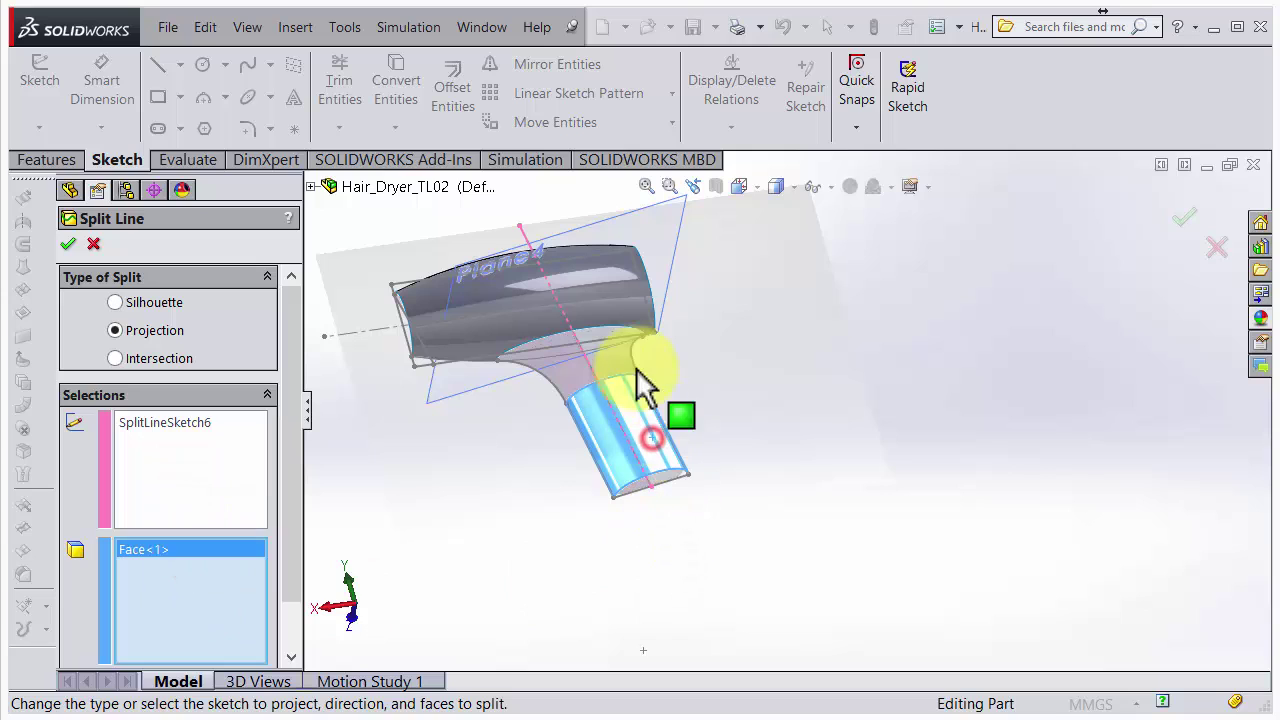
left_click(612, 300)
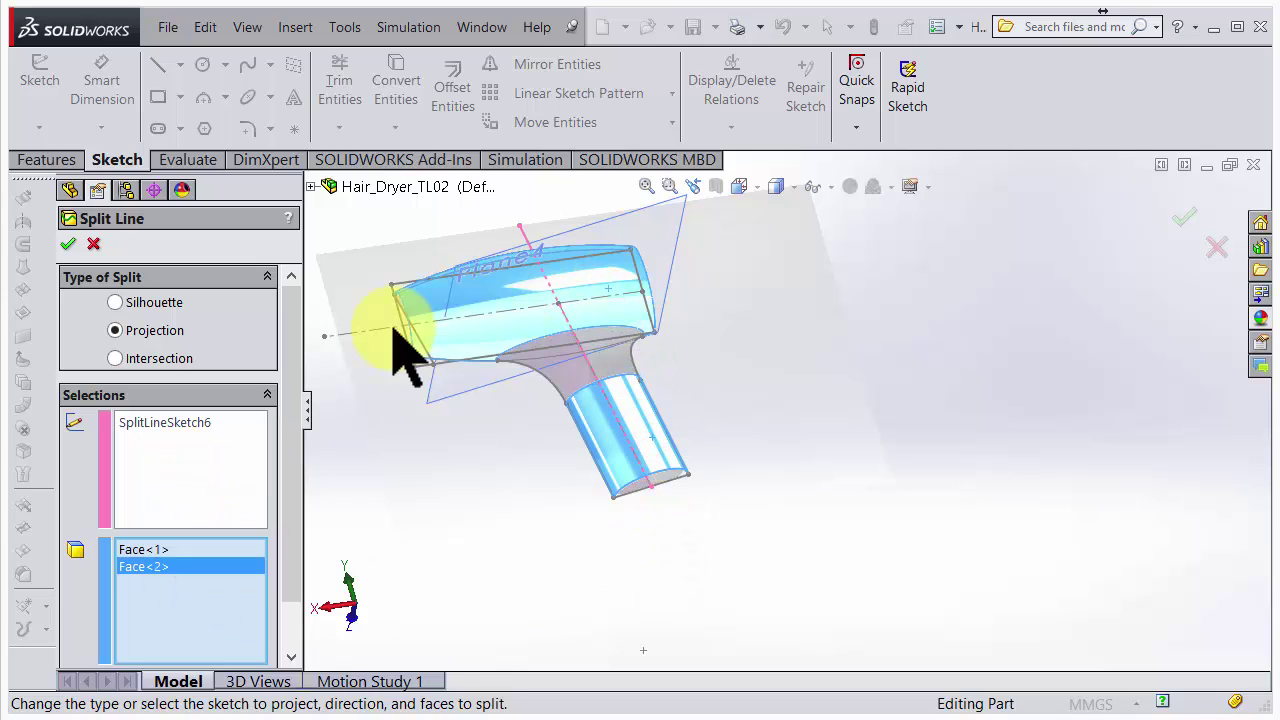
left_click_drag(288, 368, 305, 462)
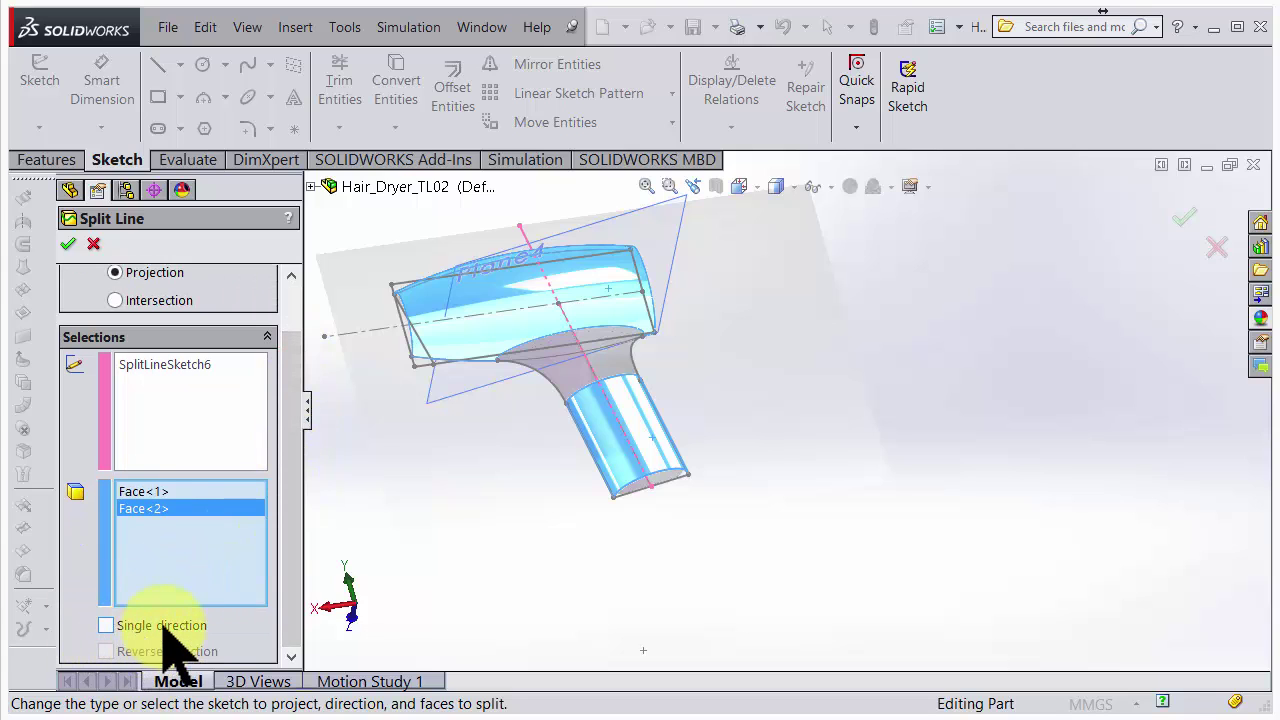
left_click(68, 245)
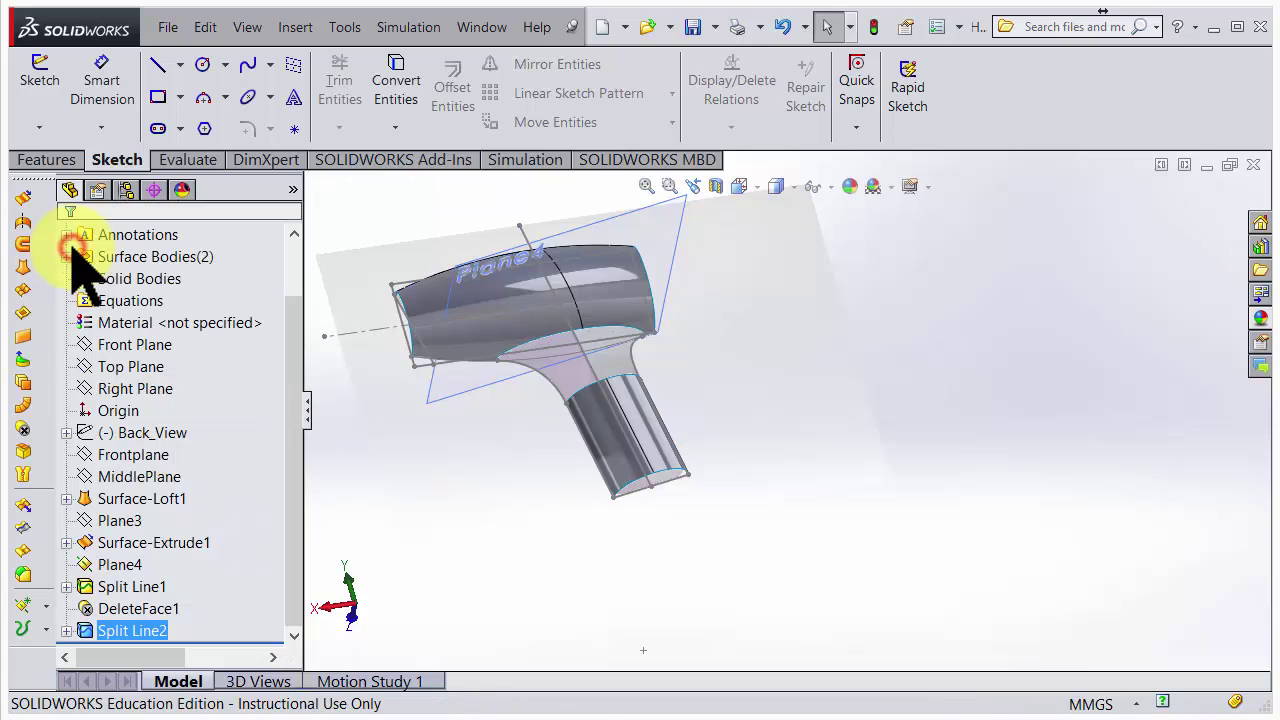
middle_click_drag(634, 334, 606, 391)
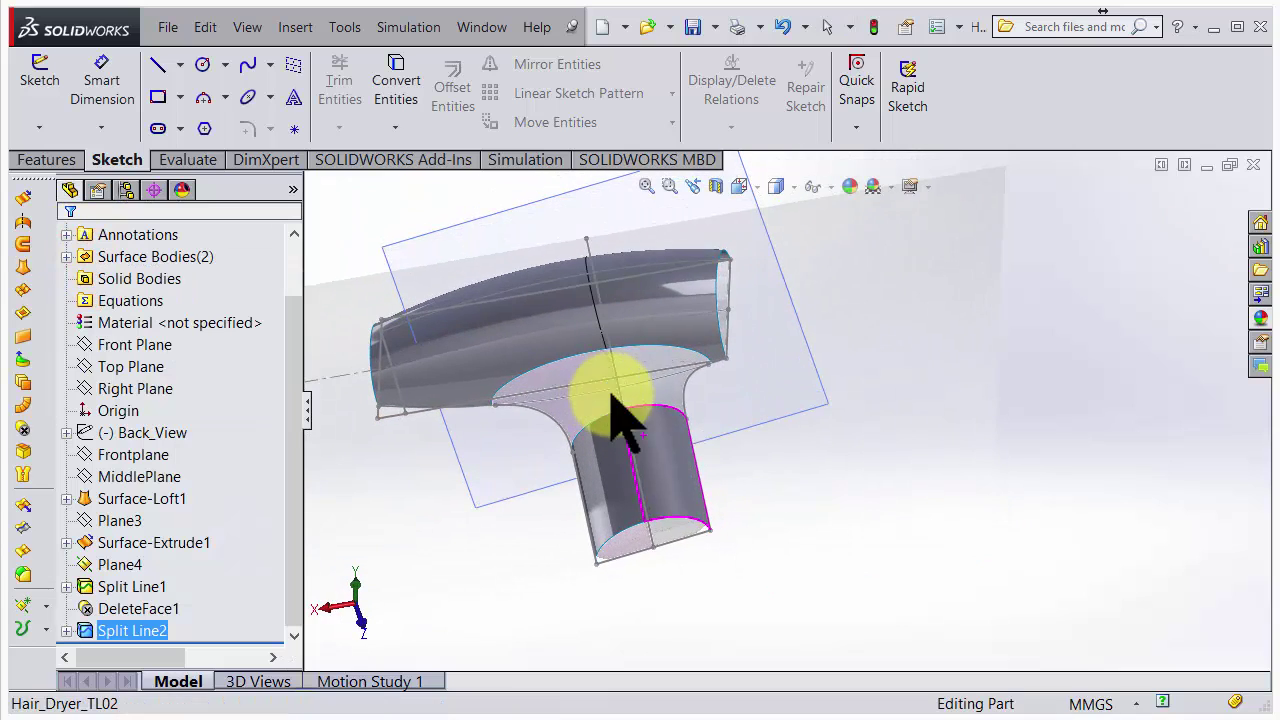
left_click(666, 442)
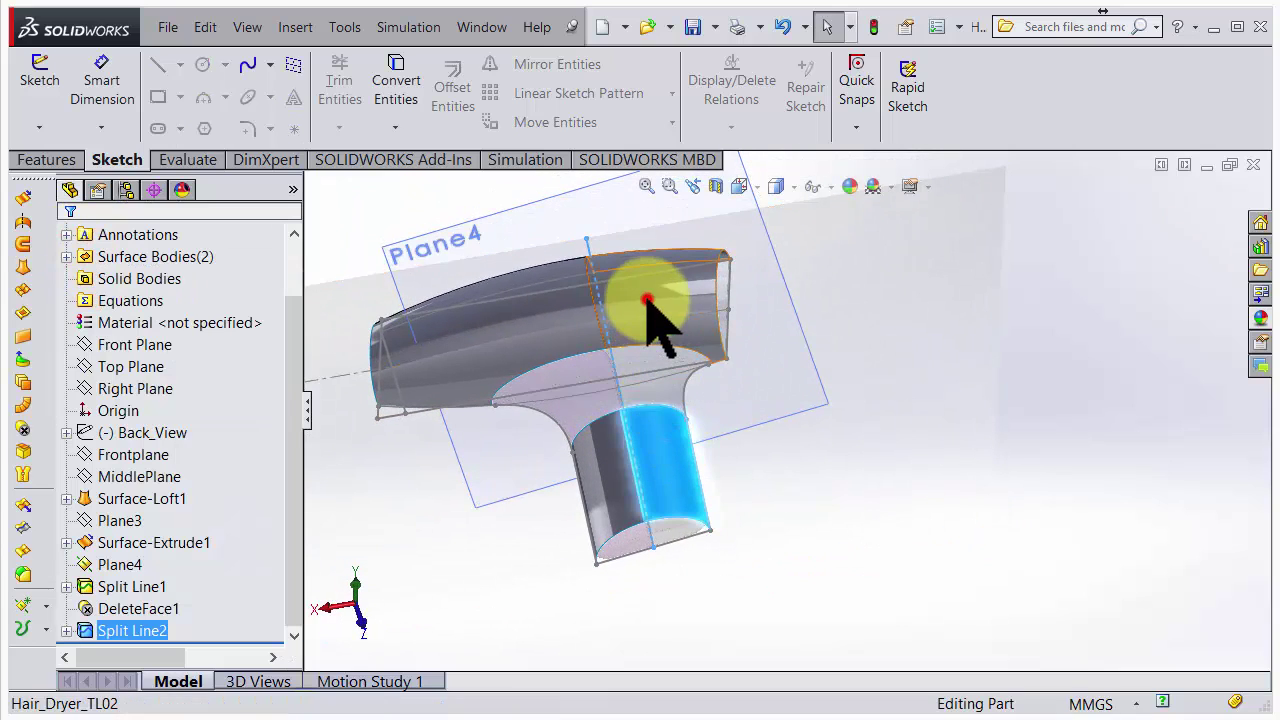
left_click(651, 306)
left_click(545, 315)
left_click(640, 460)
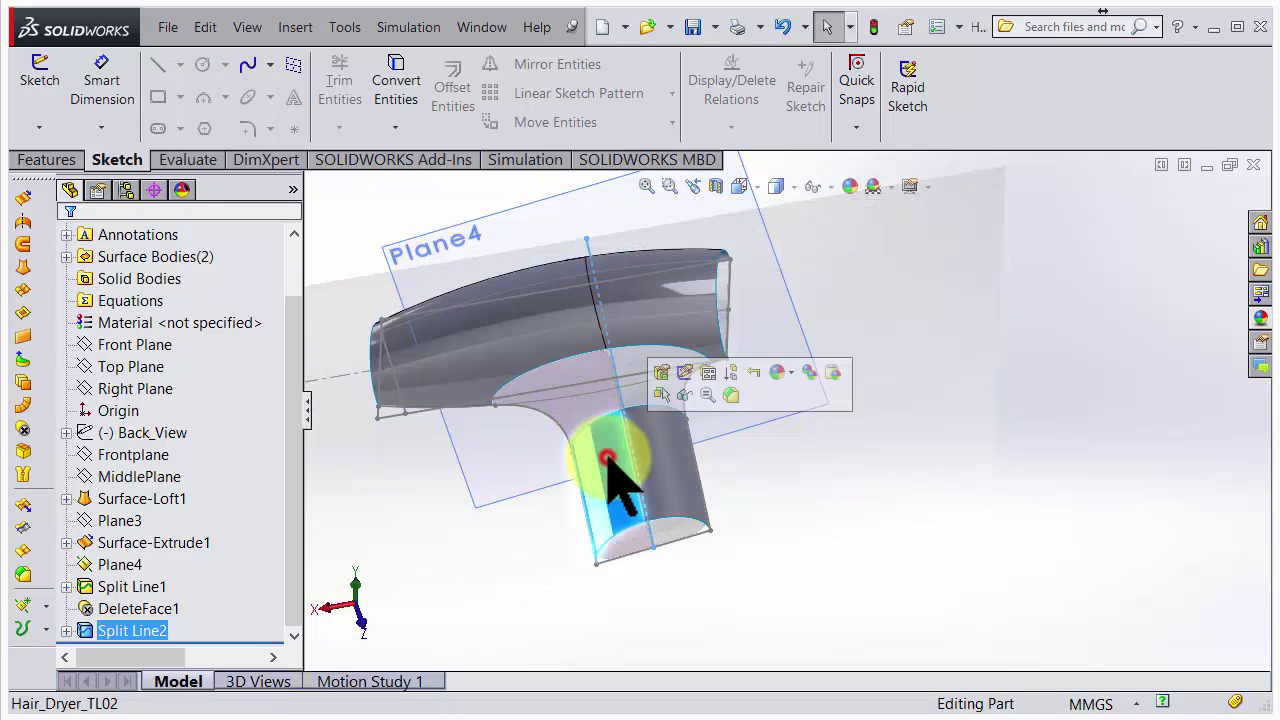
middle_click_drag(666, 430, 680, 320)
scroll(614, 443, "down", 6)
scroll(658, 405, "up", 3)
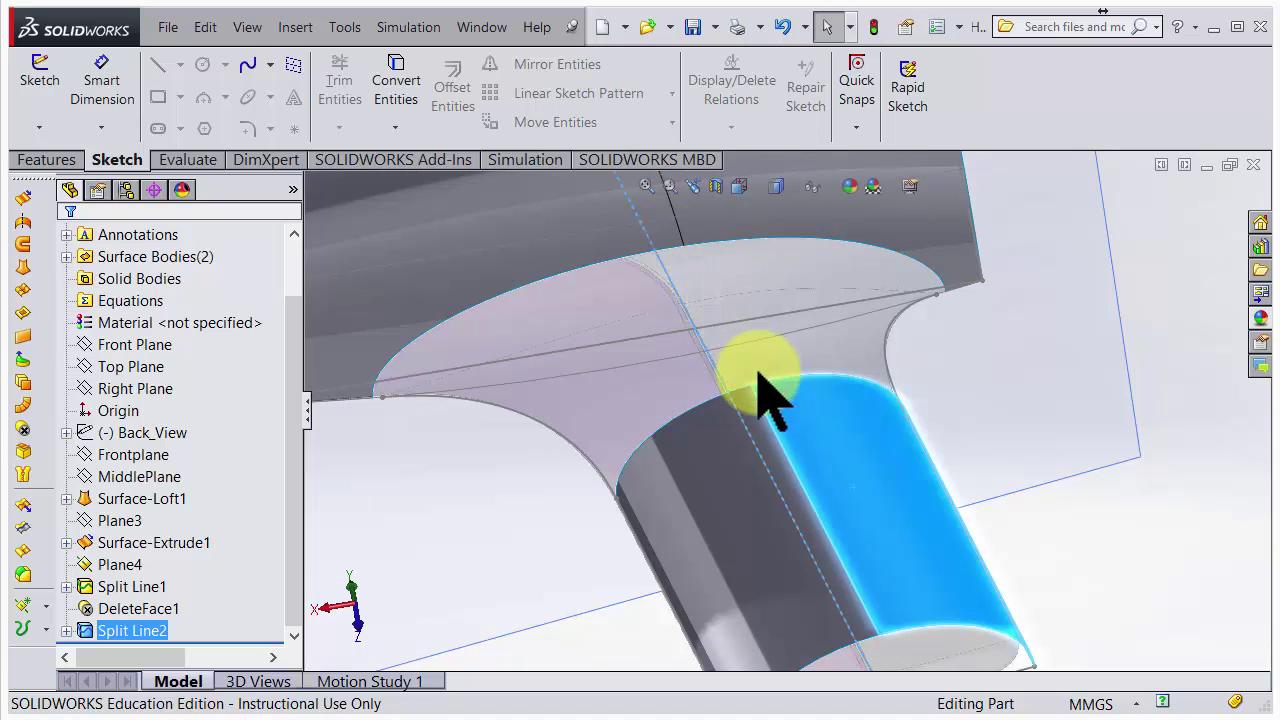
scroll(737, 385, "up", 4)
middle_click_drag(908, 423, 886, 531)
scroll(851, 443, "down", 5)
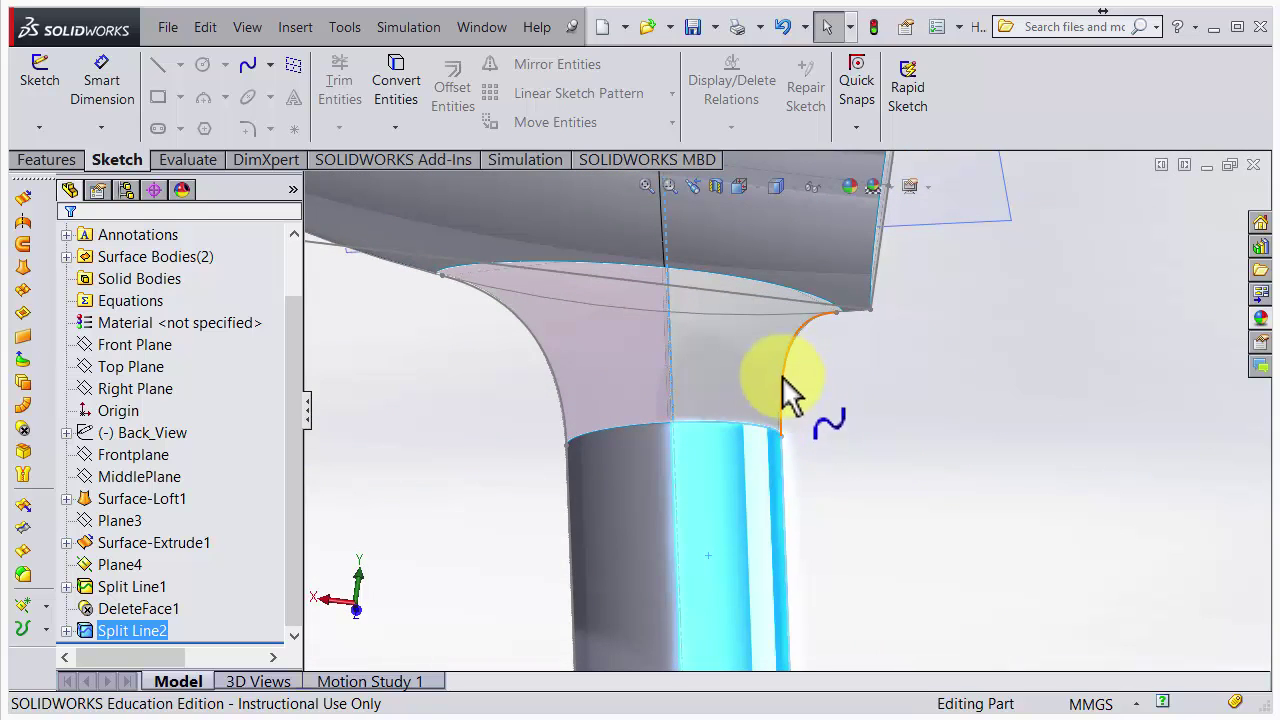
middle_click_drag(820, 469, 809, 424)
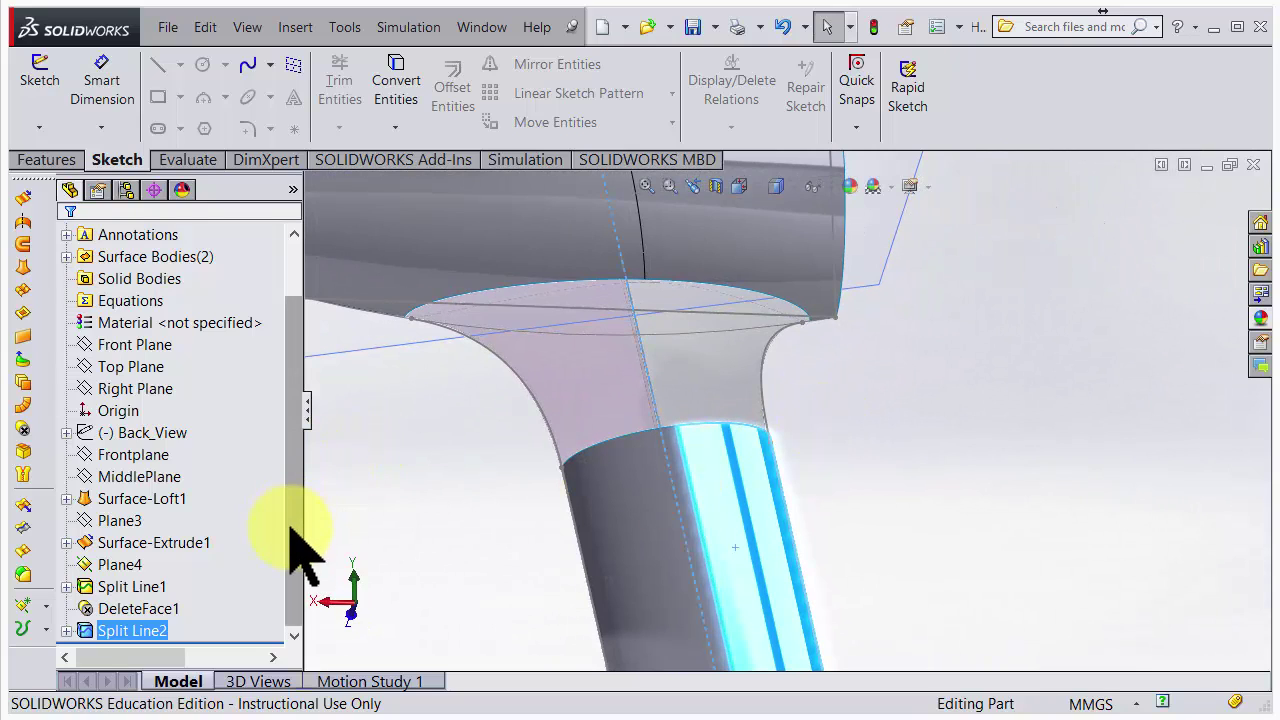
scroll(296, 500, "up", 1)
left_click(126, 499)
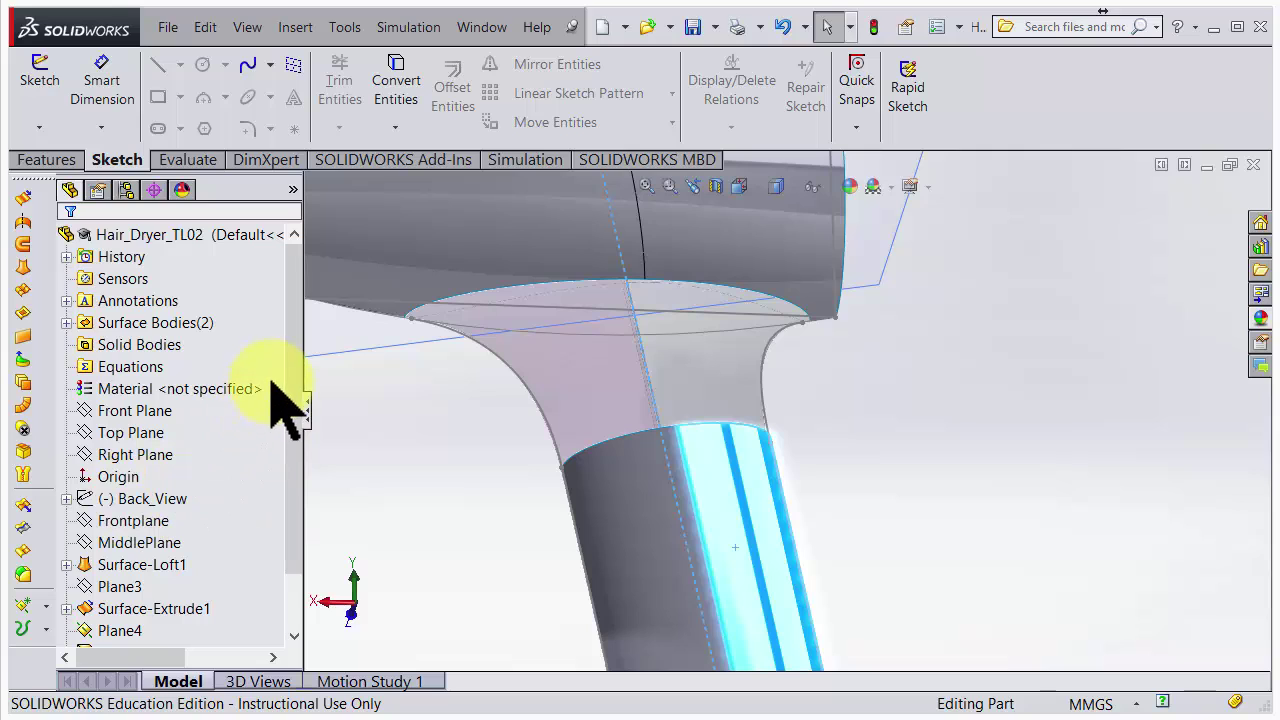
Expand Split Line2, Split Line1 and Surface-Loft1, then hide The Mother sketch and Plane4.
left_click_drag(291, 388, 290, 490)
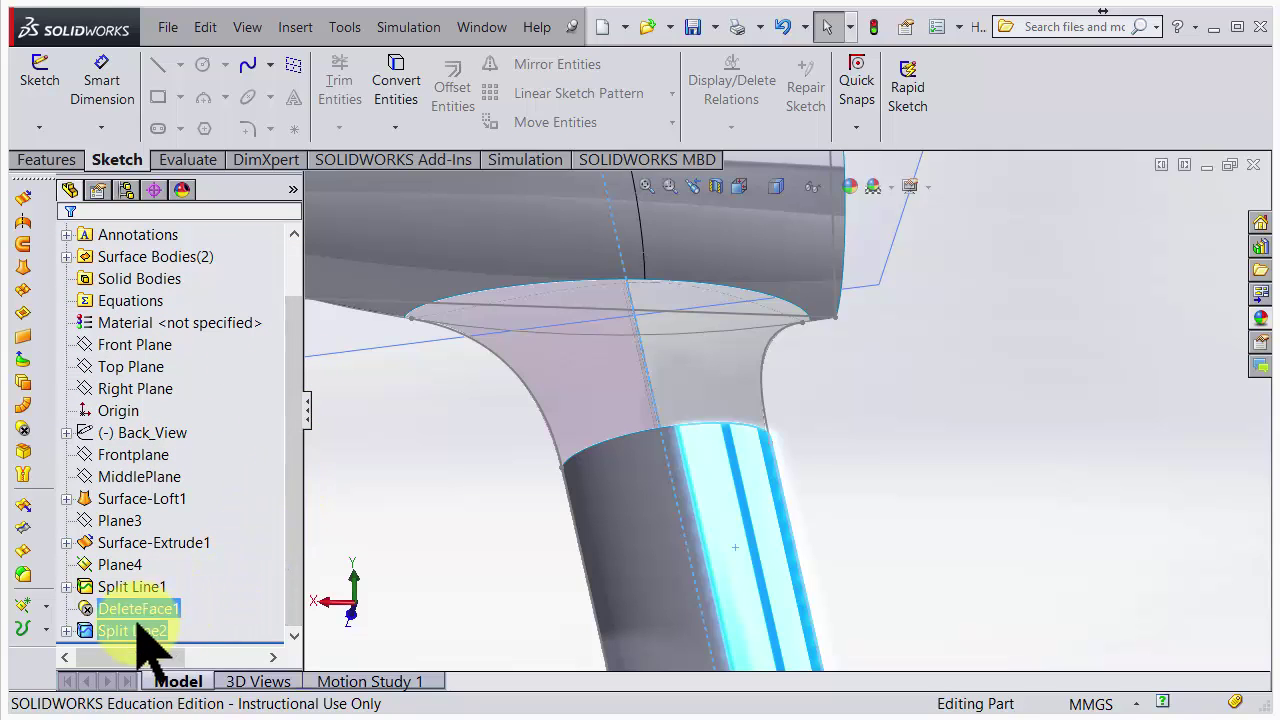
left_click(66, 631)
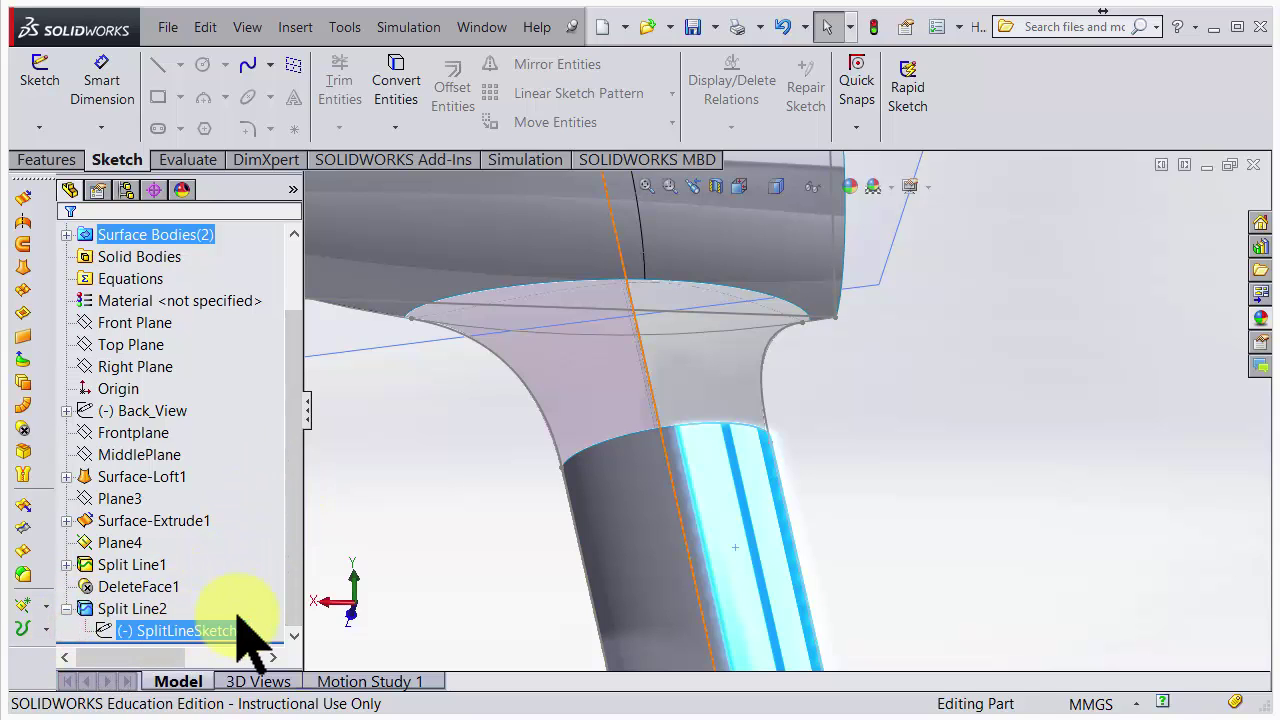
left_click(66, 564)
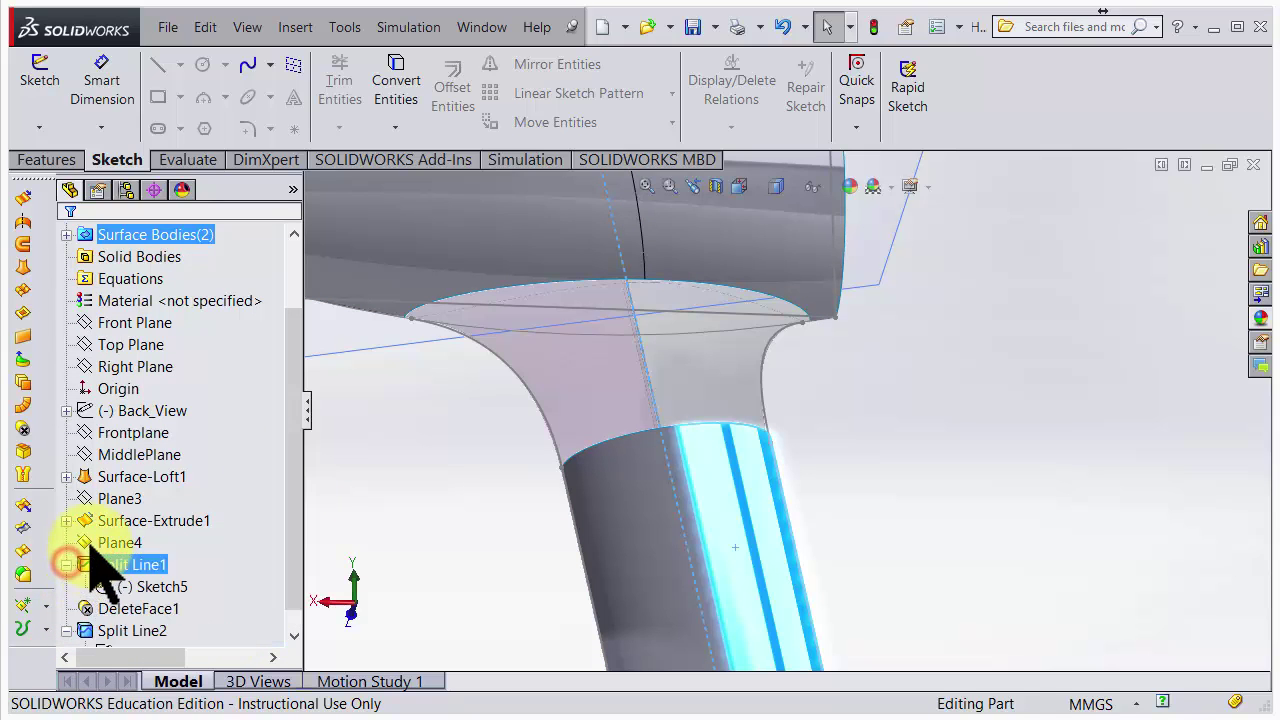
left_click(66, 476)
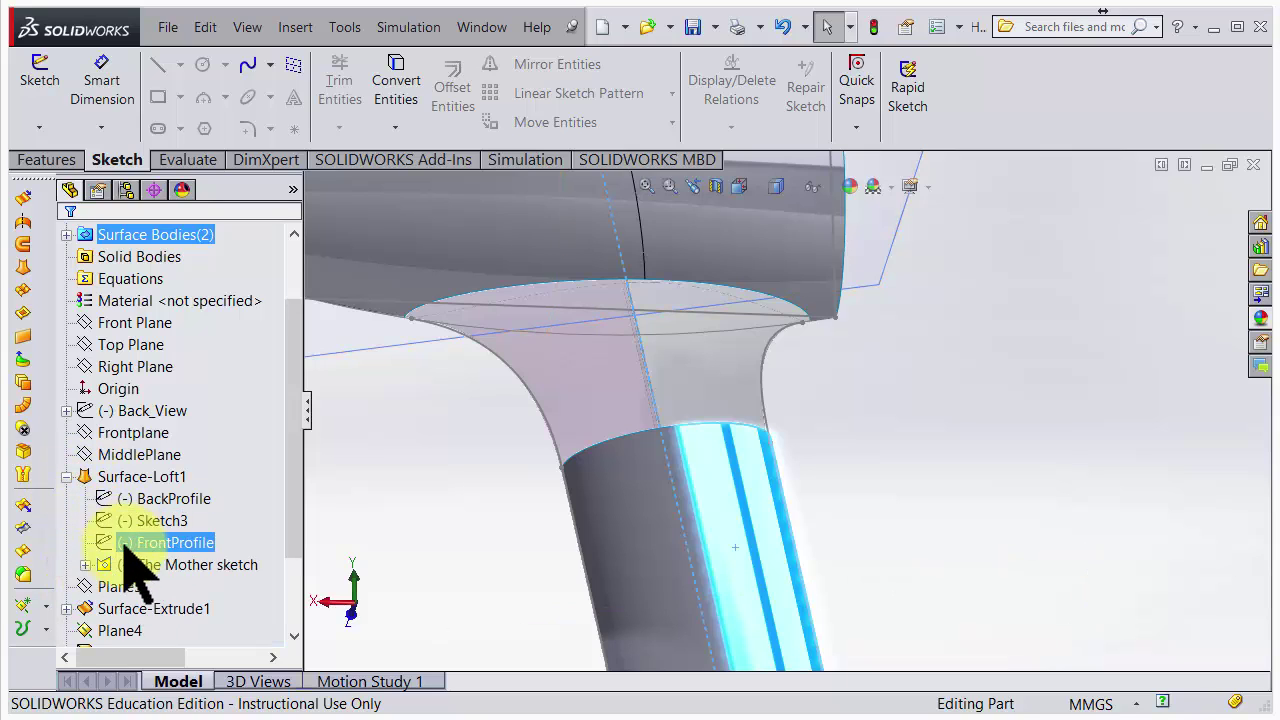
right_click(178, 566)
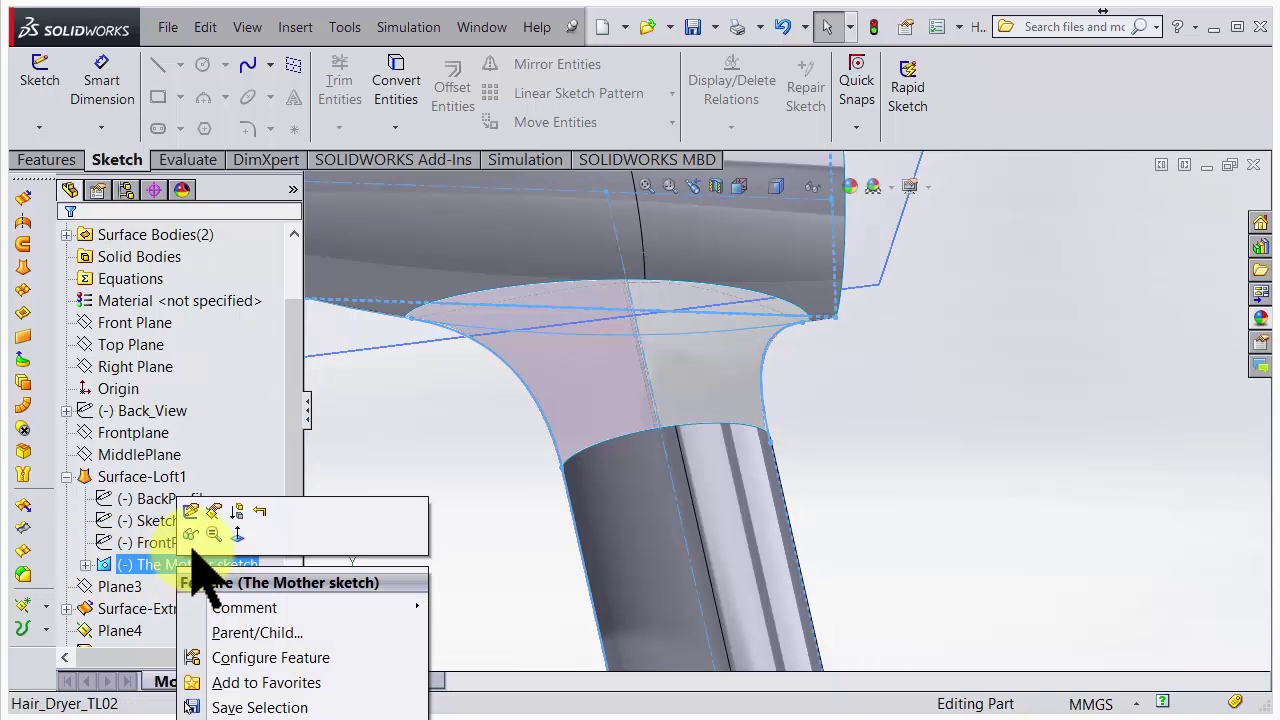
left_click(190, 535)
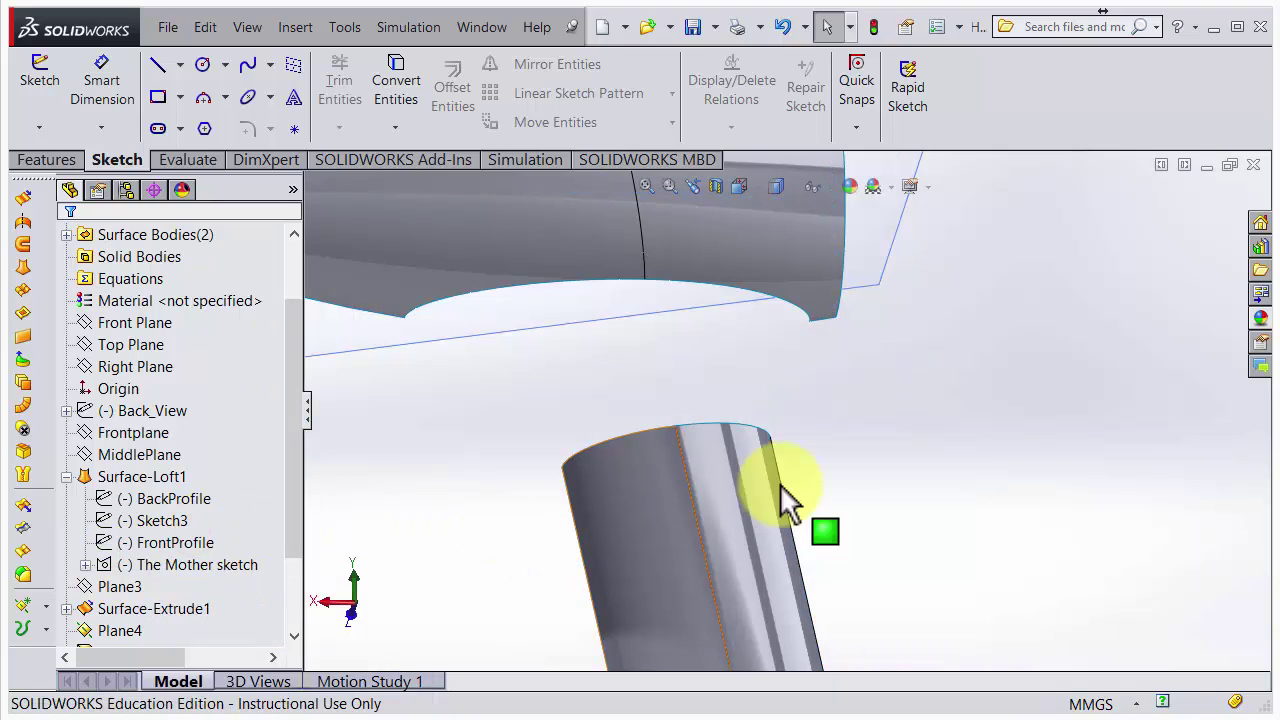
scroll(732, 490, "up", 3)
right_click(857, 228)
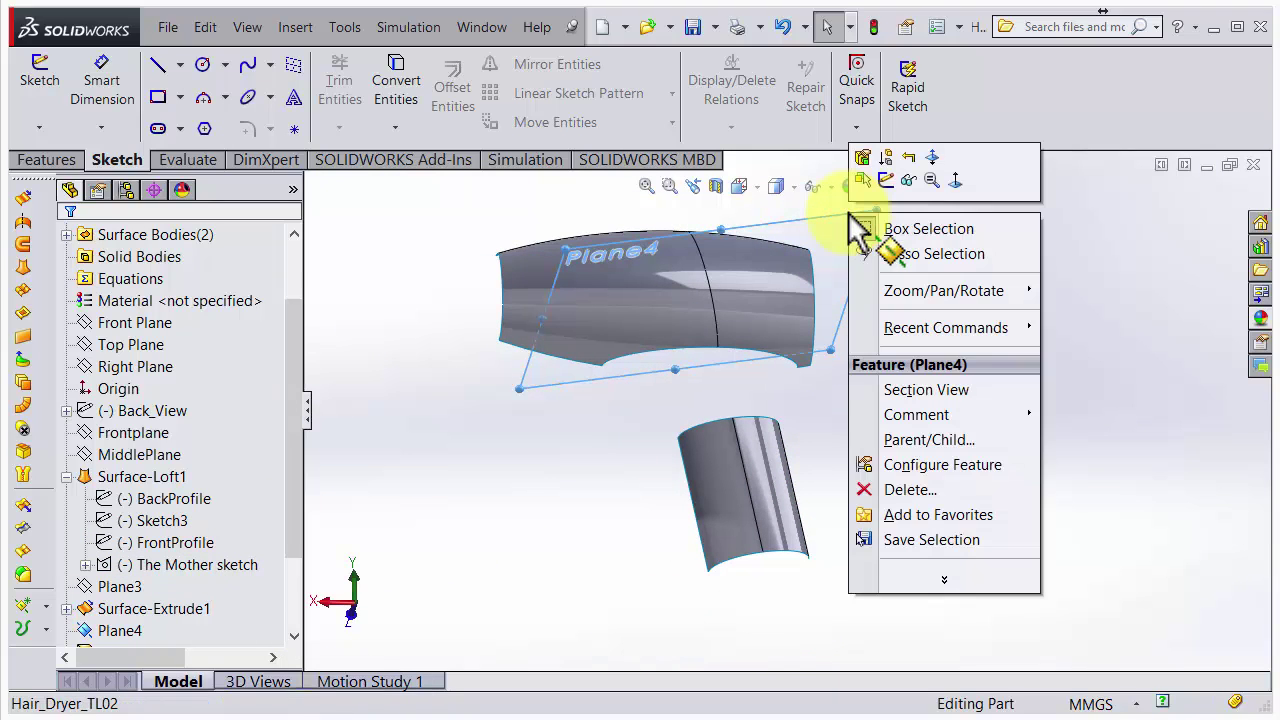
left_click(908, 180)
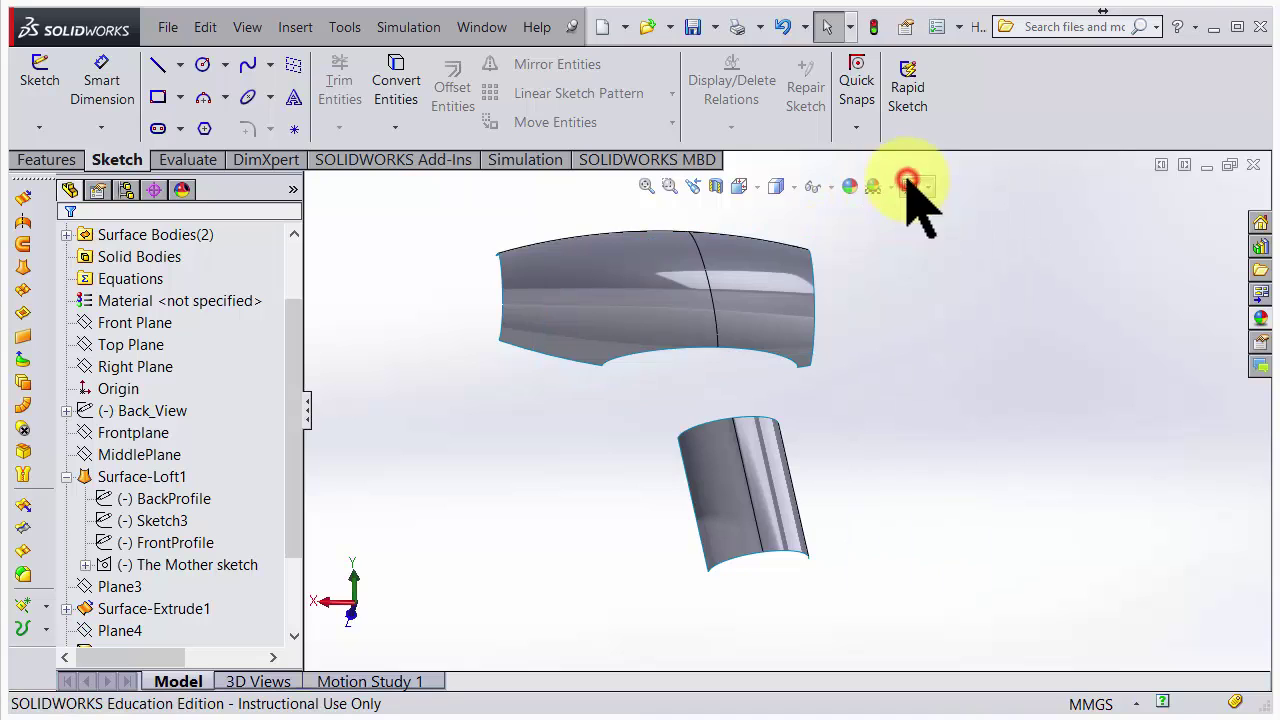
Orbit to examine the split body and handle surfaces, then open the Sketch type dropdown.
scroll(843, 314, "down", 3)
middle_click_drag(759, 405, 672, 428)
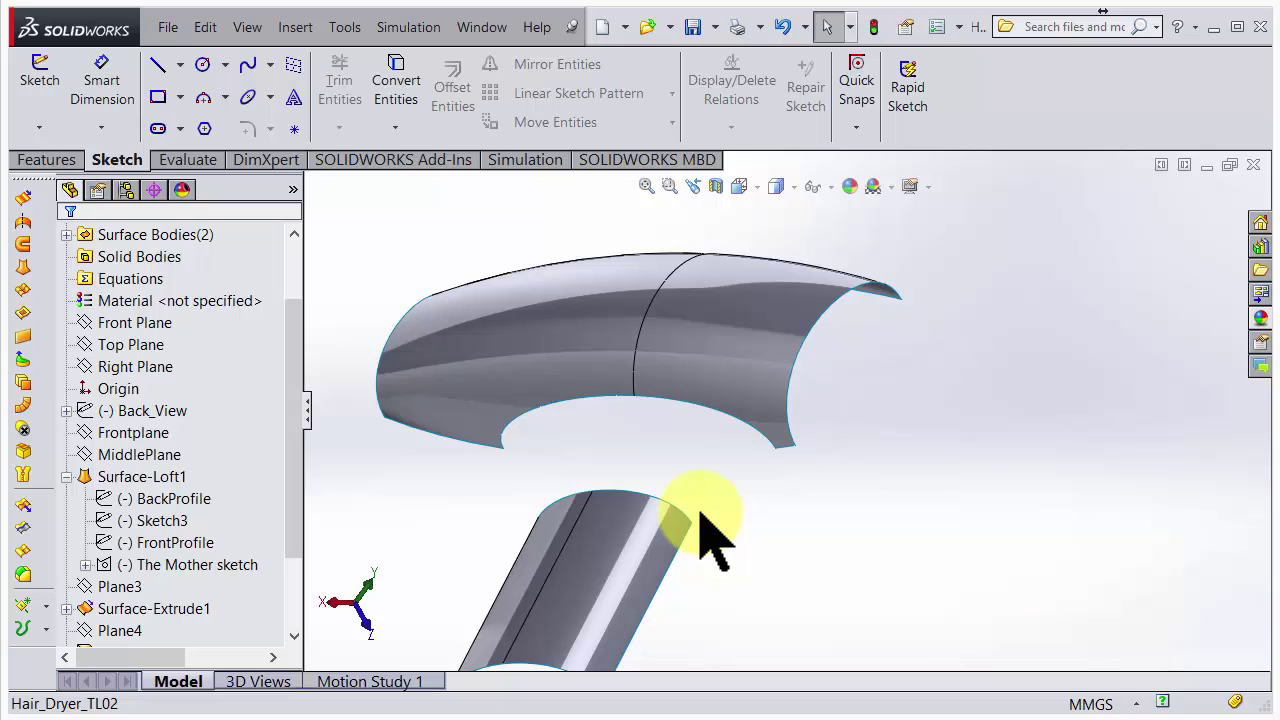
mouse_move(700, 517)
middle_mouse_down()
mouse_move(657, 471)
mouse_move(629, 409)
mouse_move(709, 474)
mouse_move(773, 500)
mouse_move(686, 531)
mouse_move(766, 506)
mouse_move(755, 440)
mouse_move(646, 443)
mouse_move(686, 509)
middle_mouse_up()
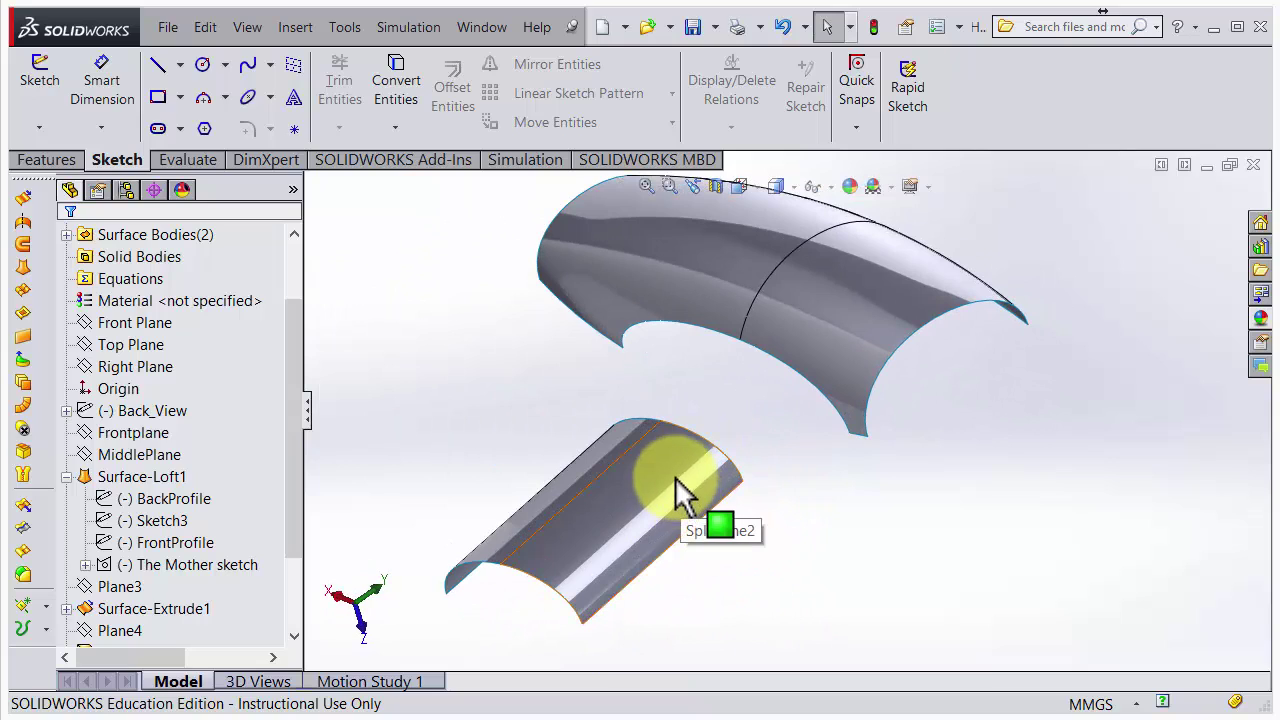
left_click(42, 126)
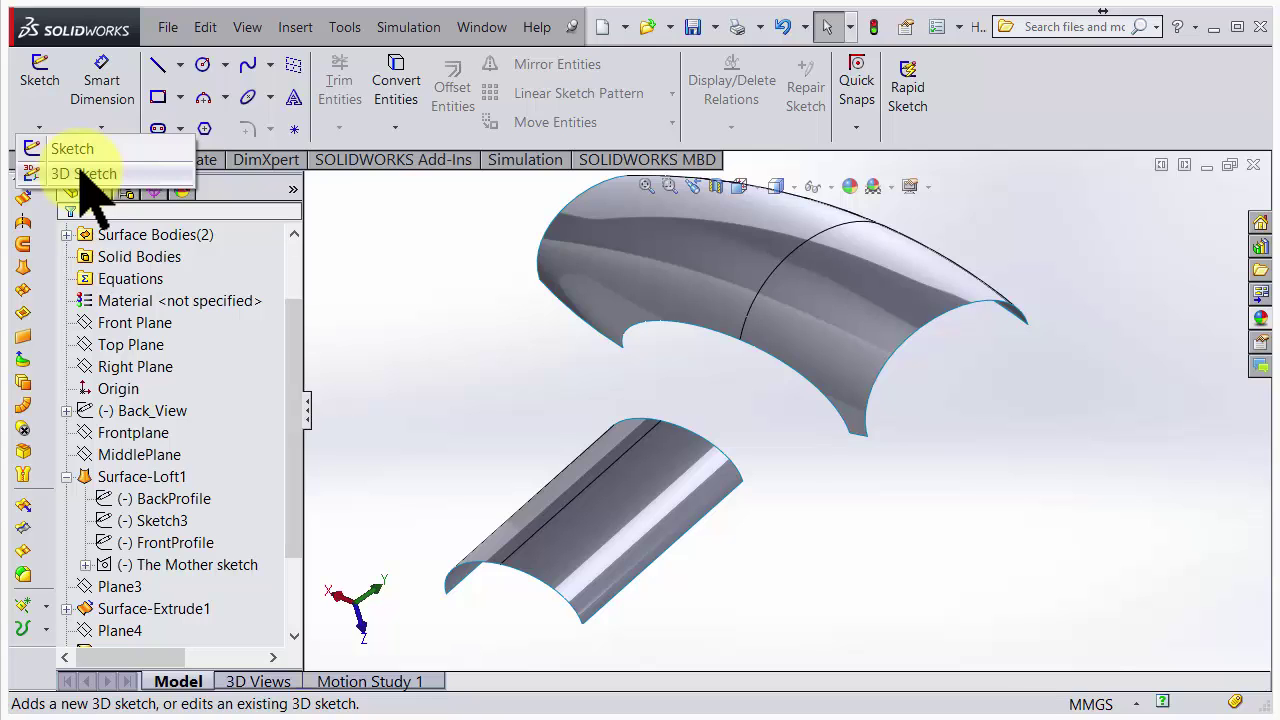
Start a 3D sketch and draw a spline across the neck gap between the handle and body edges.
left_click(83, 173)
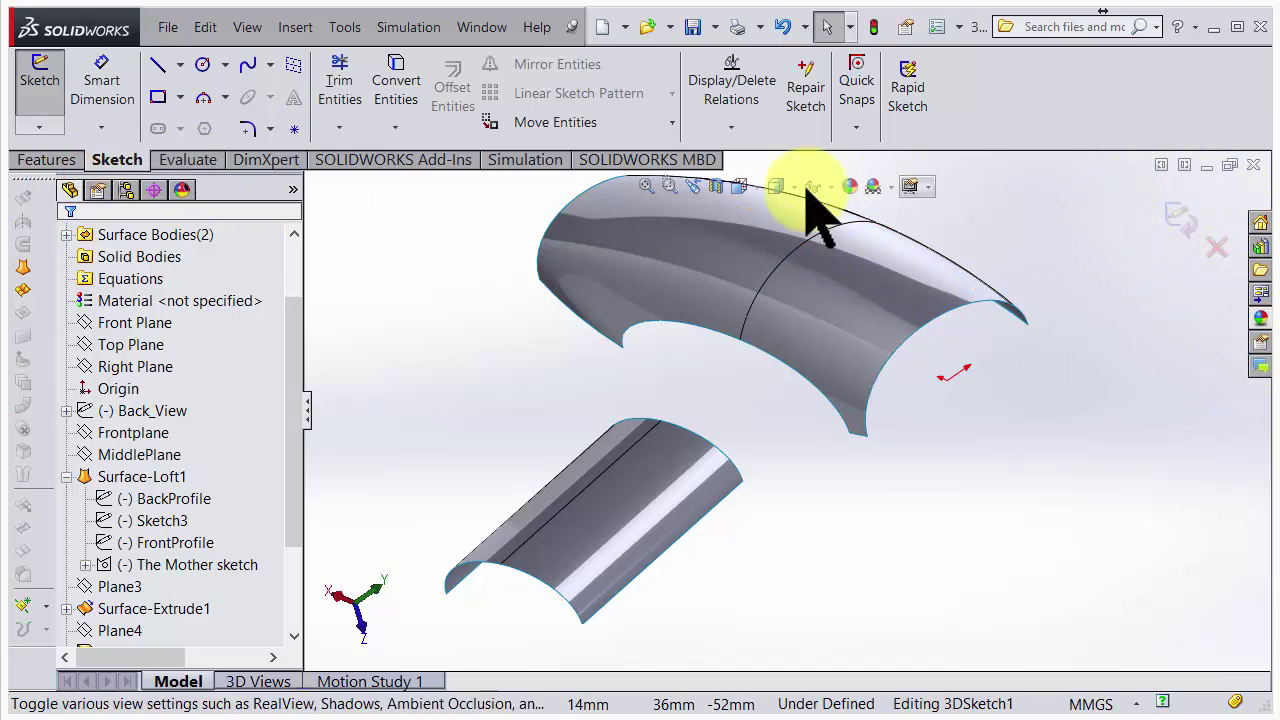
left_click(250, 66)
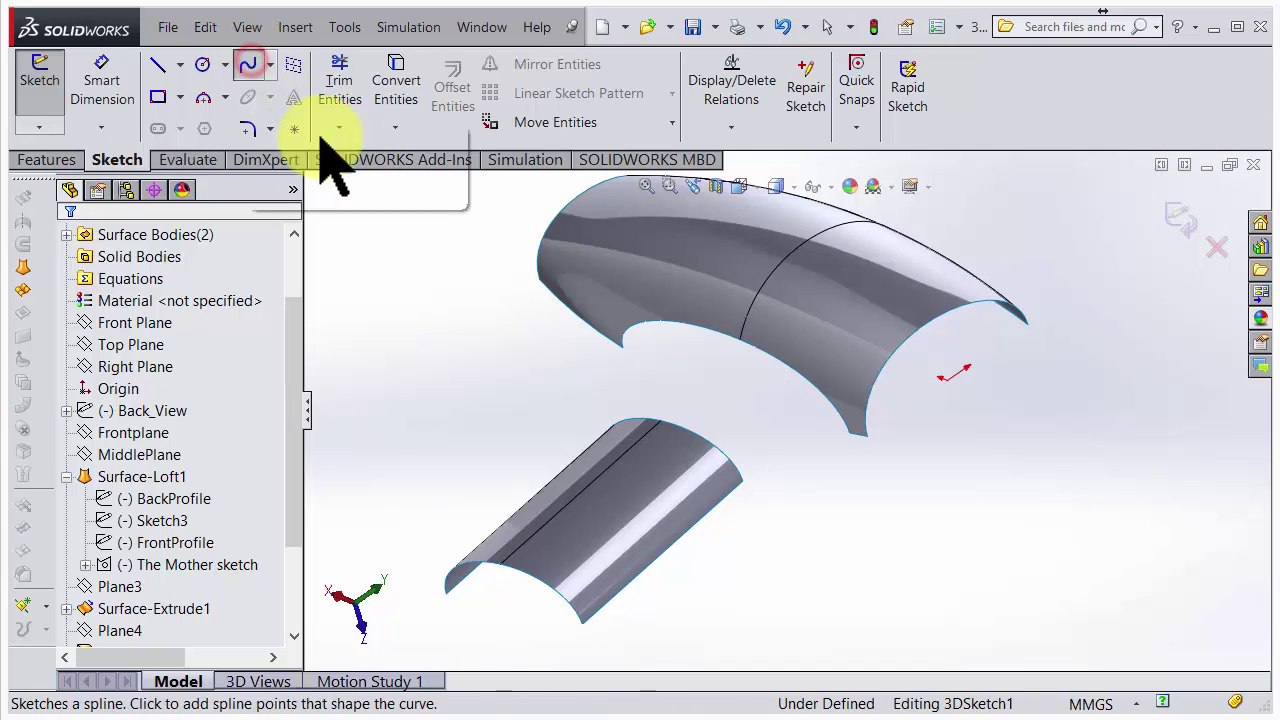
scroll(777, 534, "down", 3)
scroll(771, 446, "down", 2)
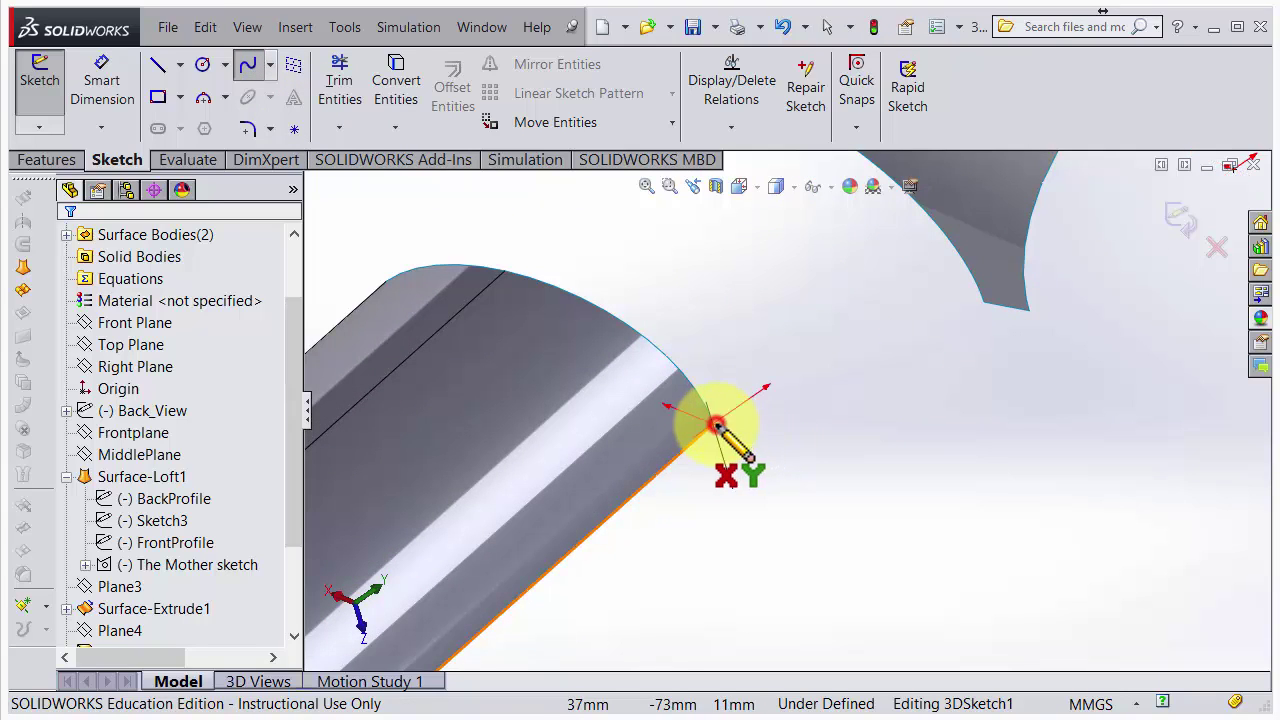
left_click(716, 424)
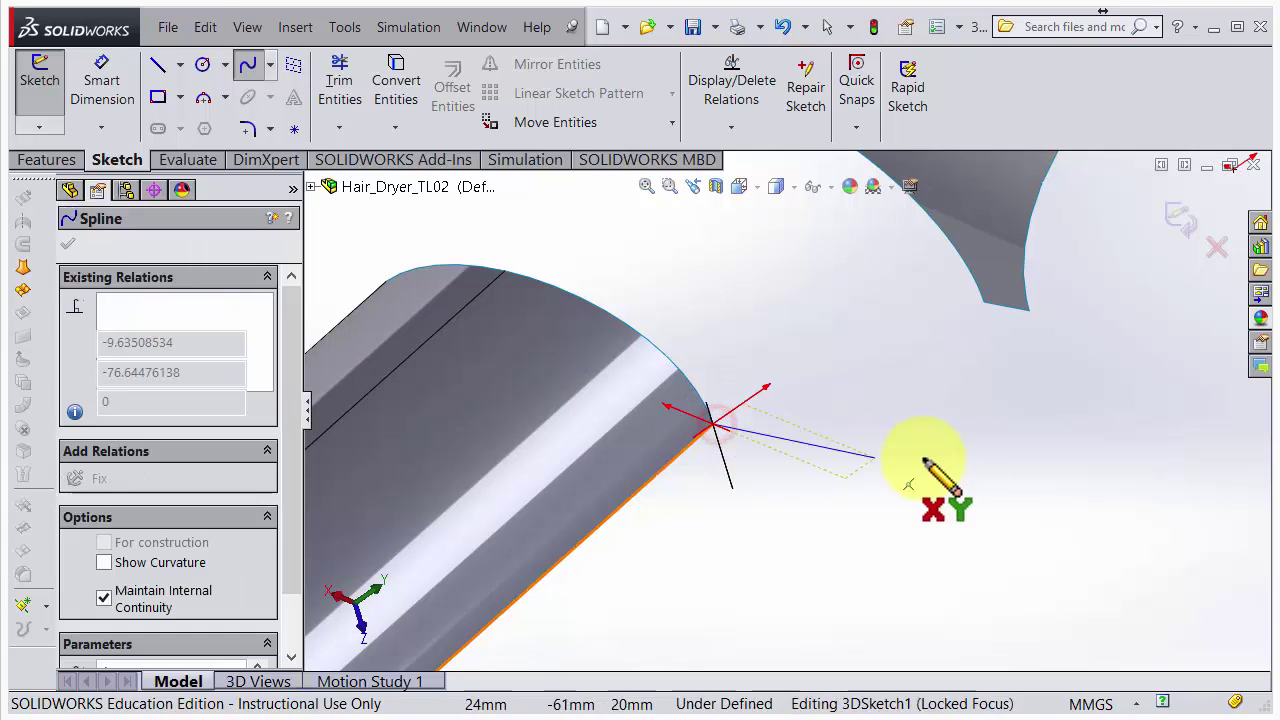
left_click(984, 302)
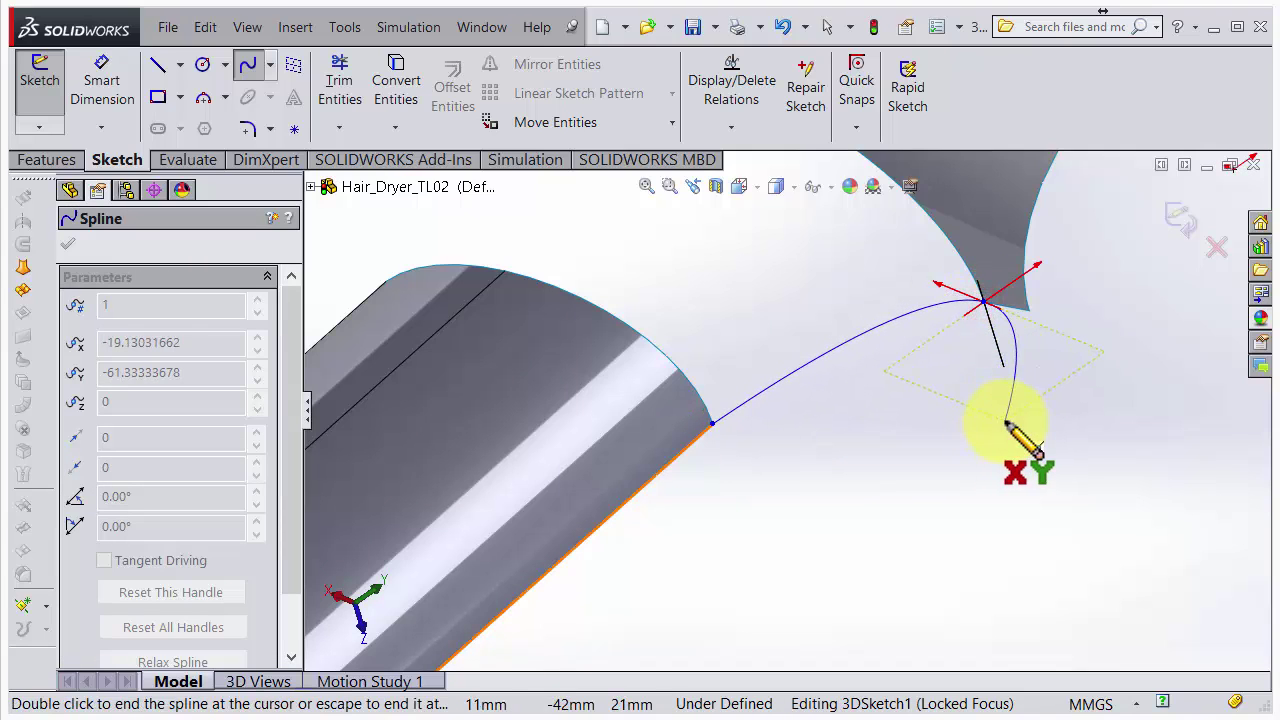
key("Escape")
middle_click_drag(971, 458, 880, 490)
scroll(880, 490, "down", 3)
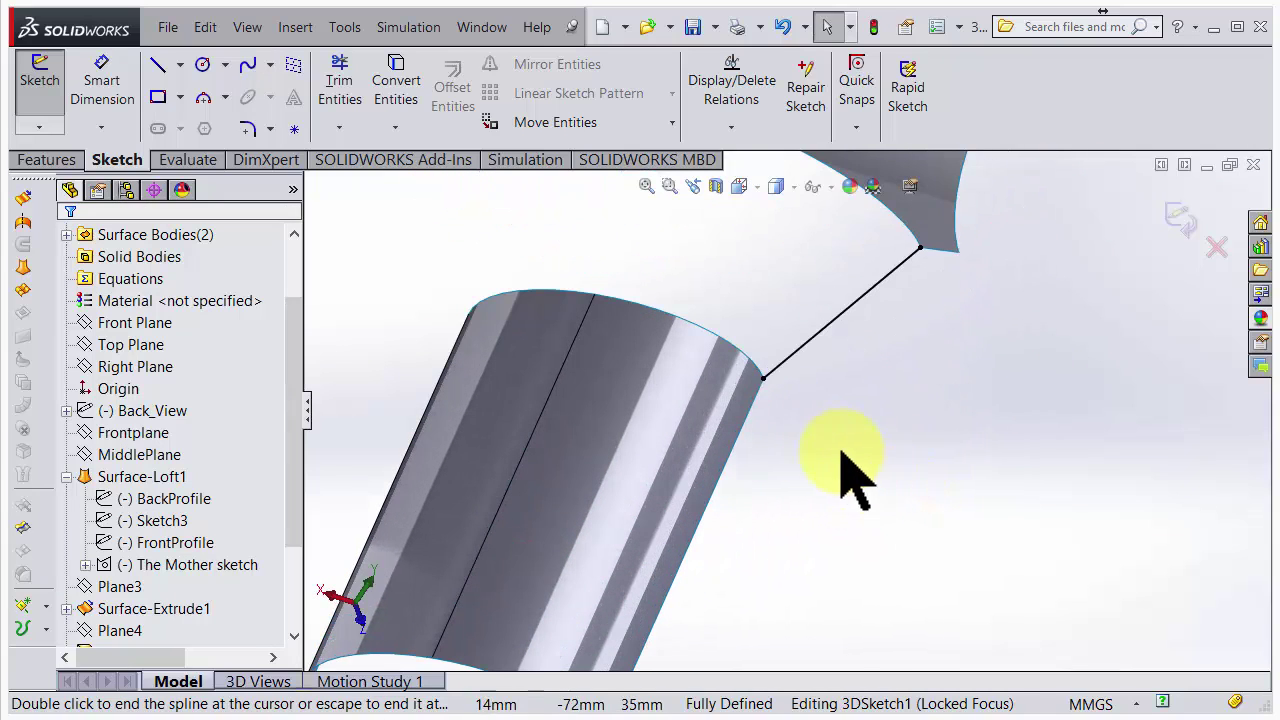
double_click(784, 362)
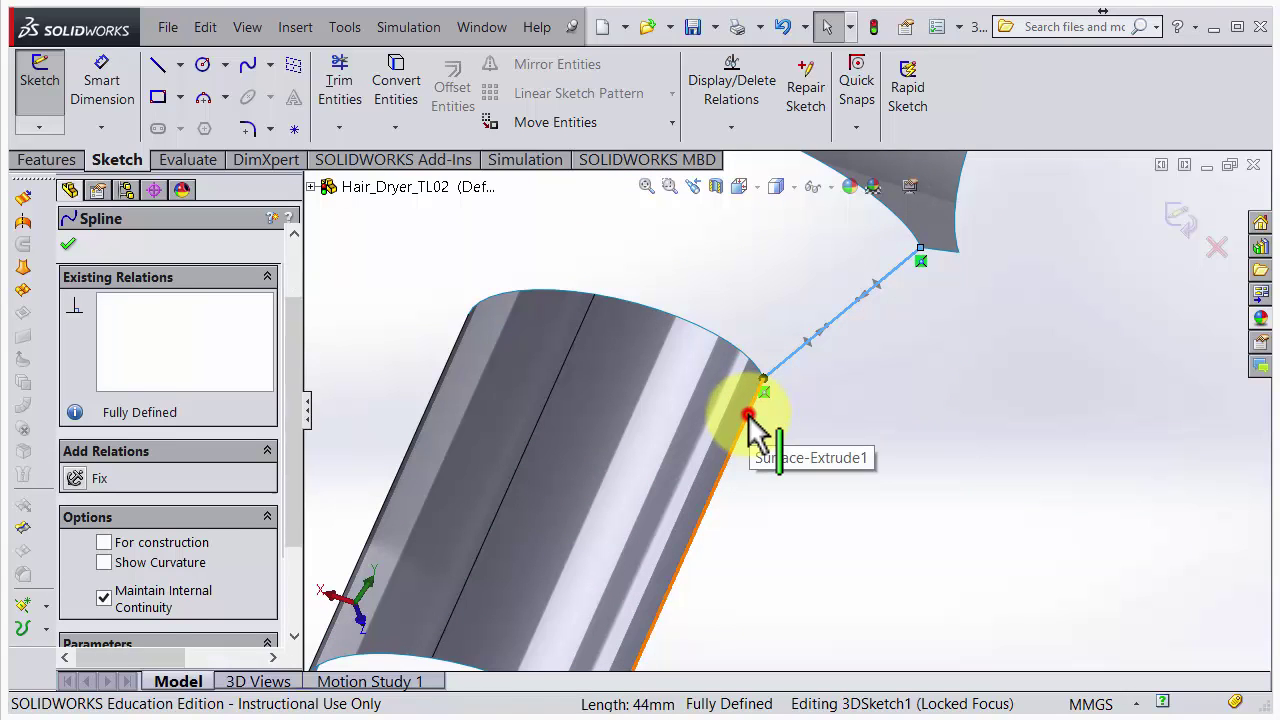
Make the spline tangent to the handle edge and the body edge, then exit the 3D sketch.
left_click(751, 420, "ctrl")
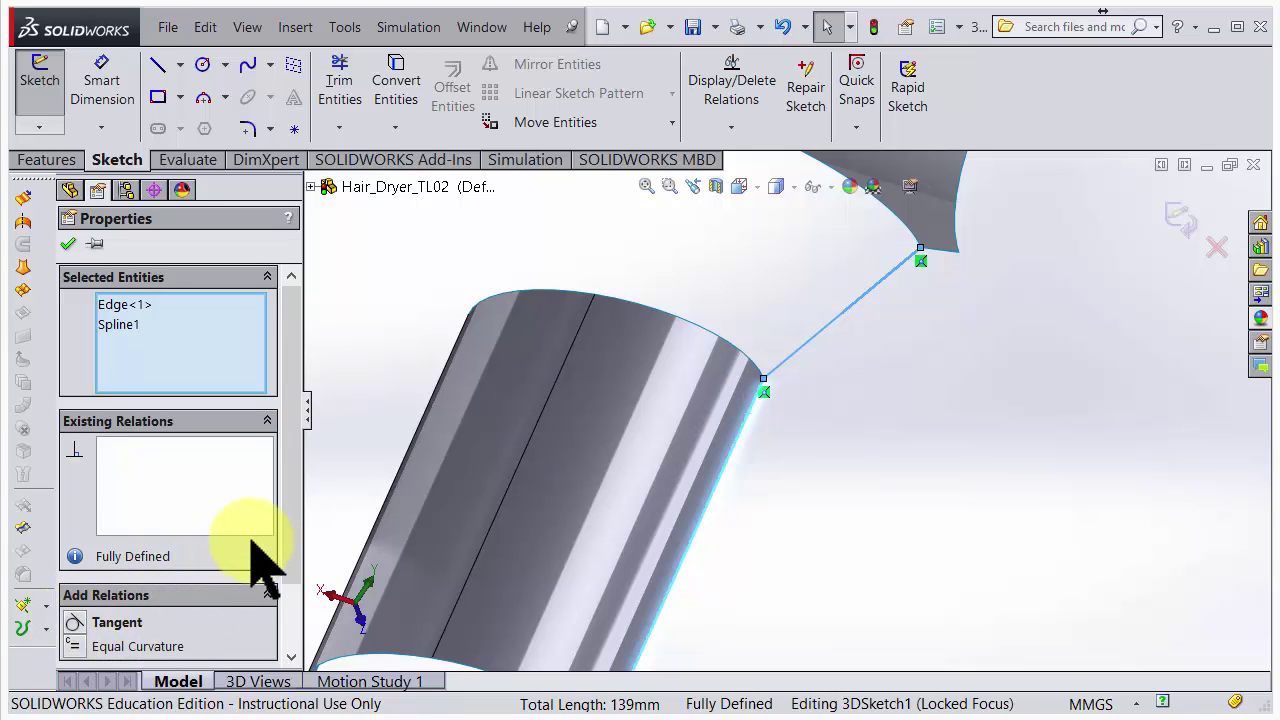
left_click(287, 515)
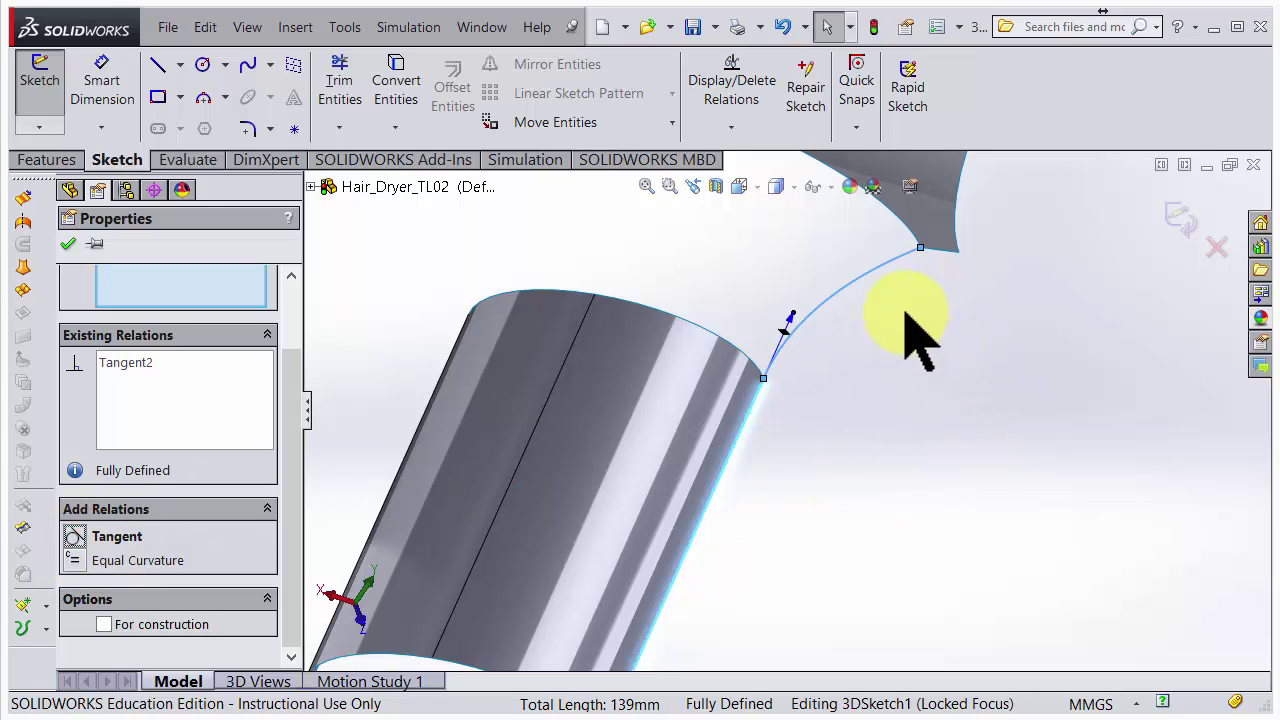
left_click(936, 252)
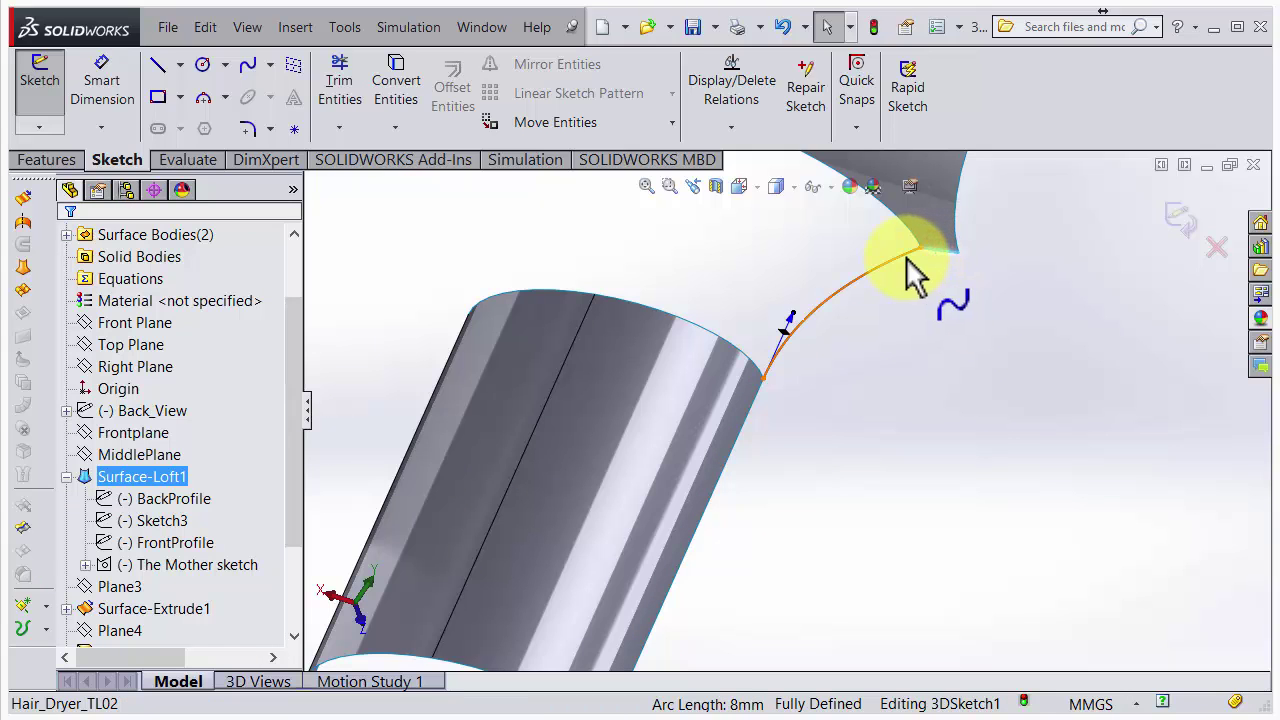
left_click(910, 268, "ctrl")
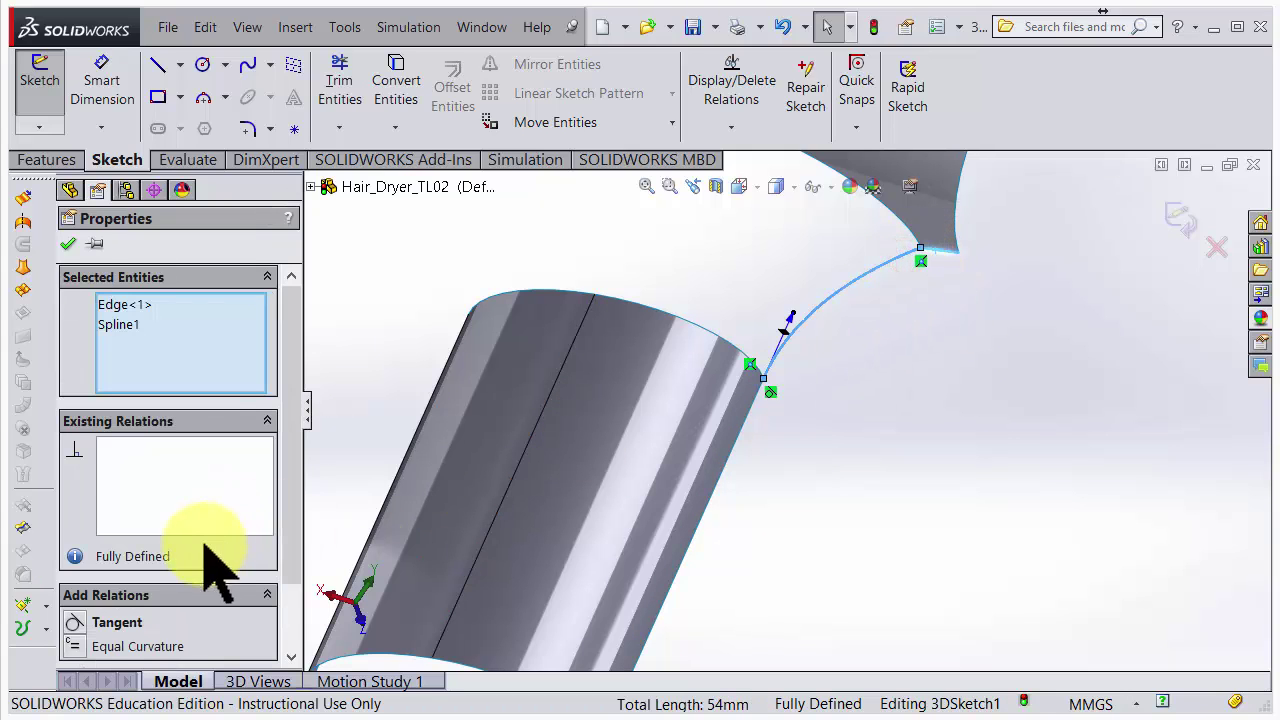
left_click(78, 625)
scroll(790, 420, "up", 5)
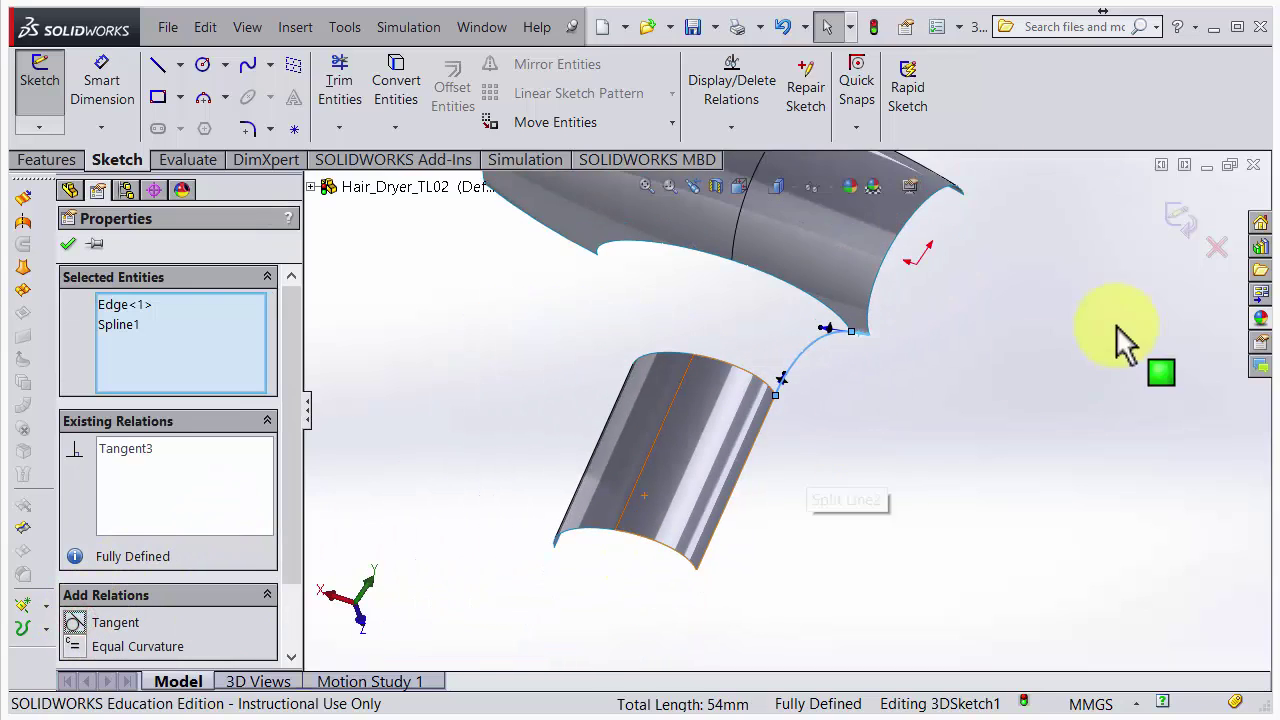
left_click(1180, 222)
Reopen 3DSketch1 and draw a second spline from the body's lower edge to the handle edge on the opposite side.
scroll(643, 371, "down", 8)
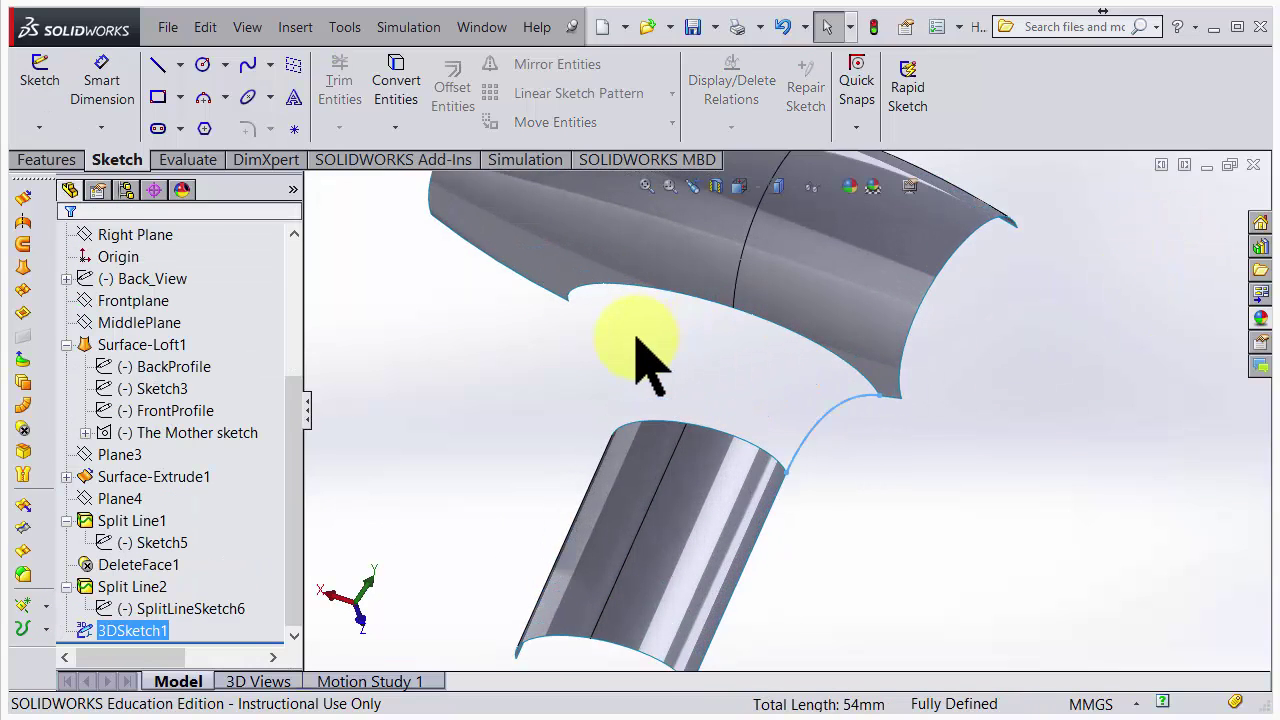
middle_click_drag(608, 449, 668, 406)
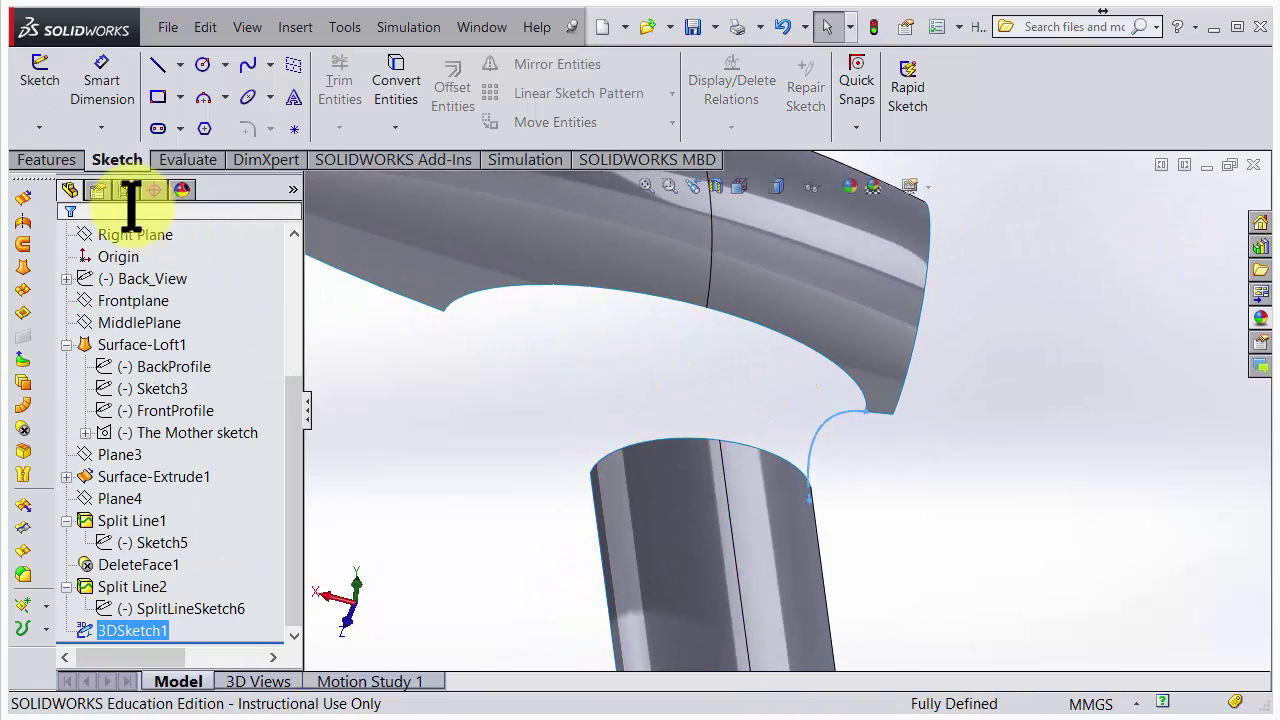
left_click(42, 125)
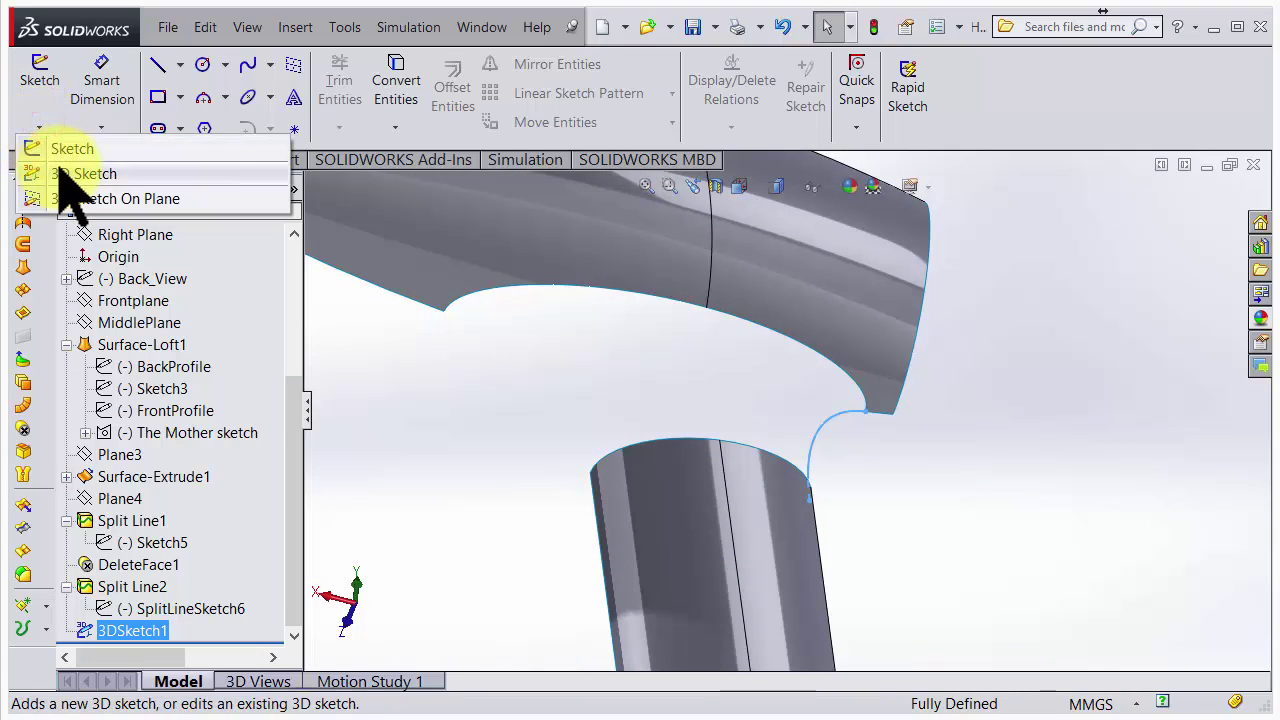
left_click(70, 174)
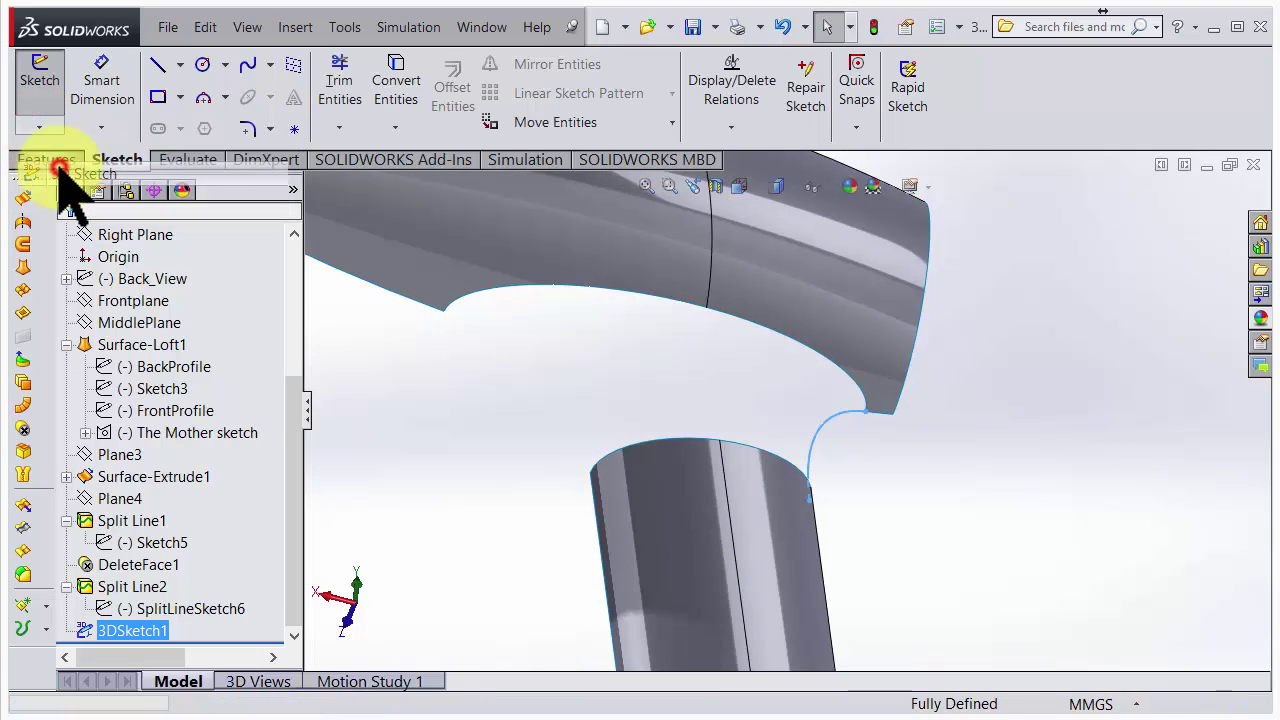
left_click(247, 65)
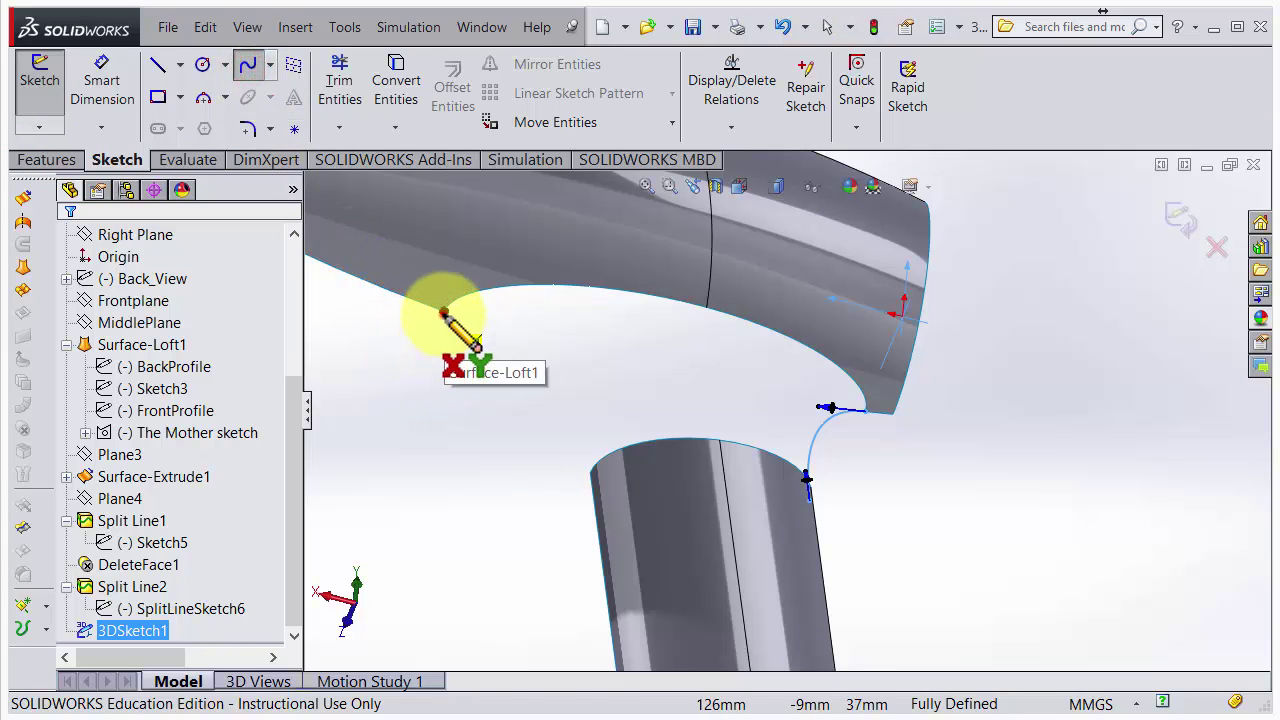
left_click(443, 312)
middle_click_drag(566, 529, 598, 483)
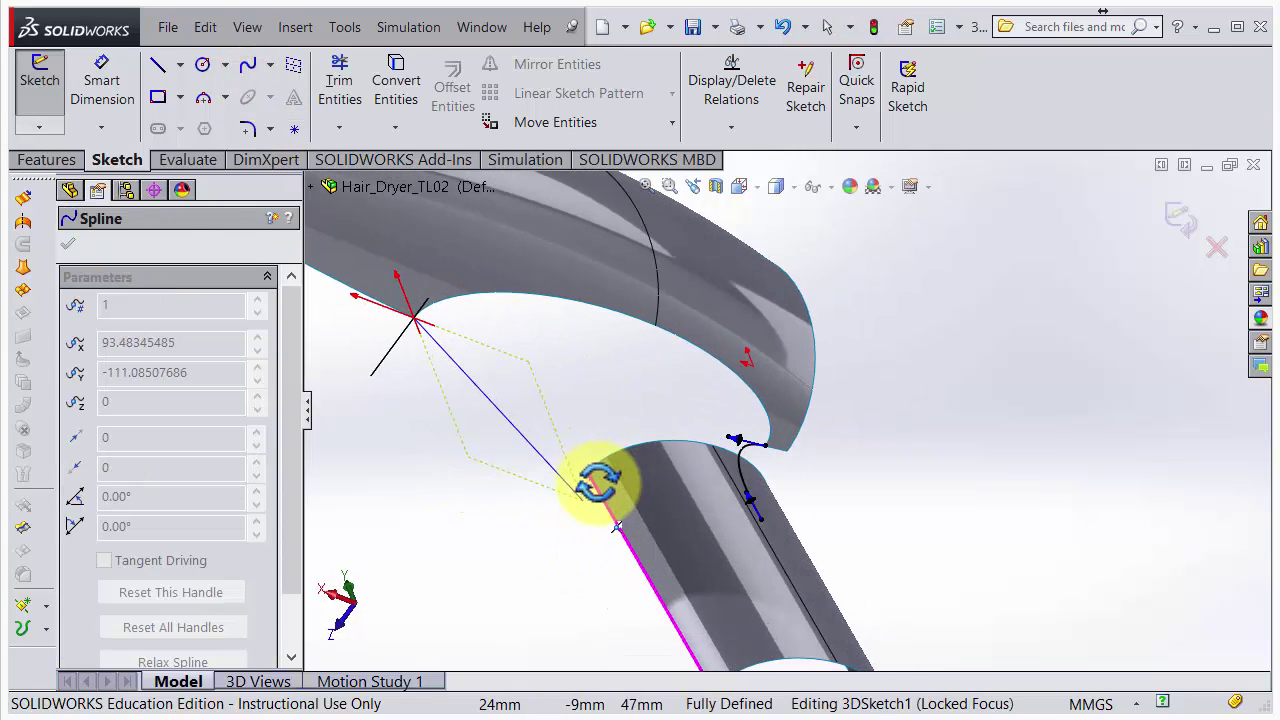
scroll(598, 490, "down", 6)
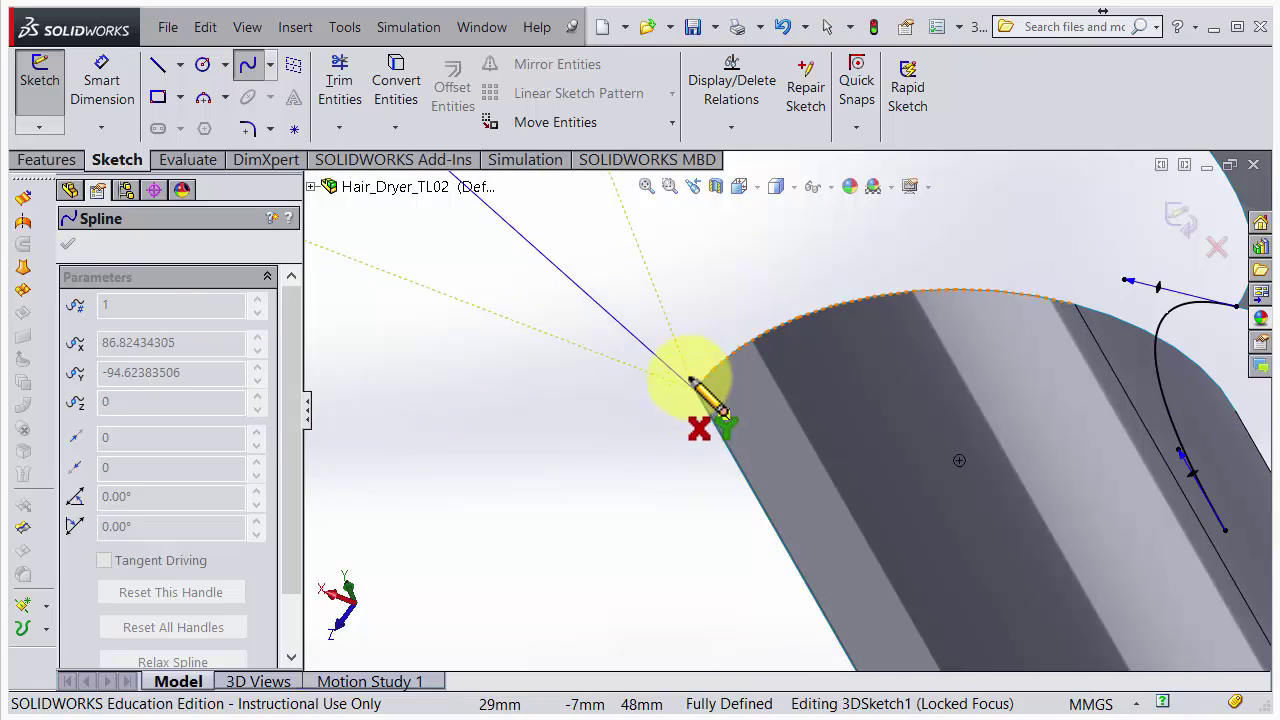
left_click(697, 393)
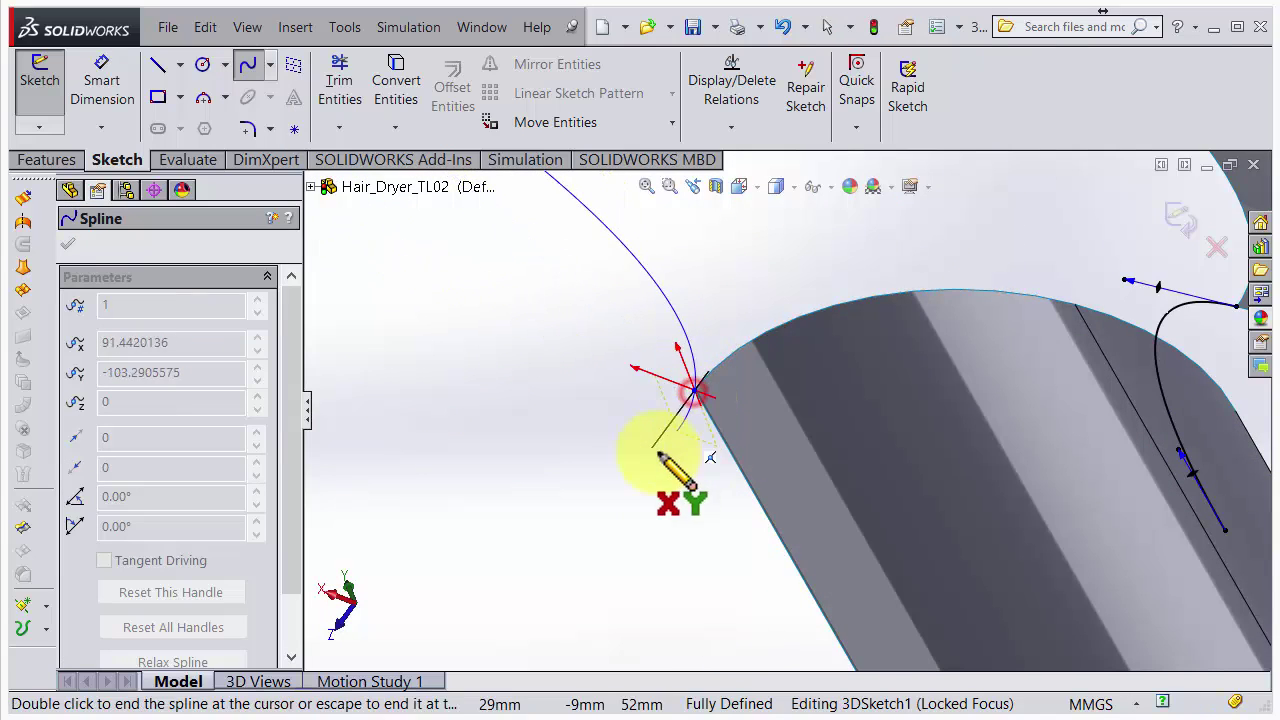
key("Escape")
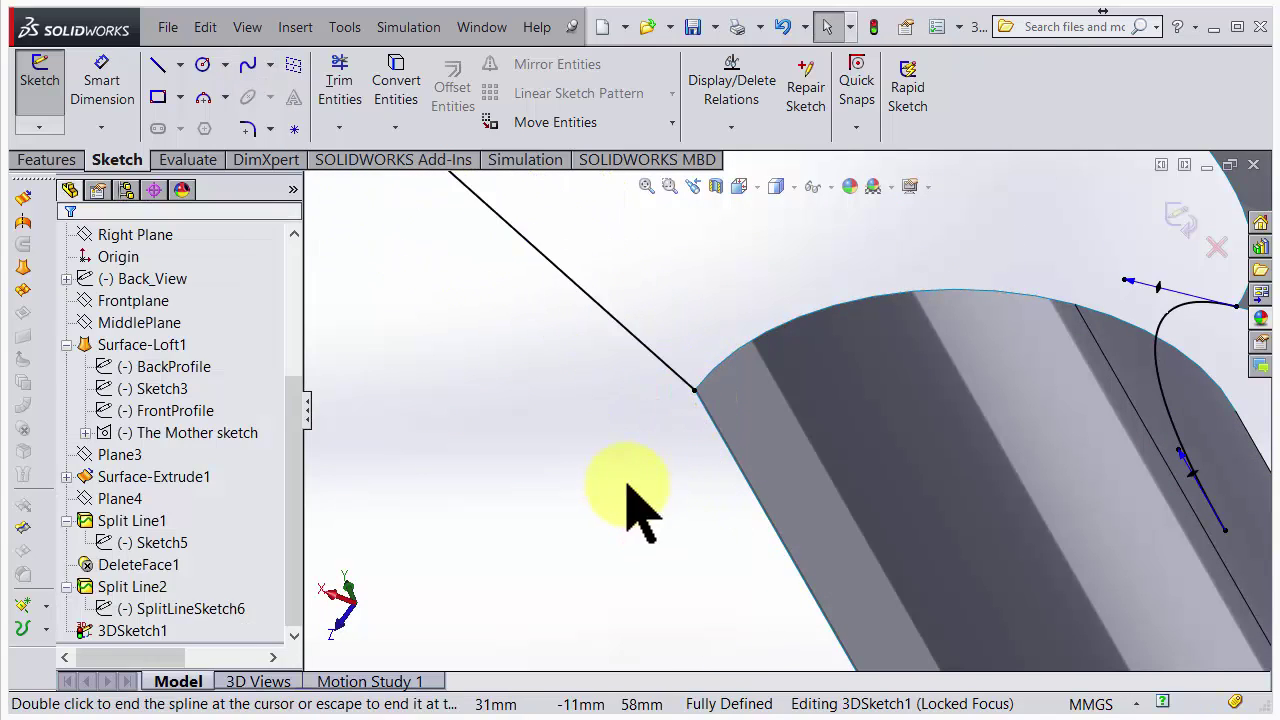
Make the second spline tangent to the handle edge and the body edge, then exit the 3D sketch.
double_click(708, 414)
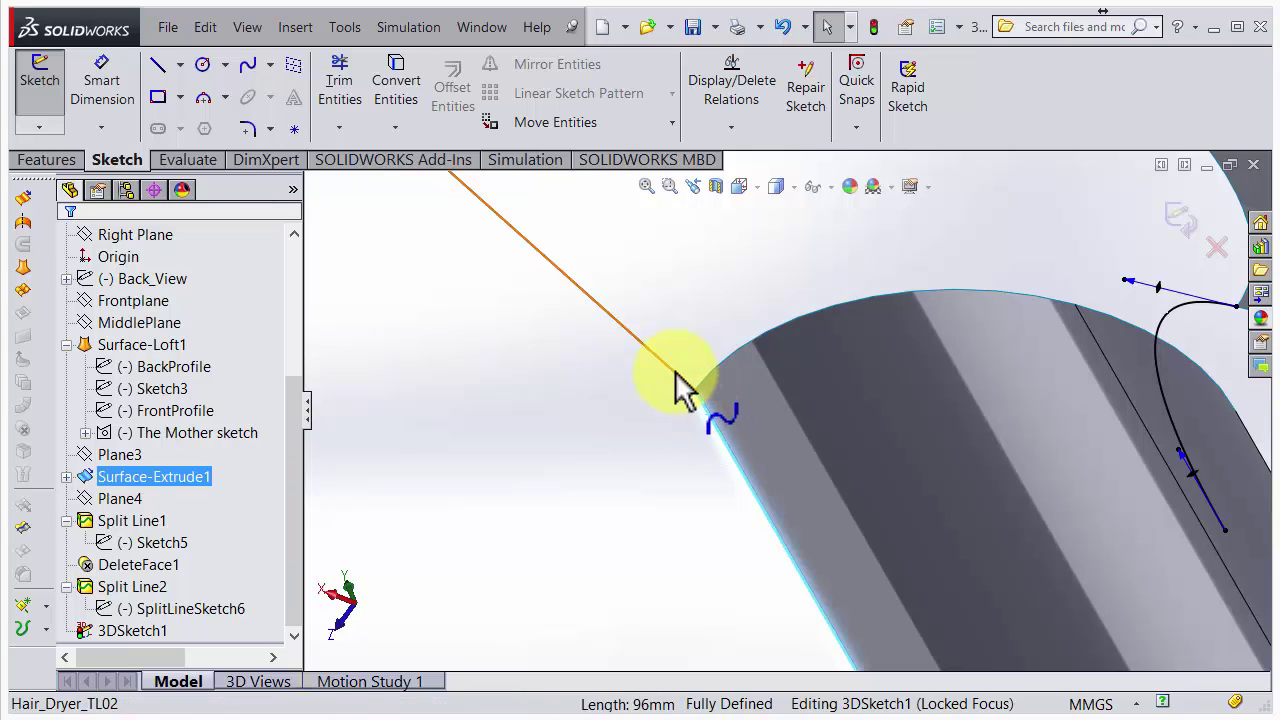
left_click(676, 380, "ctrl")
left_click(80, 622)
middle_click_drag(715, 617, 608, 286)
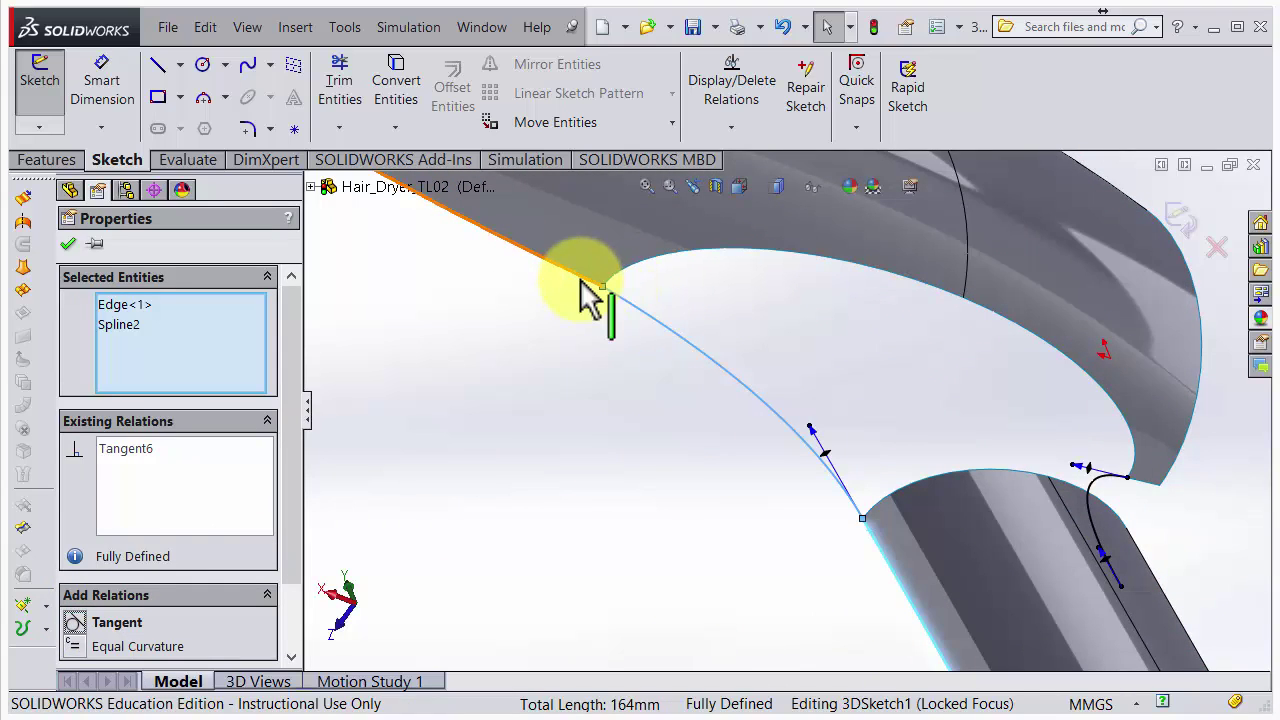
left_click(586, 286)
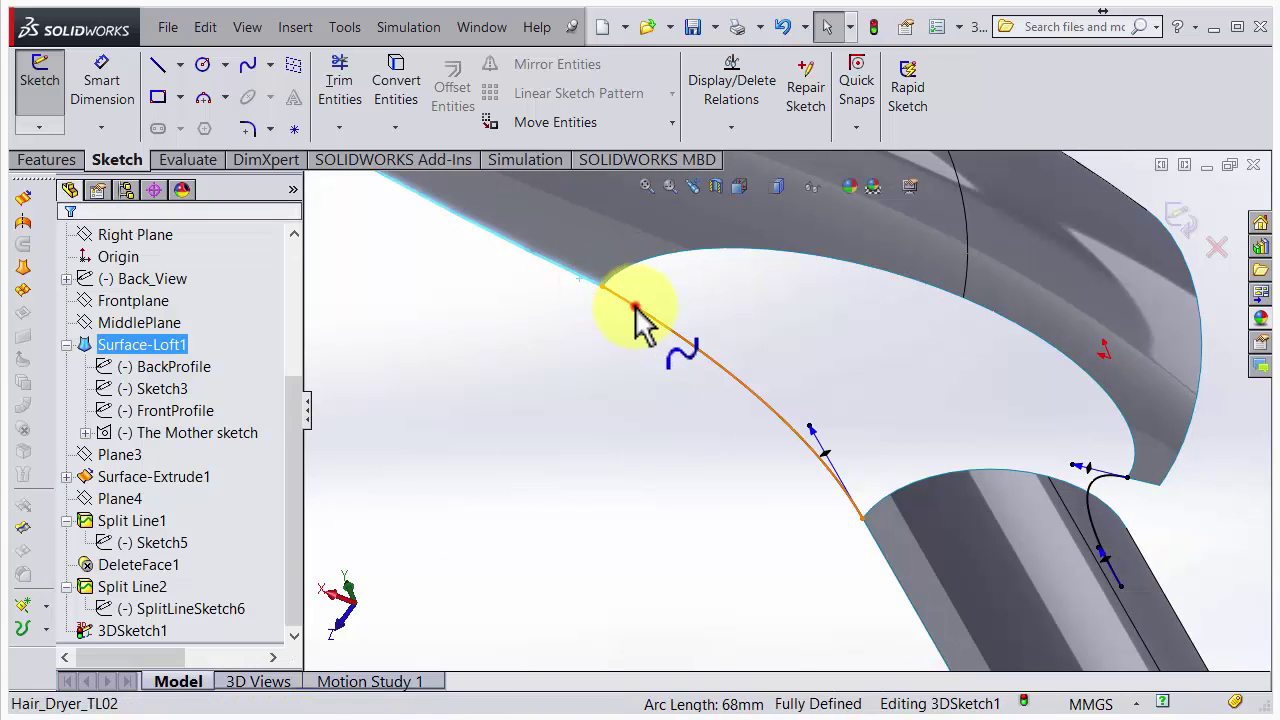
left_click(640, 318, "ctrl")
left_click(78, 621)
mouse_move(505, 620)
middle_mouse_down()
mouse_move(909, 423)
mouse_move(829, 500)
mouse_move(829, 537)
middle_mouse_up()
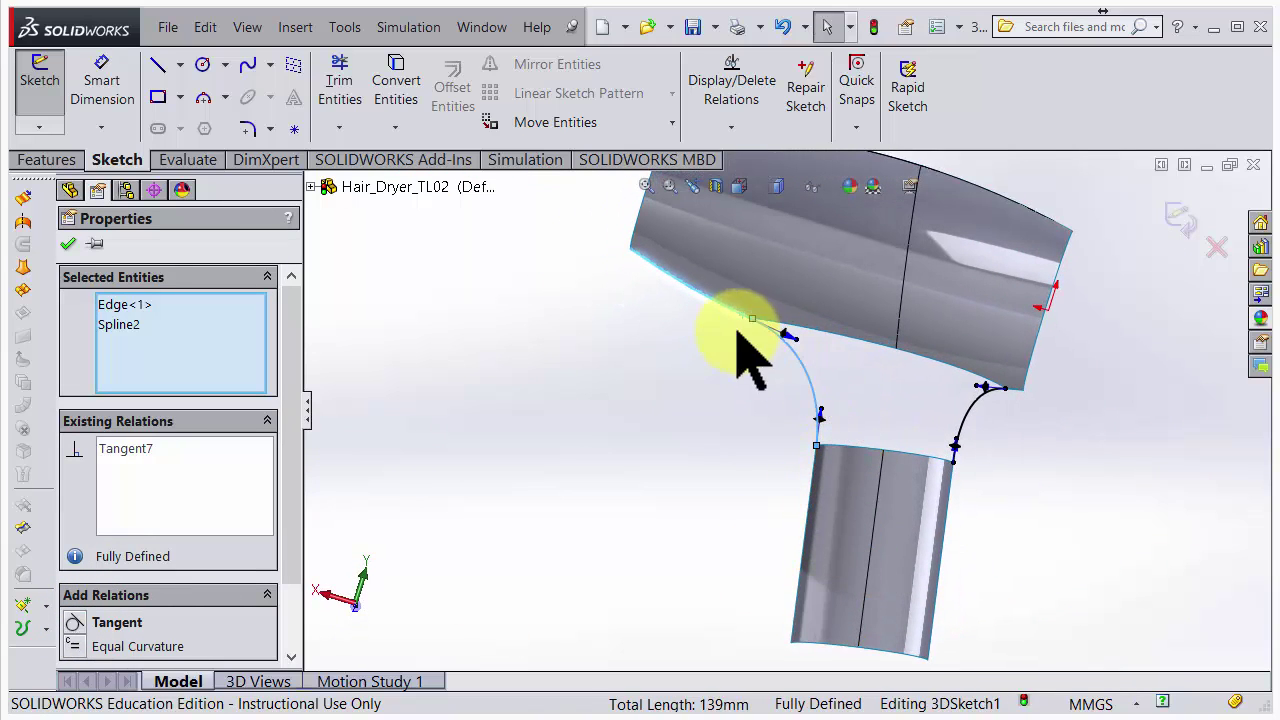
scroll(1040, 425, "down", 3)
mouse_move(917, 465)
middle_mouse_down()
mouse_move(1008, 355)
mouse_move(812, 402)
mouse_move(706, 394)
mouse_move(795, 327)
mouse_move(803, 420)
mouse_move(673, 499)
mouse_move(709, 514)
mouse_move(731, 451)
mouse_move(766, 452)
middle_mouse_up()
left_click(1180, 214)
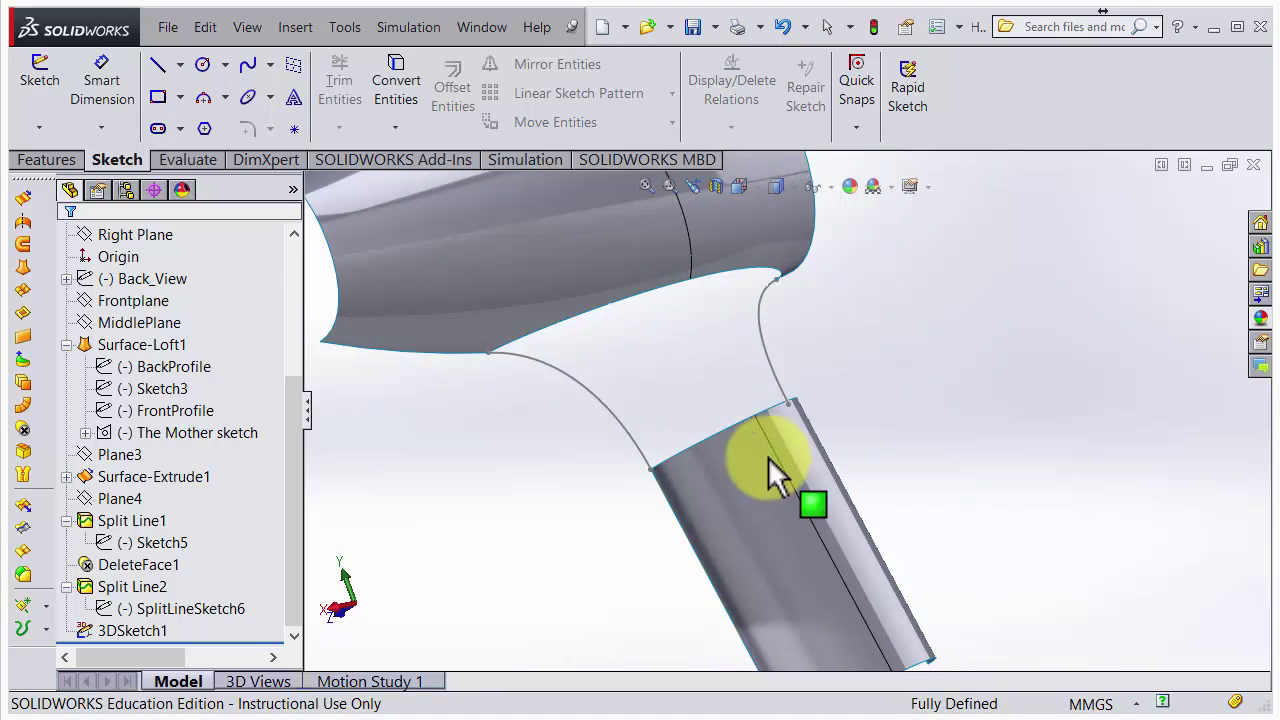
Start a new 3D sketch and draw a spline from the body's split line to the handle edge.
left_click(40, 130)
left_click(55, 171)
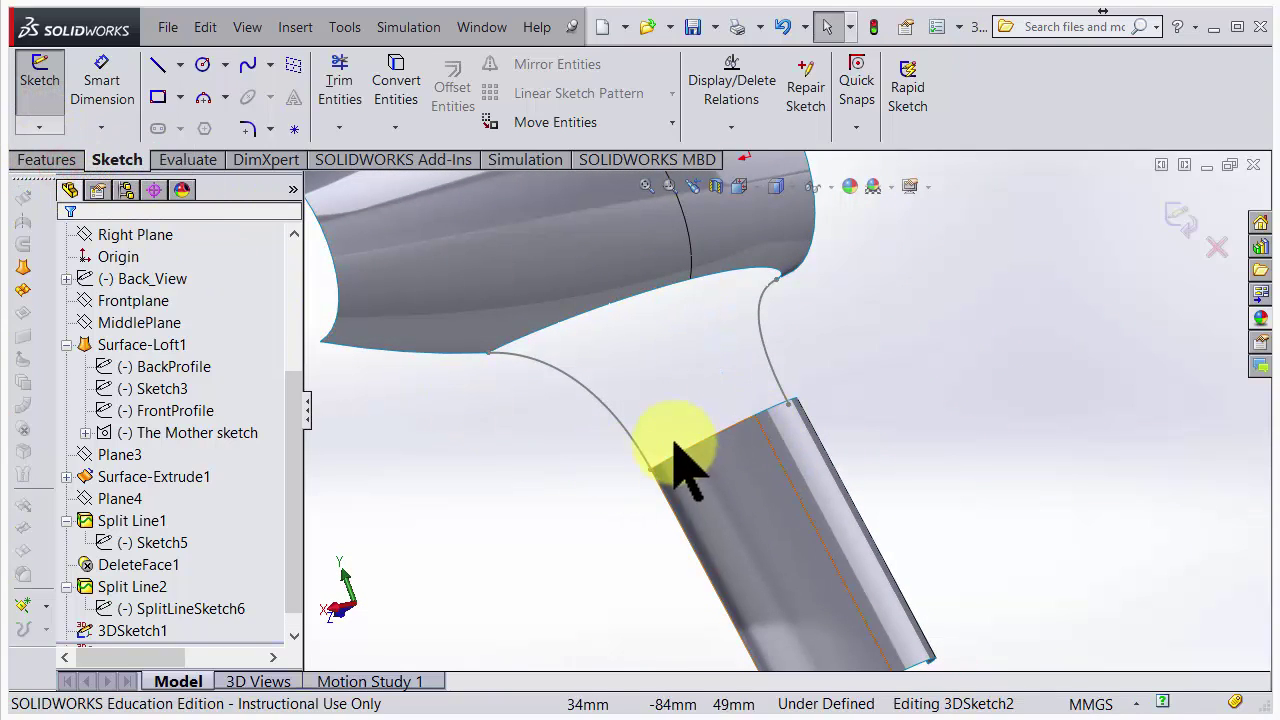
left_click(250, 67)
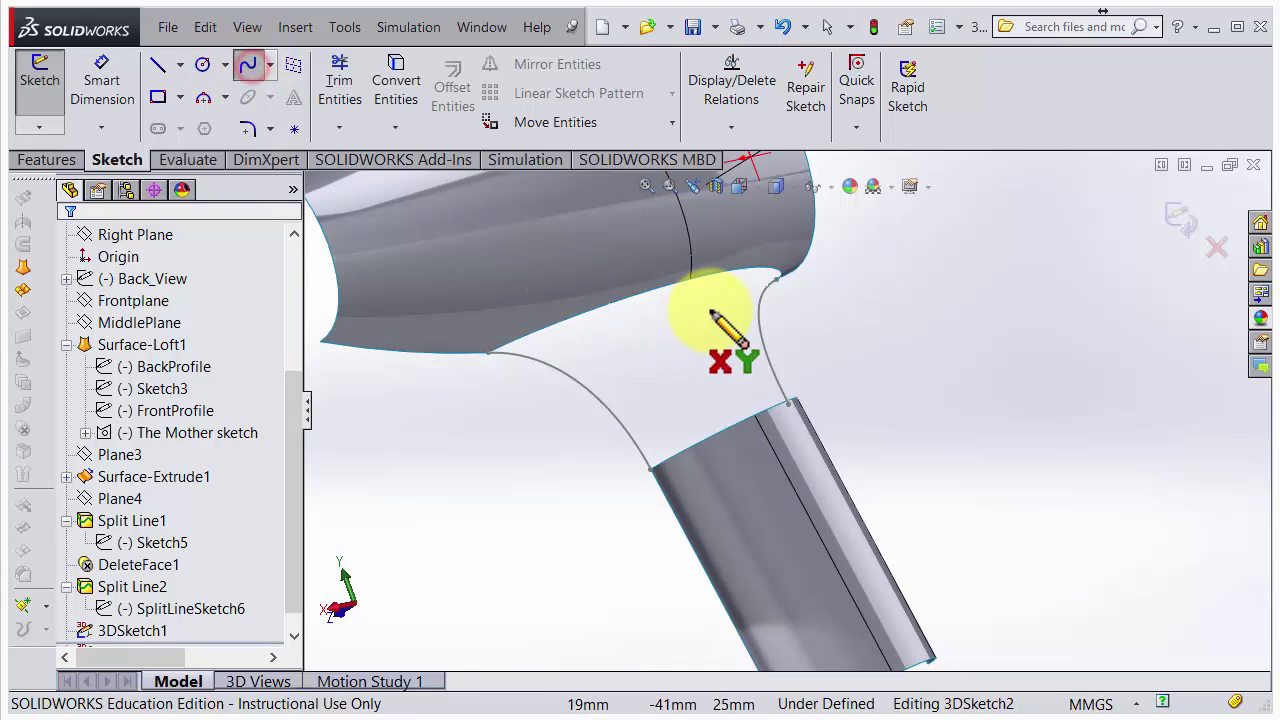
scroll(706, 296, "down", 4)
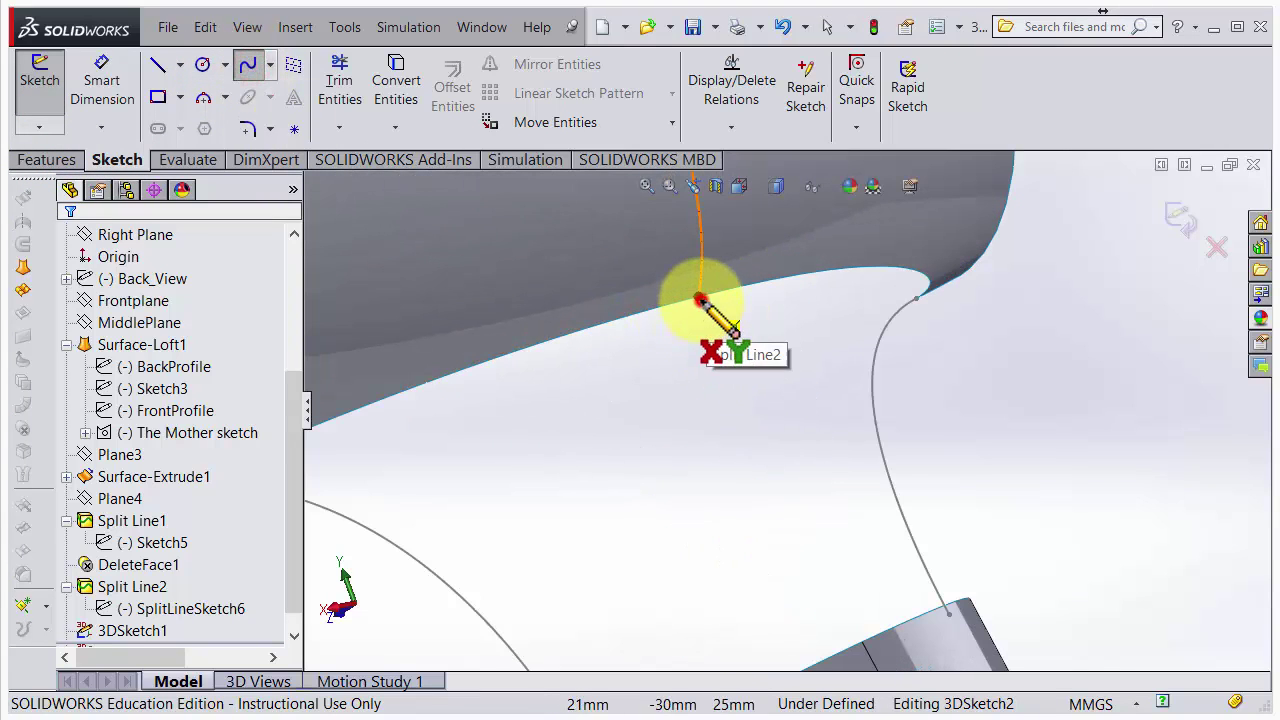
left_click(699, 298)
scroll(771, 508, "up", 5)
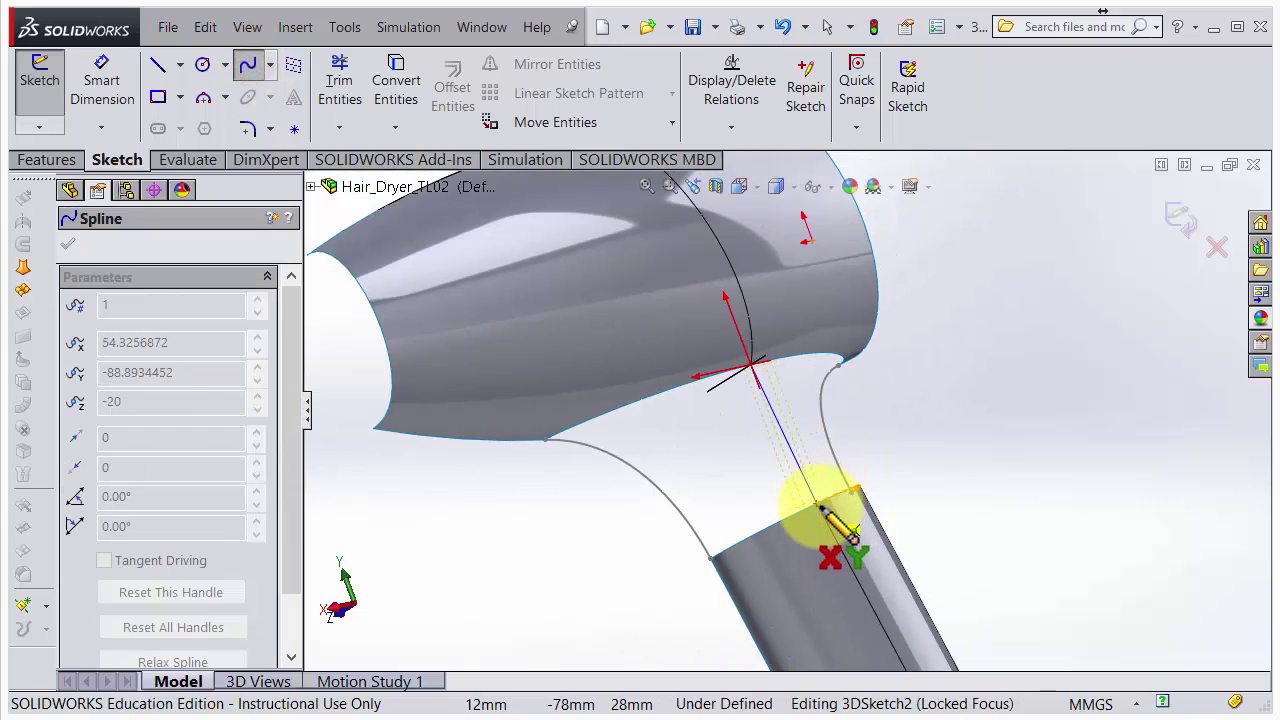
scroll(820, 510, "down", 5)
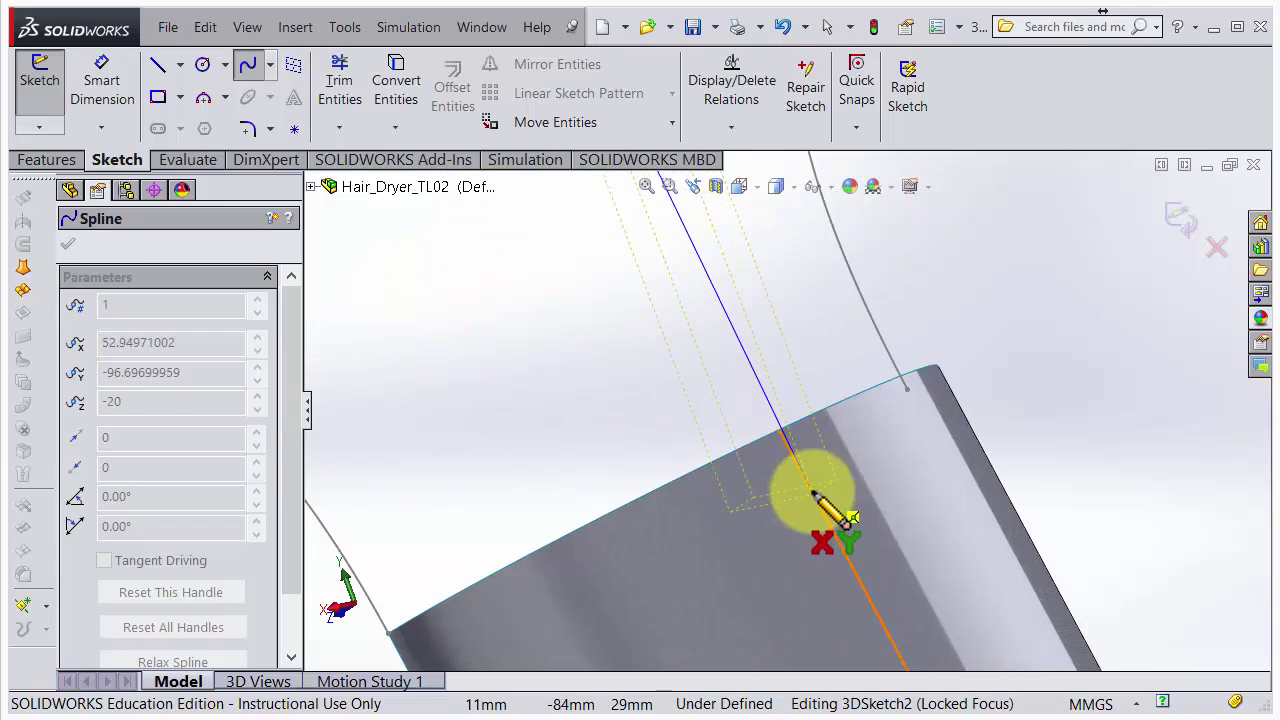
left_click(767, 410)
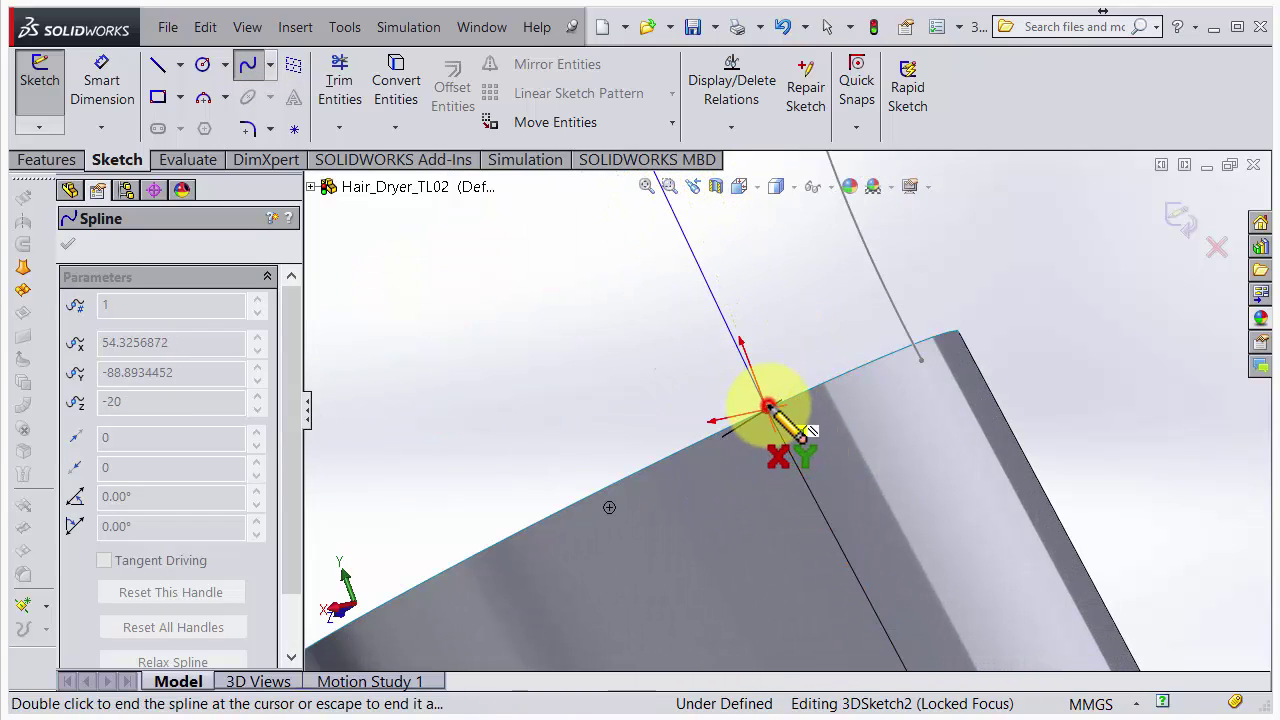
scroll(786, 371, "up", 2)
key("Escape")
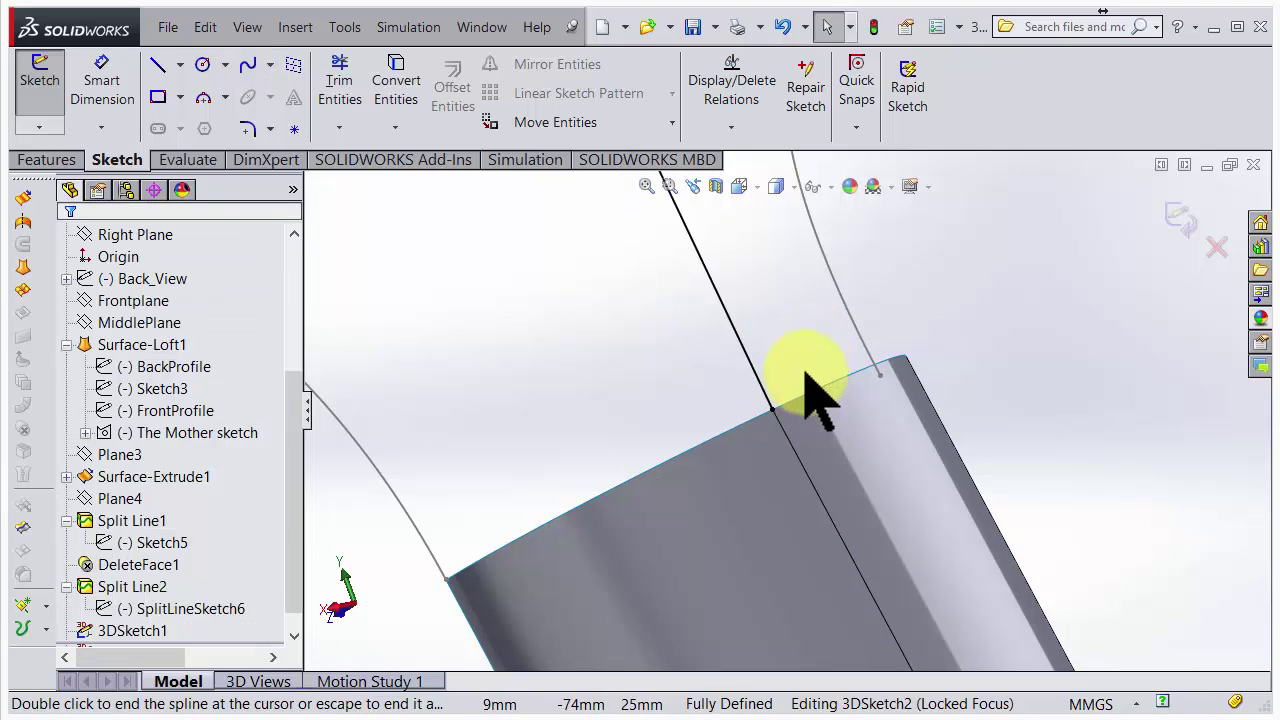
Make the spline tangent to the body edge and adjust its lower-end tangent at the handle.
left_click(790, 445)
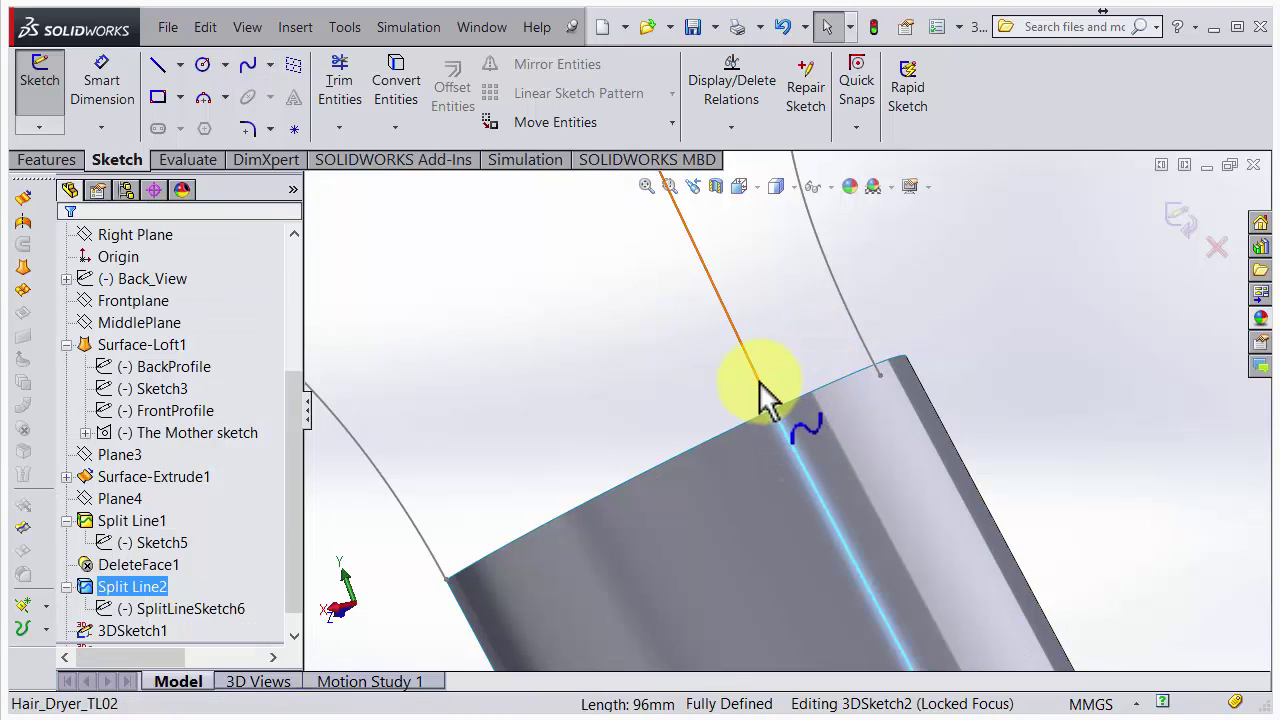
left_click(758, 382, "ctrl")
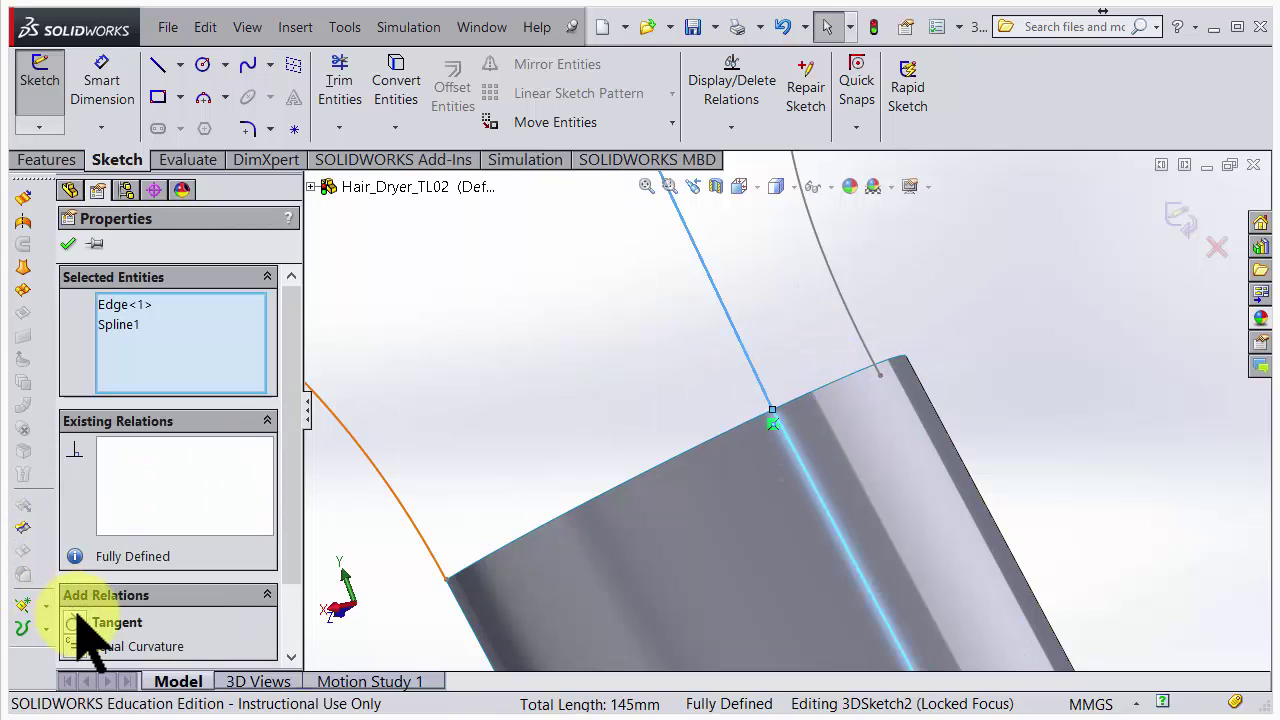
mouse_move(590, 616)
middle_mouse_down()
mouse_move(614, 614)
mouse_move(777, 357)
mouse_move(694, 294)
mouse_move(750, 260)
middle_mouse_up()
left_click(772, 322)
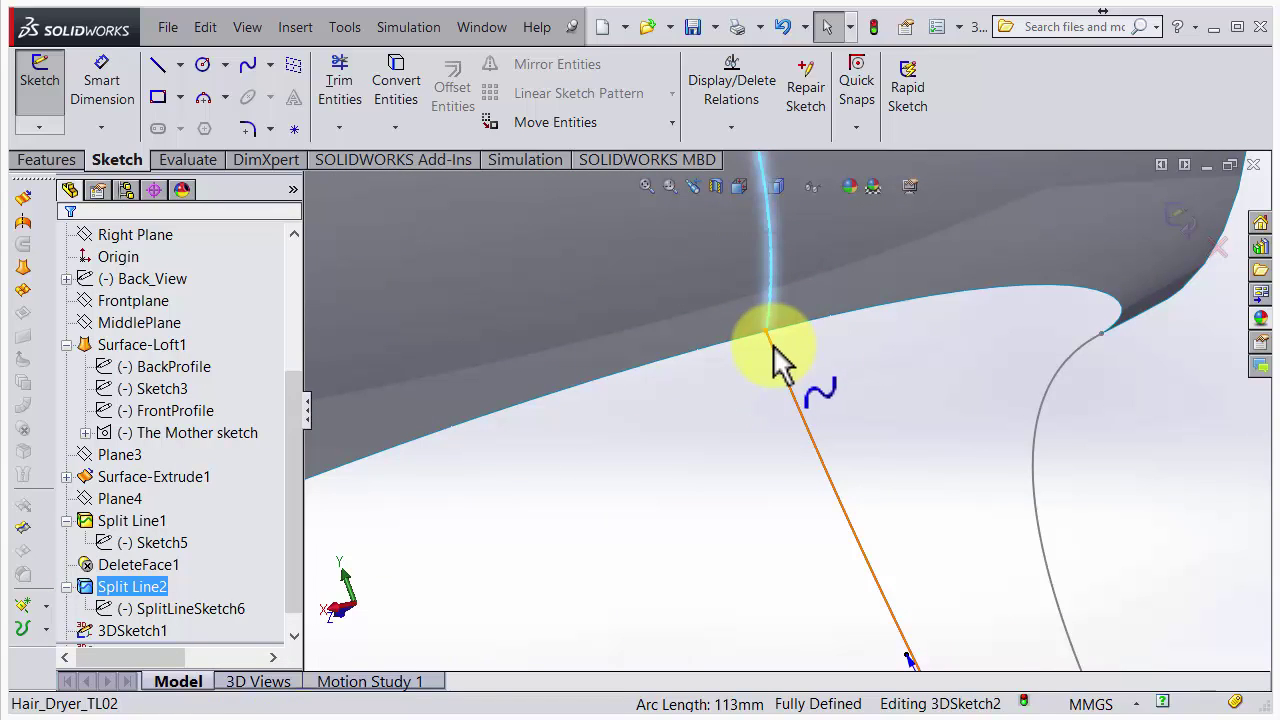
left_click(773, 345, "ctrl")
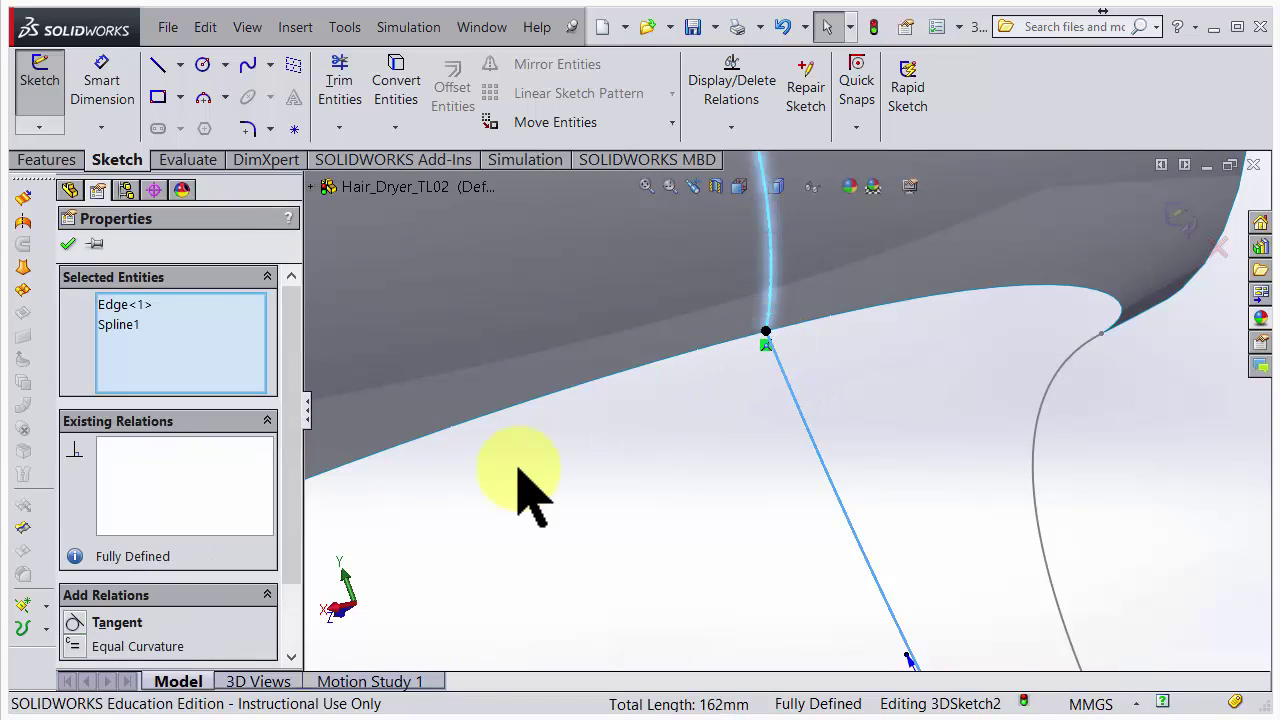
left_click(83, 621)
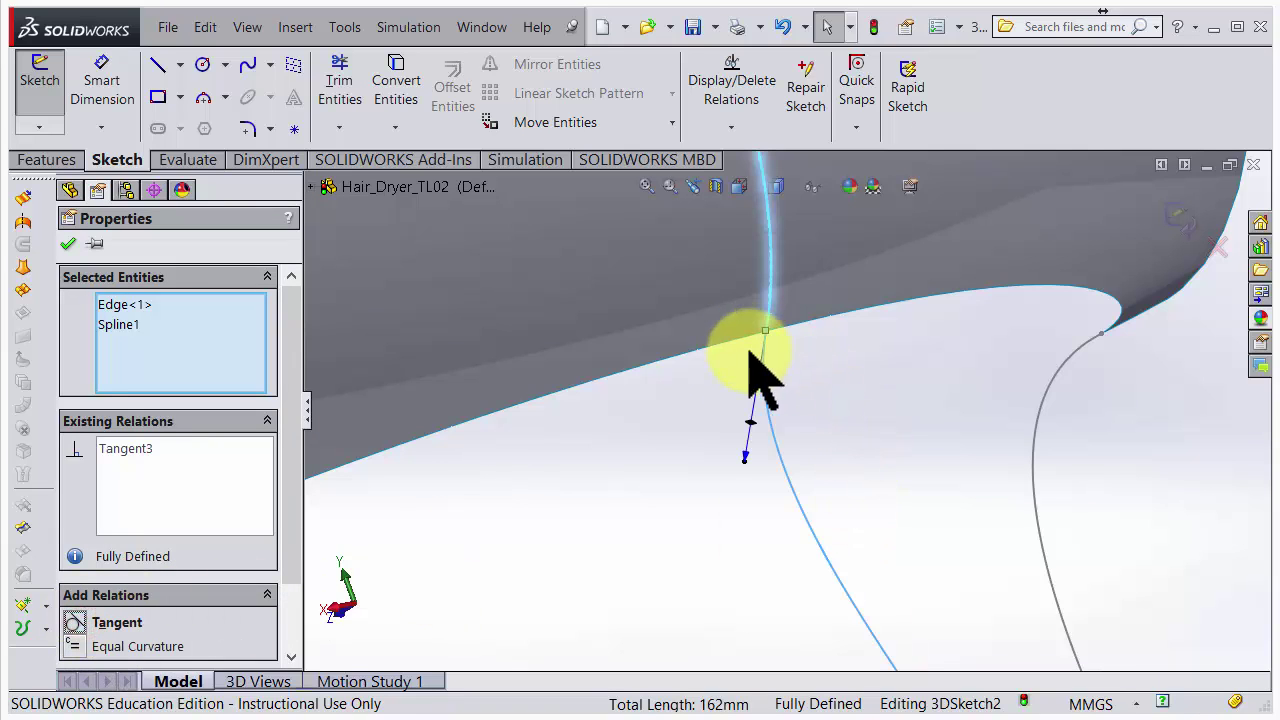
middle_click_drag(778, 347, 791, 375)
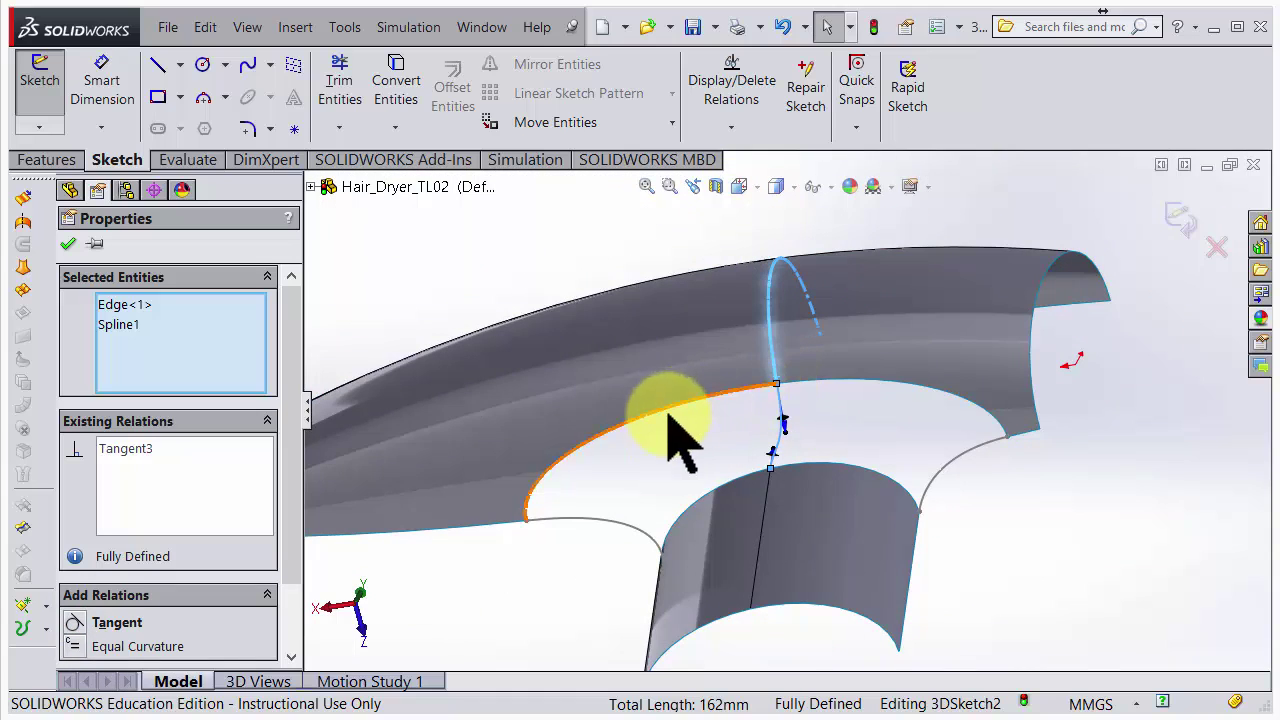
mouse_move(803, 401)
middle_mouse_down()
mouse_move(731, 403)
mouse_move(817, 413)
middle_mouse_up()
left_click_drag(846, 394, 826, 430)
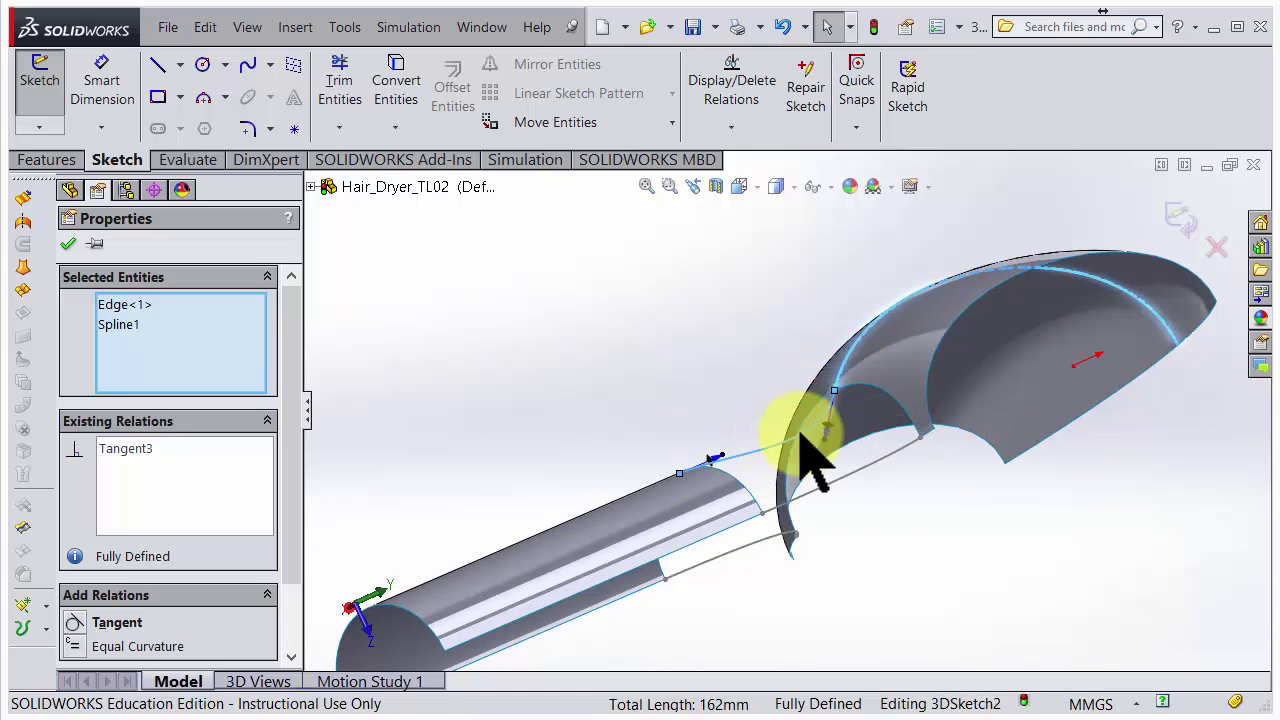
left_click(66, 247)
middle_click_drag(509, 371, 597, 395)
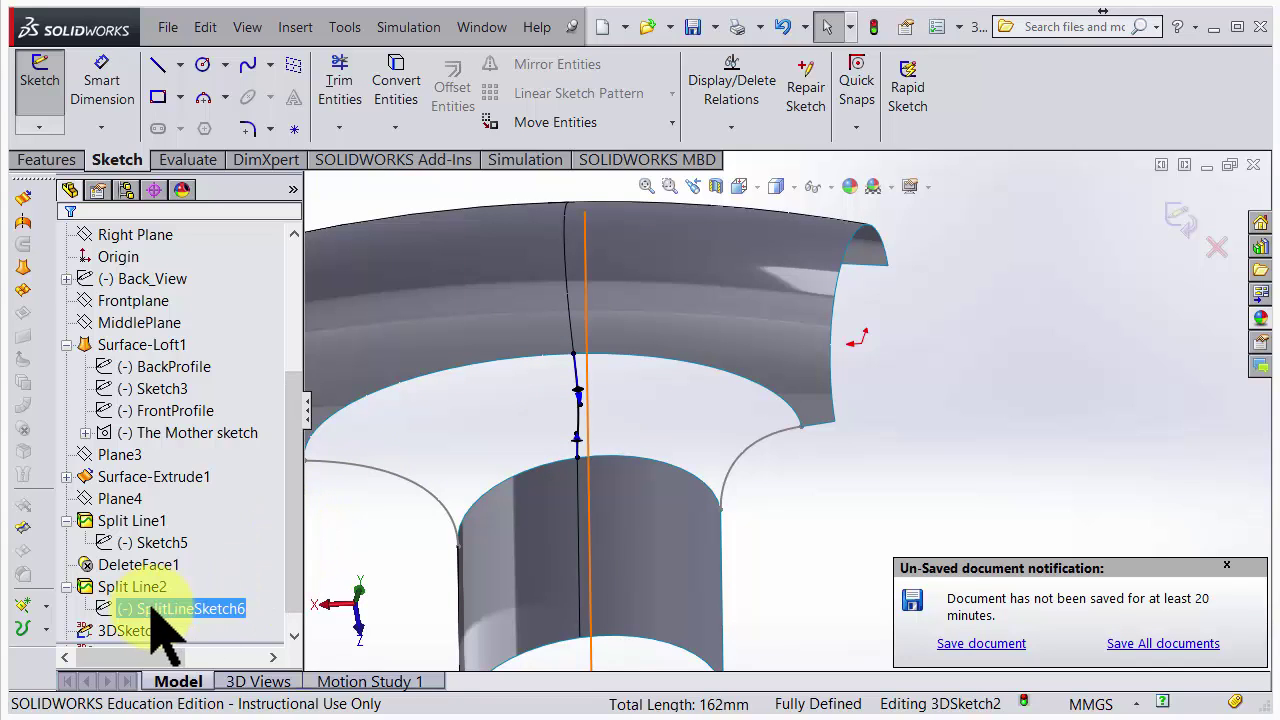
Reopen Sketch5 for editing and try raising the arc midpoint, then undo the move.
left_click(165, 545)
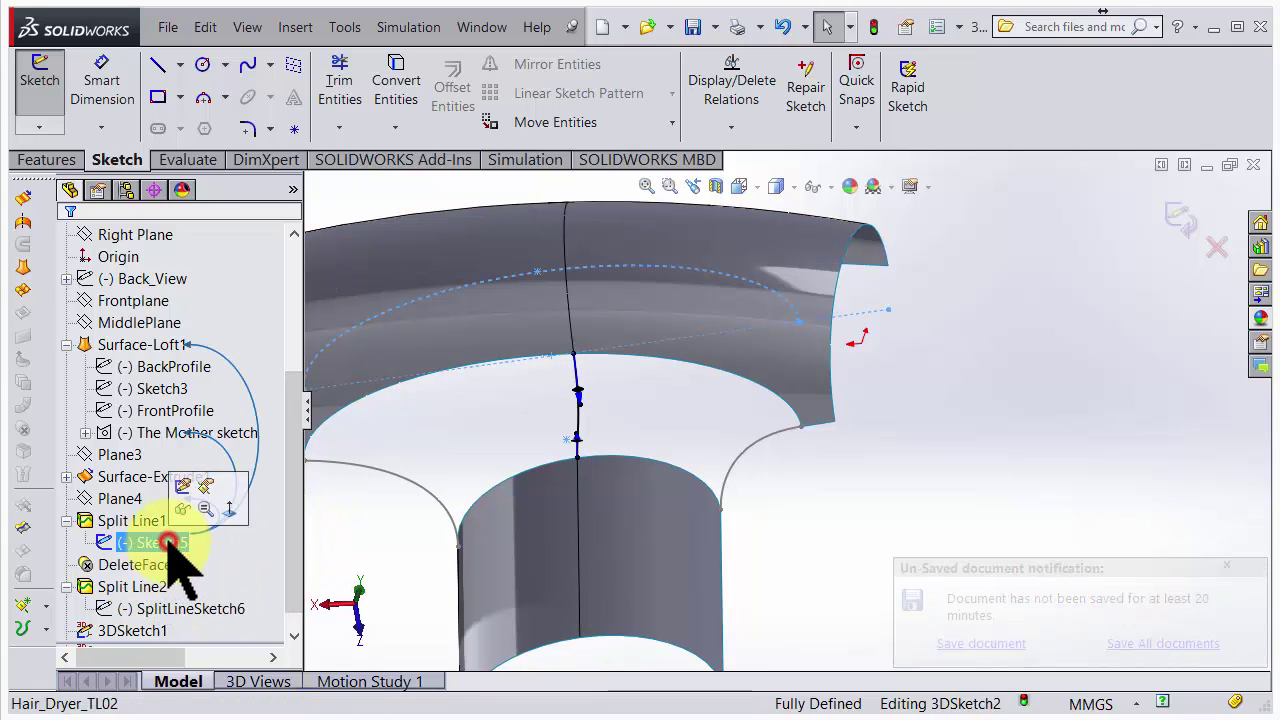
left_click(183, 486)
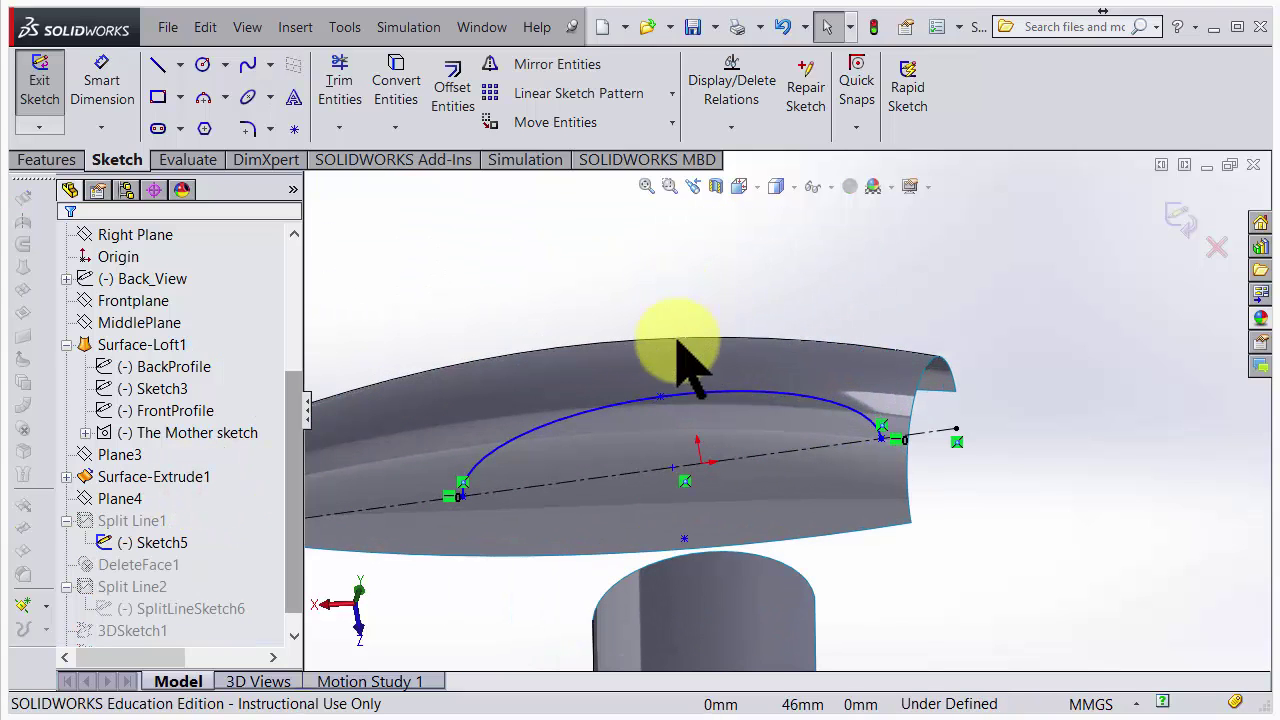
left_click(660, 396)
left_click_drag(659, 387, 655, 373)
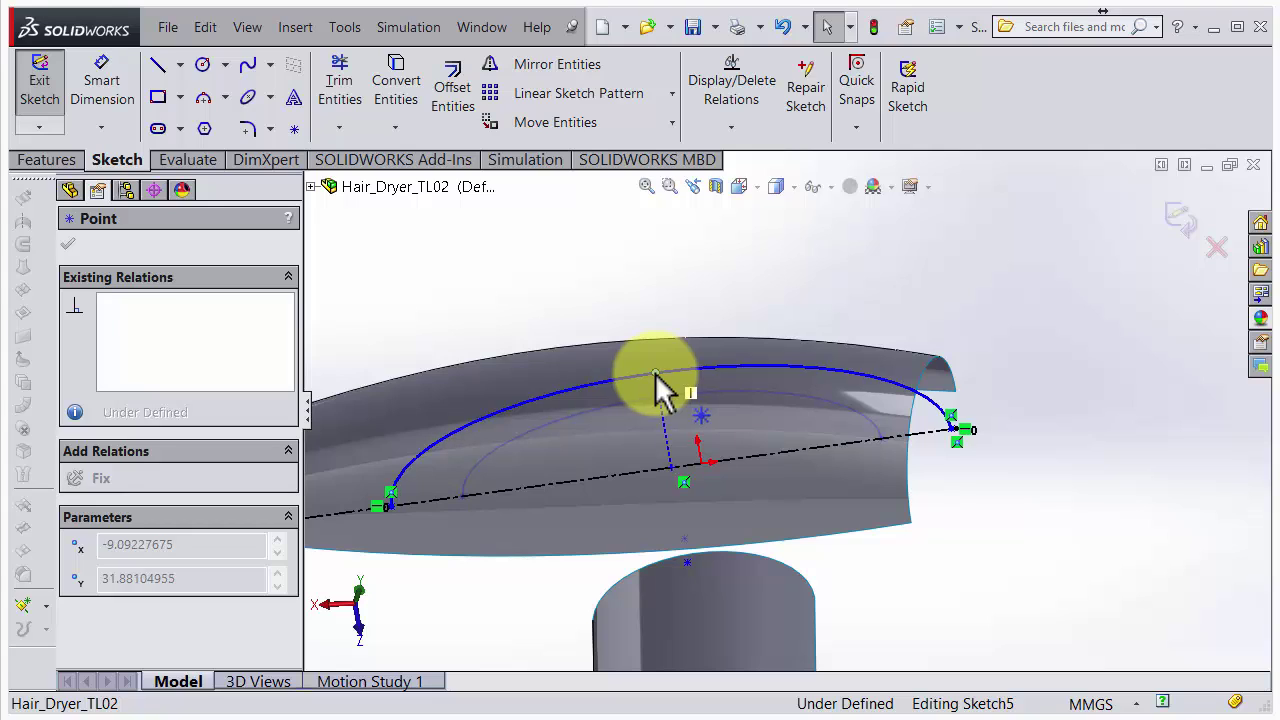
left_click_drag(655, 373, 655, 373)
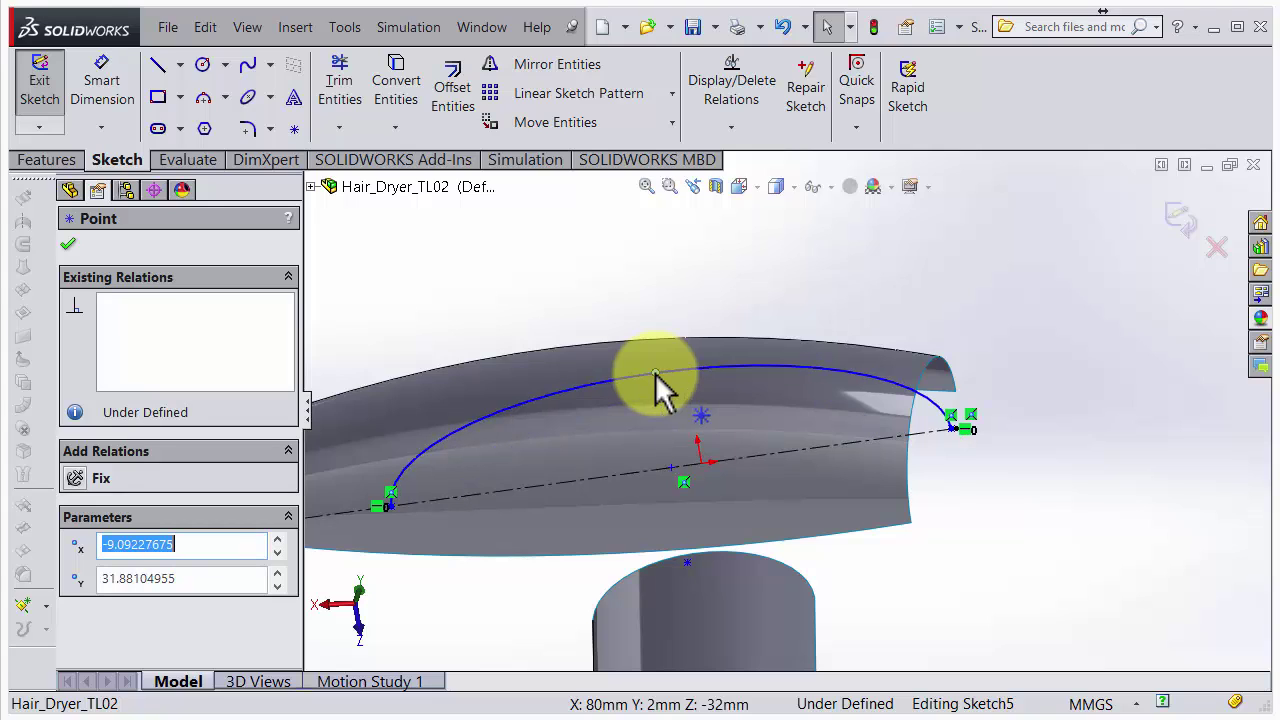
key("ctrl+z")
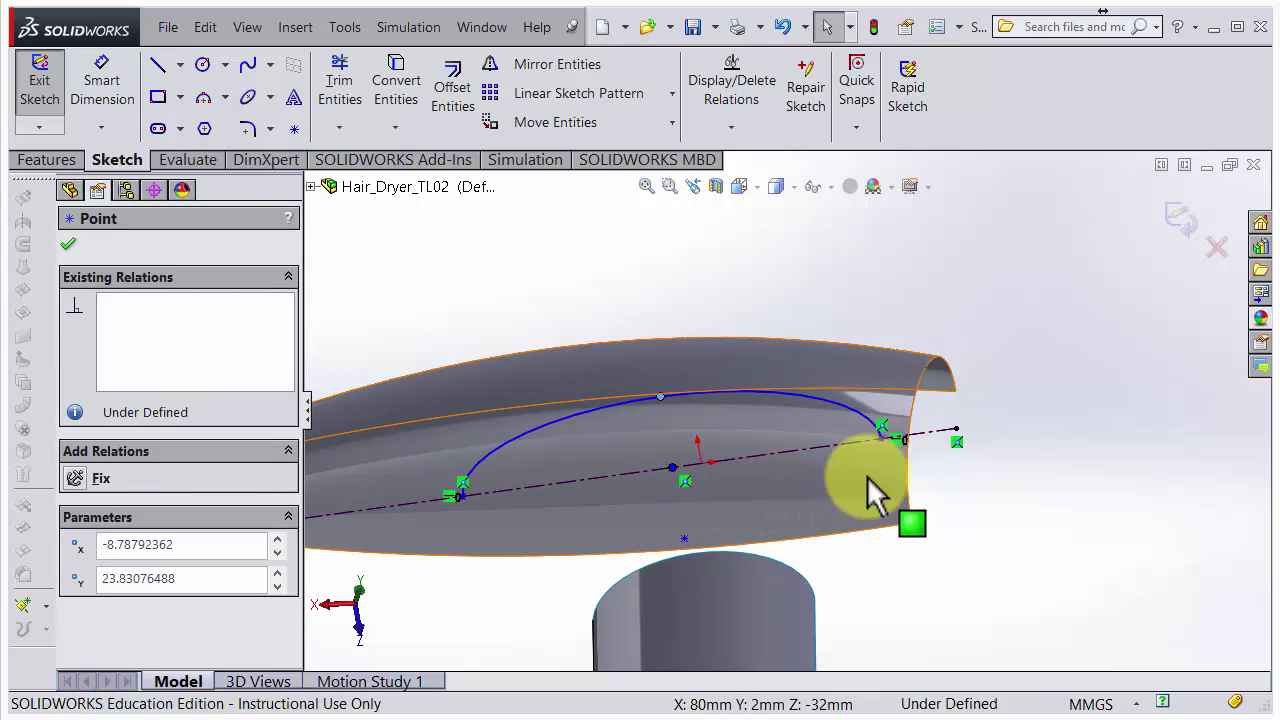
Fix both arc endpoints on the centreline and lower the arc's top point to about 28.9.
left_click_drag(882, 428, 886, 443)
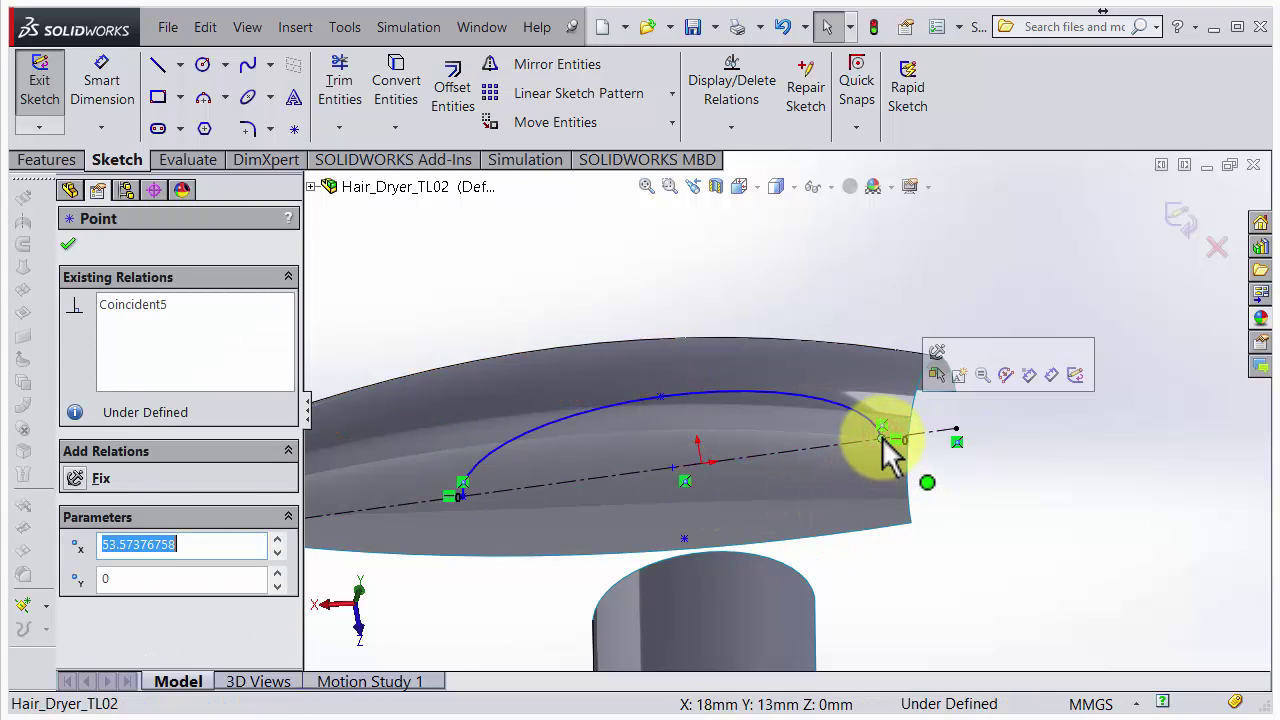
left_click(936, 353)
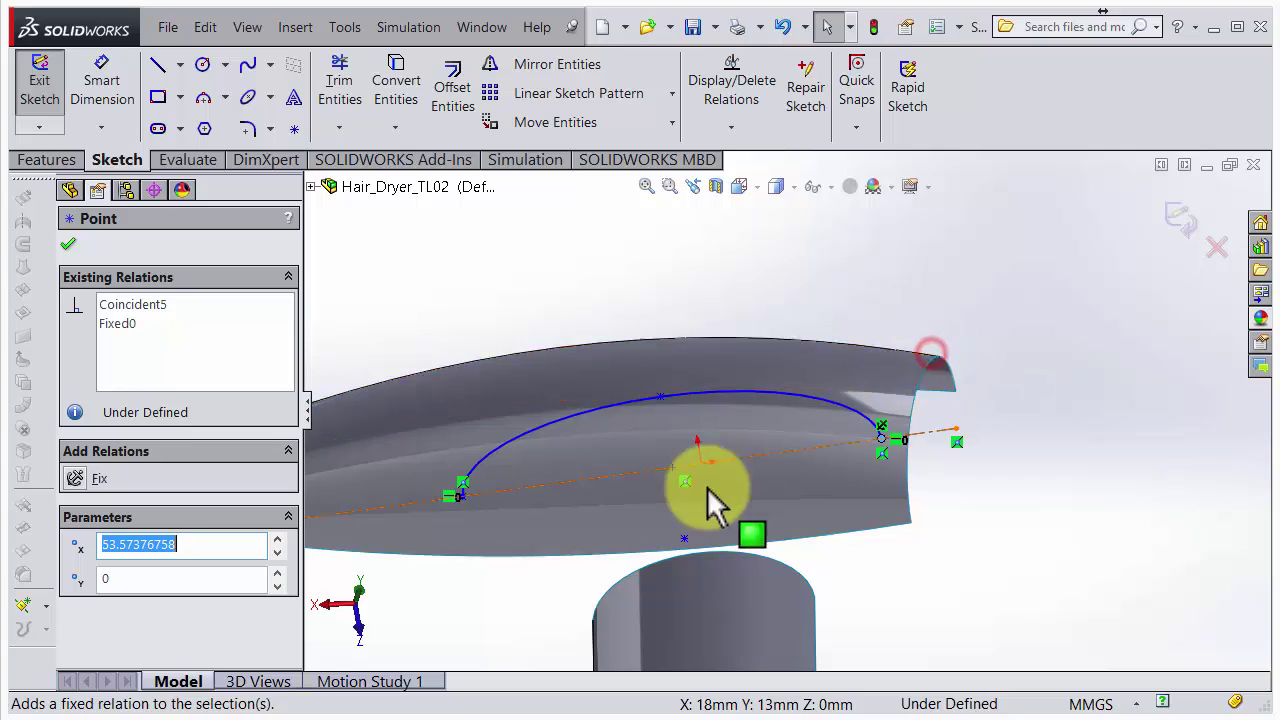
left_click(463, 495)
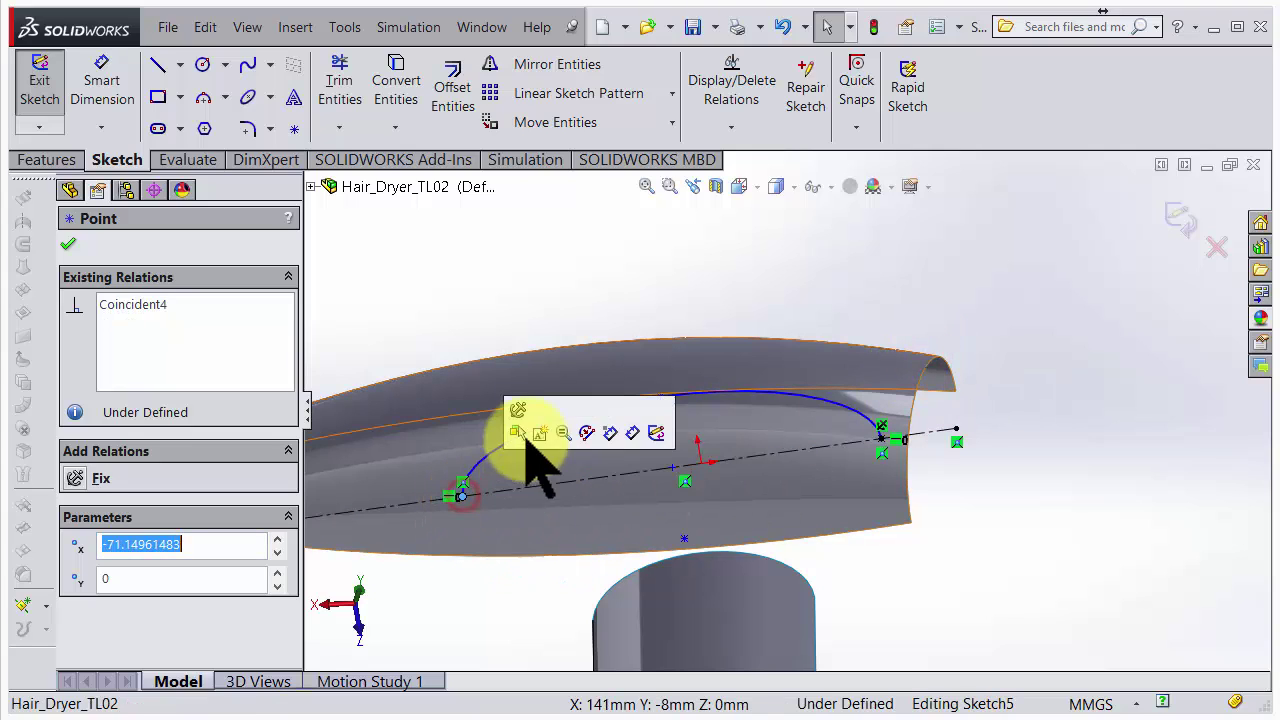
left_click(517, 409)
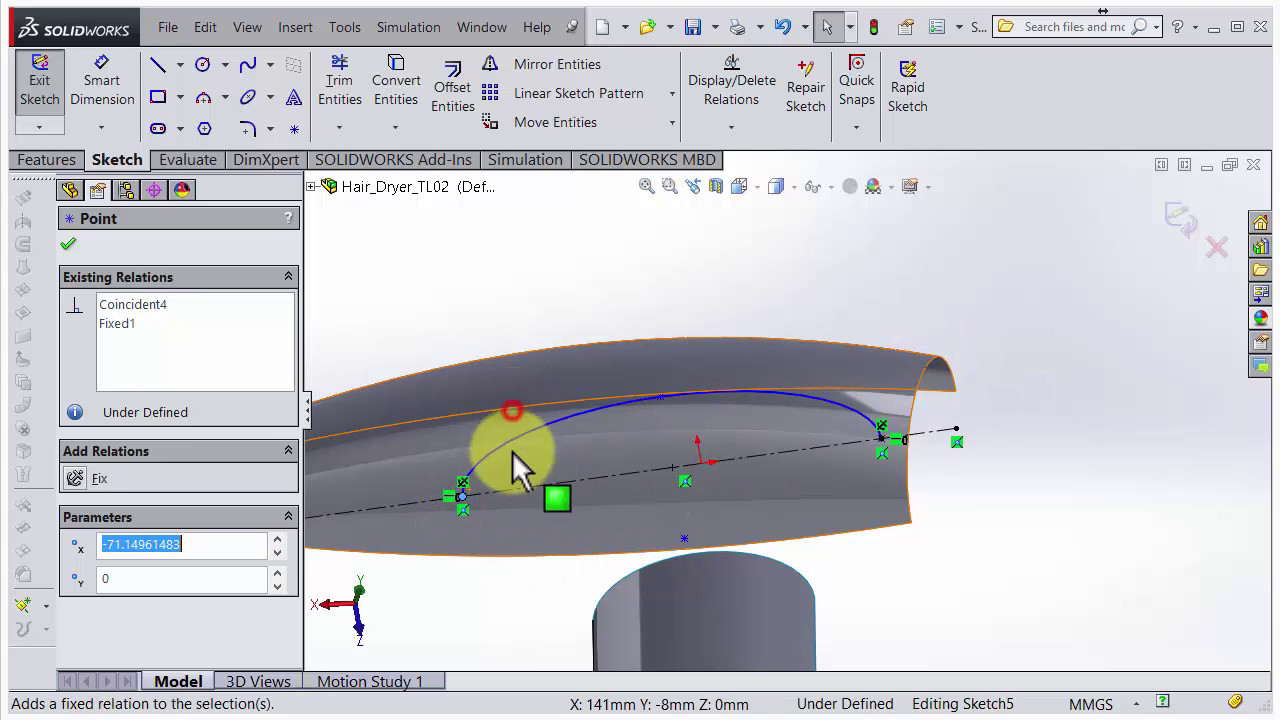
left_click(661, 397)
left_click_drag(657, 382, 655, 382)
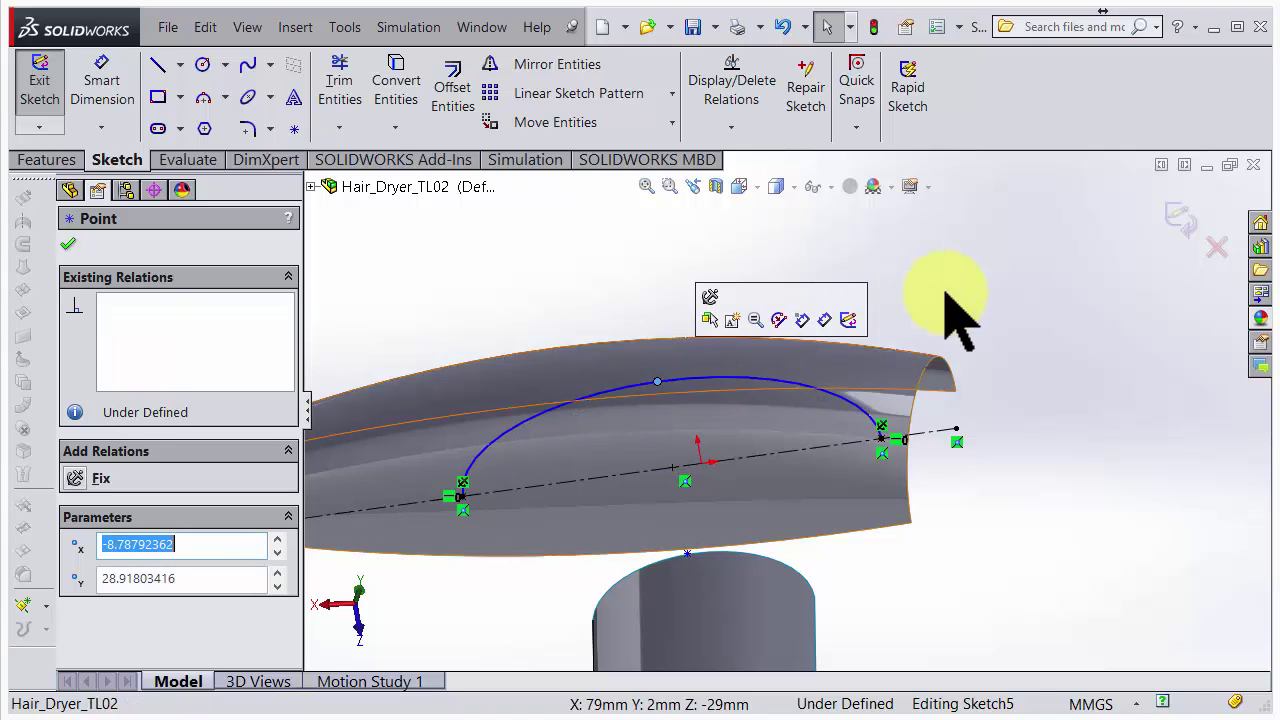
Exit Sketch5 to rebuild the body, then finish the connecting spline in 3DSketch2.
left_click(1180, 218)
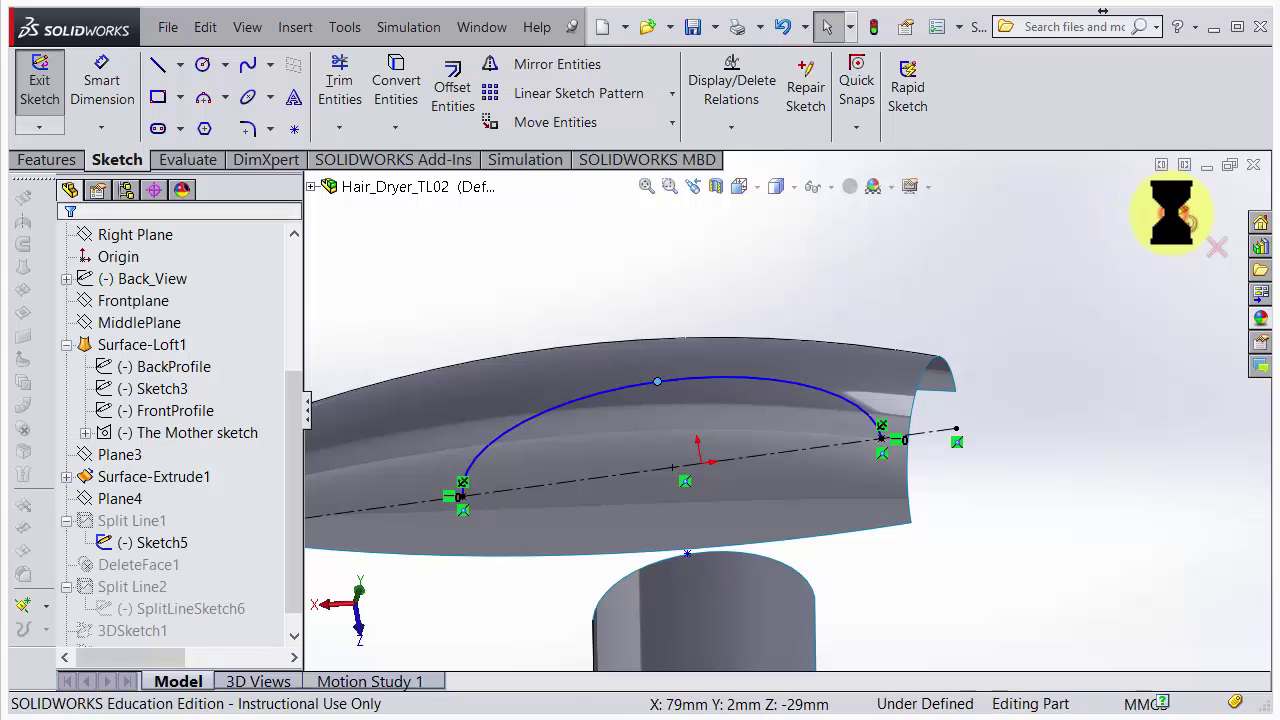
mouse_move(808, 514)
middle_mouse_down()
mouse_move(750, 455)
mouse_move(703, 437)
mouse_move(666, 463)
mouse_move(720, 470)
middle_mouse_up()
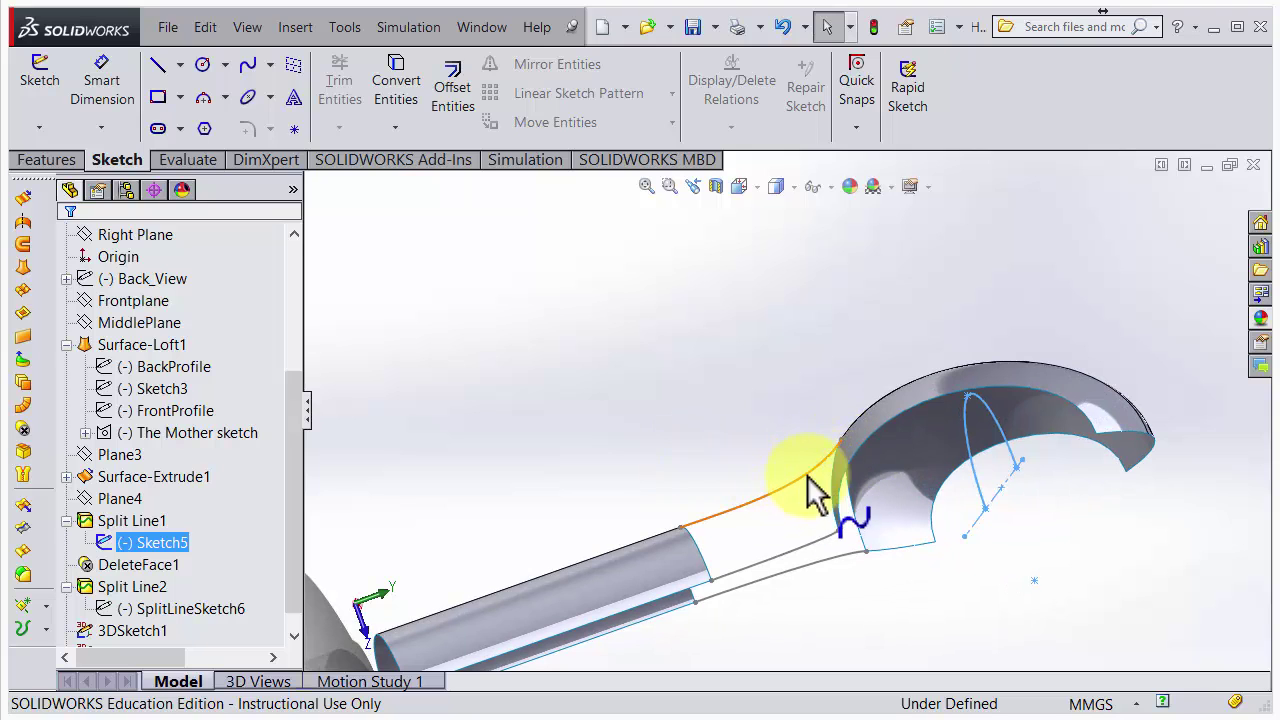
middle_click_drag(829, 451, 763, 597)
double_click(802, 470)
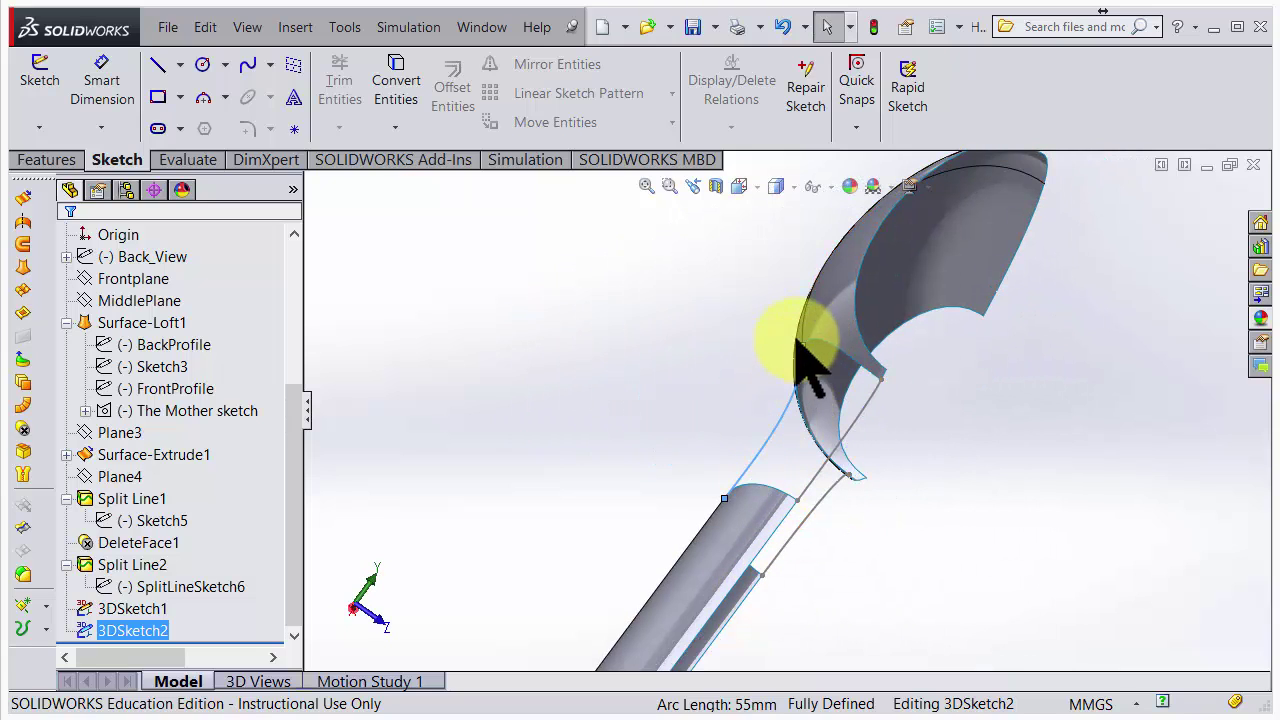
mouse_move(809, 434)
middle_mouse_down()
mouse_move(766, 471)
mouse_move(777, 491)
mouse_move(913, 550)
mouse_move(895, 520)
middle_mouse_up()
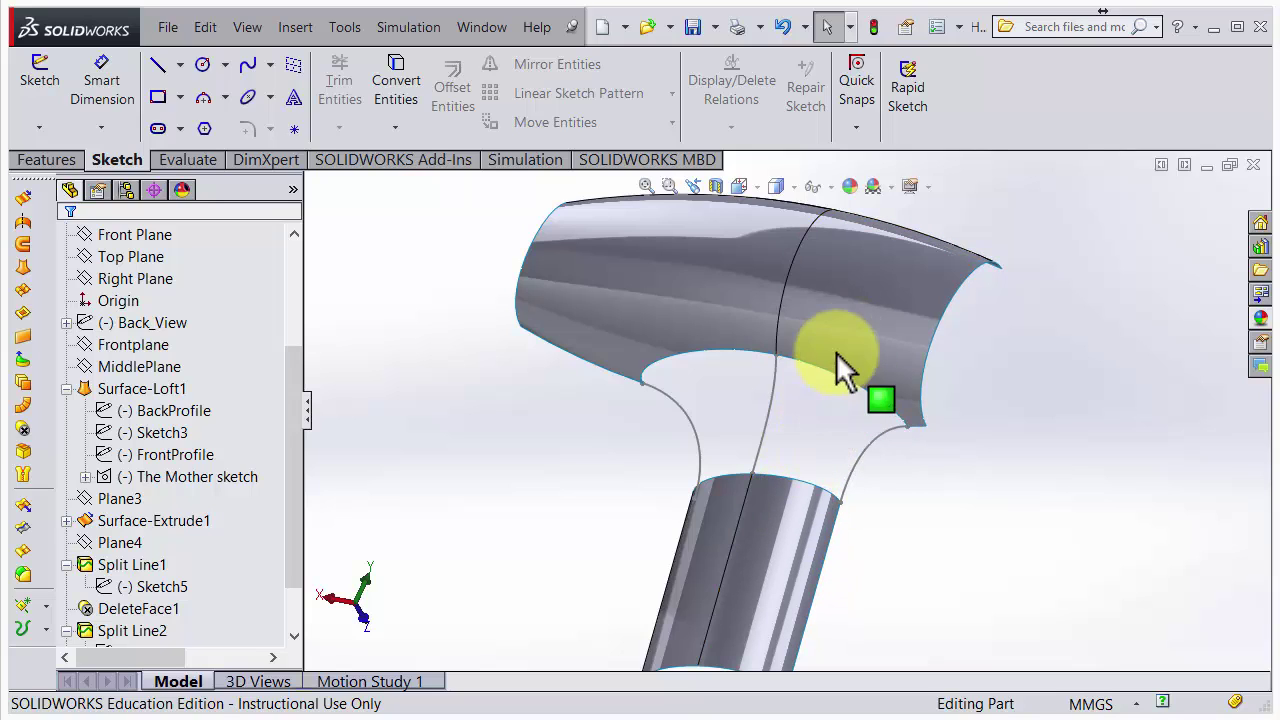
Loft a surface from the body opening's edge to the handle's top edge and list start constraints.
left_click(23, 268)
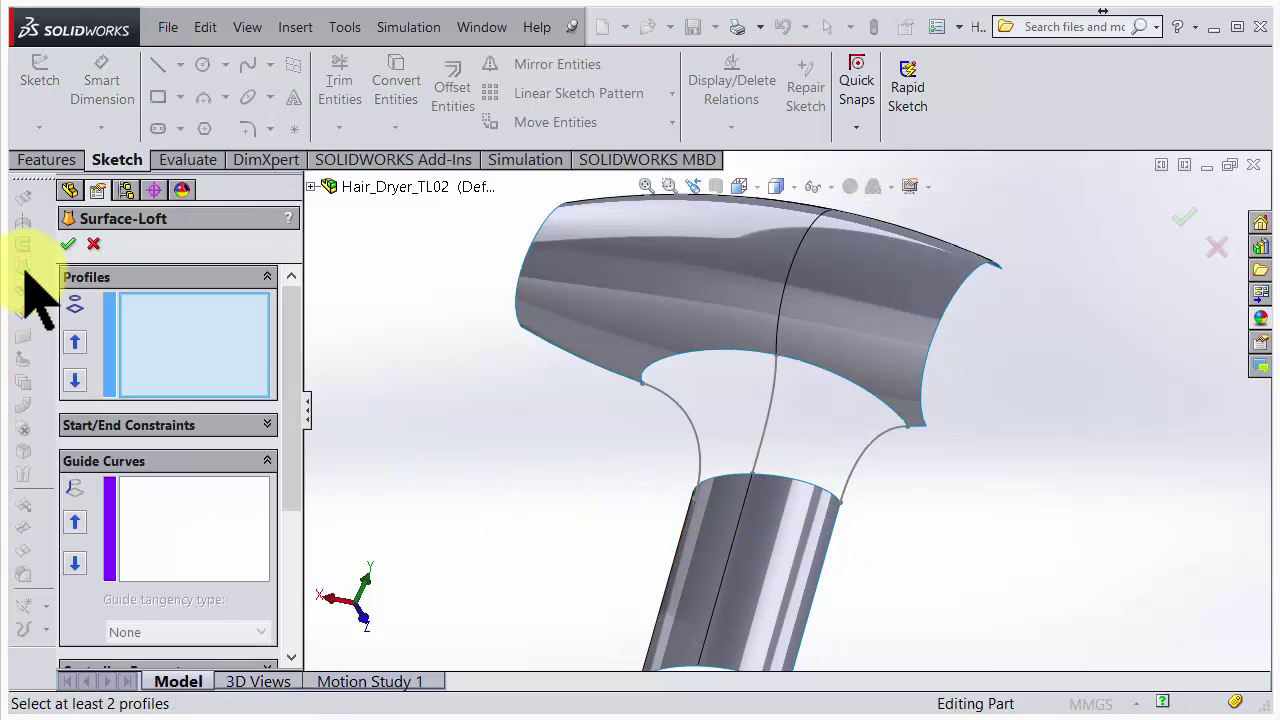
left_click(879, 402)
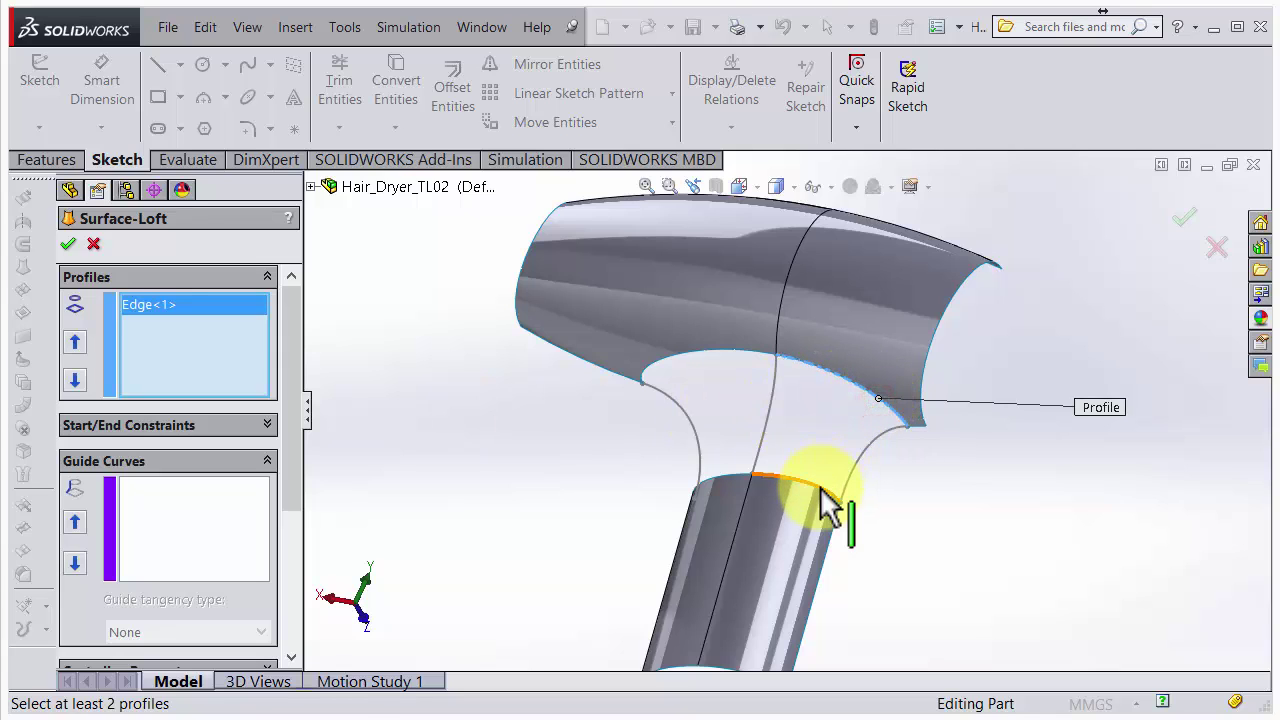
left_click(820, 488)
middle_click_drag(869, 466, 854, 389)
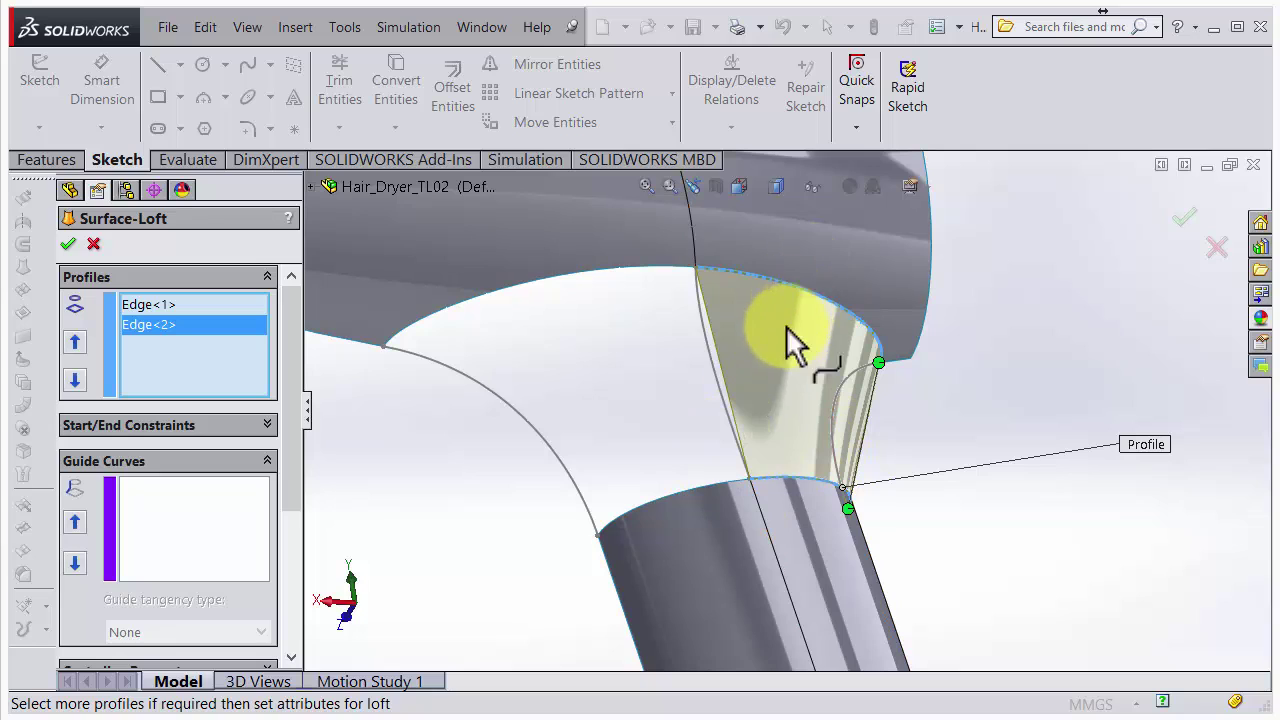
left_click(266, 424)
left_click(289, 435)
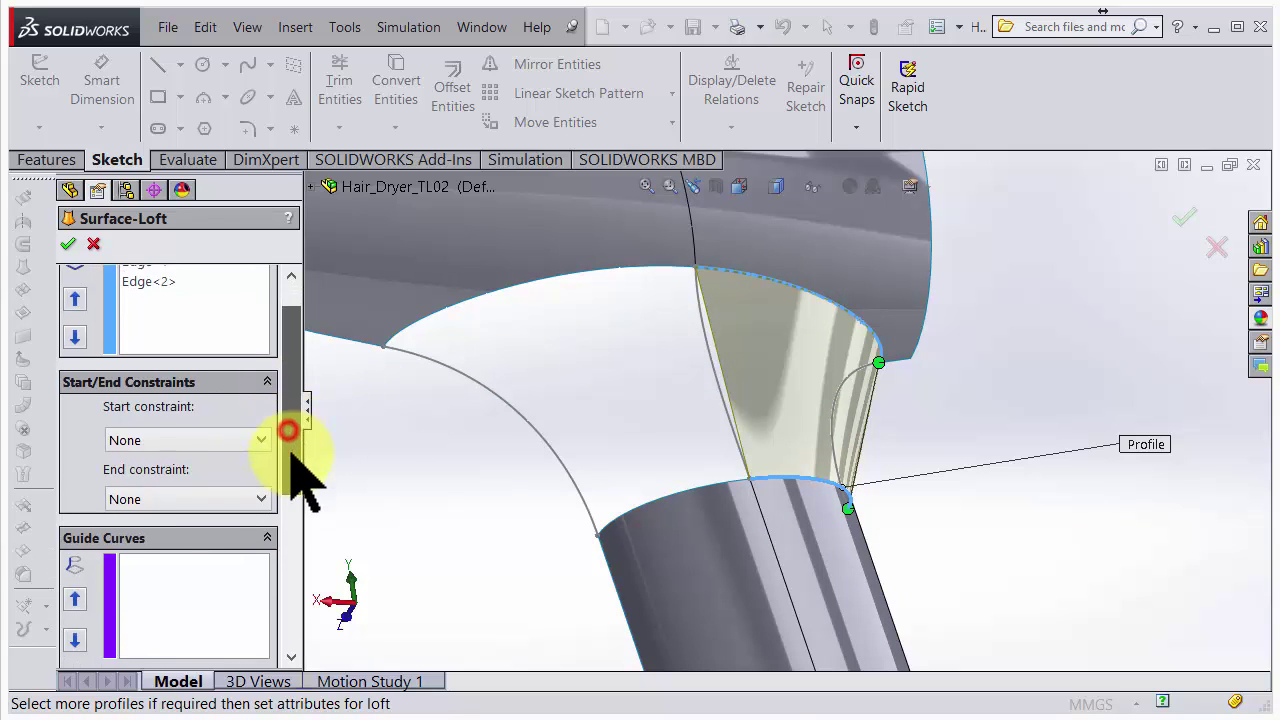
left_click(262, 409)
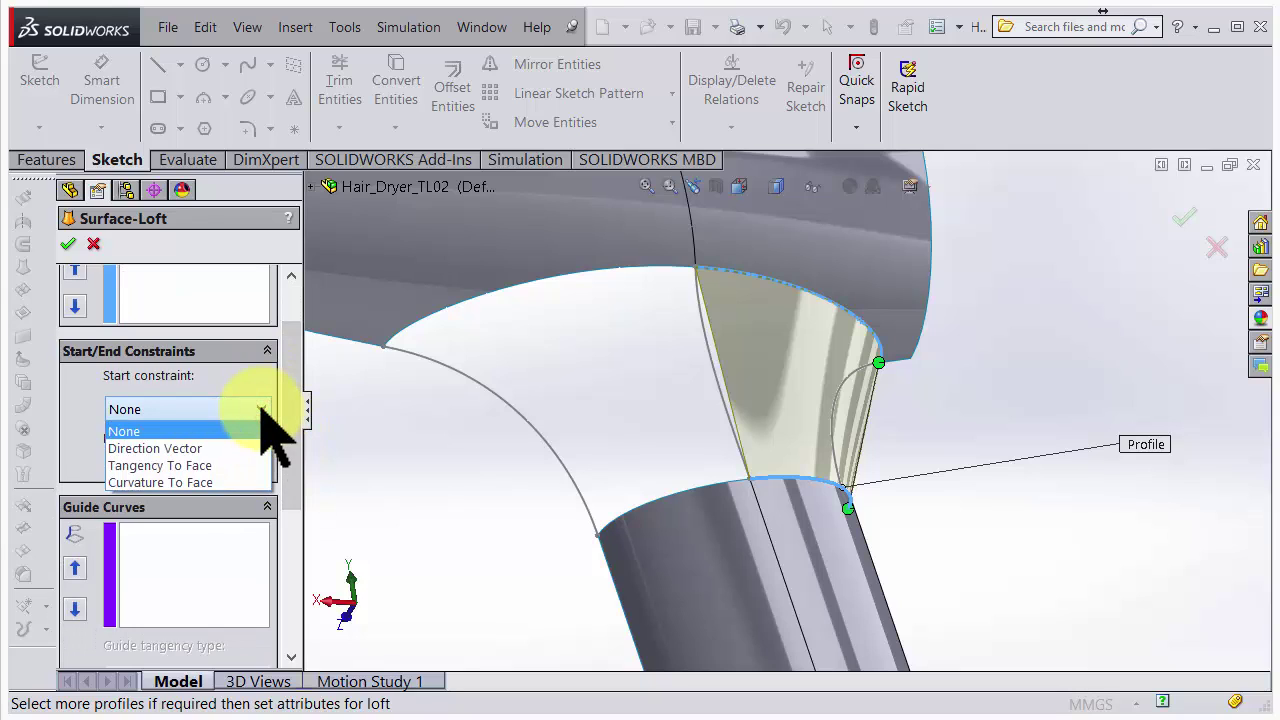
Set both the start and end constraints of the loft to Tangency To Face.
left_click(233, 465)
middle_click_drag(811, 253, 843, 457)
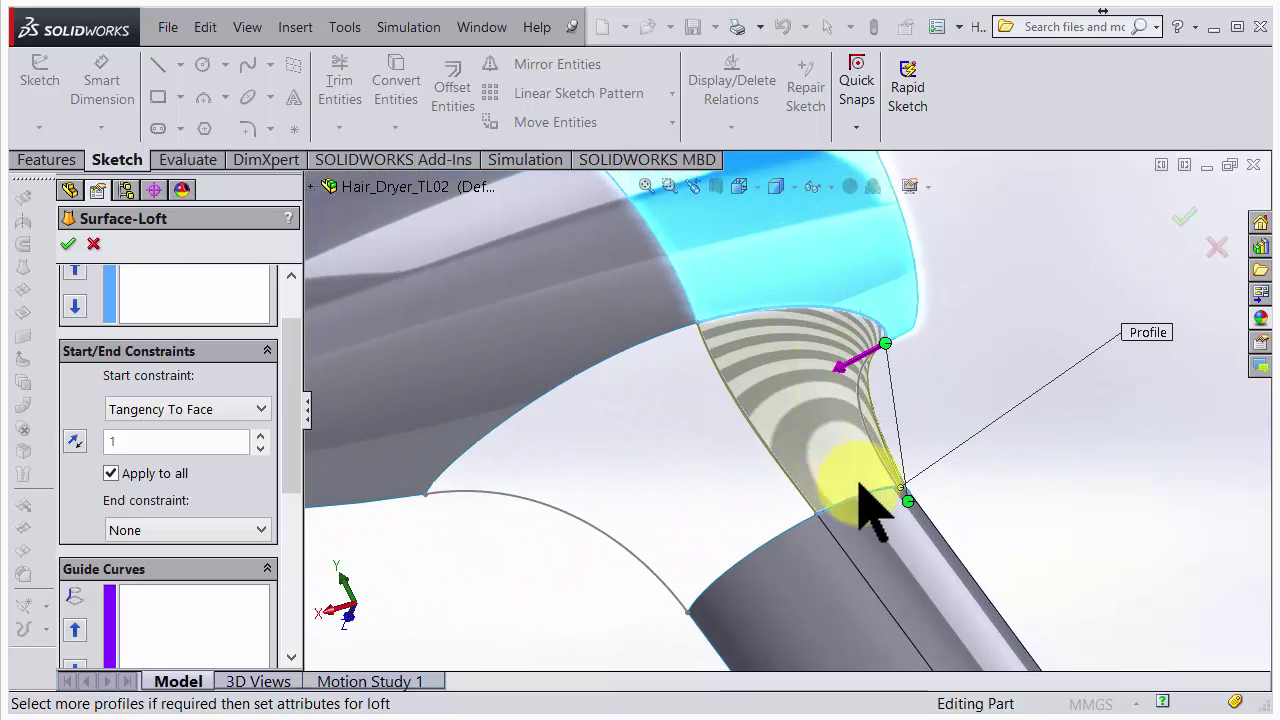
left_click(120, 440)
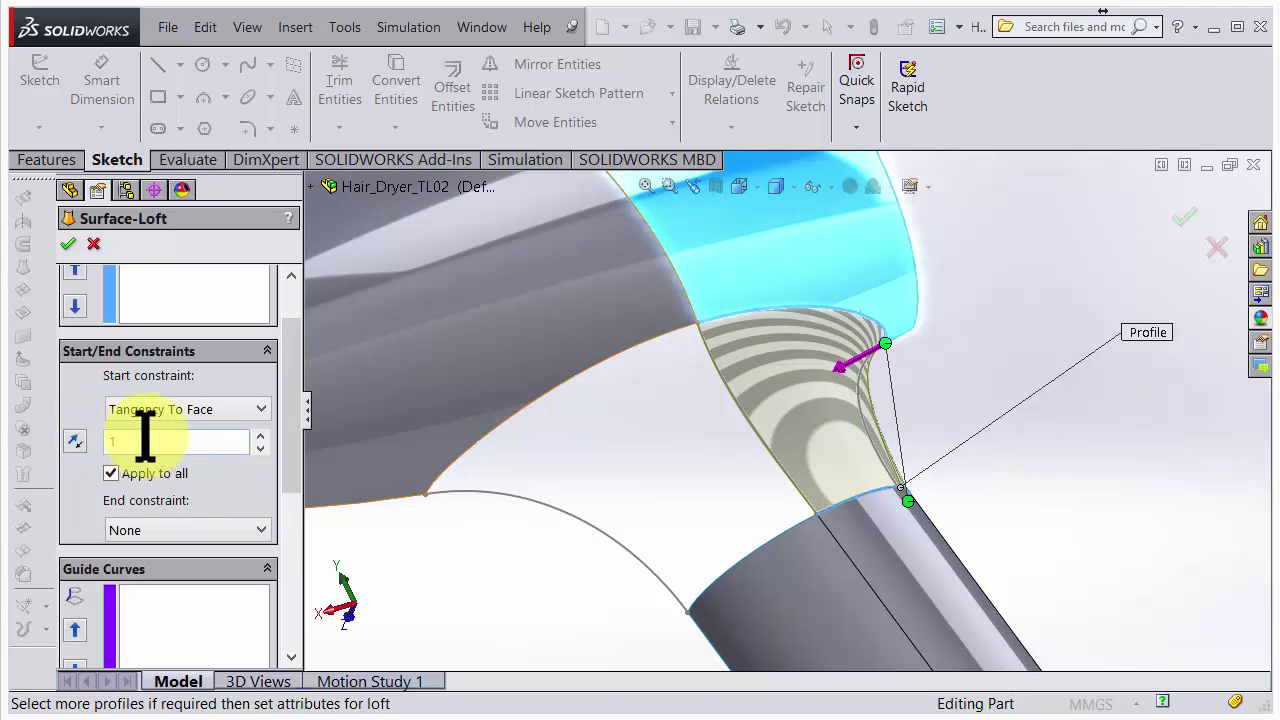
left_click_drag(287, 402, 282, 458)
left_click(255, 438)
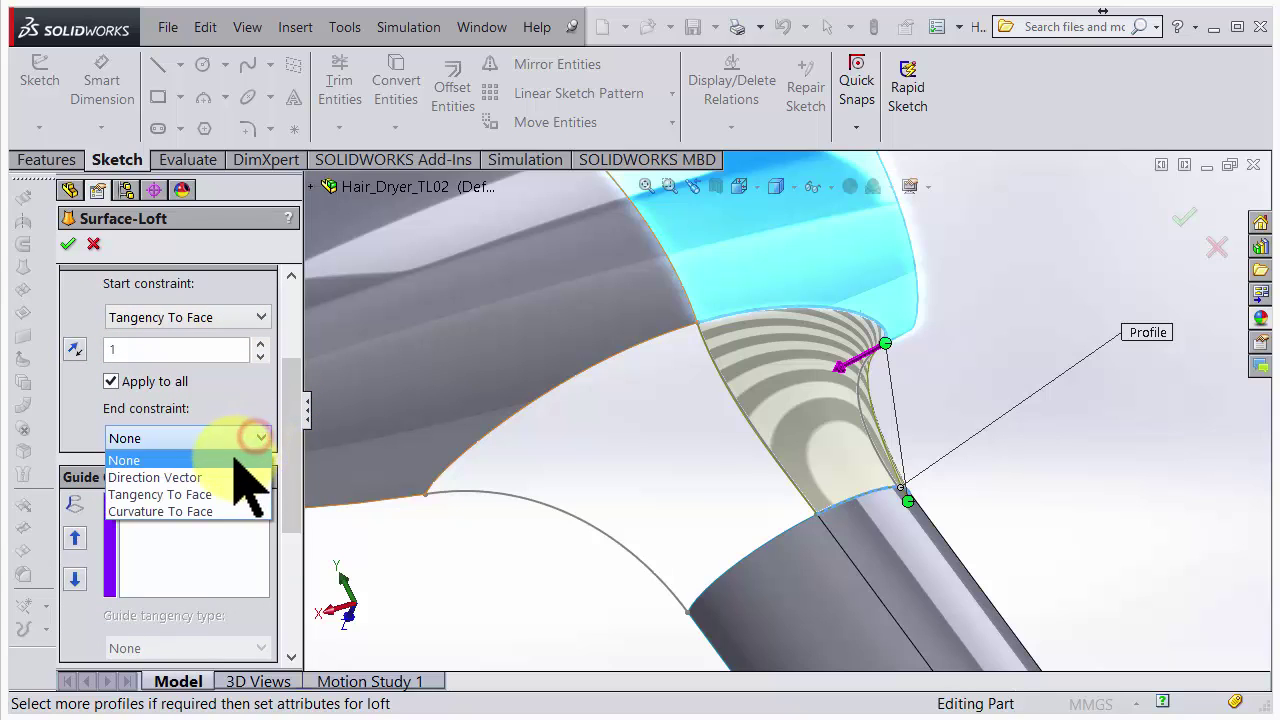
left_click(222, 494)
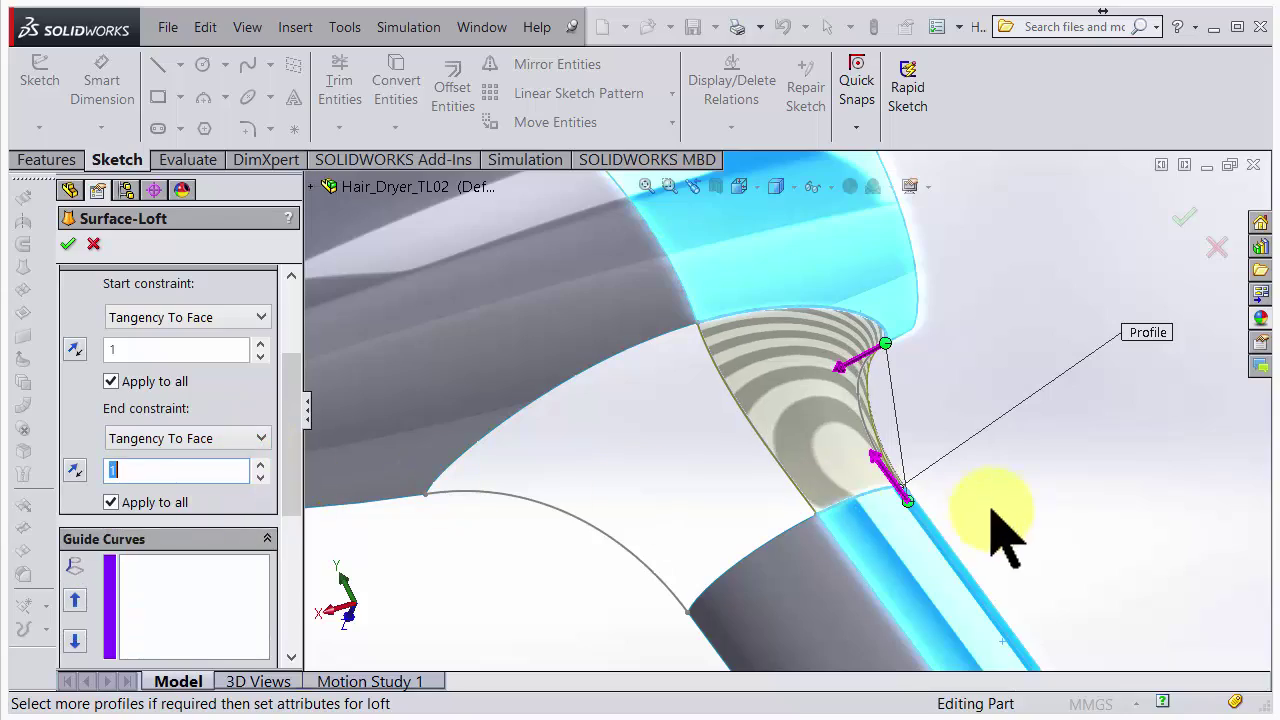
Drag the start tangency length to settle at 0.68, keeping the end length at 1.
middle_click_drag(905, 510, 897, 477)
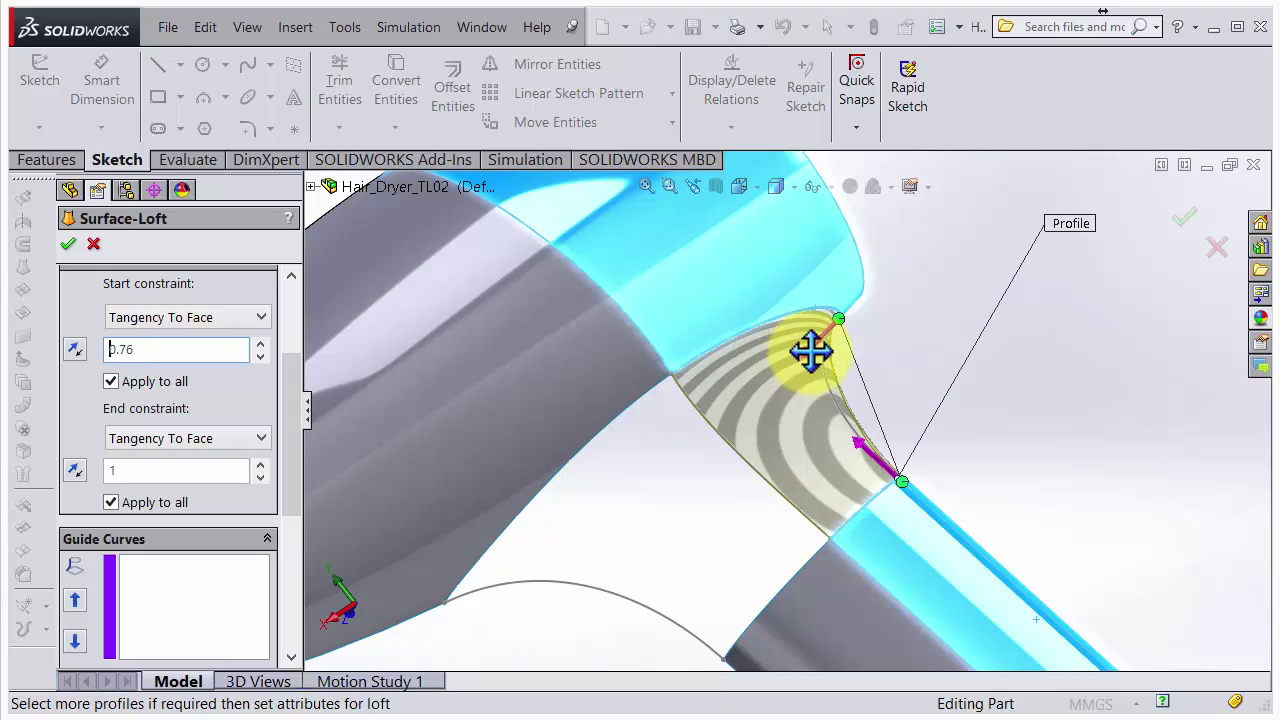
left_click_drag(810, 348, 845, 372)
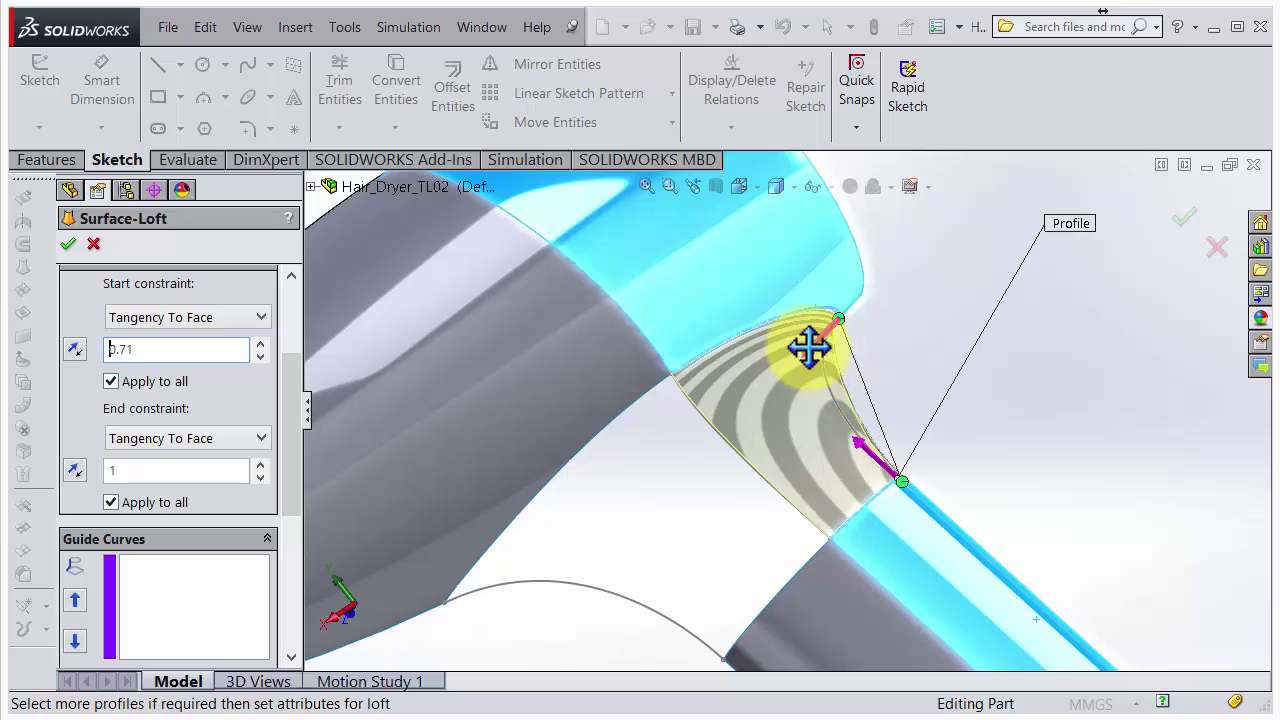
left_click_drag(825, 342, 825, 340)
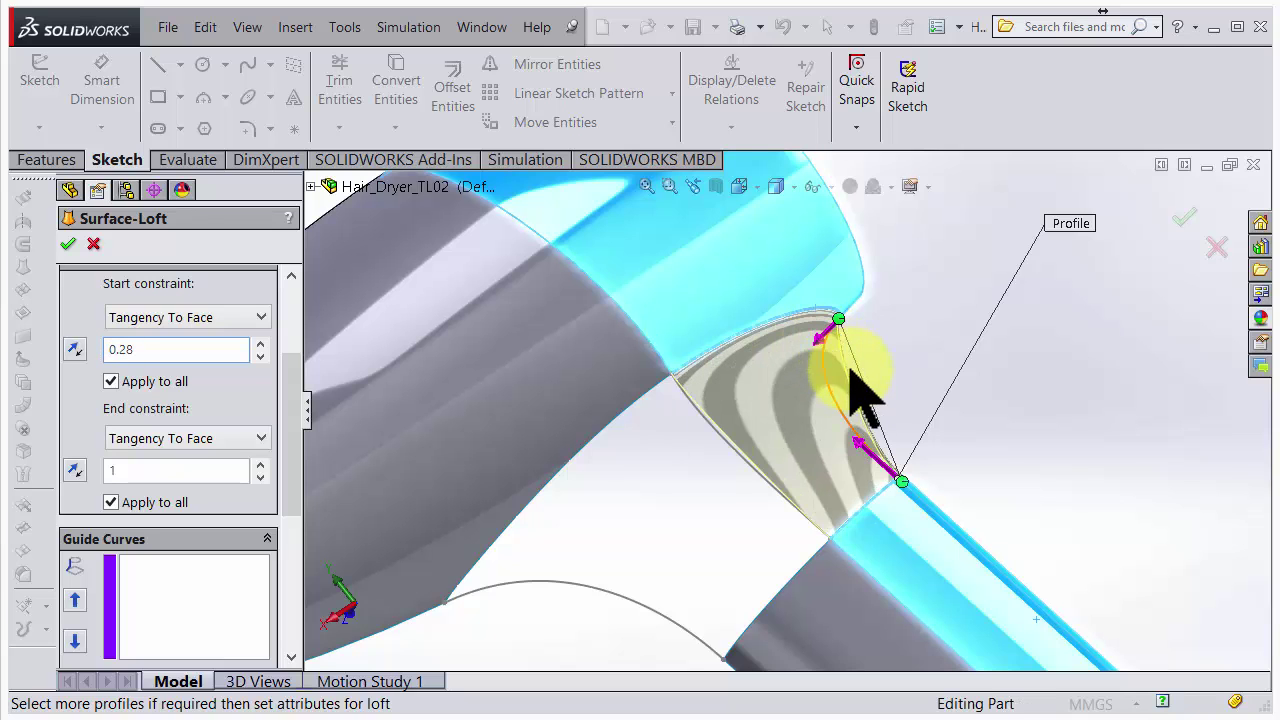
middle_click_drag(873, 352, 823, 388)
left_click_drag(761, 370, 731, 391)
middle_click_drag(829, 457, 822, 345)
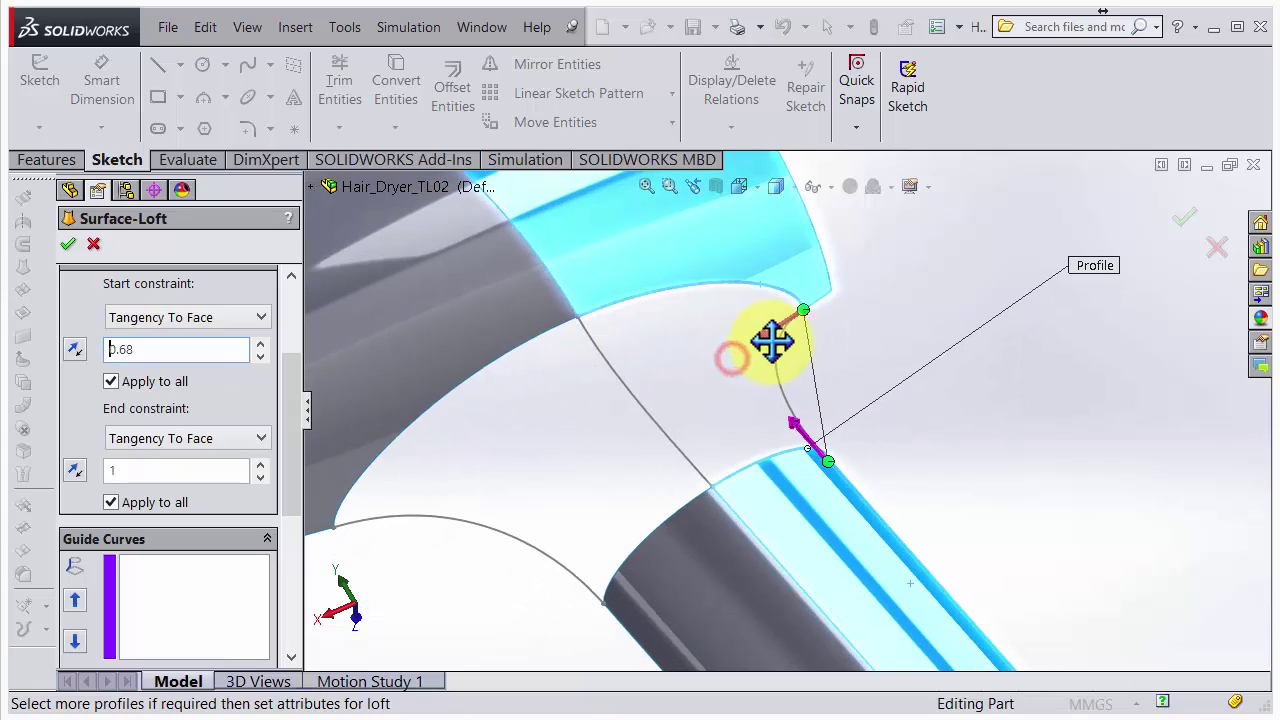
left_click_drag(771, 342, 772, 342)
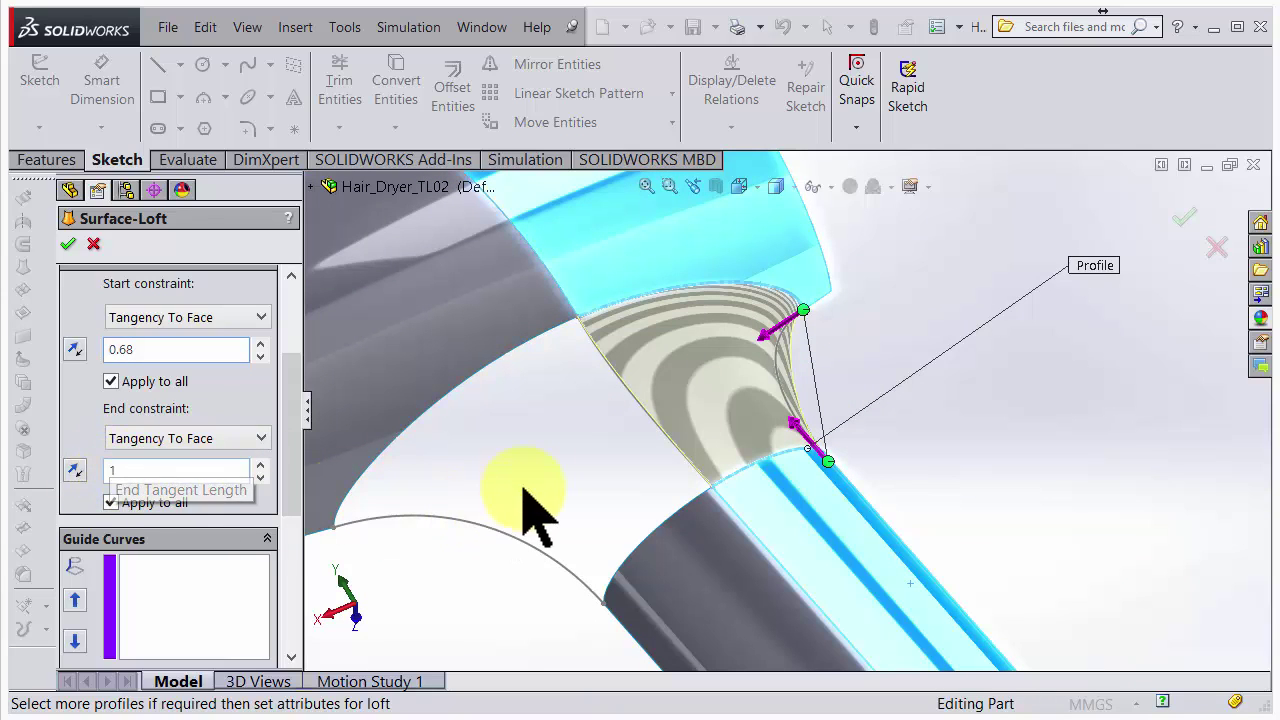
middle_click_drag(500, 523, 580, 514)
mouse_move(771, 457)
middle_mouse_down()
mouse_move(708, 458)
mouse_move(766, 480)
middle_mouse_up()
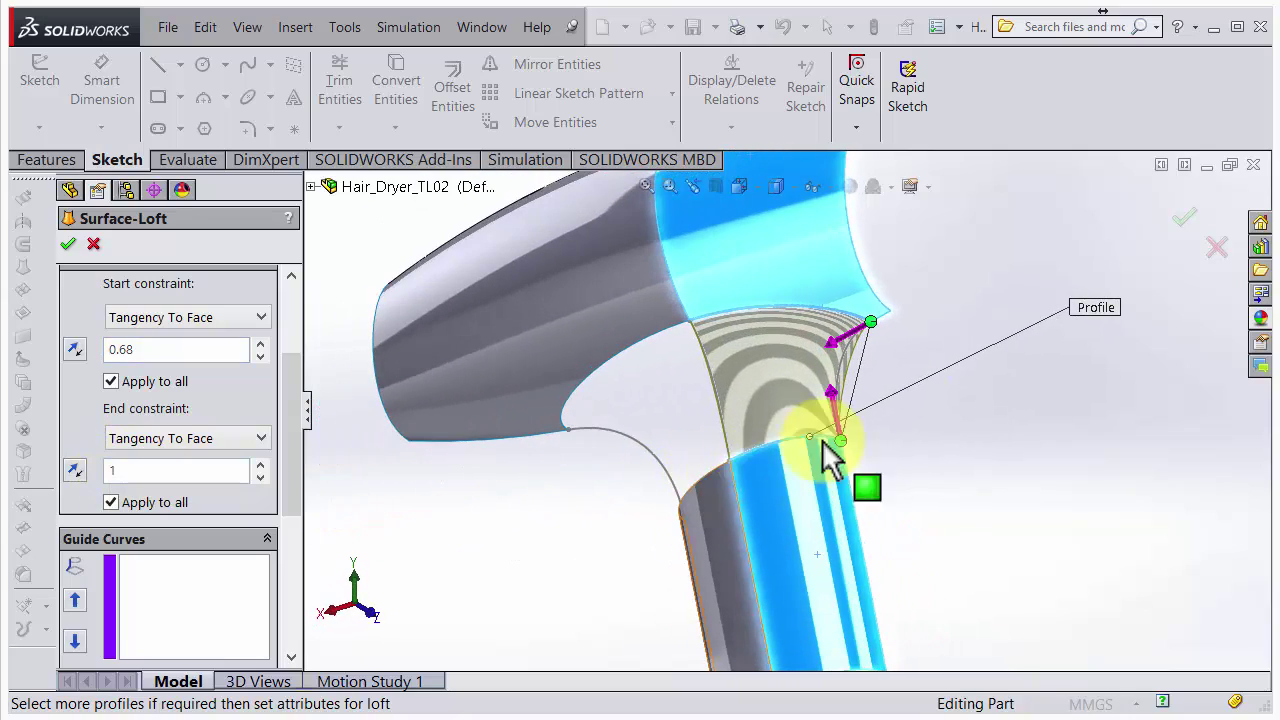
Drag the loft's tangency handles to set start length 2.08 and end length 0.15.
scroll(909, 400, "down", 5)
middle_click_drag(727, 350, 800, 400)
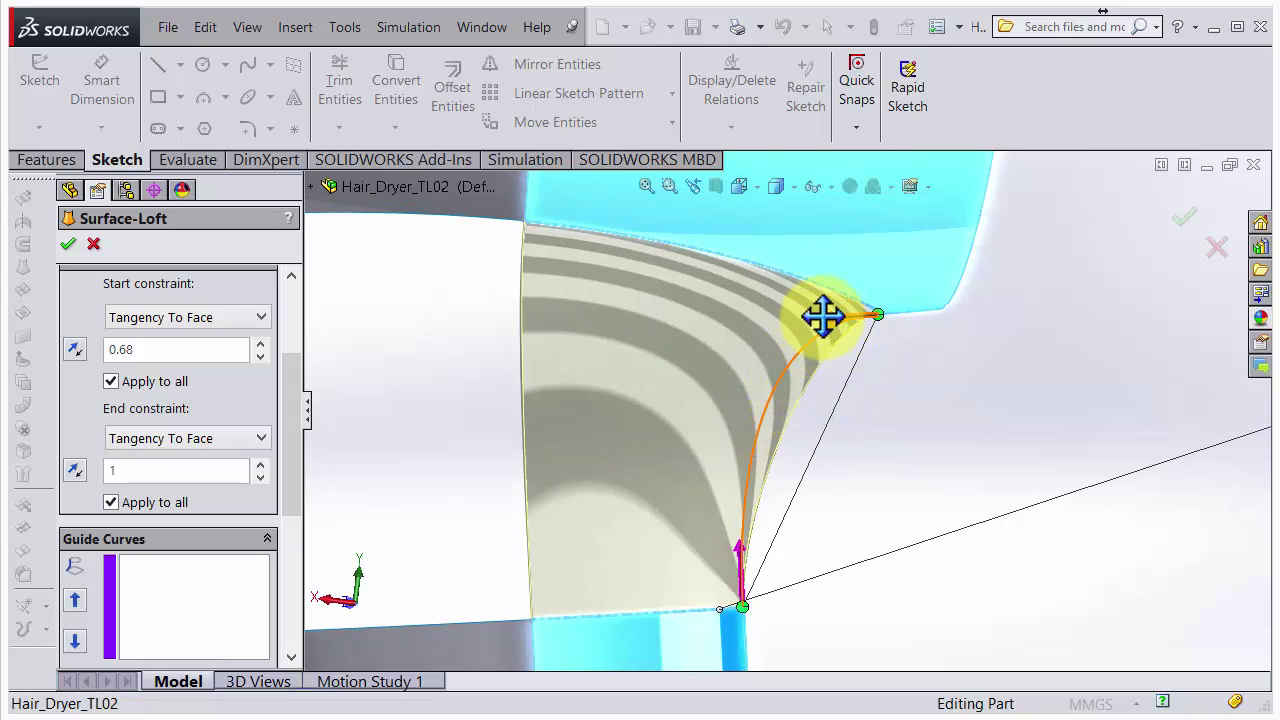
left_click_drag(824, 319, 818, 318)
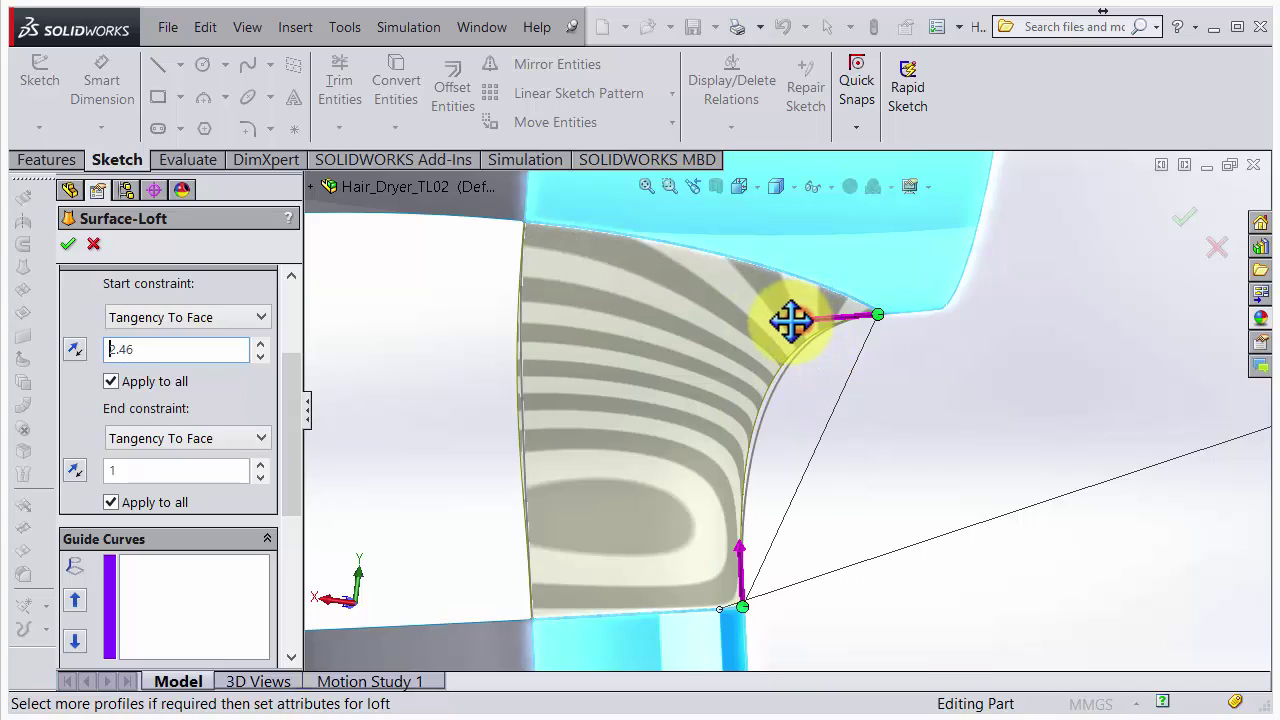
left_click_drag(790, 320, 780, 321)
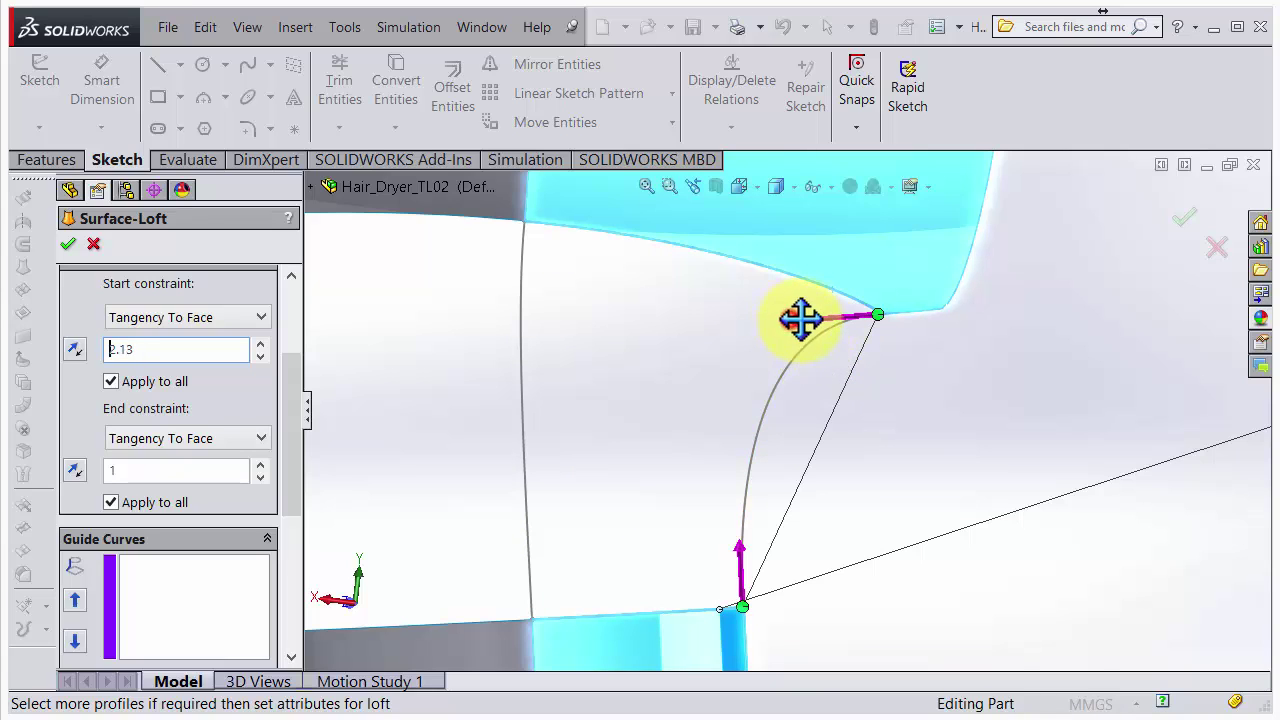
middle_click_drag(795, 382, 688, 570)
left_click_drag(690, 512, 697, 513)
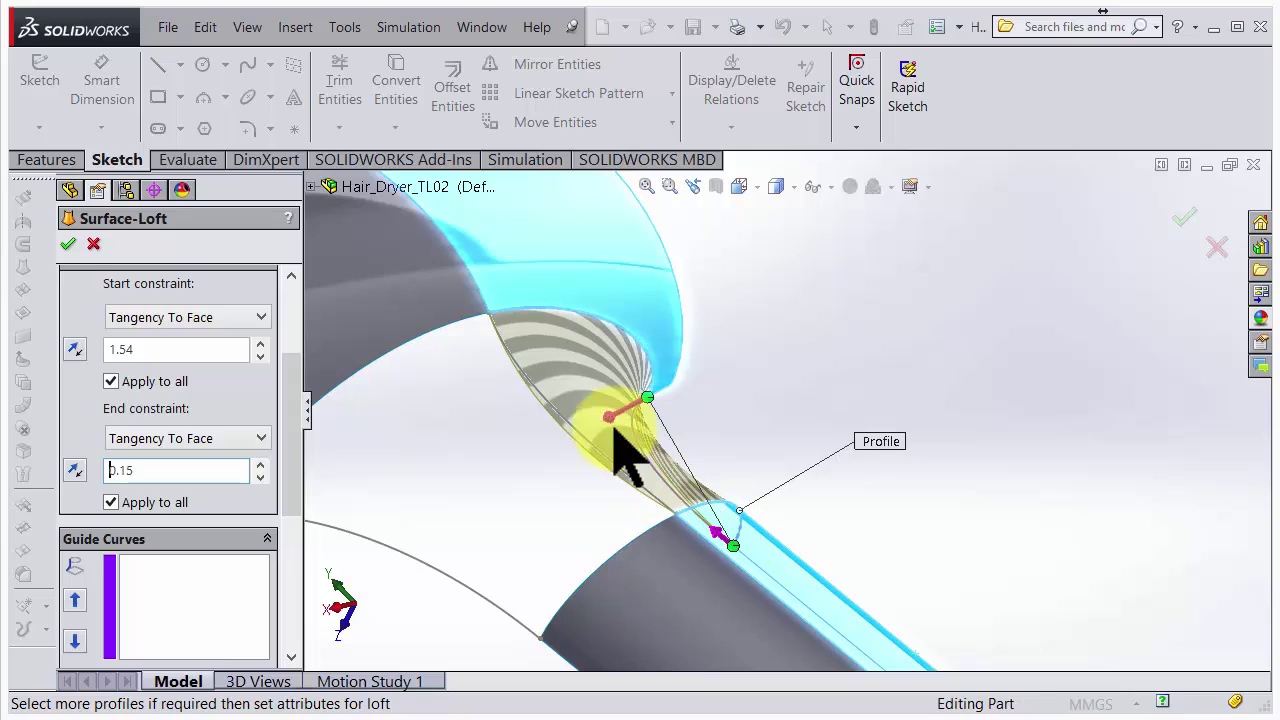
middle_click_drag(637, 451, 591, 451)
scroll(693, 427, "down", 3)
middle_click_drag(690, 428, 700, 490)
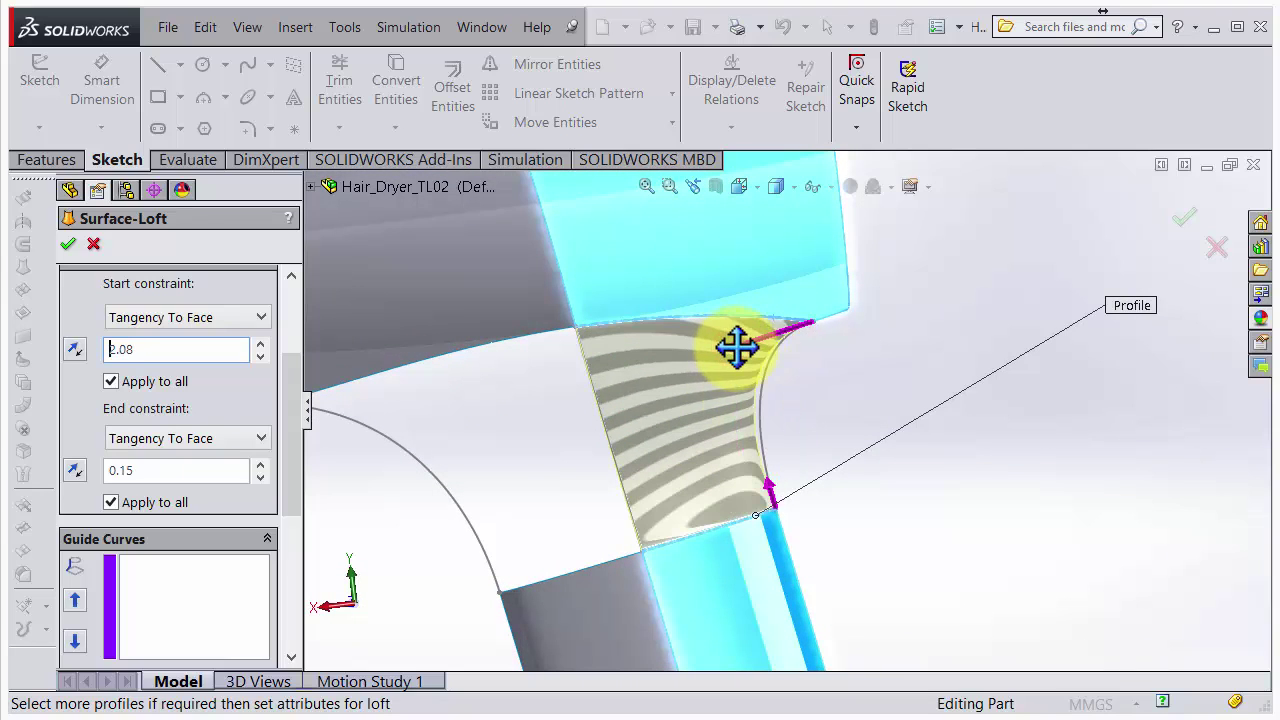
middle_click_drag(748, 371, 607, 345)
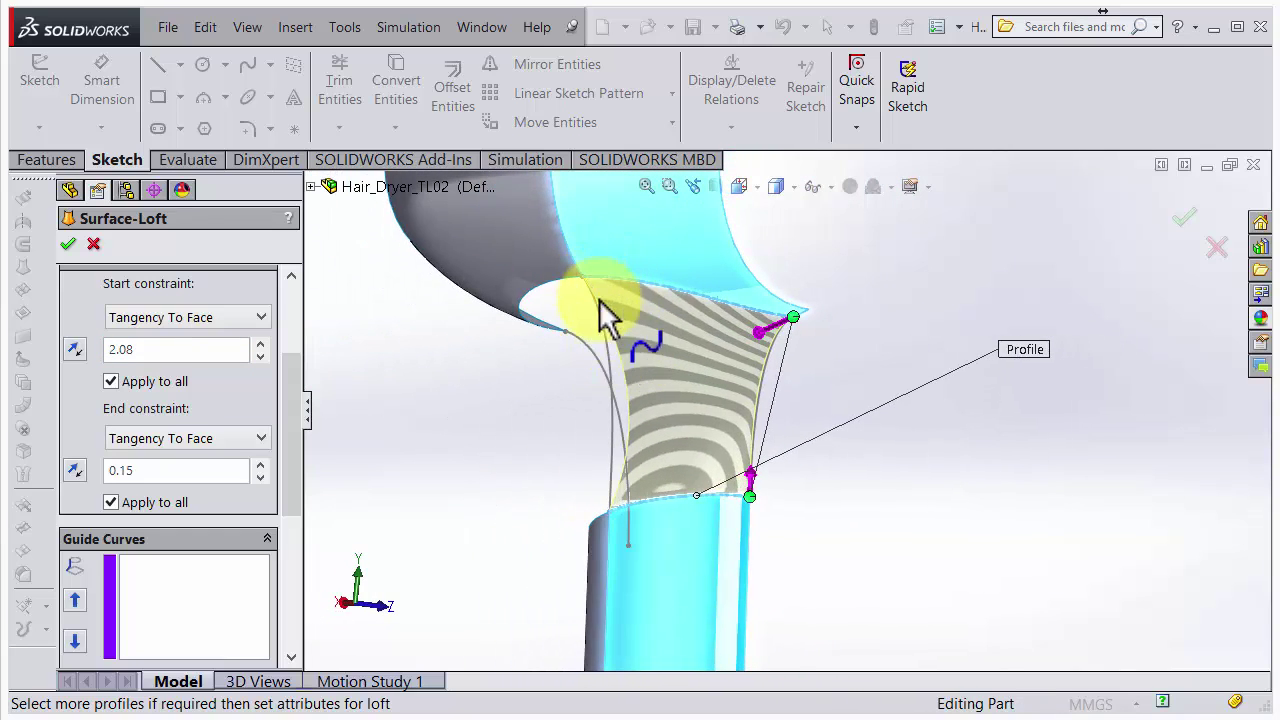
Add 3DSketch2 as a guide curve for the neck loft.
middle_click_drag(612, 370, 645, 347)
left_click(160, 590)
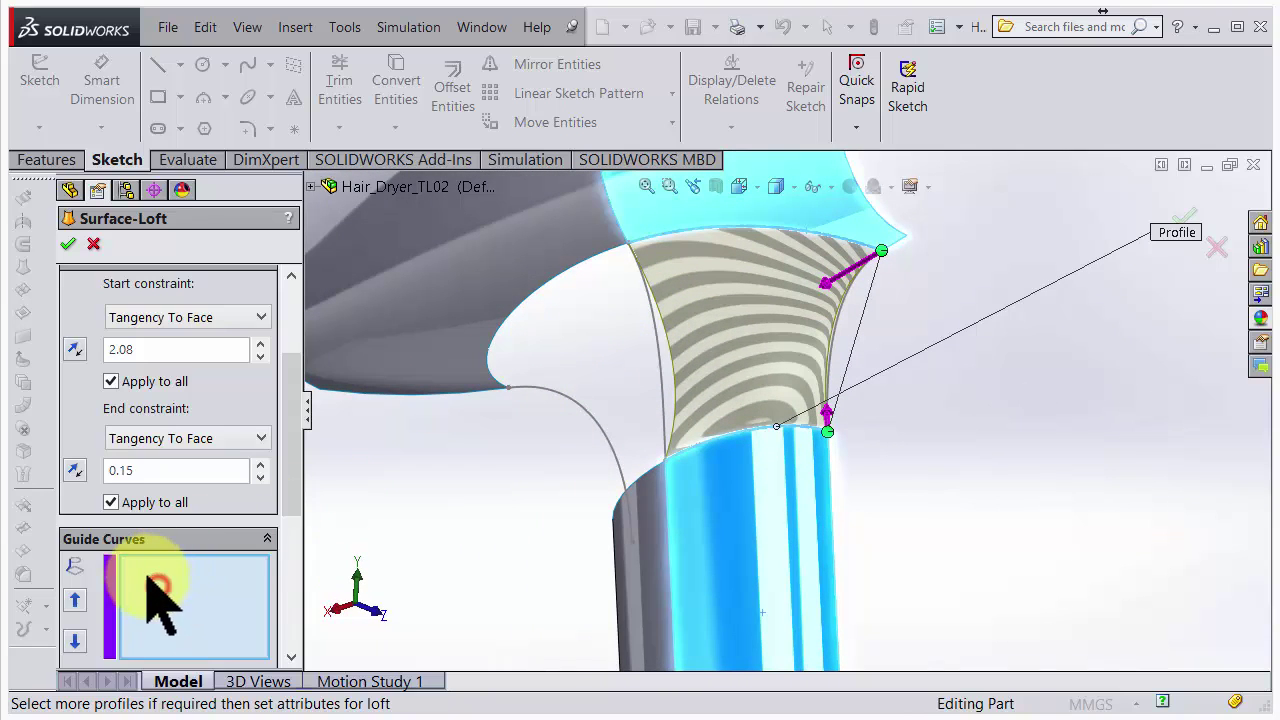
left_click(658, 335)
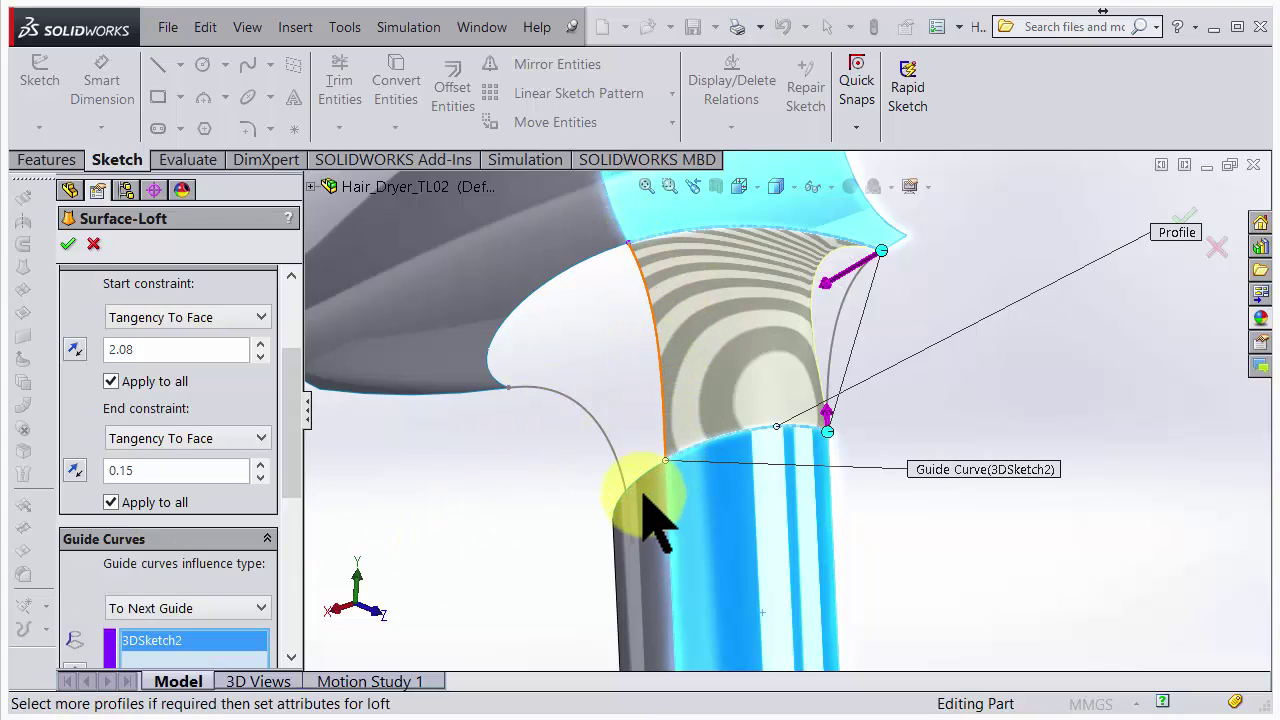
left_click(288, 452)
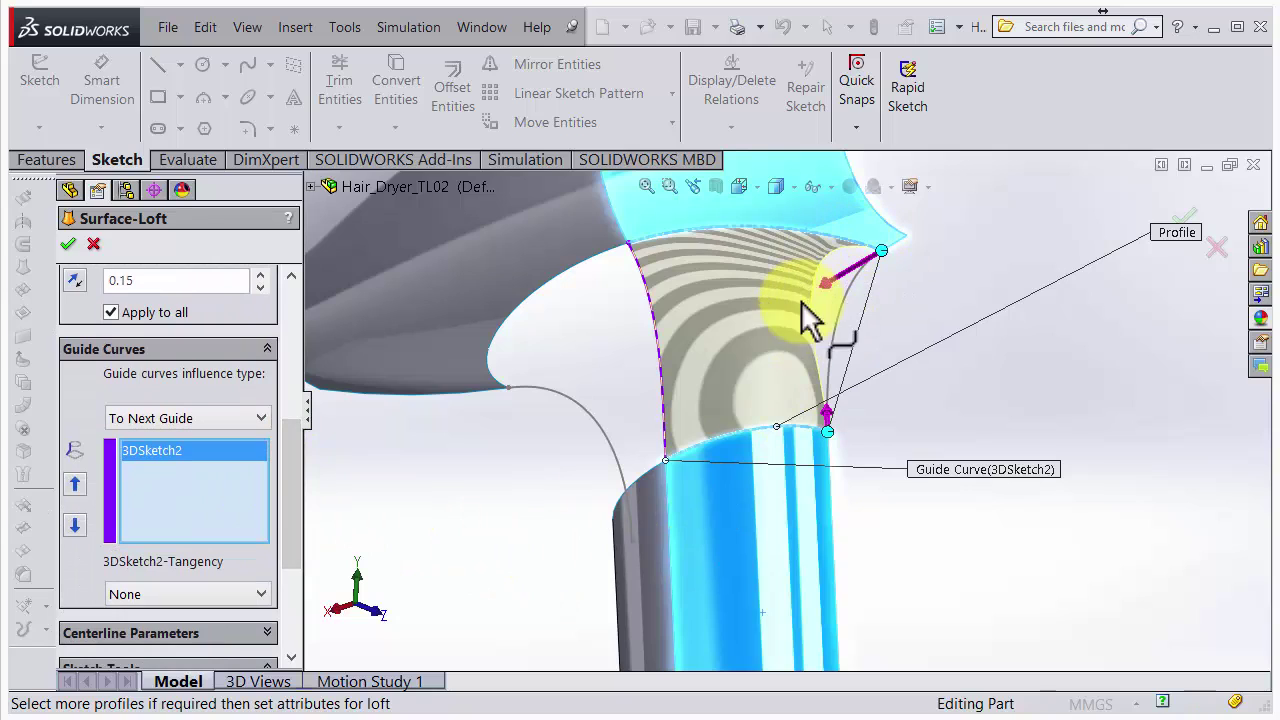
Add the loft's right-side edge as a second guide curve via Select Open Loop.
left_click(848, 297)
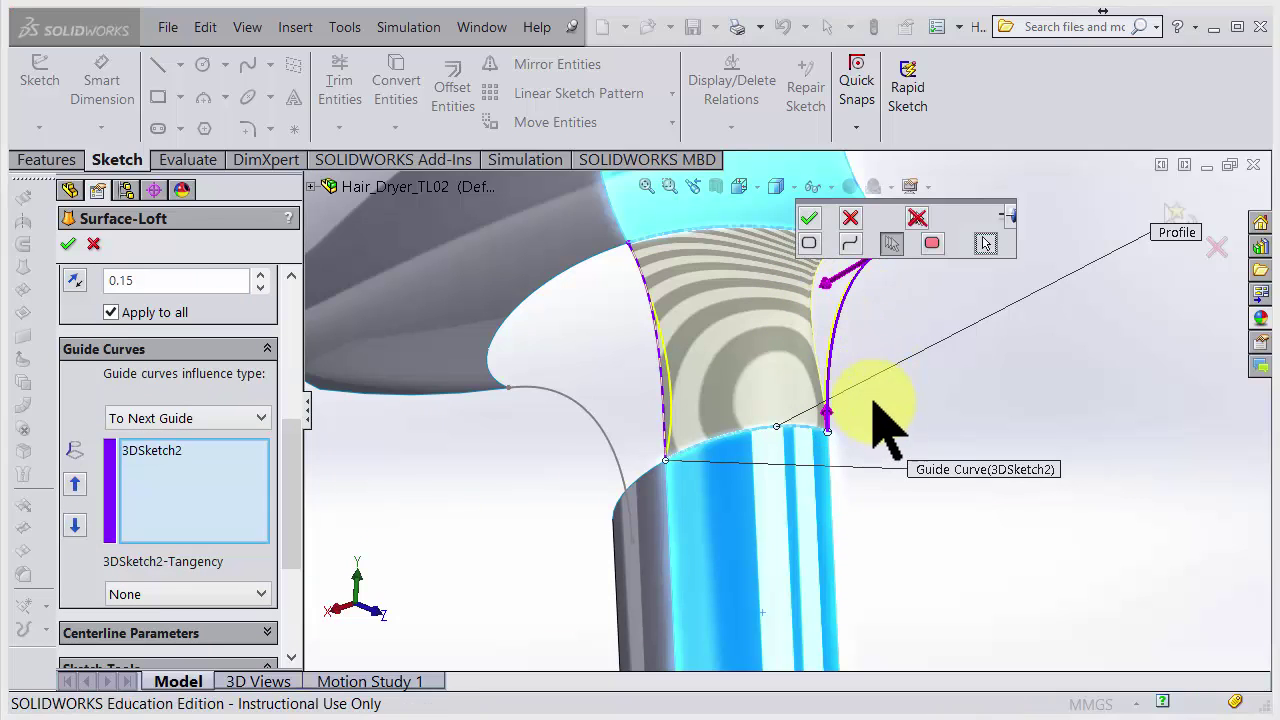
left_click(851, 220)
middle_click_drag(671, 466, 886, 400)
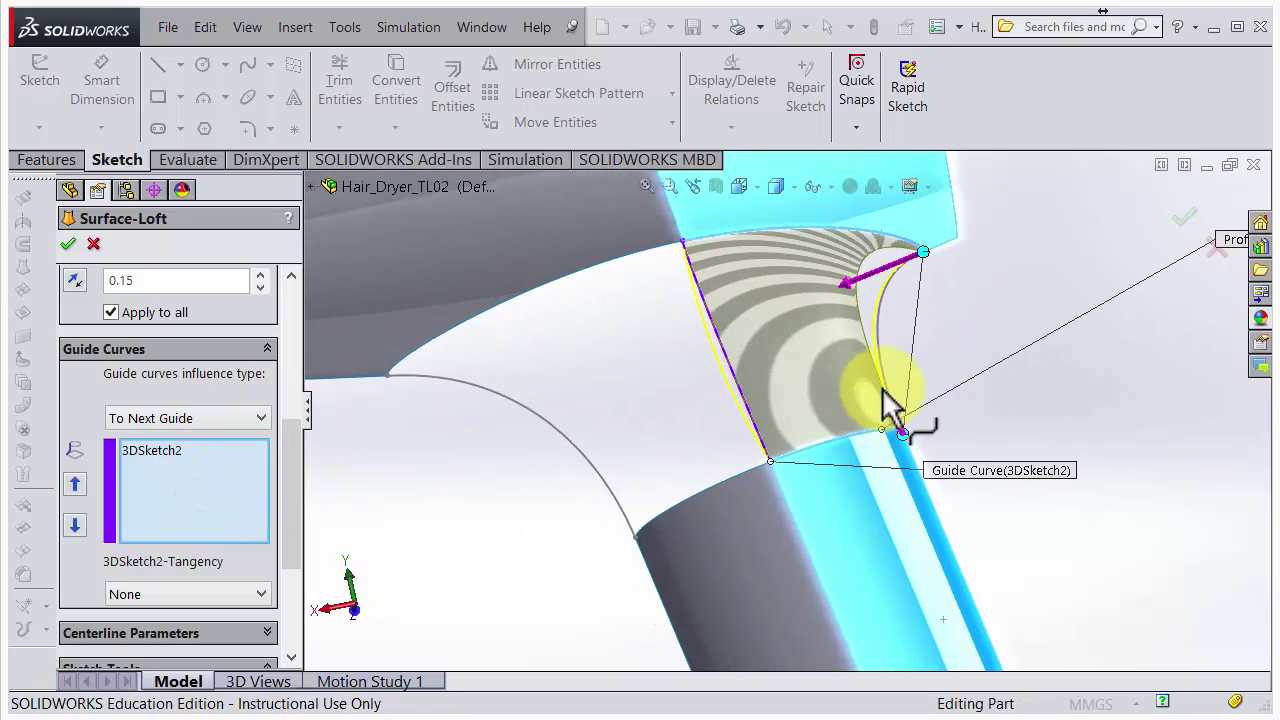
left_click(880, 308)
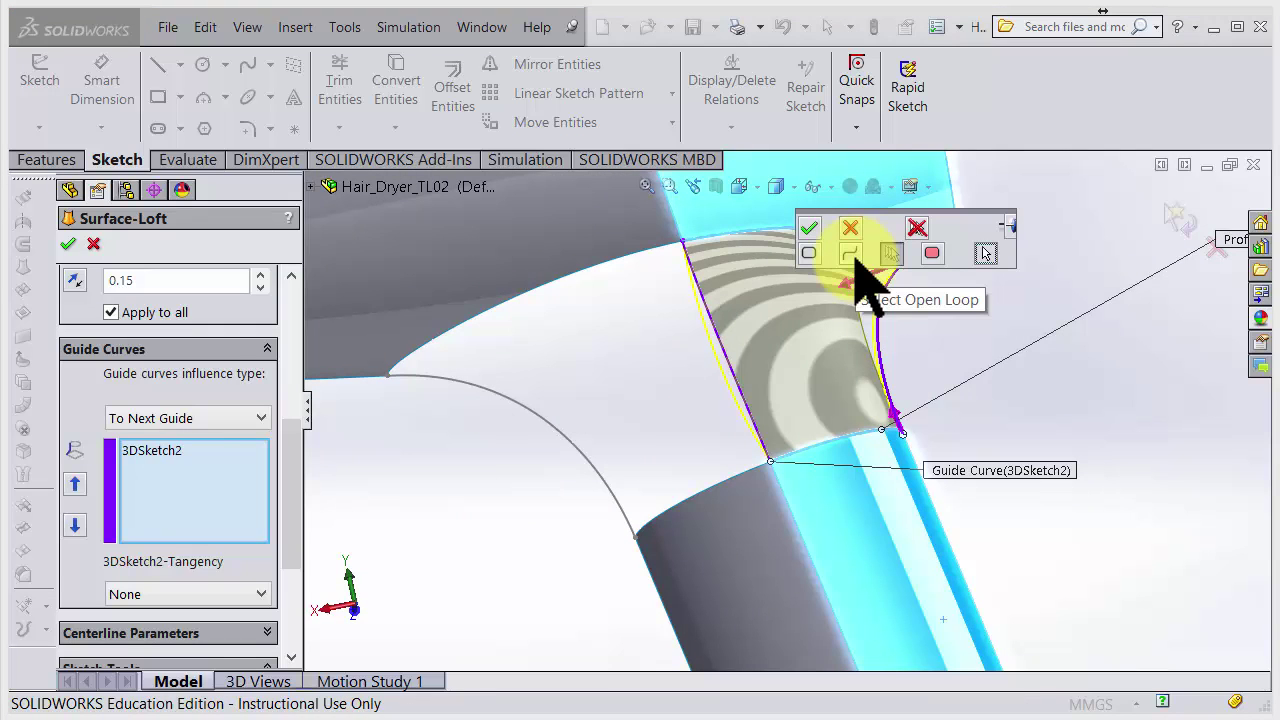
left_click(851, 255)
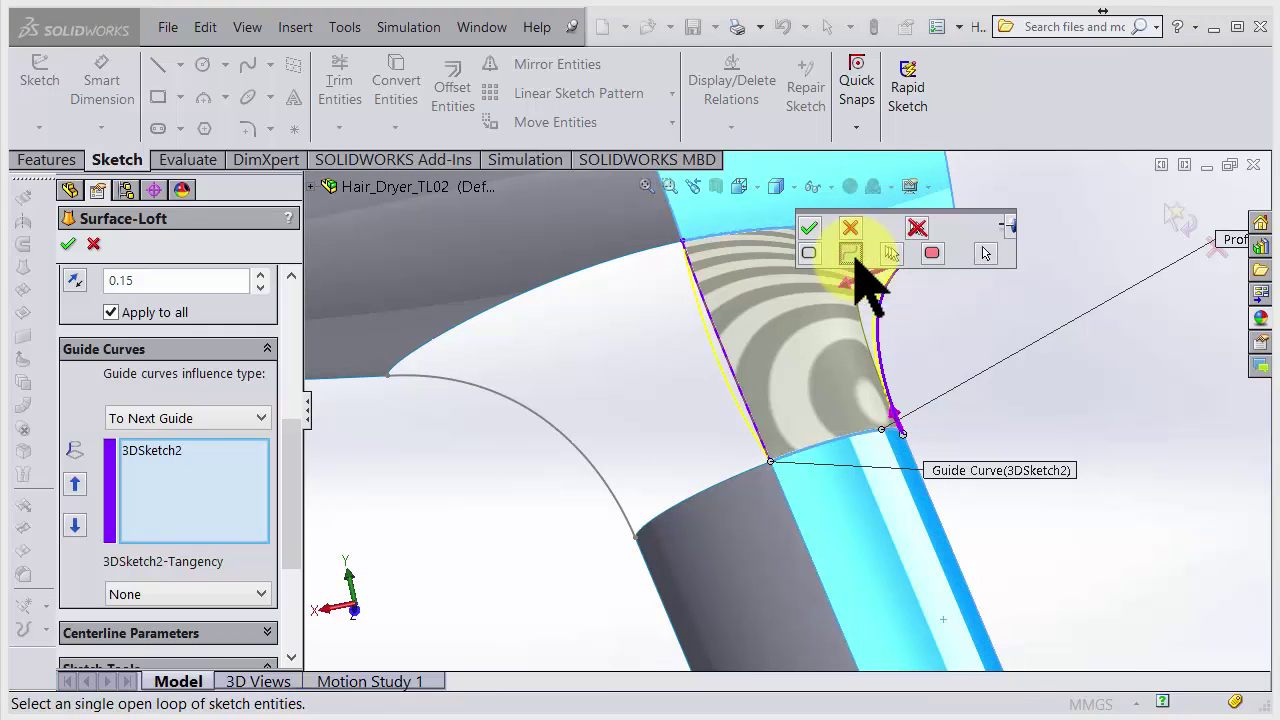
left_click(809, 228)
middle_click_drag(890, 295, 913, 268)
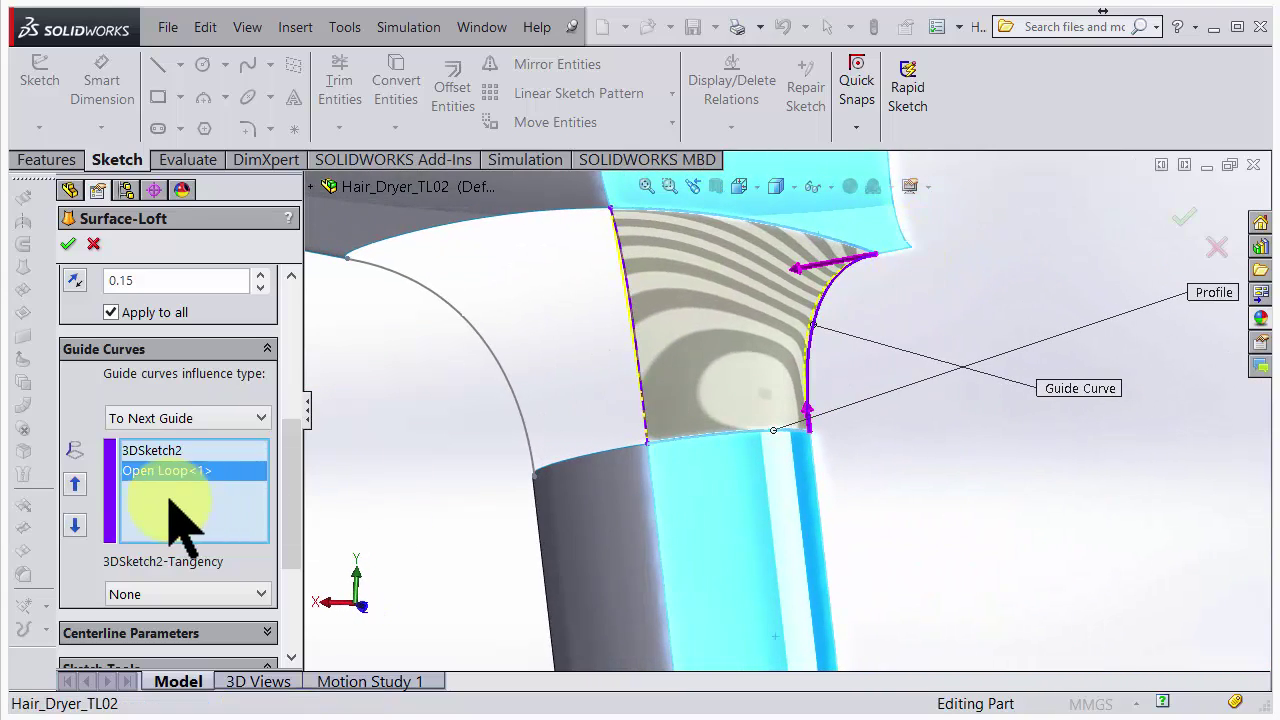
Change the loft's end tangency length to 0.62.
middle_click_drag(434, 491, 746, 306)
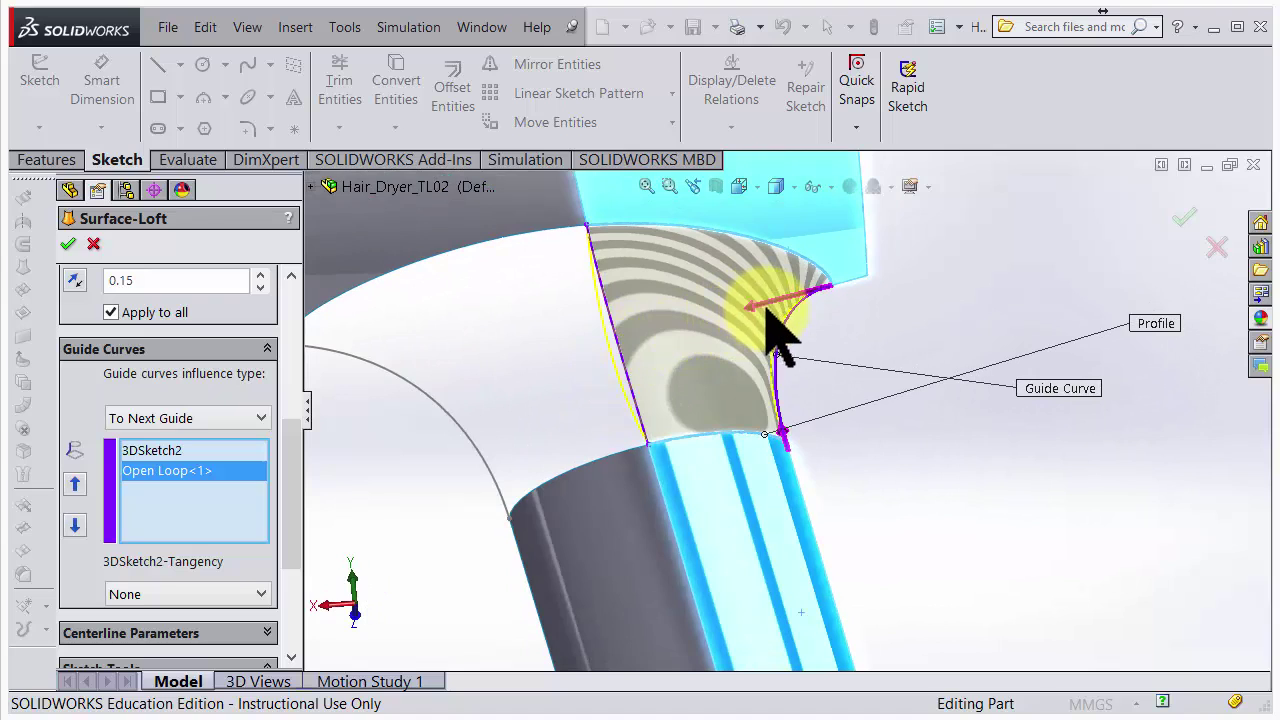
scroll(765, 315, "down", 3)
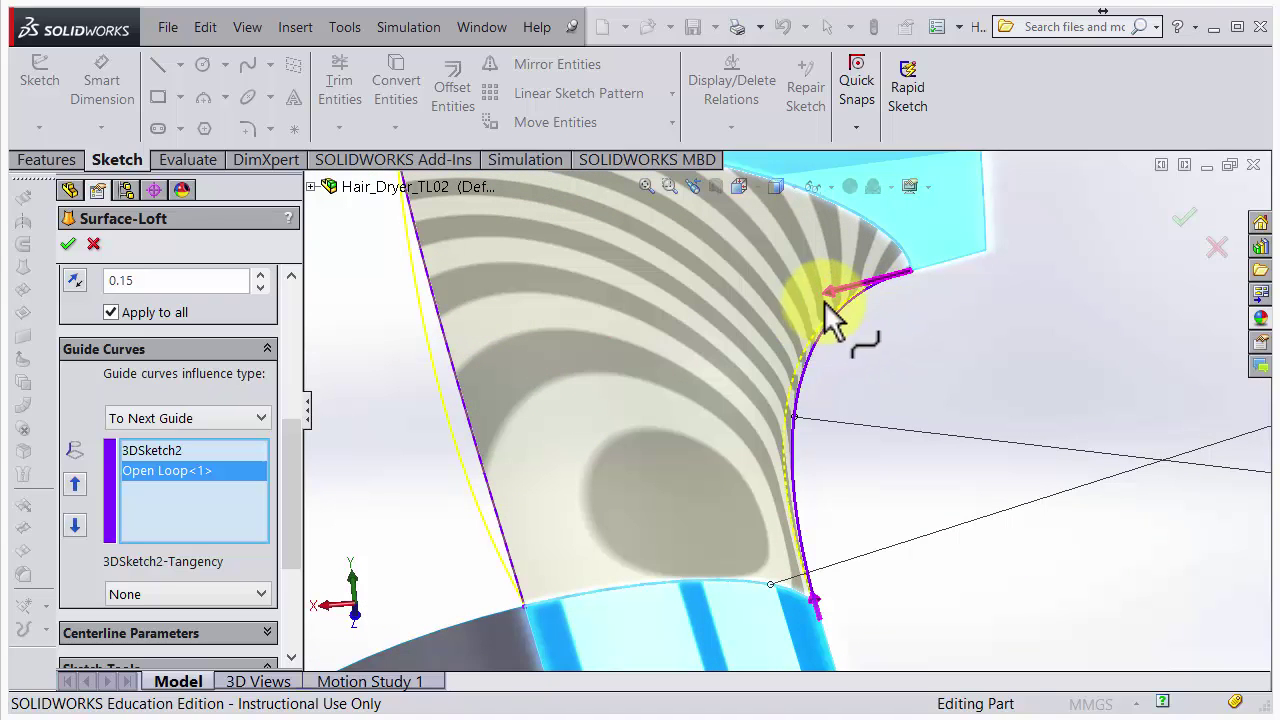
left_click(816, 594)
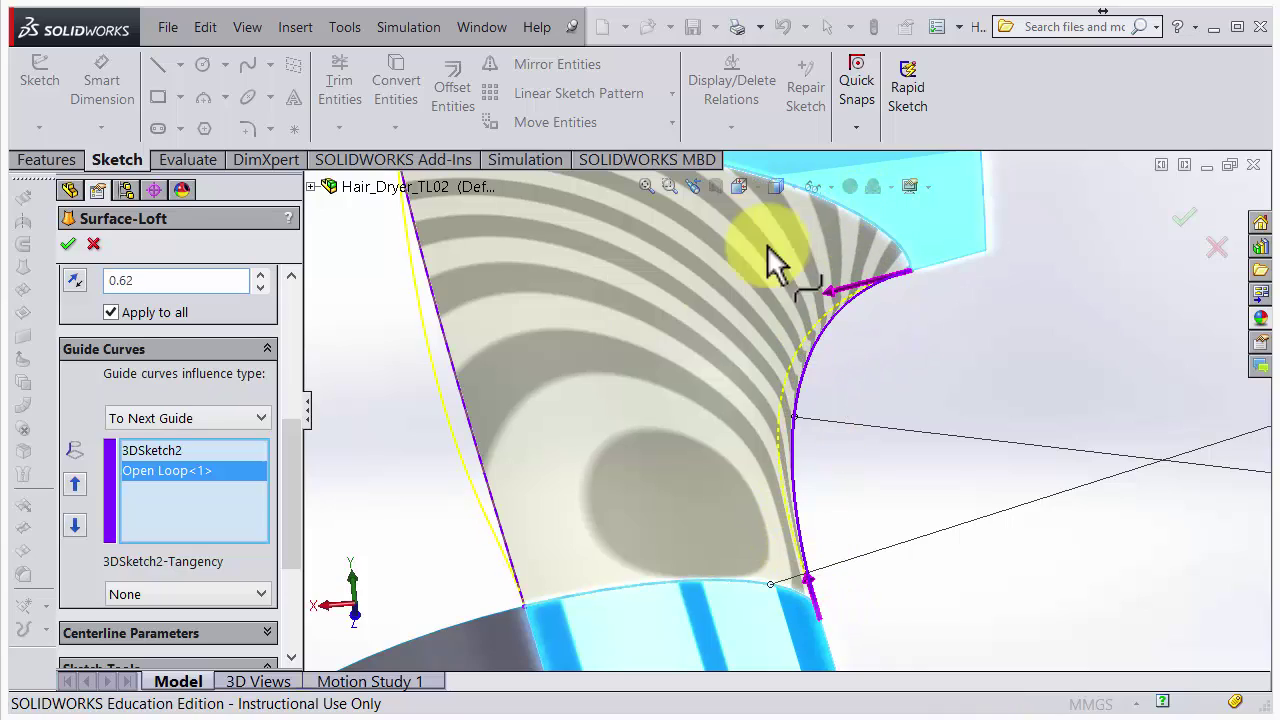
scroll(683, 460, "up", 2)
scroll(700, 458, "up", 1)
middle_click_drag(729, 457, 666, 449)
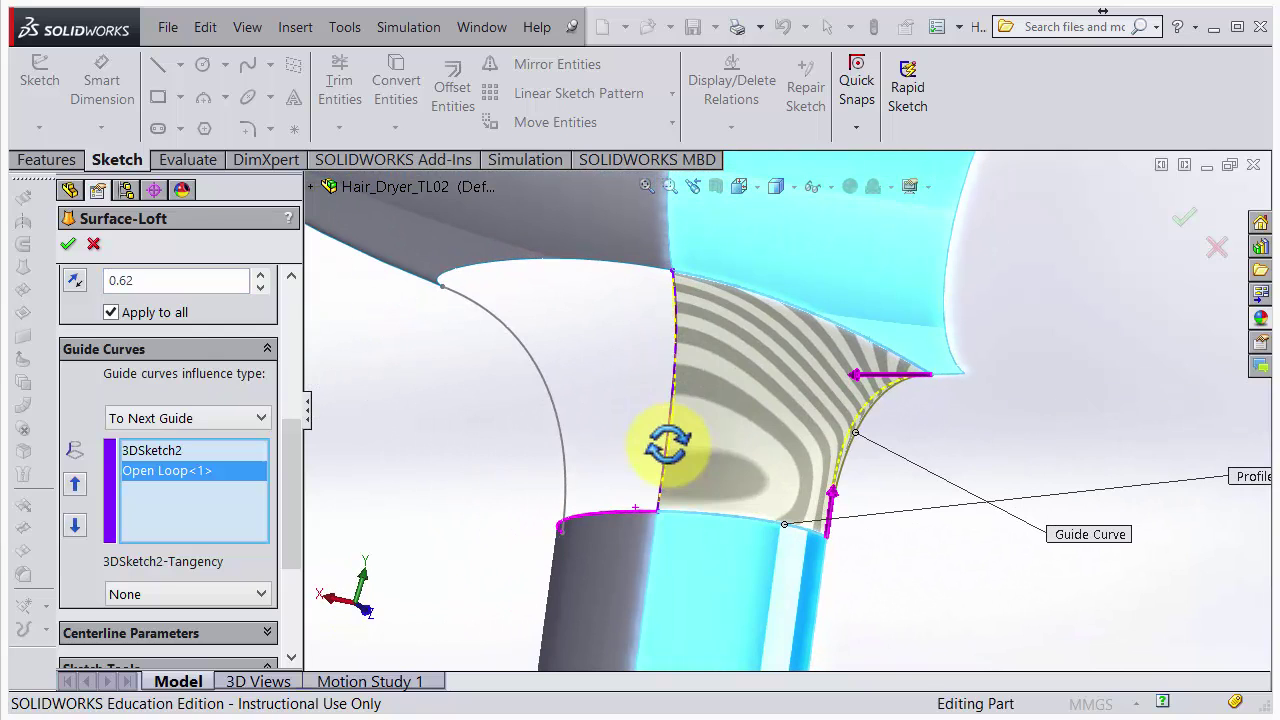
Accept the loft as Surface-Loft2, then select 3DSketch1 and Surface-Loft2 in the tree.
left_click(66, 246)
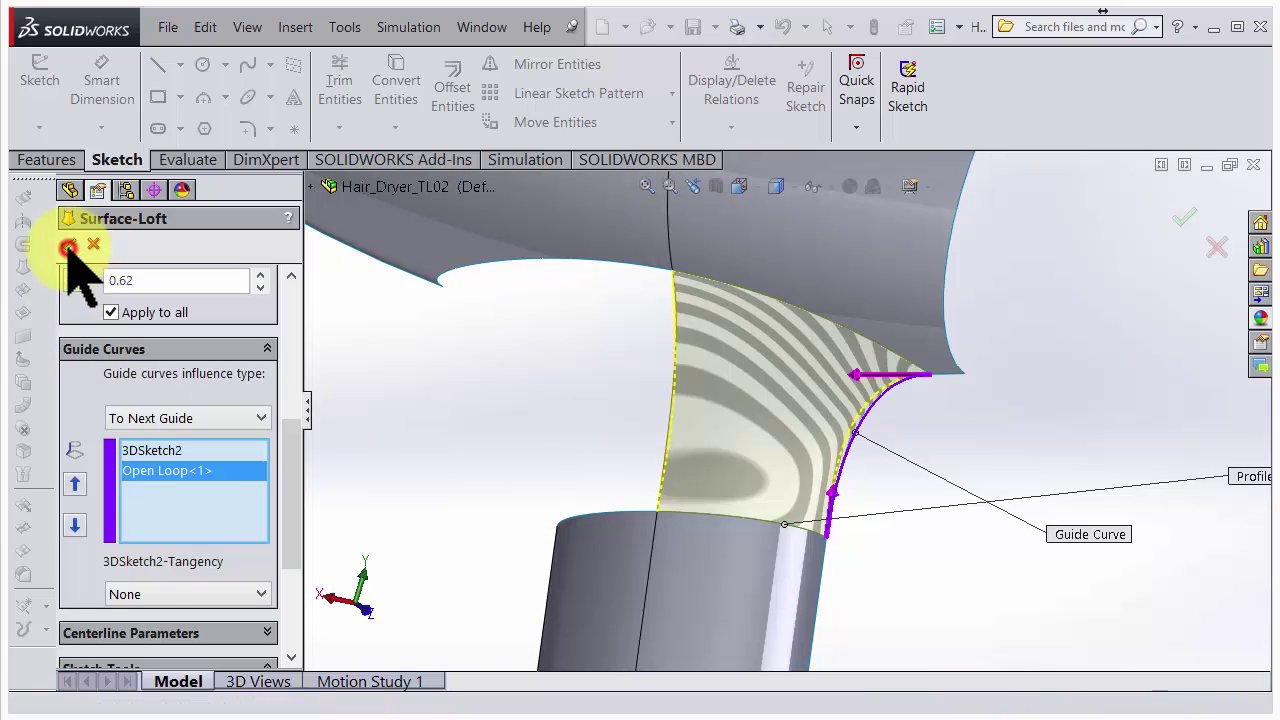
middle_click_drag(700, 440, 815, 530)
scroll(738, 380, "down", 5)
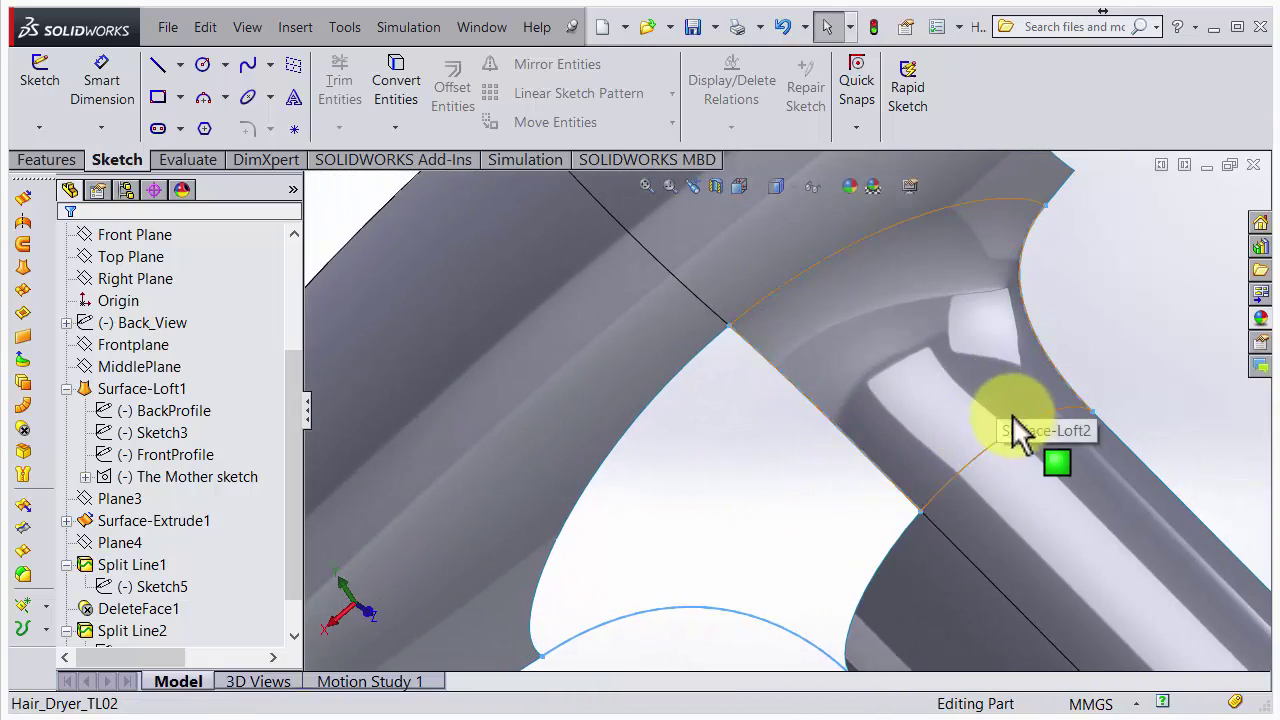
mouse_move(1020, 468)
middle_mouse_down()
mouse_move(966, 471)
mouse_move(1000, 429)
mouse_move(811, 457)
mouse_move(926, 540)
mouse_move(921, 590)
mouse_move(865, 515)
middle_mouse_up()
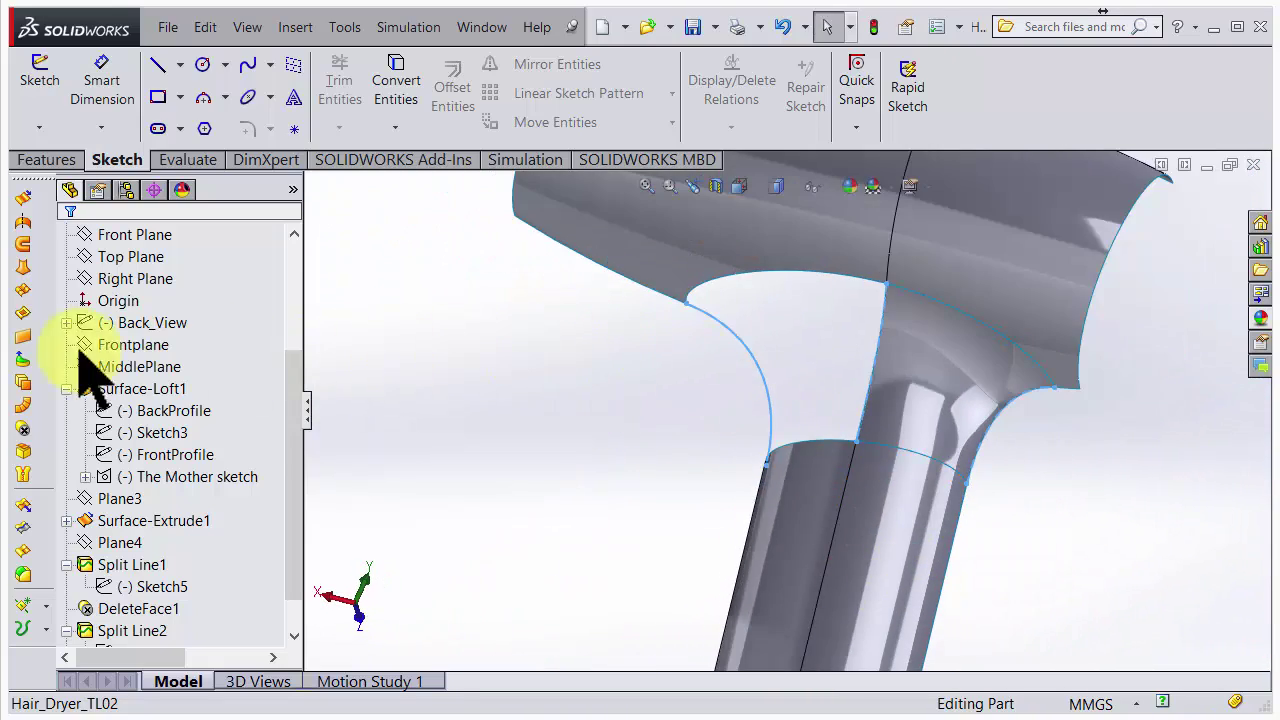
left_click(160, 631)
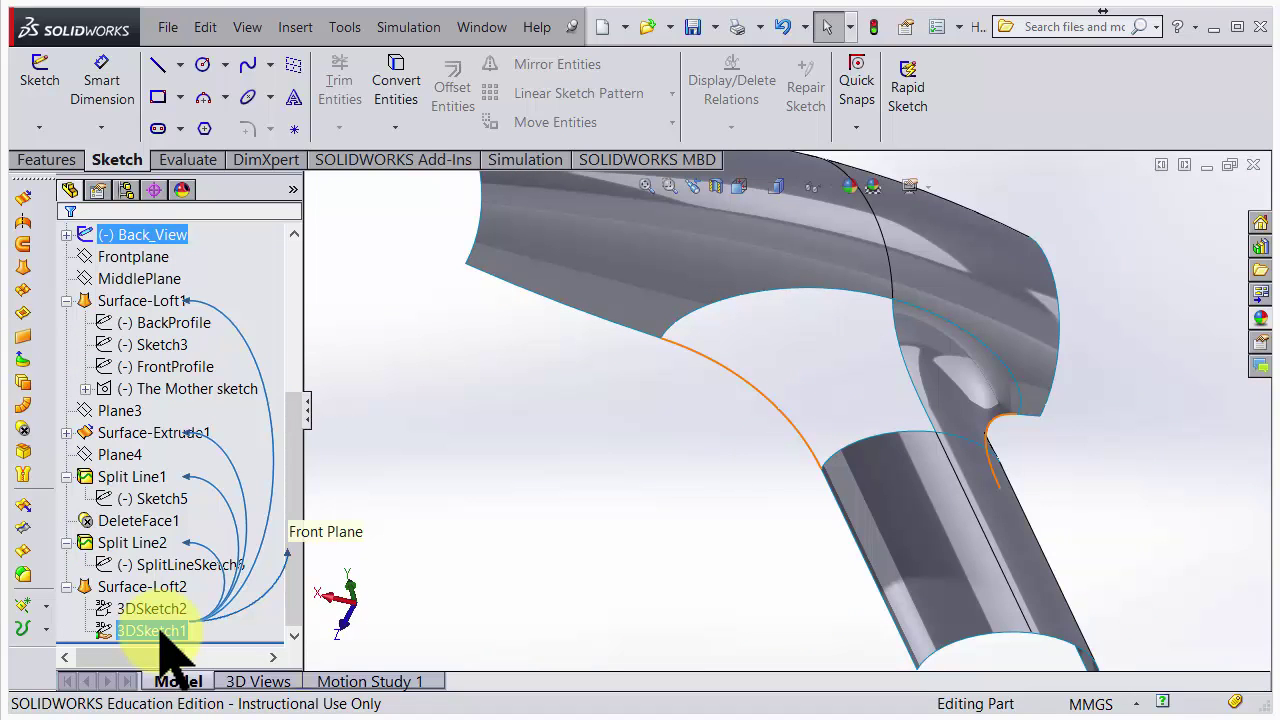
left_click(110, 588, "ctrl")
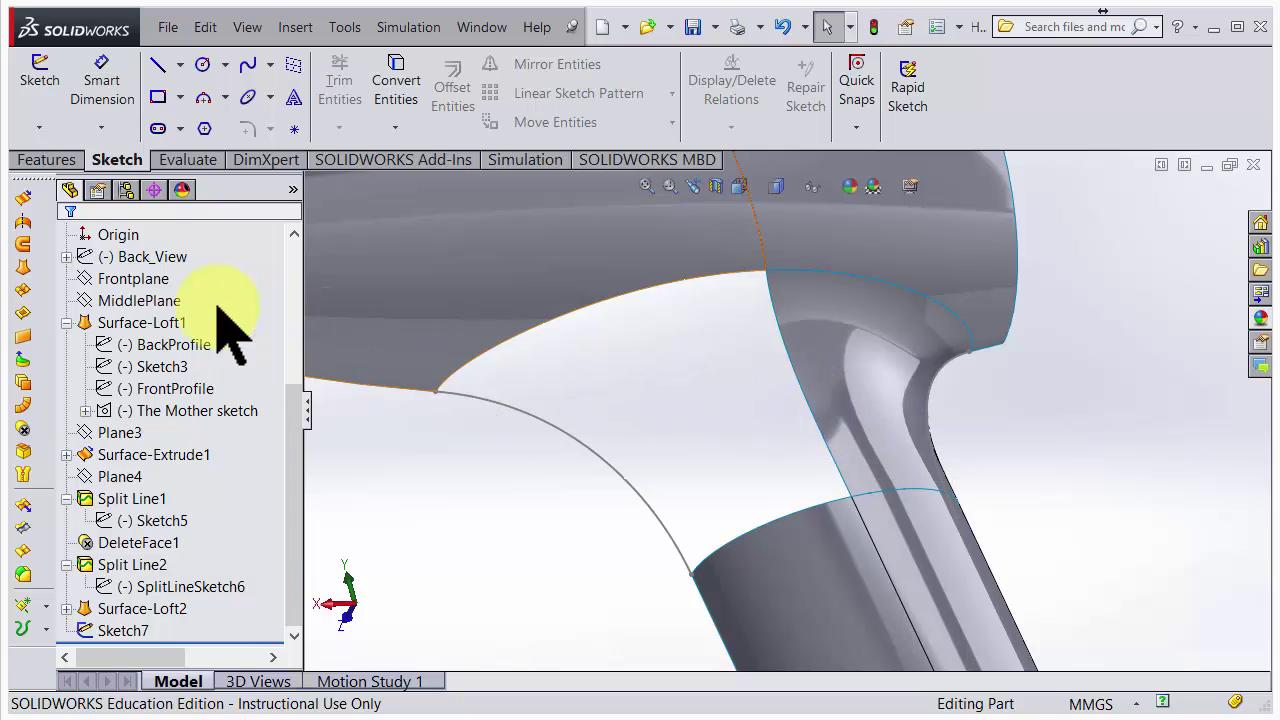
Loft a surface from the body's lower edge to the handle's top edge, Tangency To Face at both ends.
left_click(22, 265)
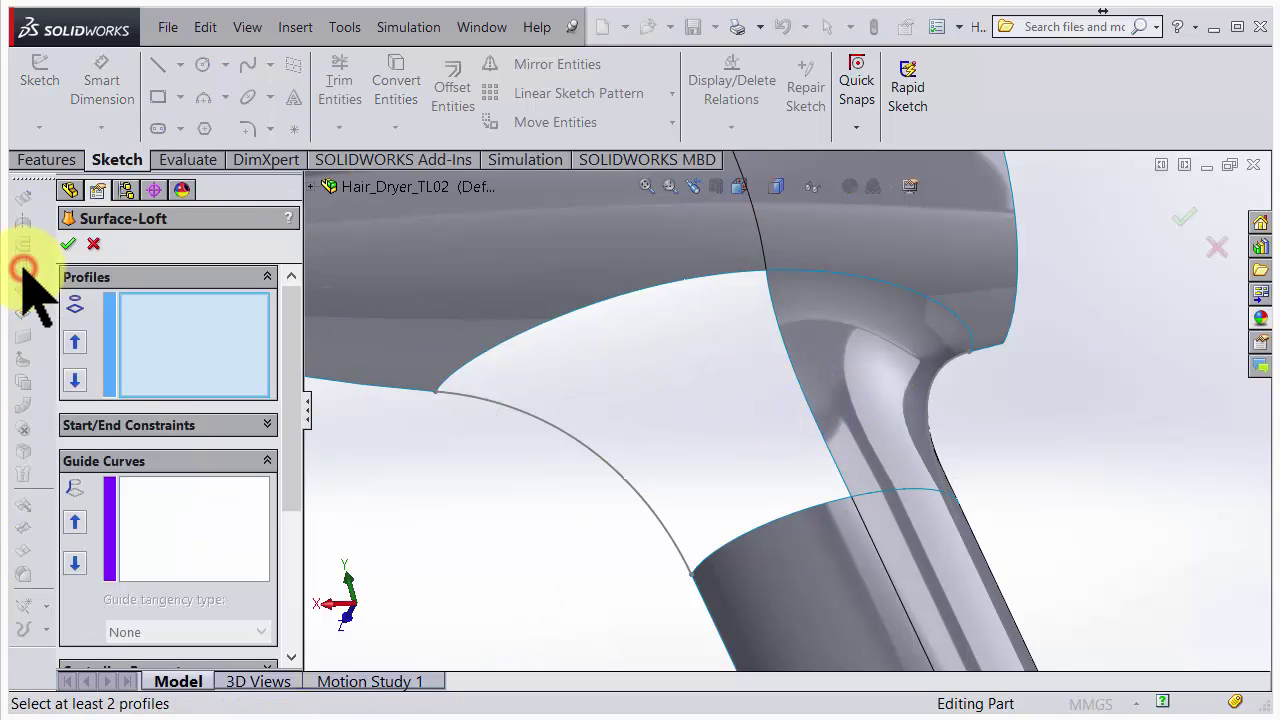
left_click(737, 271)
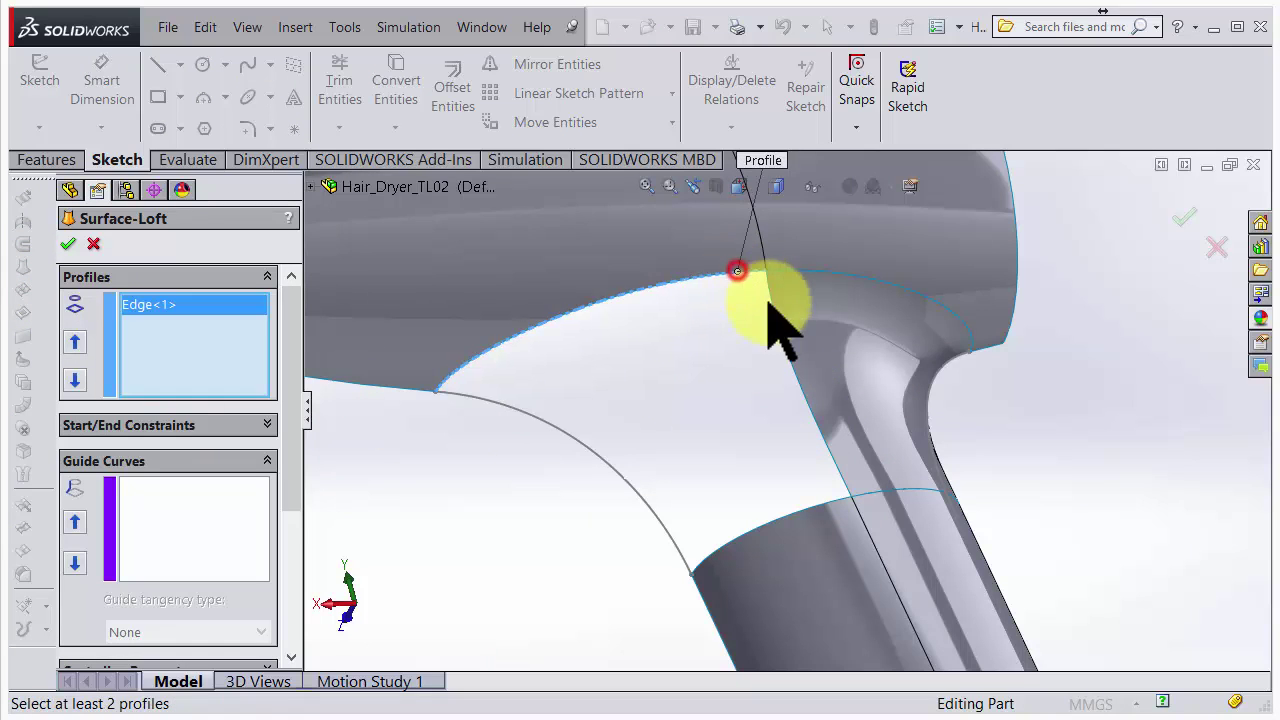
left_click(822, 507)
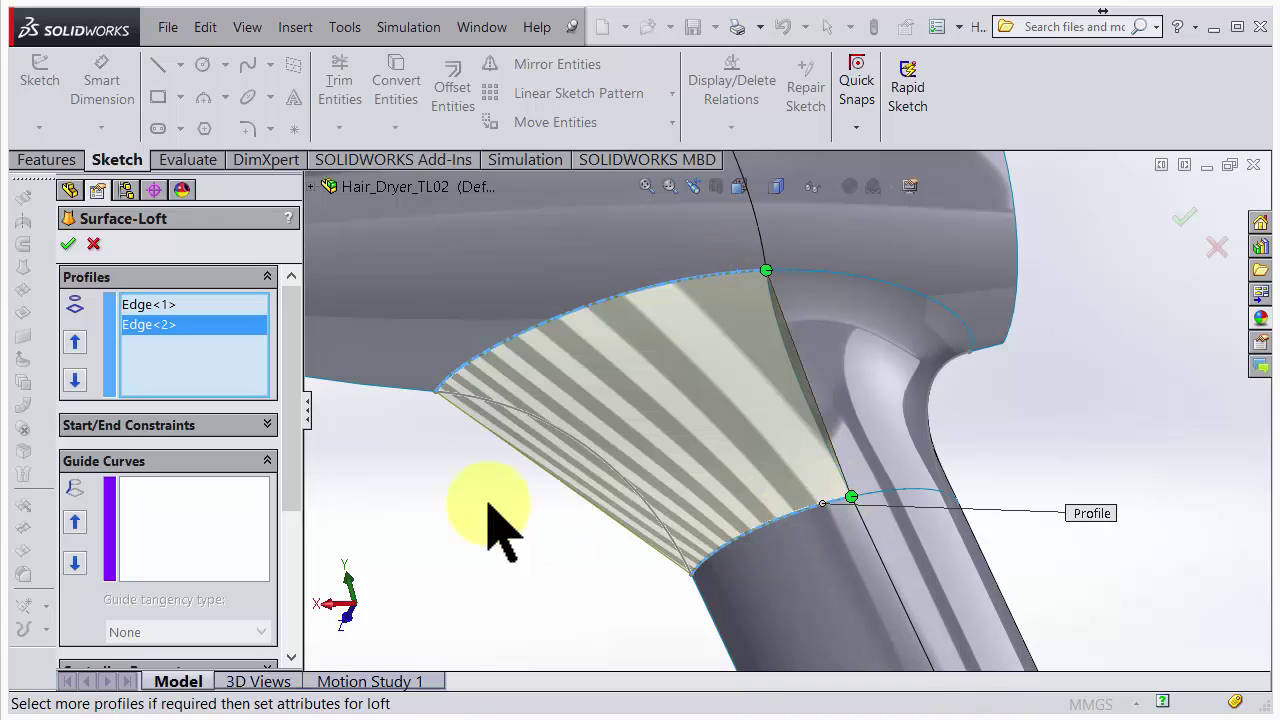
left_click(240, 427)
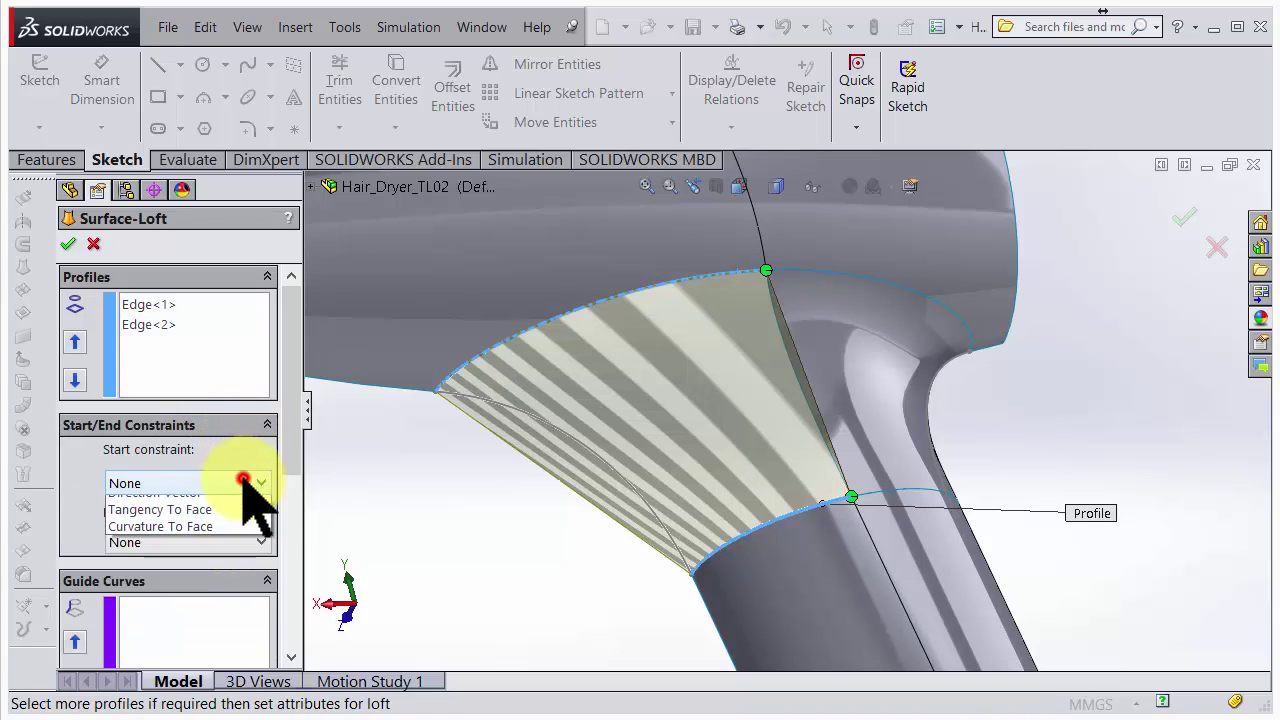
left_click(243, 535)
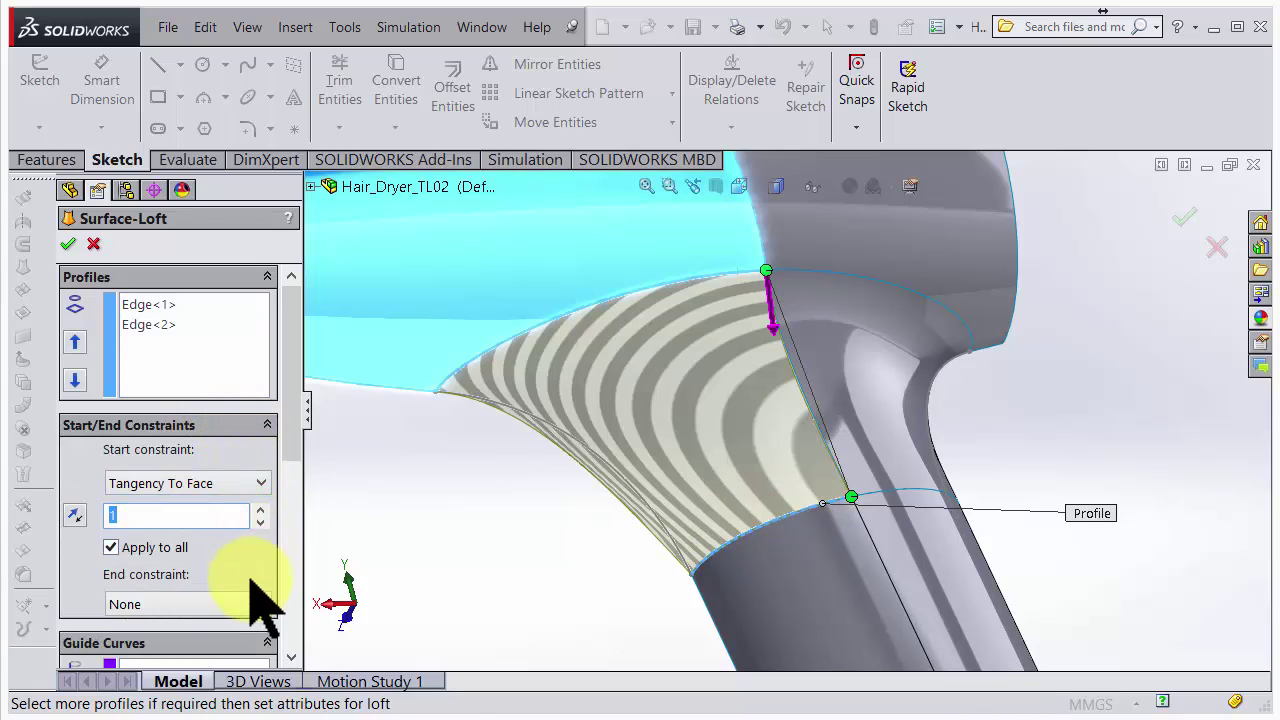
left_click(257, 604)
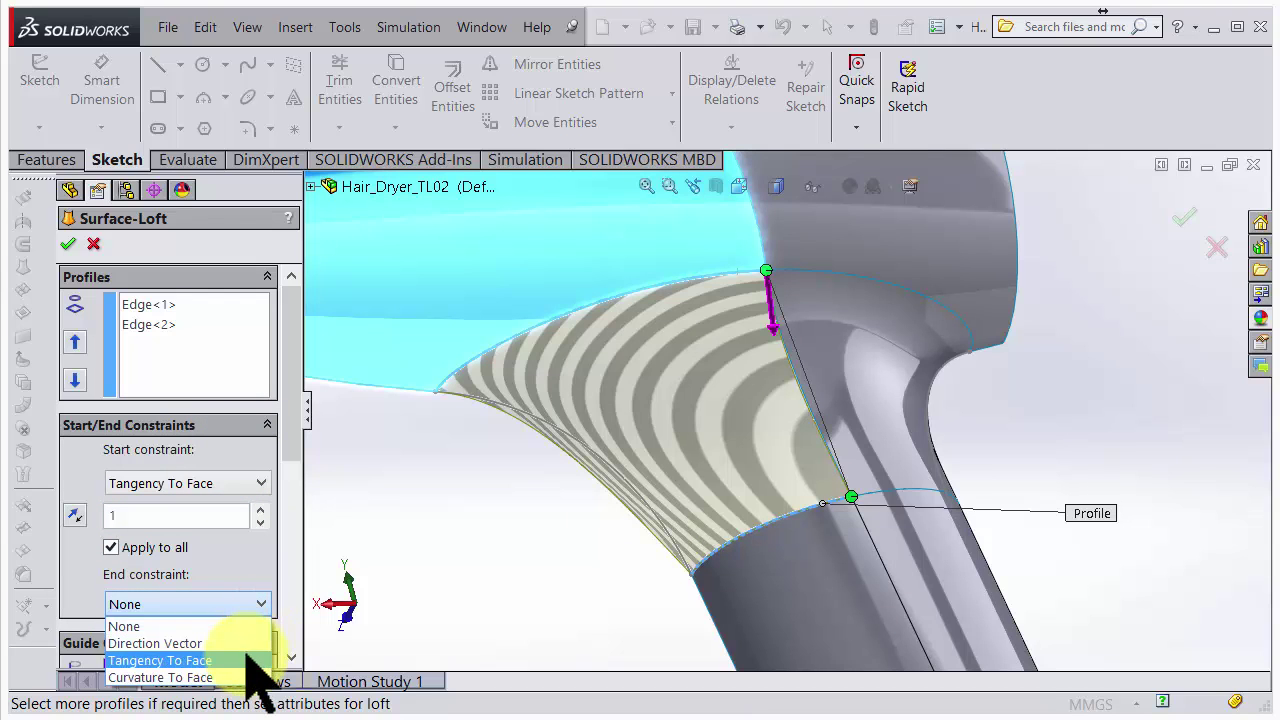
left_click(248, 657)
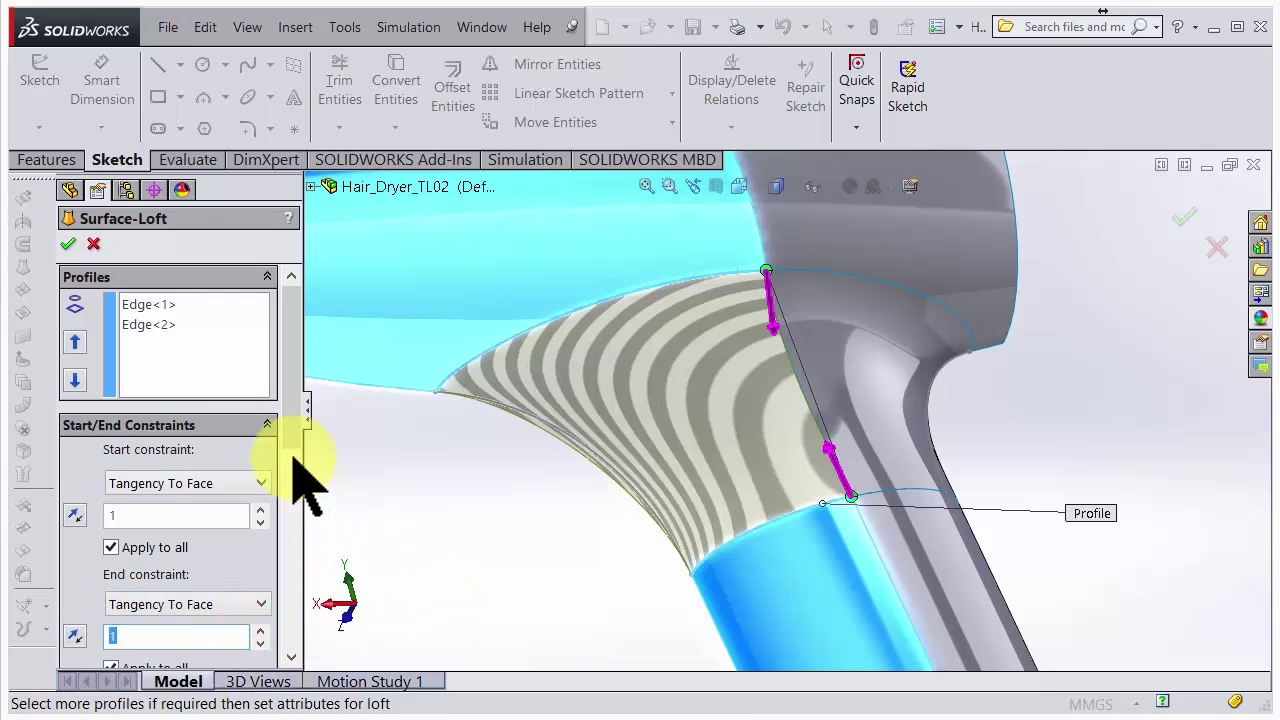
left_click_drag(293, 423, 308, 562)
Add Edge<3> as a Tangency To Face guide curve and Sketch7 as a second guide curve.
left_click(206, 388)
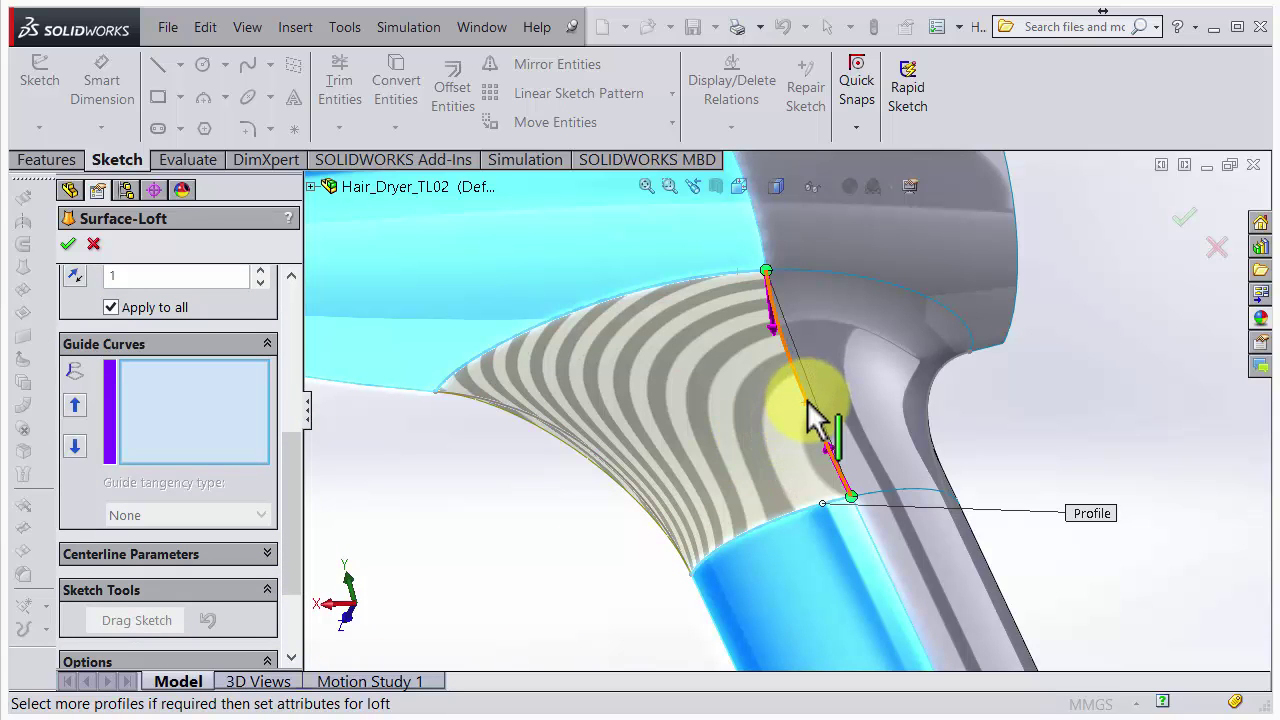
scroll(812, 425, "down", 5)
middle_click_drag(809, 429, 843, 332)
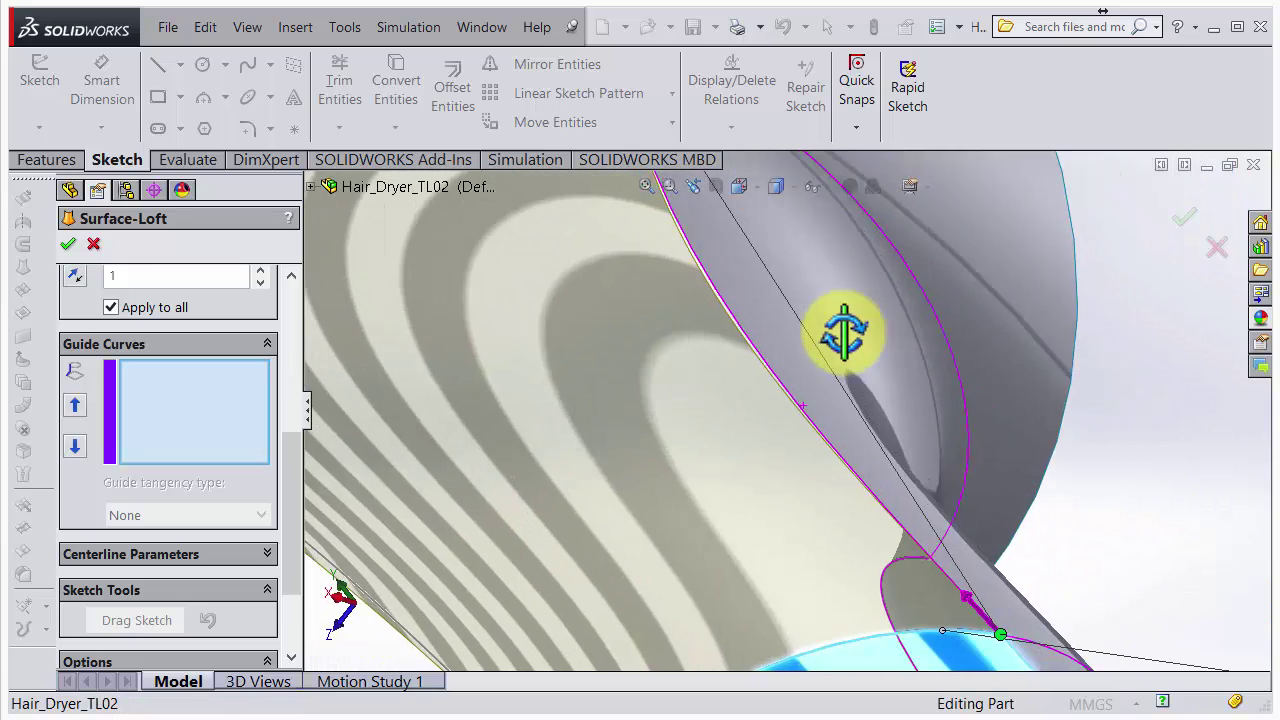
left_click(766, 356)
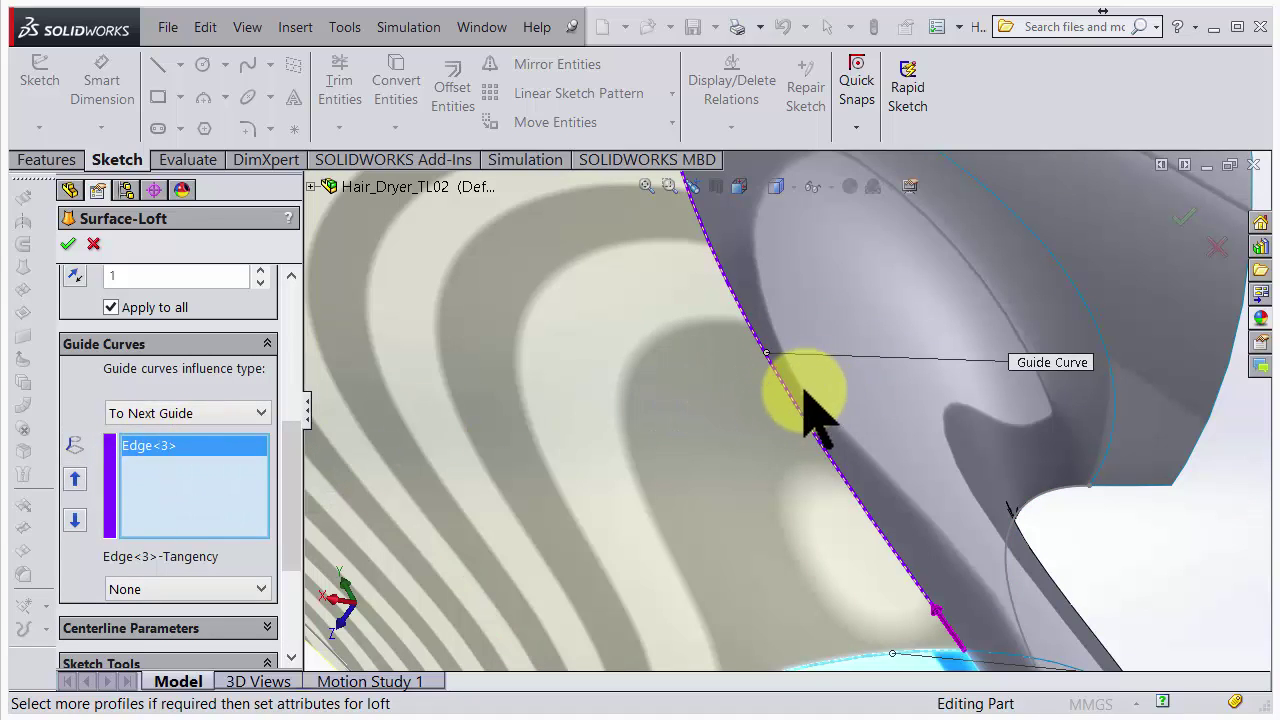
left_click_drag(291, 446, 294, 500)
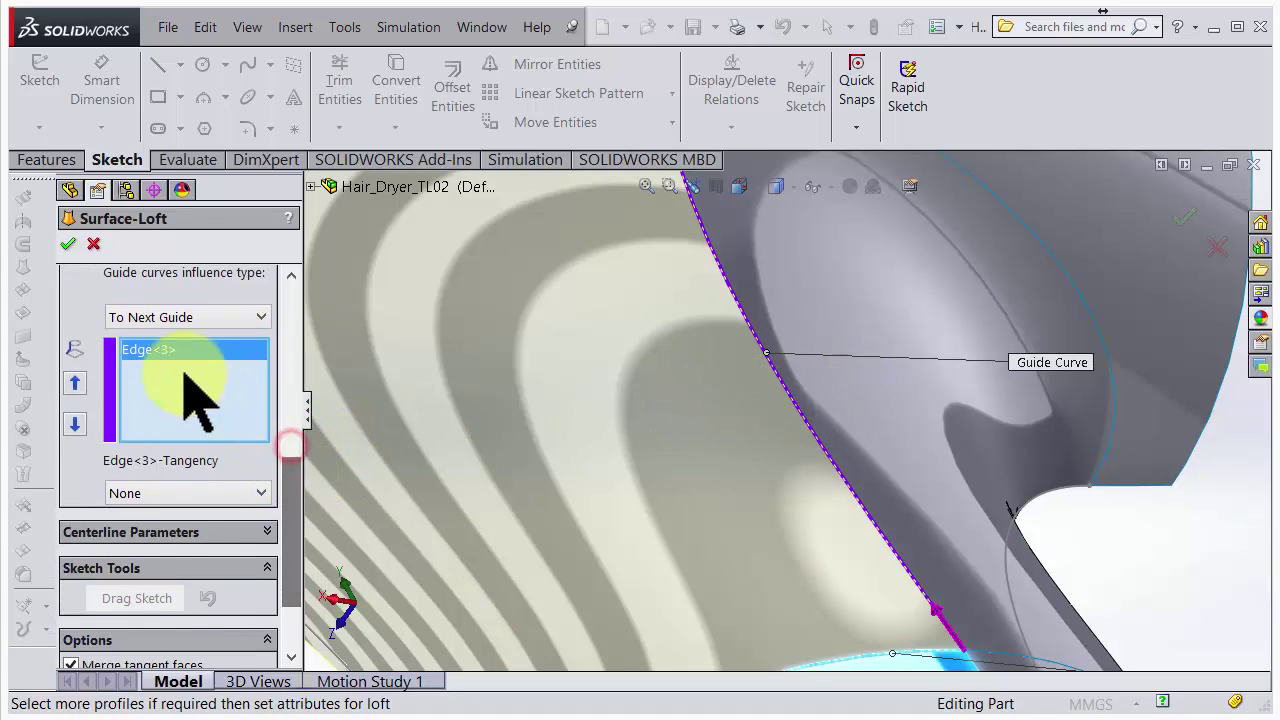
left_click(195, 490)
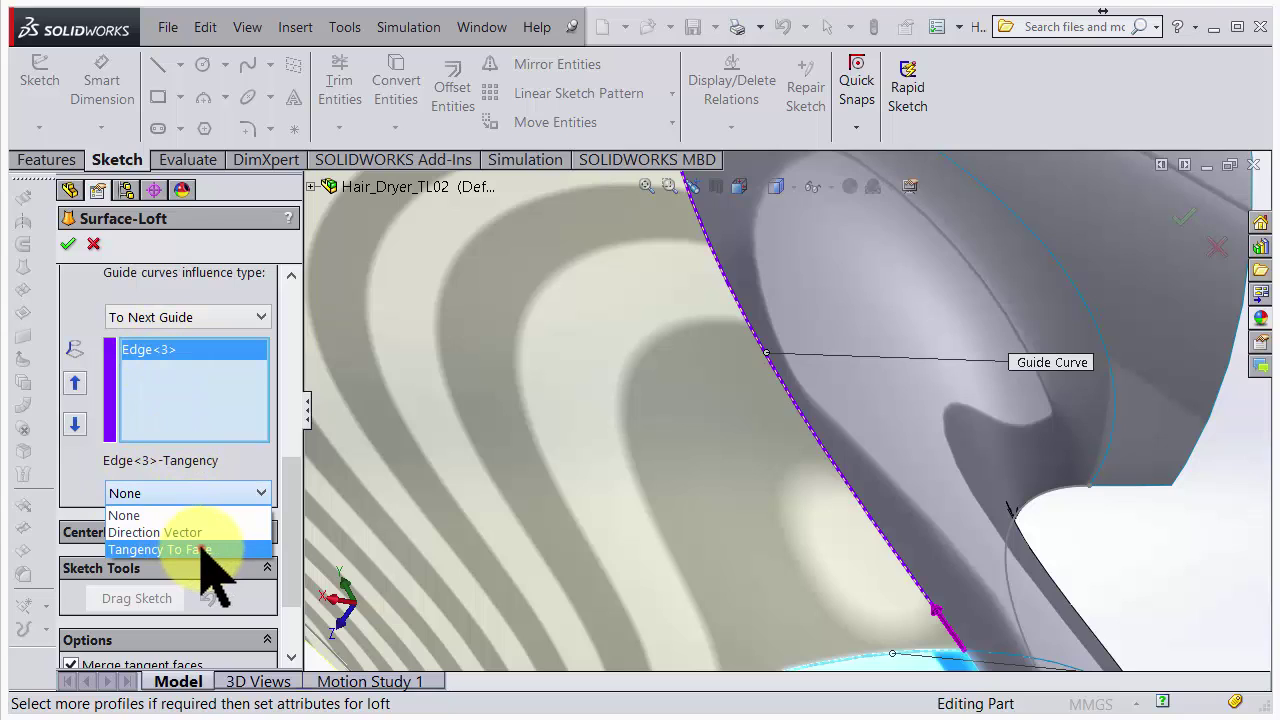
left_click(160, 549)
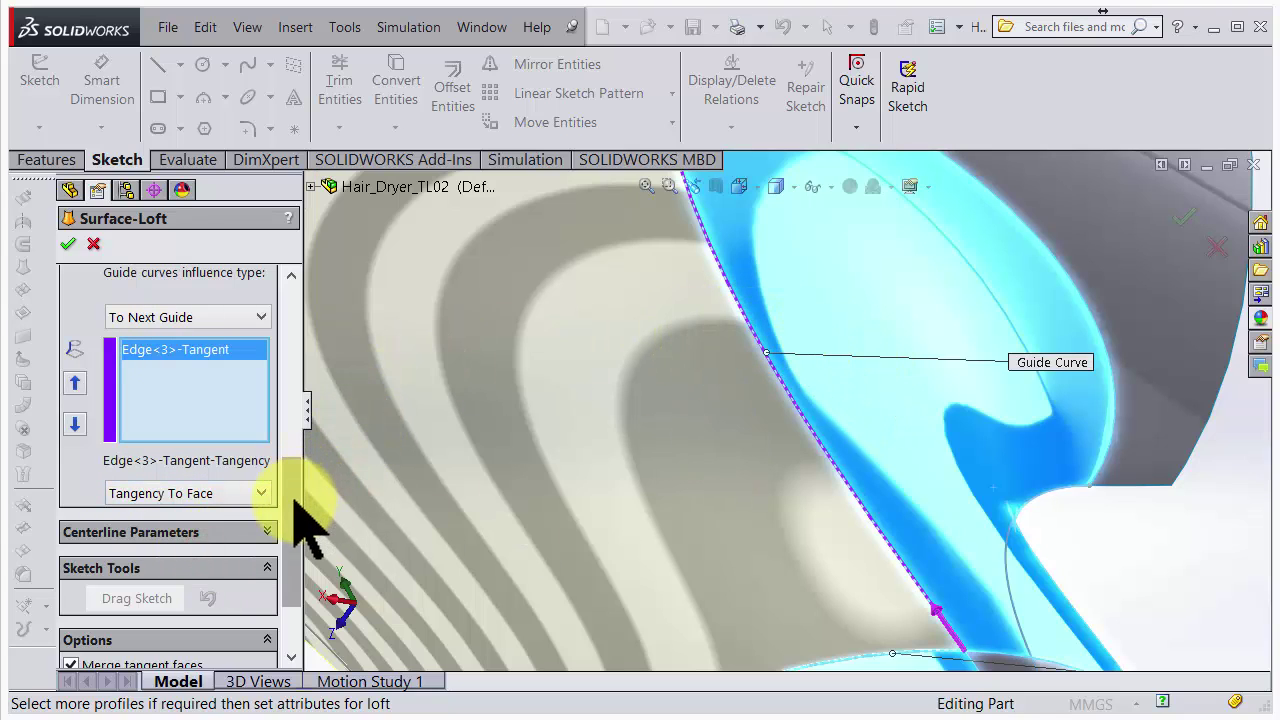
scroll(610, 543, "up", 3)
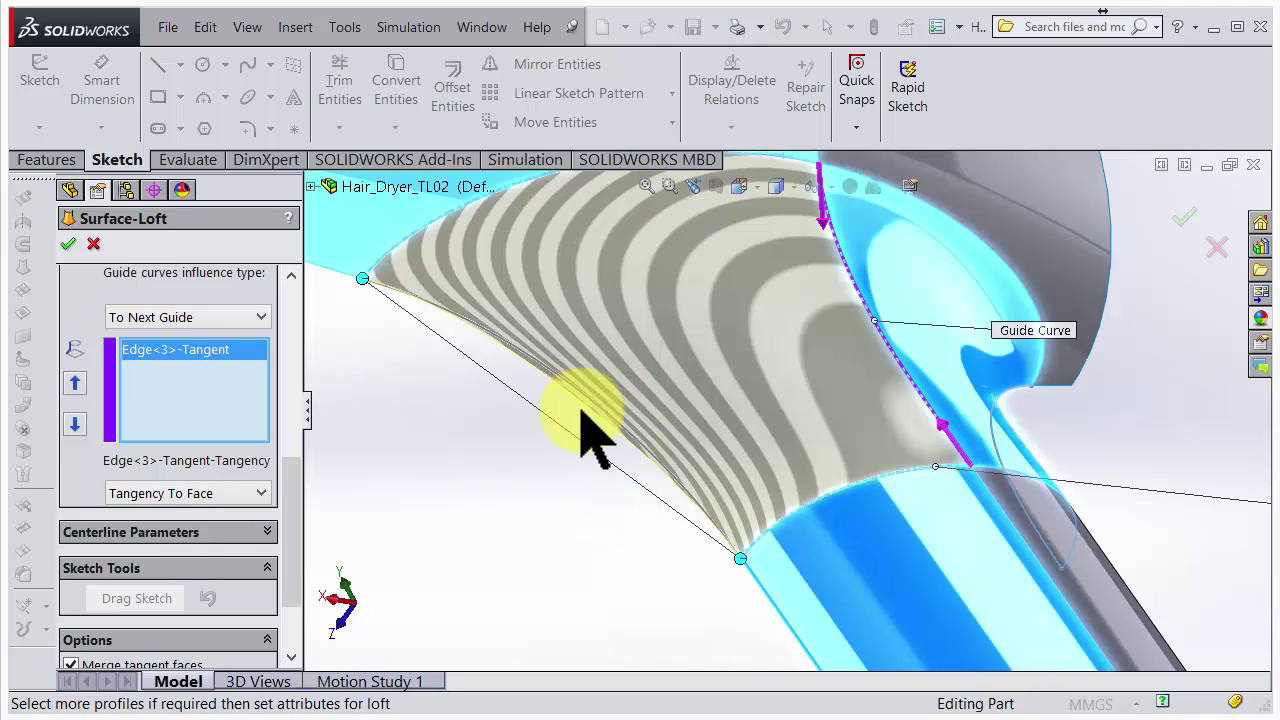
left_click(175, 388)
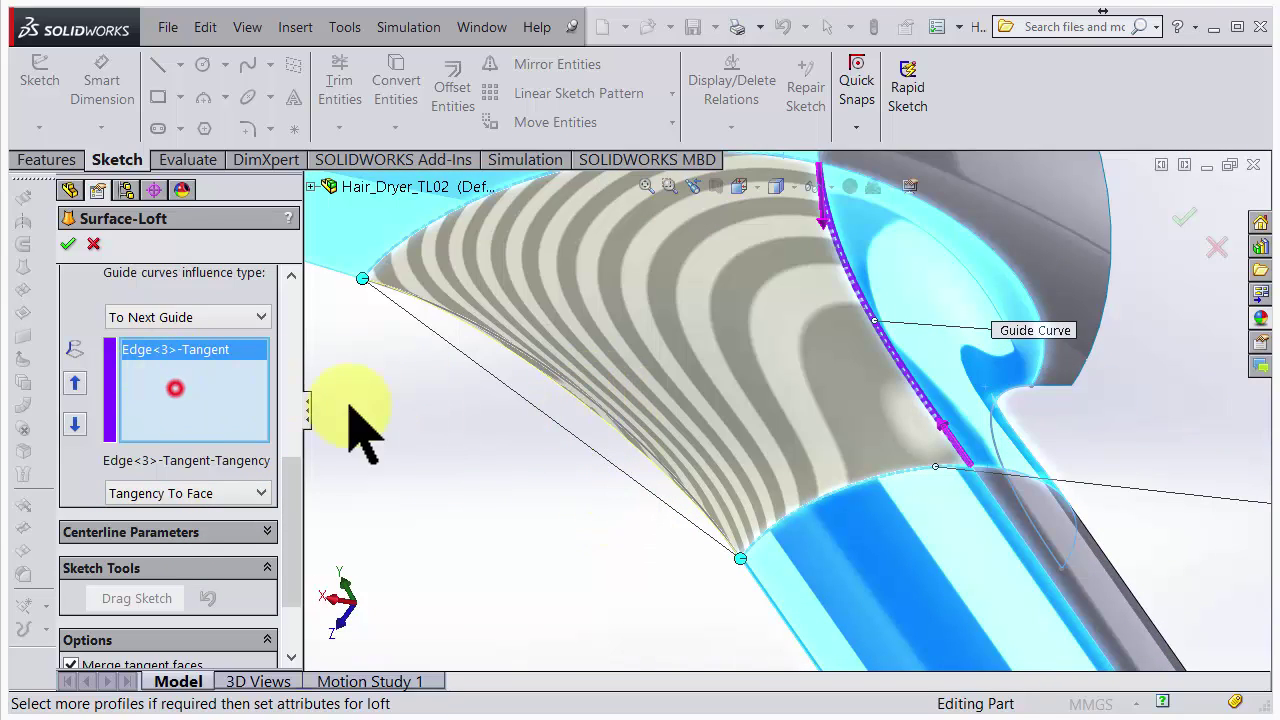
left_click(617, 423)
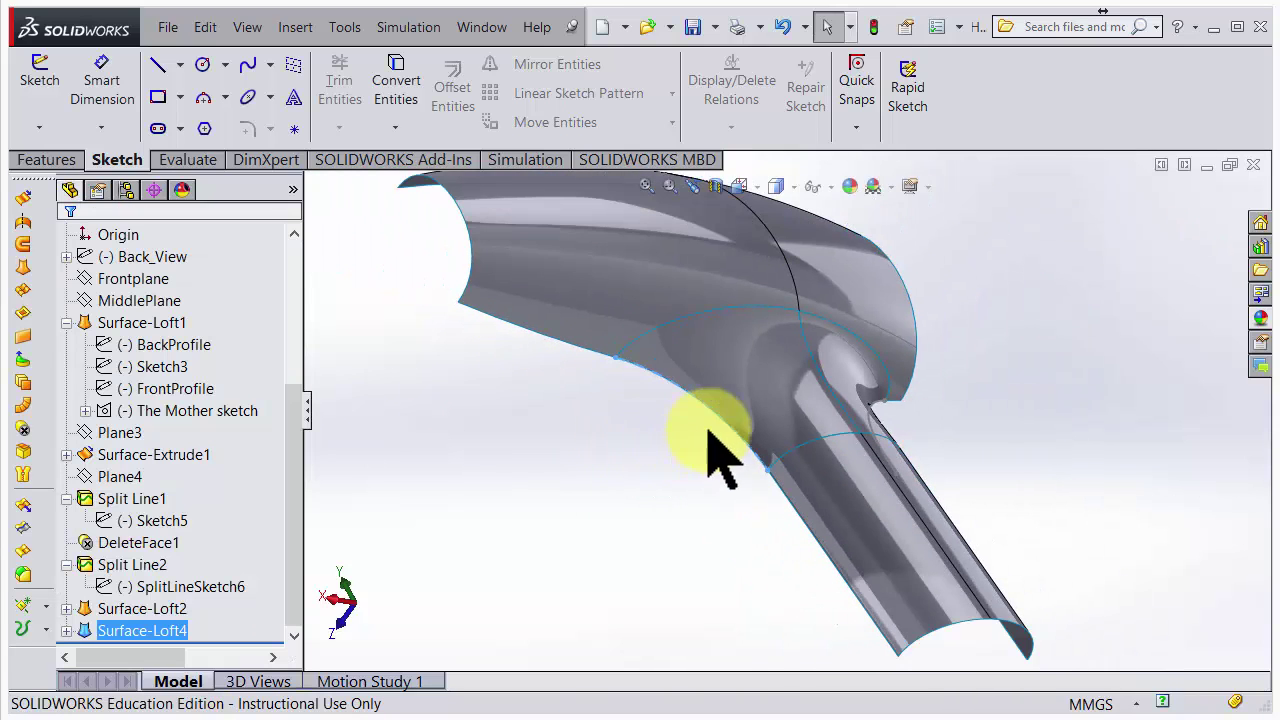
middle_click_drag(708, 431, 650, 531)
Orbit and zoom around the half dryer to inspect the smoothly joined body, neck and handle.
scroll(826, 426, "down", 5)
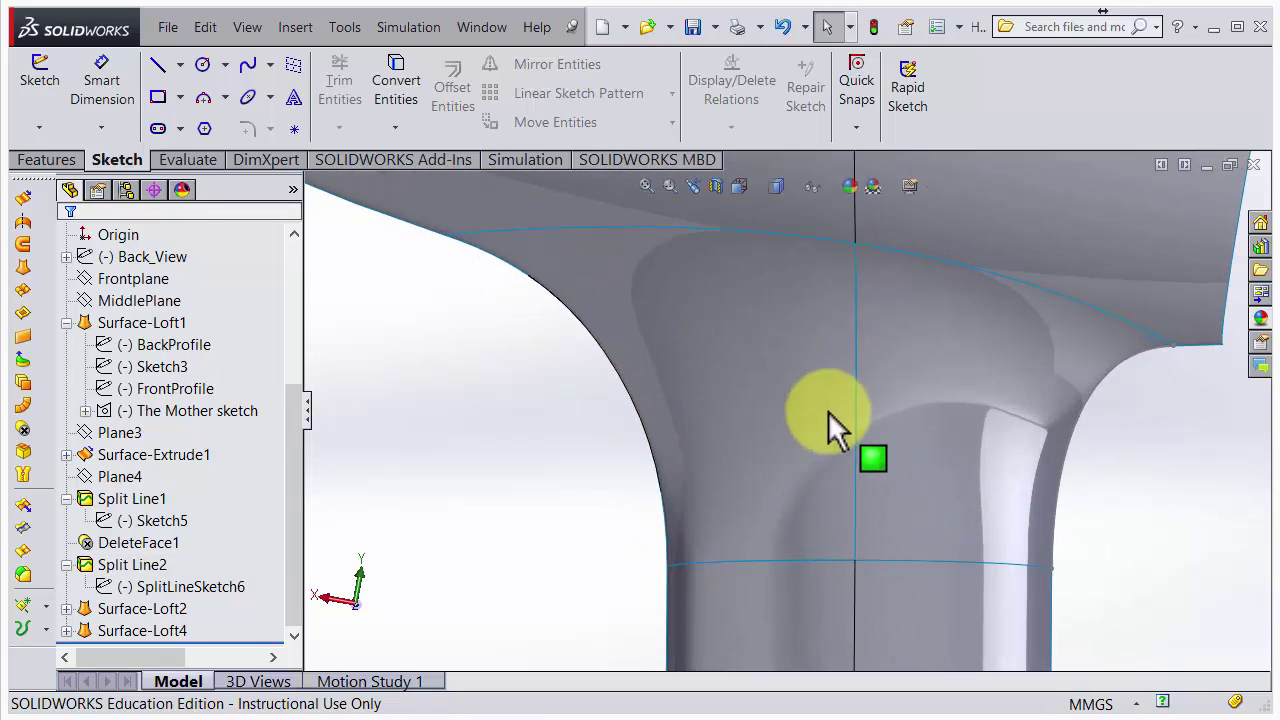
middle_click_drag(831, 446, 886, 400)
scroll(849, 349, "up", 6)
scroll(783, 405, "down", 5)
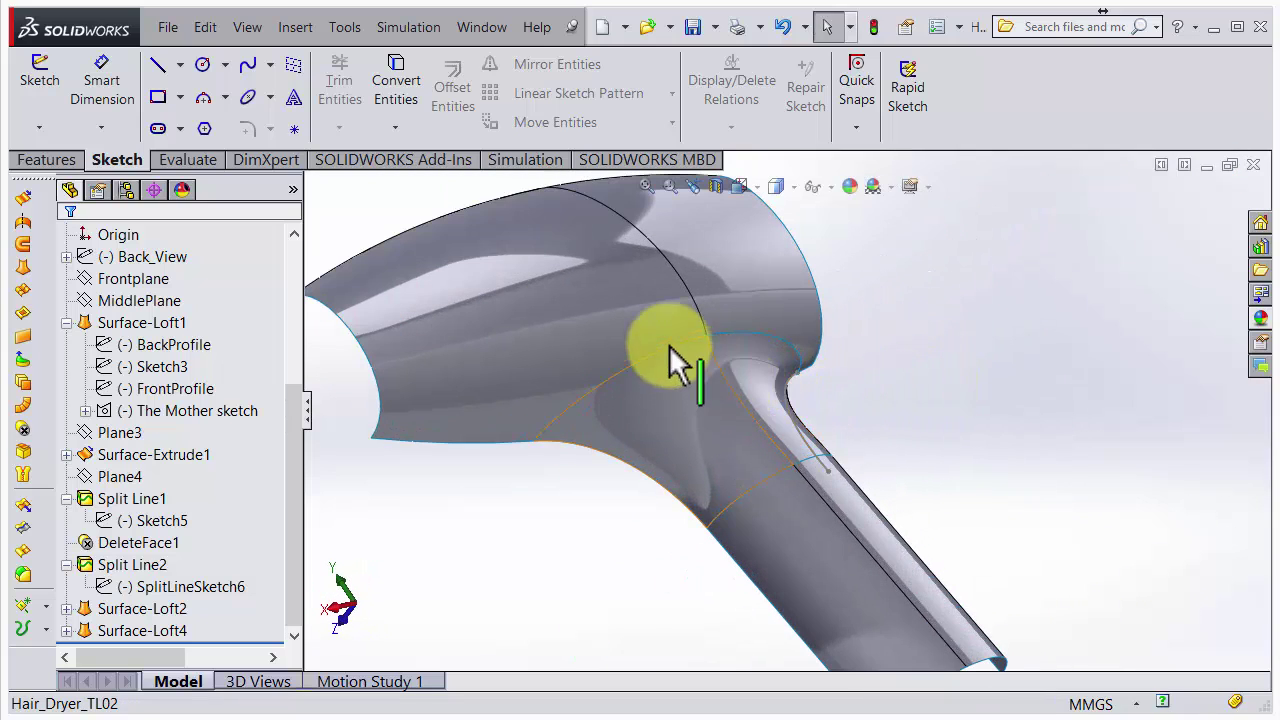
scroll(700, 400, "down", 3)
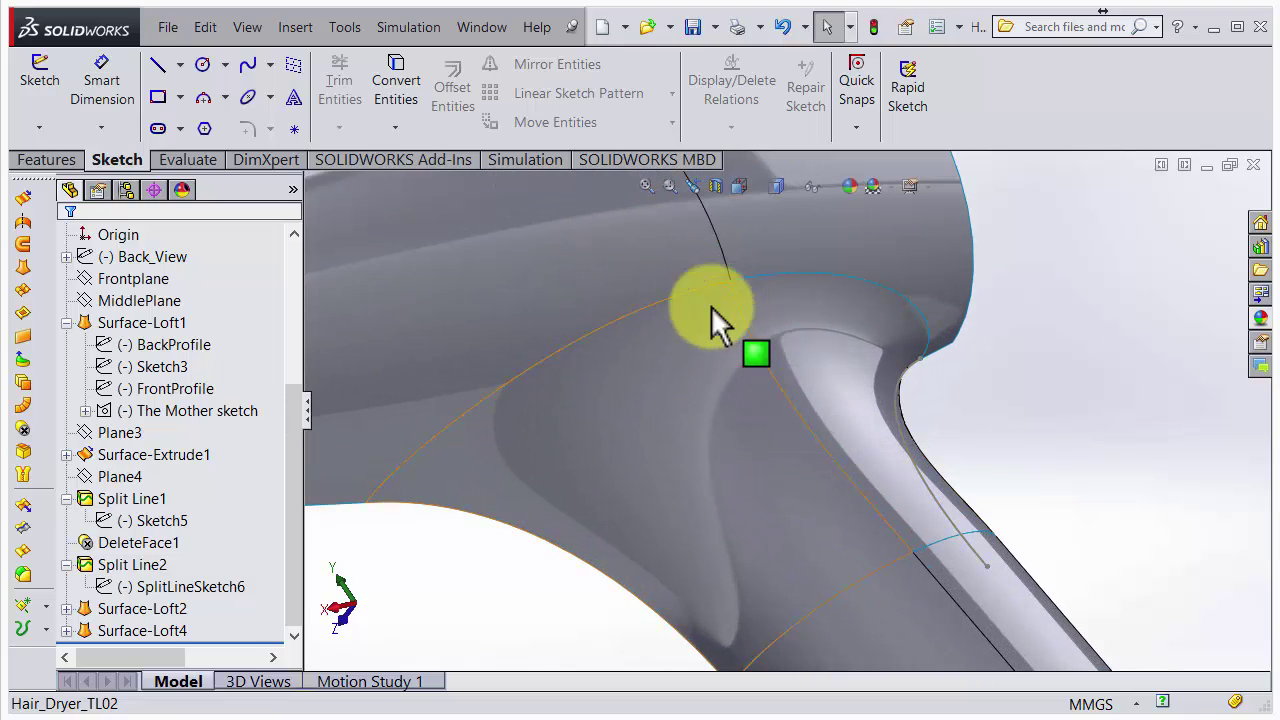
scroll(771, 503, "up", 3)
middle_click_drag(757, 457, 700, 395)
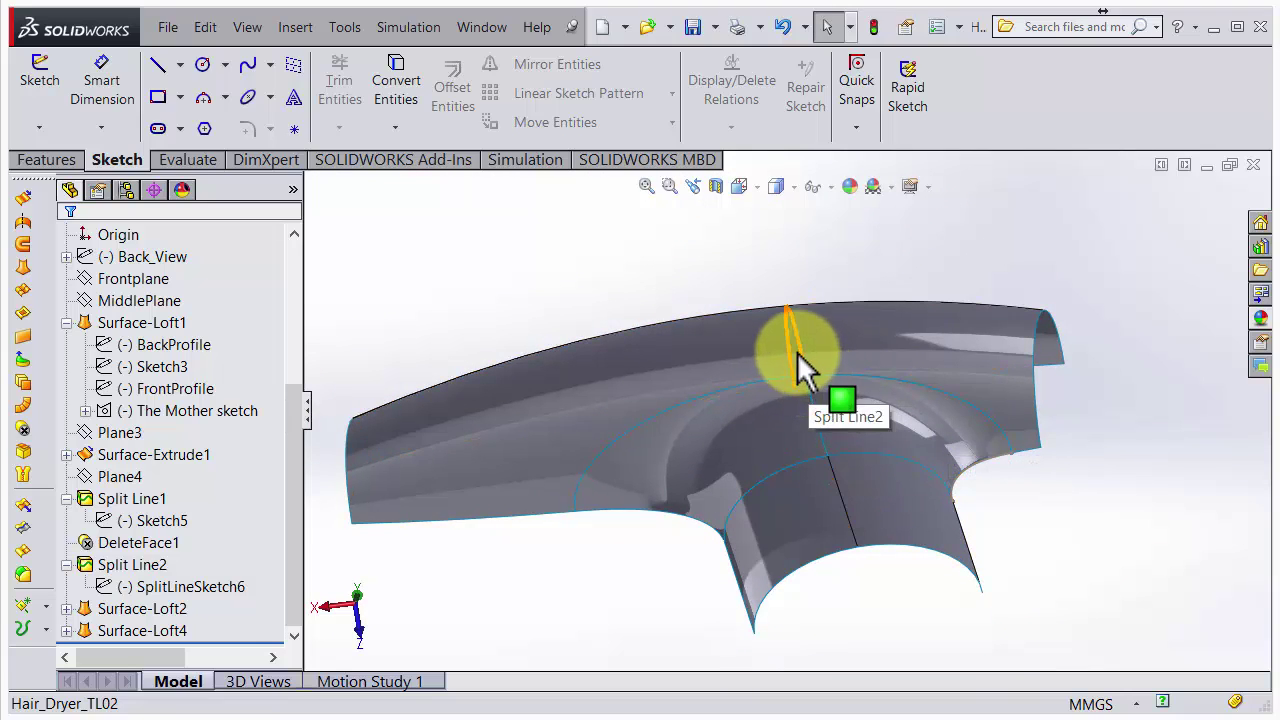
middle_click_drag(796, 404, 893, 405)
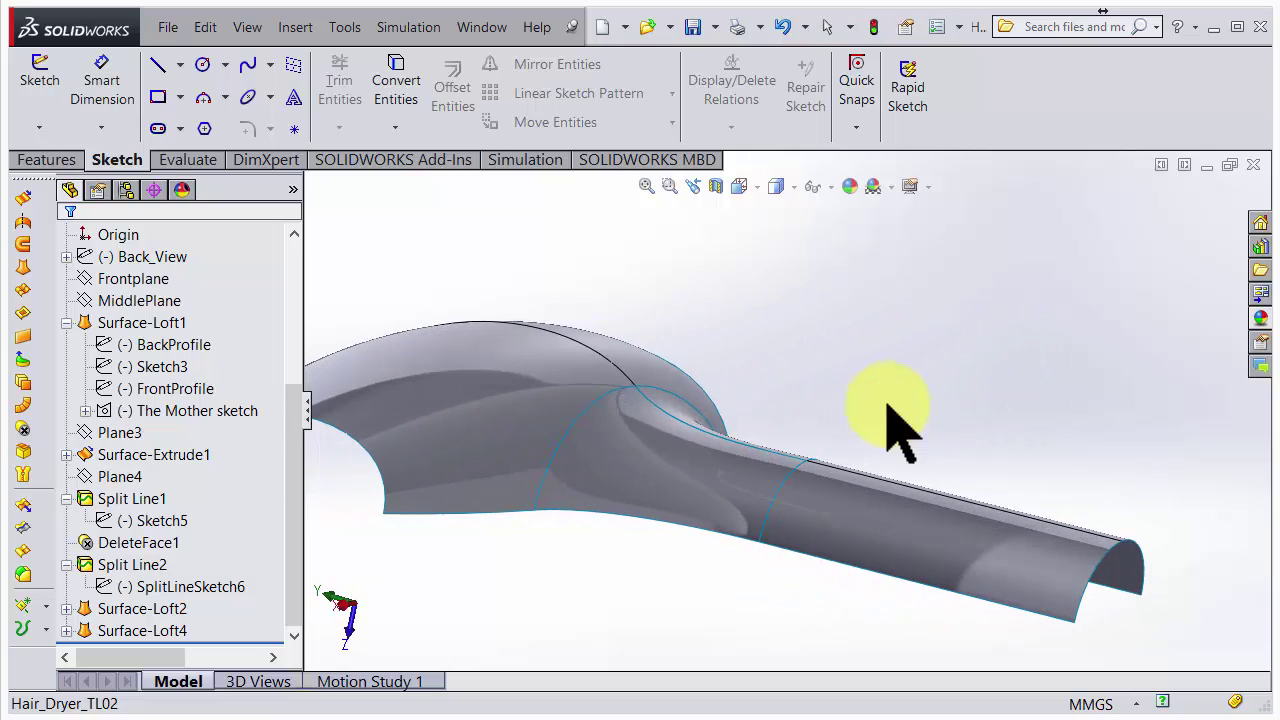
middle_click_drag(814, 400, 749, 594)
scroll(780, 549, "up", 3)
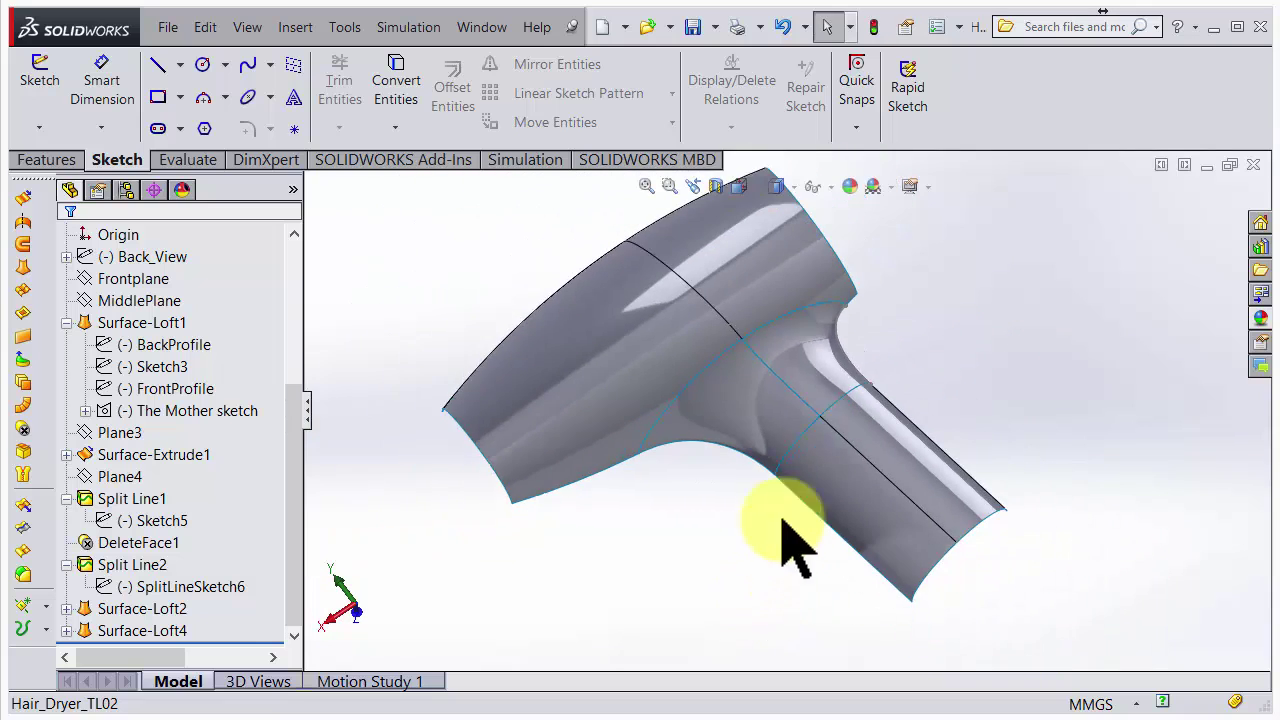
scroll(800, 345, "down", 5)
scroll(800, 345, "up", 5)
middle_click_drag(843, 391, 777, 457)
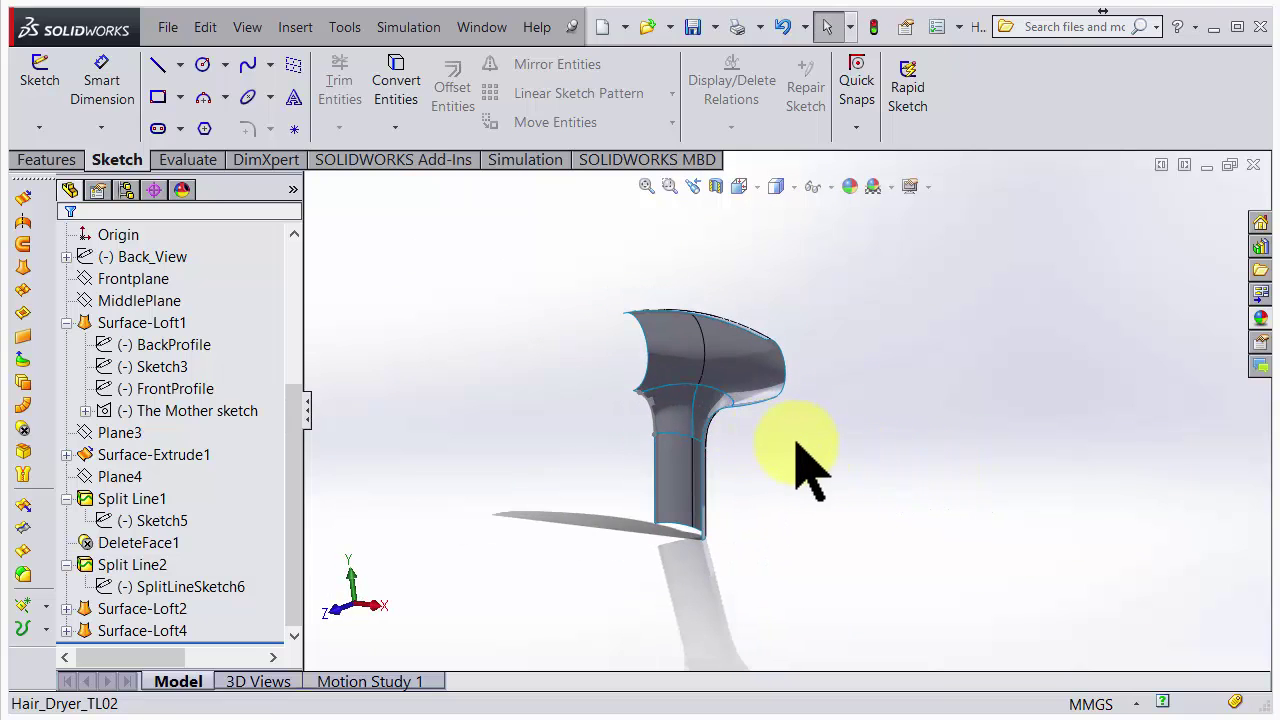
left_click(46, 160)
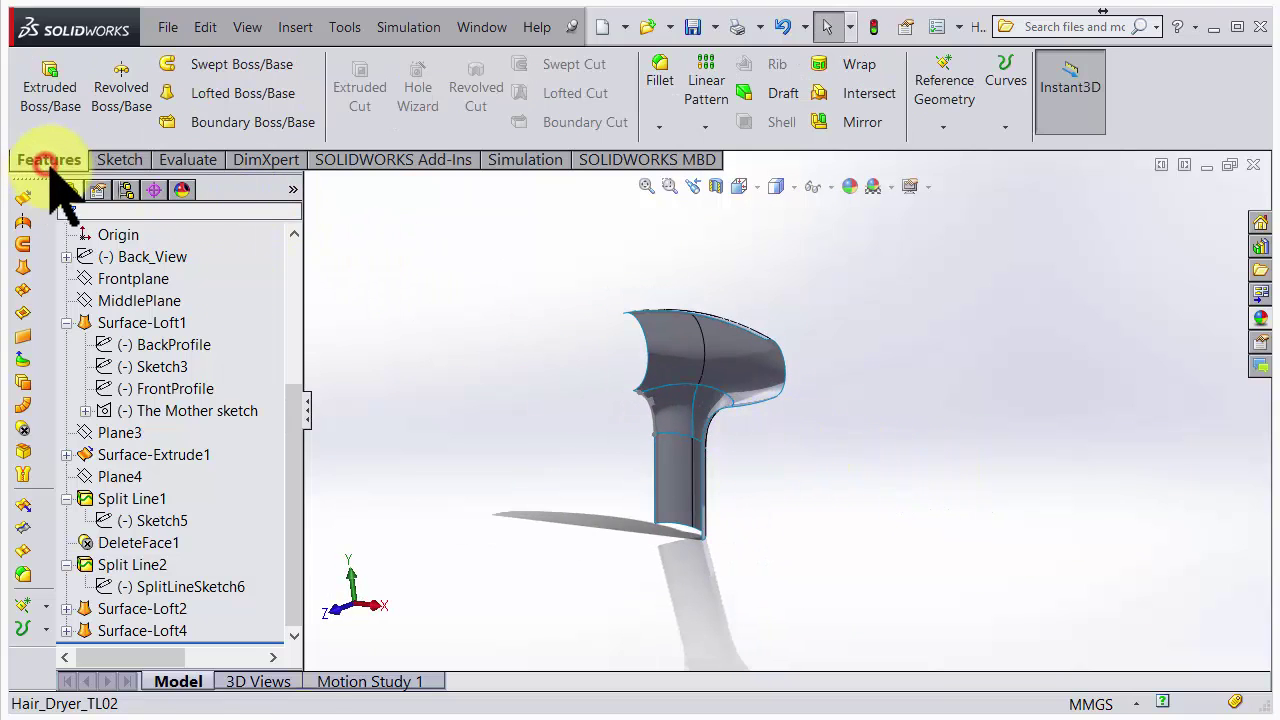
Start a Mirror feature with the Front Plane as the mirror plane.
left_click(826, 124)
middle_click_drag(700, 314, 829, 386)
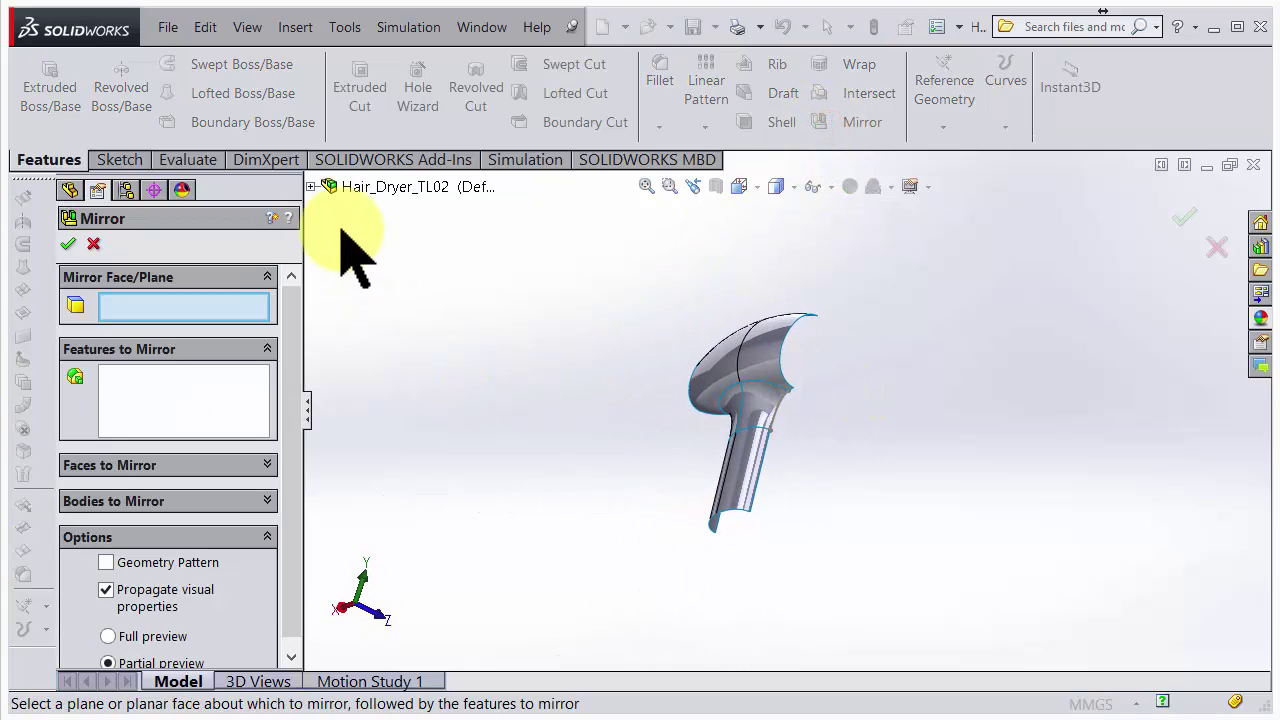
left_click(311, 187)
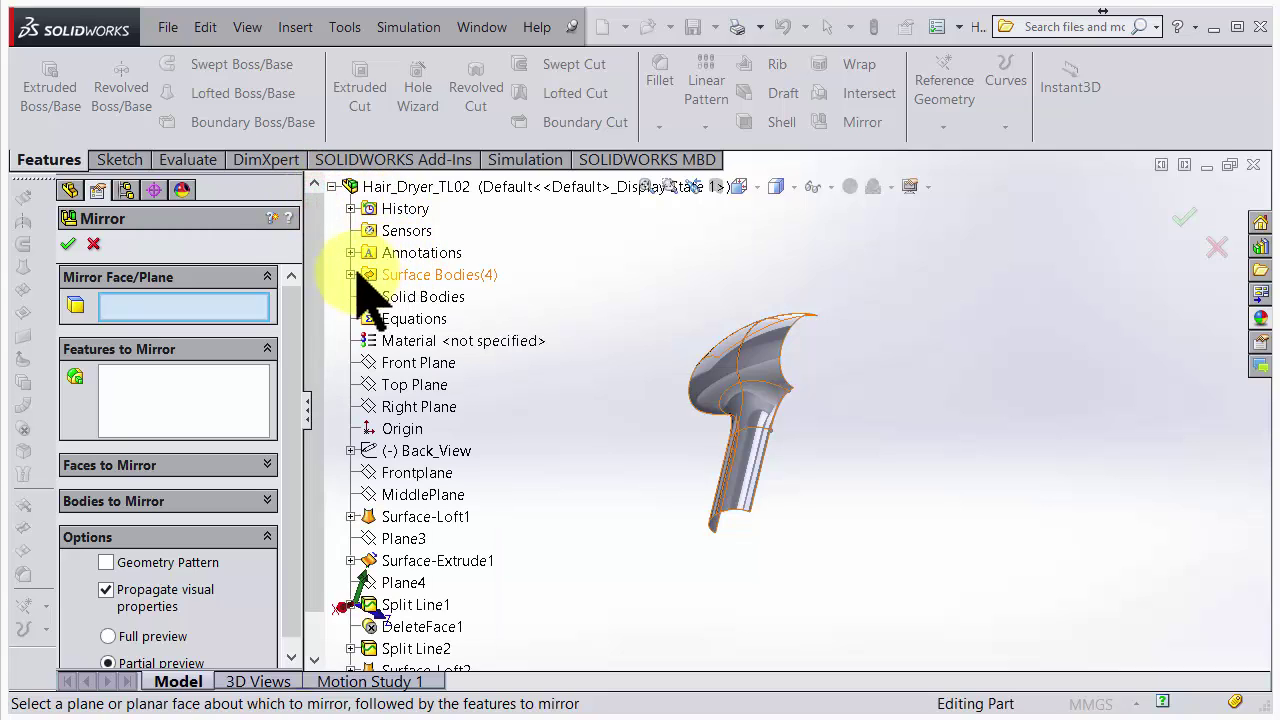
middle_click_drag(690, 428, 790, 480)
left_click(428, 366)
middle_click_drag(551, 414, 657, 410)
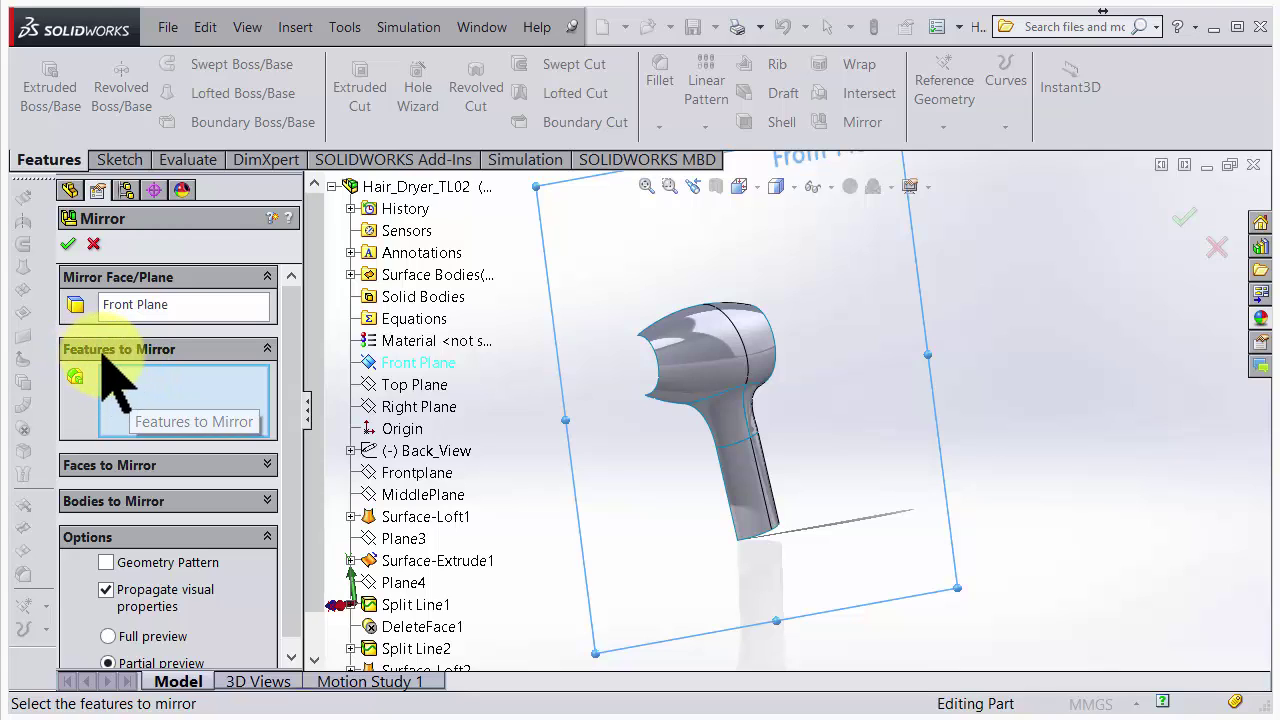
Remove the dryer's front face and rear band face from Faces to Mirror.
left_click(124, 466)
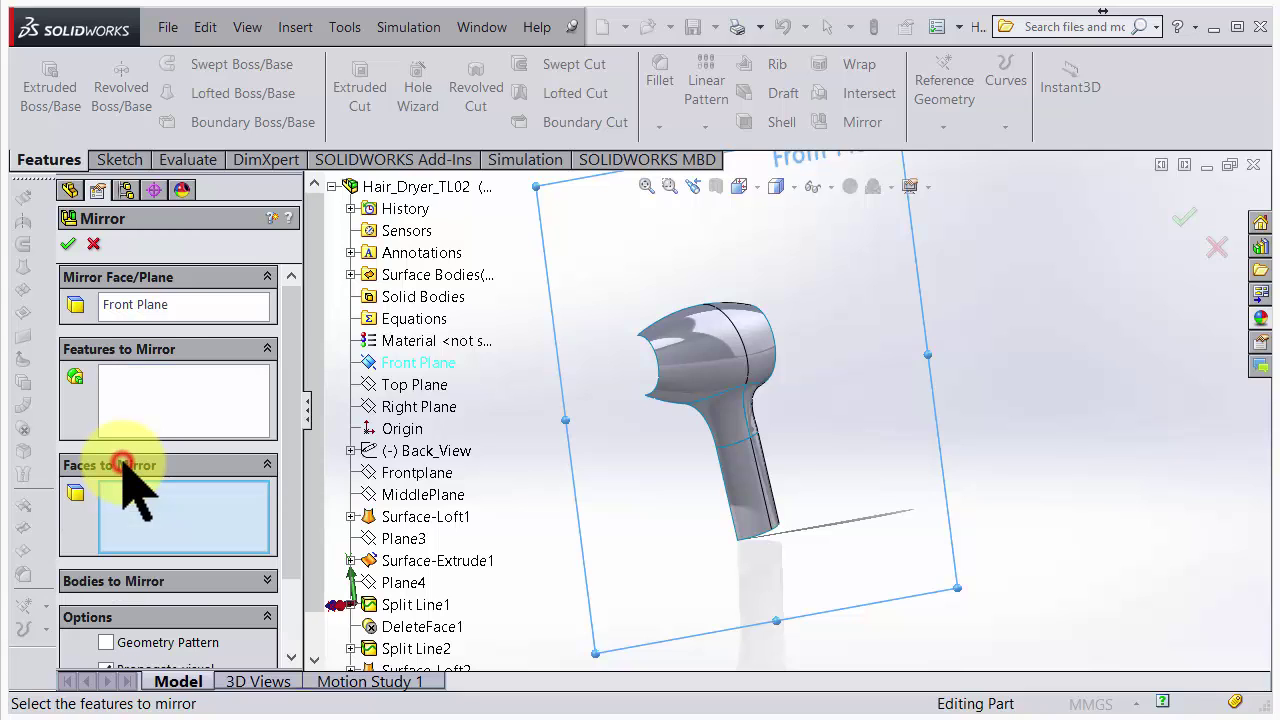
left_click(714, 360)
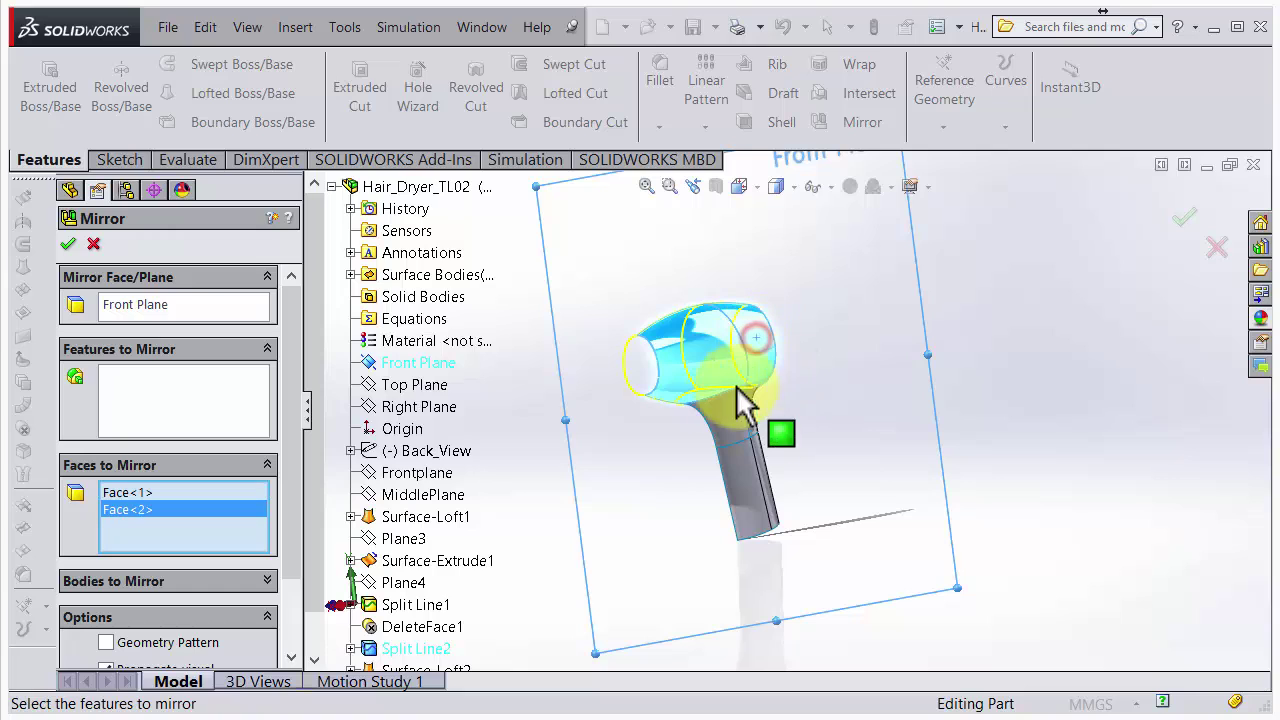
left_click(733, 424)
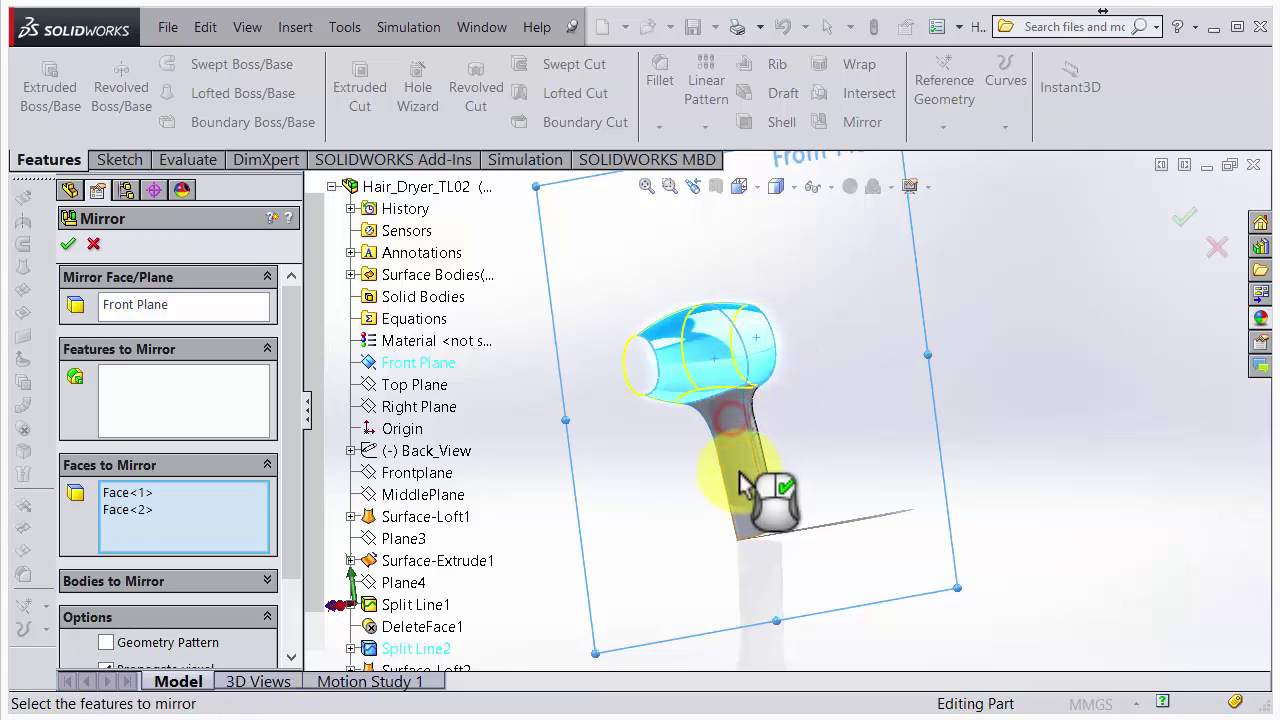
mouse_move(737, 471)
middle_mouse_down()
mouse_move(749, 466)
mouse_move(730, 470)
middle_mouse_up()
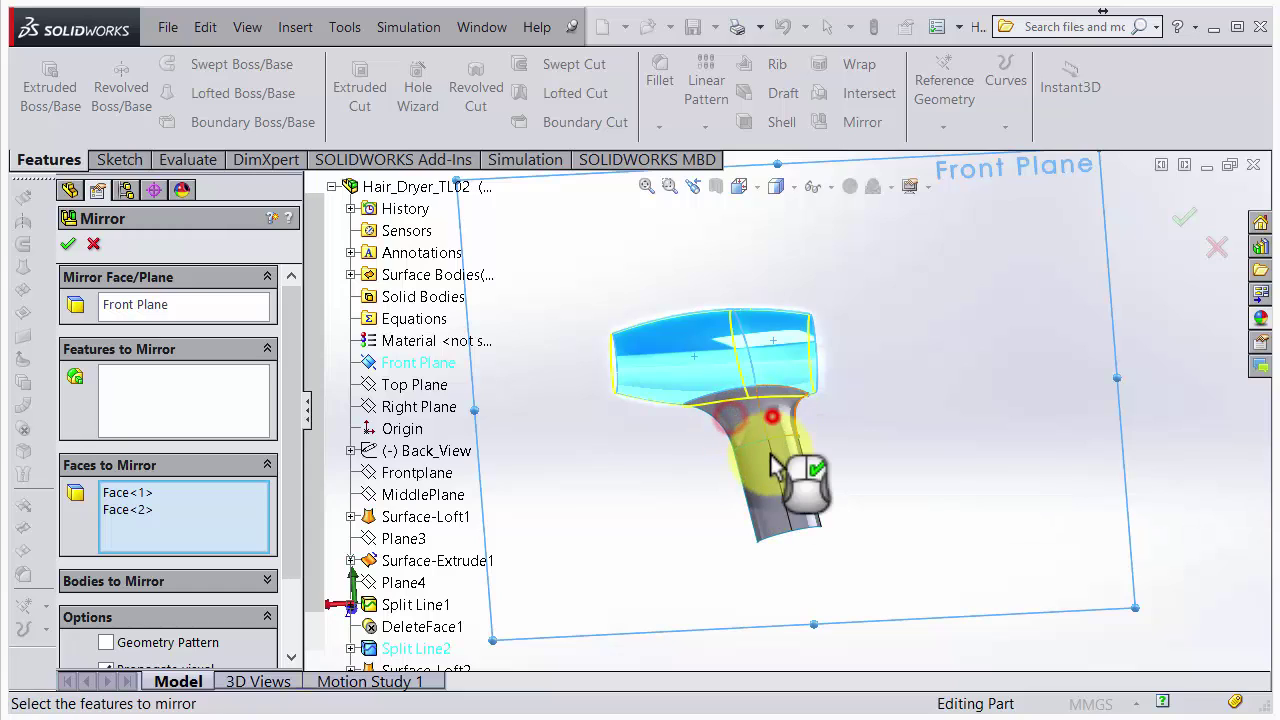
left_click(131, 485)
left_click(132, 488)
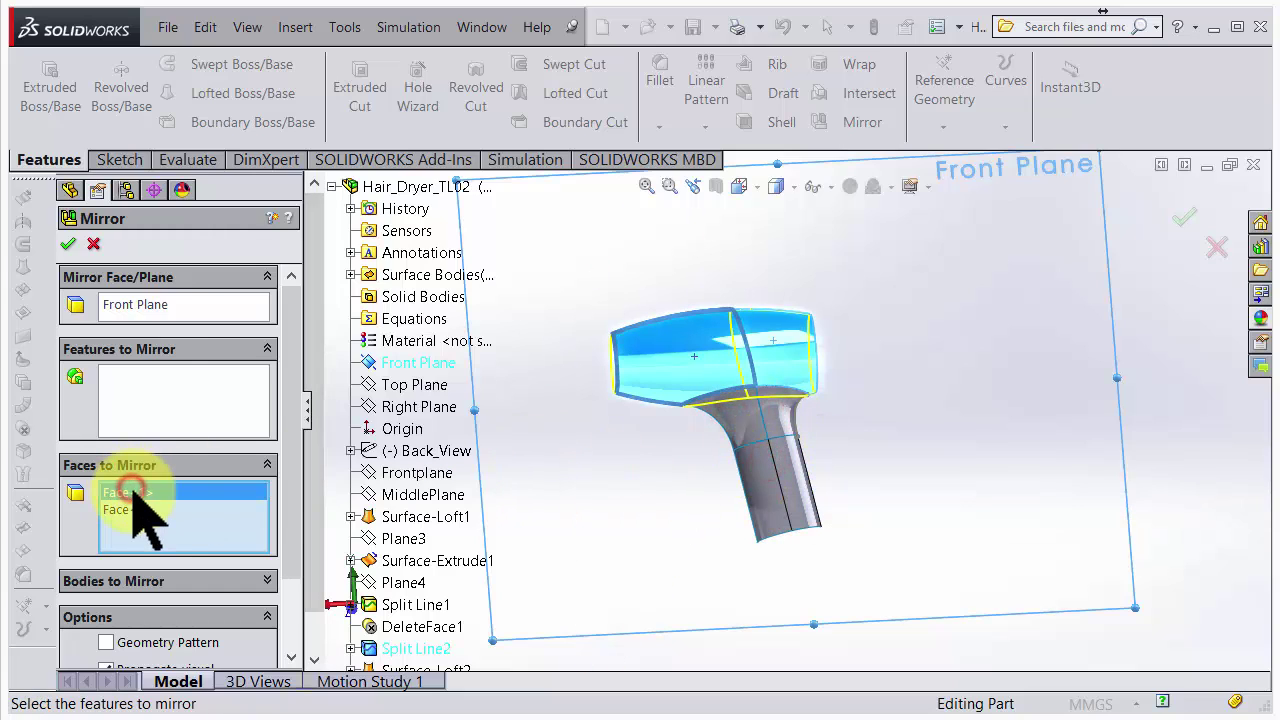
key("Delete")
left_click(131, 490)
key("Delete")
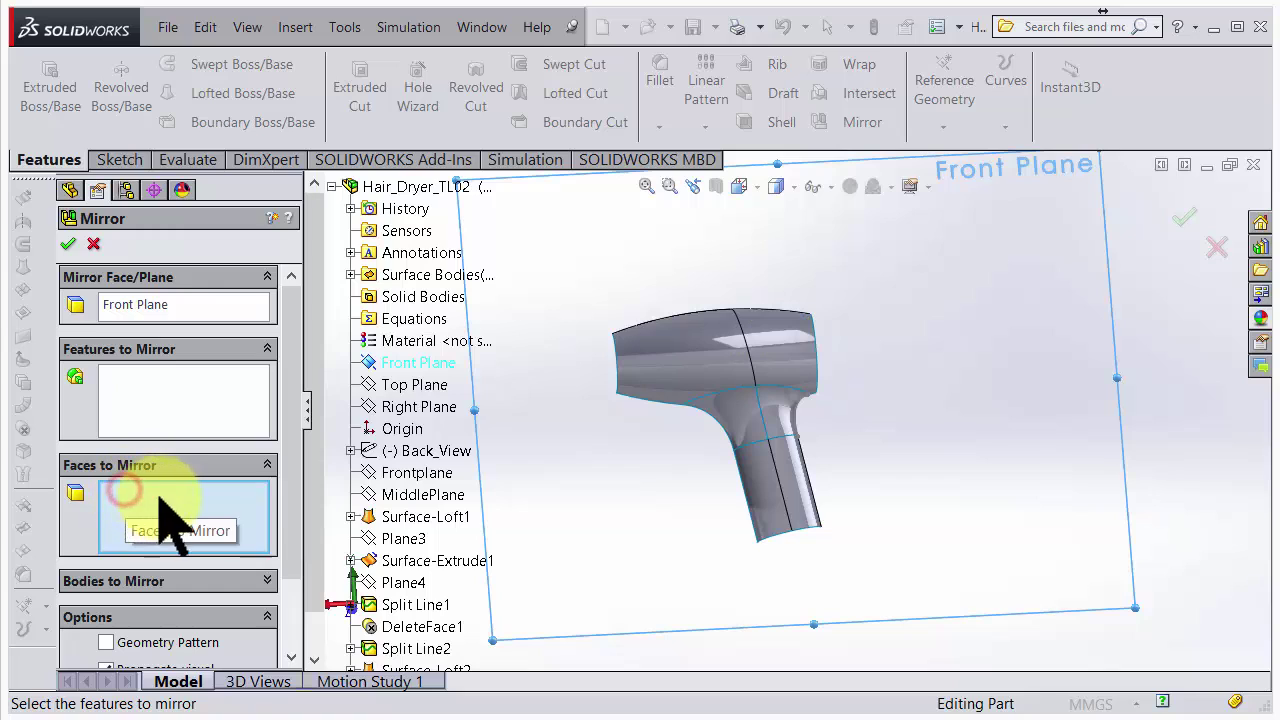
Clear the stray face picks from the model selection.
left_click(190, 400)
left_click(670, 376)
left_click(786, 358)
left_click(777, 429)
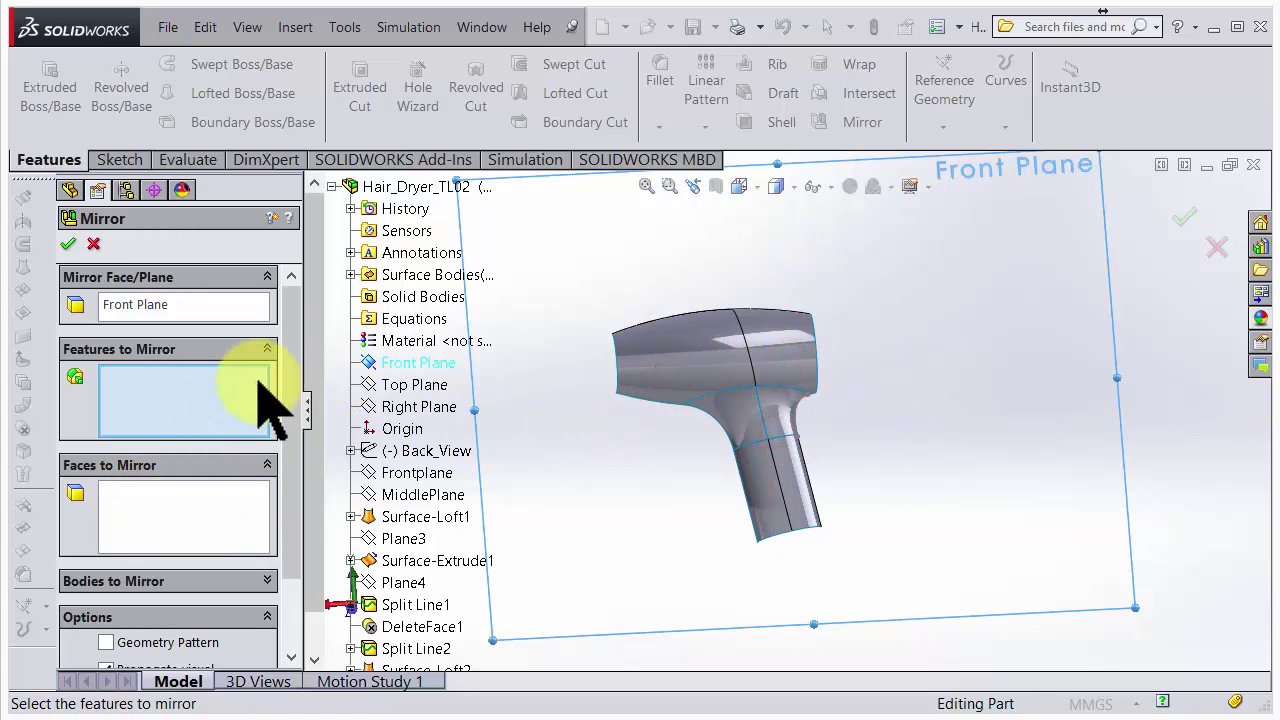
scroll(289, 392, "down", 3)
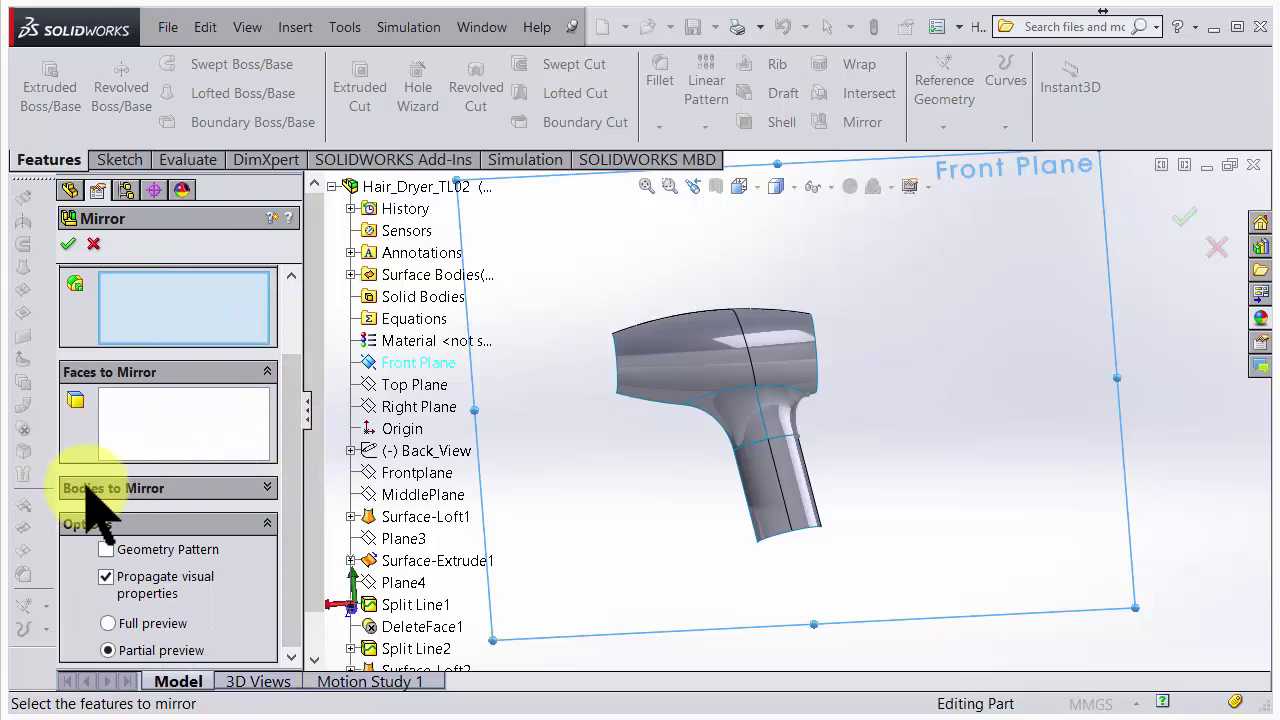
Add Split Line2[1], Surface-Loft4, Surface-Loft2 and Split Line2[2] as bodies to mirror.
left_click(267, 487)
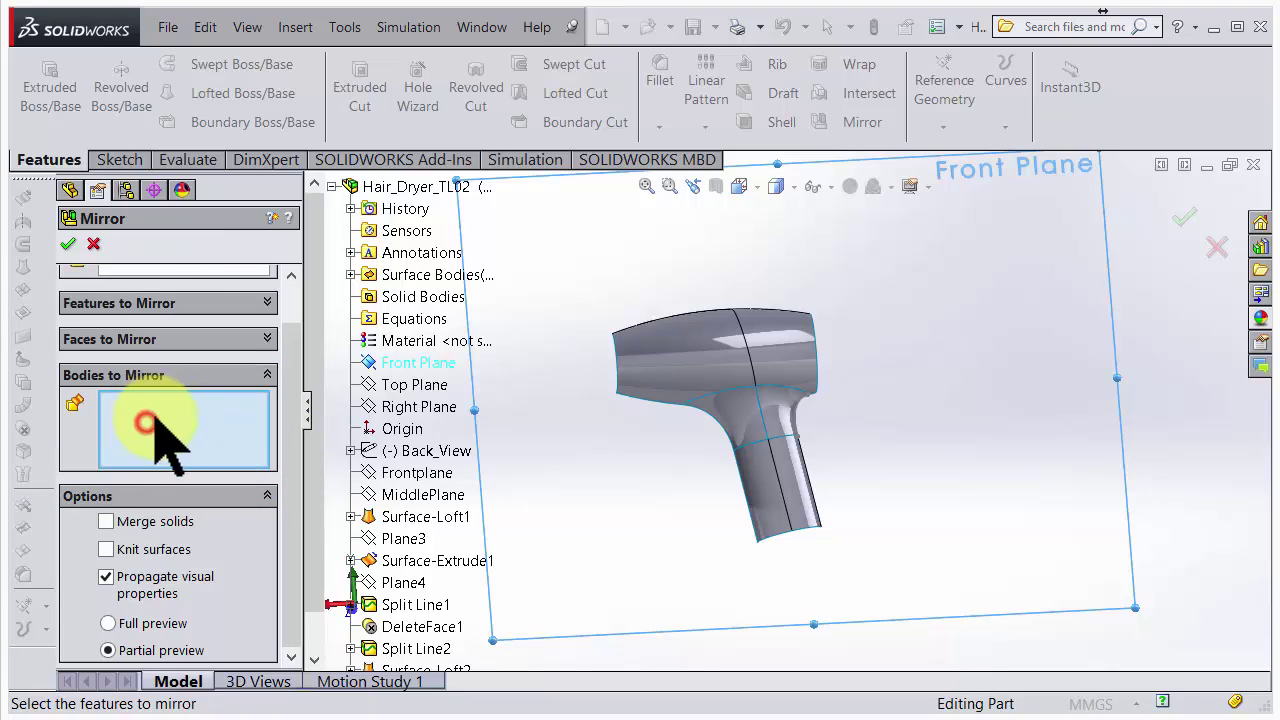
left_click(651, 363)
left_click(772, 432)
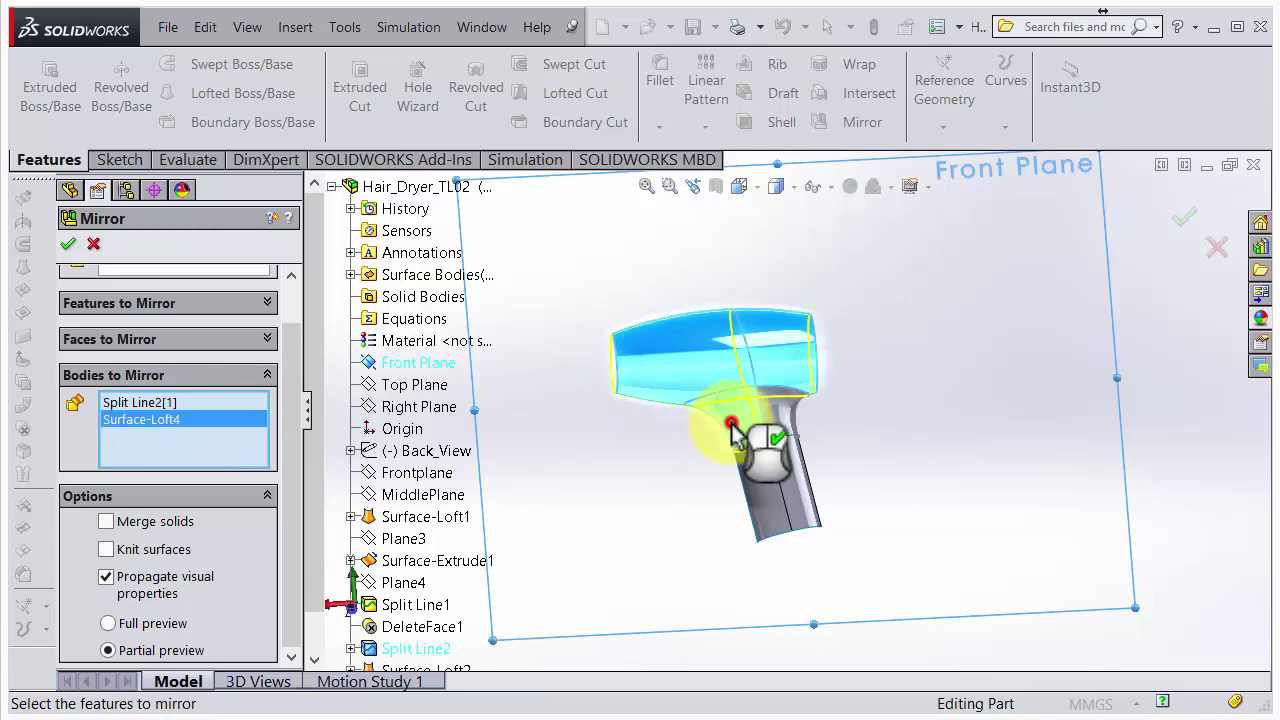
left_click(800, 478)
left_click(775, 508)
middle_click_drag(730, 492, 857, 457)
scroll(700, 357, "down", 2)
scroll(643, 357, "up", 2)
scroll(828, 452, "down", 2)
scroll(828, 452, "down", 3)
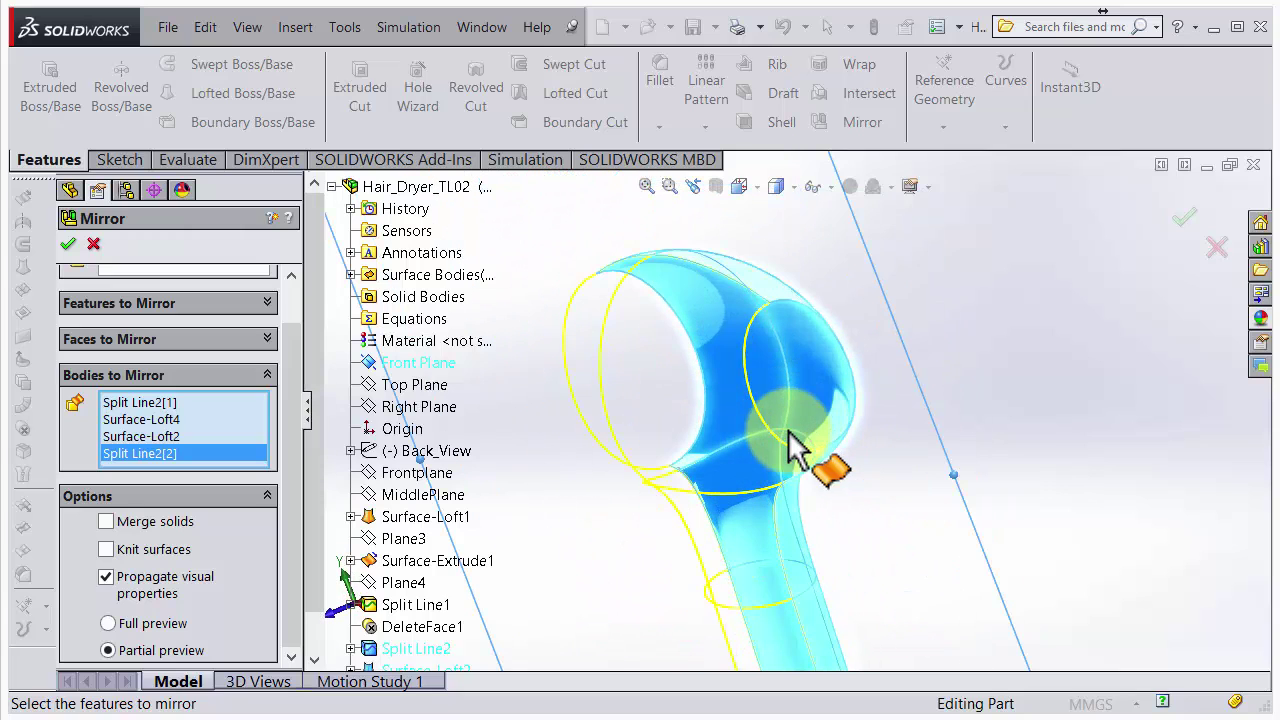
Confirm the Front Plane mirror and orbit to inspect the full eight-body hair dryer.
left_click(66, 245)
middle_click_drag(660, 443, 791, 360)
left_click(125, 388)
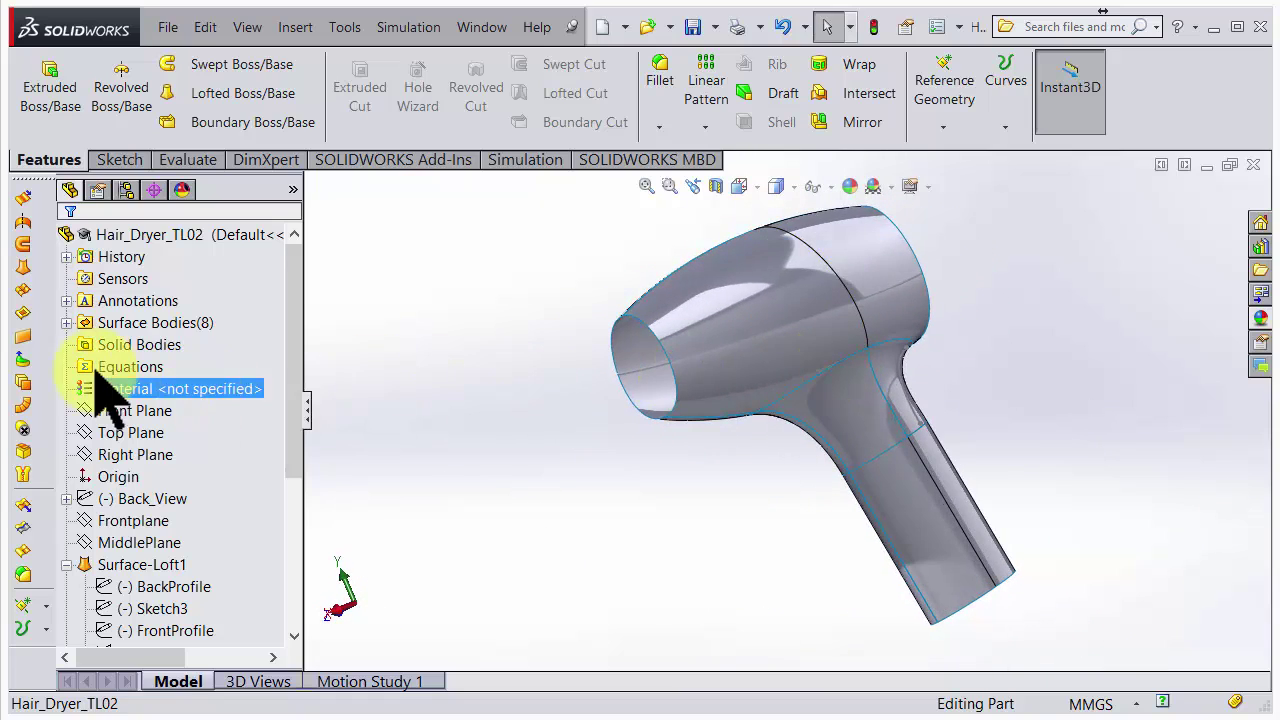
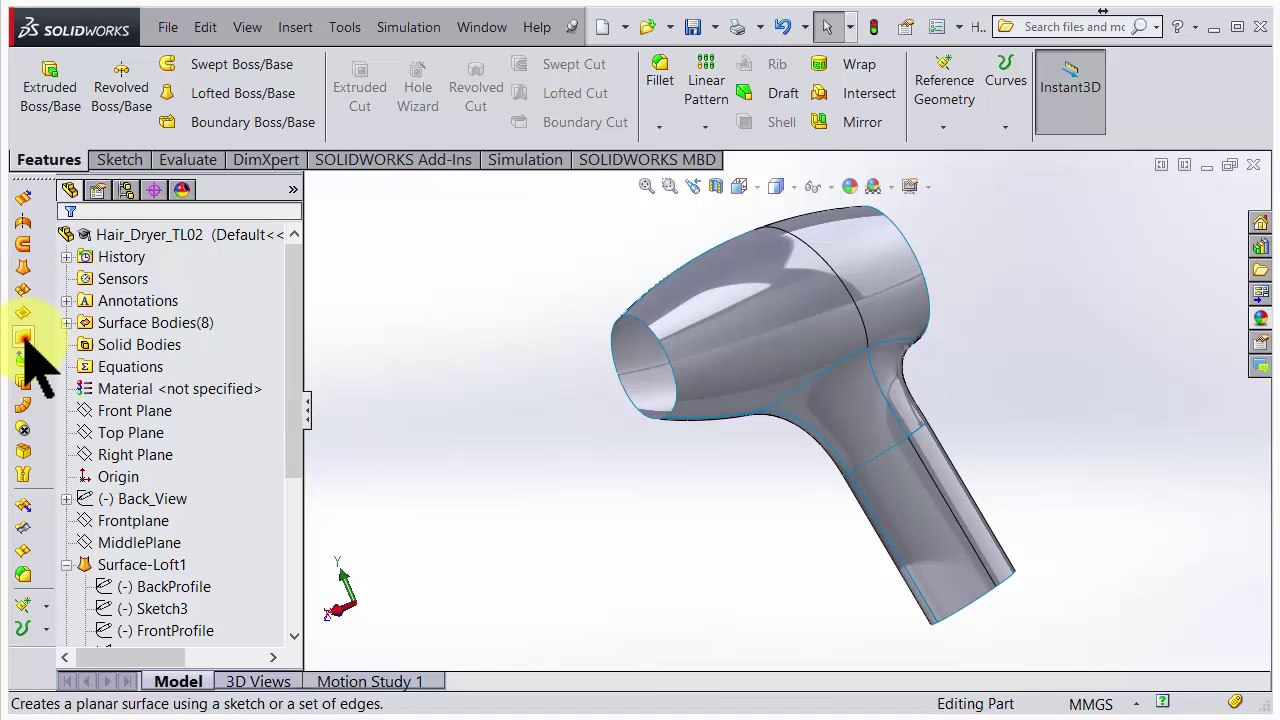
Cap the front opening with a planar surface bounded by its rim edge.
left_click(24, 338)
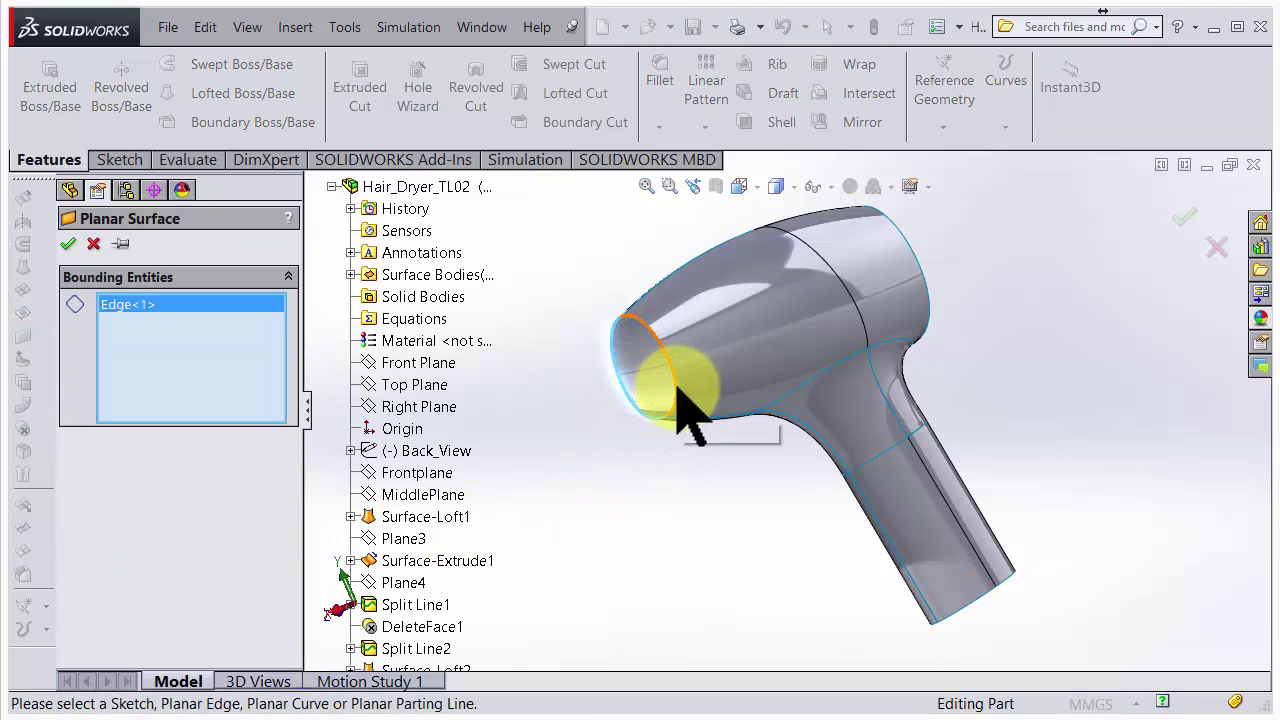
left_click(677, 387)
right_click(678, 390)
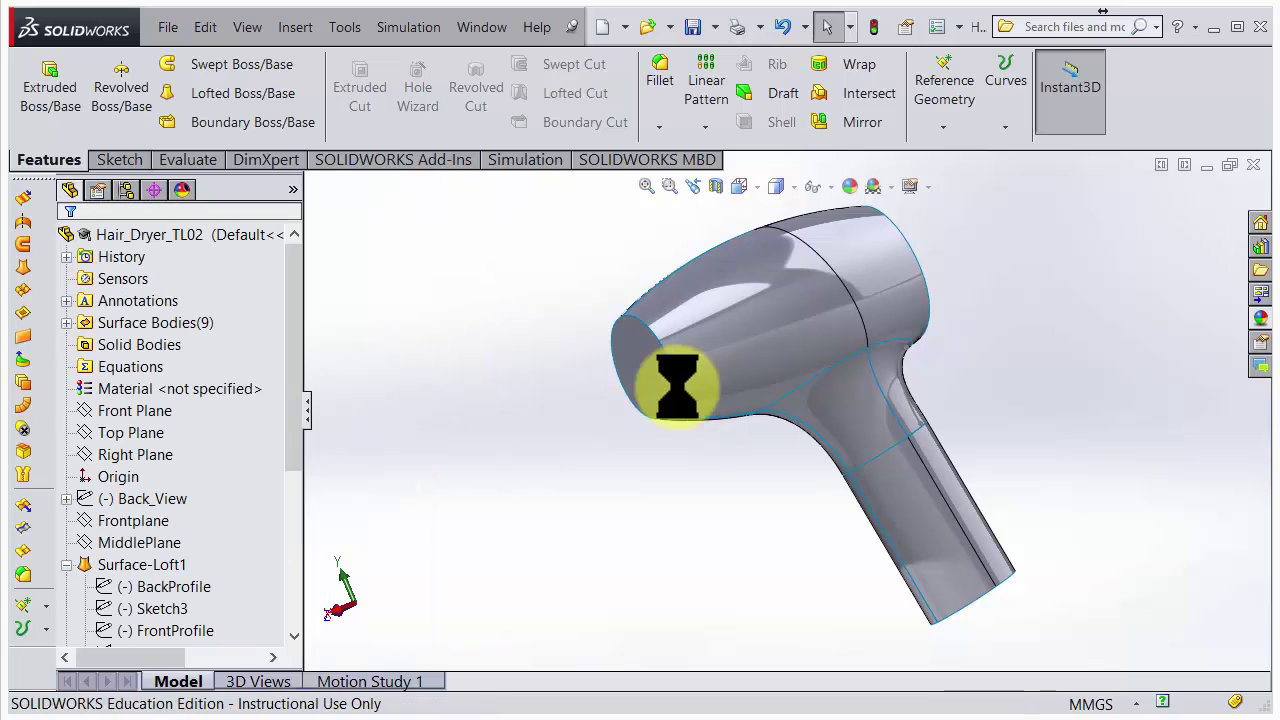
Close the back end with a planar surface using its two rim edges.
middle_click_drag(671, 409, 609, 431)
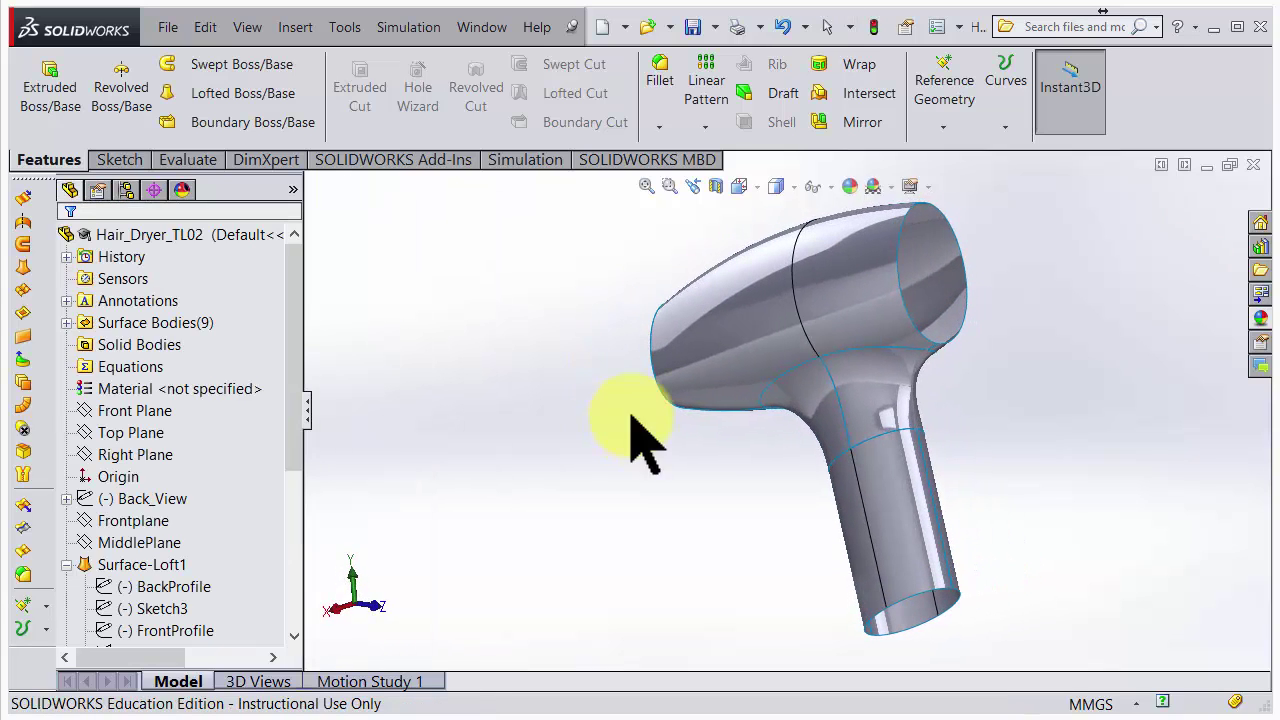
left_click(925, 245)
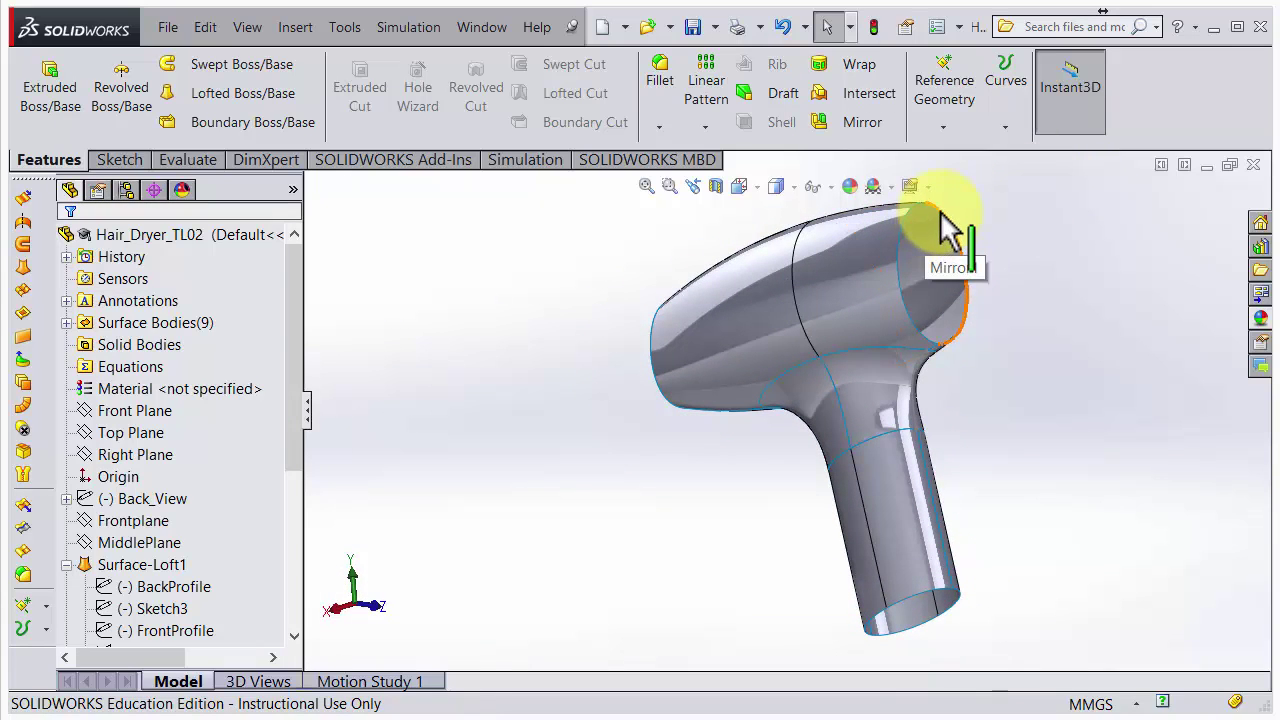
left_click(940, 215)
left_click(906, 214)
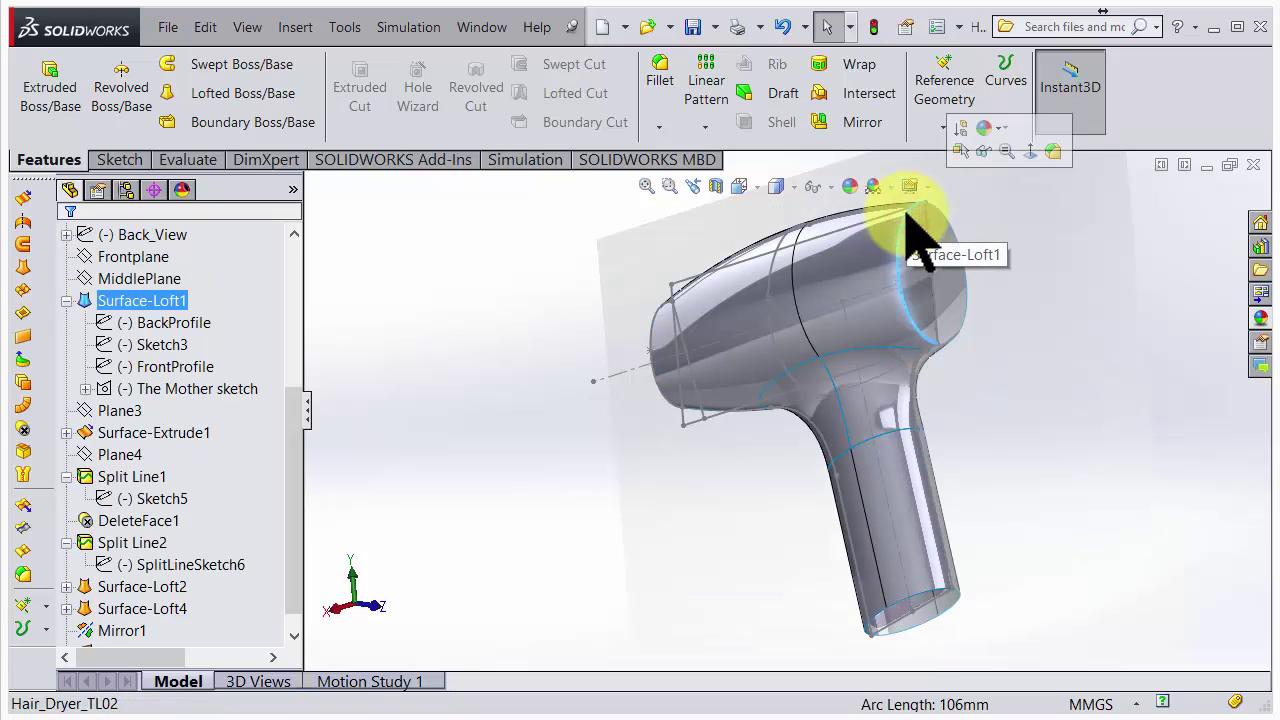
left_click(385, 385)
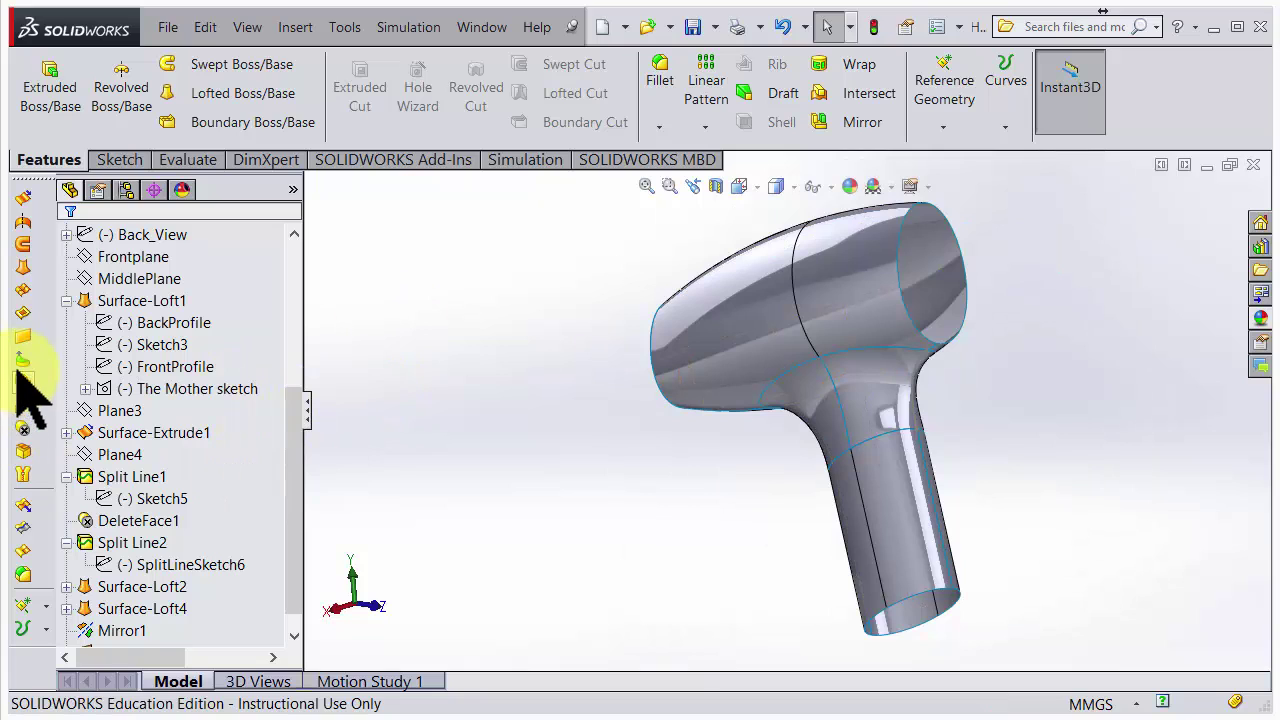
left_click(24, 338)
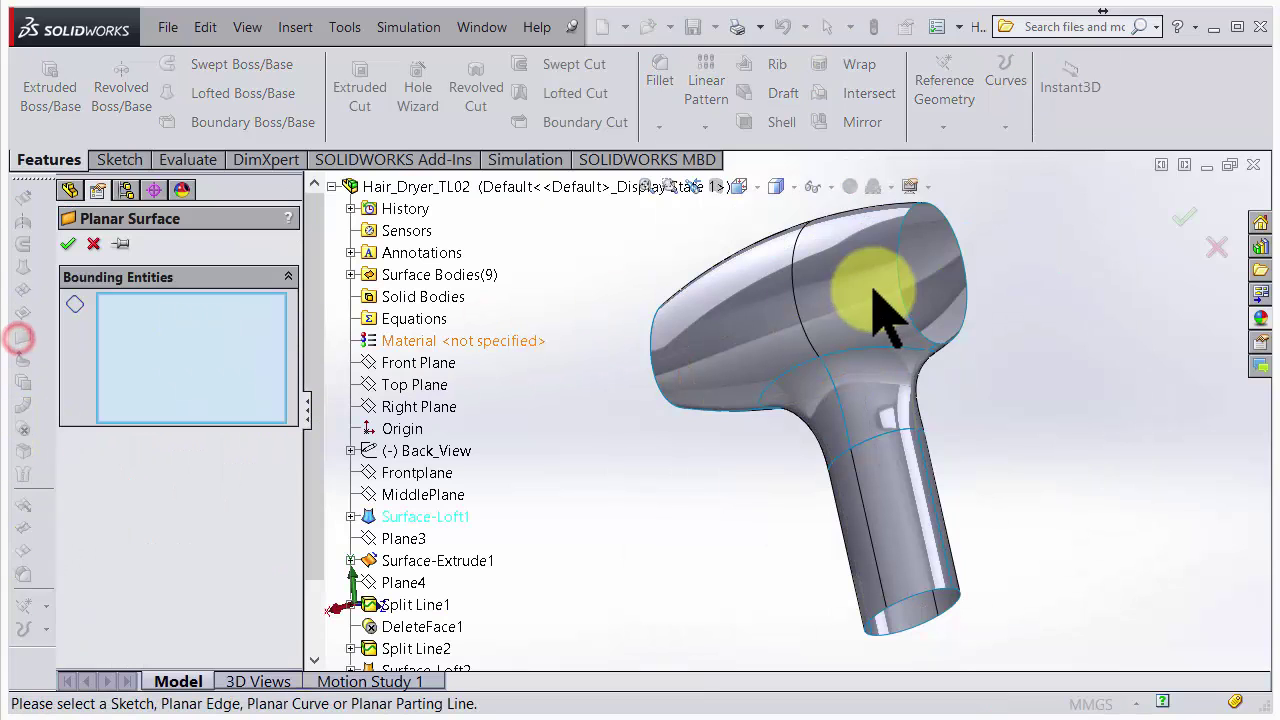
left_click(958, 248)
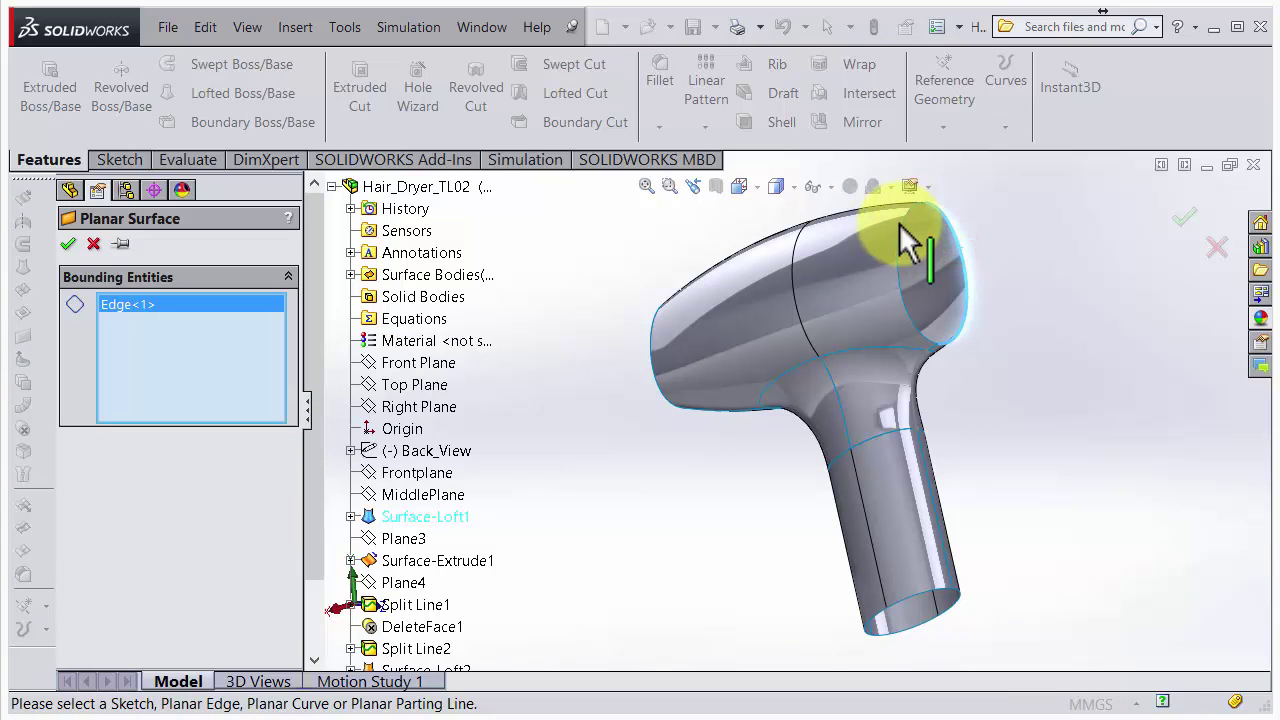
left_click(901, 223)
right_click(901, 223)
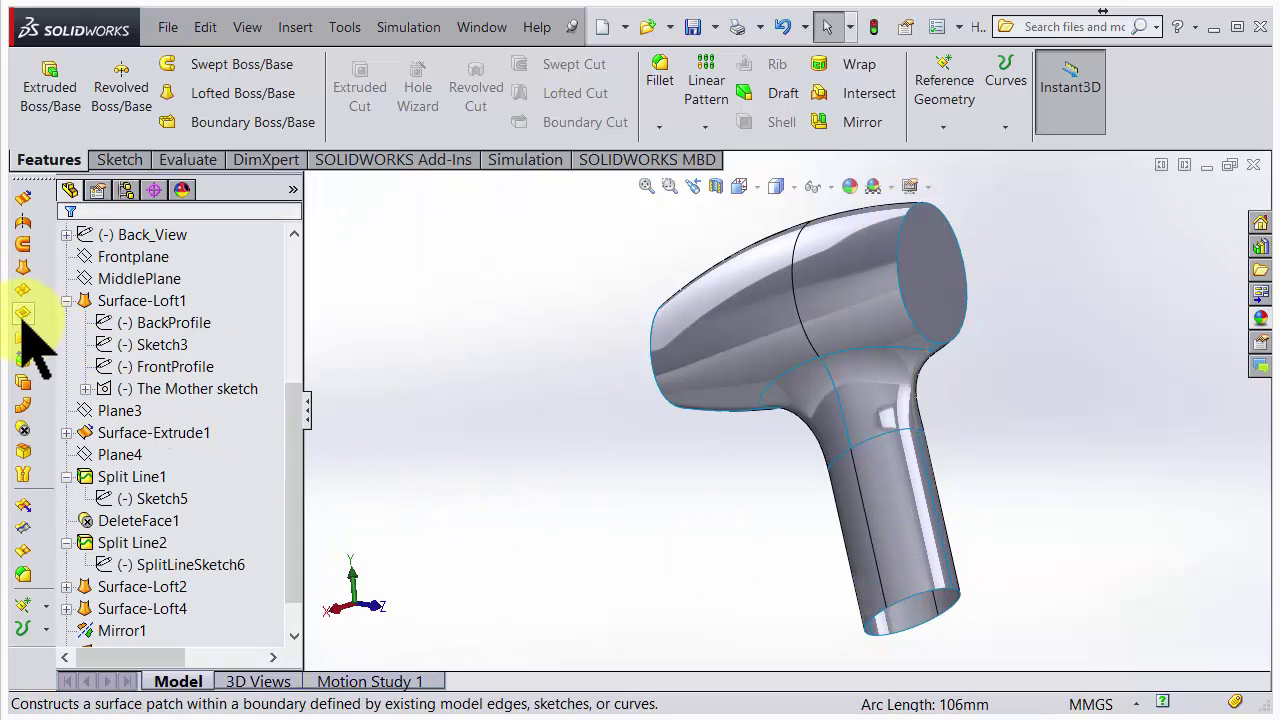
Cap the handle bottom with a planar surface bounded by its four rim edges.
left_click(22, 336)
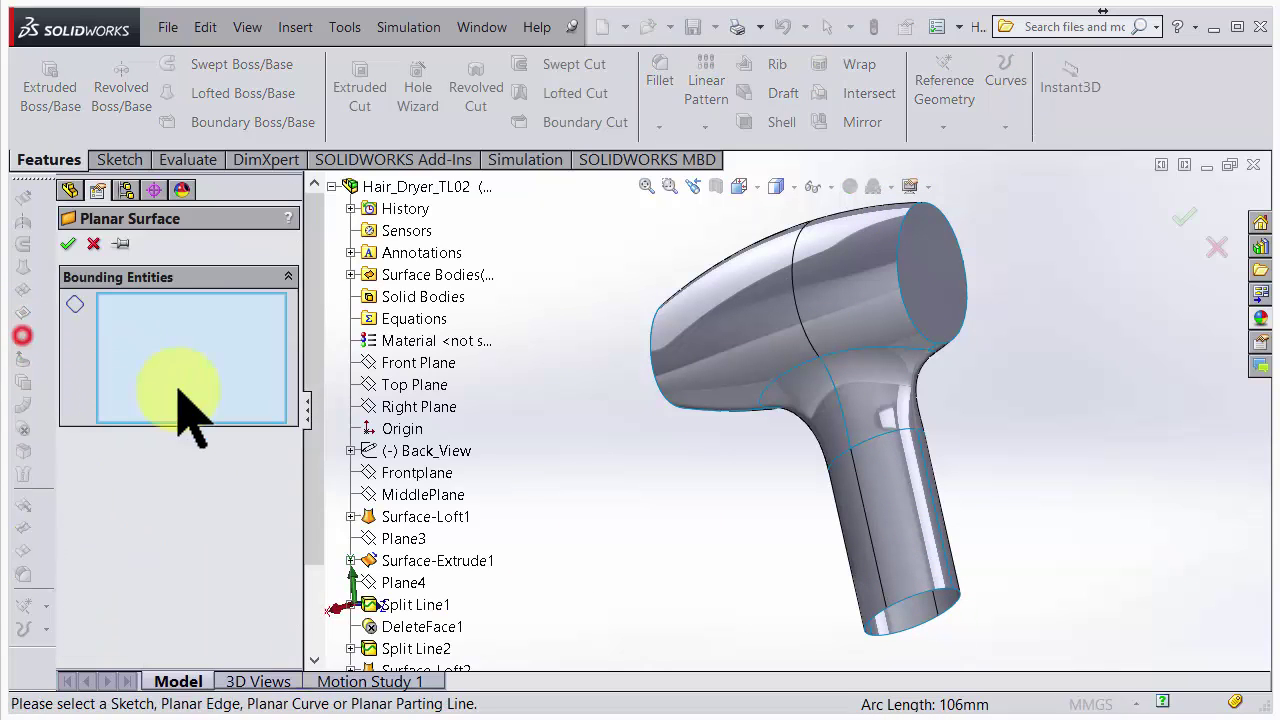
left_click(921, 627)
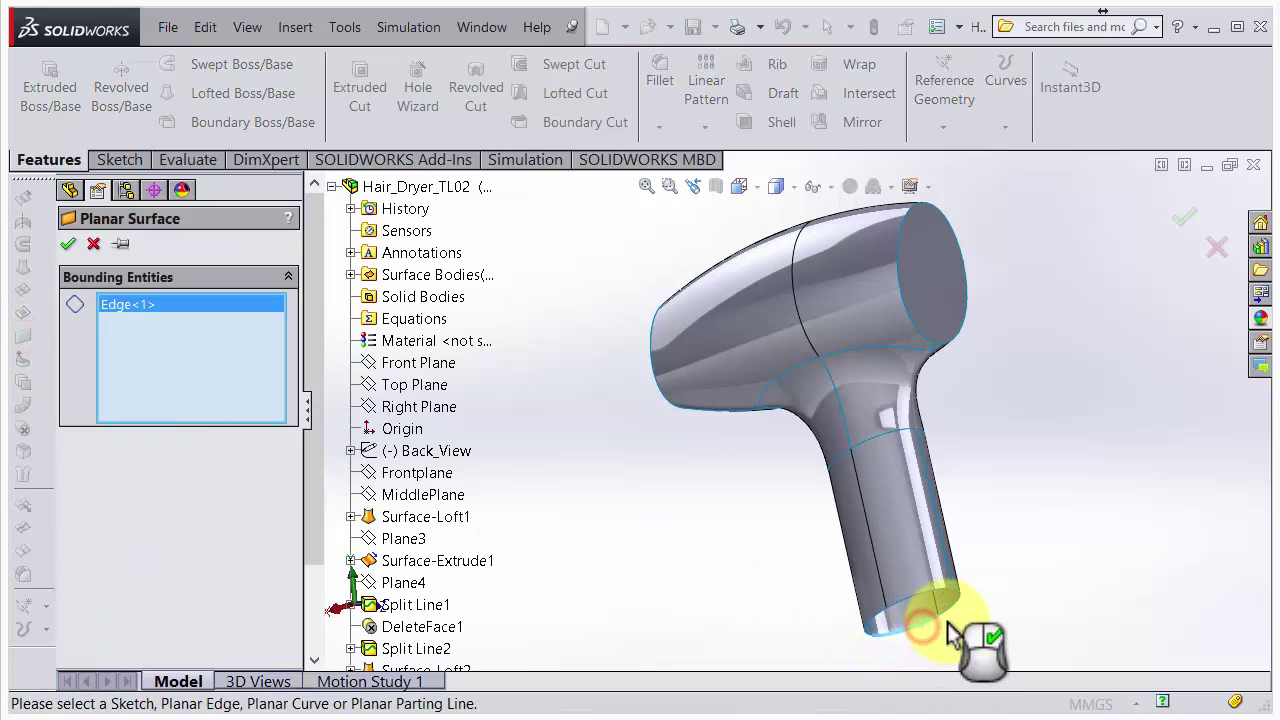
left_click(950, 614)
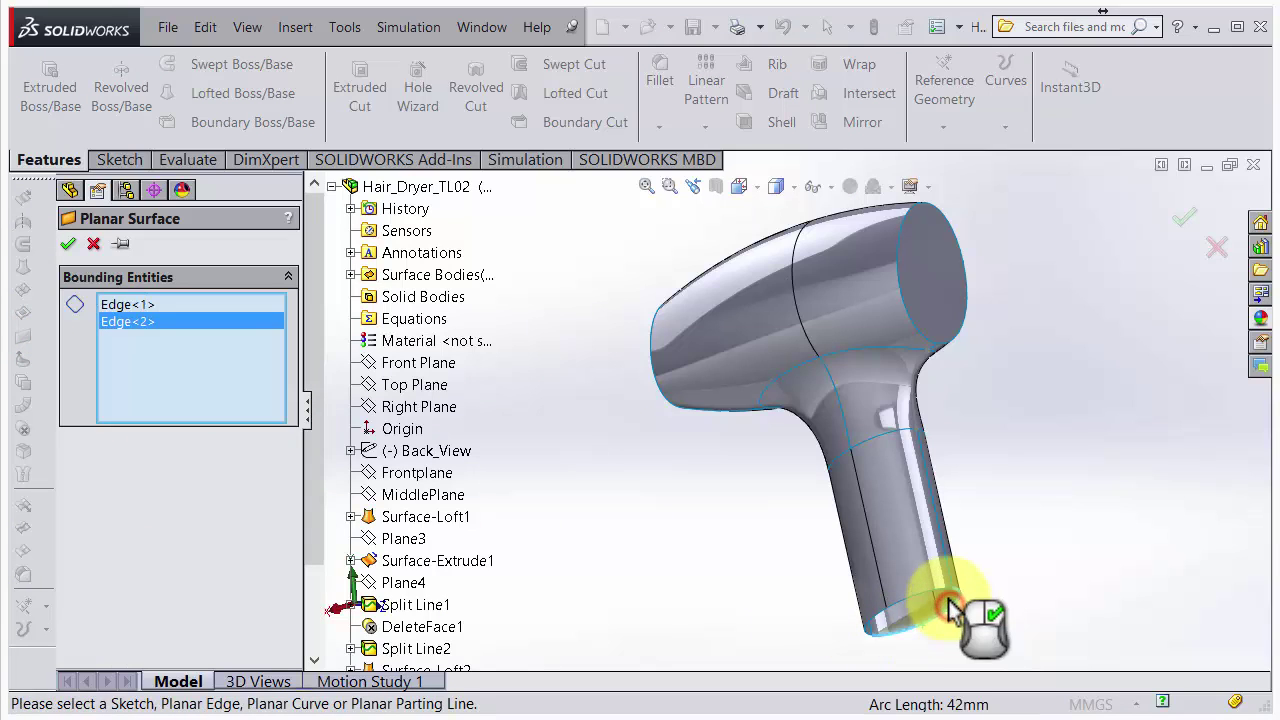
scroll(955, 625, "down", 10)
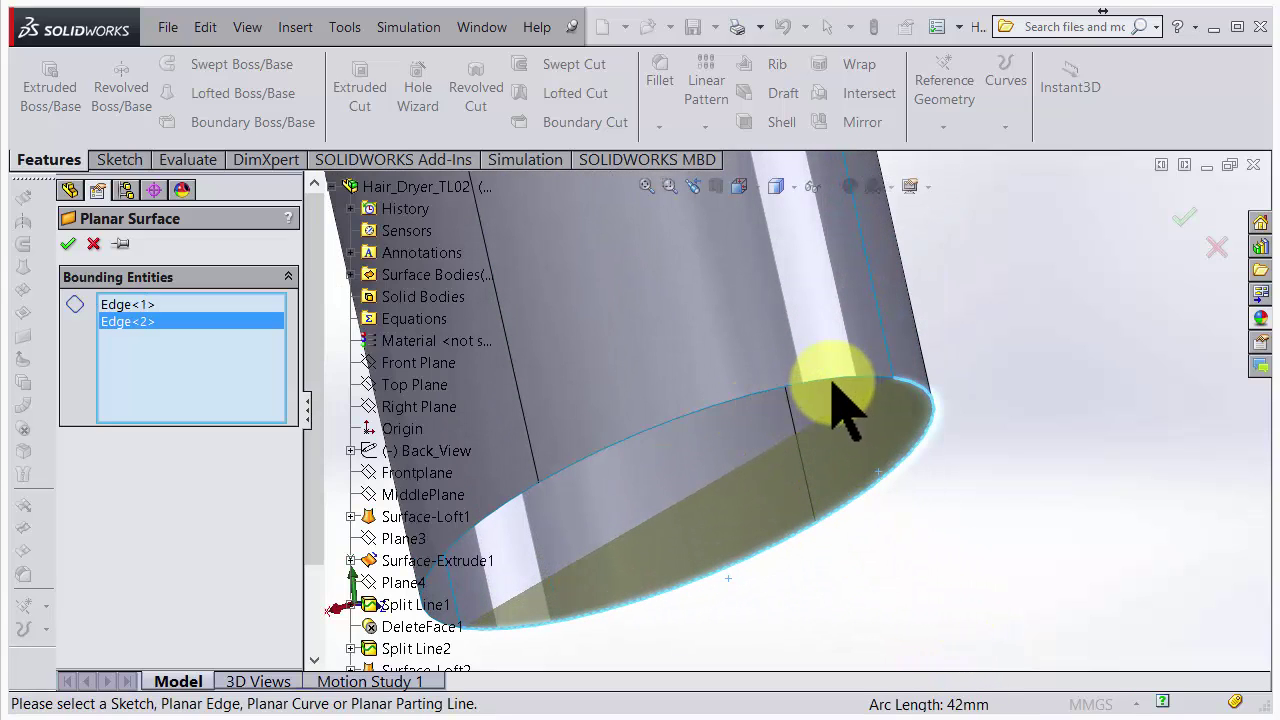
left_click(821, 380)
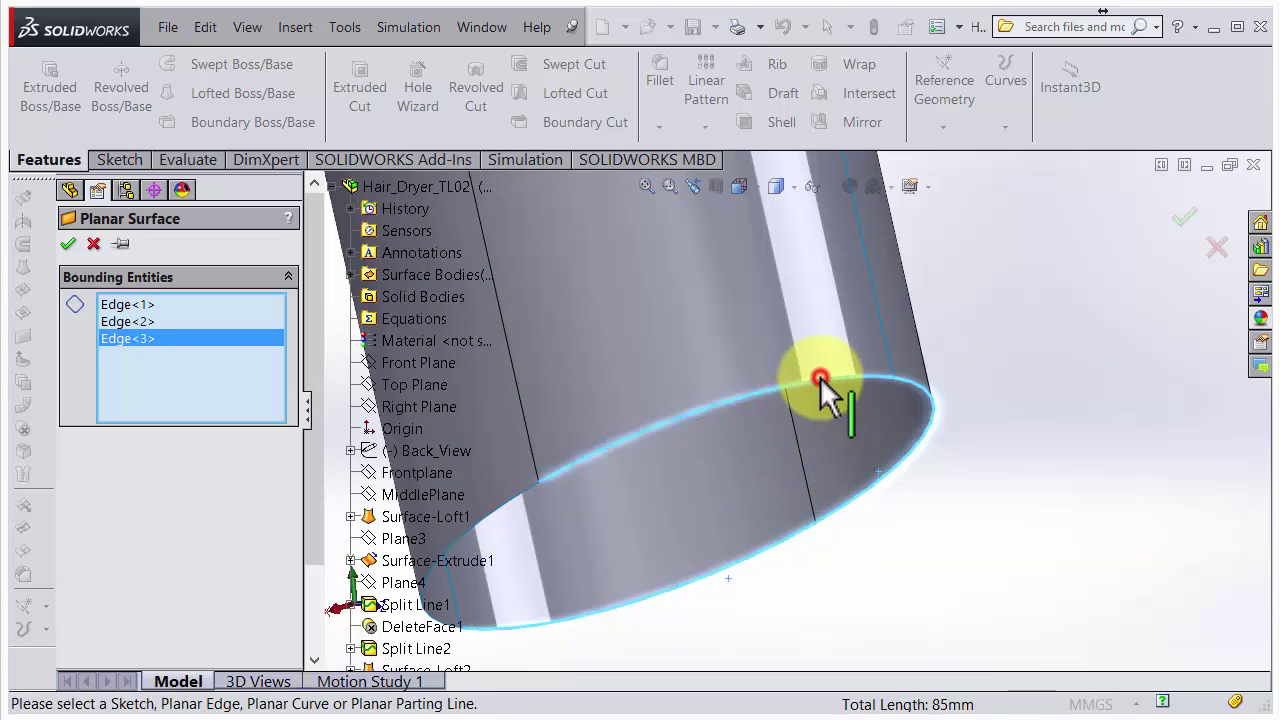
left_click(513, 500)
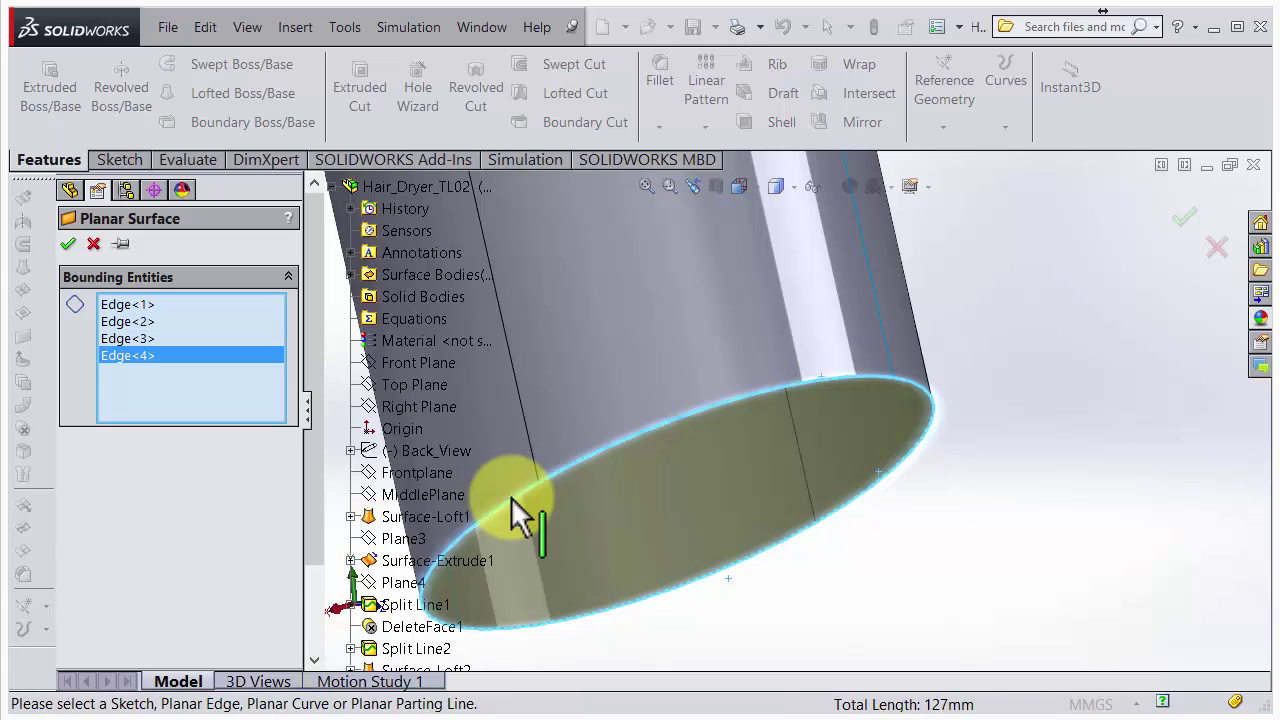
key("Return")
scroll(720, 540, "up", 5)
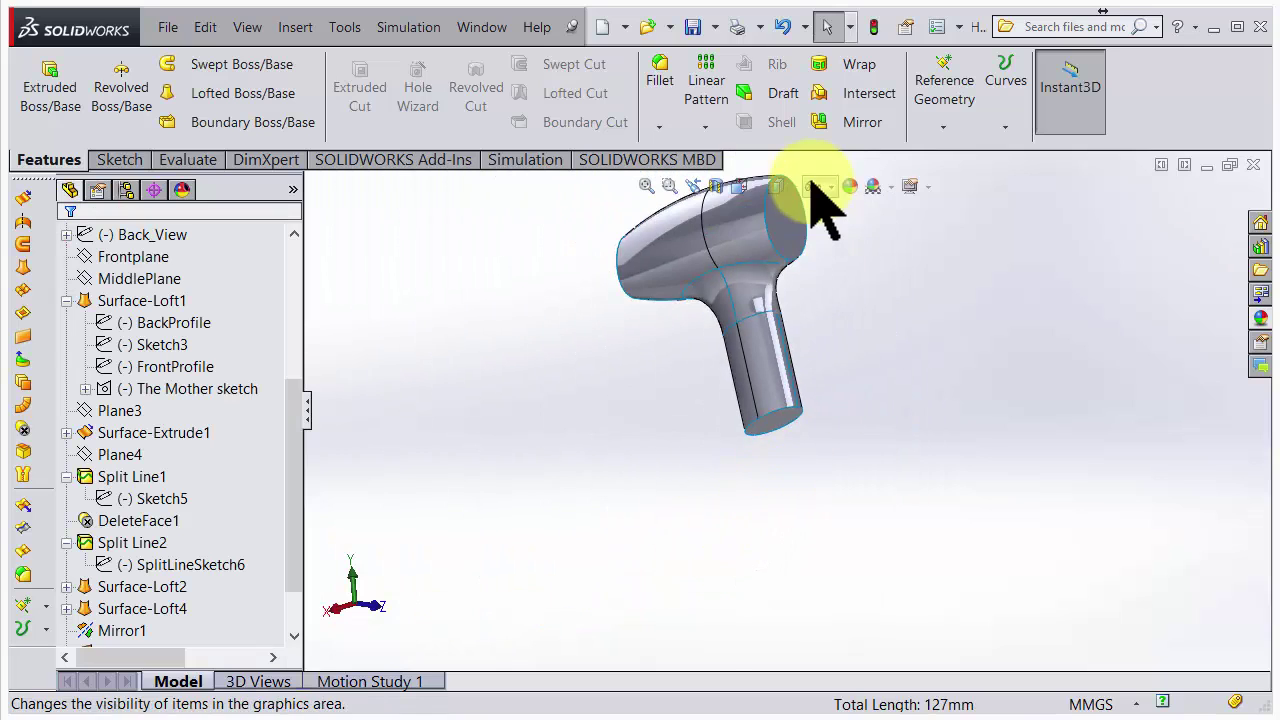
scroll(637, 409, "down", 3)
Start a Knit Surface and select the dryer head, both neck lofts and the split head face.
middle_click_drag(637, 409, 640, 490)
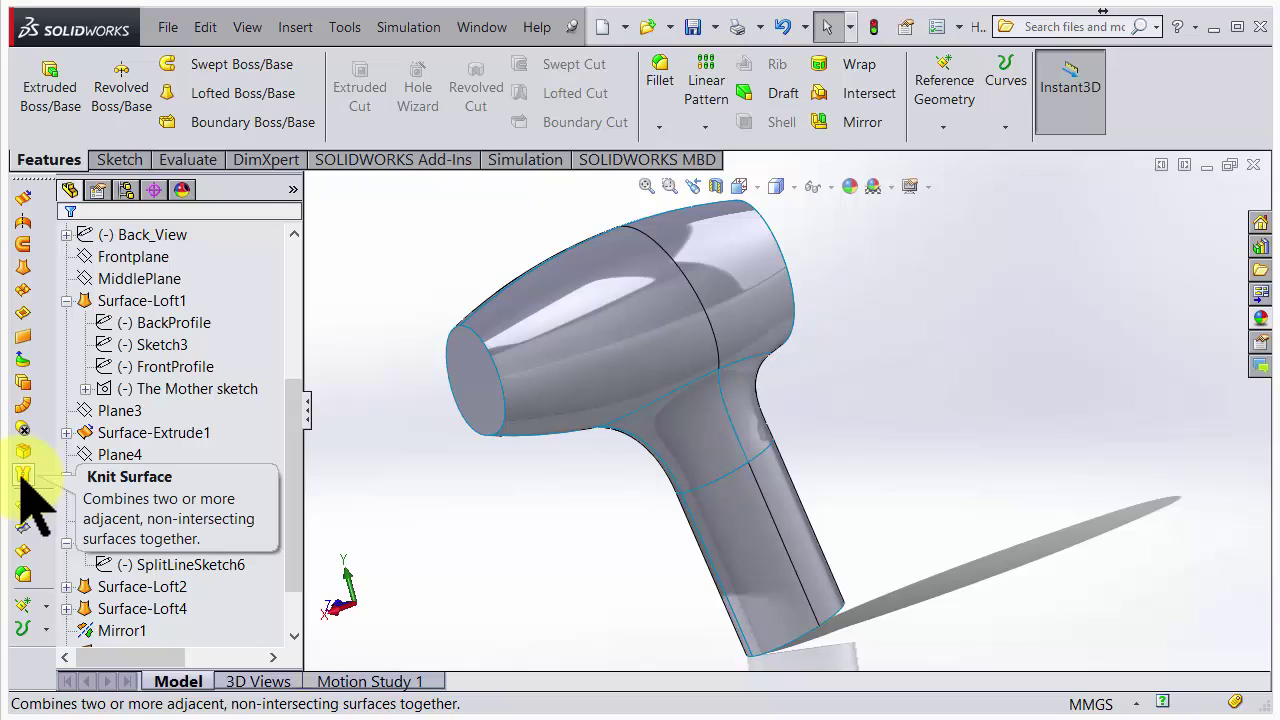
left_click(24, 476)
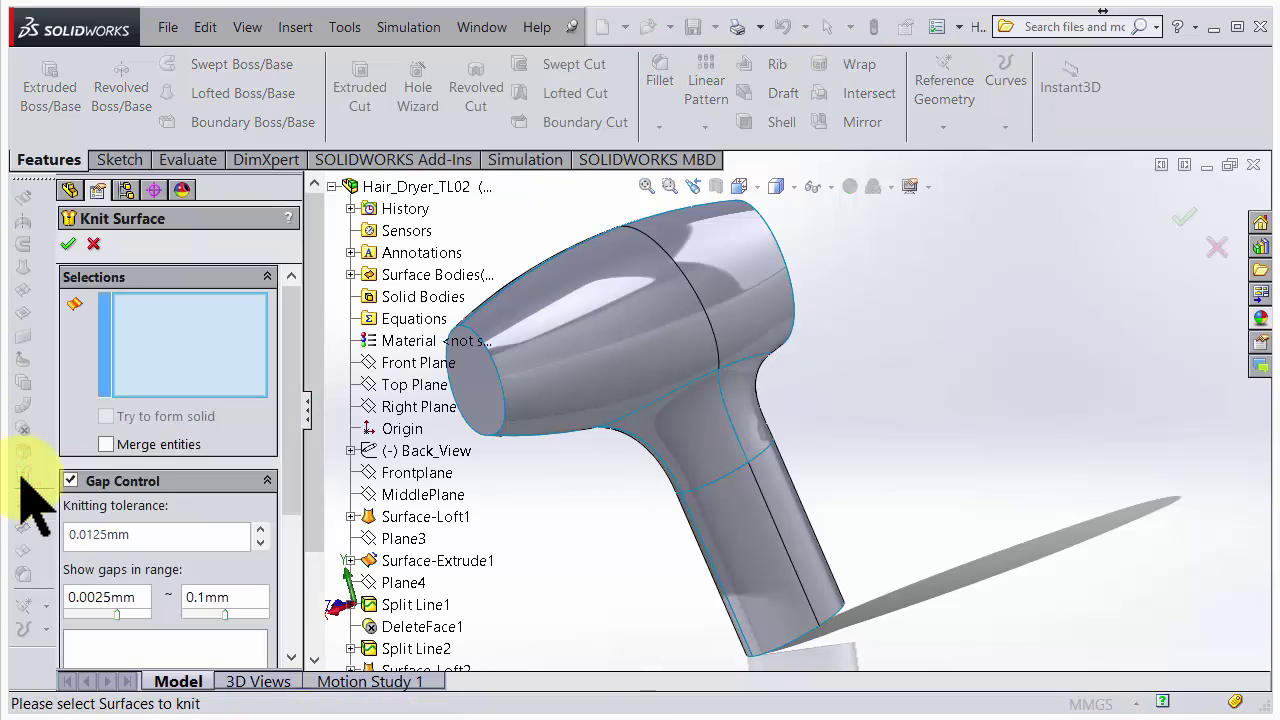
scroll(783, 532, "up", 4)
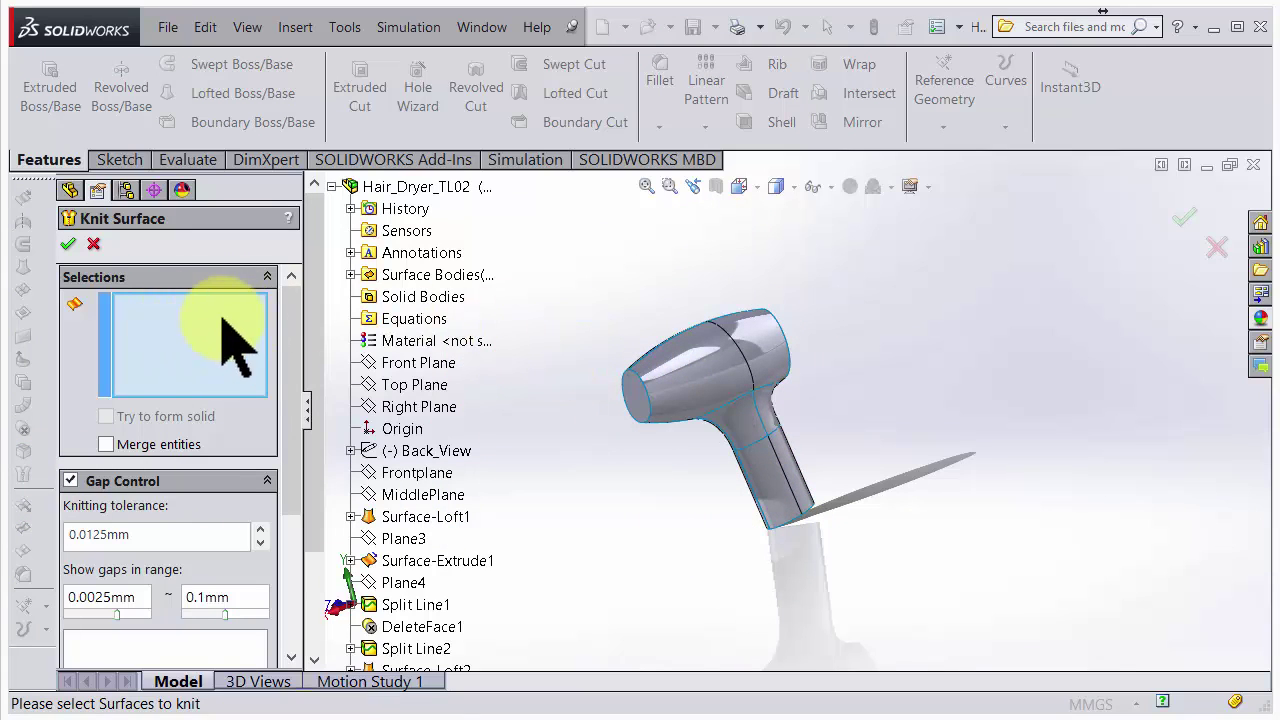
left_click(731, 385)
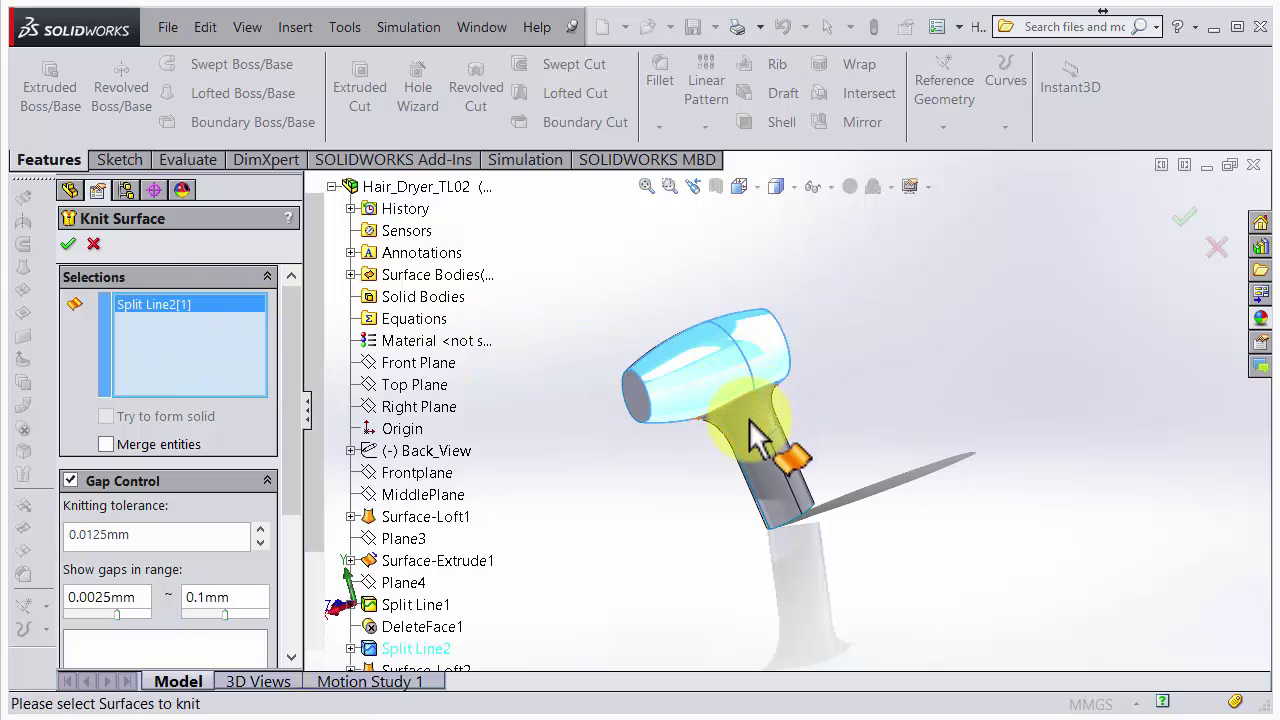
left_click(757, 435)
left_click(766, 416)
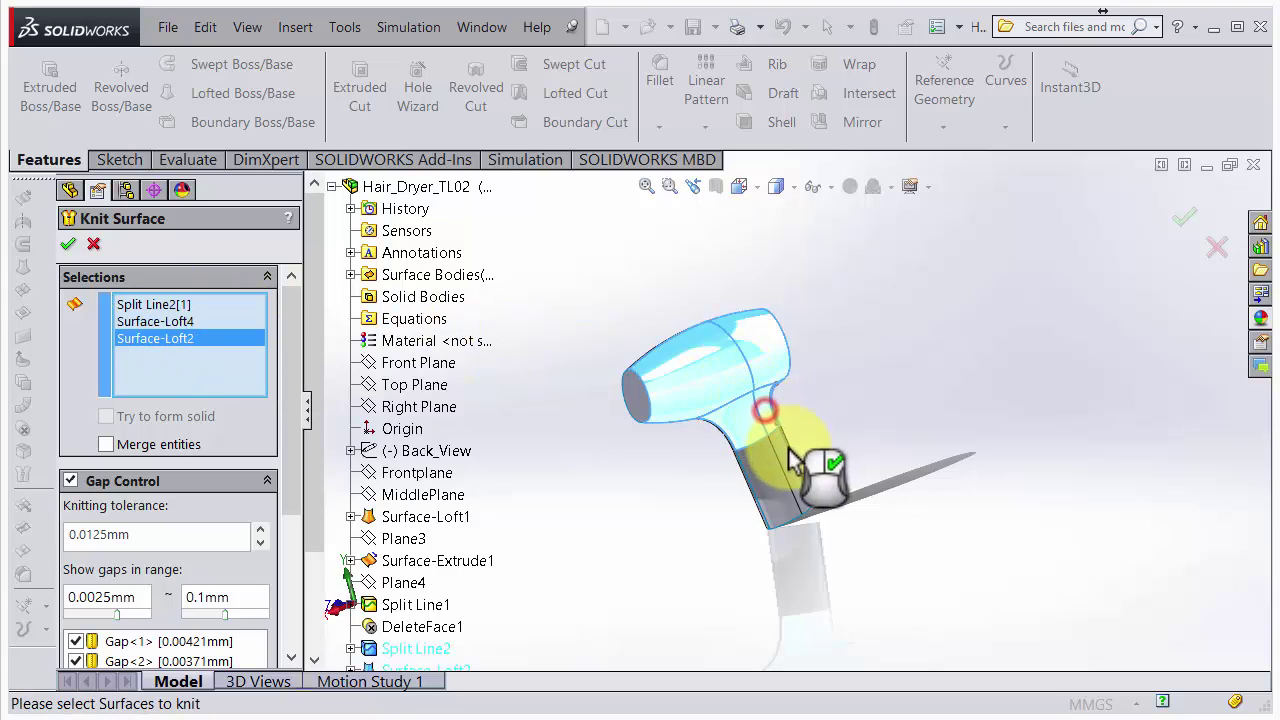
left_click(775, 466)
Add the handle bottom cap, mirrored halves Mirror1[2] and Mirror1[3], and both head end caps.
middle_click_drag(783, 493, 743, 566)
left_click(718, 527)
left_click(728, 476)
left_click(712, 372)
left_click(733, 350)
middle_click_drag(757, 357, 740, 470)
left_click(712, 455)
left_click(600, 418)
left_click(597, 408)
Verify every surface is selected and finish the knit with Try to form solid.
middle_click_drag(638, 425, 850, 590)
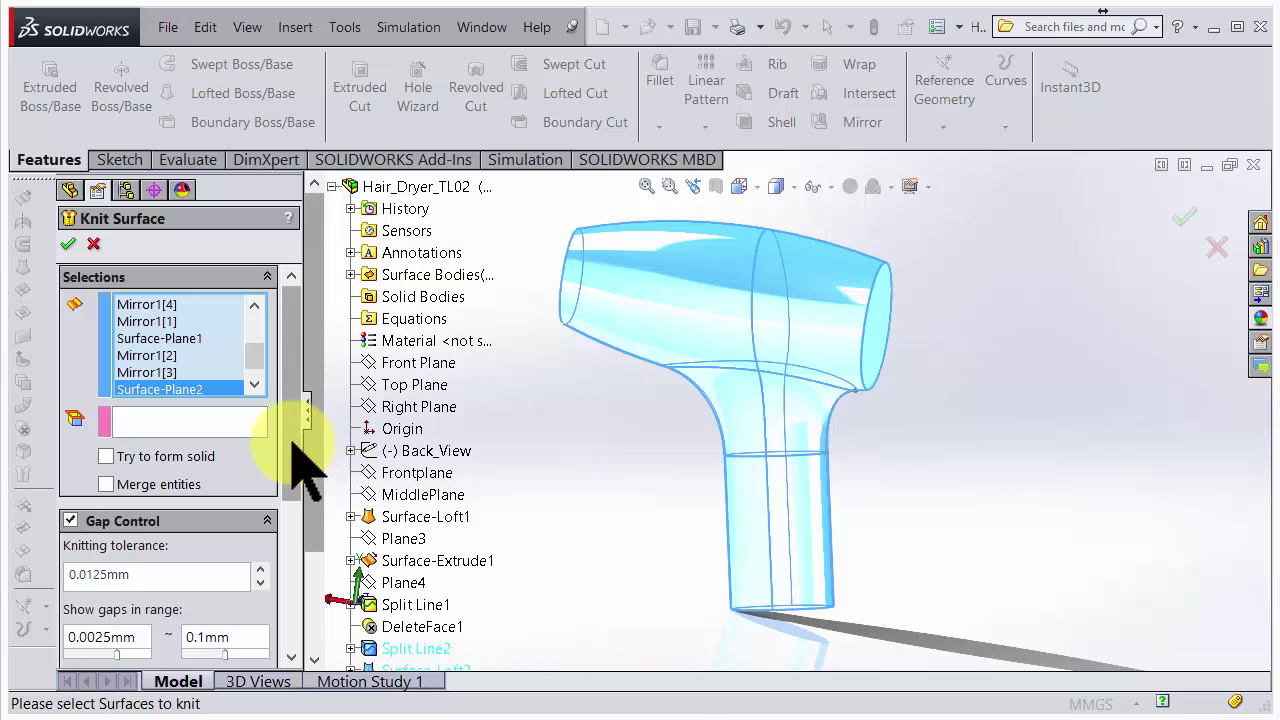
left_click_drag(289, 426, 288, 452)
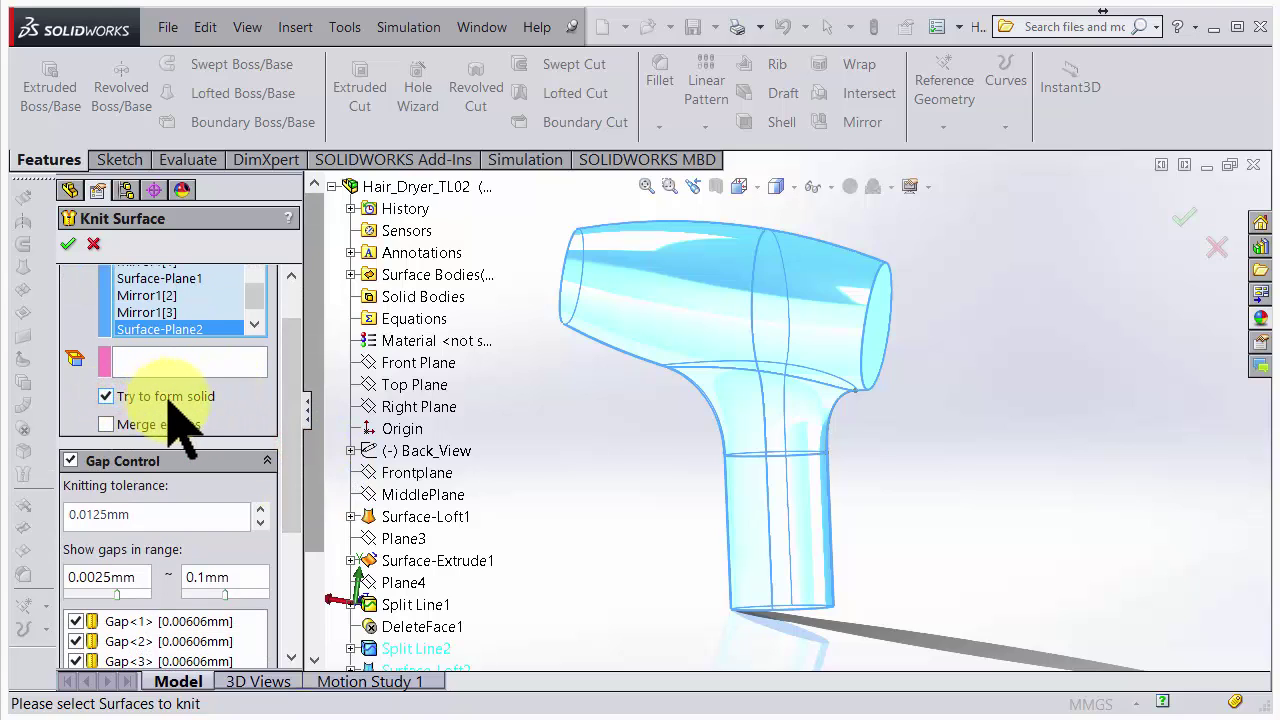
left_click_drag(291, 396, 294, 500)
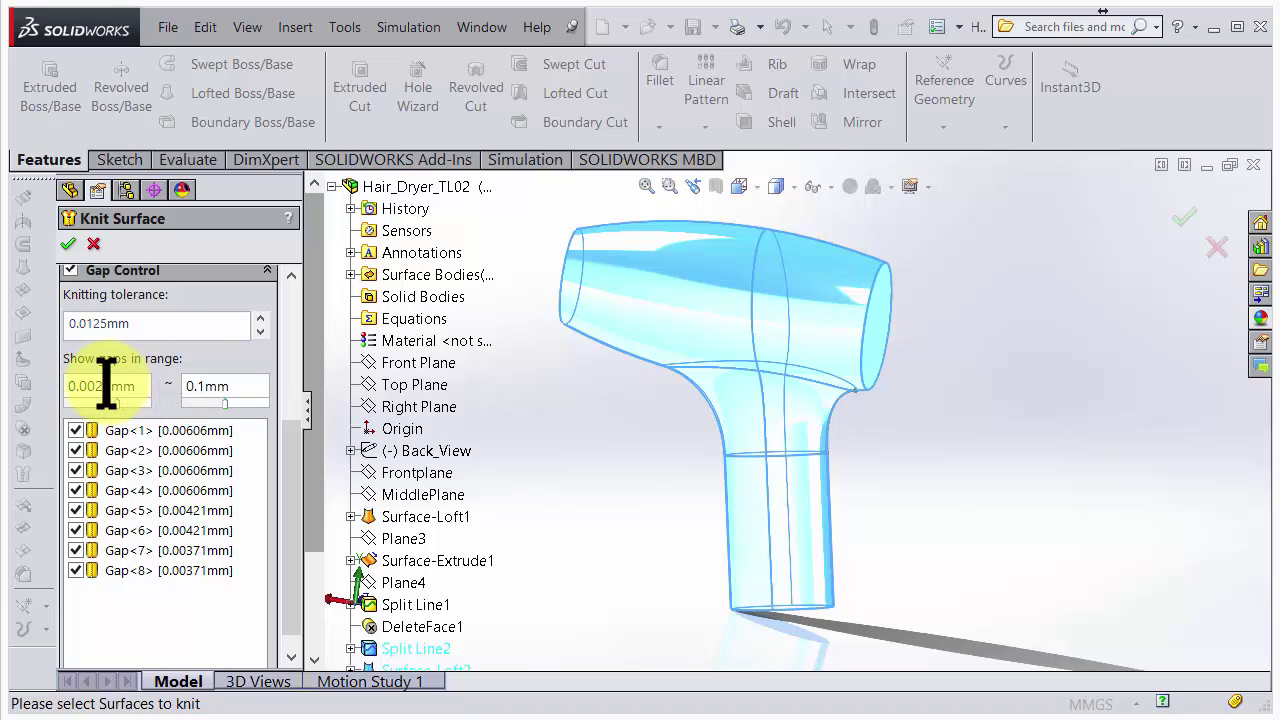
left_click_drag(286, 487, 266, 223)
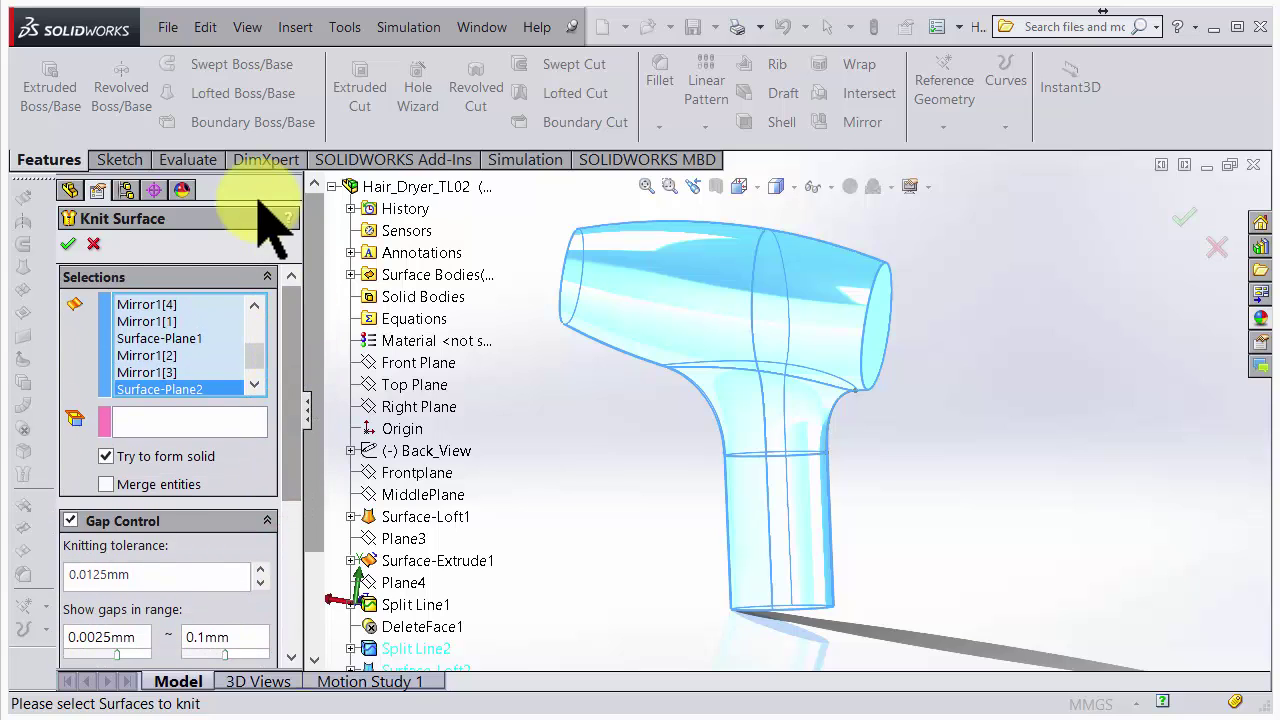
left_click(68, 245)
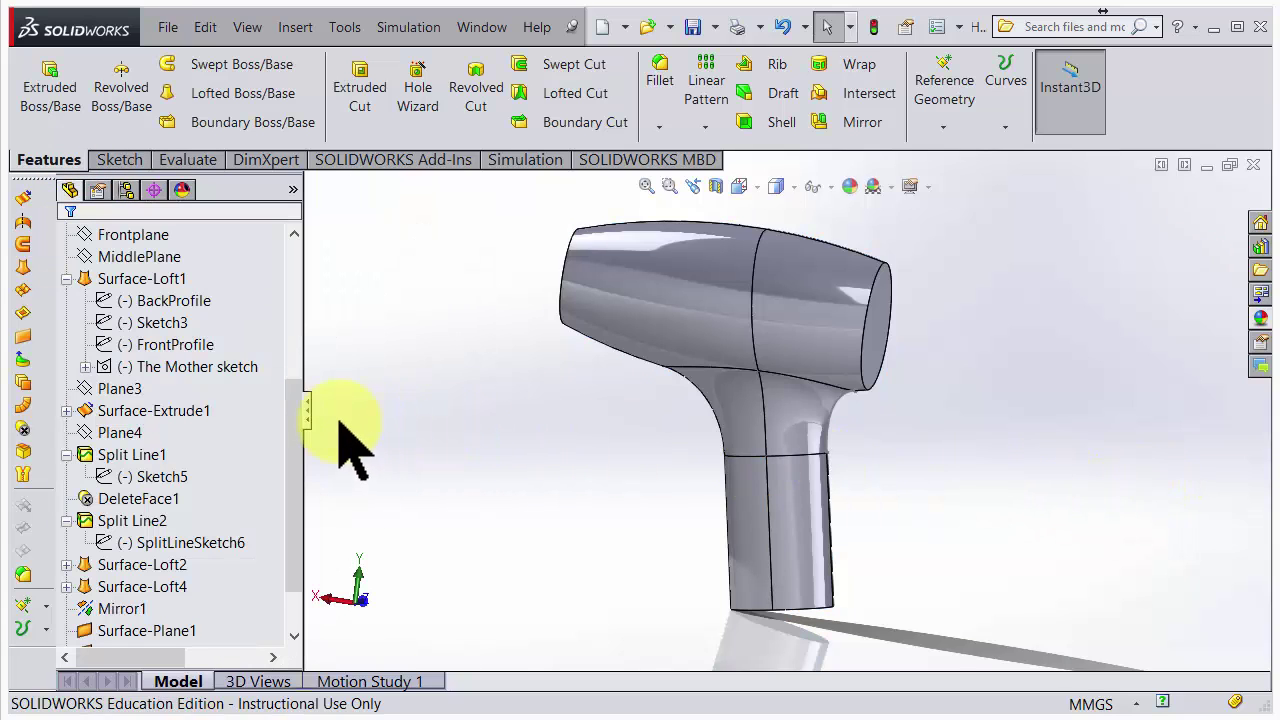
Expand Solid Bodies and select Surface-Knit1 to confirm a single solid dryer.
left_click_drag(290, 410, 271, 269)
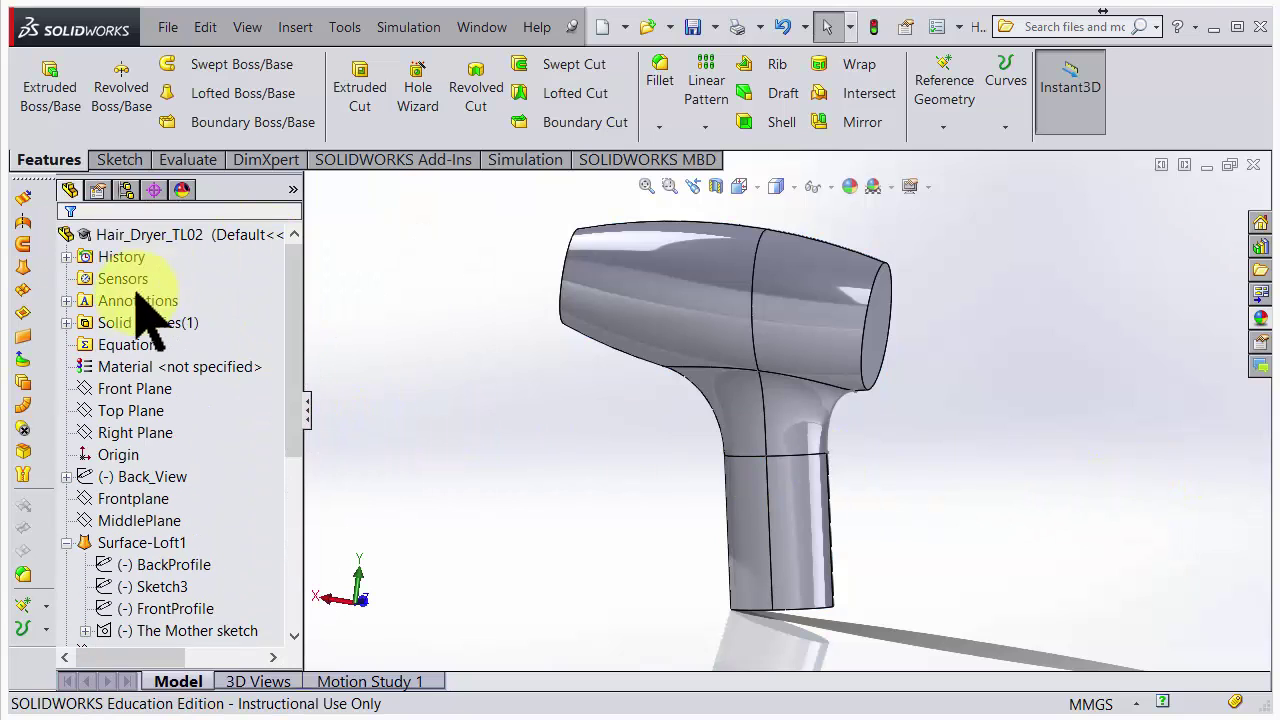
left_click(66, 322)
left_click(134, 343)
middle_click_drag(620, 410, 804, 273)
left_click(663, 429)
scroll(804, 273, "down", 4)
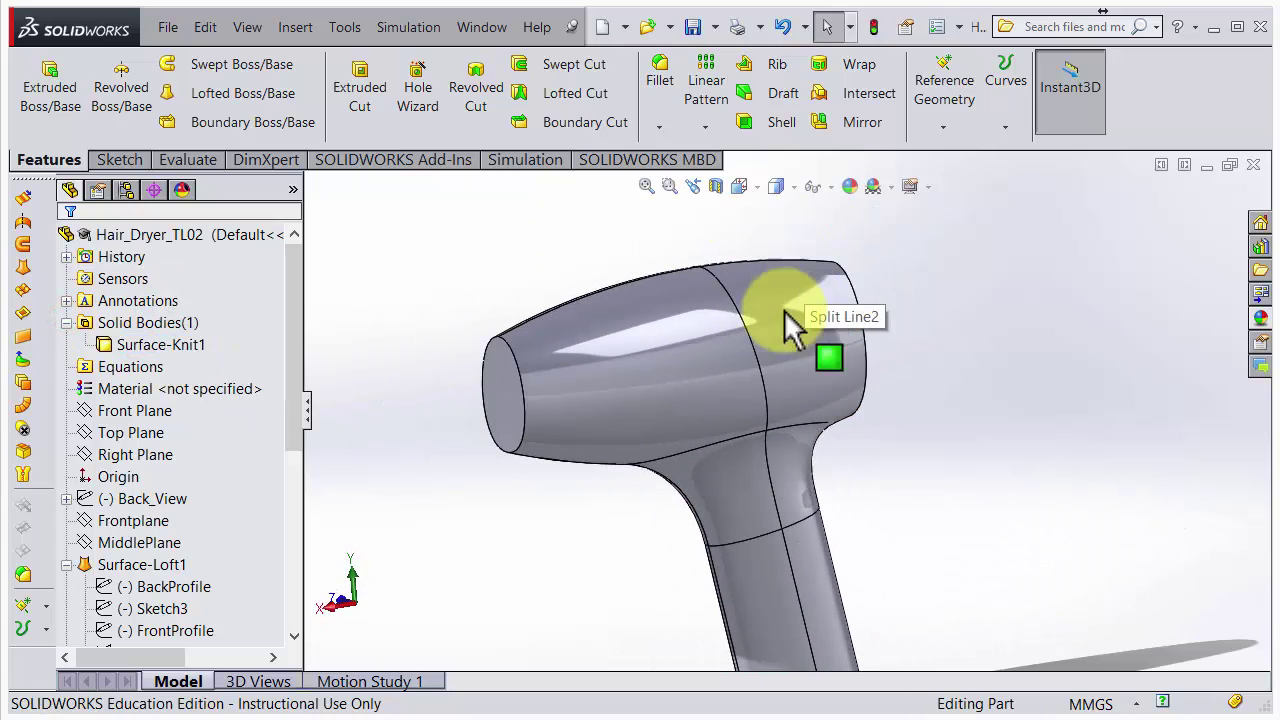
scroll(794, 391, "up", 3)
mouse_move(771, 443)
middle_mouse_down()
mouse_move(706, 482)
mouse_move(709, 380)
mouse_move(646, 343)
mouse_move(768, 375)
mouse_move(763, 427)
middle_mouse_up()
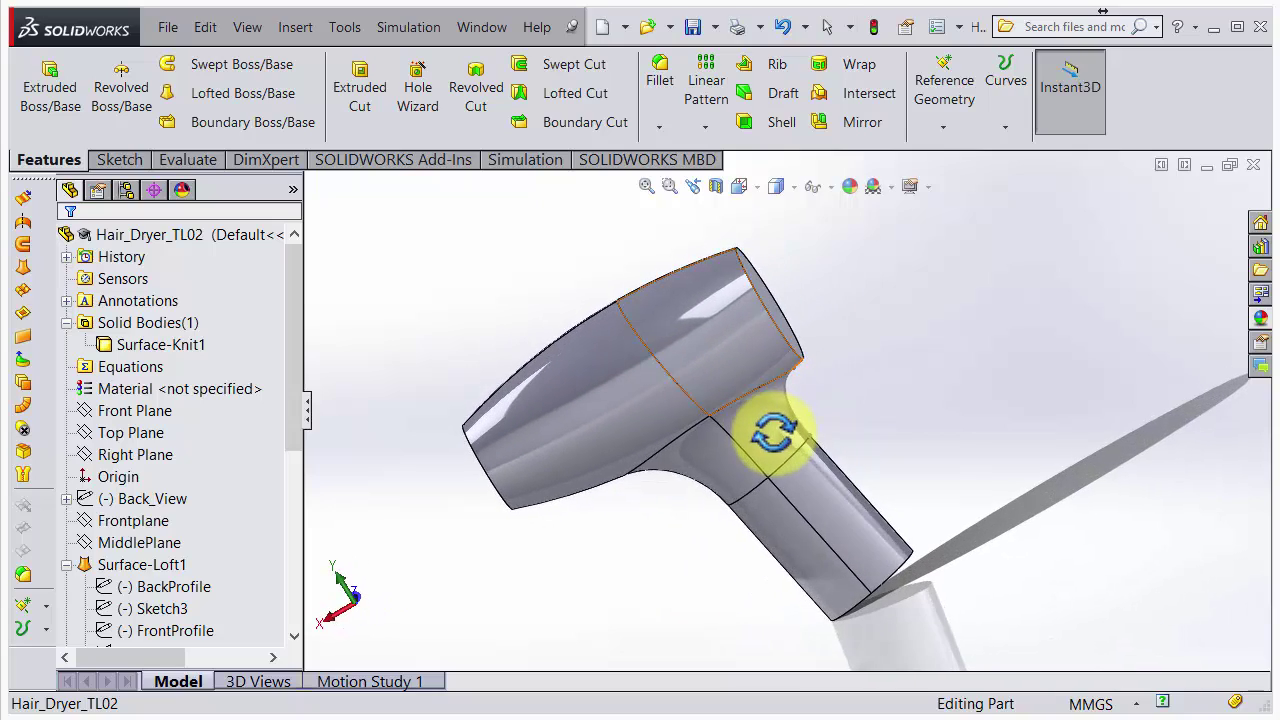
Slide a section plane through the dryer, then close the section view without keeping it.
left_click(717, 187)
middle_click_drag(766, 286, 766, 388)
left_click_drag(773, 298, 790, 322)
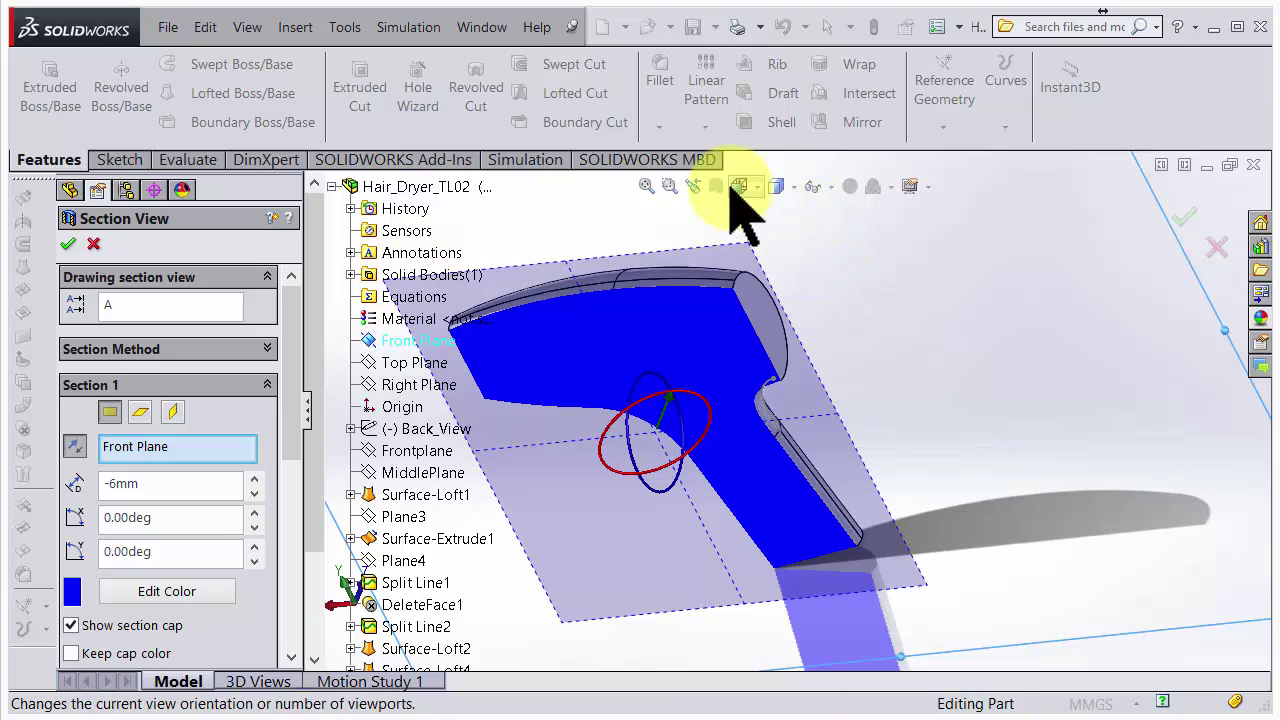
left_click(1217, 250)
Orbit and zoom around the handle and neck junction, ending on a side view.
scroll(686, 394, "down", 5)
middle_click_drag(686, 394, 666, 288)
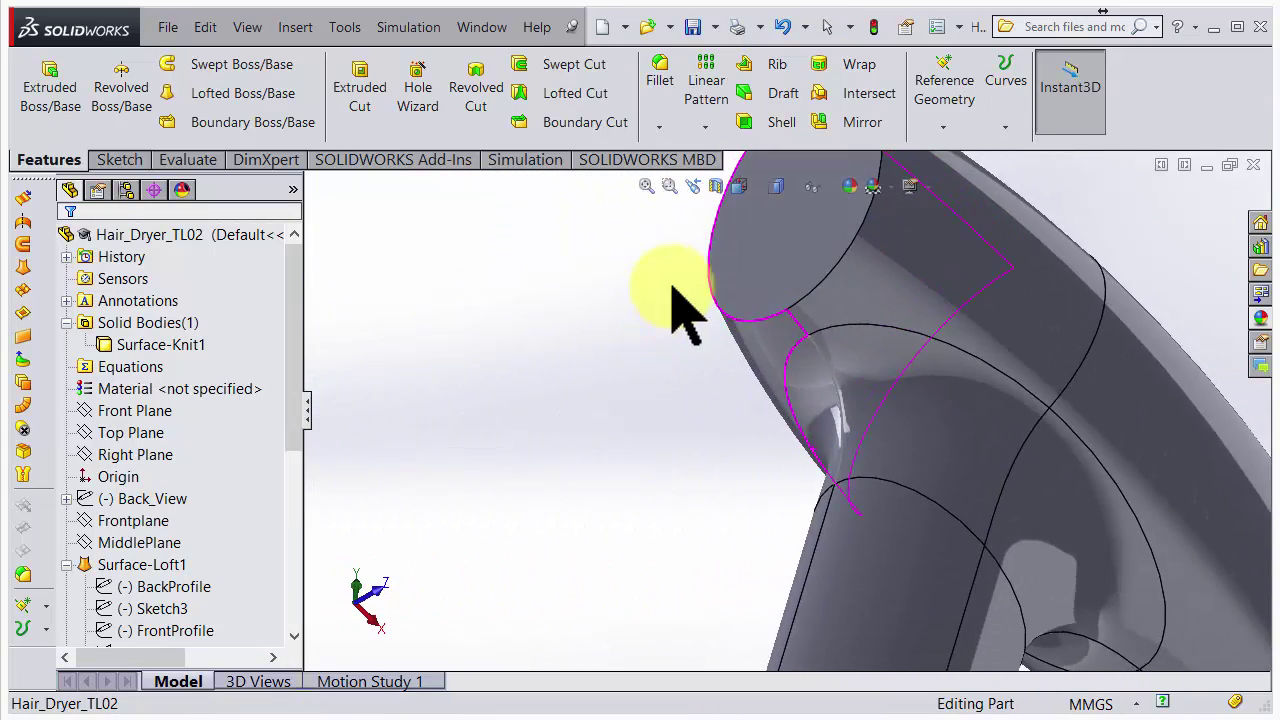
scroll(828, 440, "down", 3)
middle_click_drag(868, 485, 859, 387)
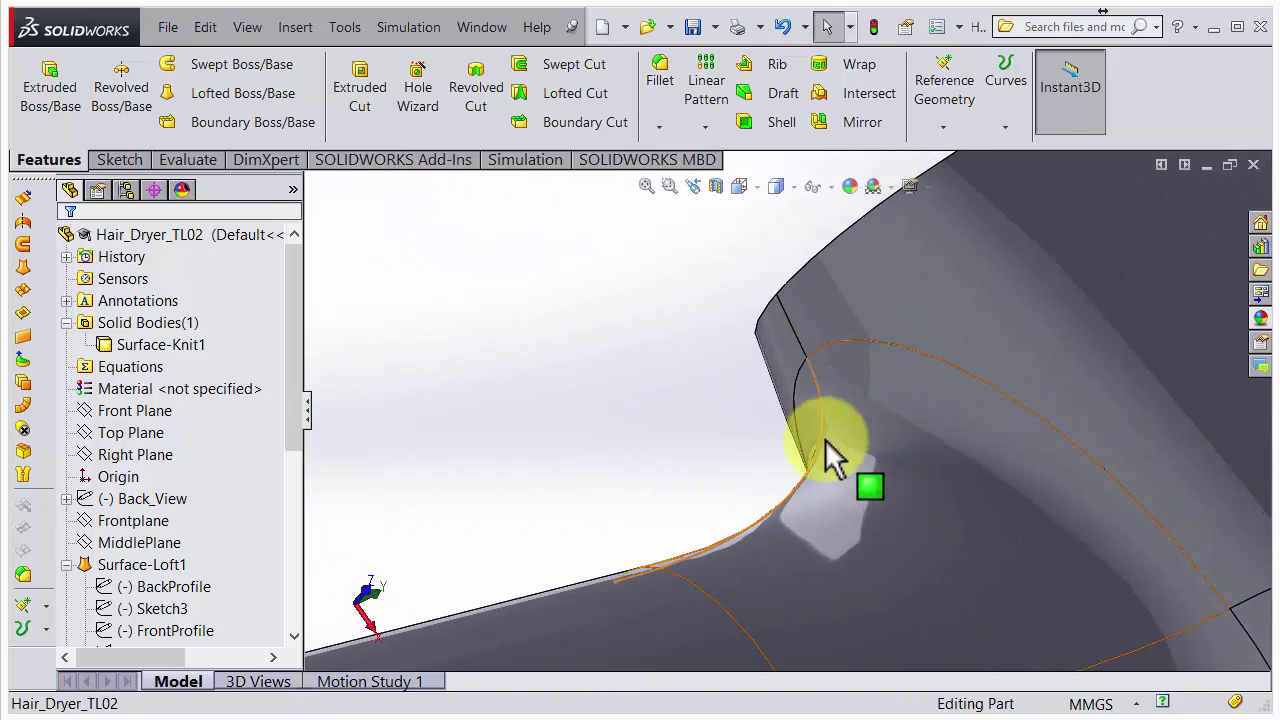
middle_click_drag(769, 526, 797, 558)
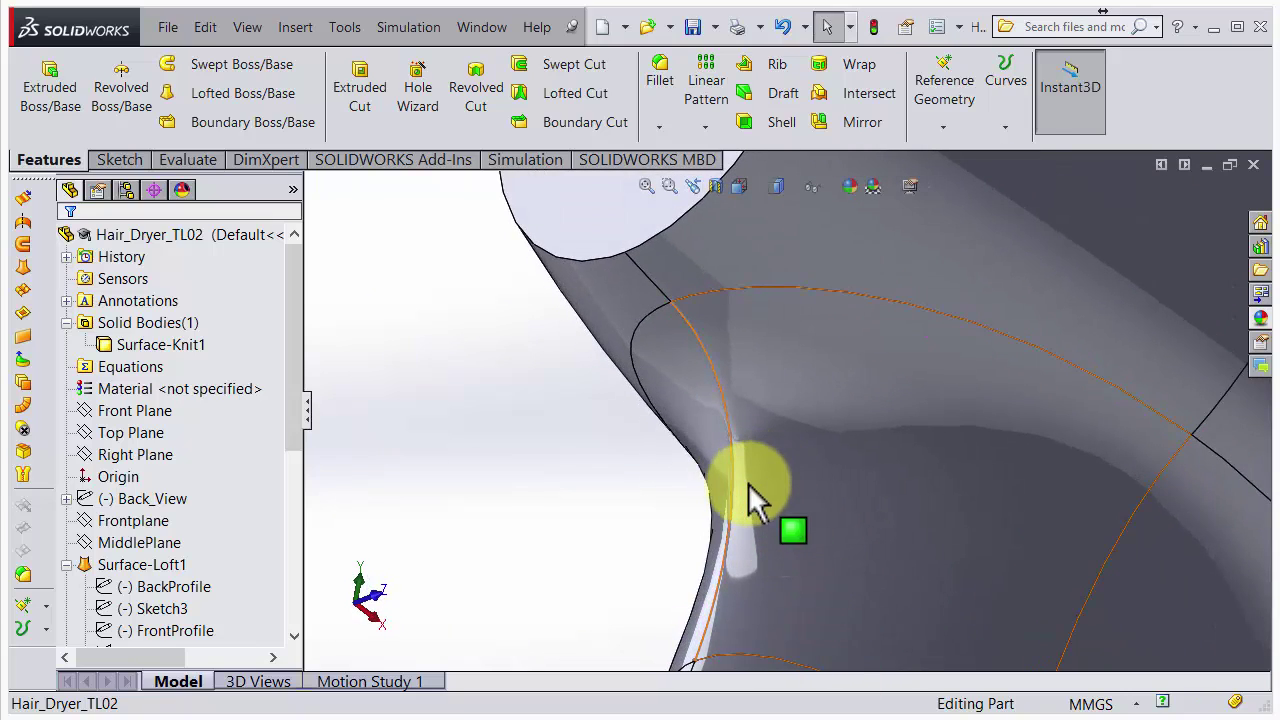
middle_click_drag(734, 494, 838, 390)
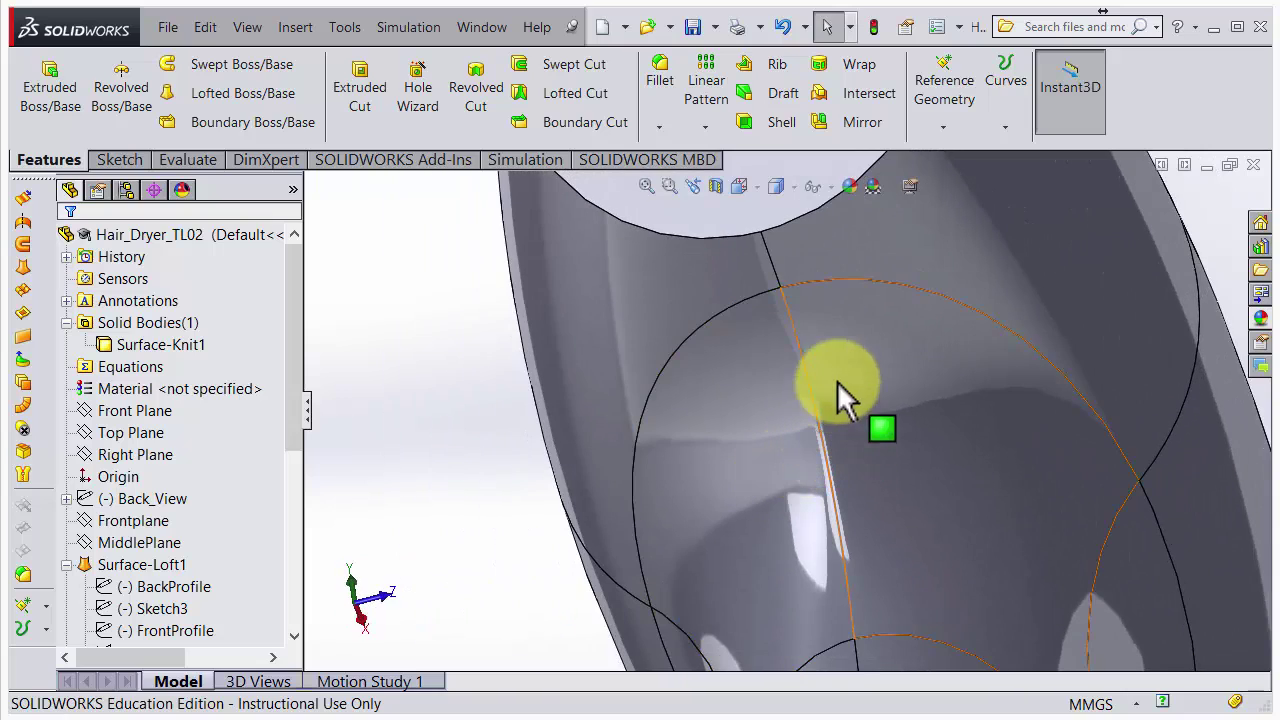
scroll(857, 543, "up", 3)
middle_click_drag(857, 543, 803, 591)
scroll(786, 600, "up", 5)
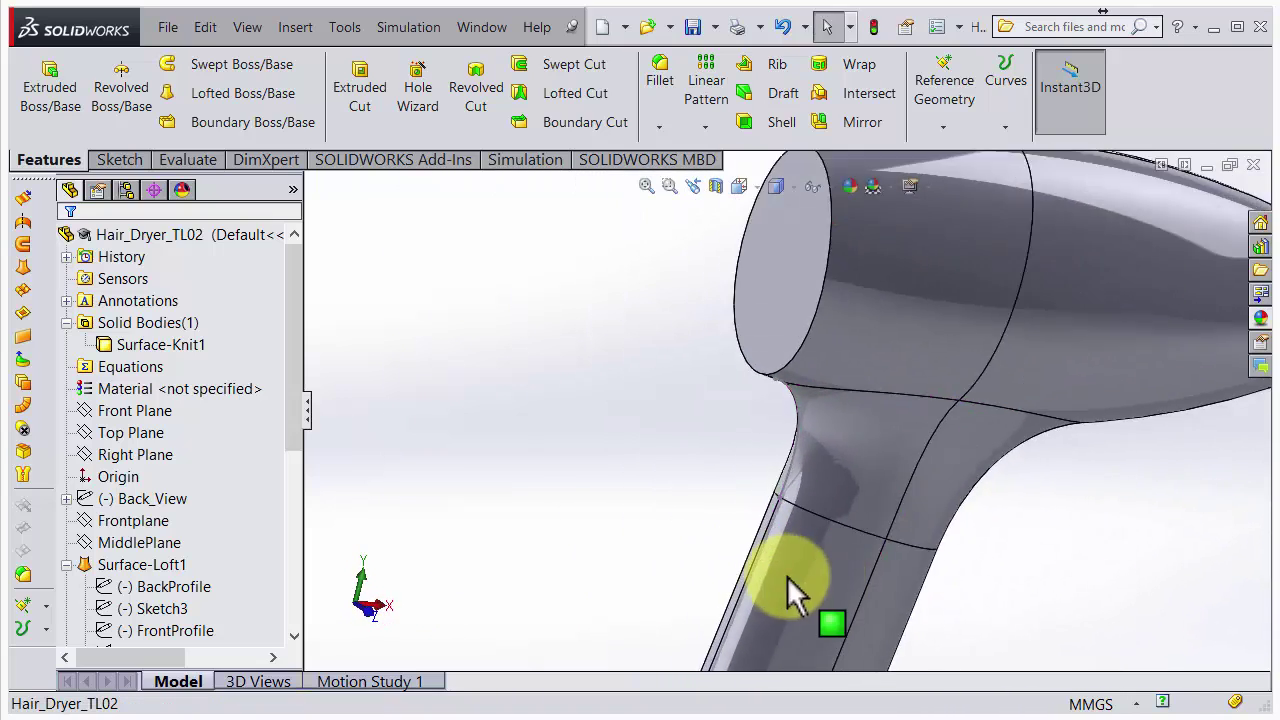
middle_click_drag(909, 523, 903, 371)
scroll(986, 486, "down", 5)
scroll(993, 505, "up", 5)
scroll(886, 429, "down", 1)
middle_click_drag(886, 429, 1150, 447)
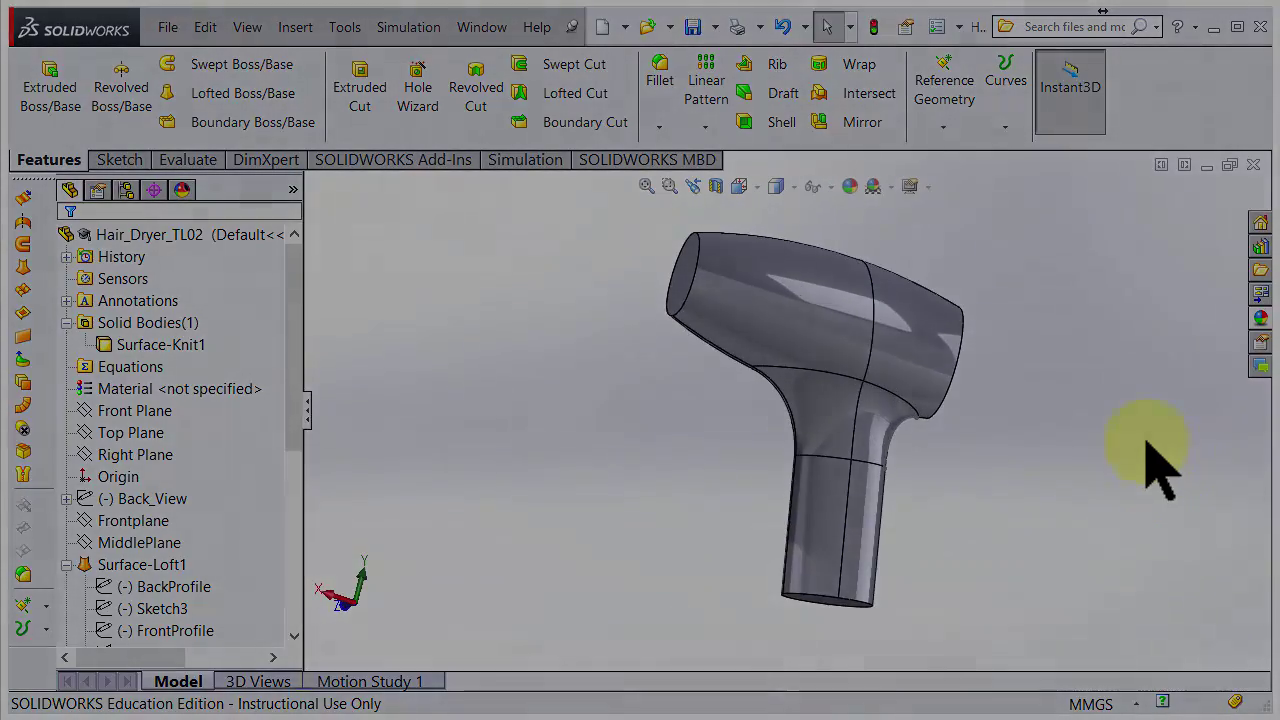